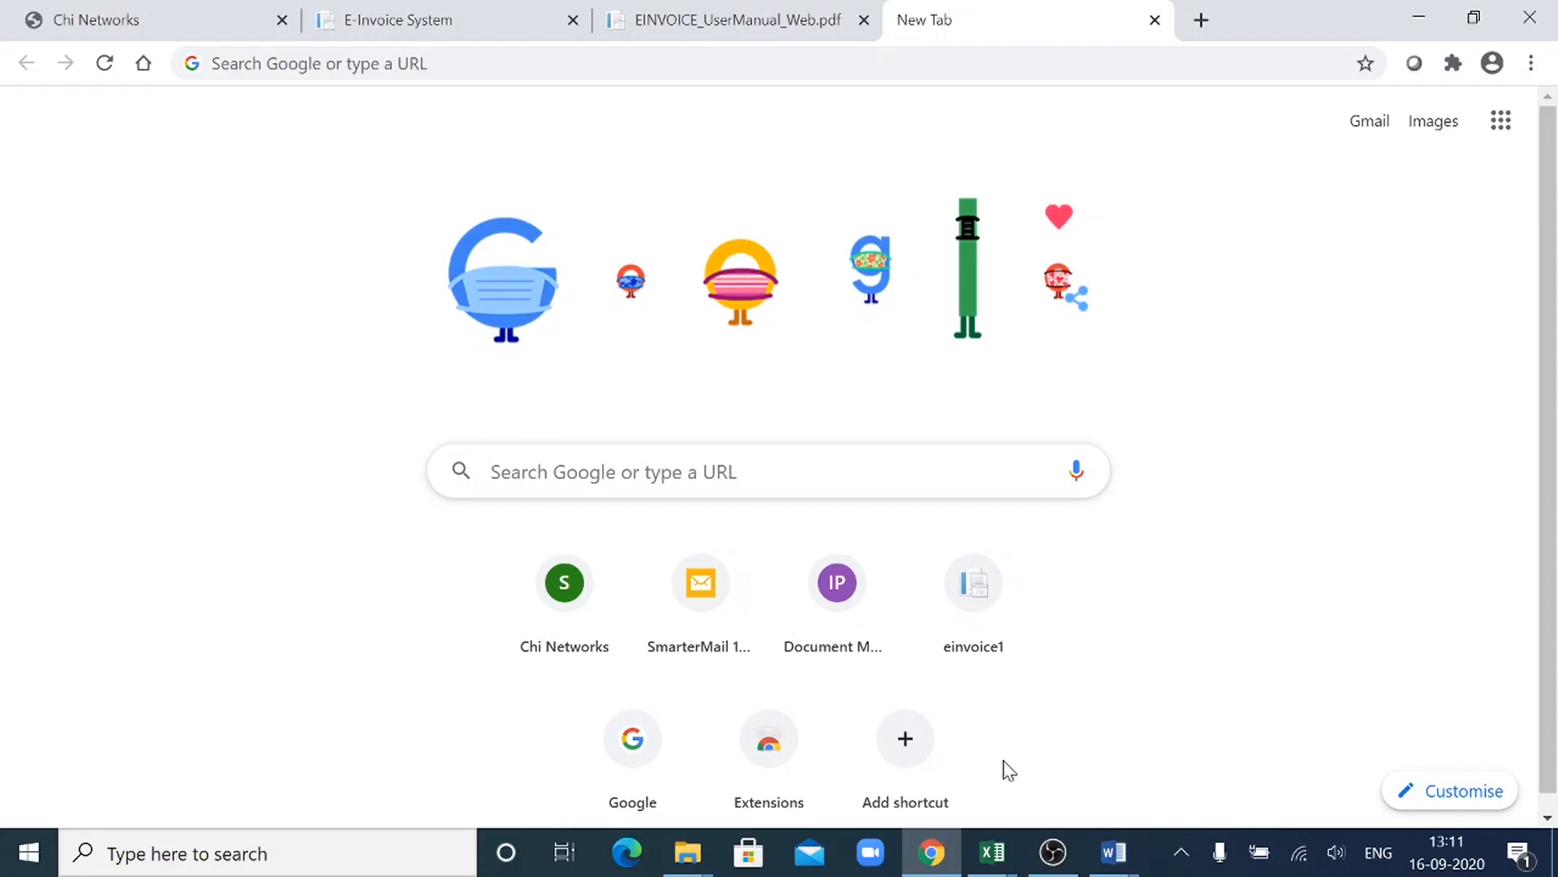
- Search Google for "einvoice 1 trial nic in" and open the e - Invoice System site
click(490, 470)
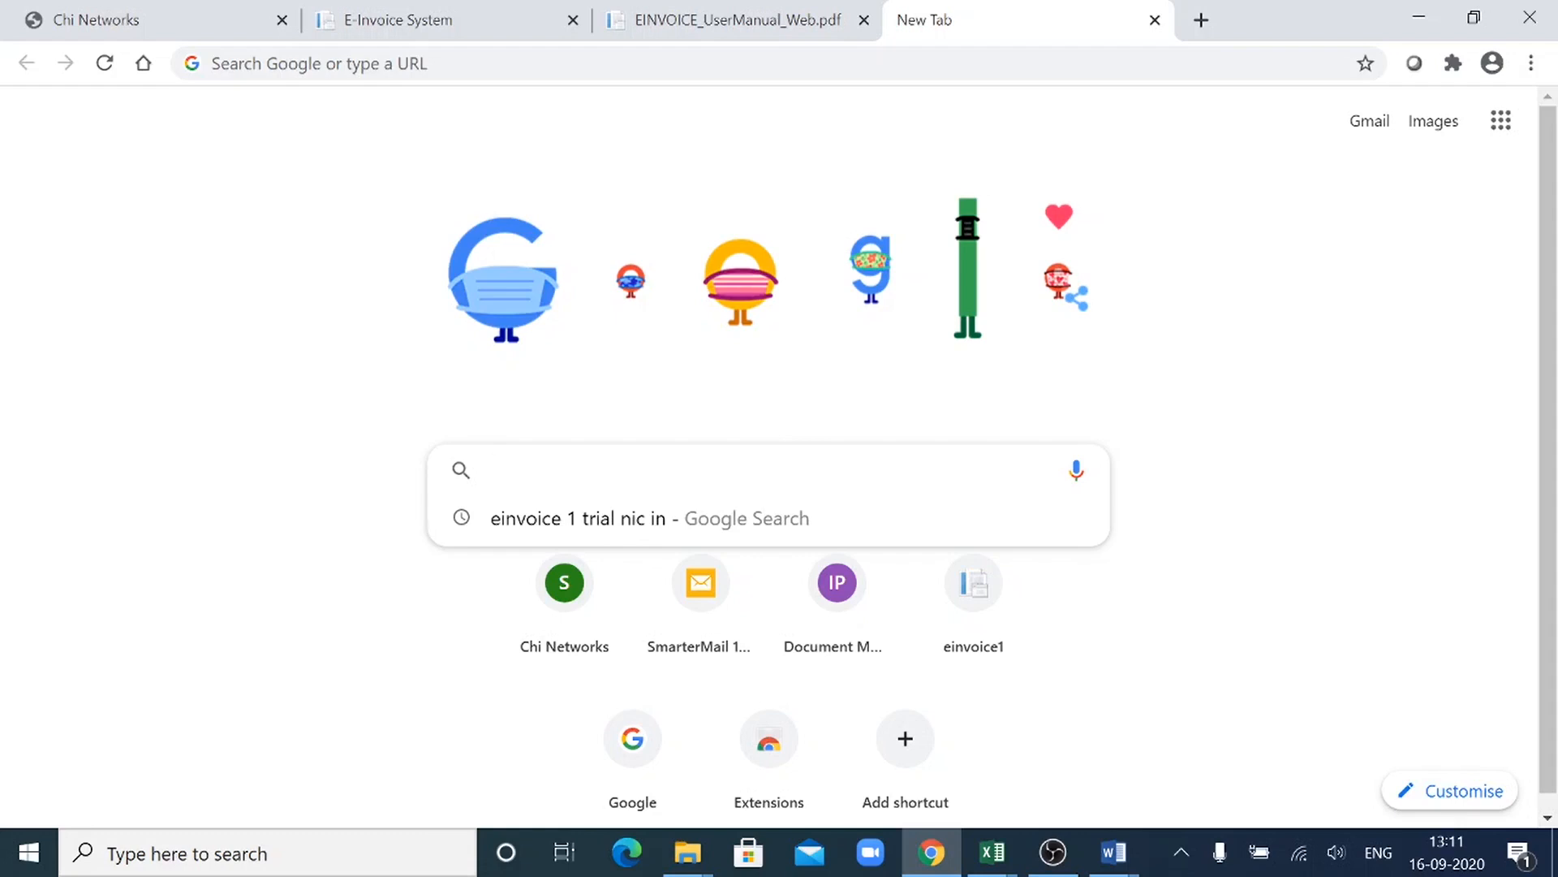
click(755, 523)
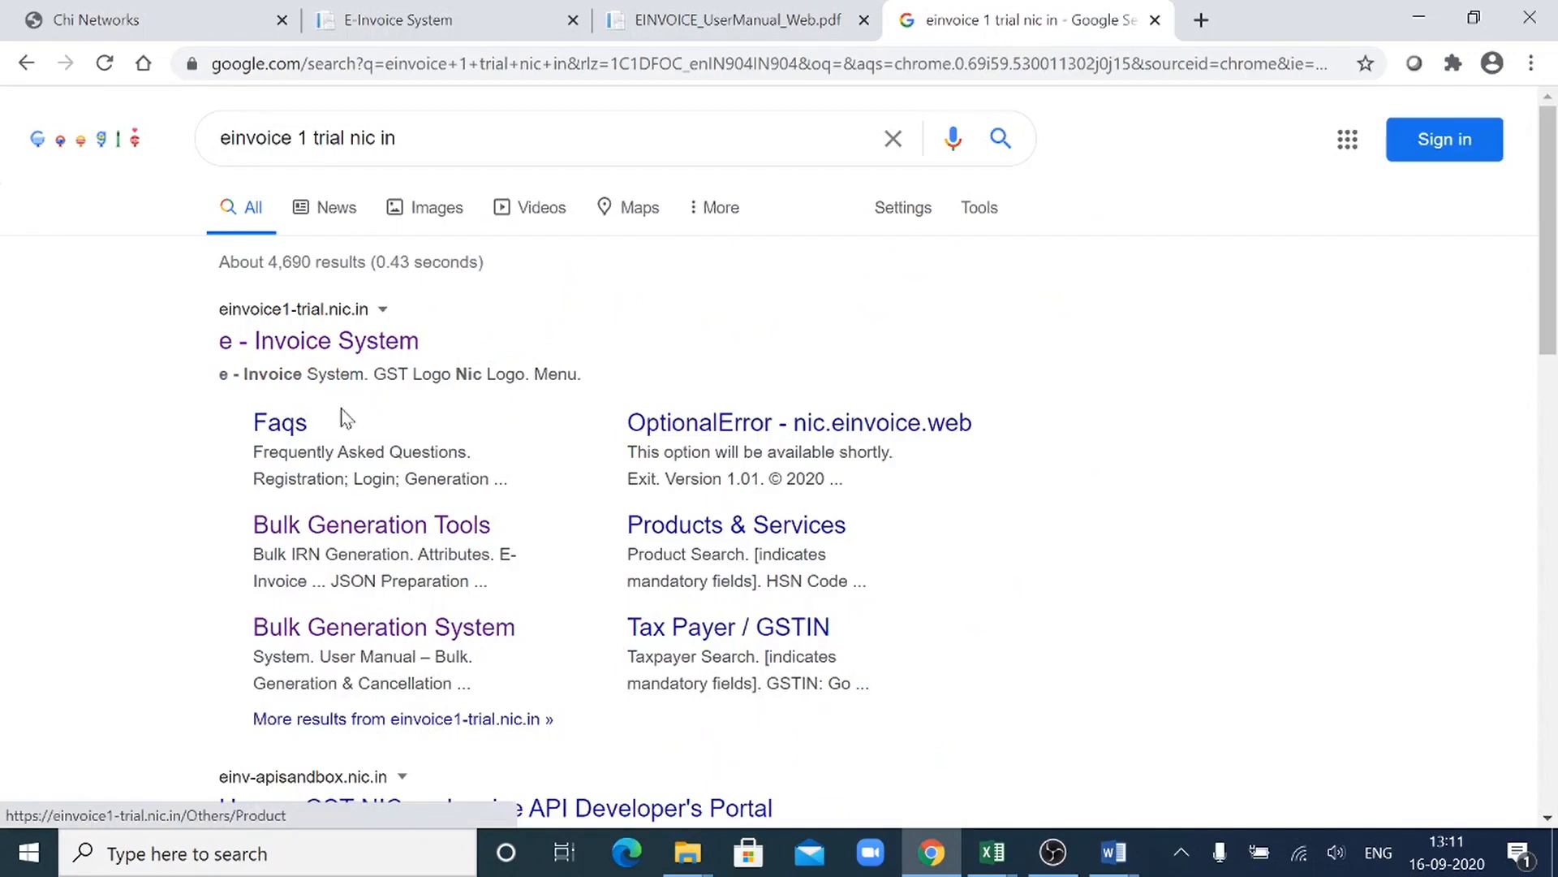
click(365, 355)
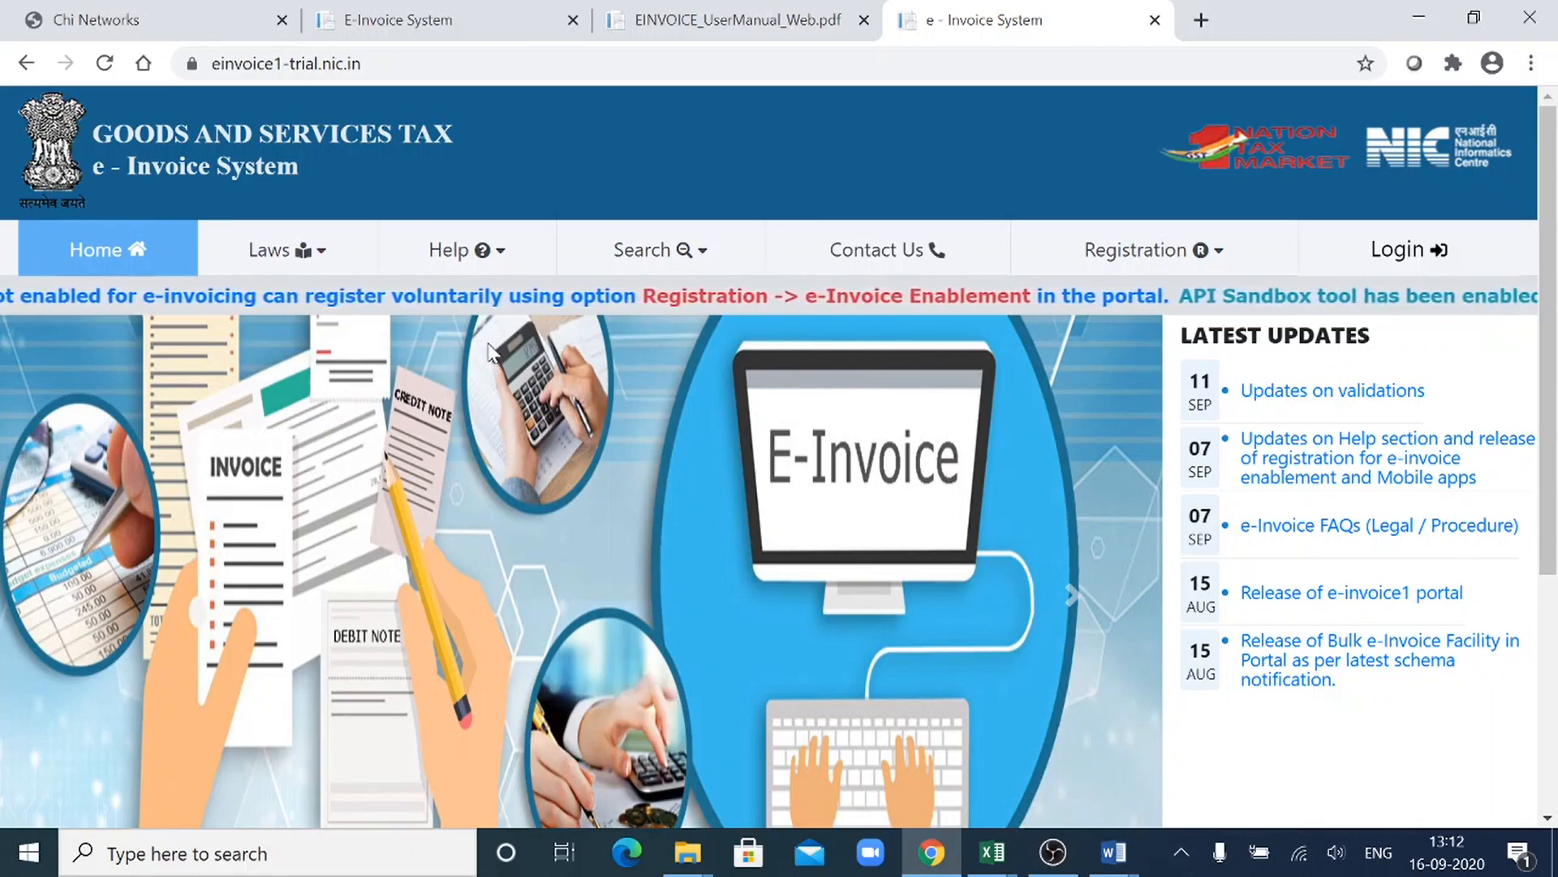
- Check the User Manuals offered in the portal's help, and look through the opened bulk generation and web system manuals
click(485, 251)
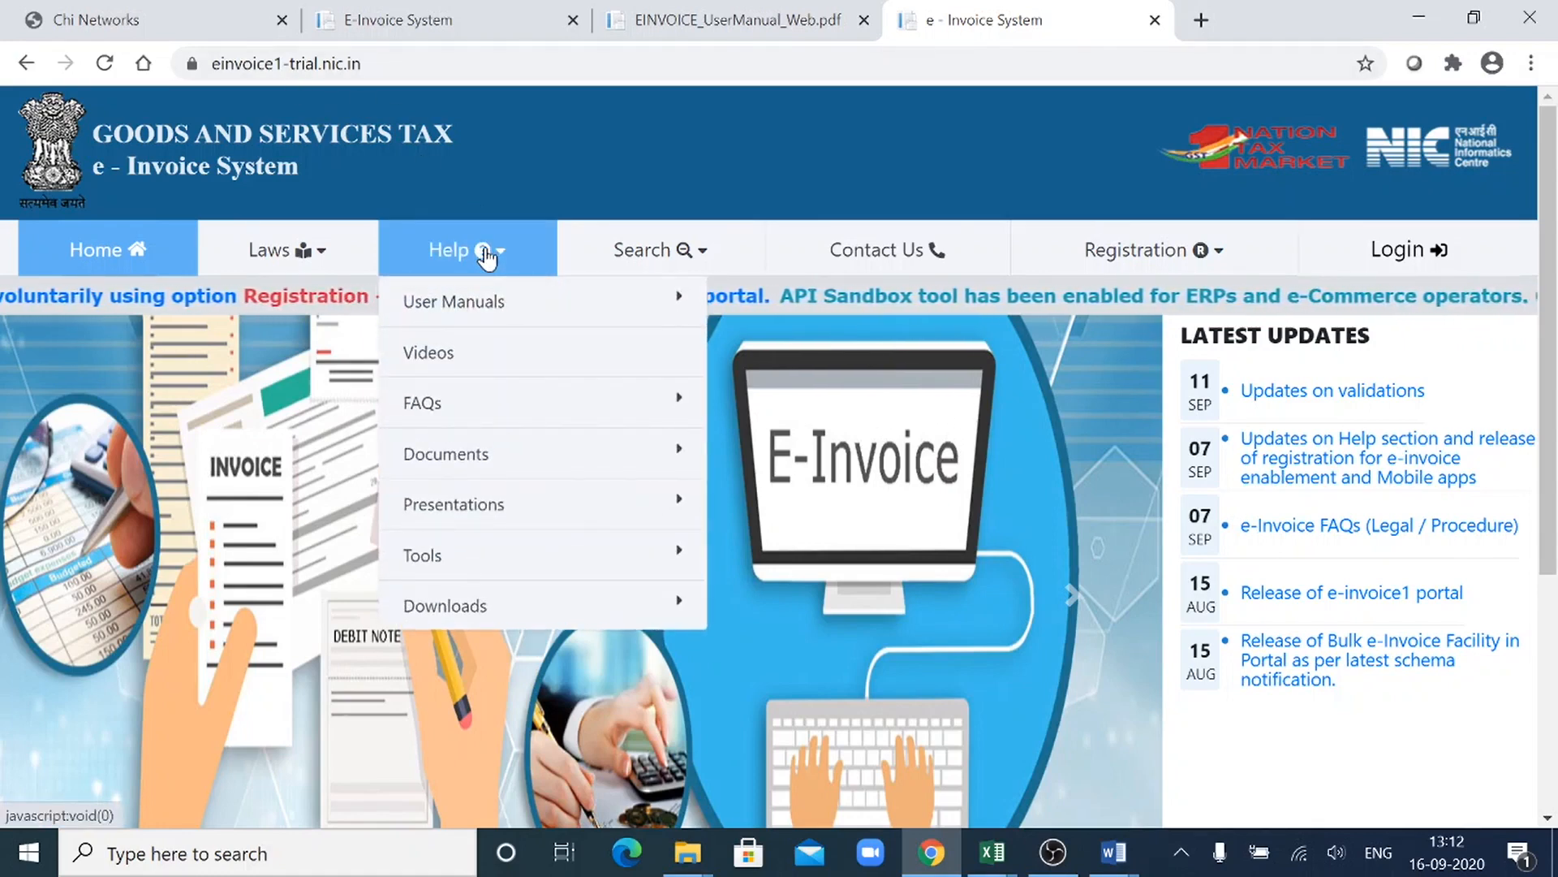
mouse_move(504, 305)
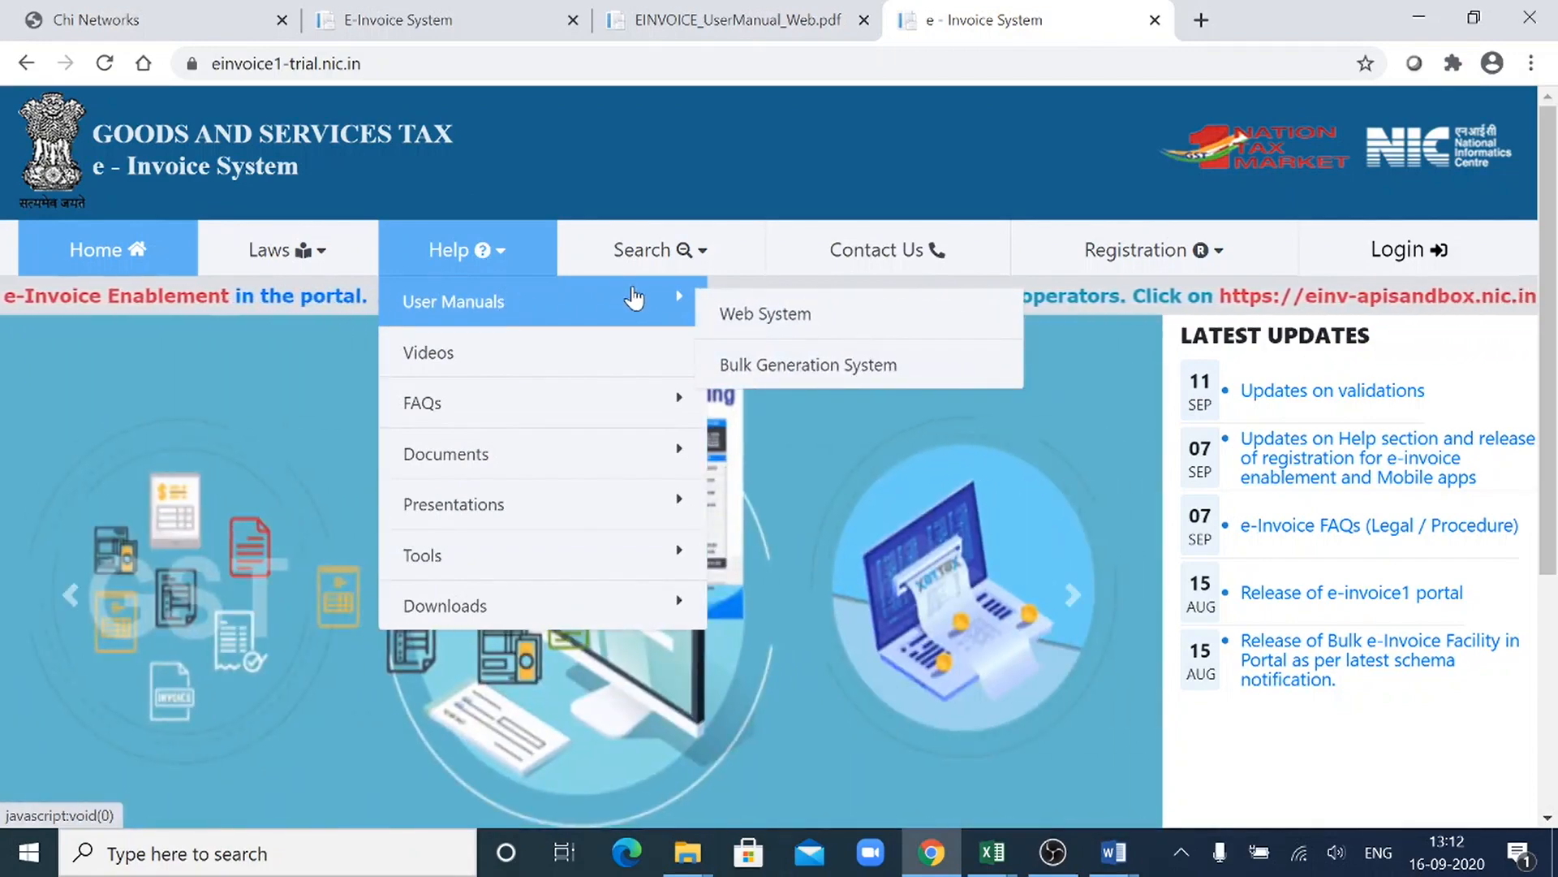
click(420, 31)
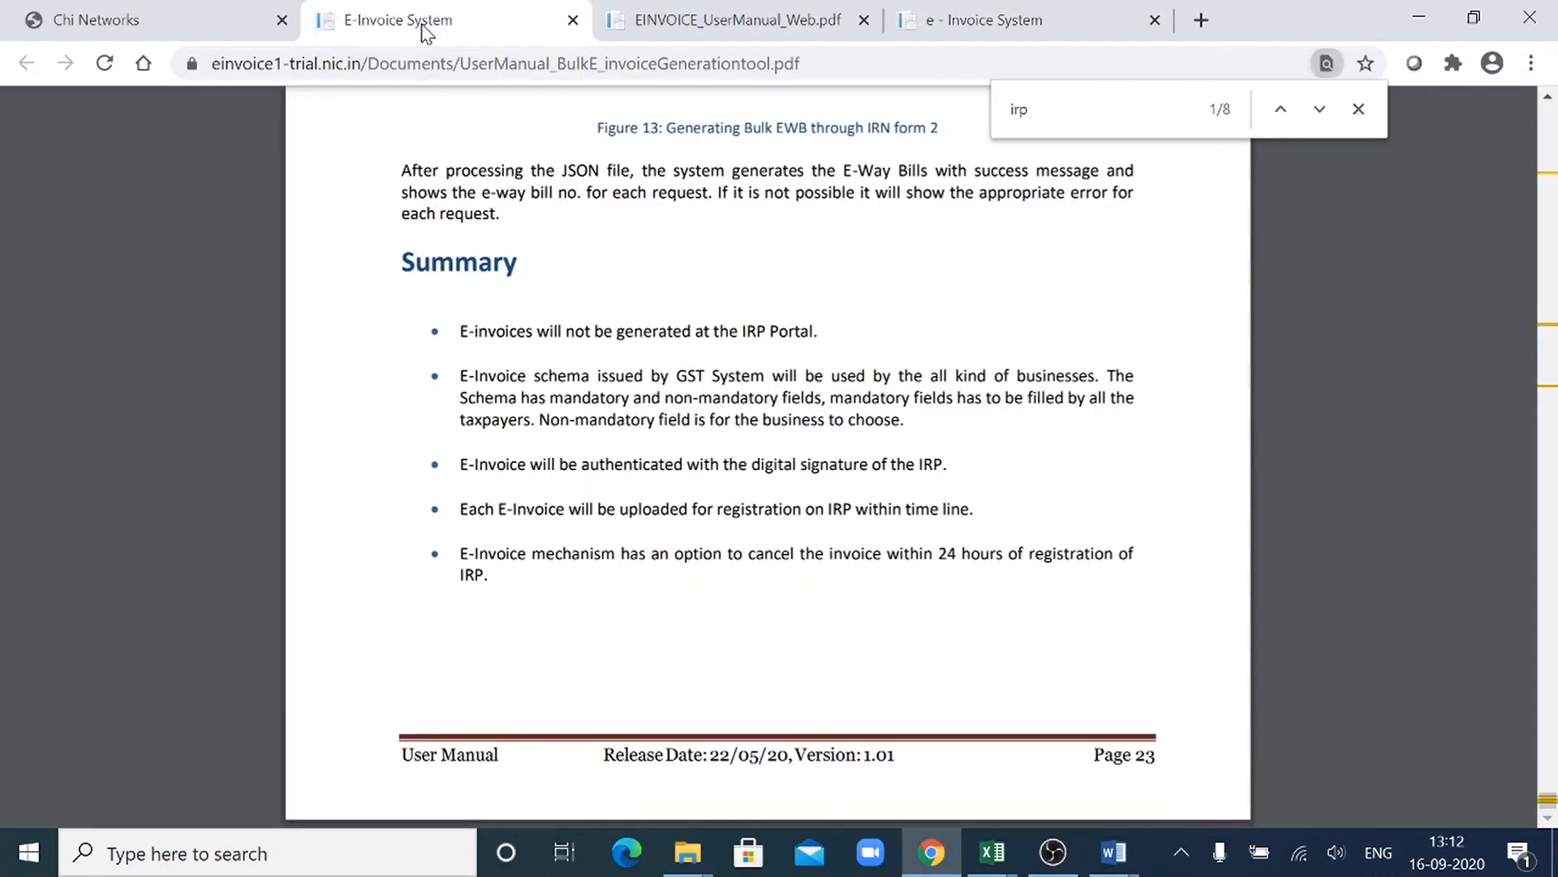
click(739, 33)
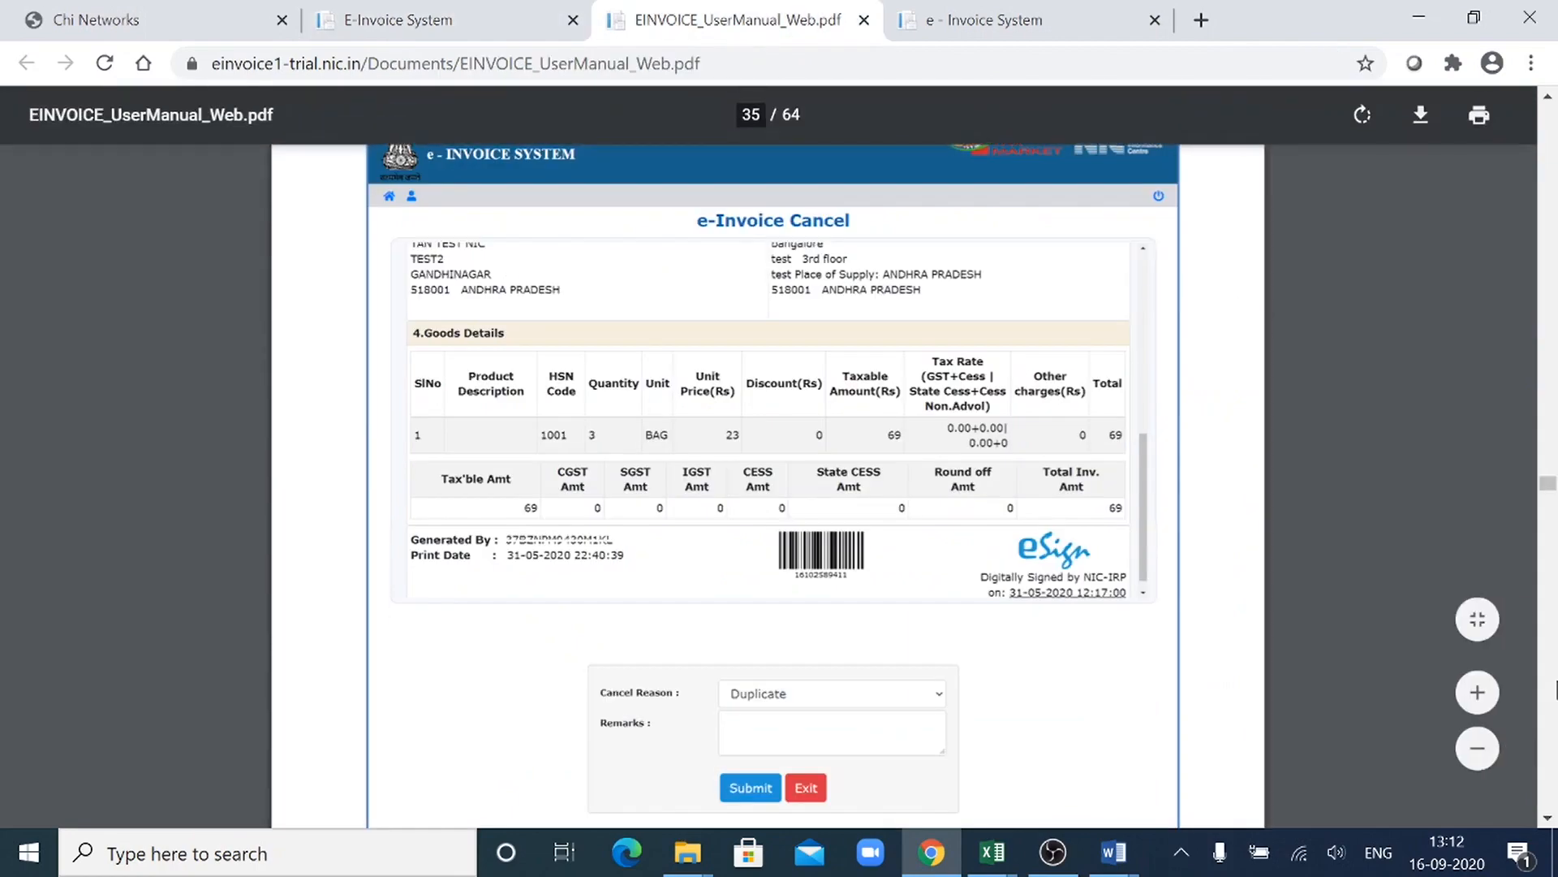
drag(1546, 487, 1541, 325)
click(548, 10)
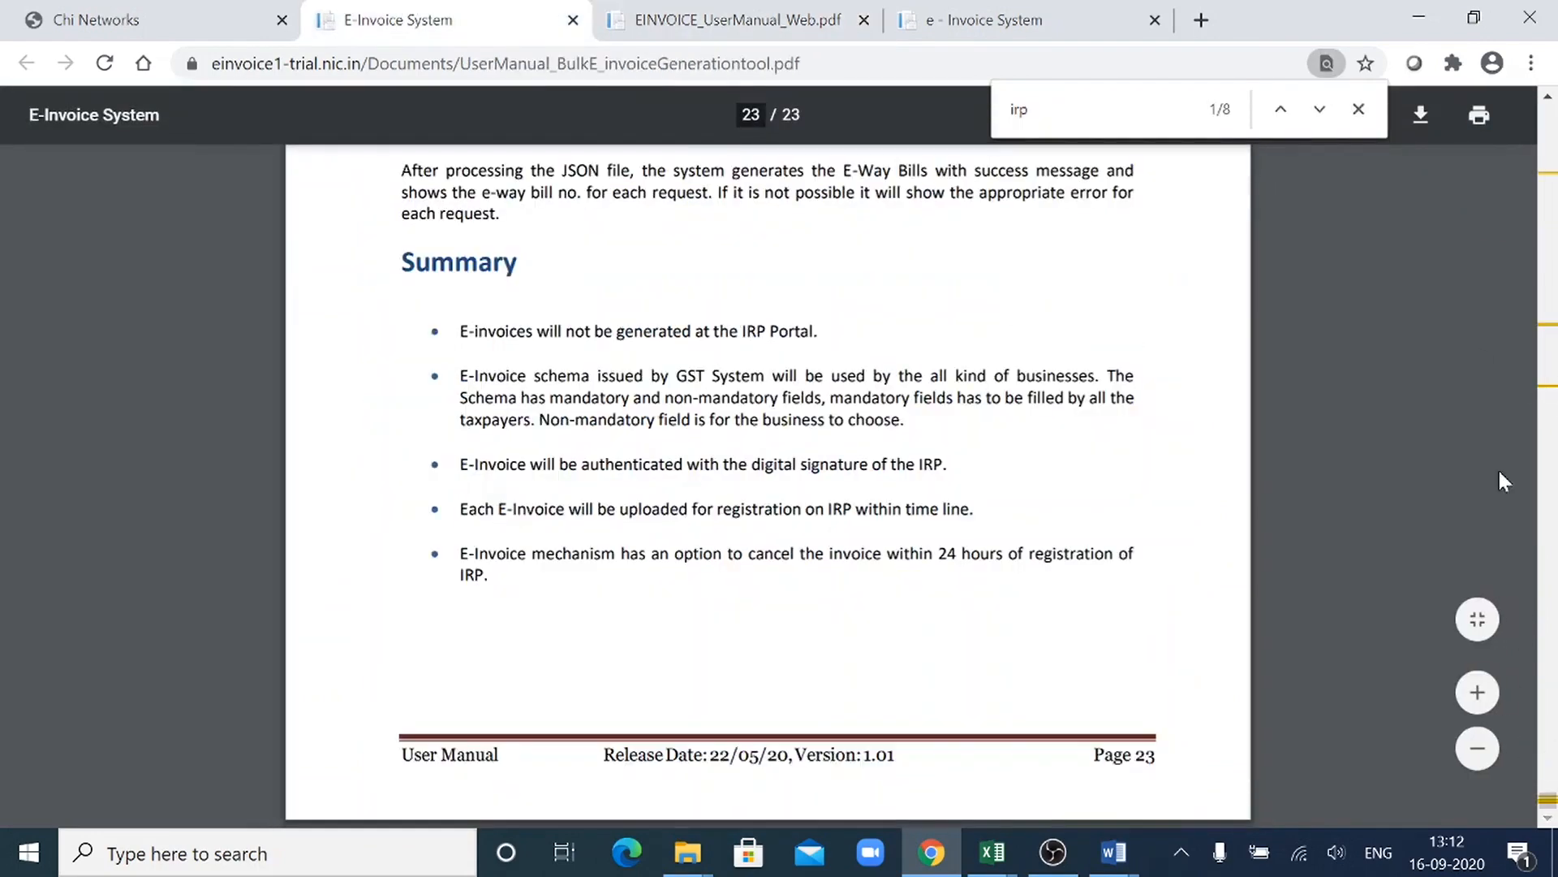
click(1359, 111)
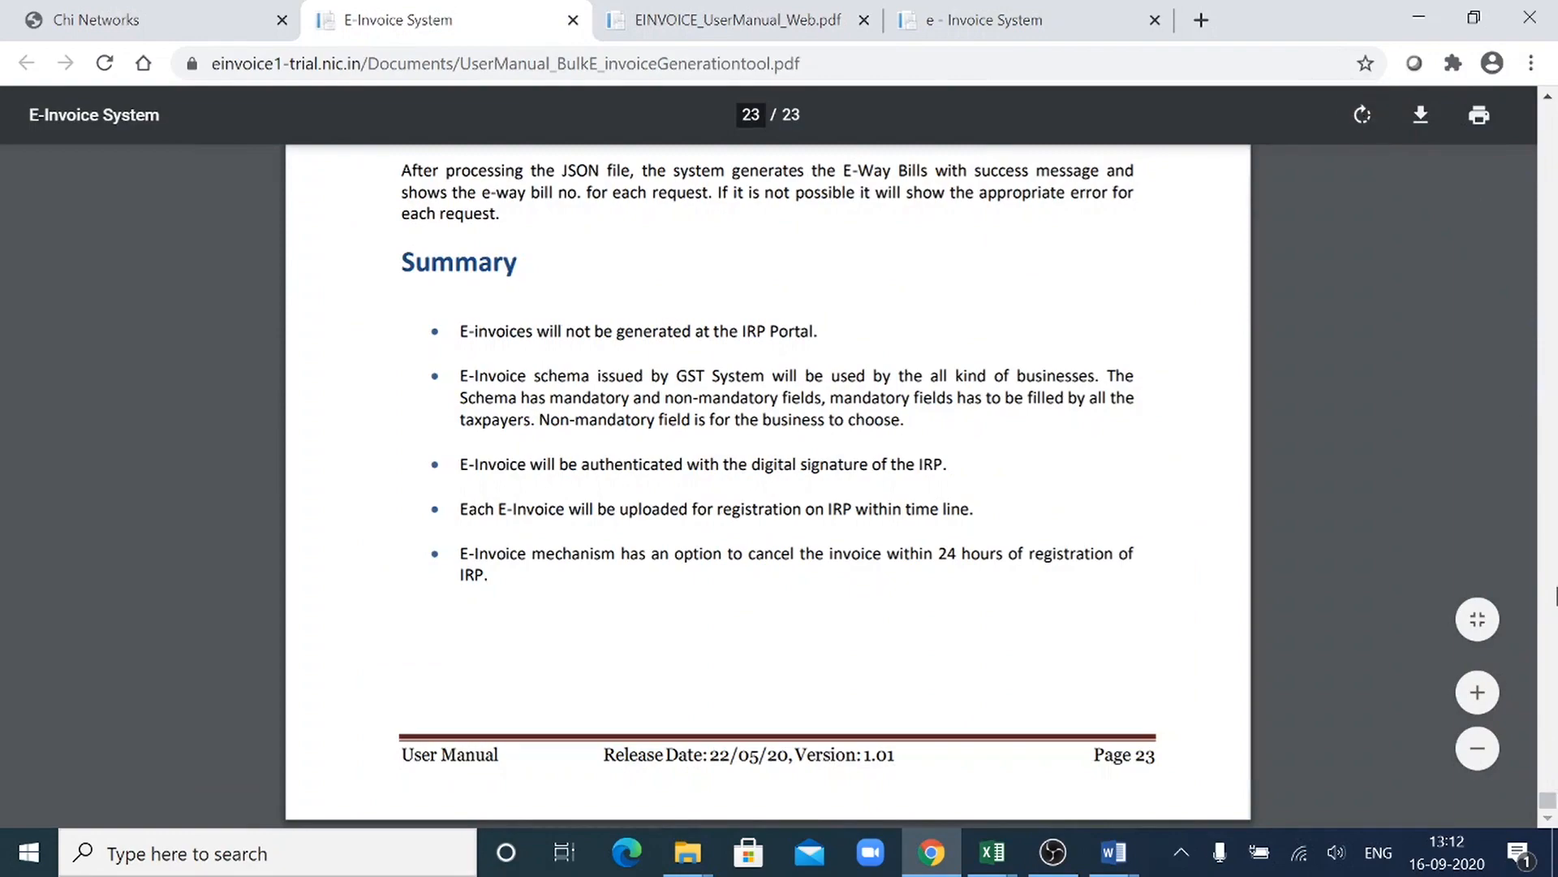
drag(1548, 800, 1550, 313)
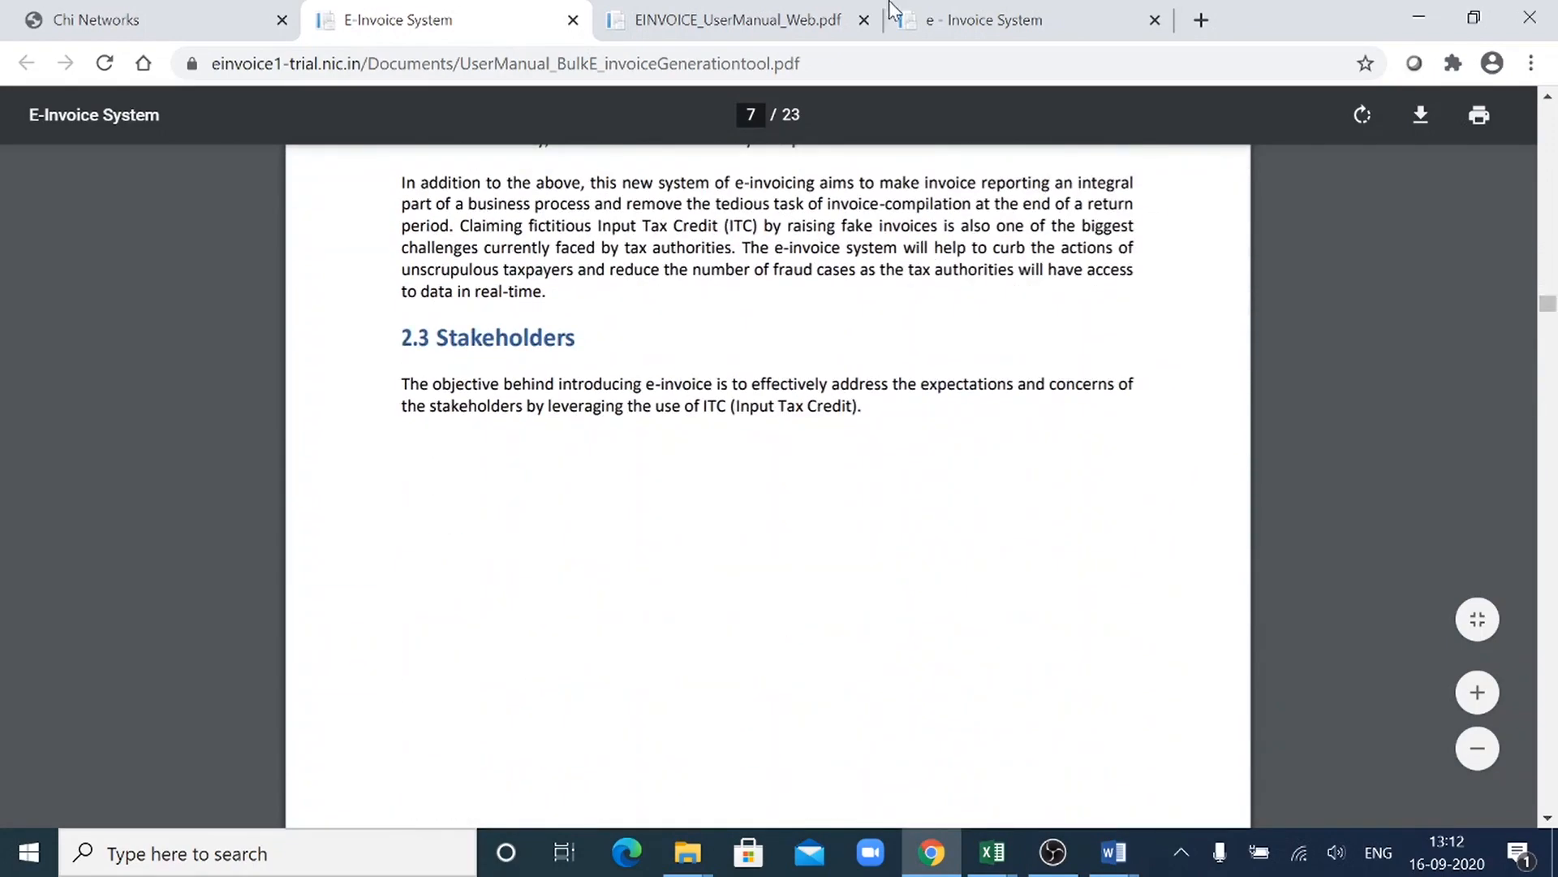
click(714, 31)
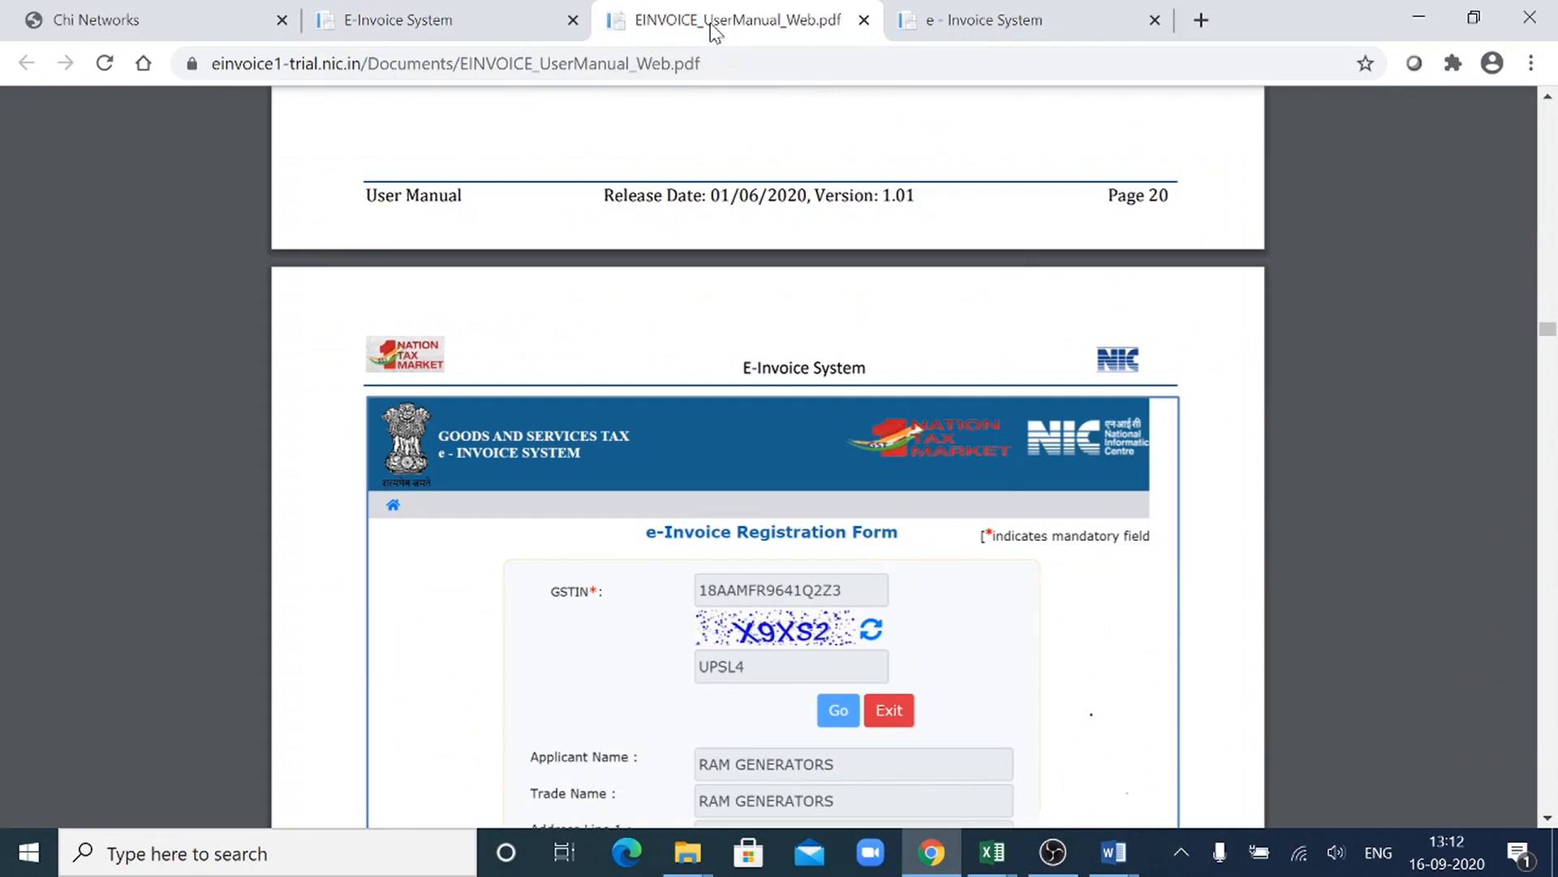
- Return to the e-Invoice portal and open its Bulk Generation Tools page
click(1038, 12)
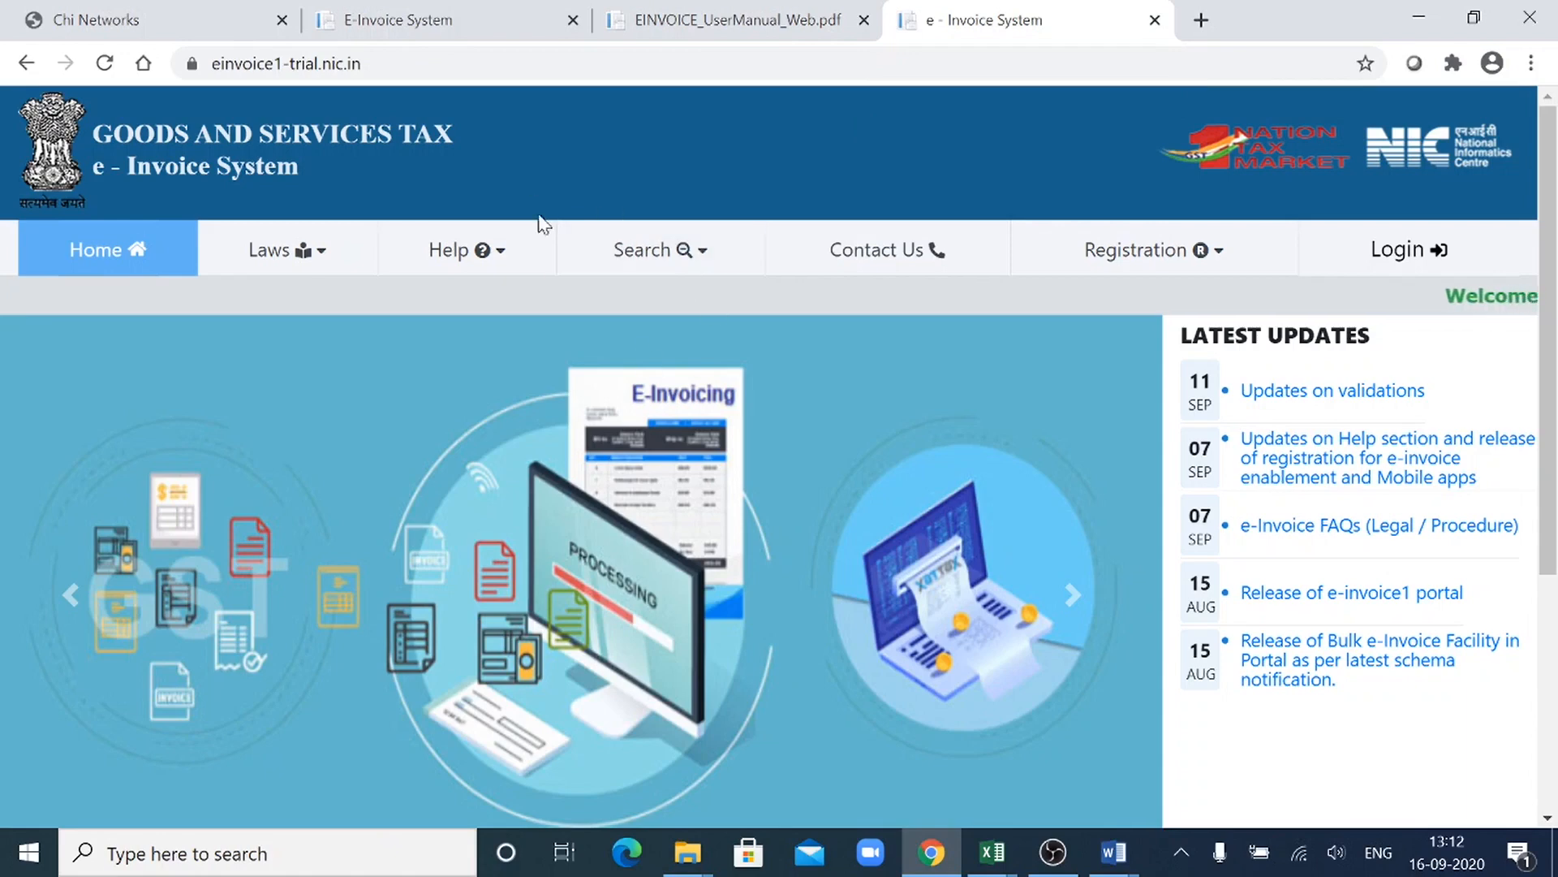
mouse_move(526, 264)
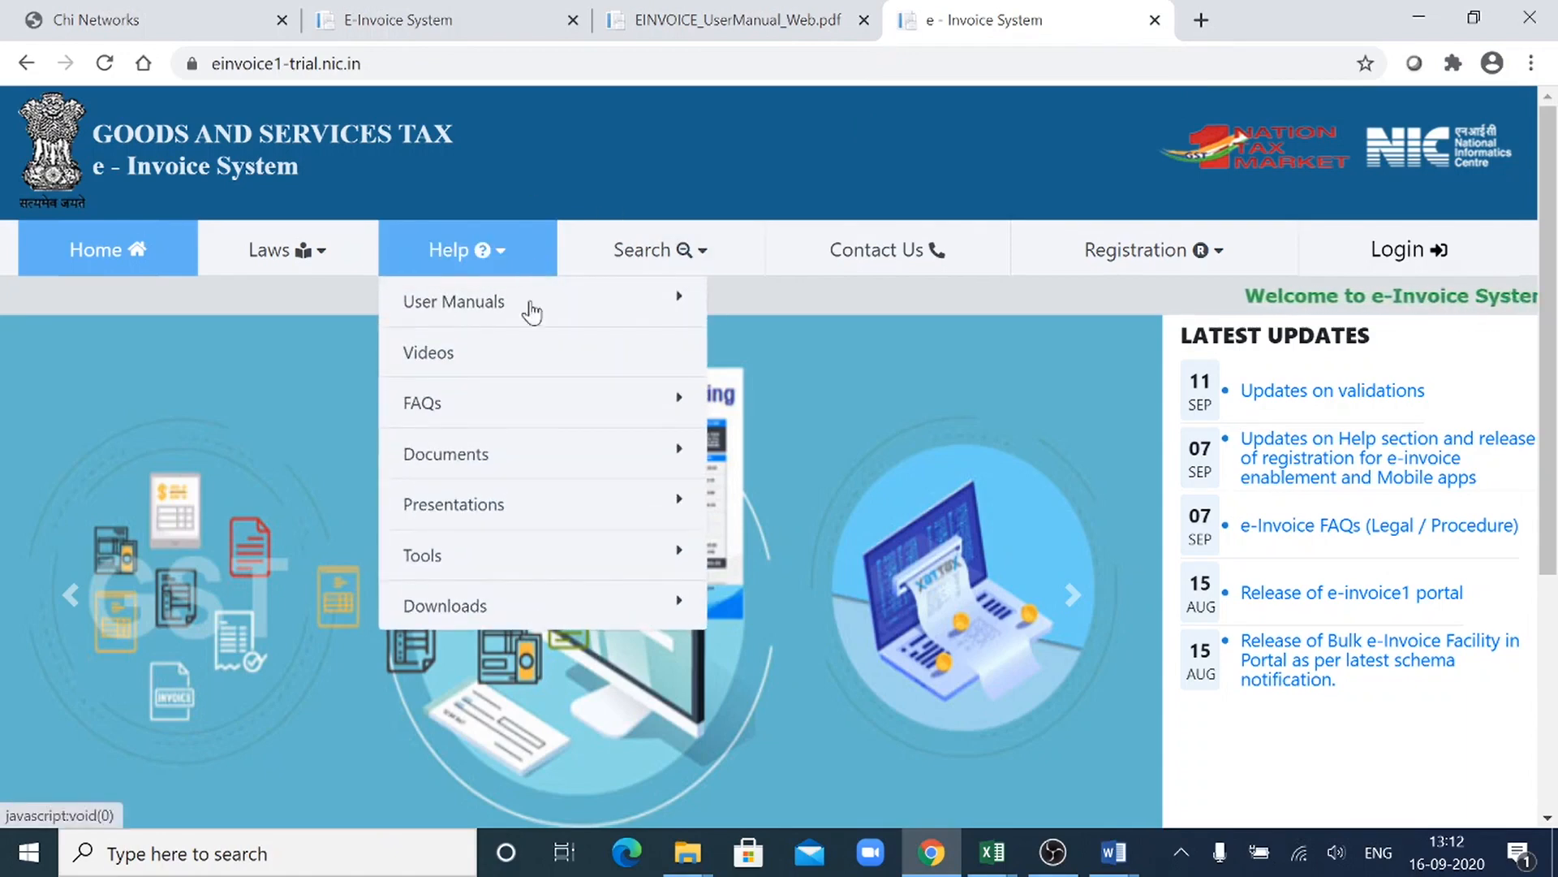
mouse_move(588, 523)
mouse_move(601, 560)
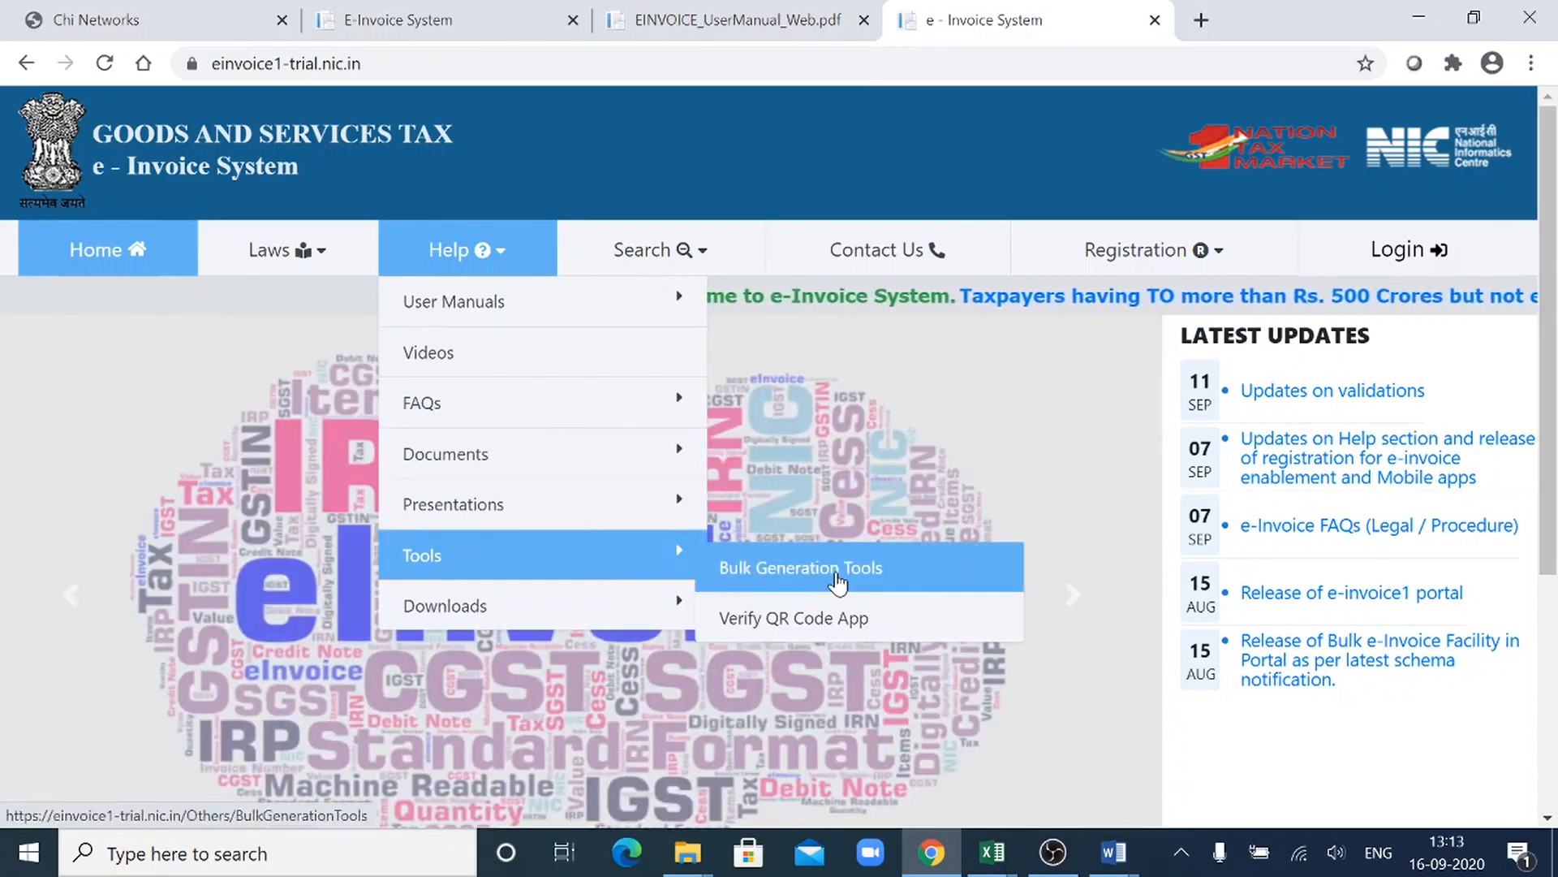
click(838, 581)
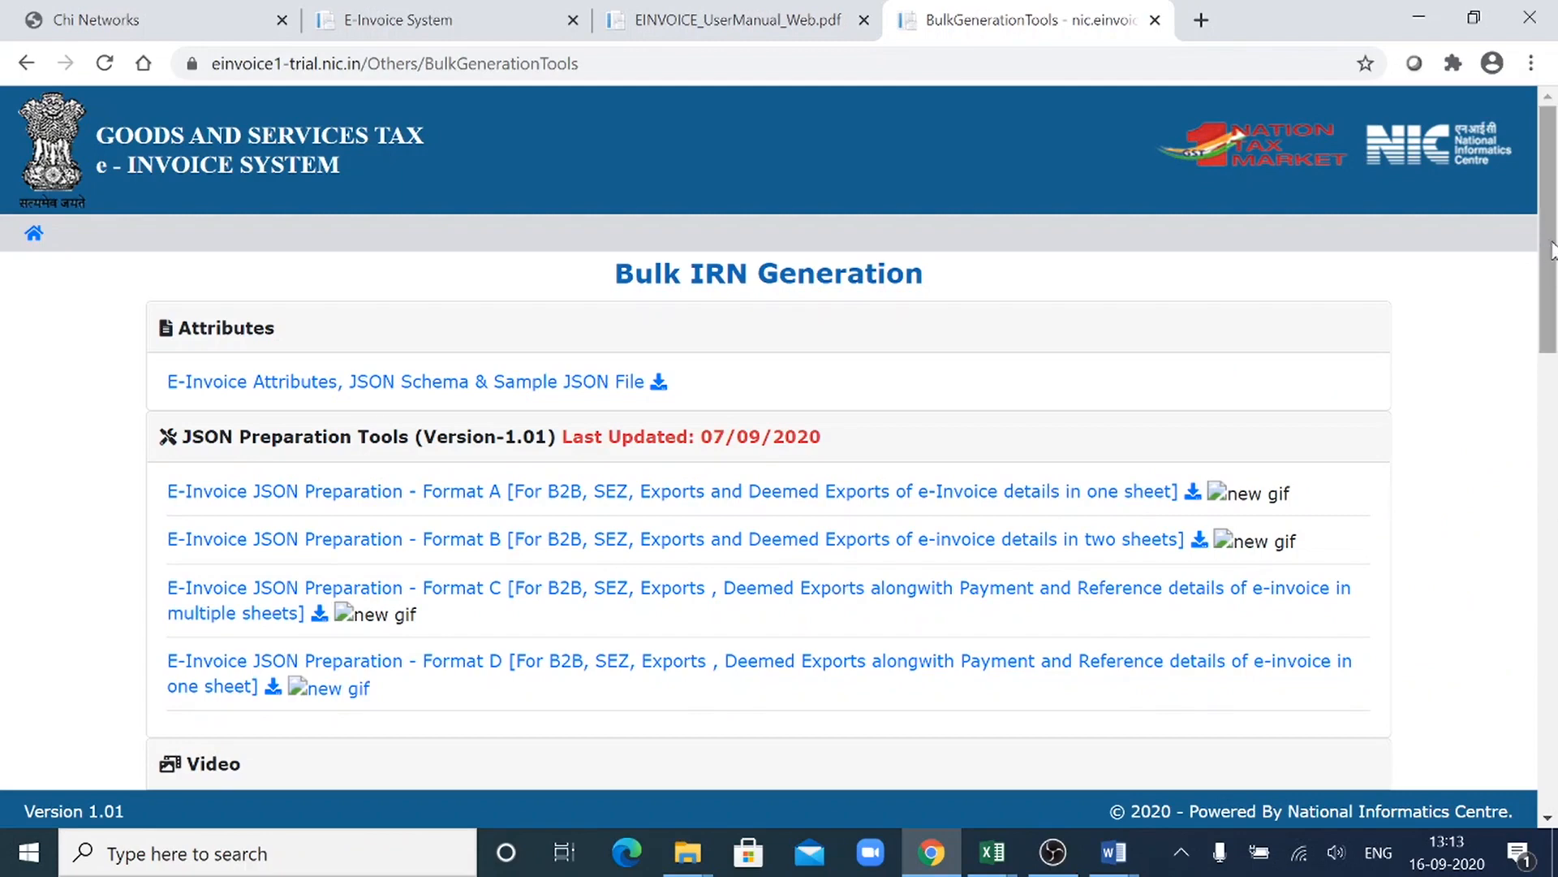
mouse_move(1552, 248)
mouse_down()
mouse_move(1551, 322)
mouse_move(1550, 252)
mouse_up()
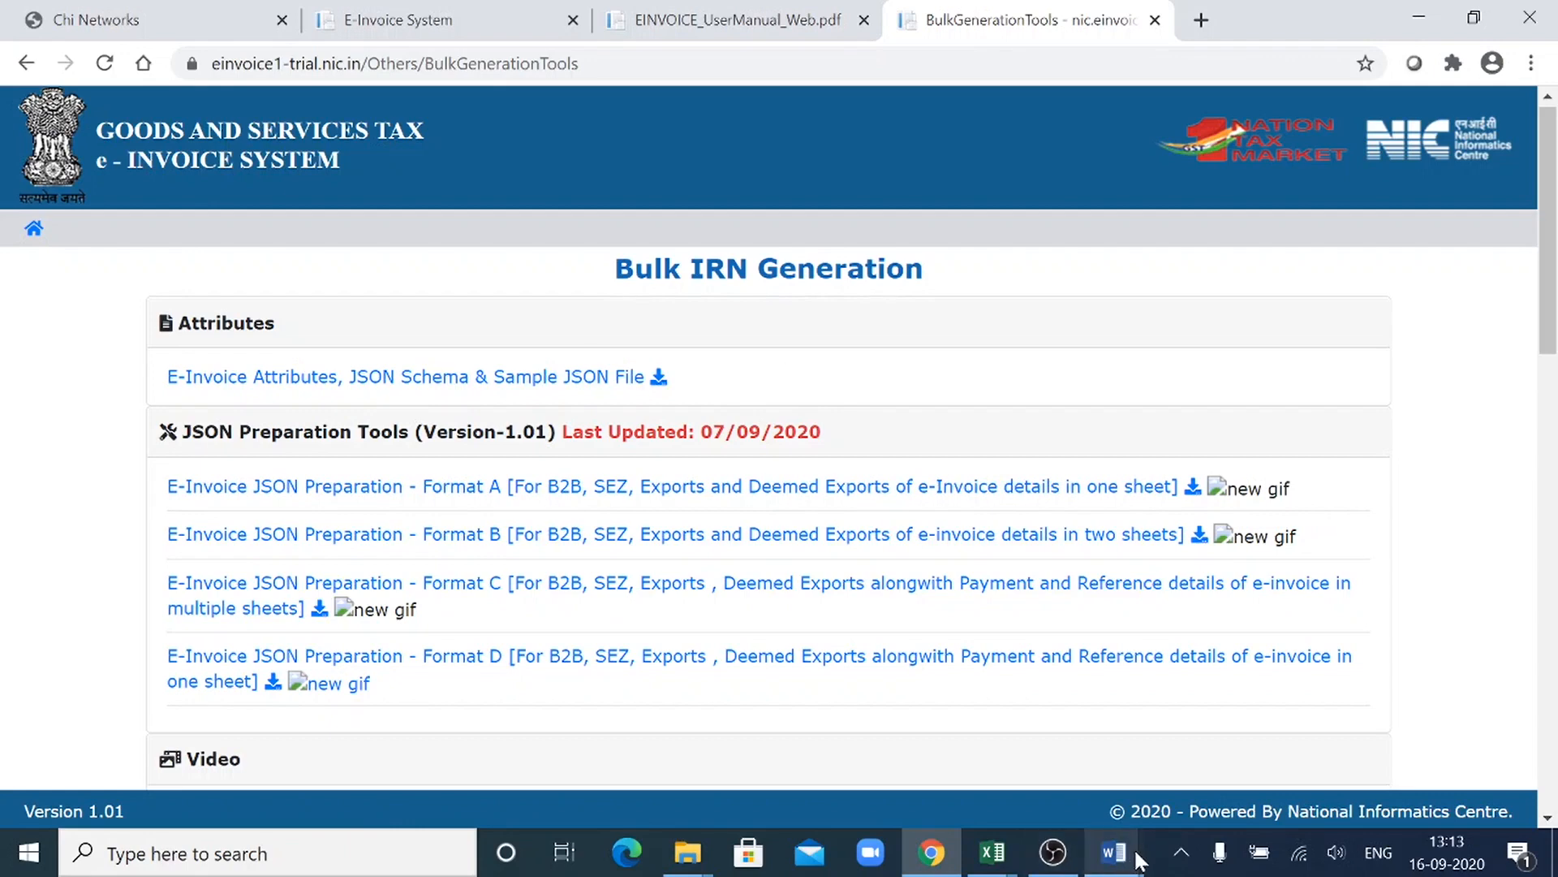
- Switch to the blank Word document and write "Einvoice1 trial nic.in" followed by an arrow
mouse_move(1137, 854)
click(1212, 788)
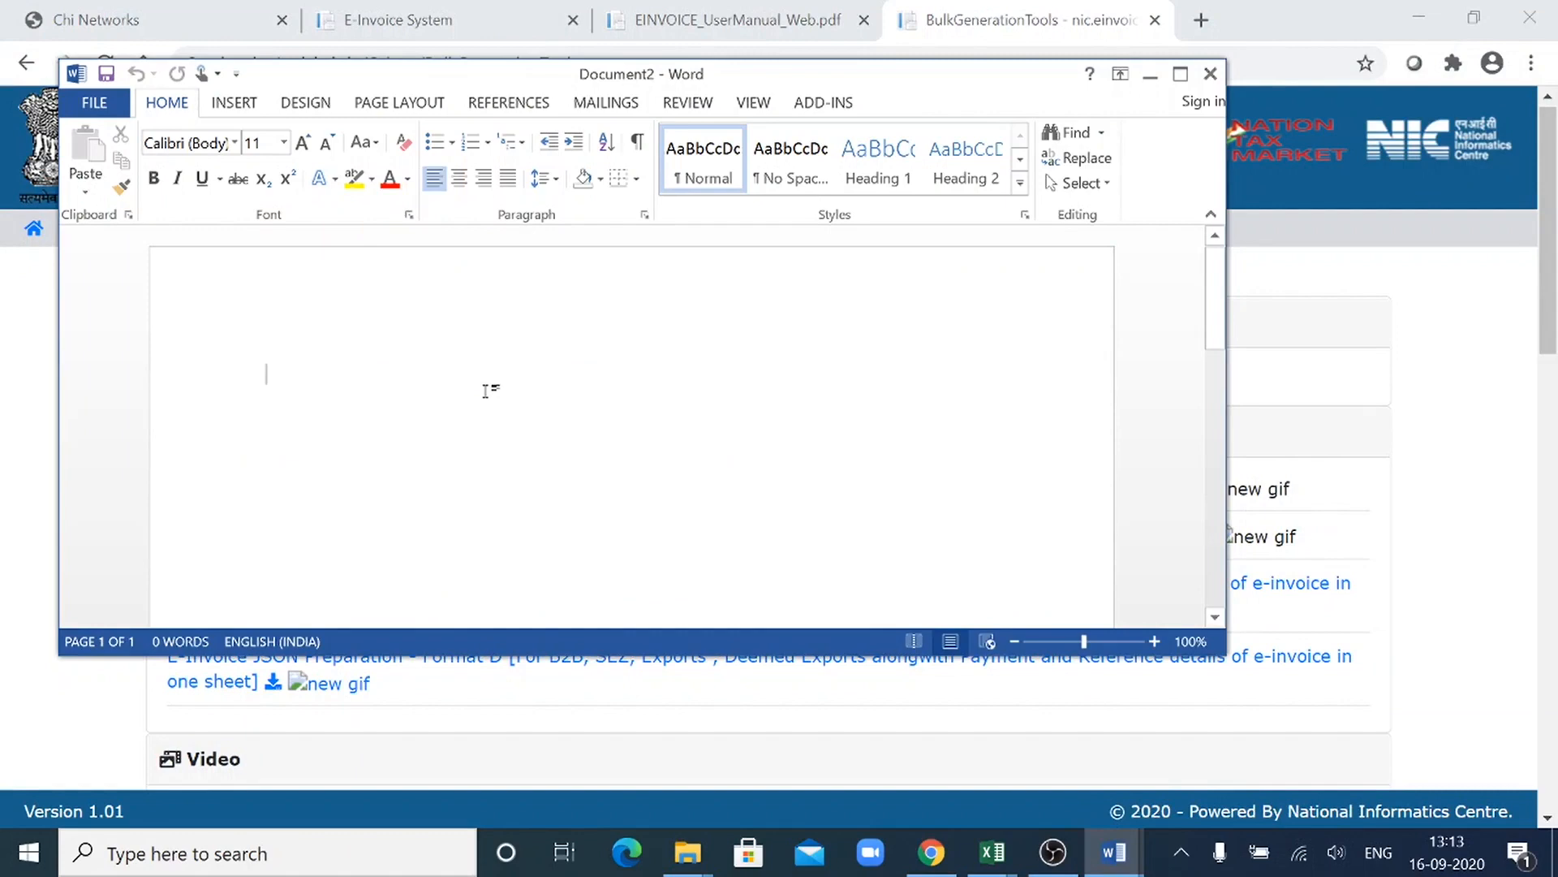
text(E)
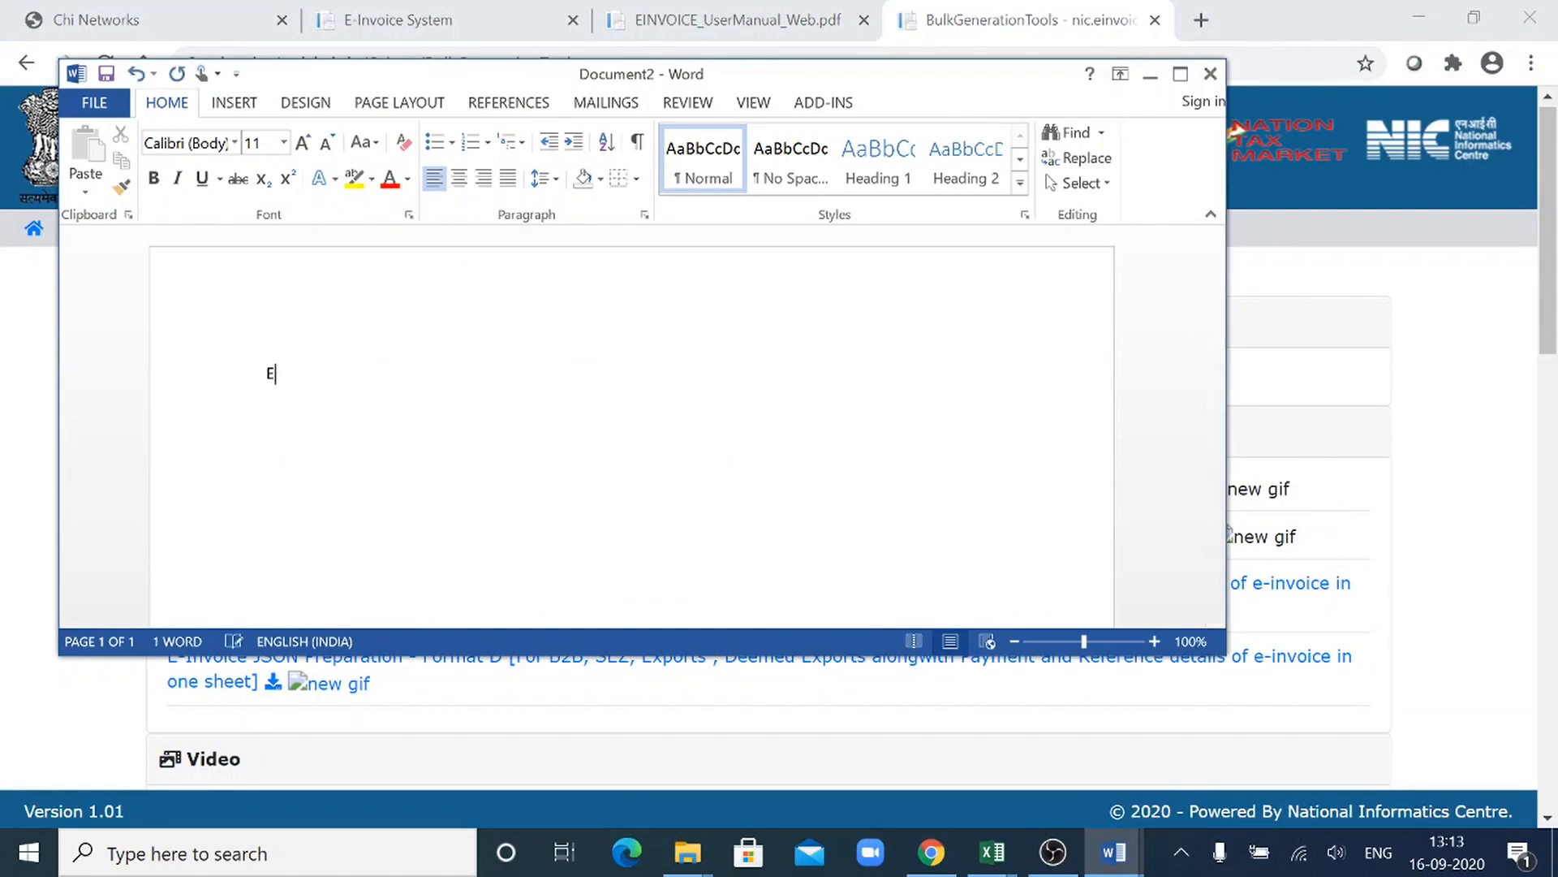
text(invoice1 trial nic.in)
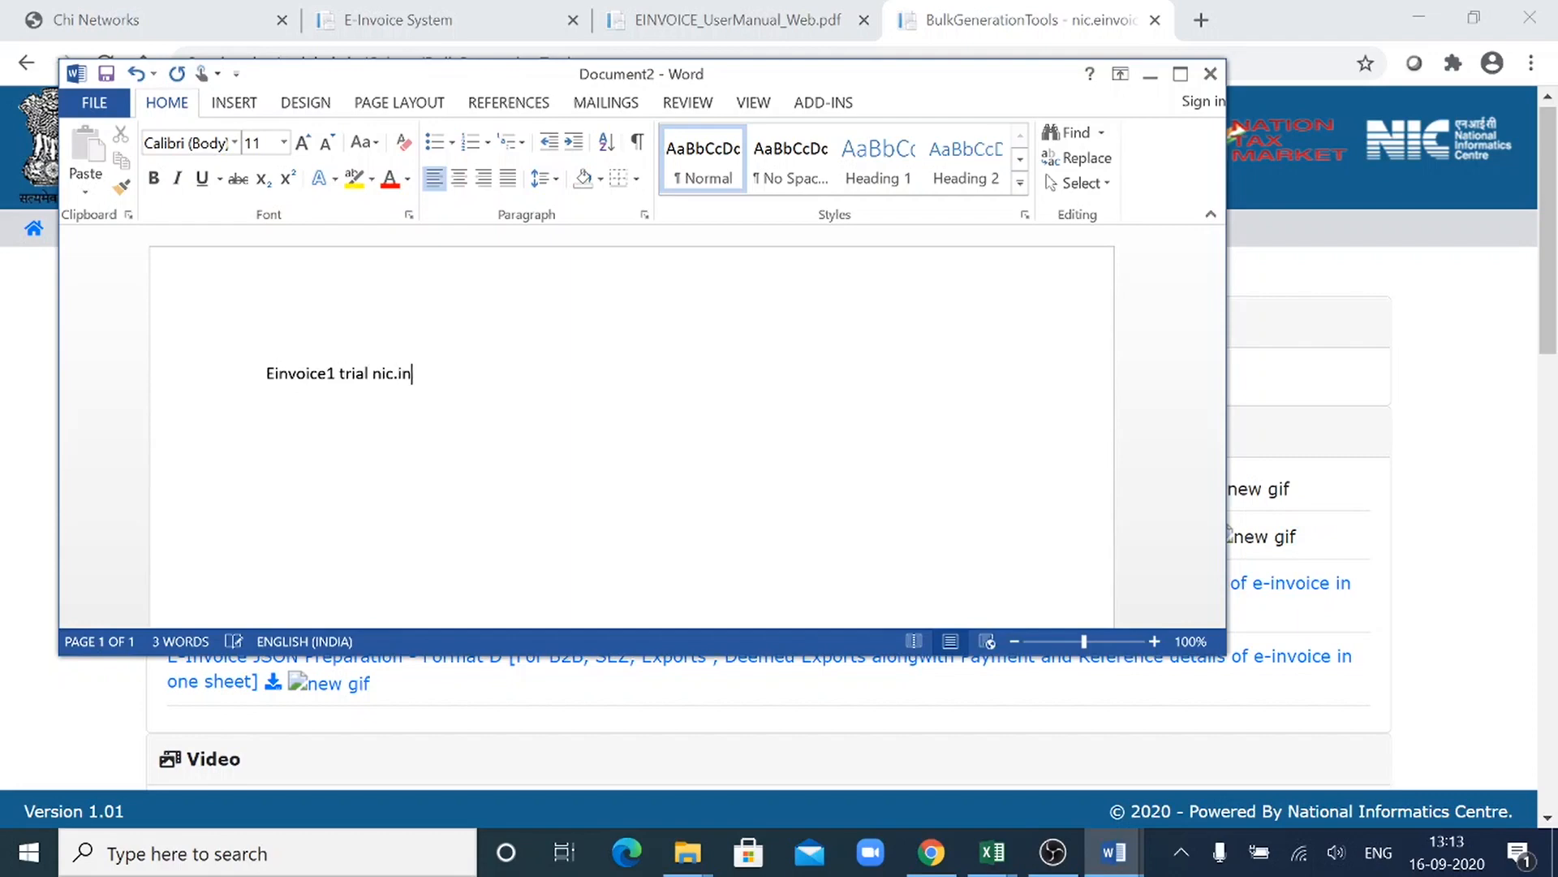
text(-->)
text(userma)
text(ual)
- Continue the navigation path with "usermanuals" and another arrow
key(BackSpace)
key(BackSpace)
key(BackSpace)
text(nuals)
text(-->)
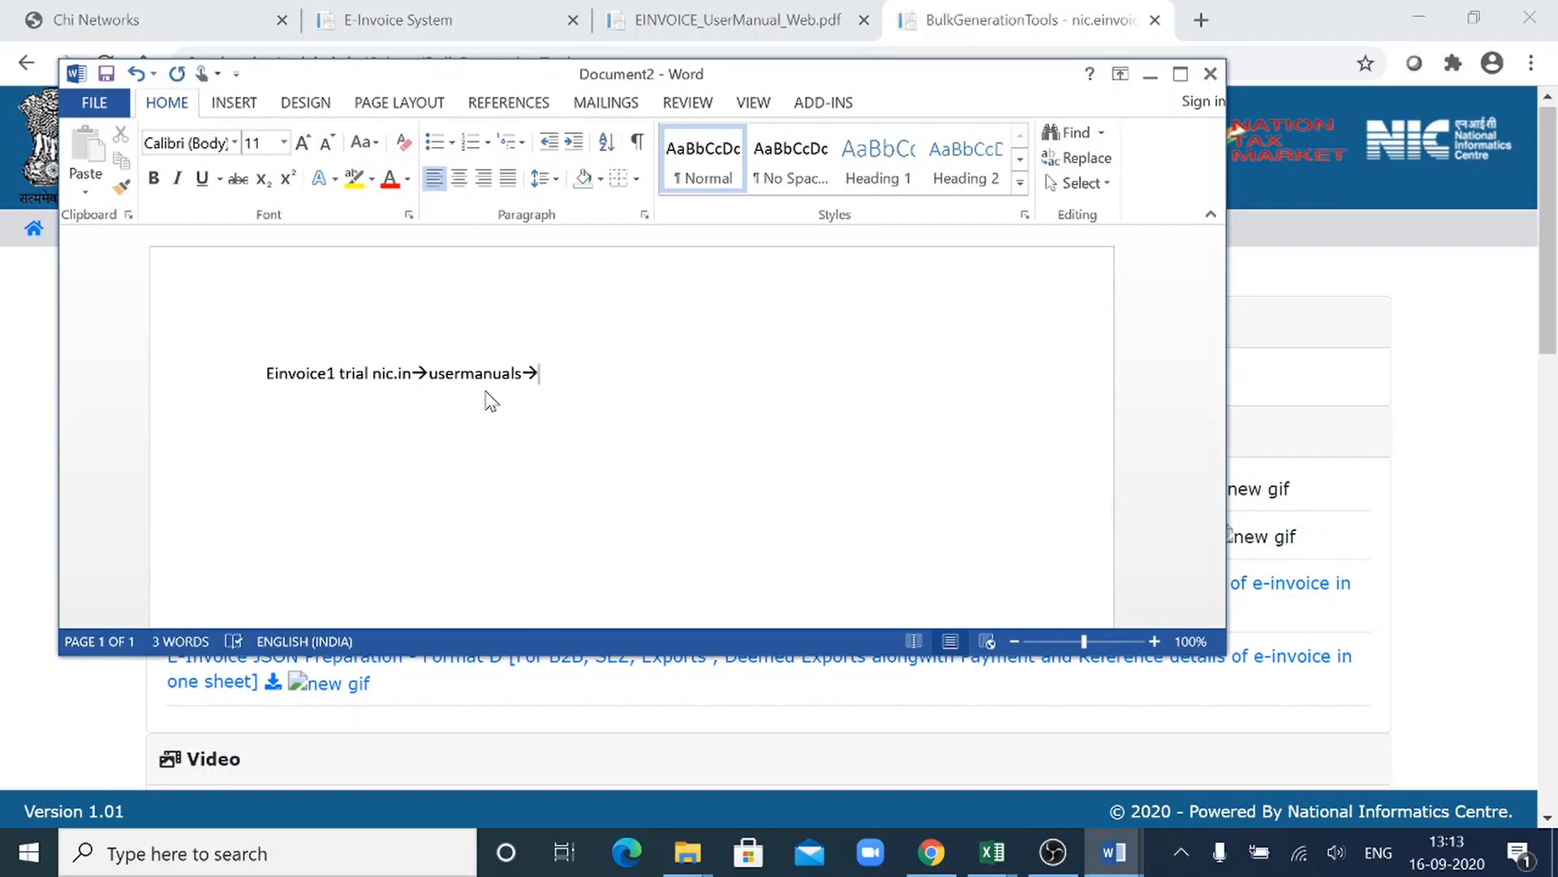
text(Tools)
- Add "Bulk generation Tools" as the next part of the navigation path
key(Left)
key(Left)
key(Left)
key(Left)
key(Left)
text(Bi)
text(ulk gener)
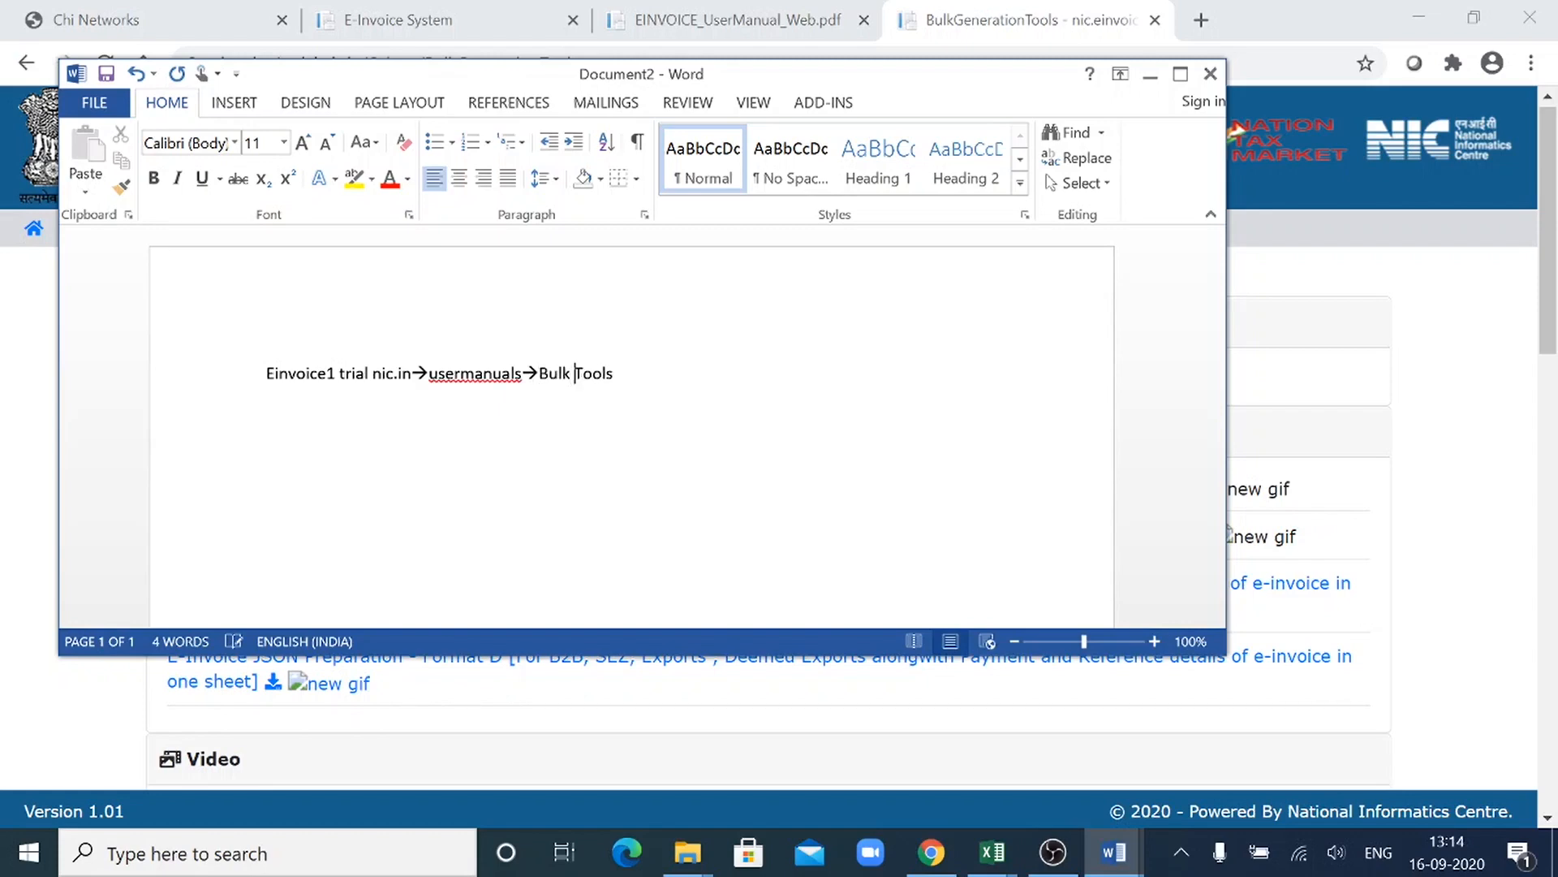
text(ation)
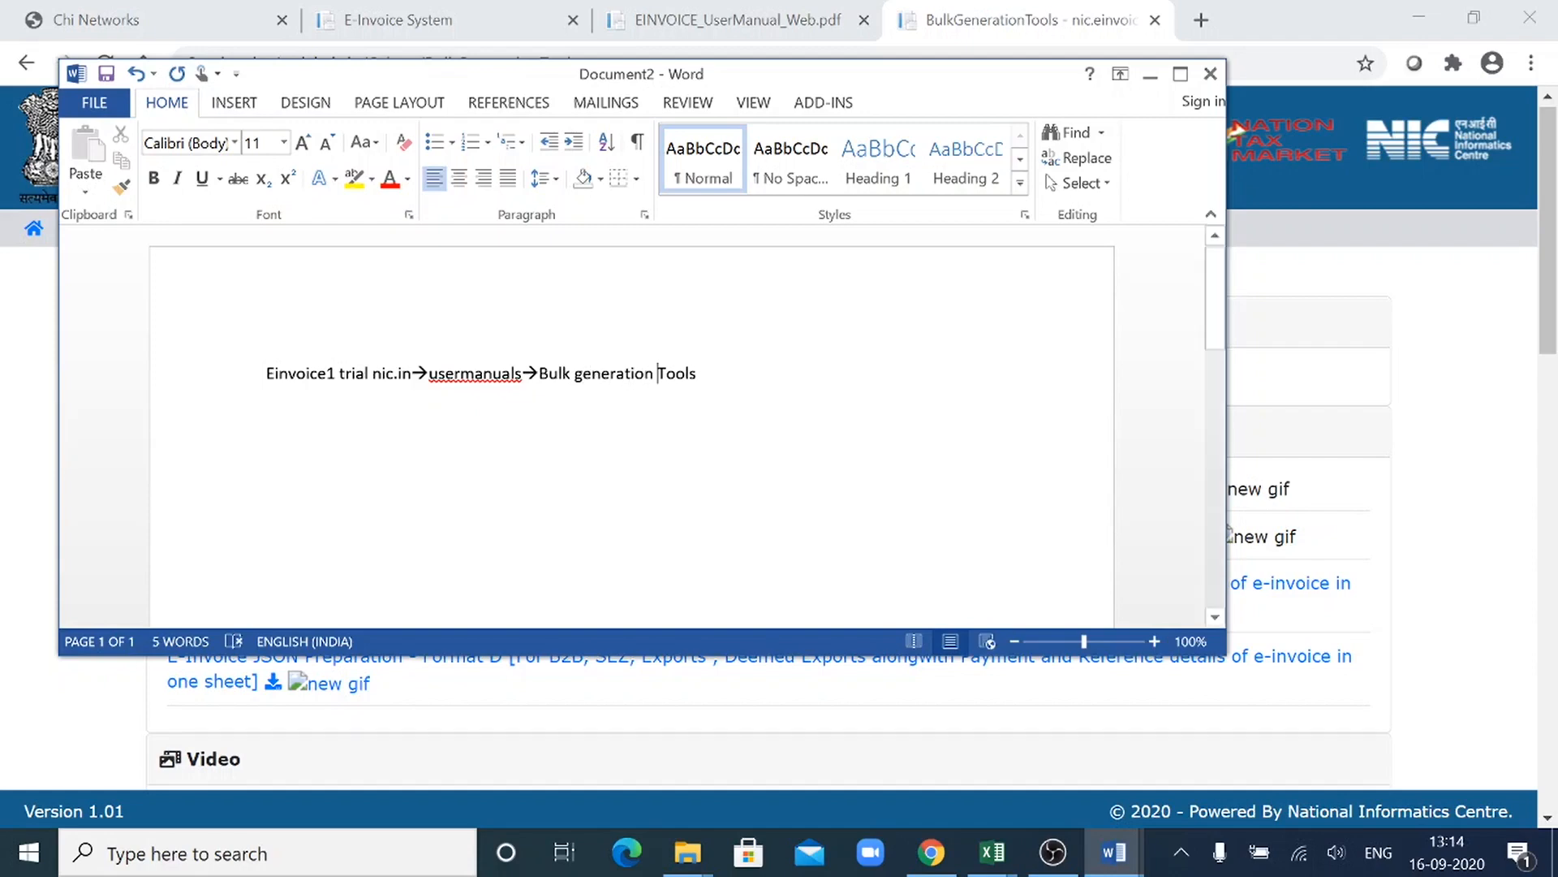
- Extend the end of the path with an arrow and "sample of json files/Formats"
click(698, 373)
text(--)
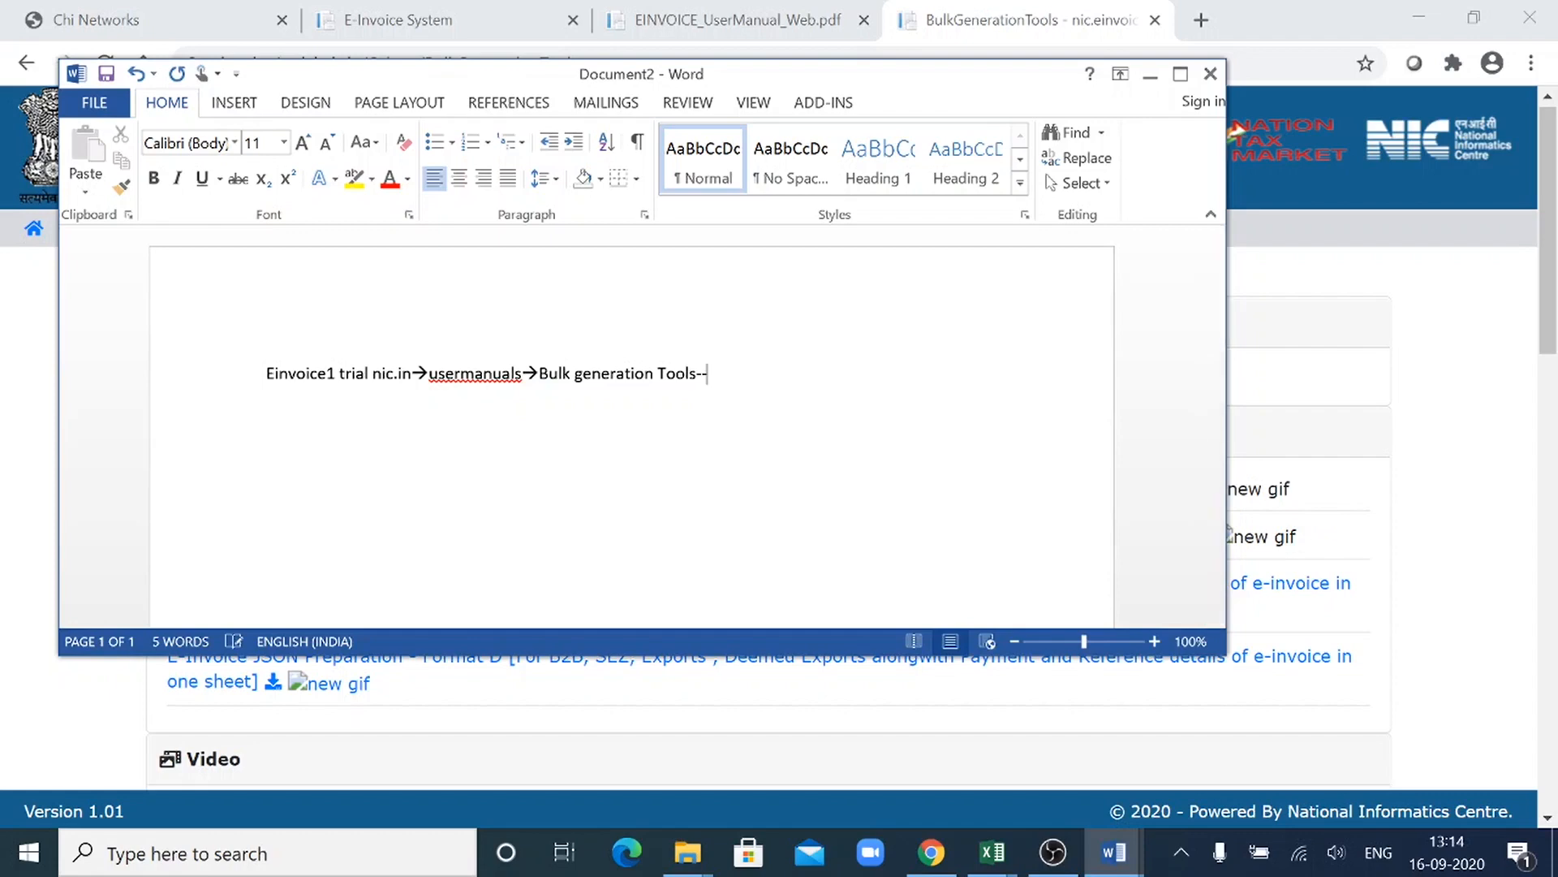
text(>)
text(sample )
text(of )
text(json)
text( files)
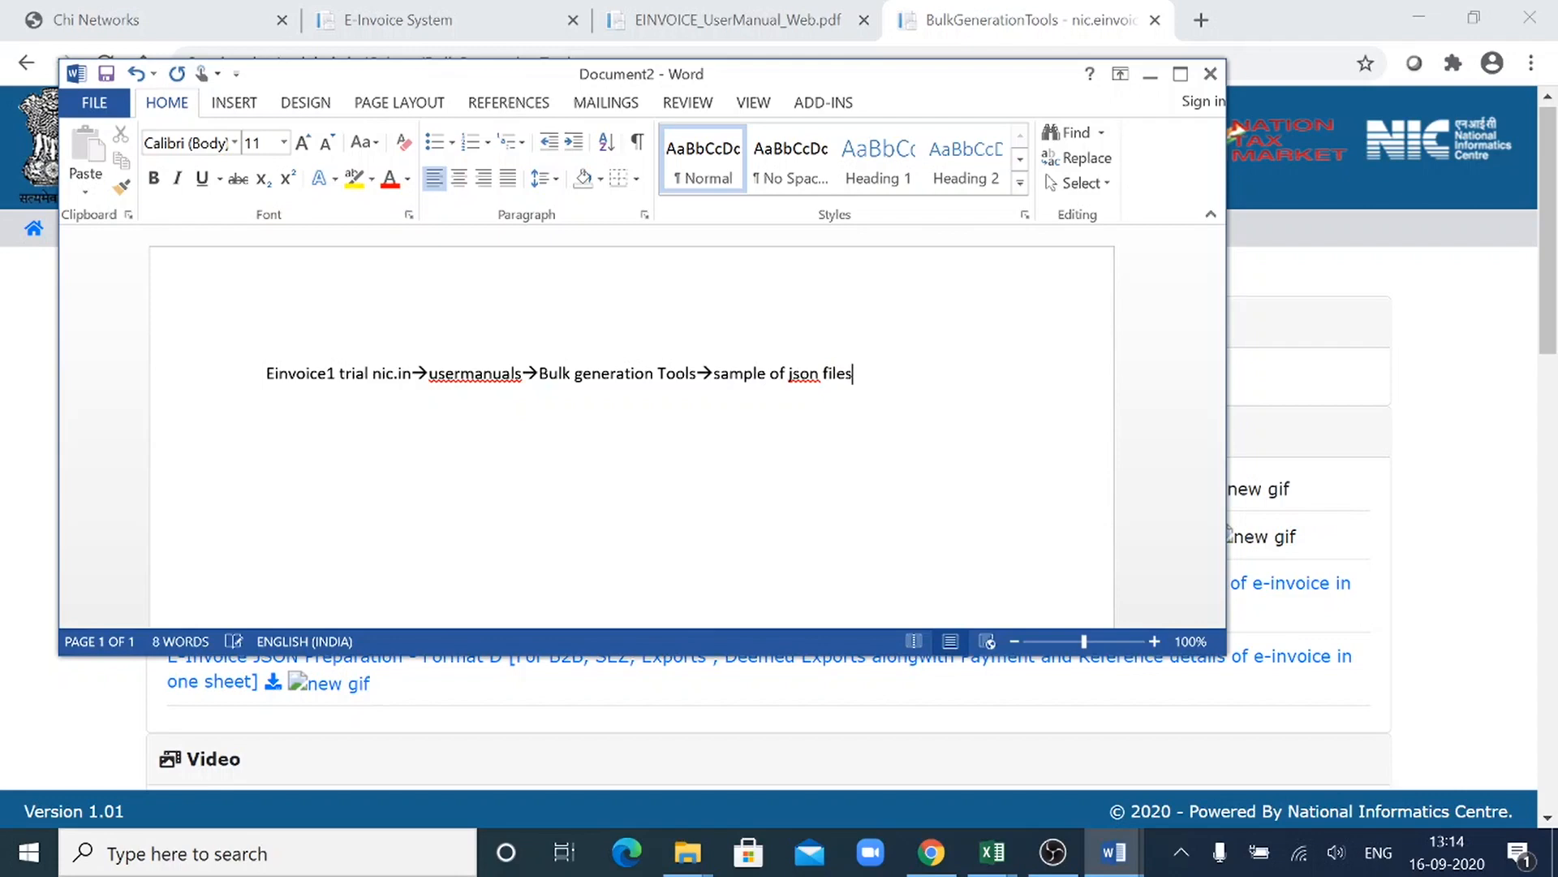
text(/Formats)
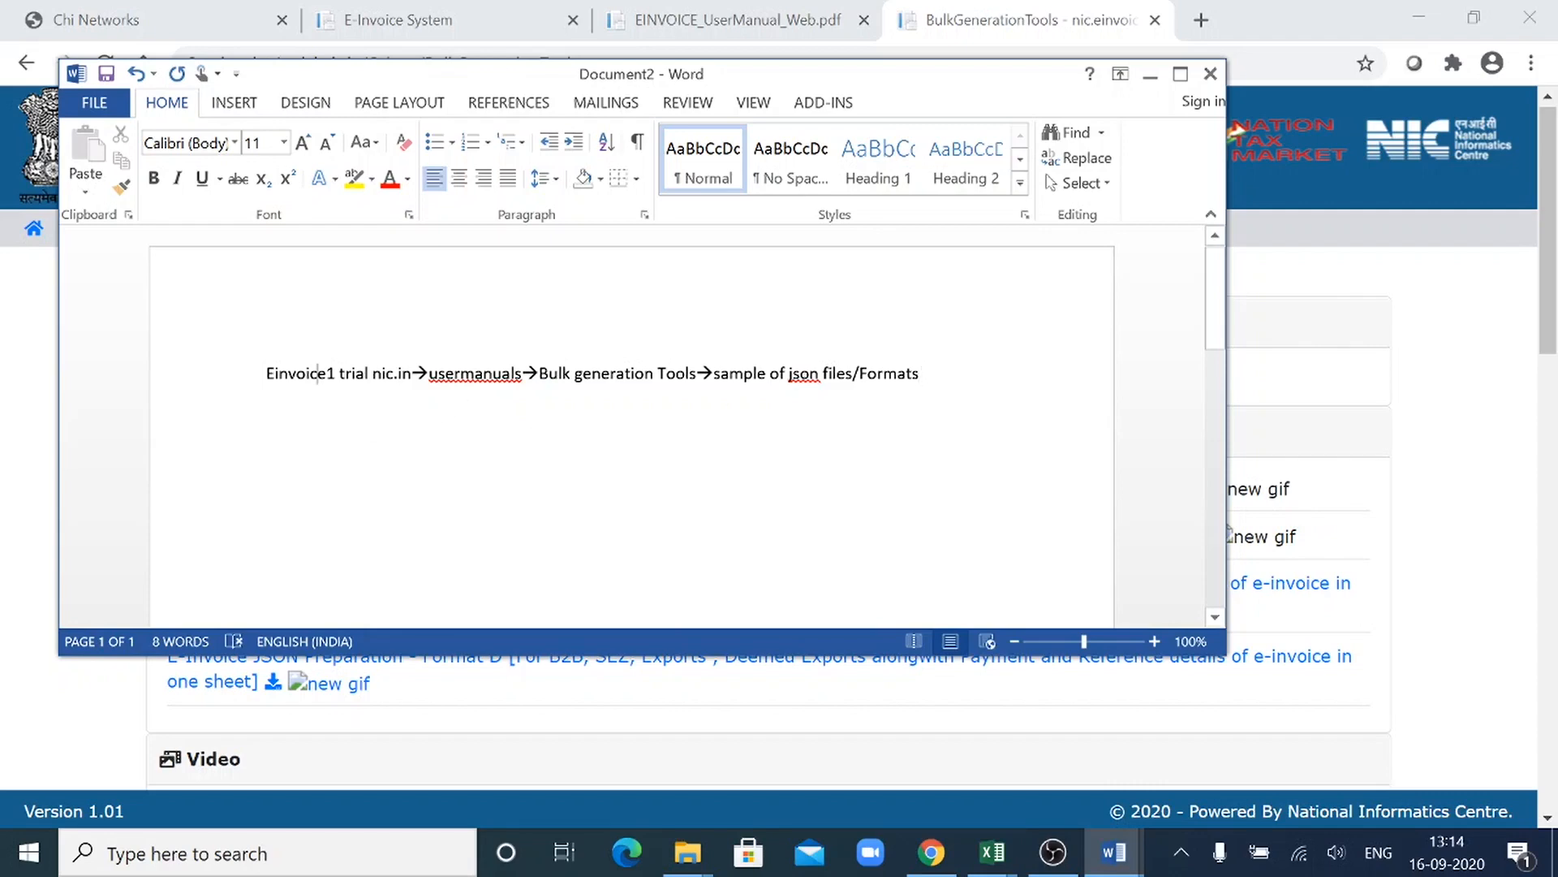
- Write "Data" on a new line below the navigation path, leaving one empty paragraph between them
key(Return)
key(Return)
text(json)
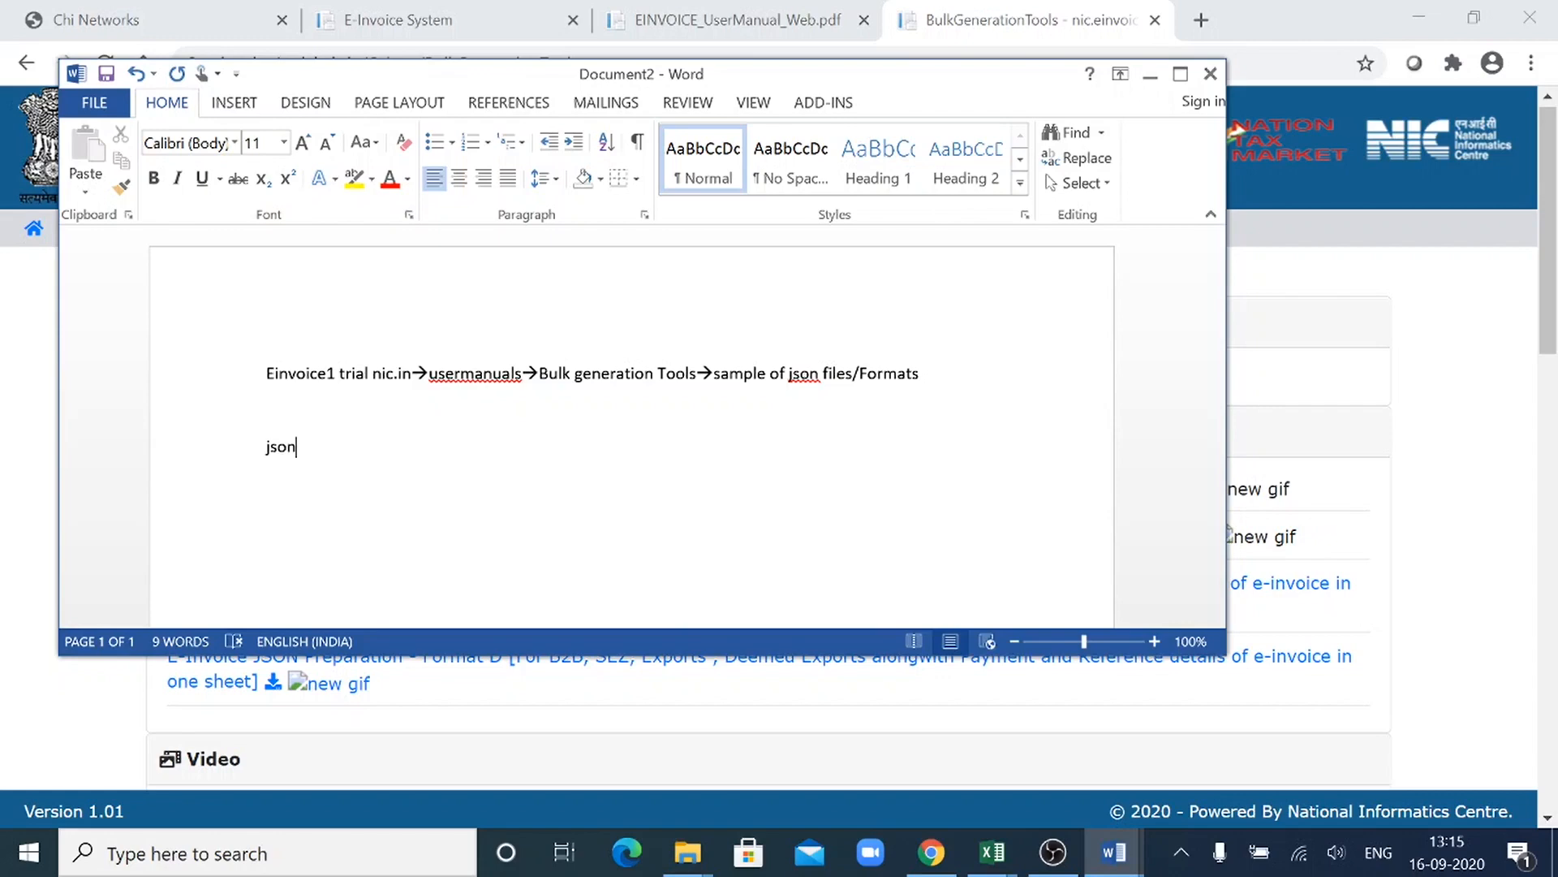
key(BackSpace)
key(BackSpace)
key(BackSpace)
key(BackSpace)
text(Data)
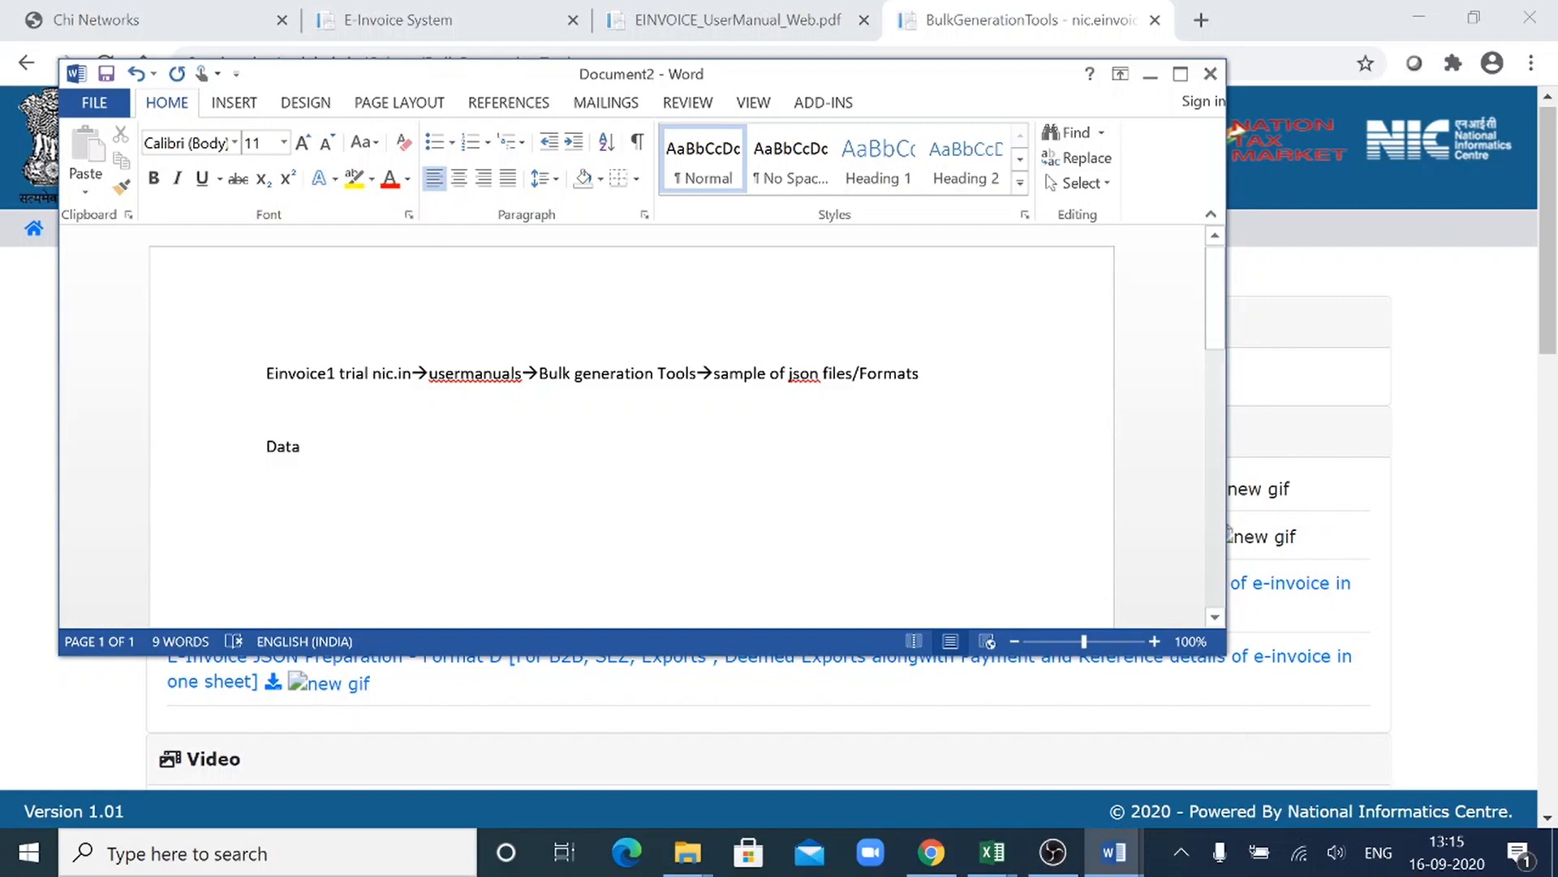
- Switch to the Multiple Invoices workbook in Excel and review the seller GSTIN and profile details on the Profile sheet
mouse_move(1009, 852)
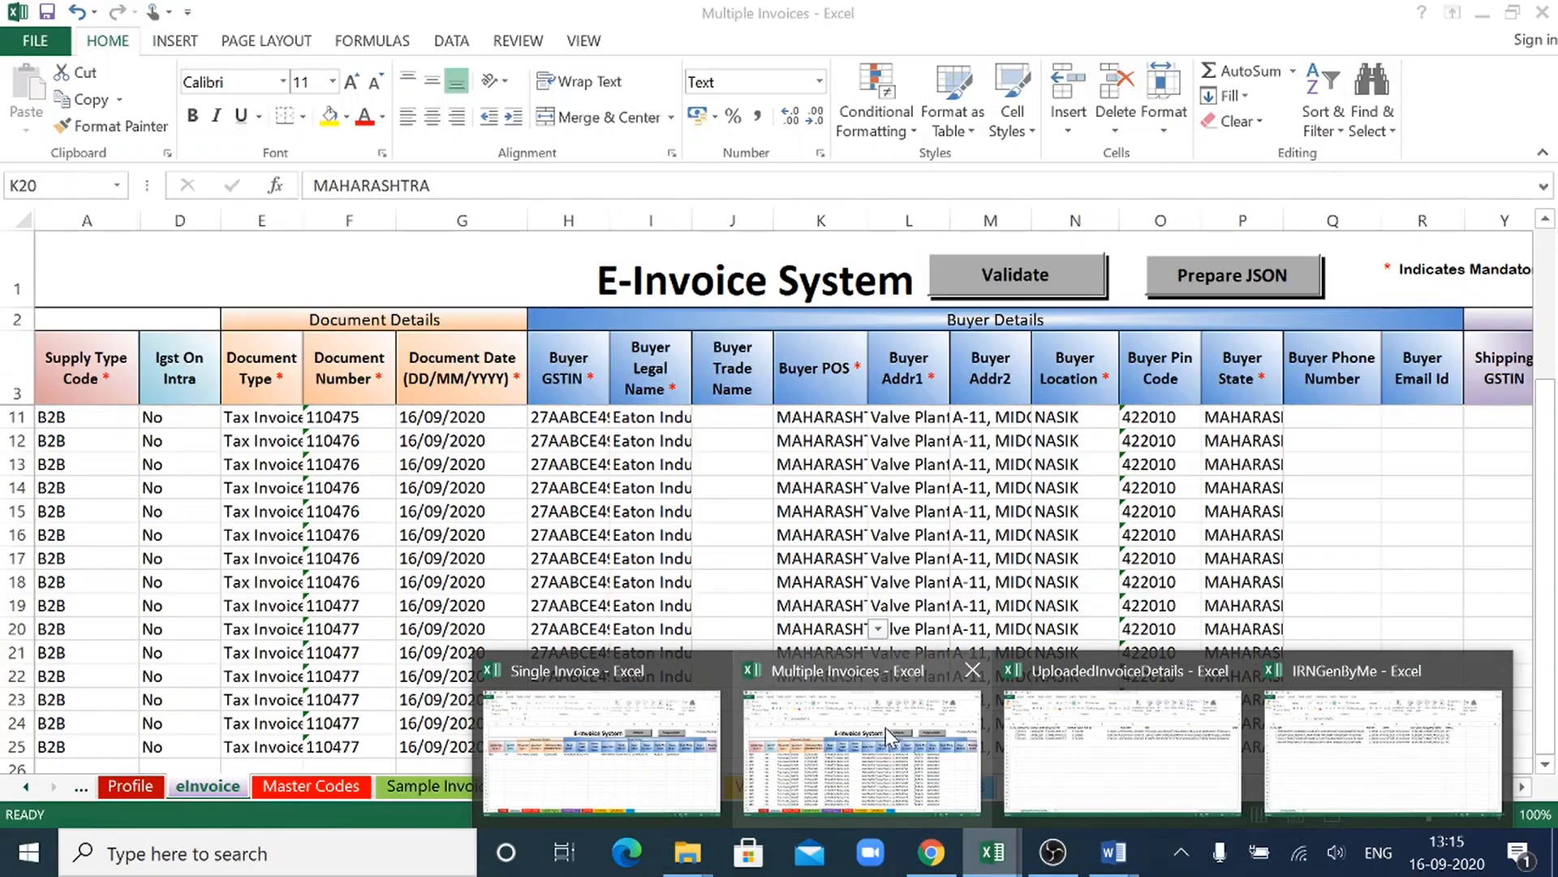
click(887, 727)
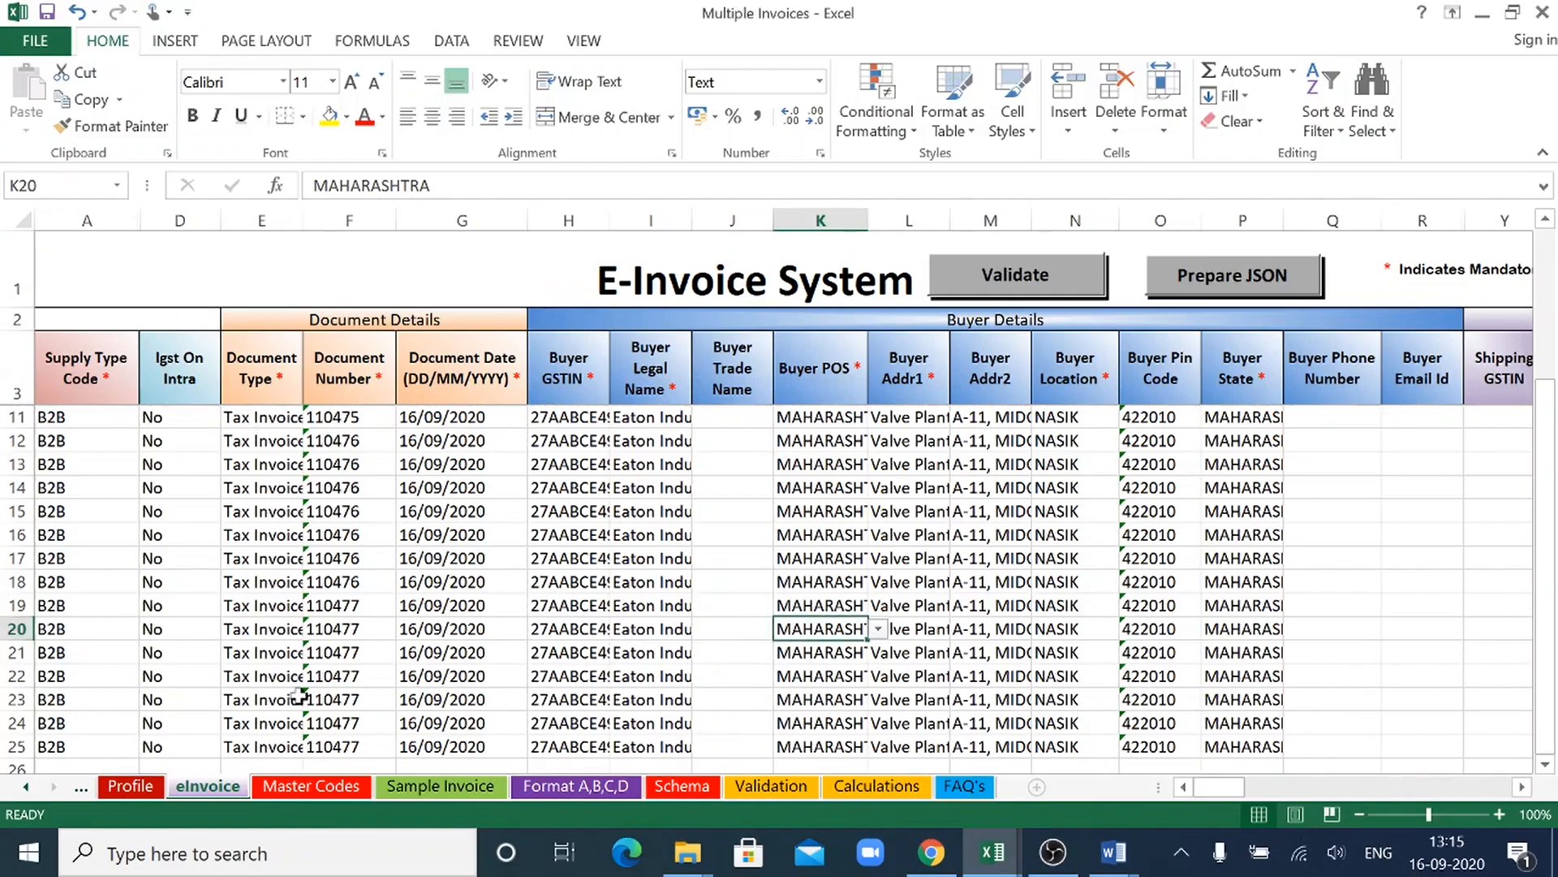
click(148, 782)
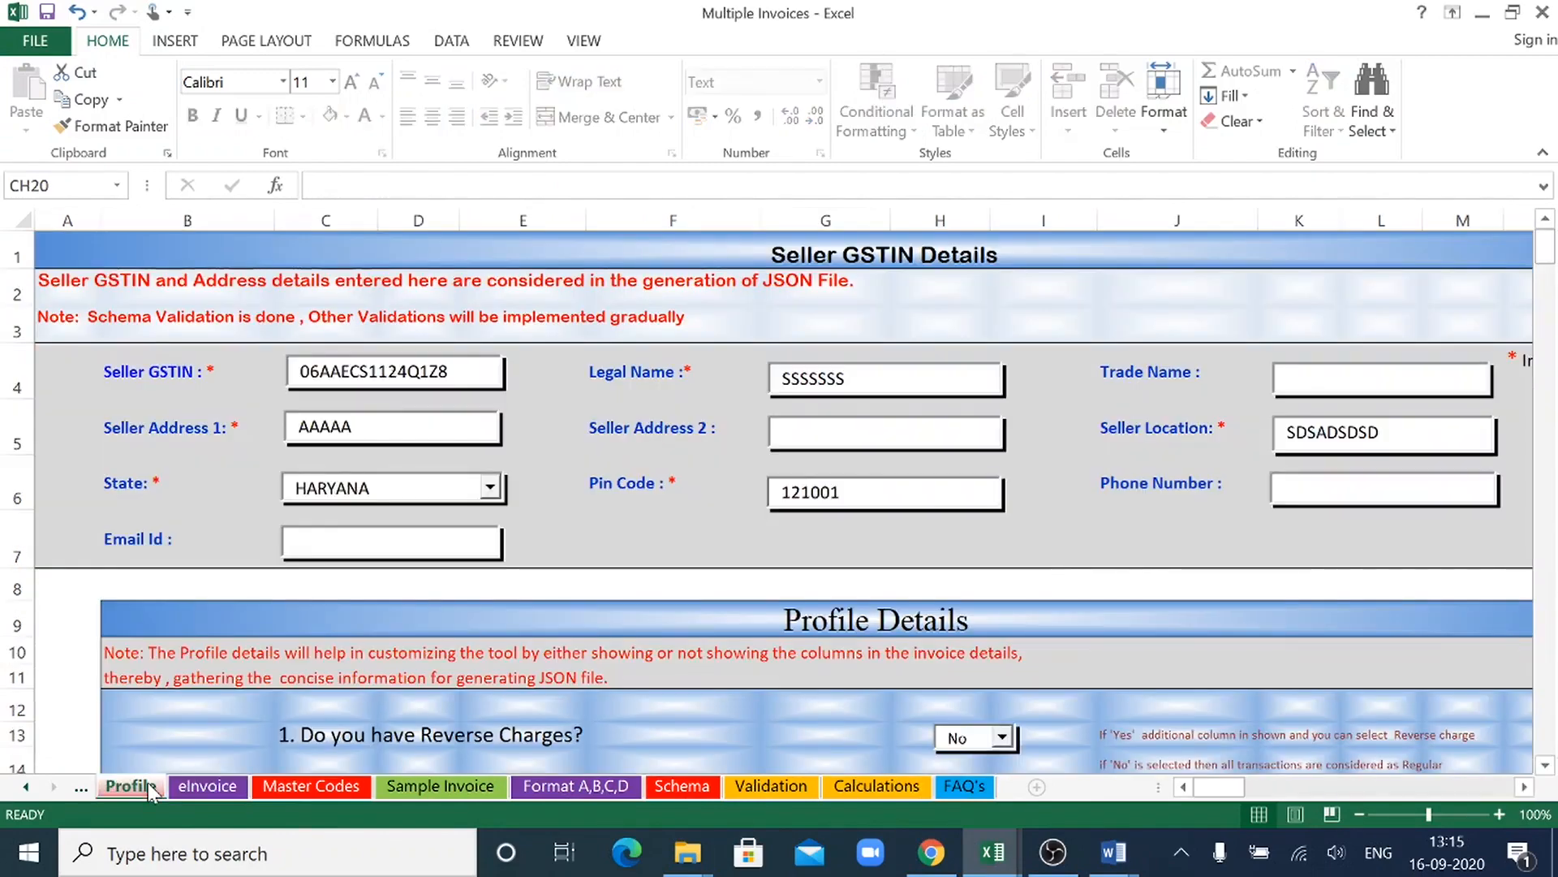
click(390, 428)
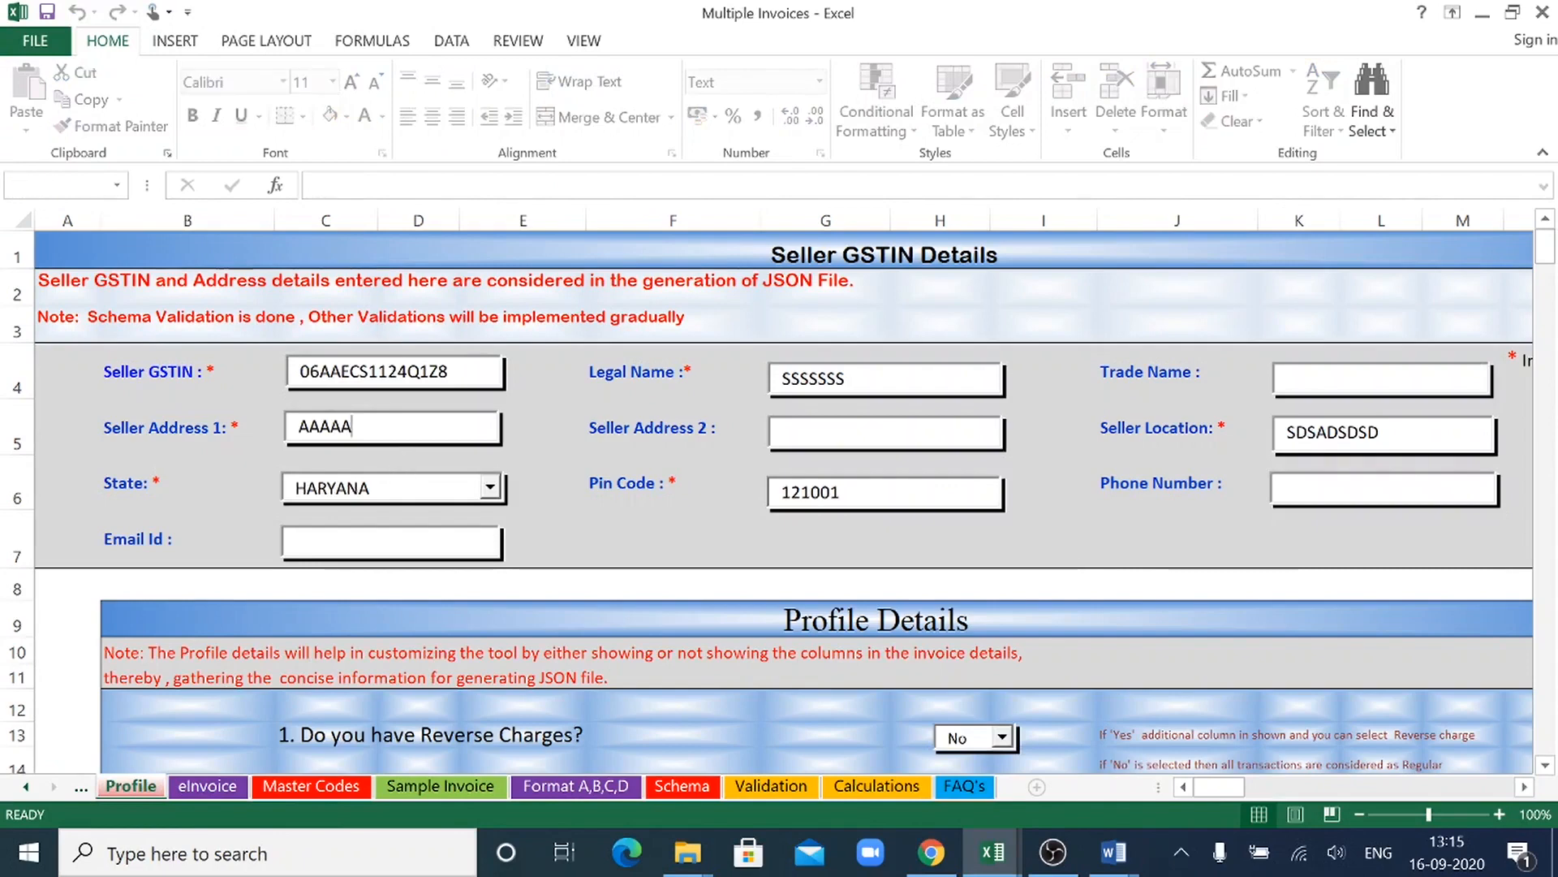
click(393, 488)
scroll(1549, 767, down, 1)
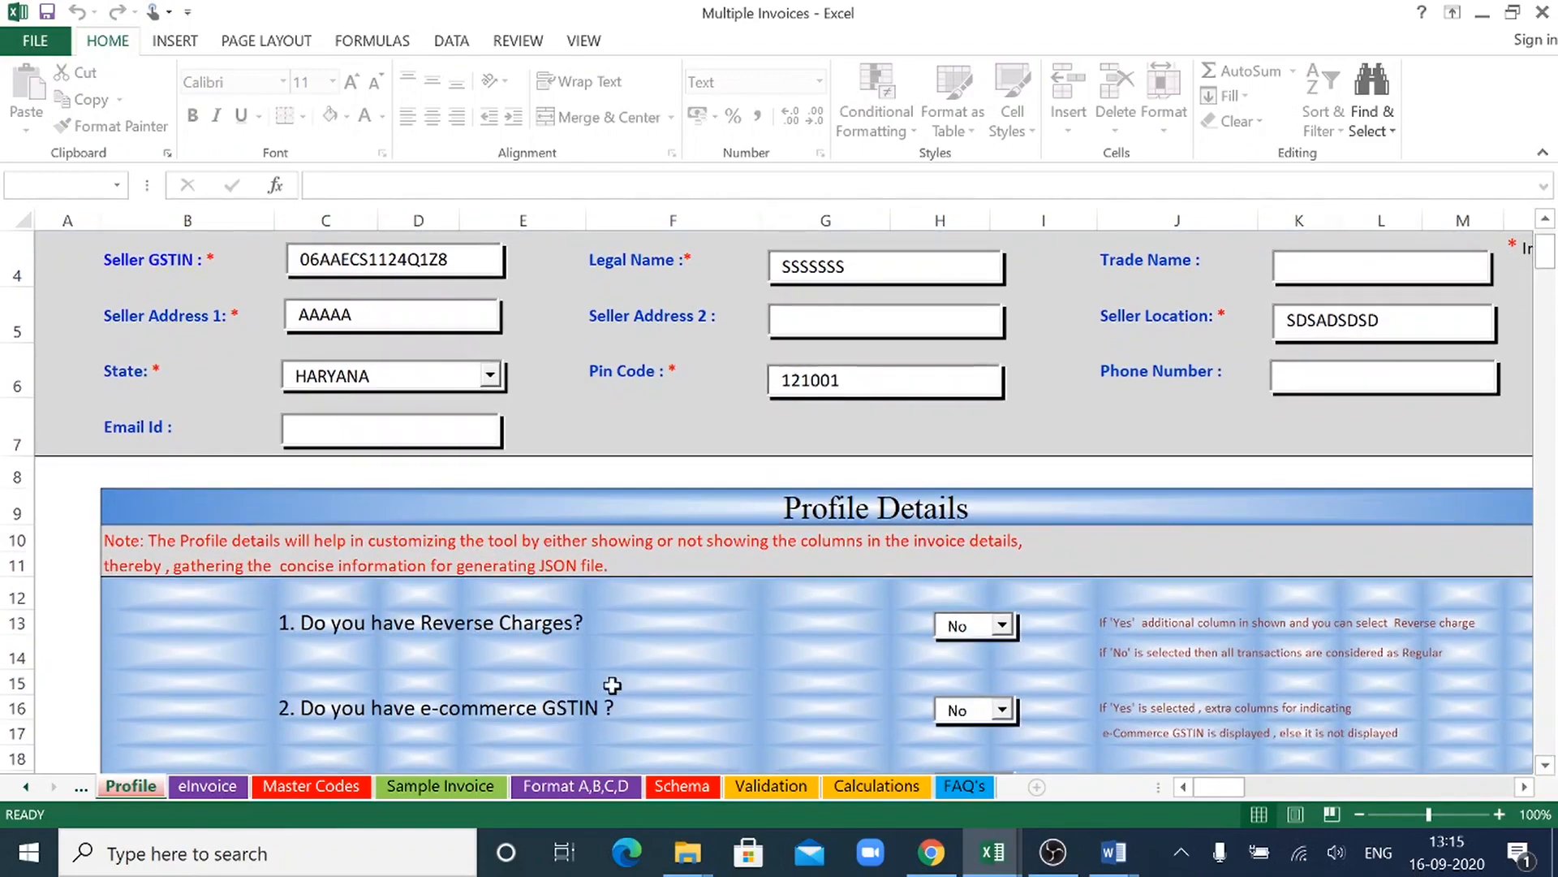
- Examine the product and batch detail columns on the eInvoice sheet, and view the Sample Invoice sheet
click(231, 784)
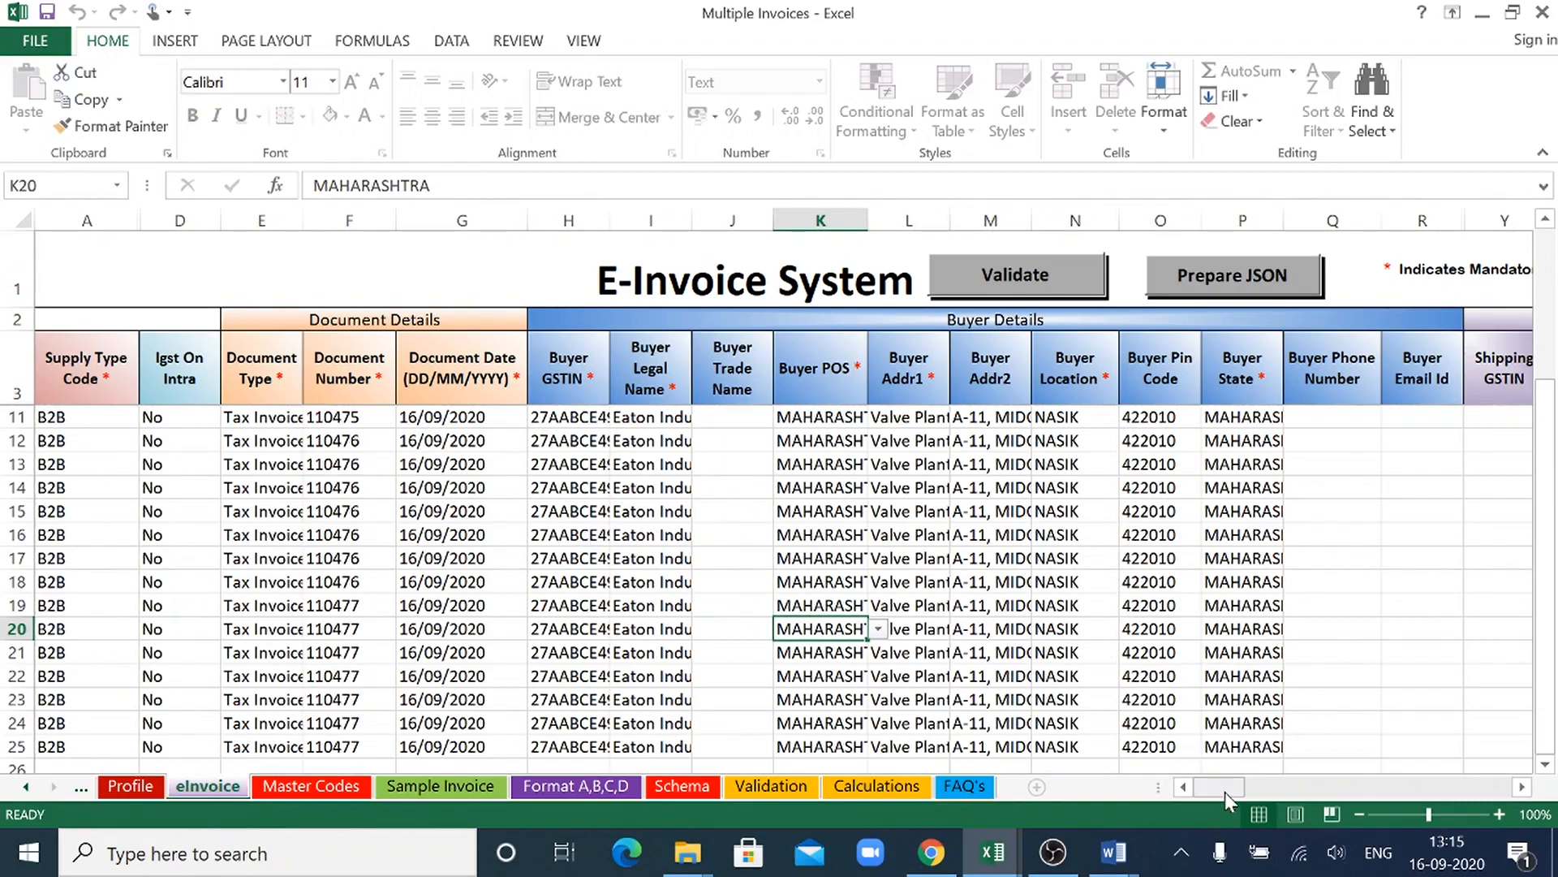
drag(1225, 791, 1391, 769)
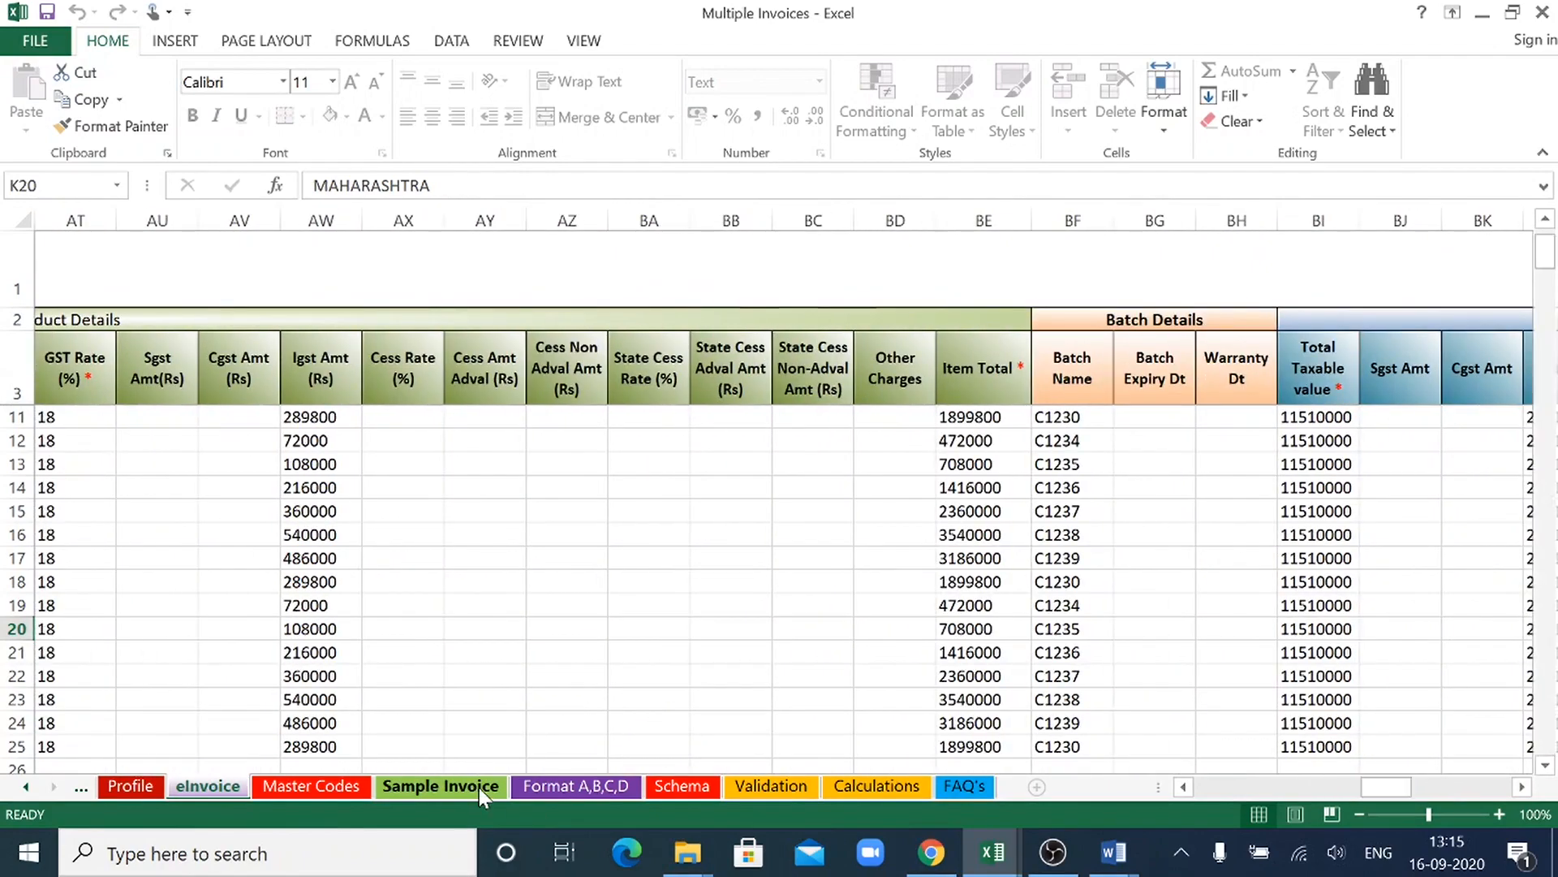
click(479, 788)
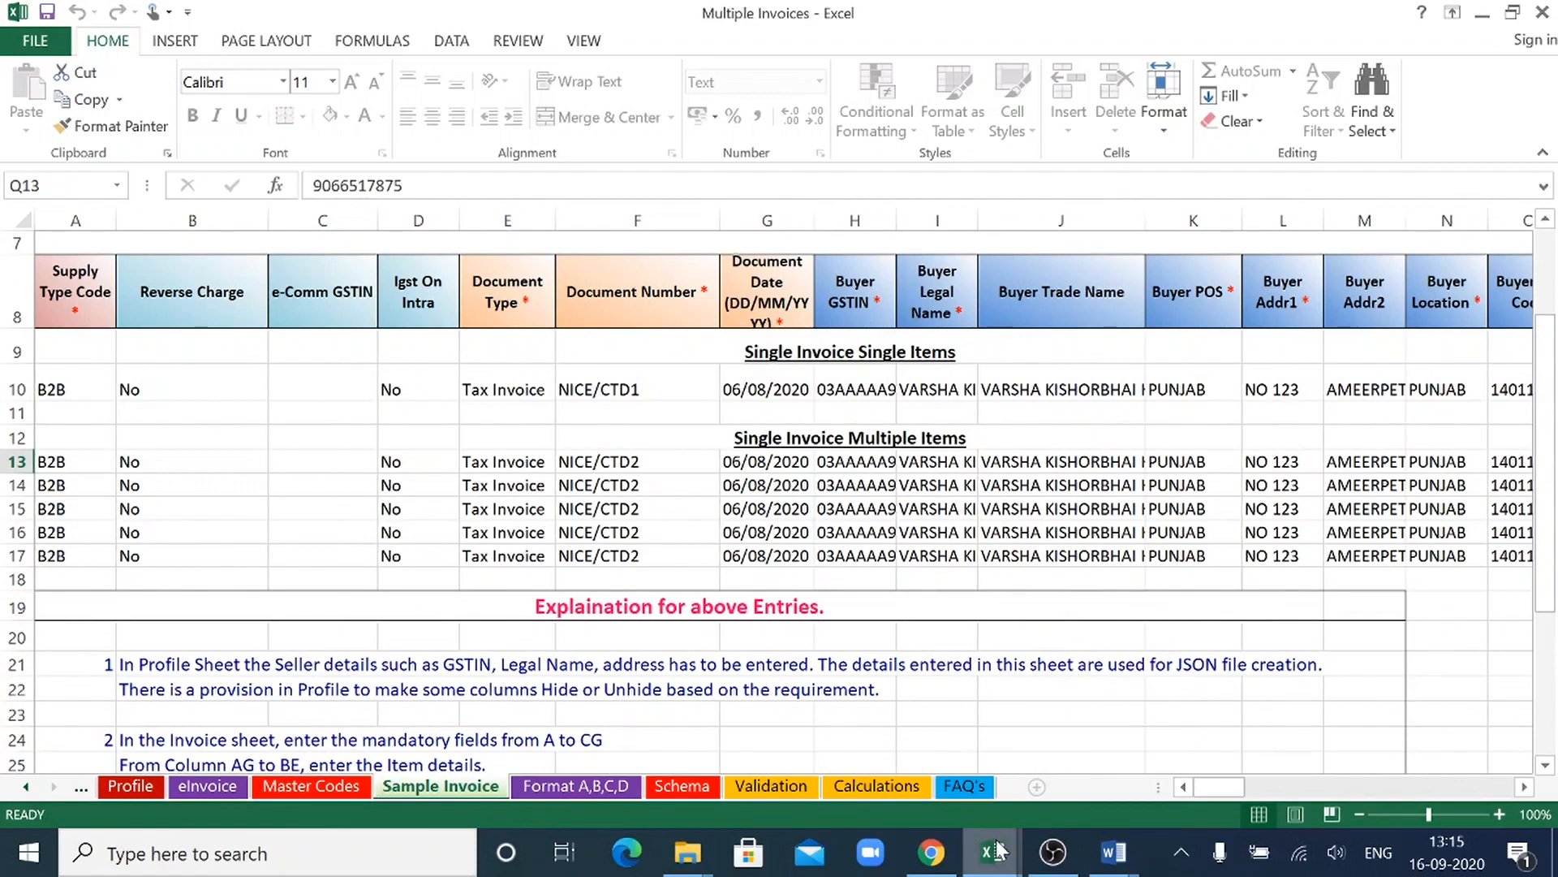
- Switch to the Word document and continue the "Data" line with "in format converted into json"
click(1068, 858)
click(1072, 860)
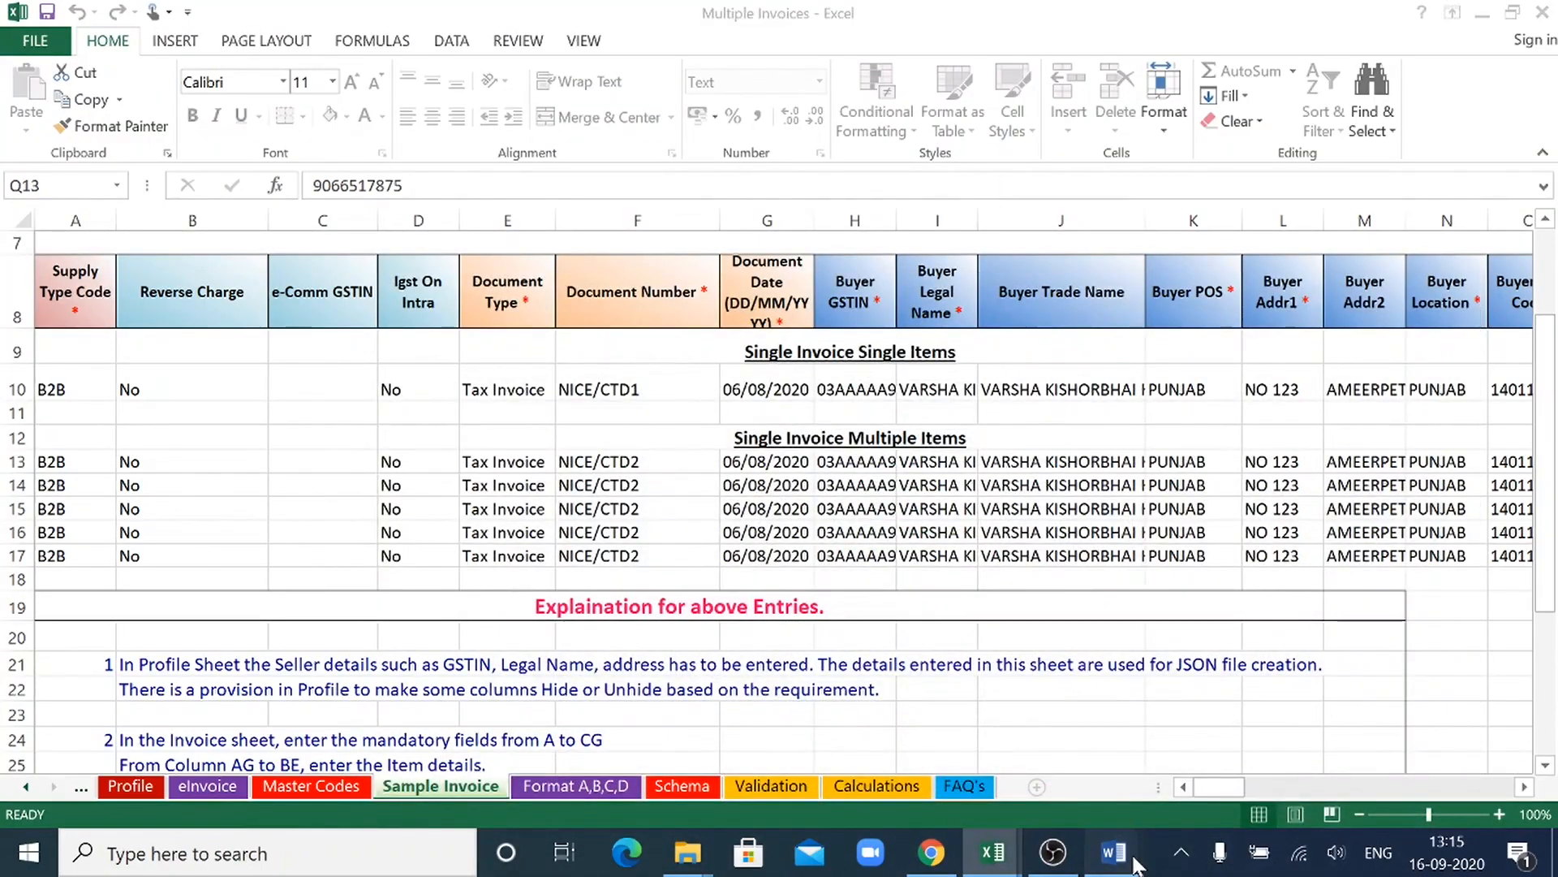
mouse_move(1134, 864)
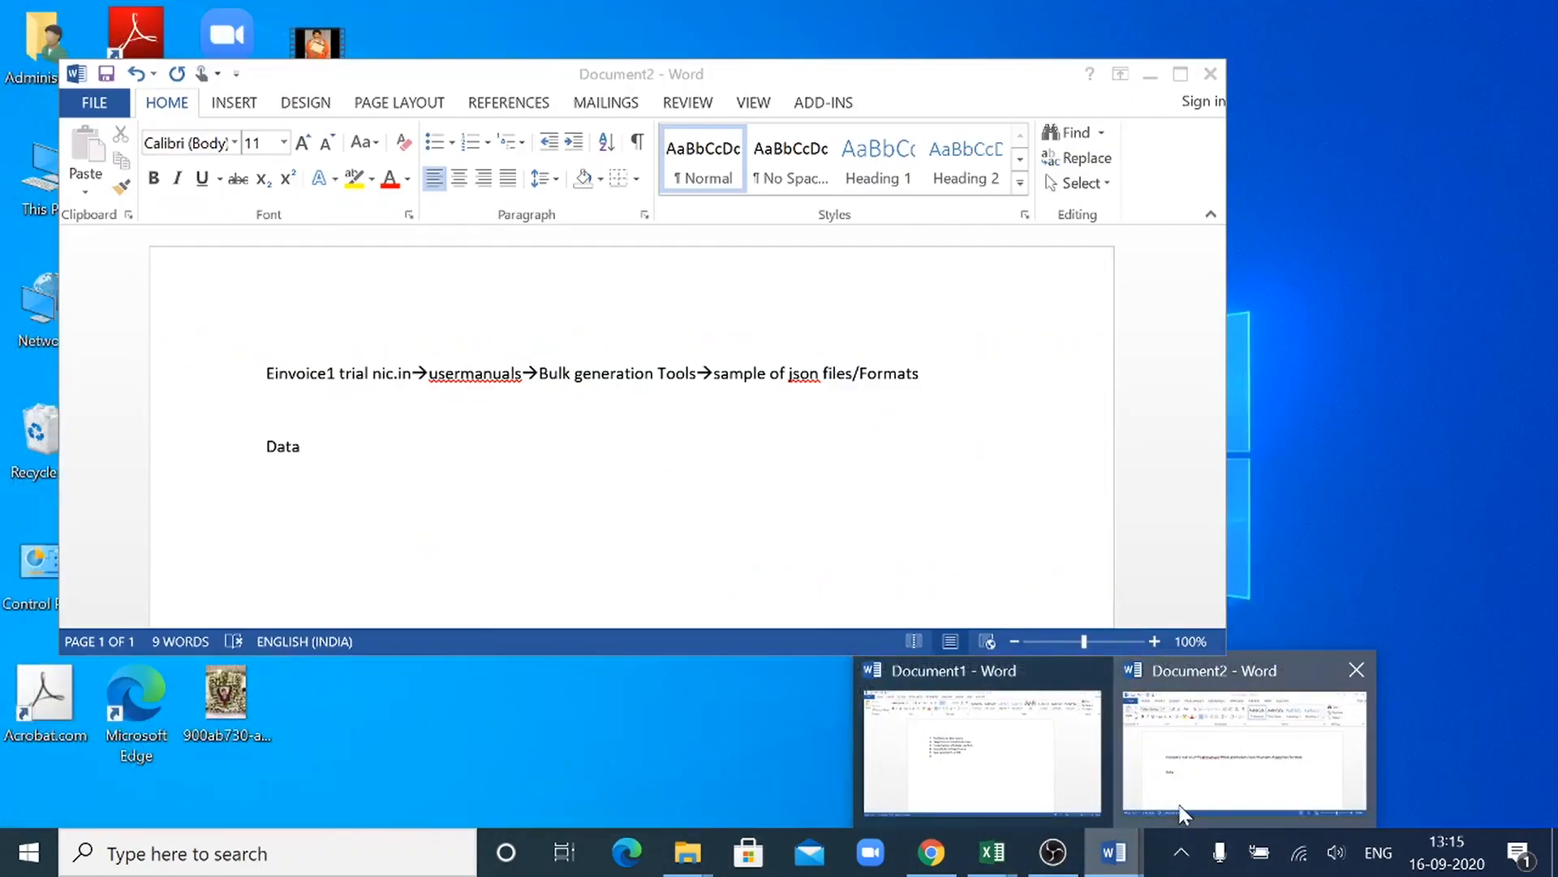
click(1185, 807)
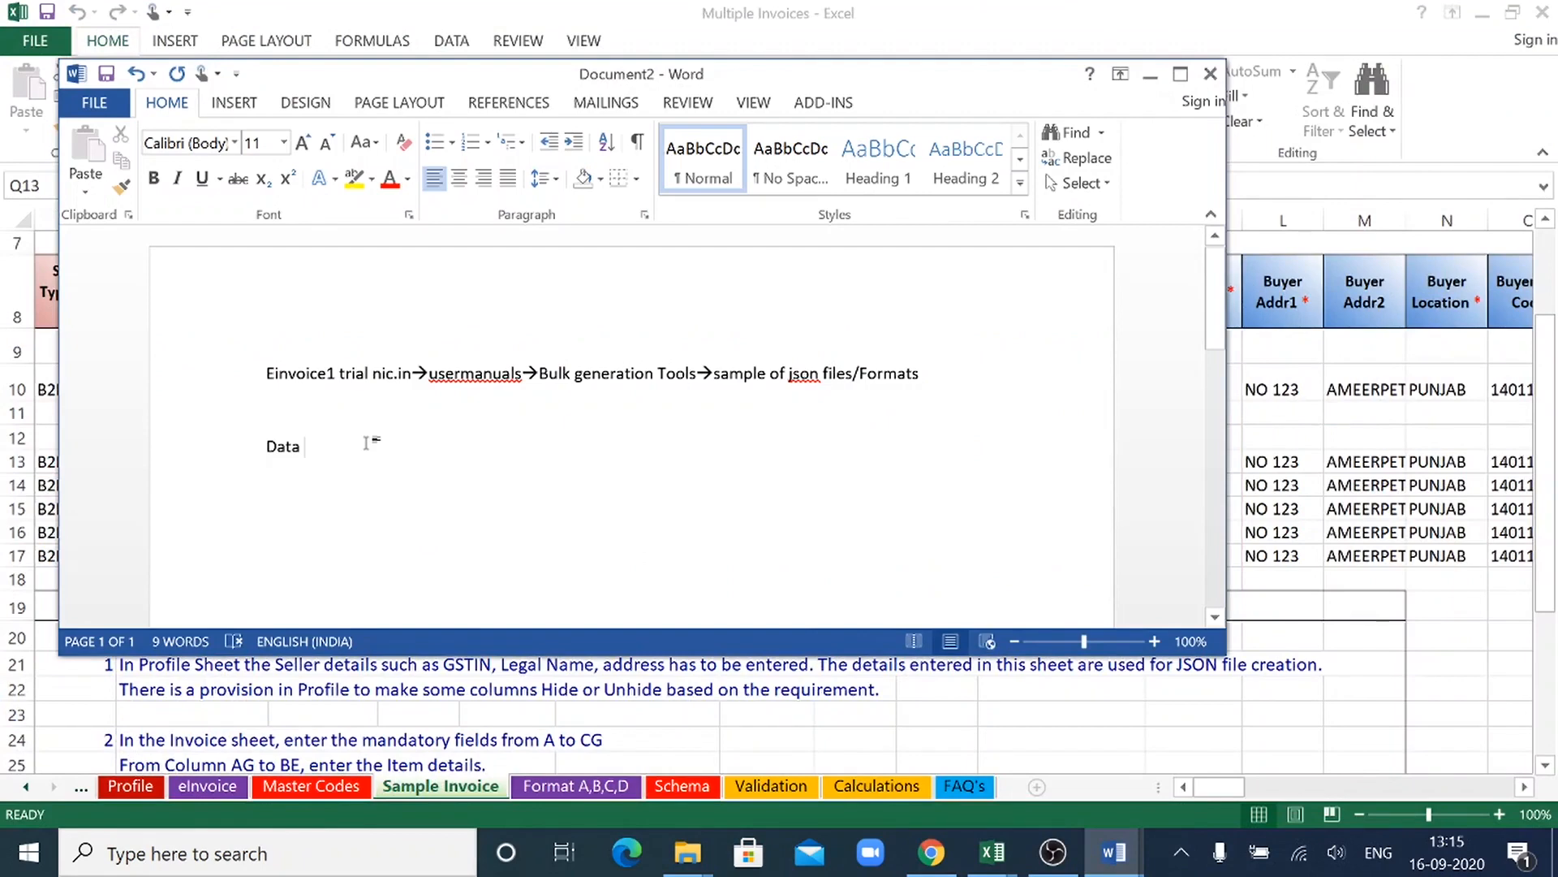
text(in f)
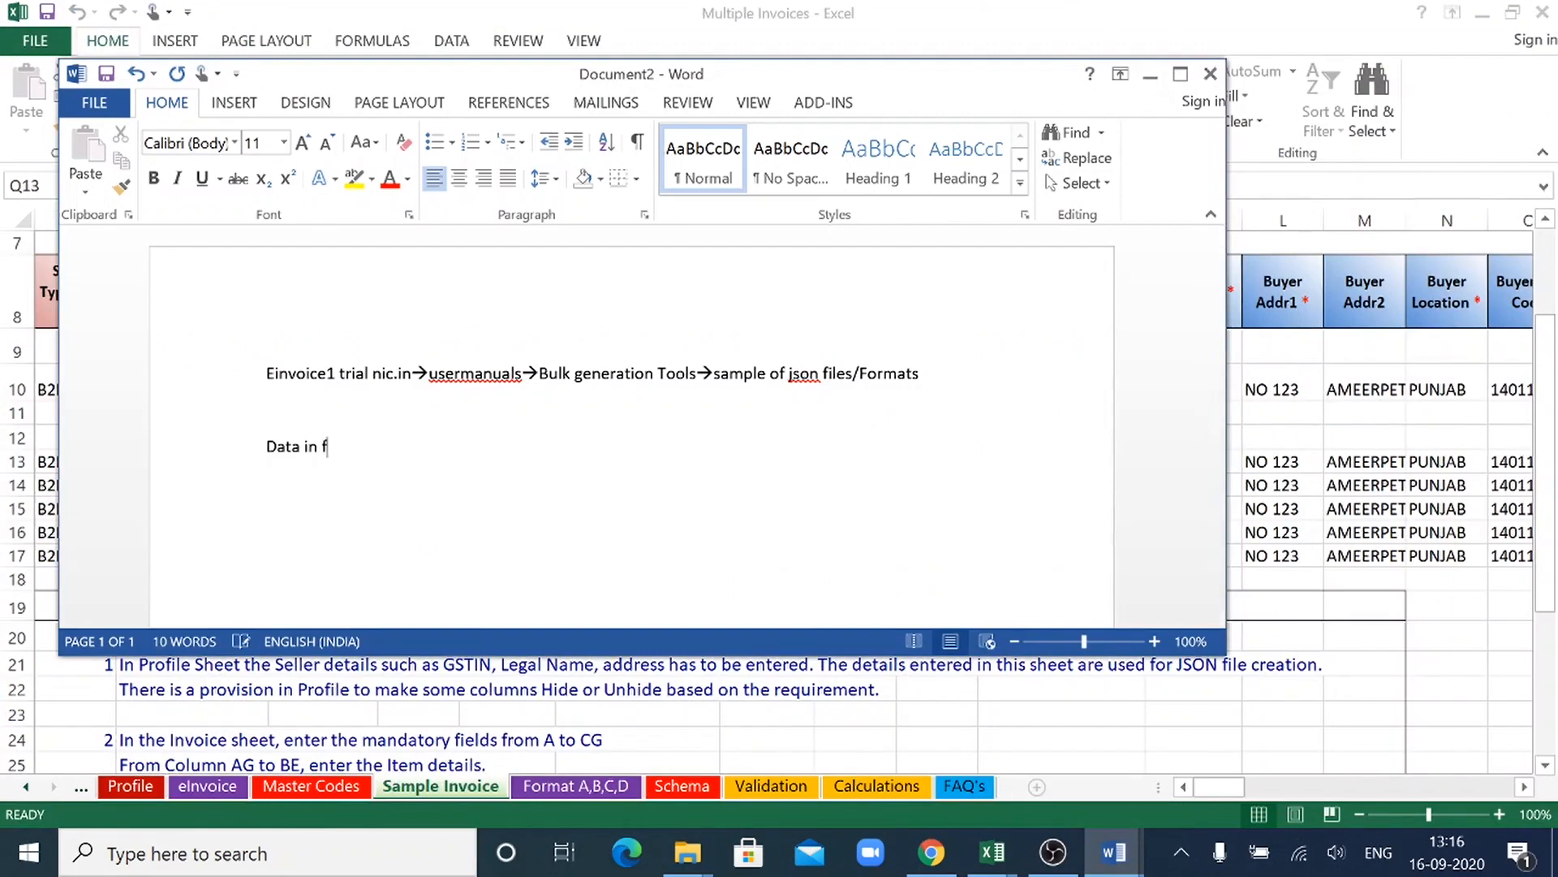
text(ormat converted in)
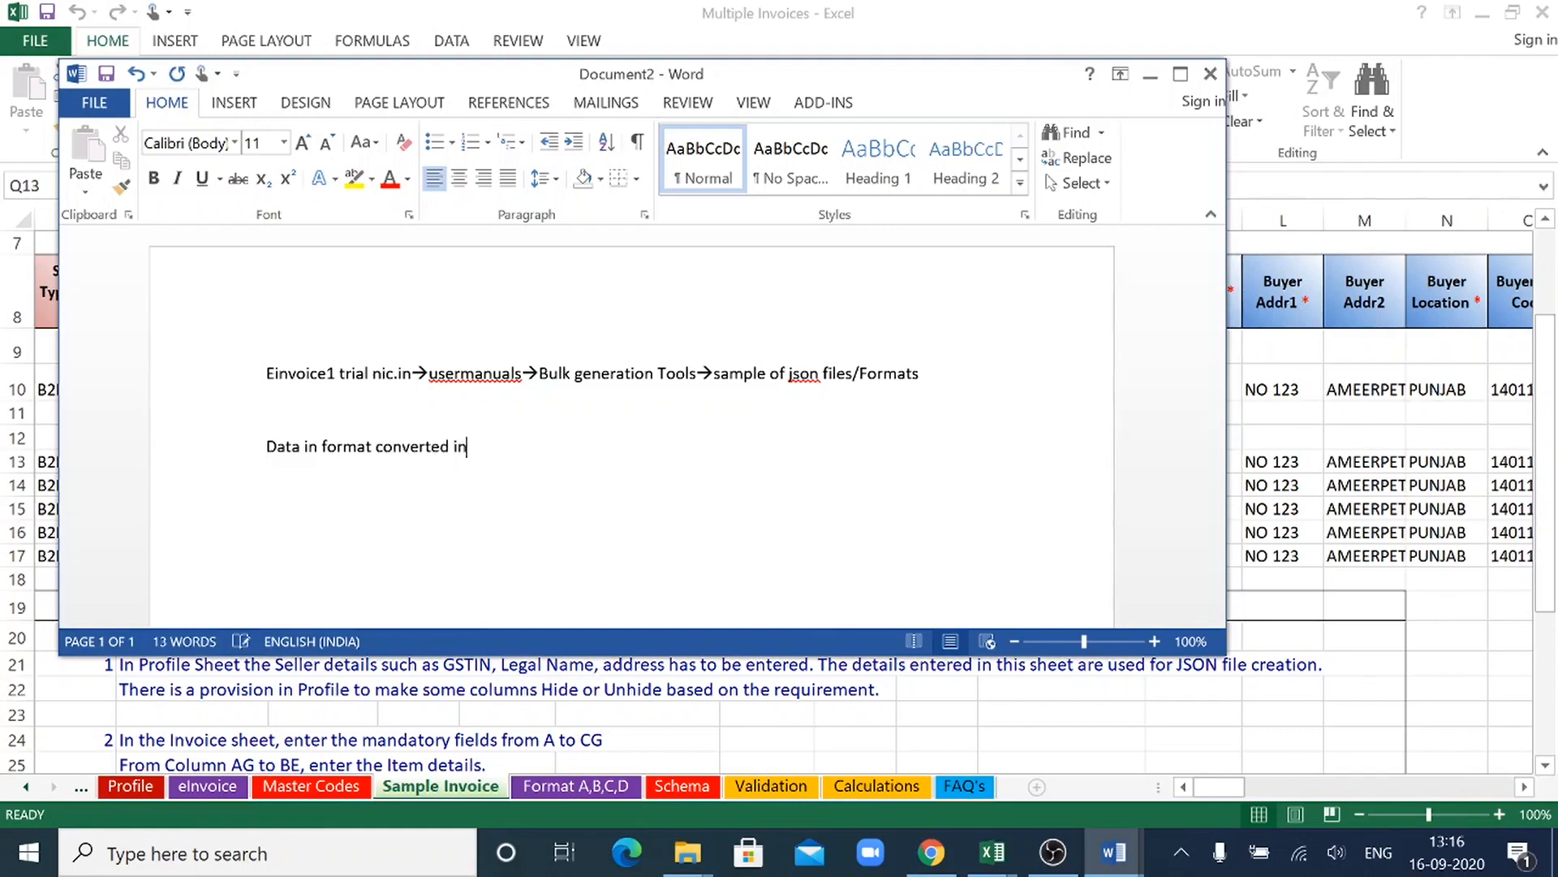
text(to json)
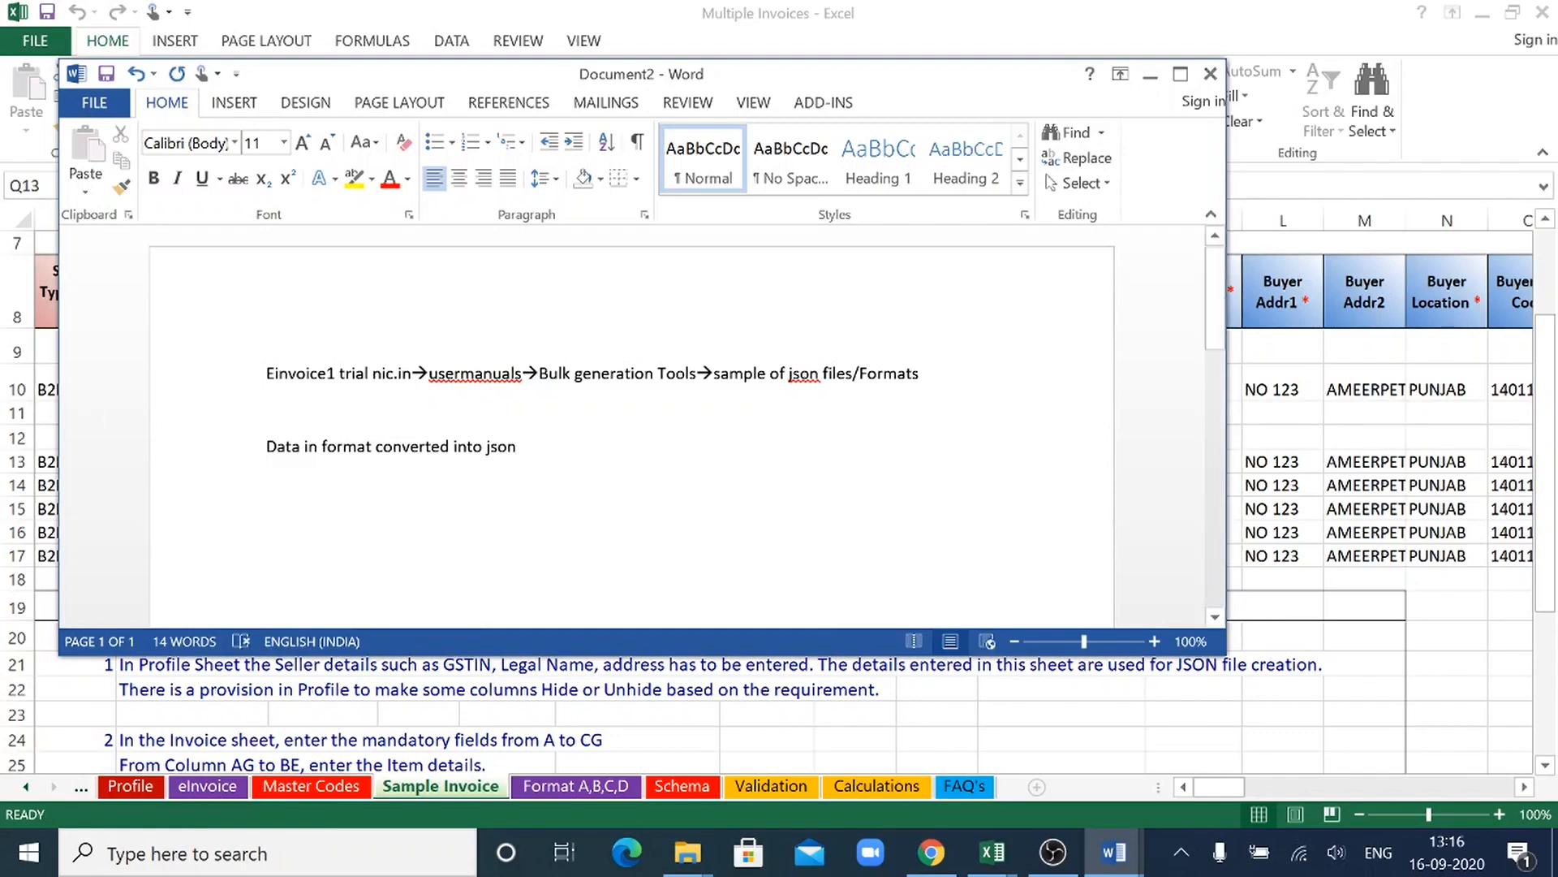
- Insert an arrow before "converted" and extend the line with an arrow and "uploaded on this E invoice Portal"
click(376, 446)
text(-->)
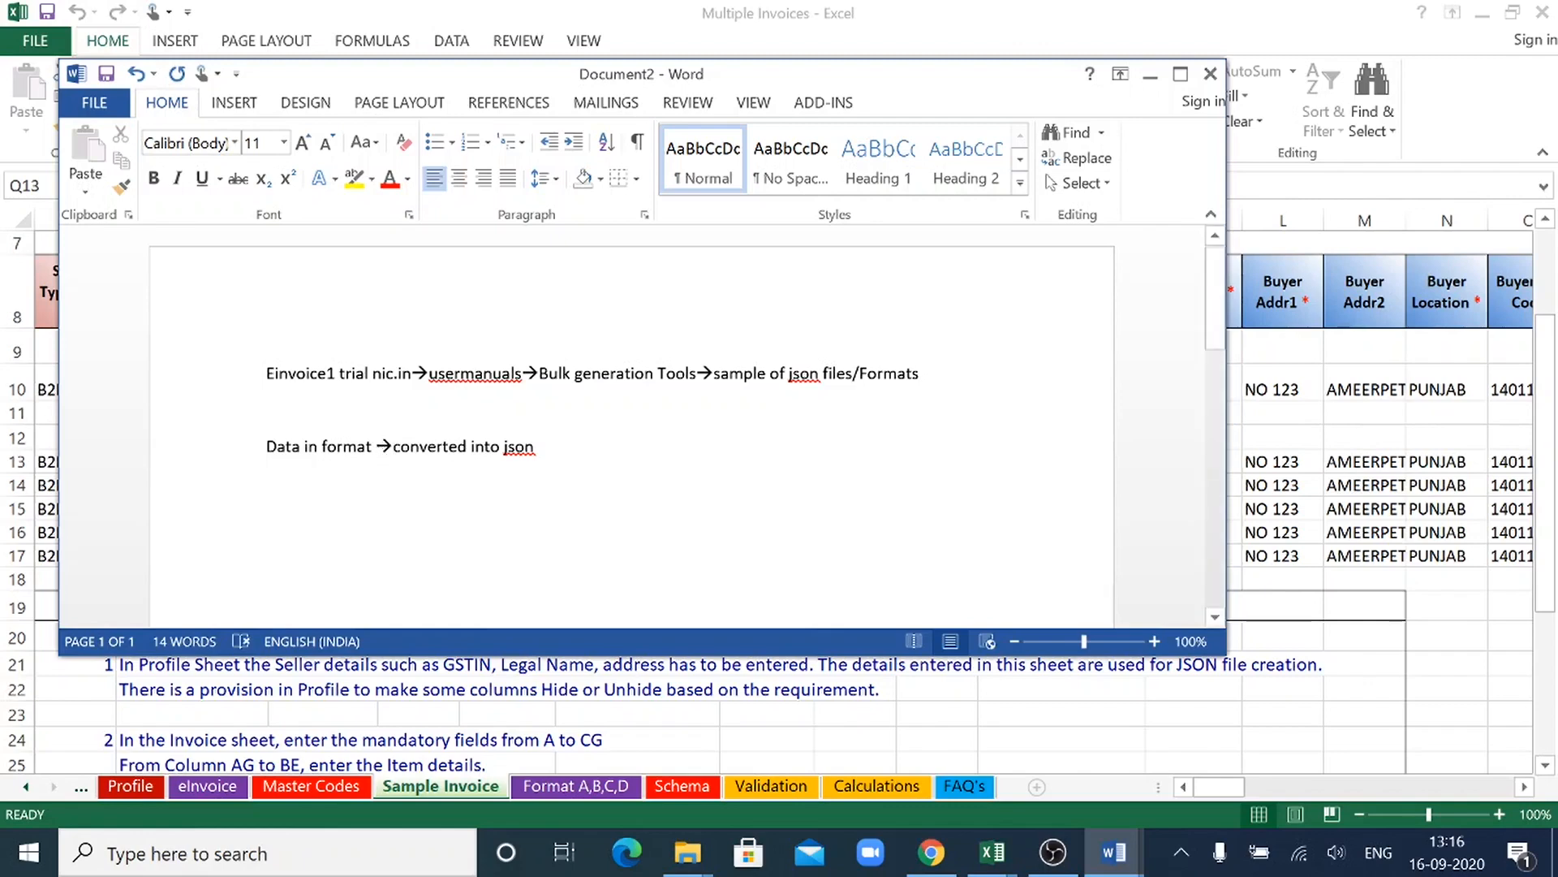
text(--> u)
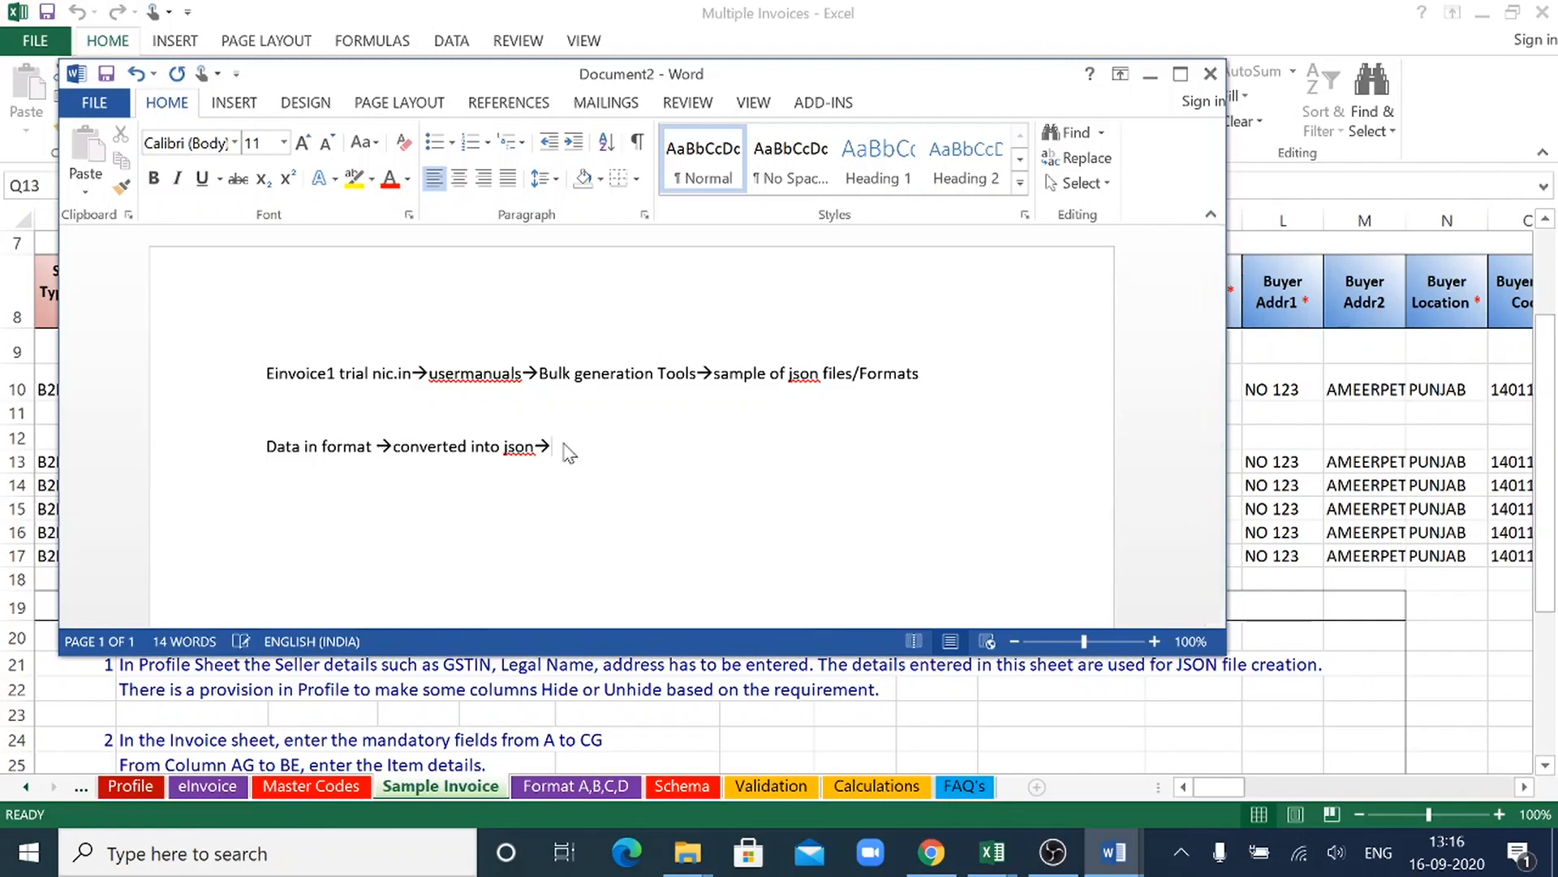
text(ploaded on this )
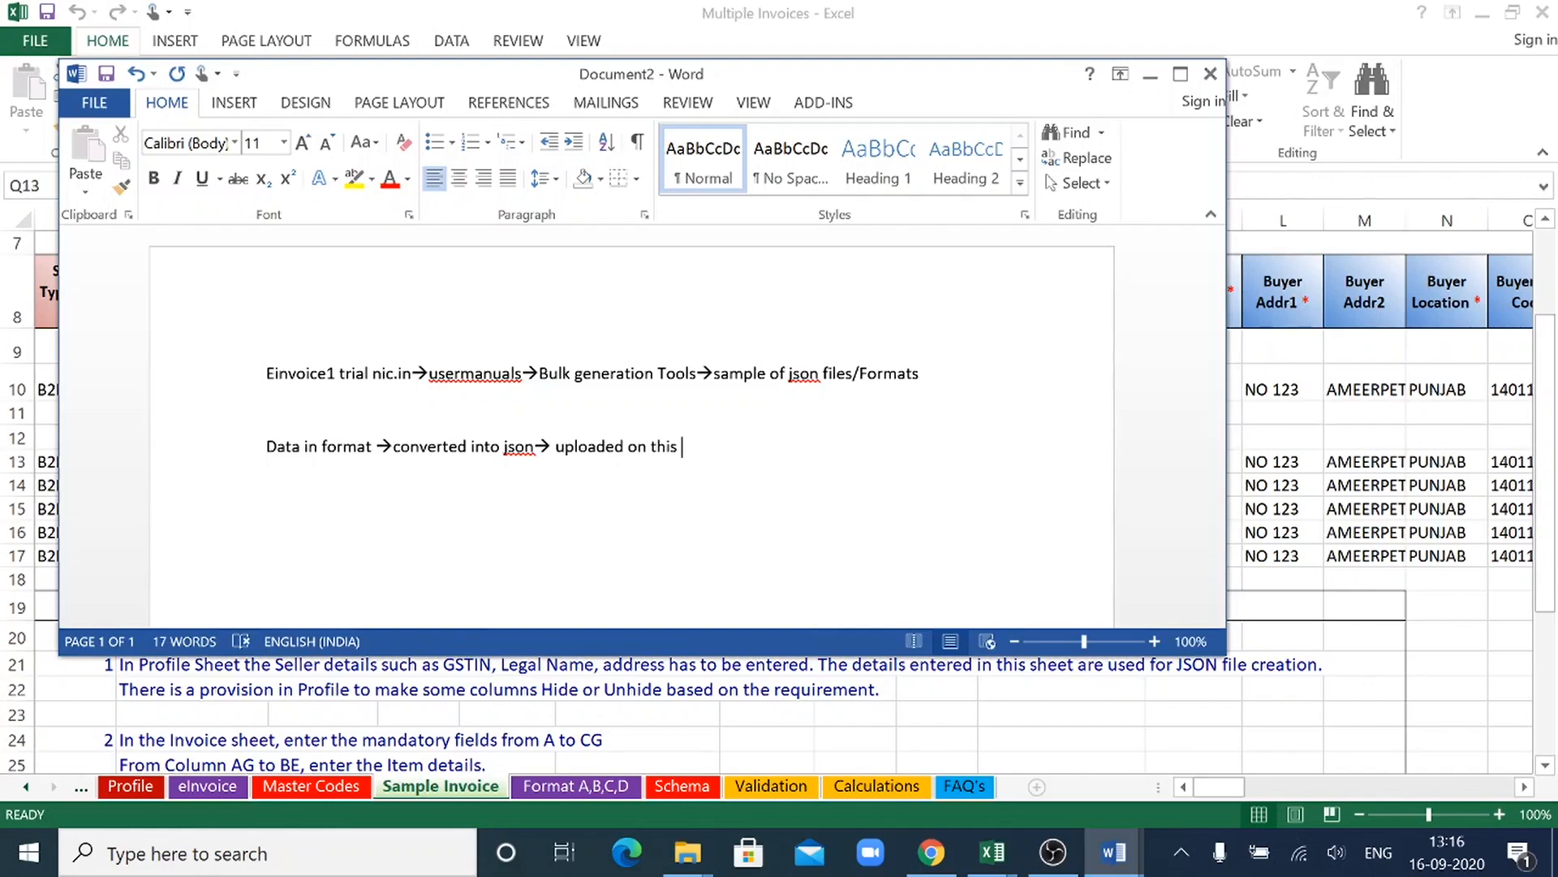
text(Einvoice Porta)
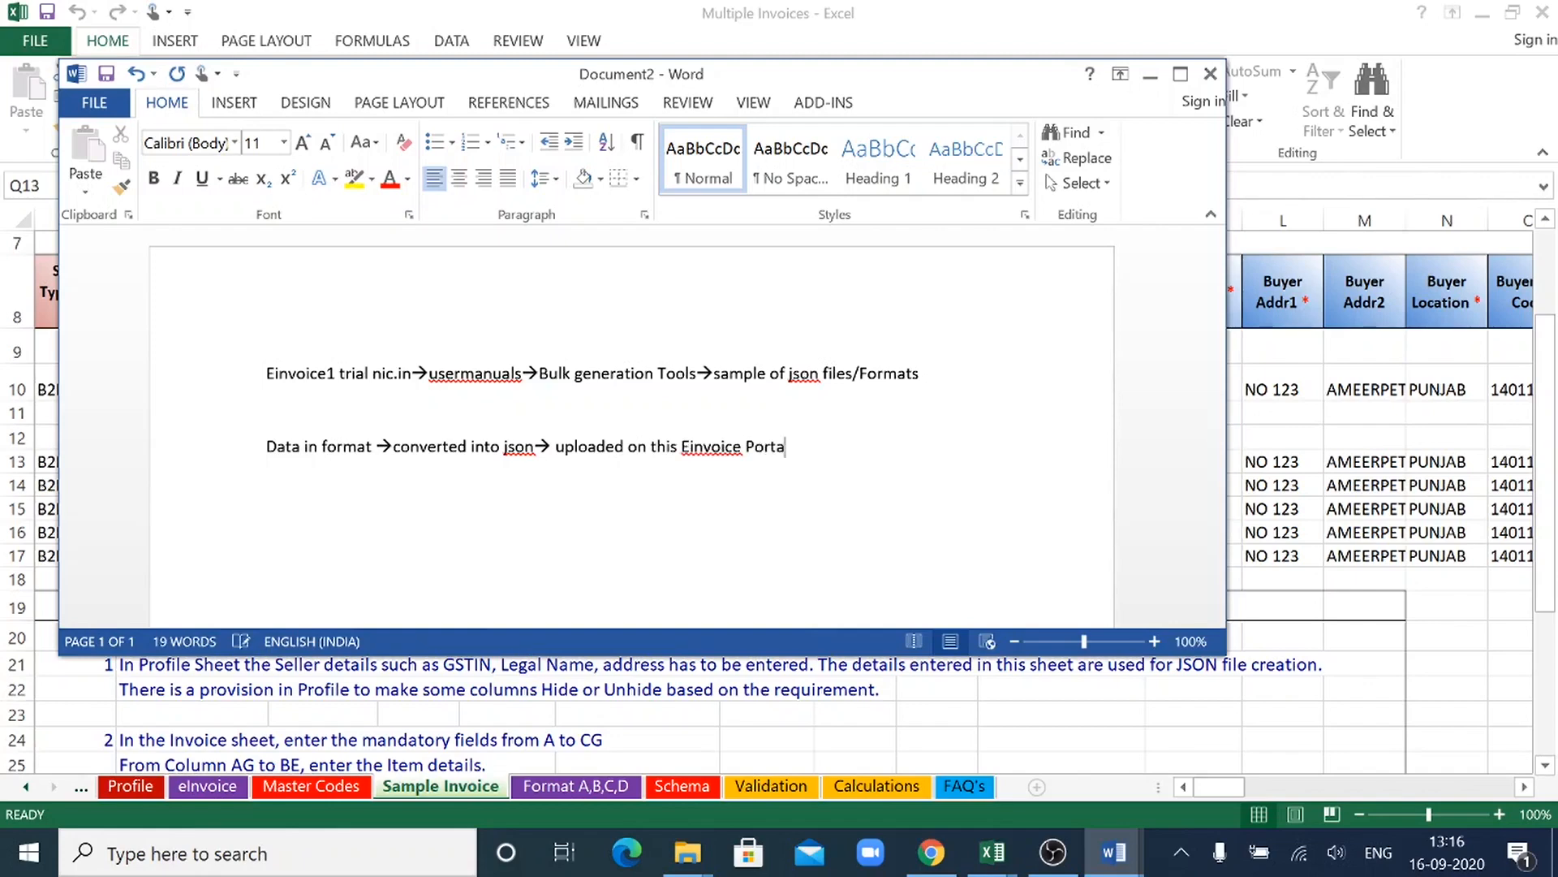
text(l)
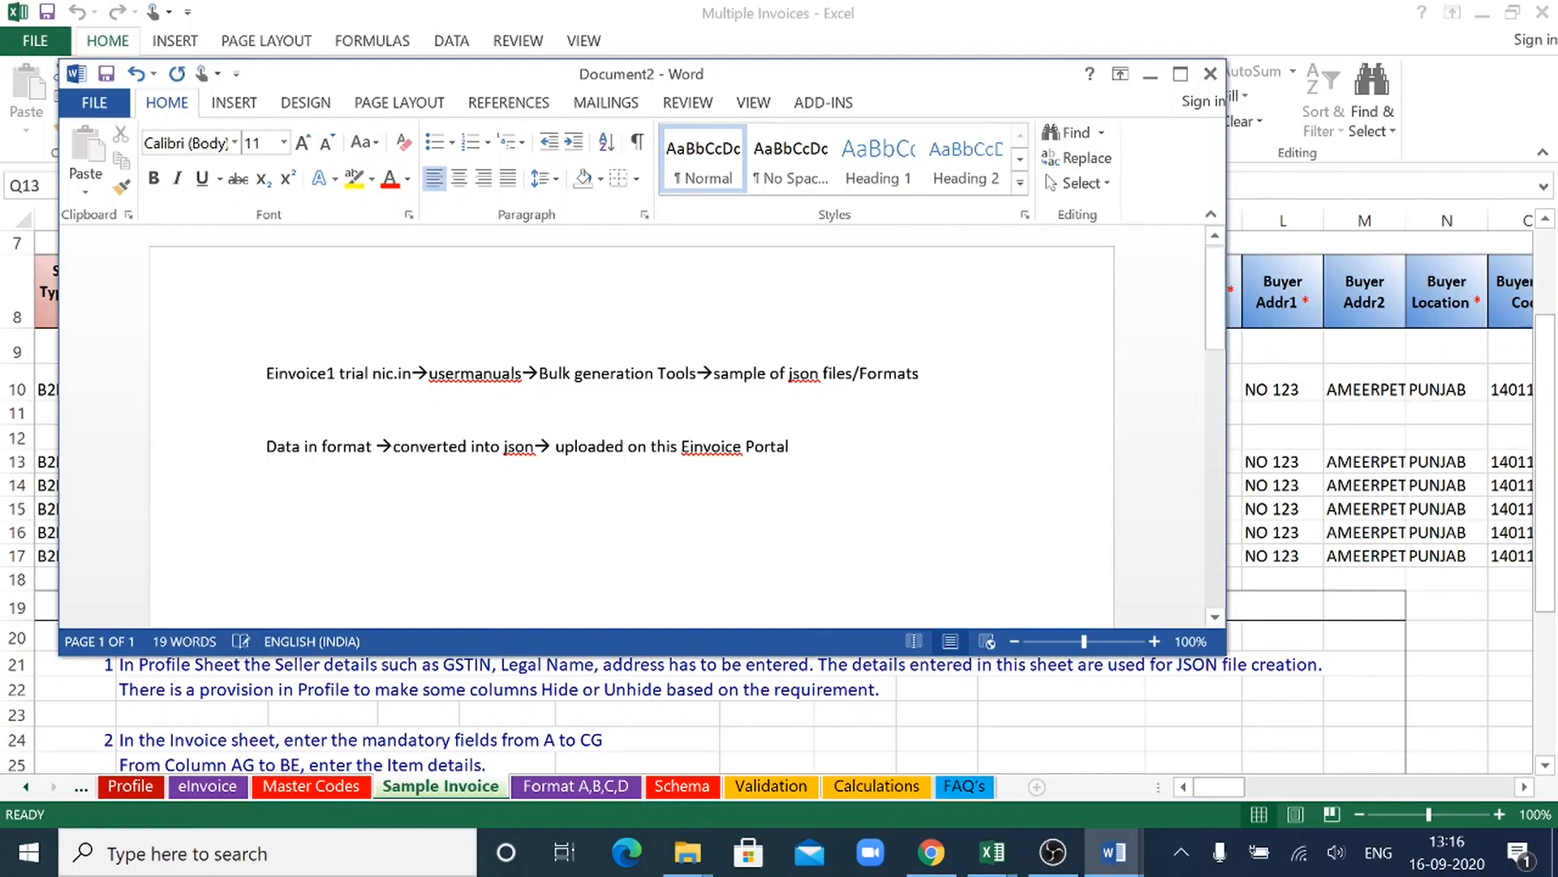
key(End)
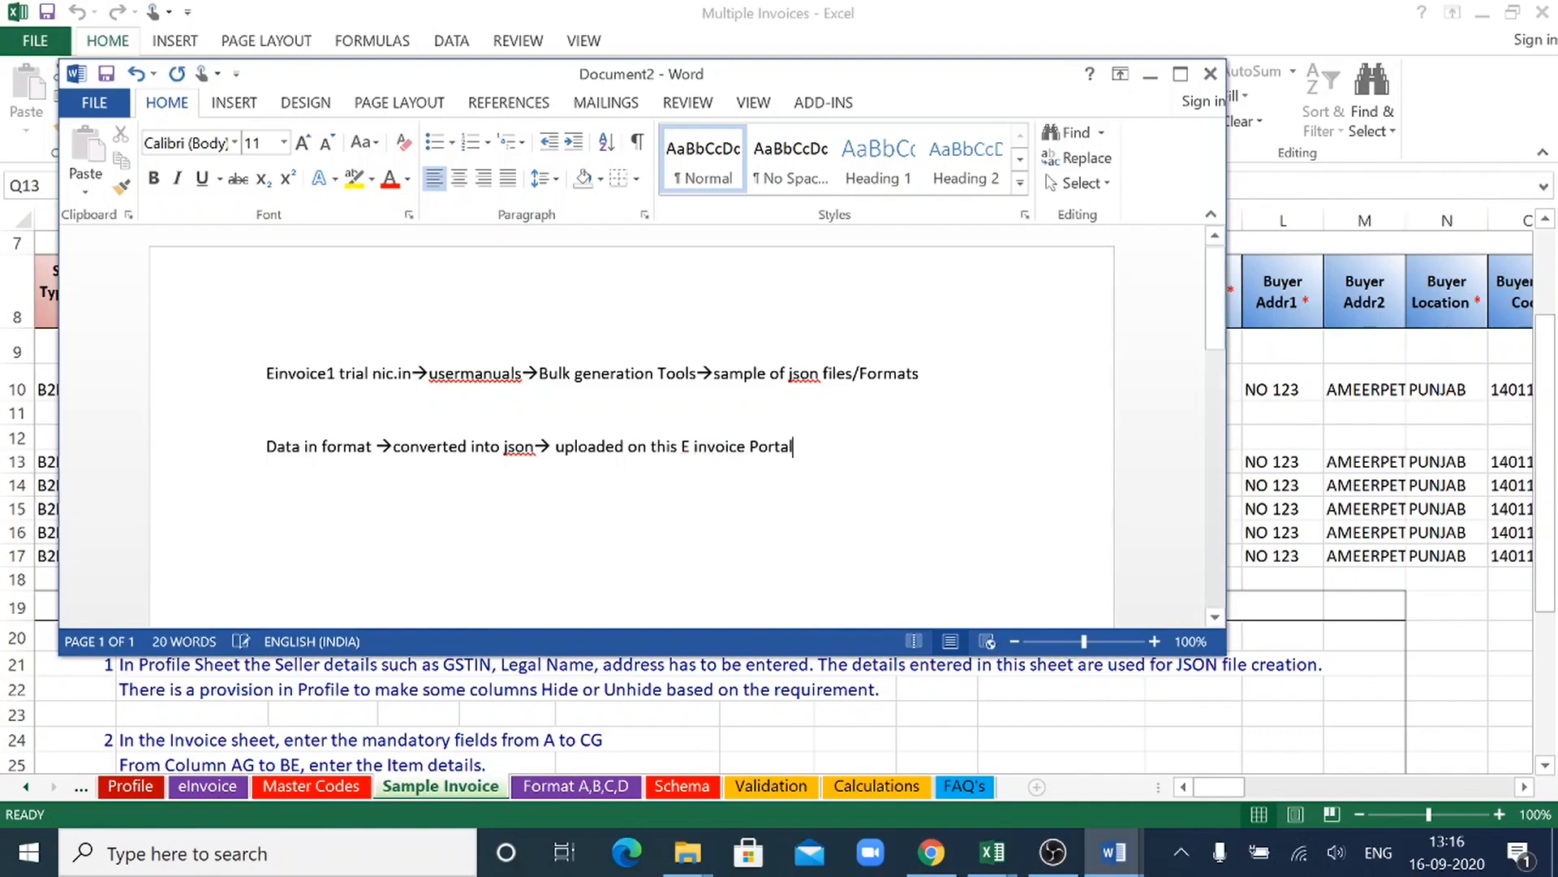
- Add an arrow and "IRN no. generation" after "E invoice Portal" in the process line
text(→ )
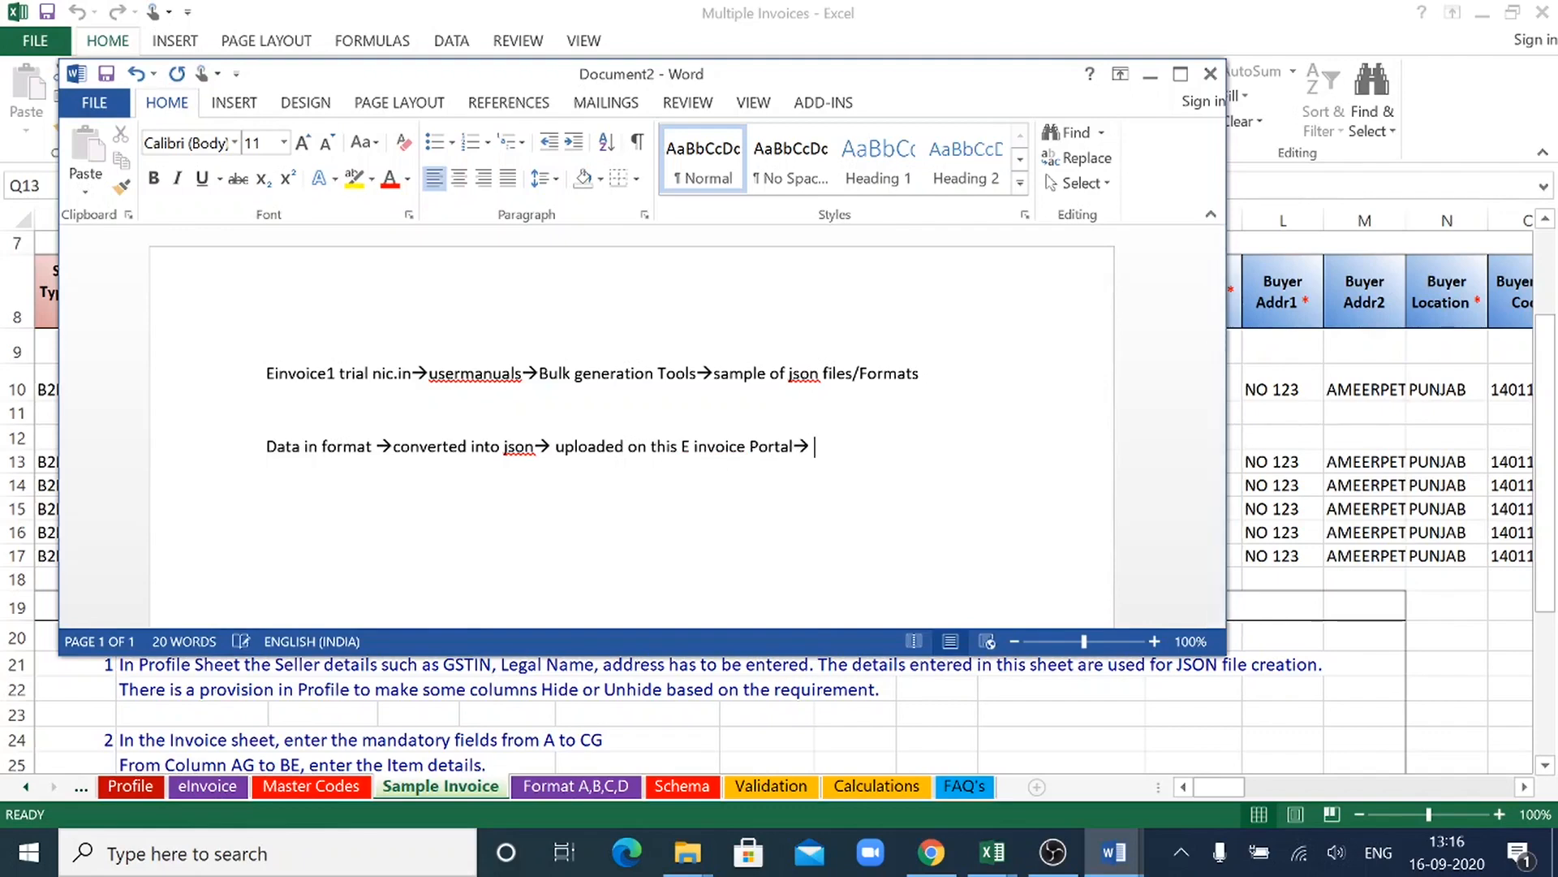
text(IRN no. generation)
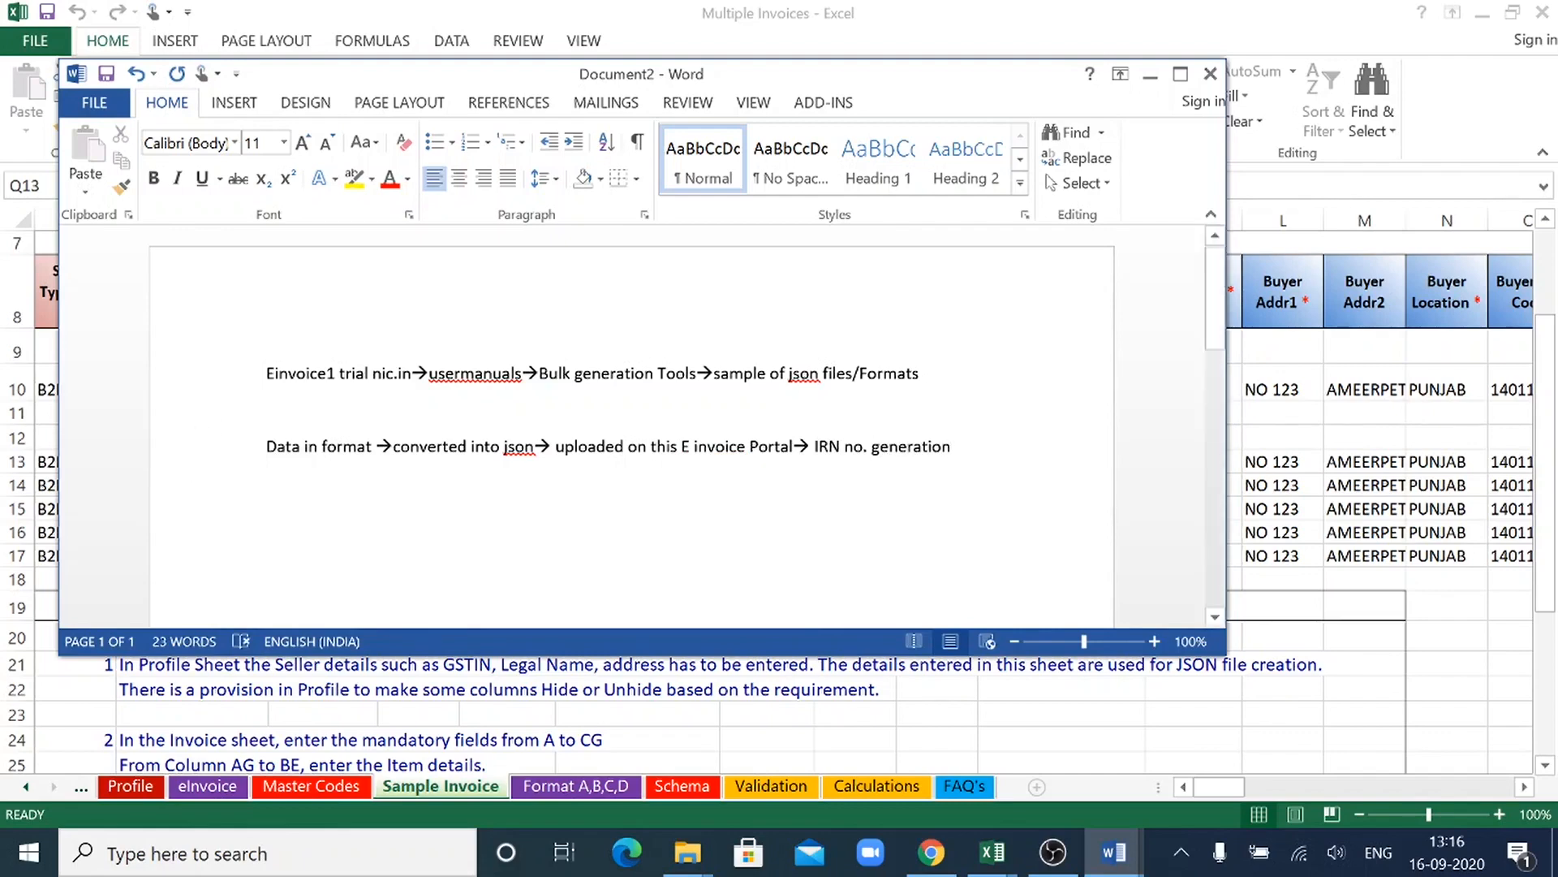
drag(266, 446, 960, 446)
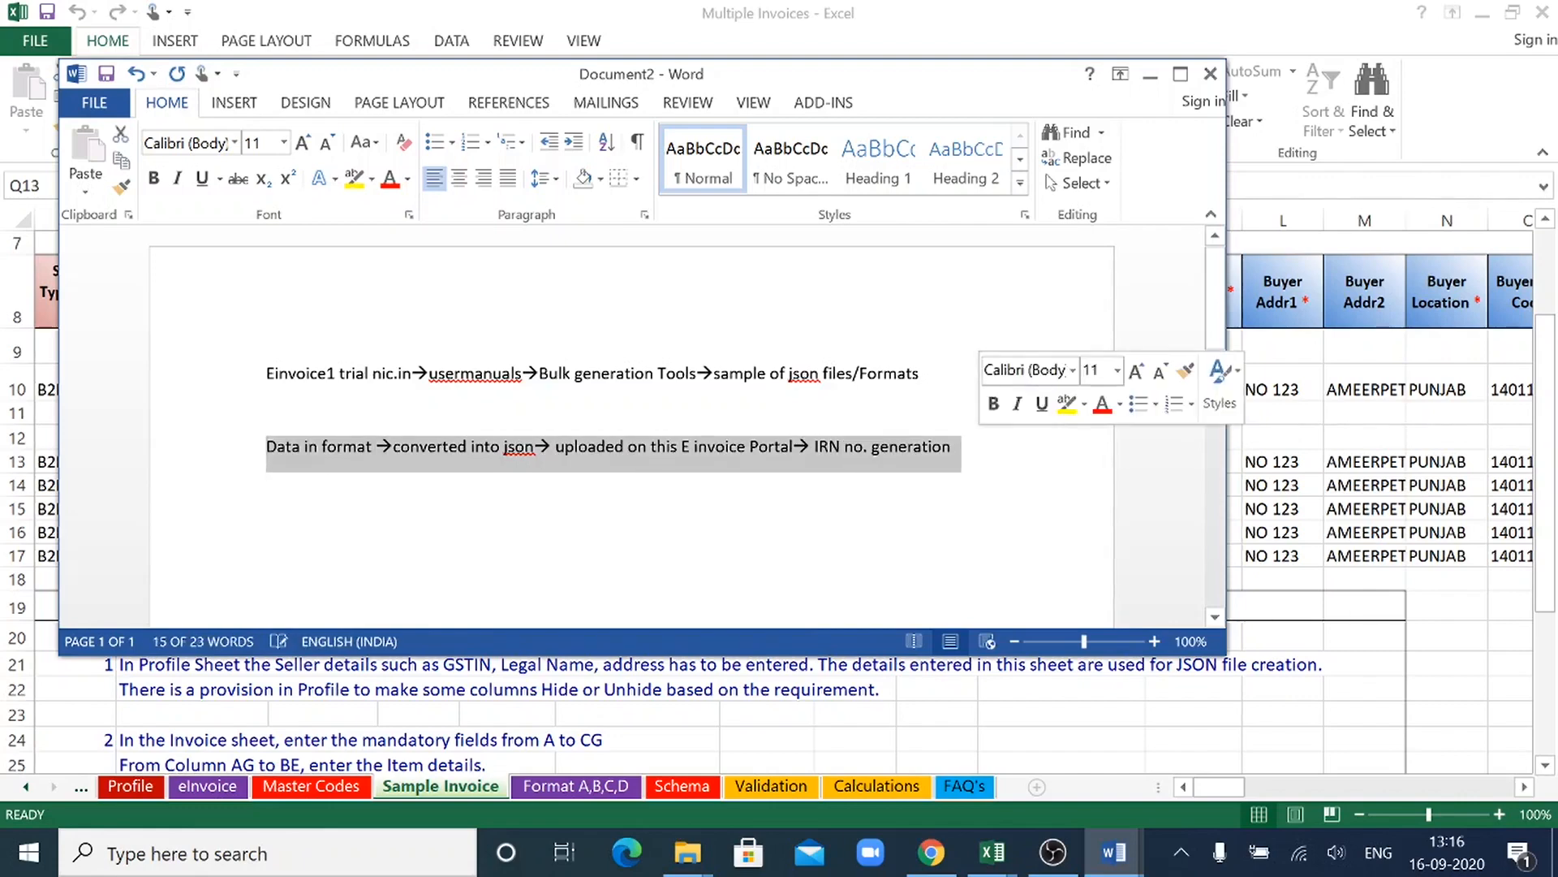
click(347, 497)
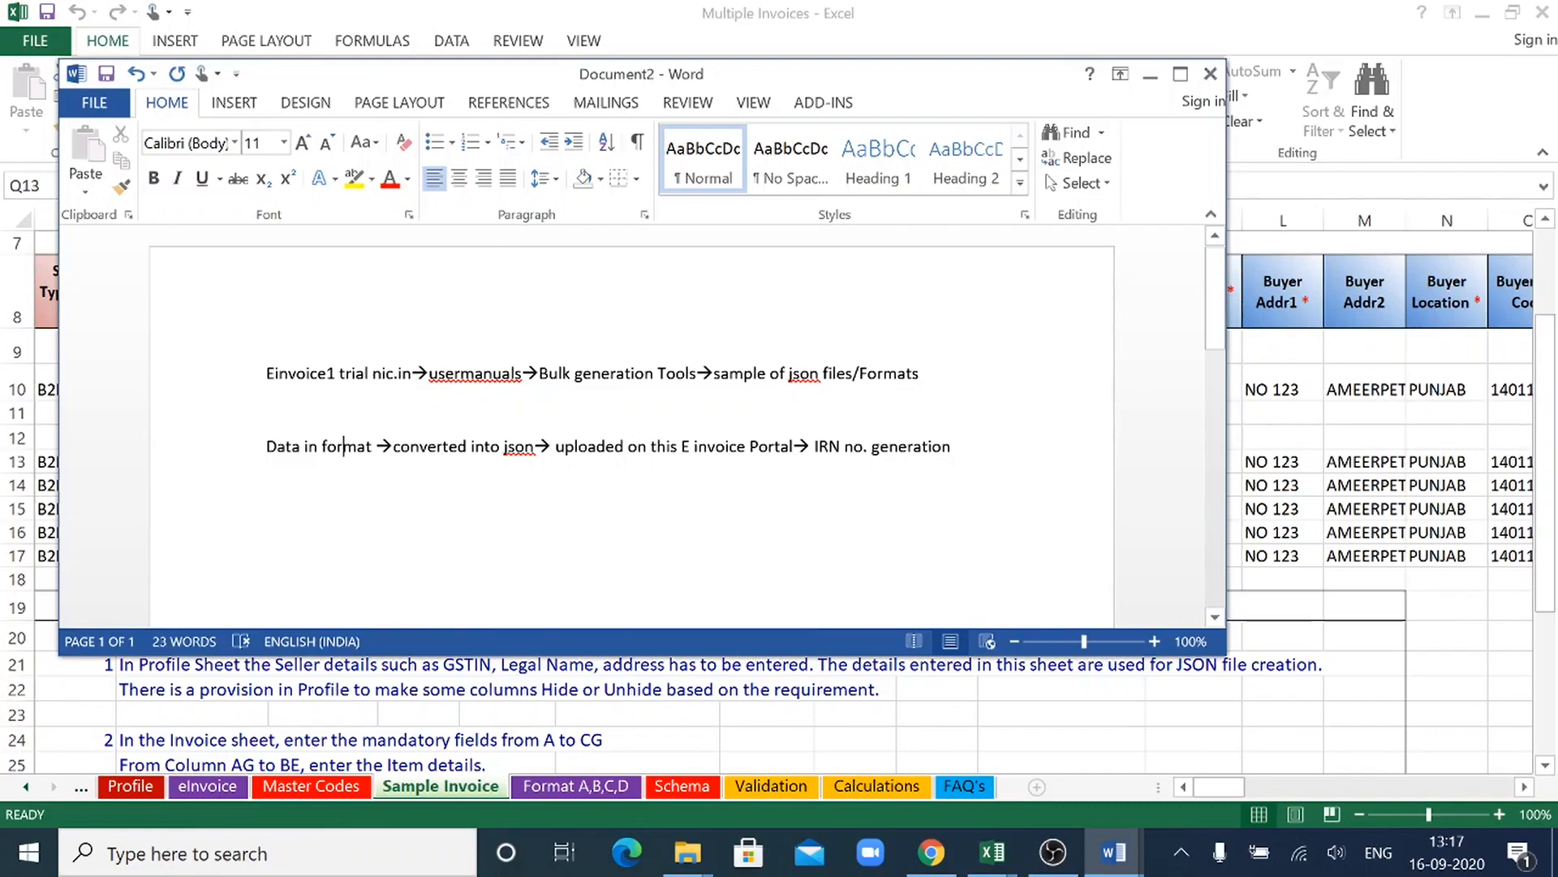
- Continue the process line after "IRN no. generation" with an arrow and "Download Excel file of IRN/Einvoice"
click(934, 867)
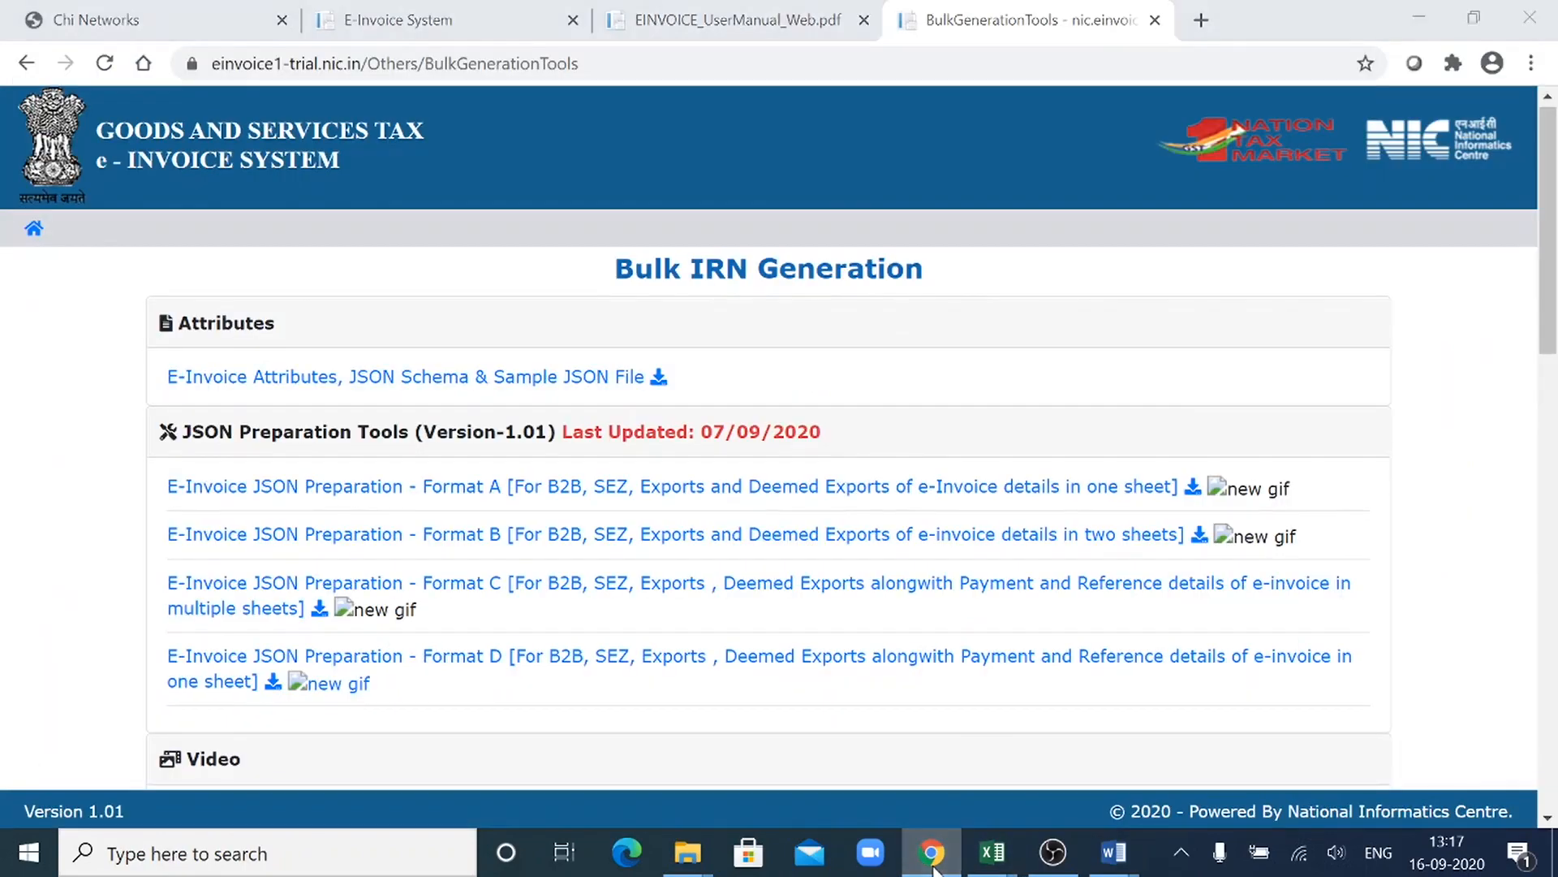
click(934, 867)
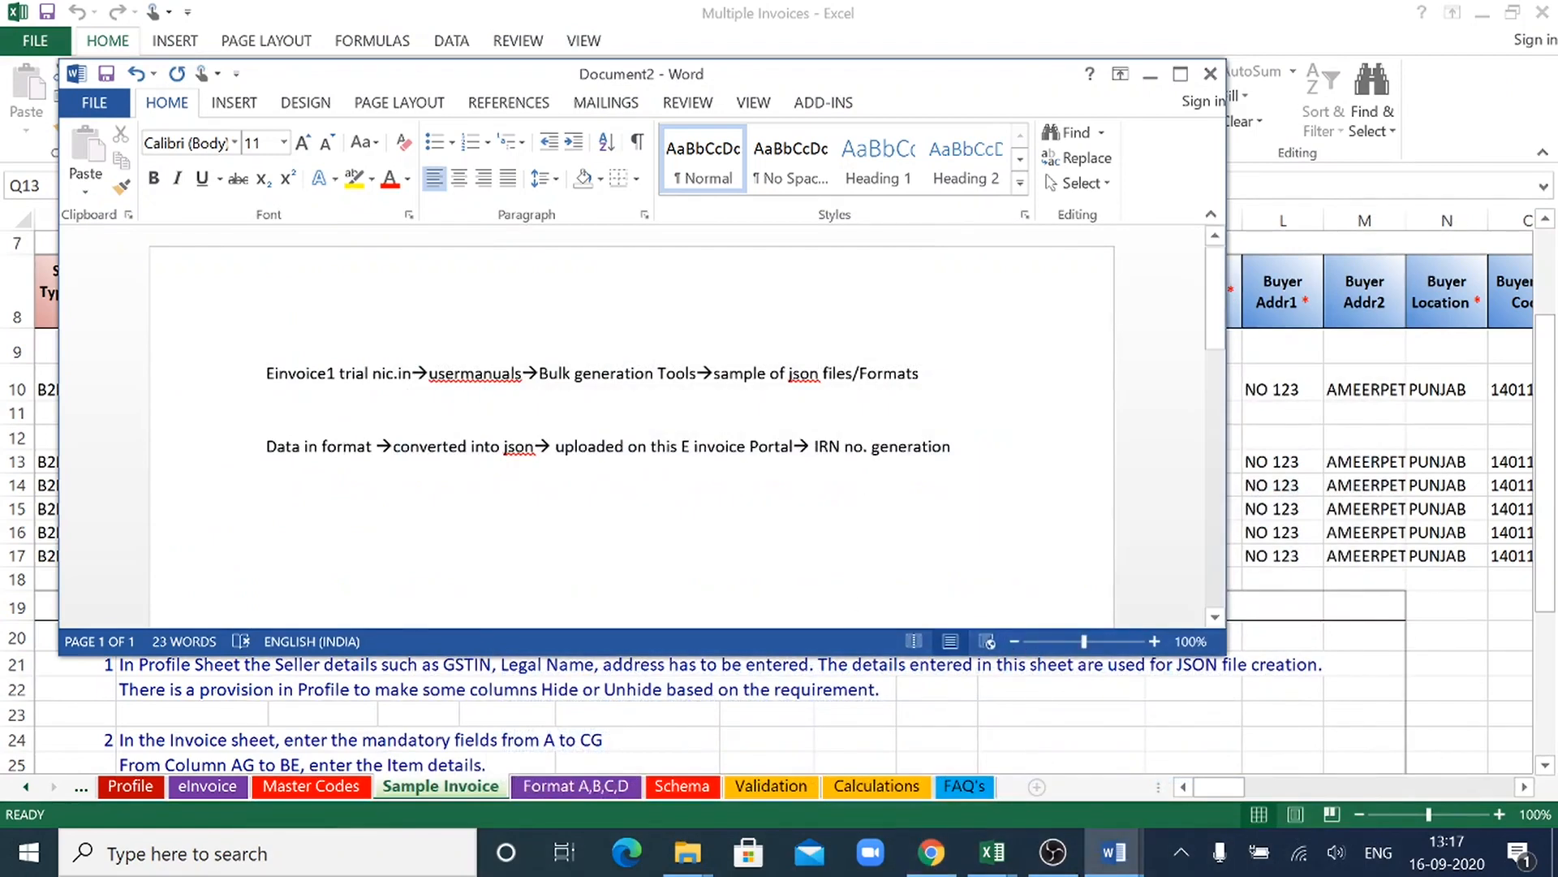
text(-->D)
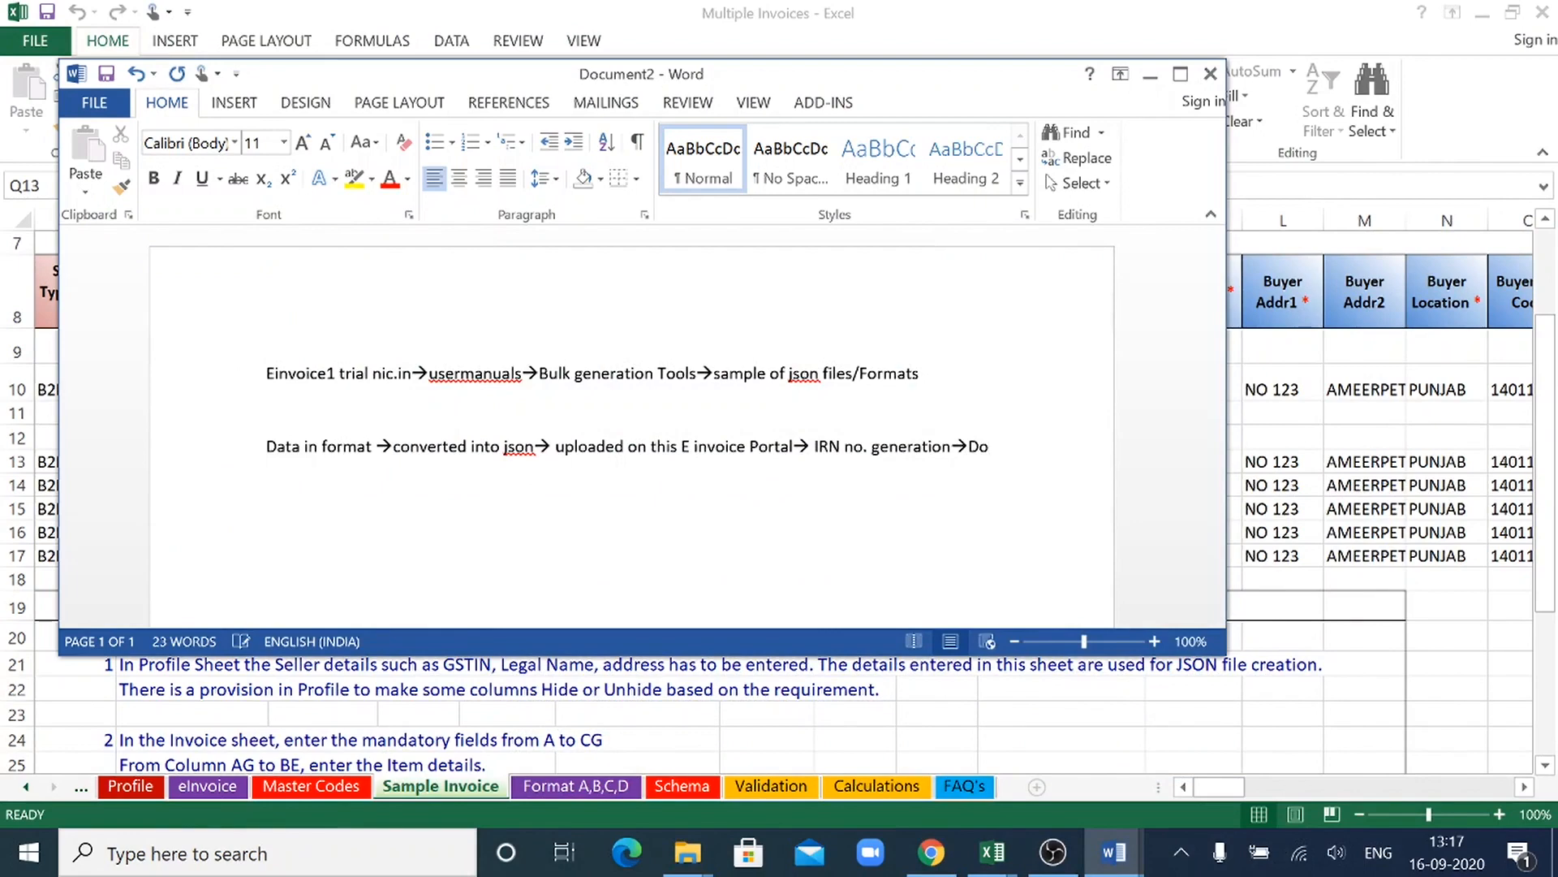
text(wnload )
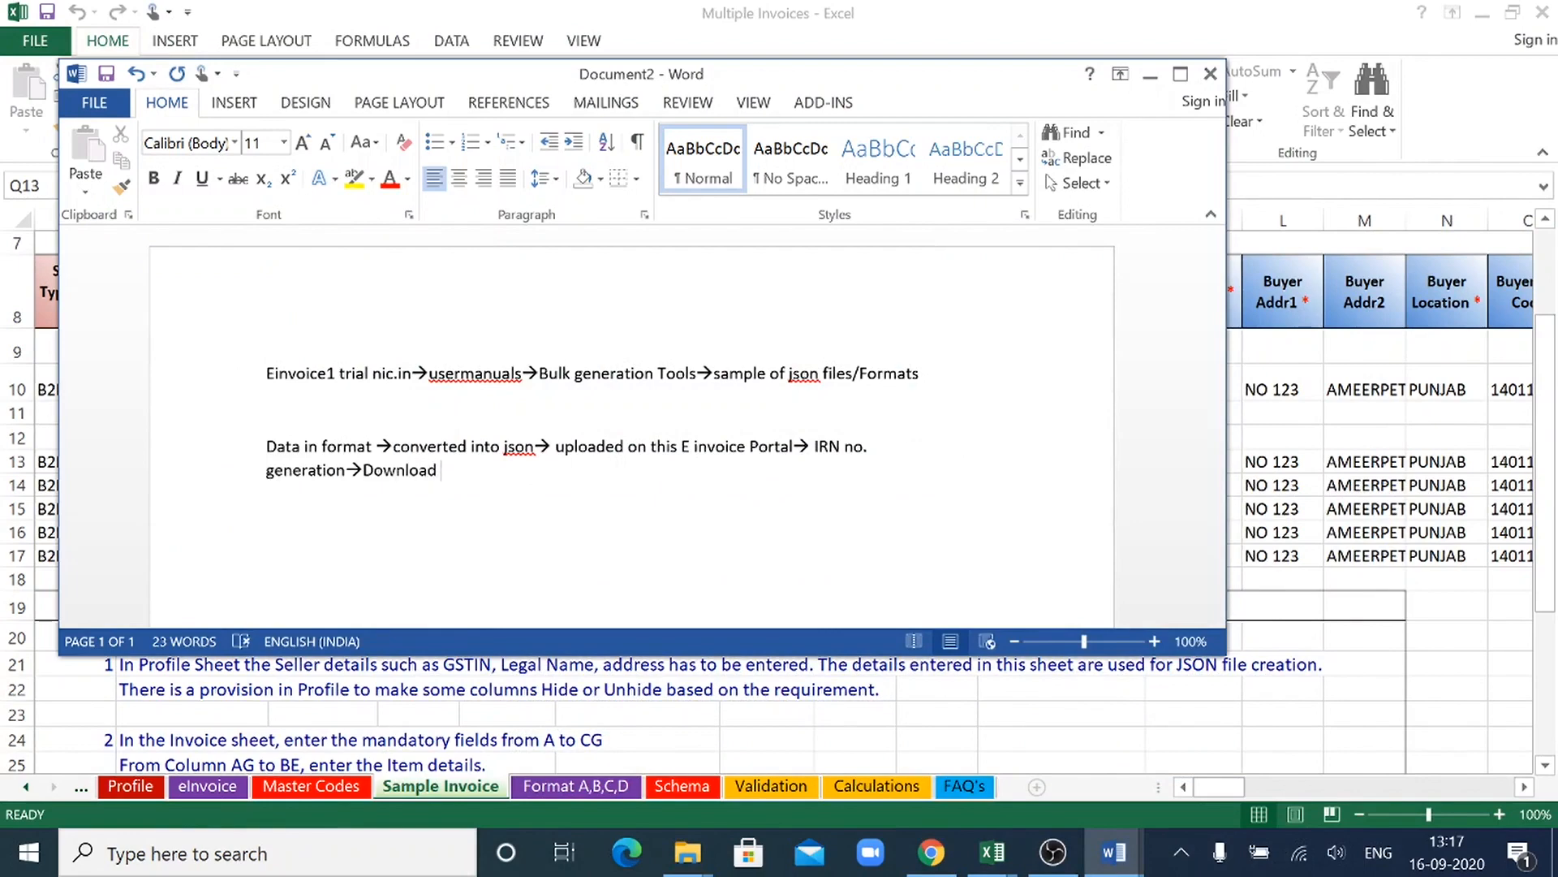
text(Excel file of IRN/E)
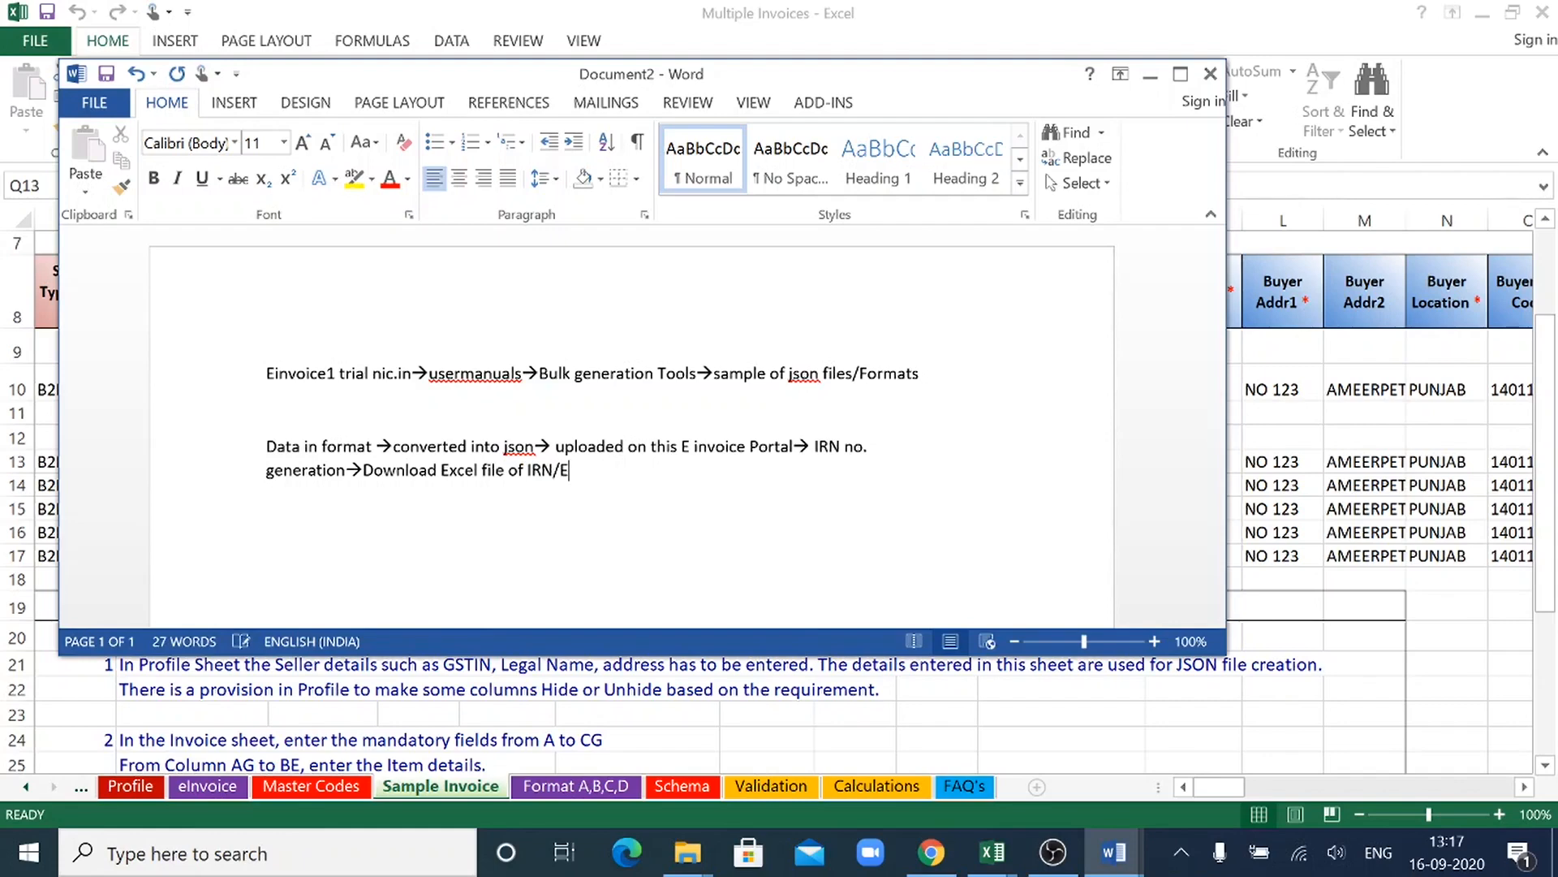
text(invoice)
- Finish the process line with an arrow and "Print of Invoice"
text(-->)
text(Print o)
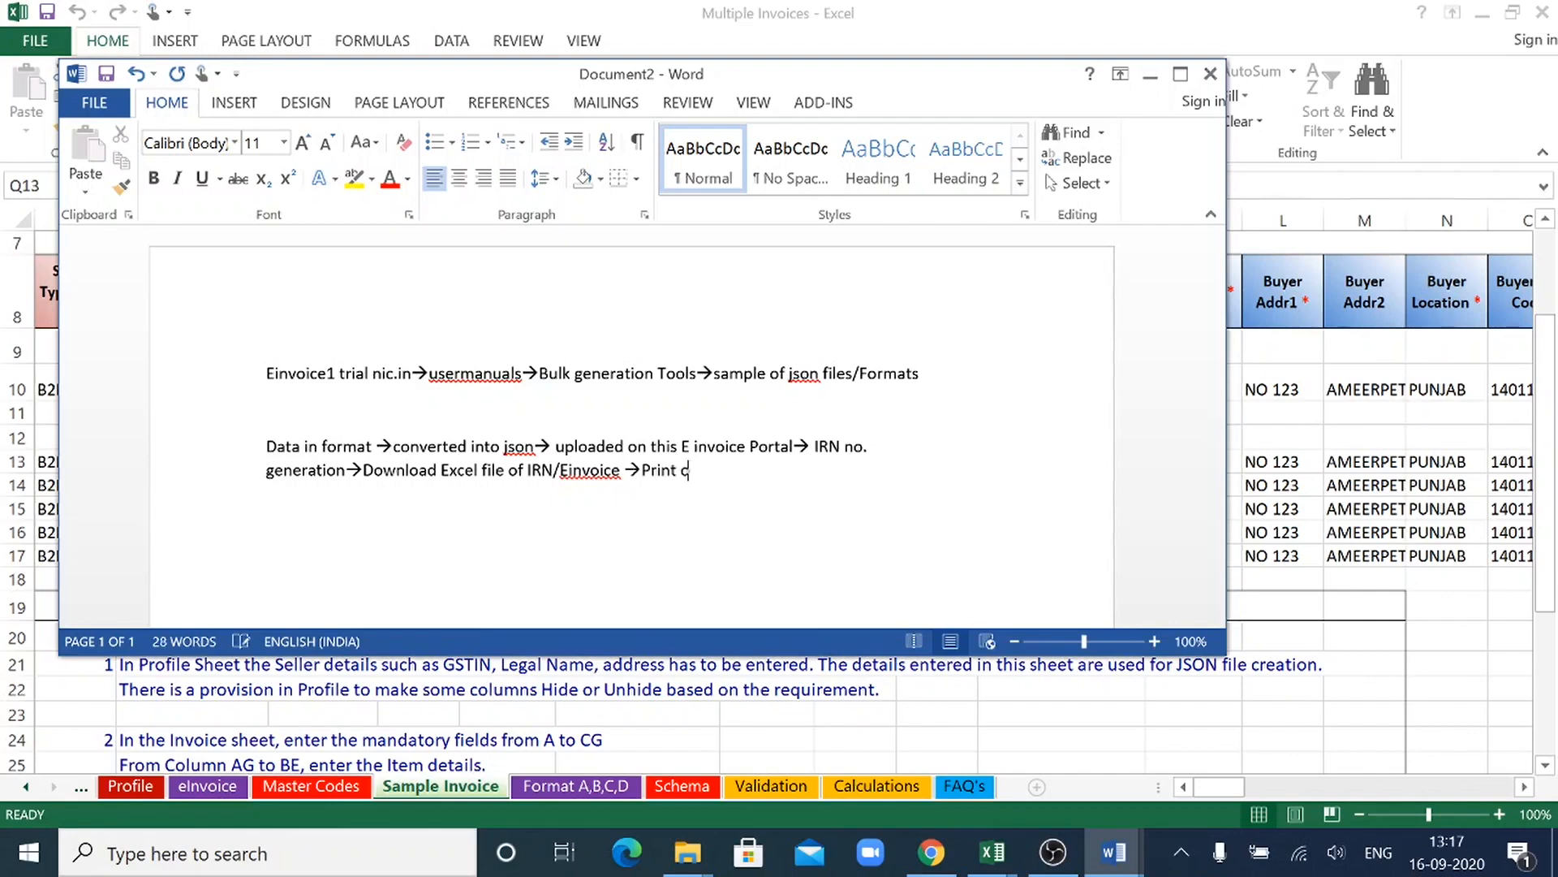
text(f Invoice)
- Write "Cancellation facility is also available" on a new line below the process line, leaving one empty paragraph between them
text(Ca)
text(nce)
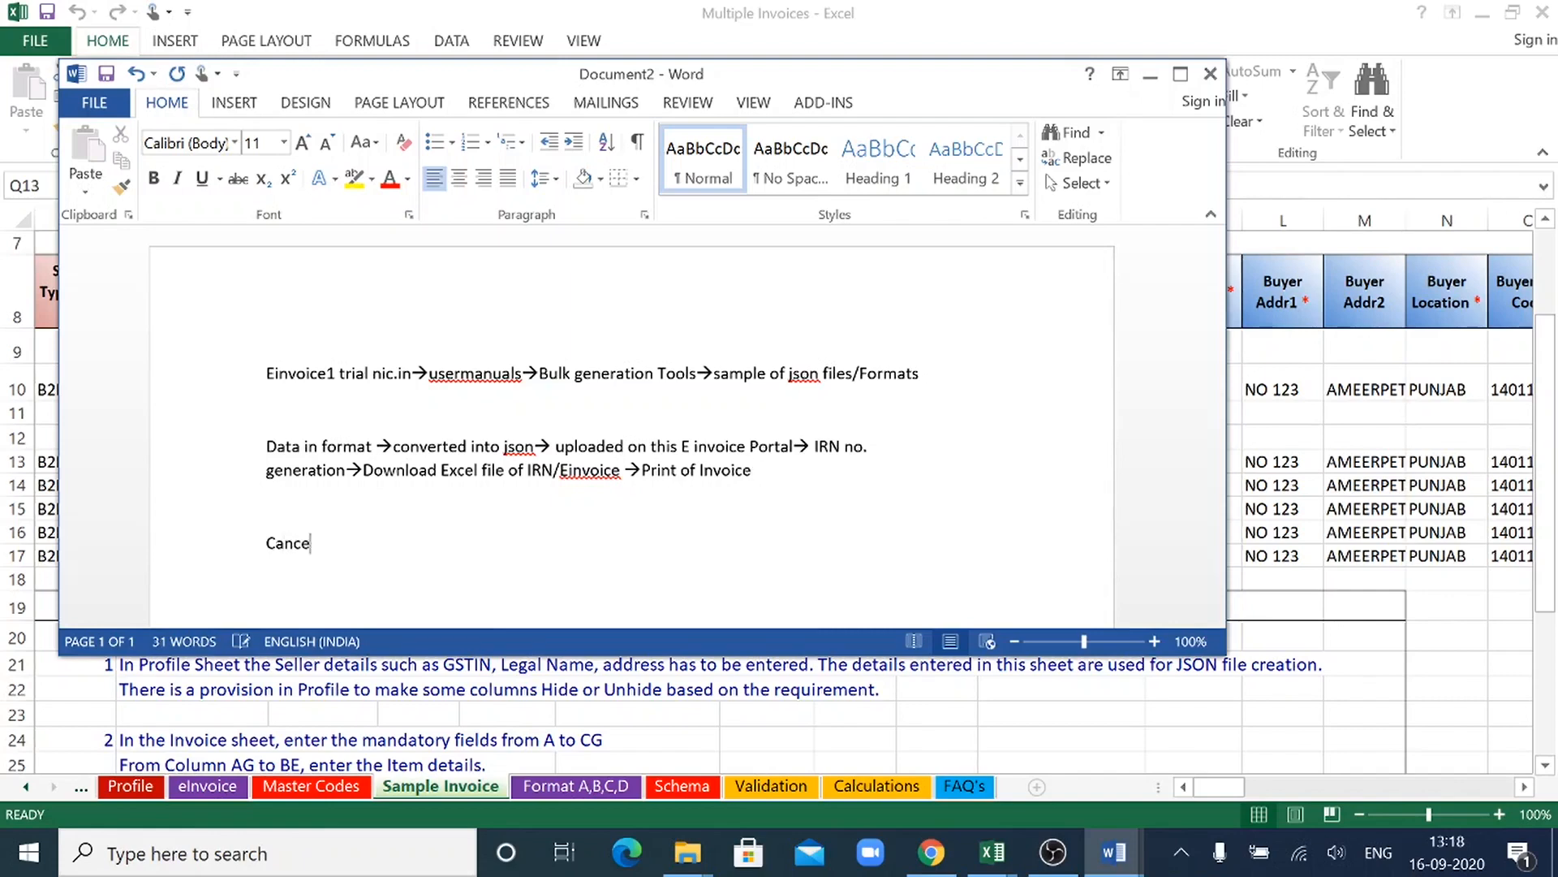
text(llation facility is a)
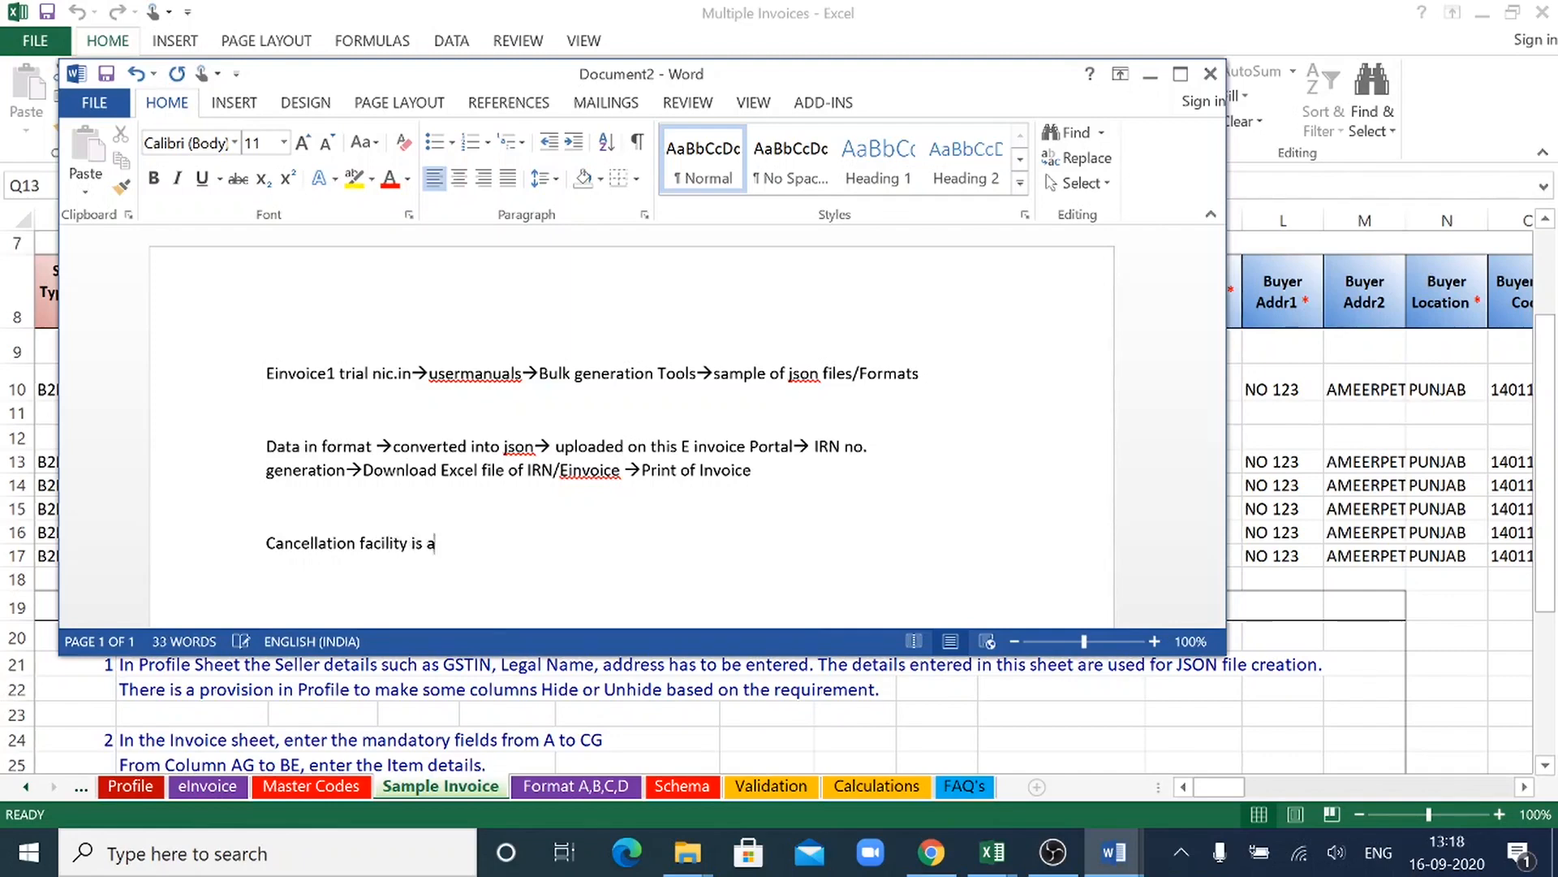
text(lso available and wi)
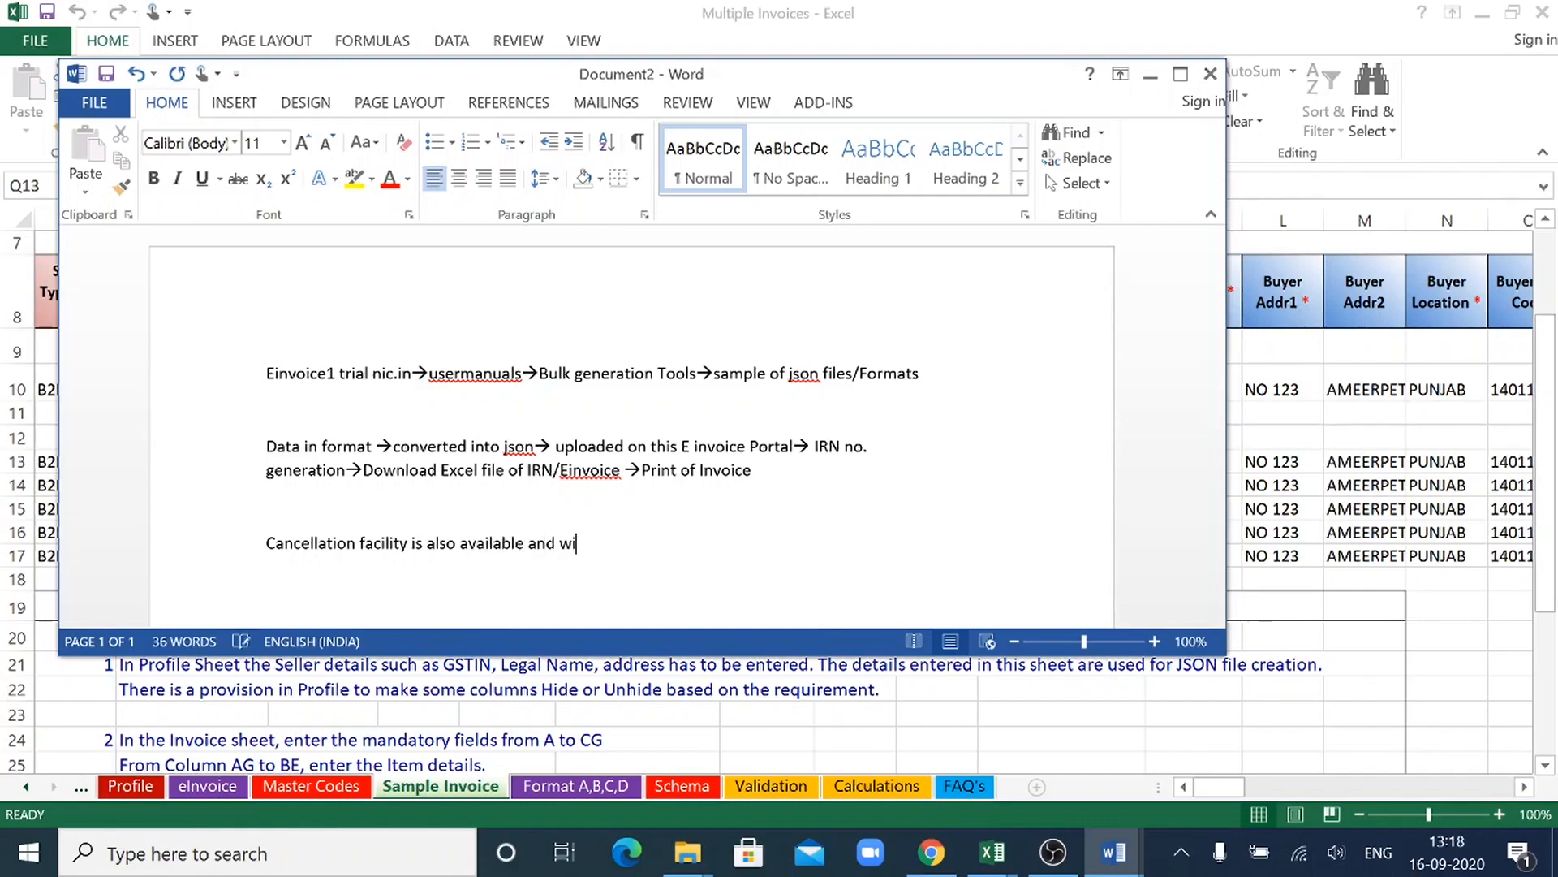
text(ll be con)
text(ducted w)
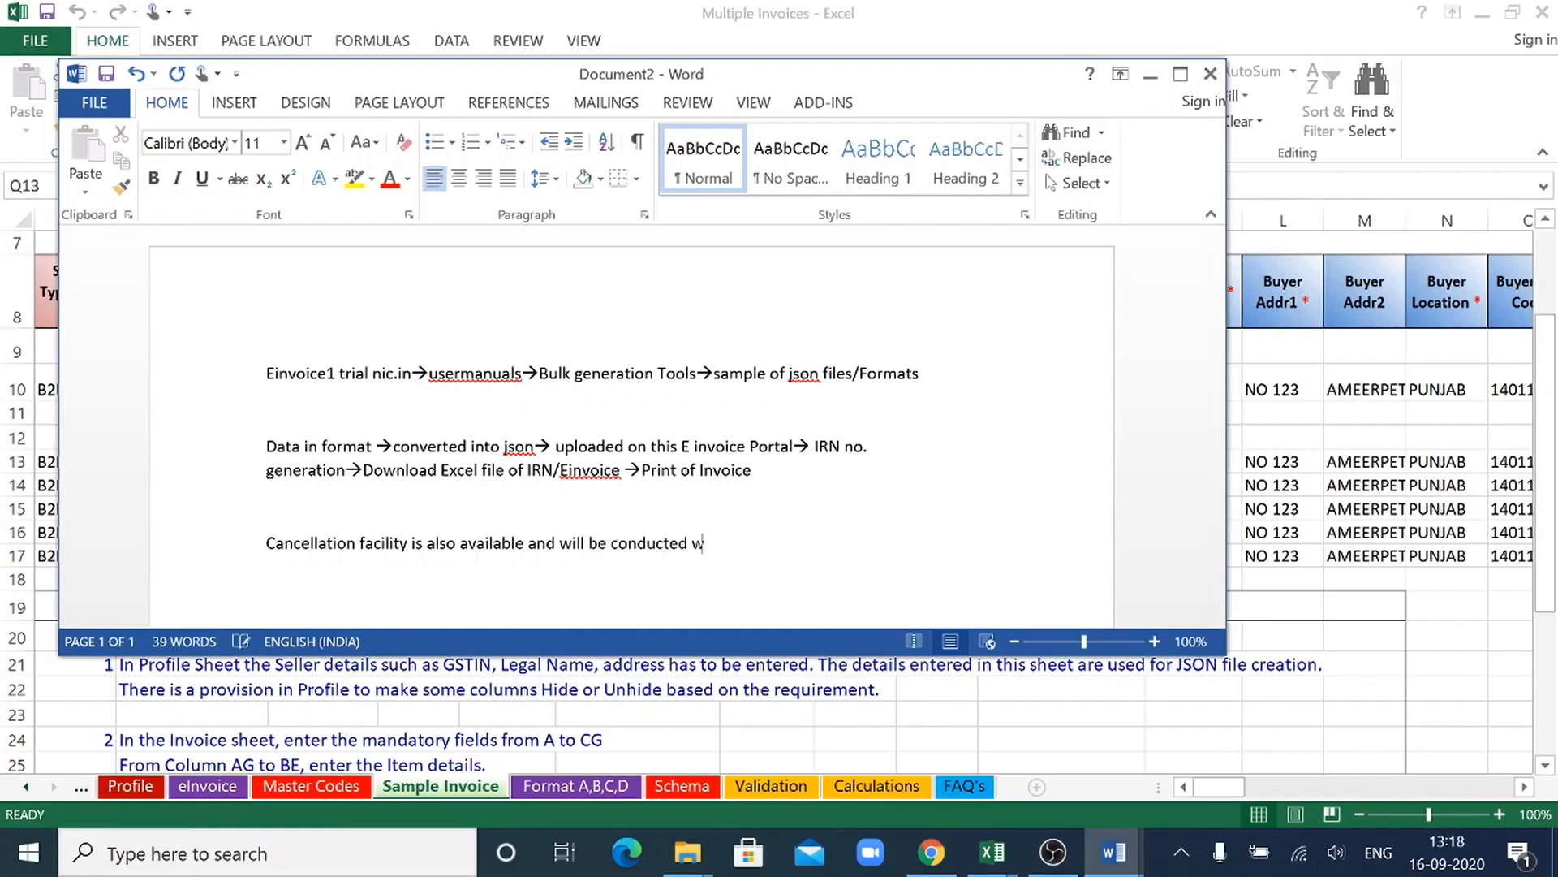
text(ith same process)
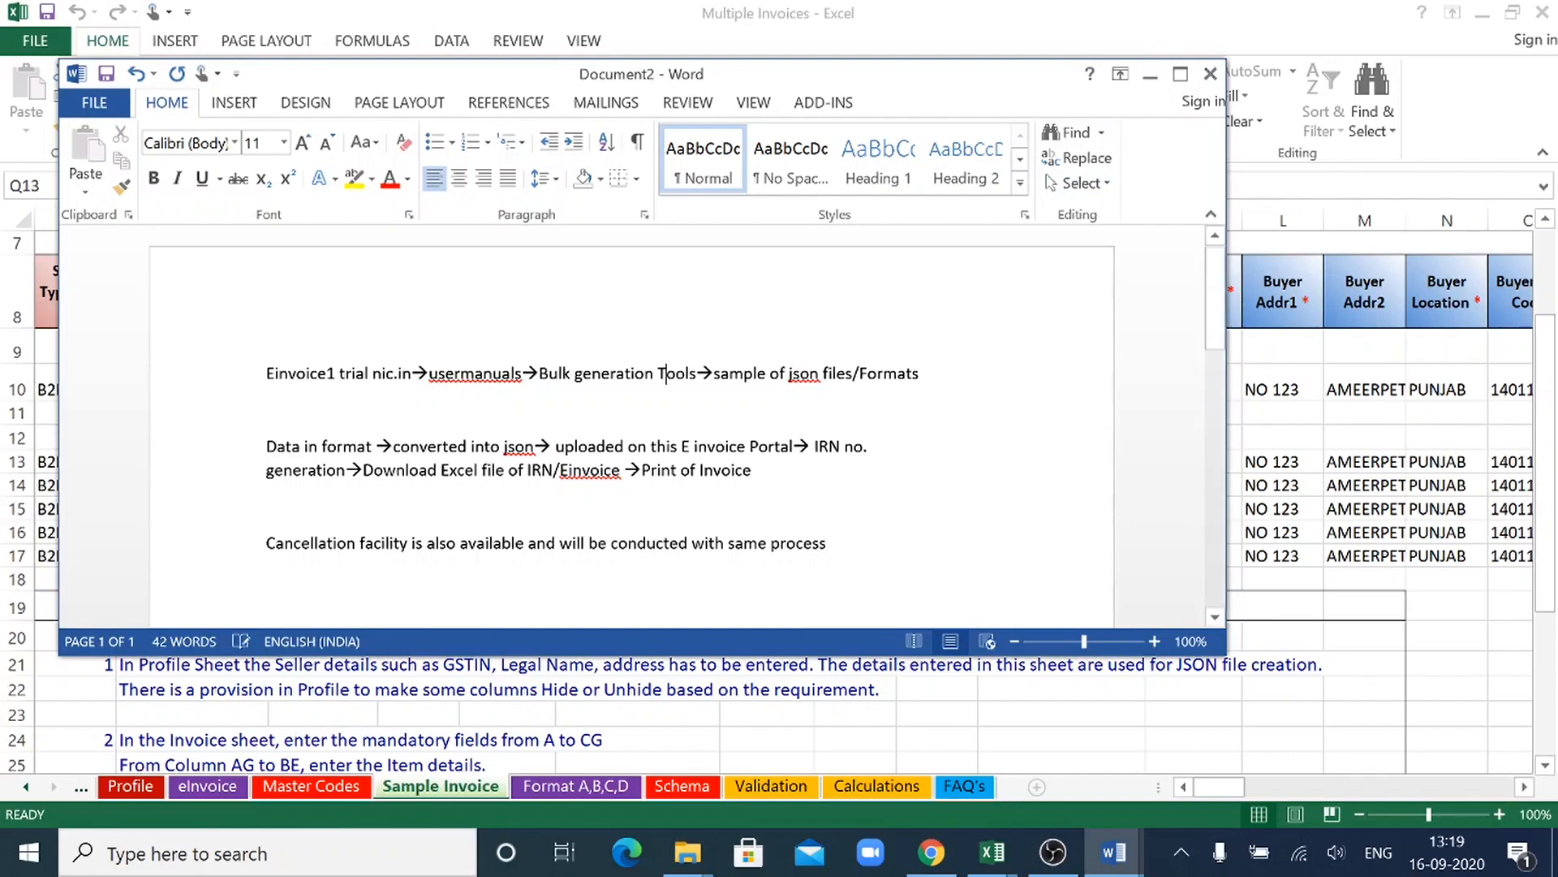
- Add the heading "Overview" on a new line above the navigation path
key(Home)
key(Return)
key(Up)
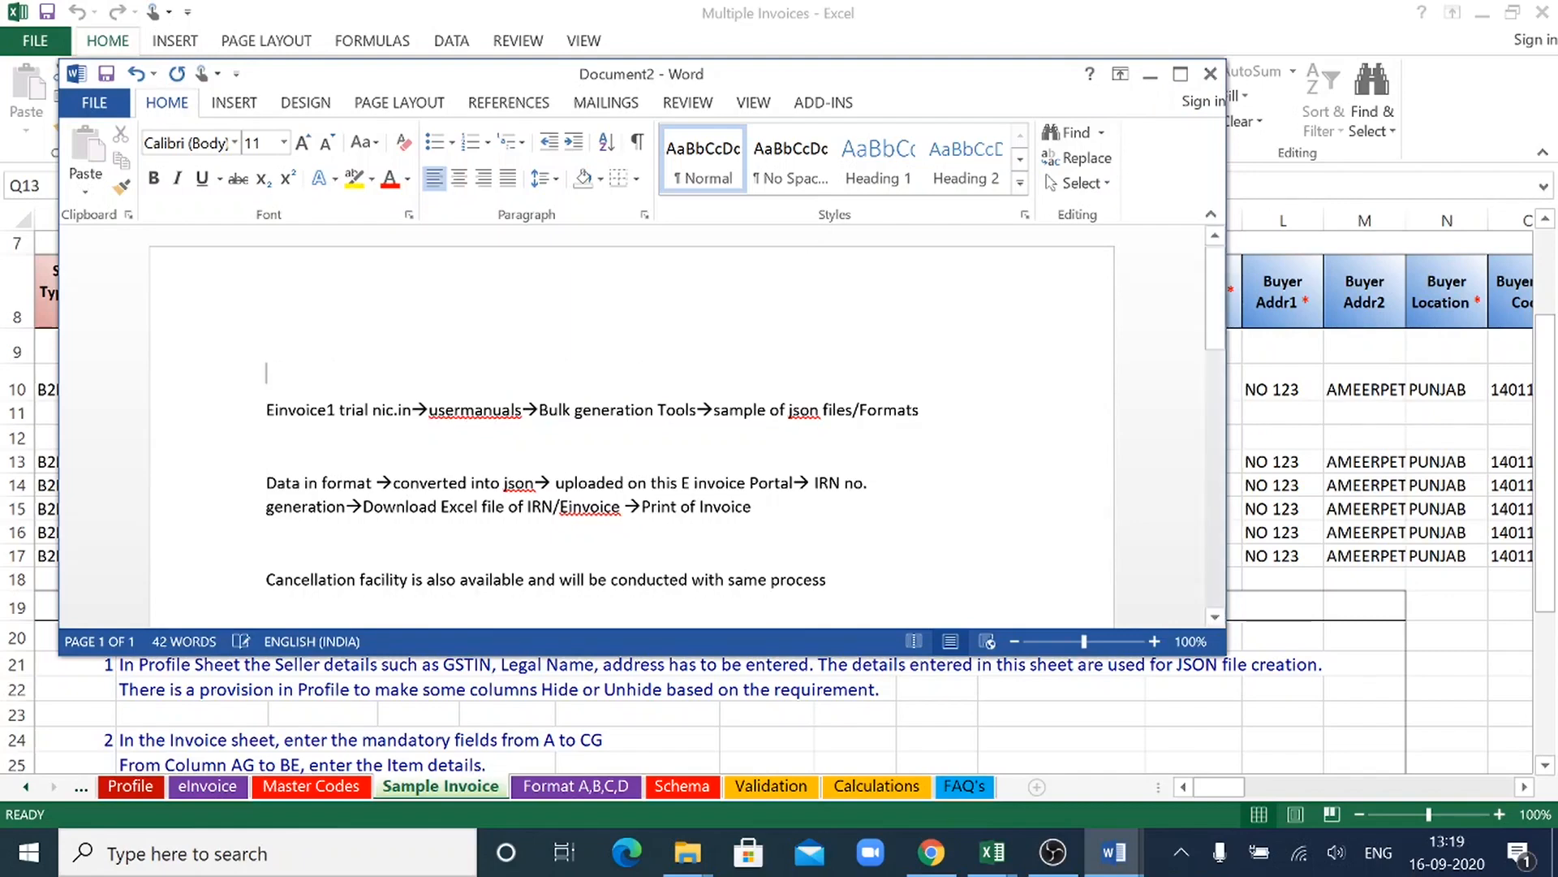
text(Over)
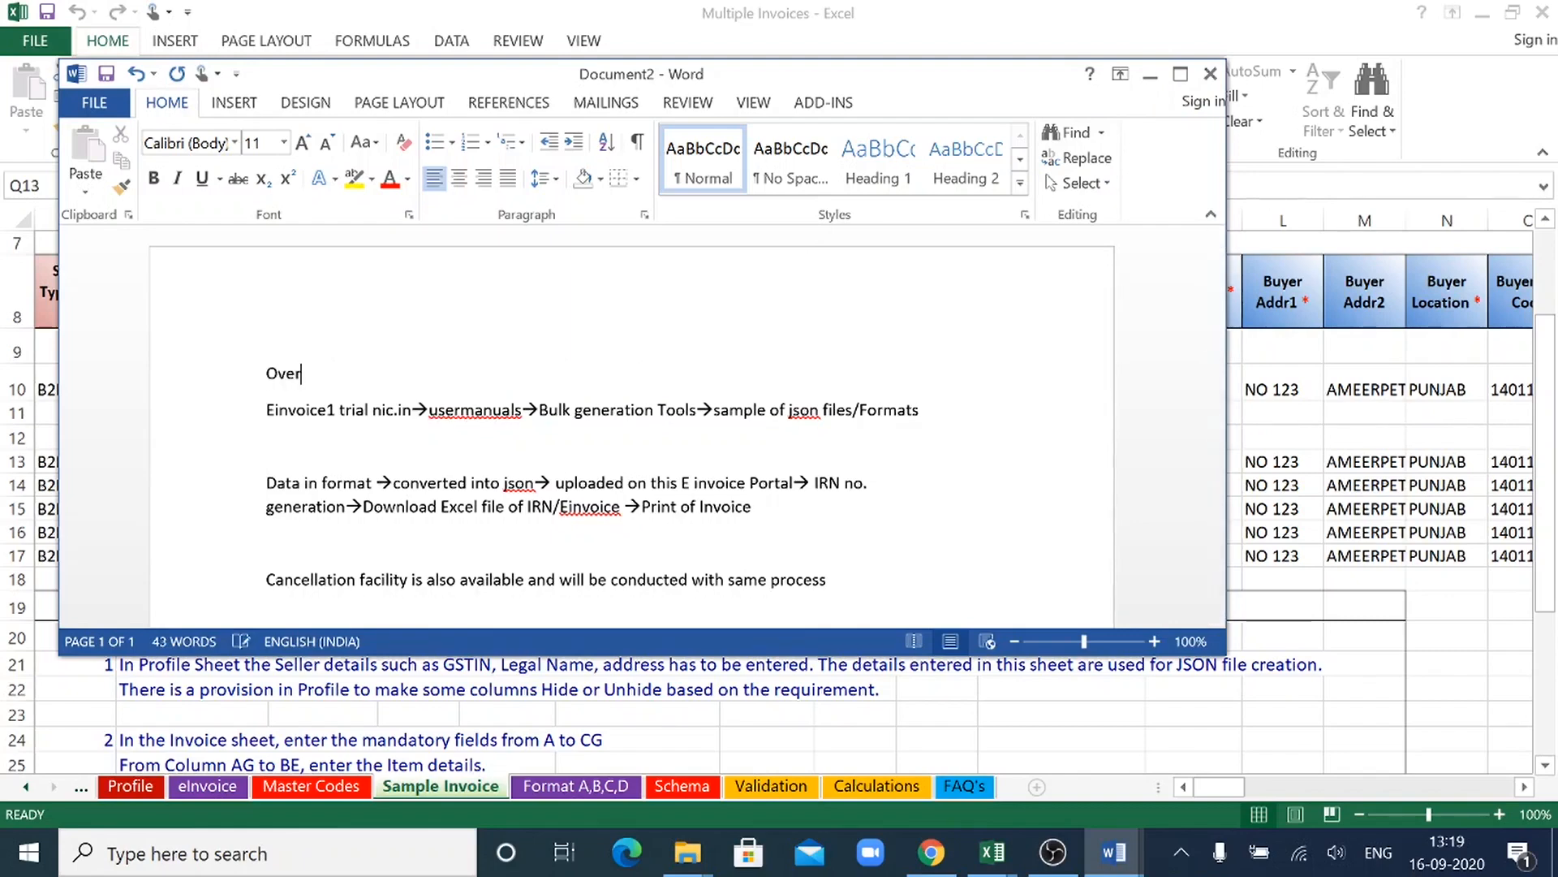
text(view)
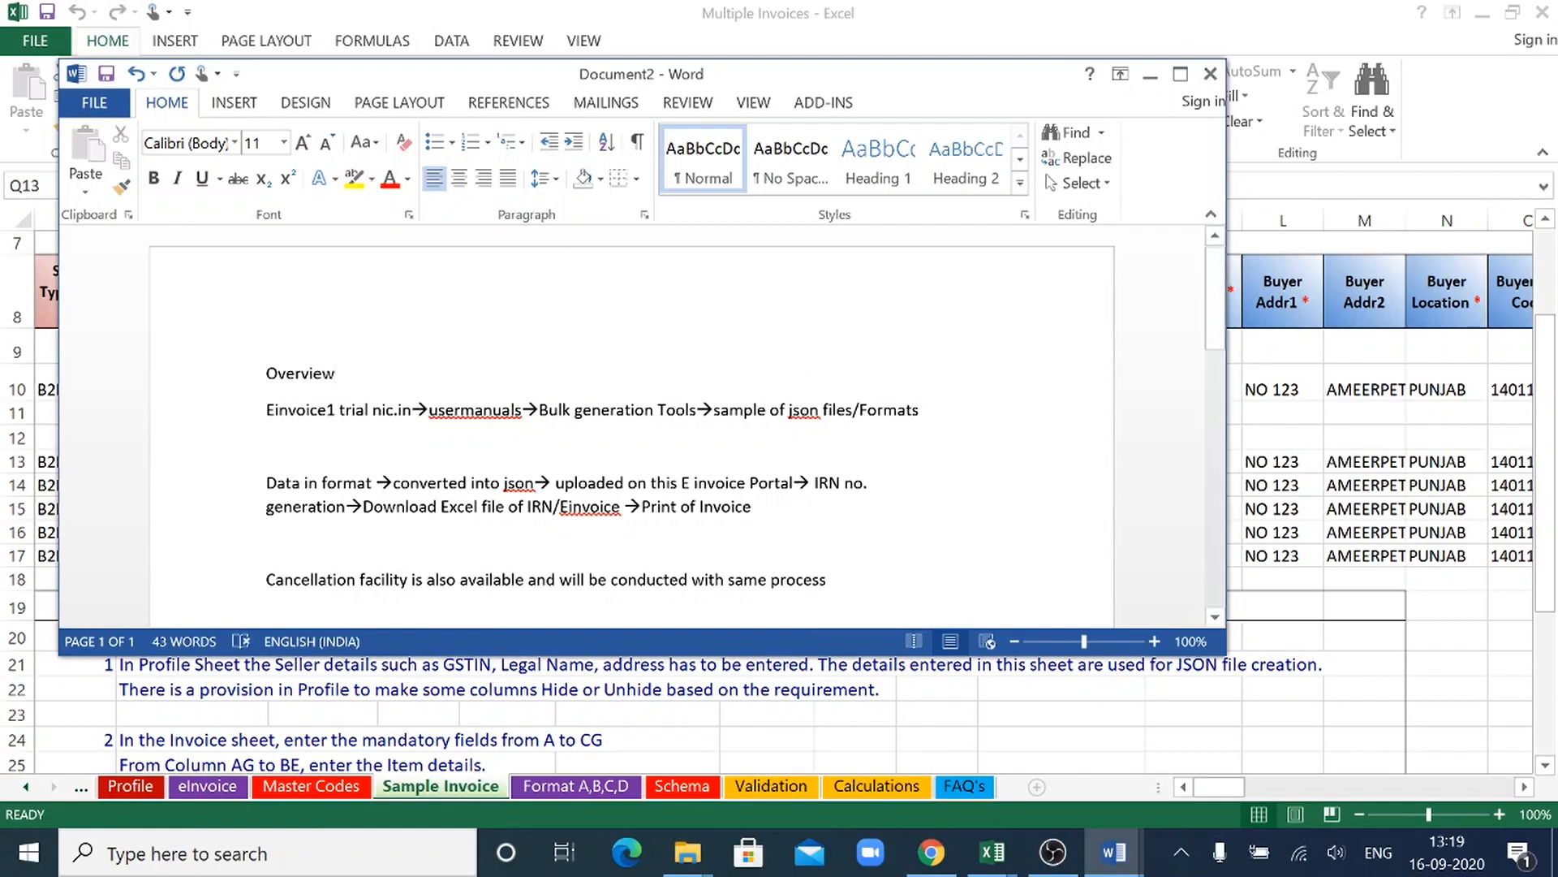
- Centre and underline the "Overview" heading at font size 16, and return to the Excel workbook
drag(266, 373, 344, 375)
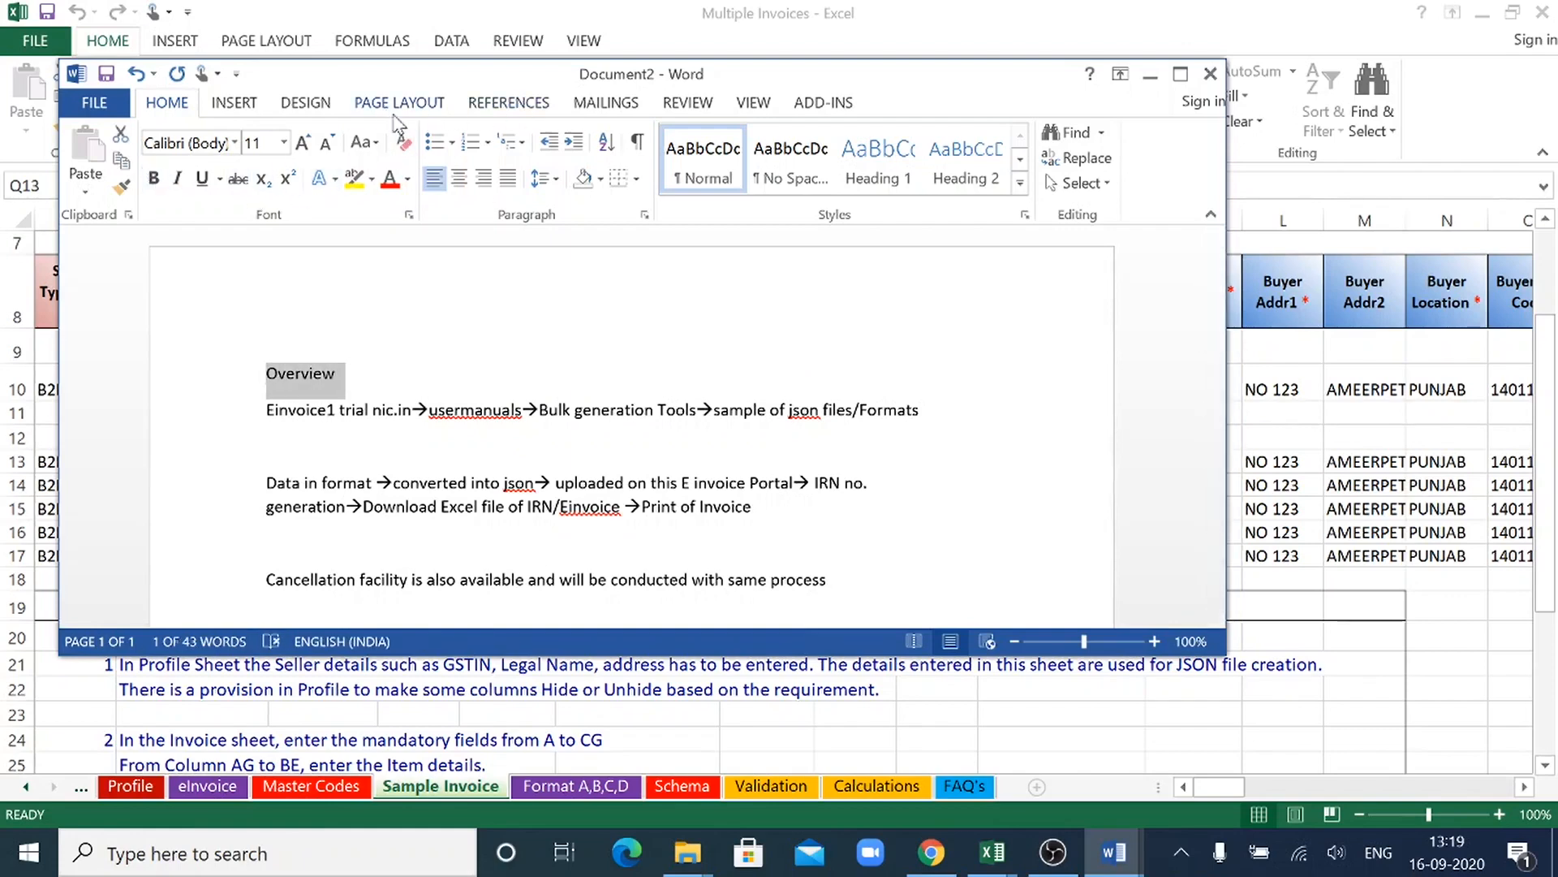
click(464, 182)
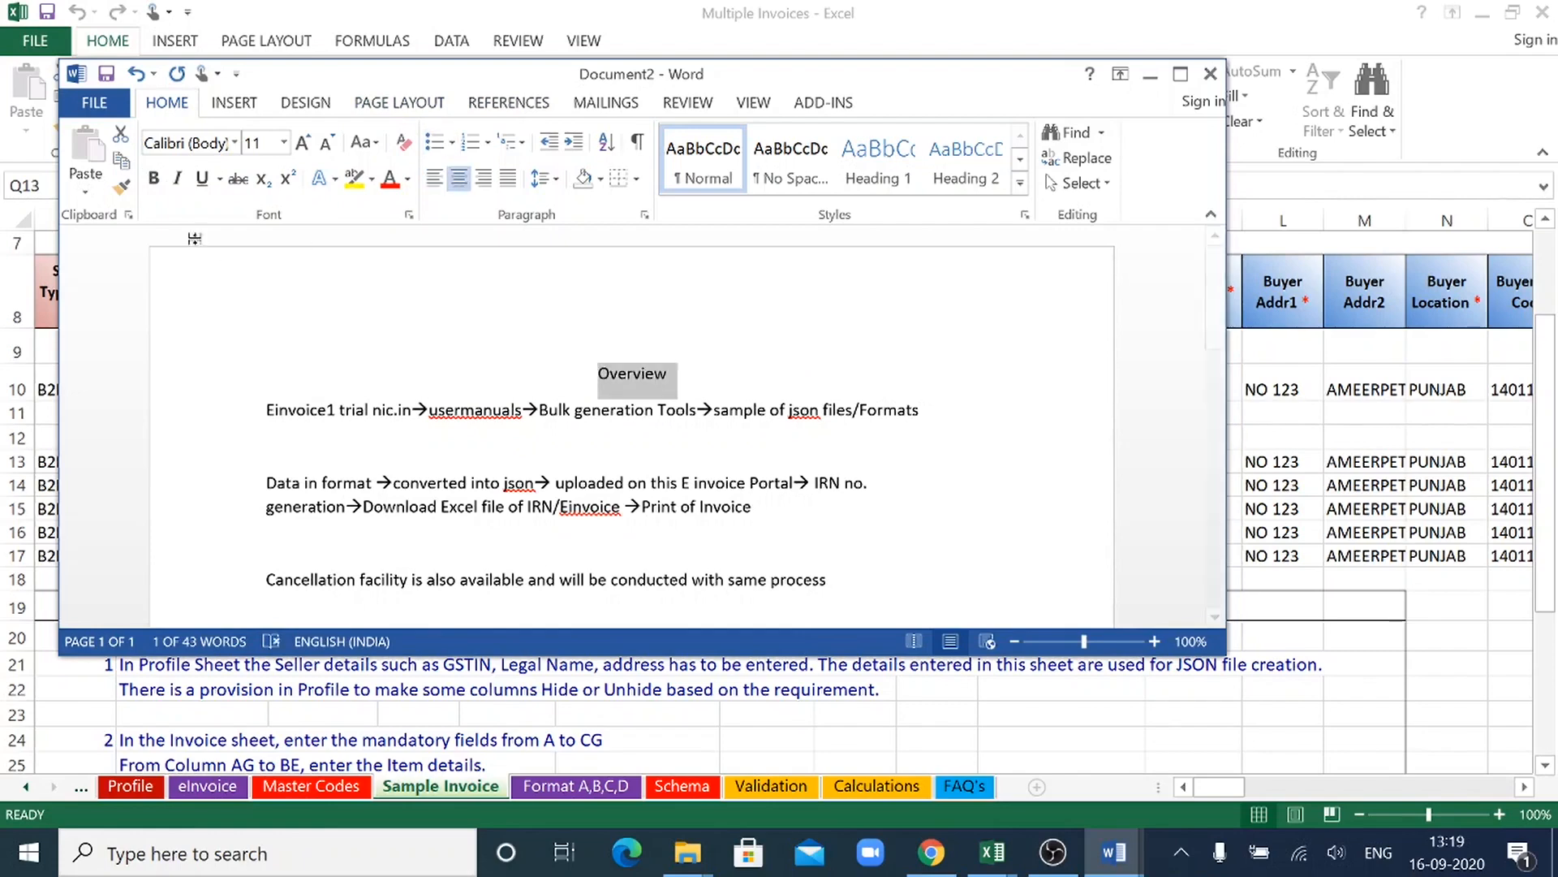
click(202, 183)
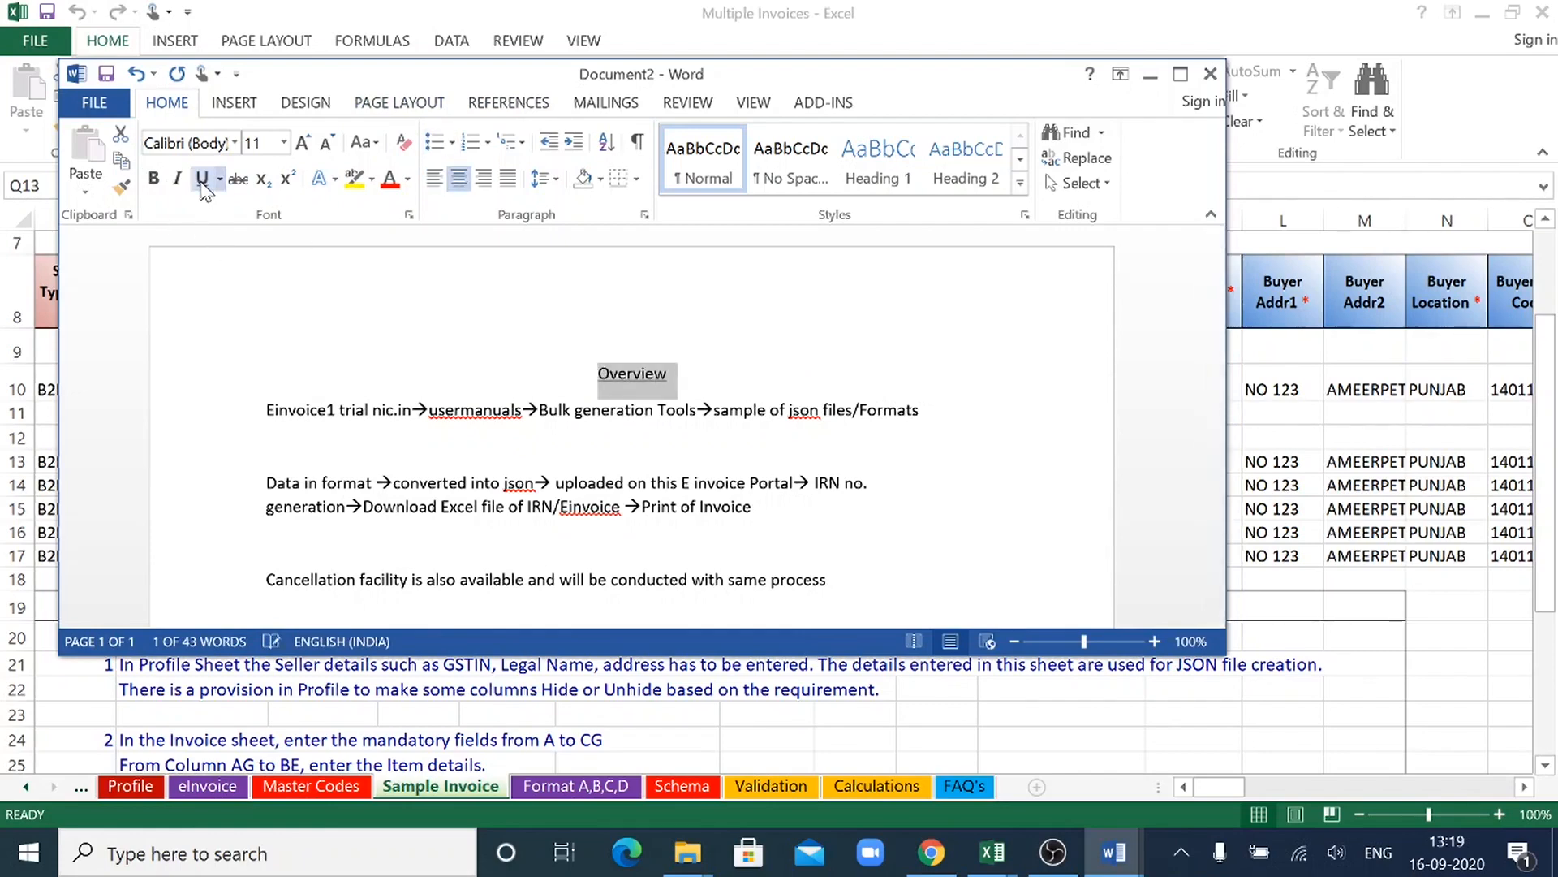
click(284, 144)
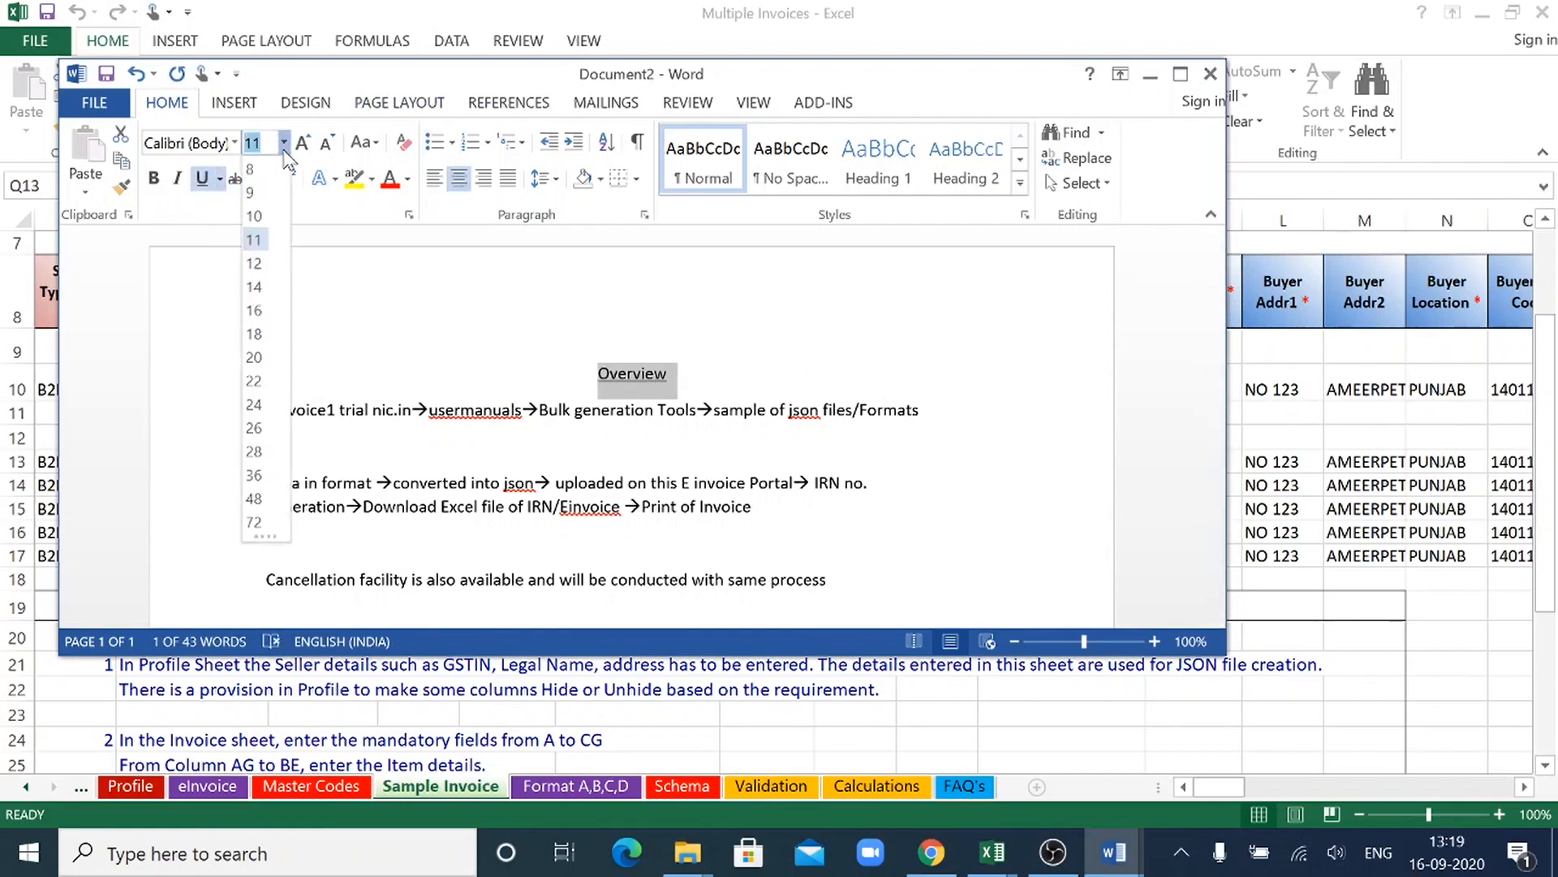
click(262, 312)
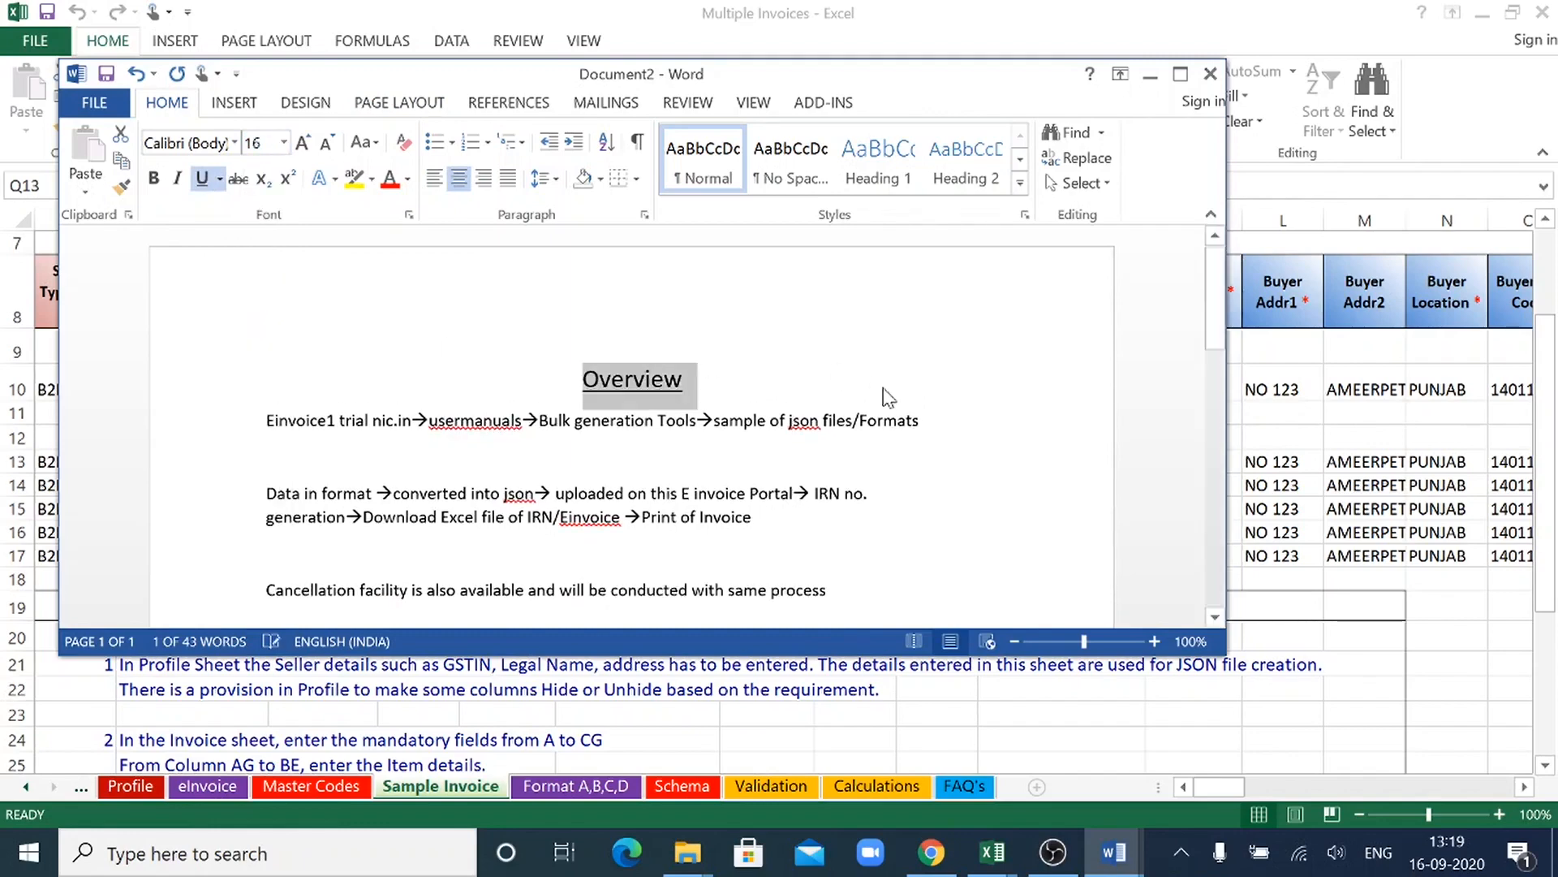
click(1044, 452)
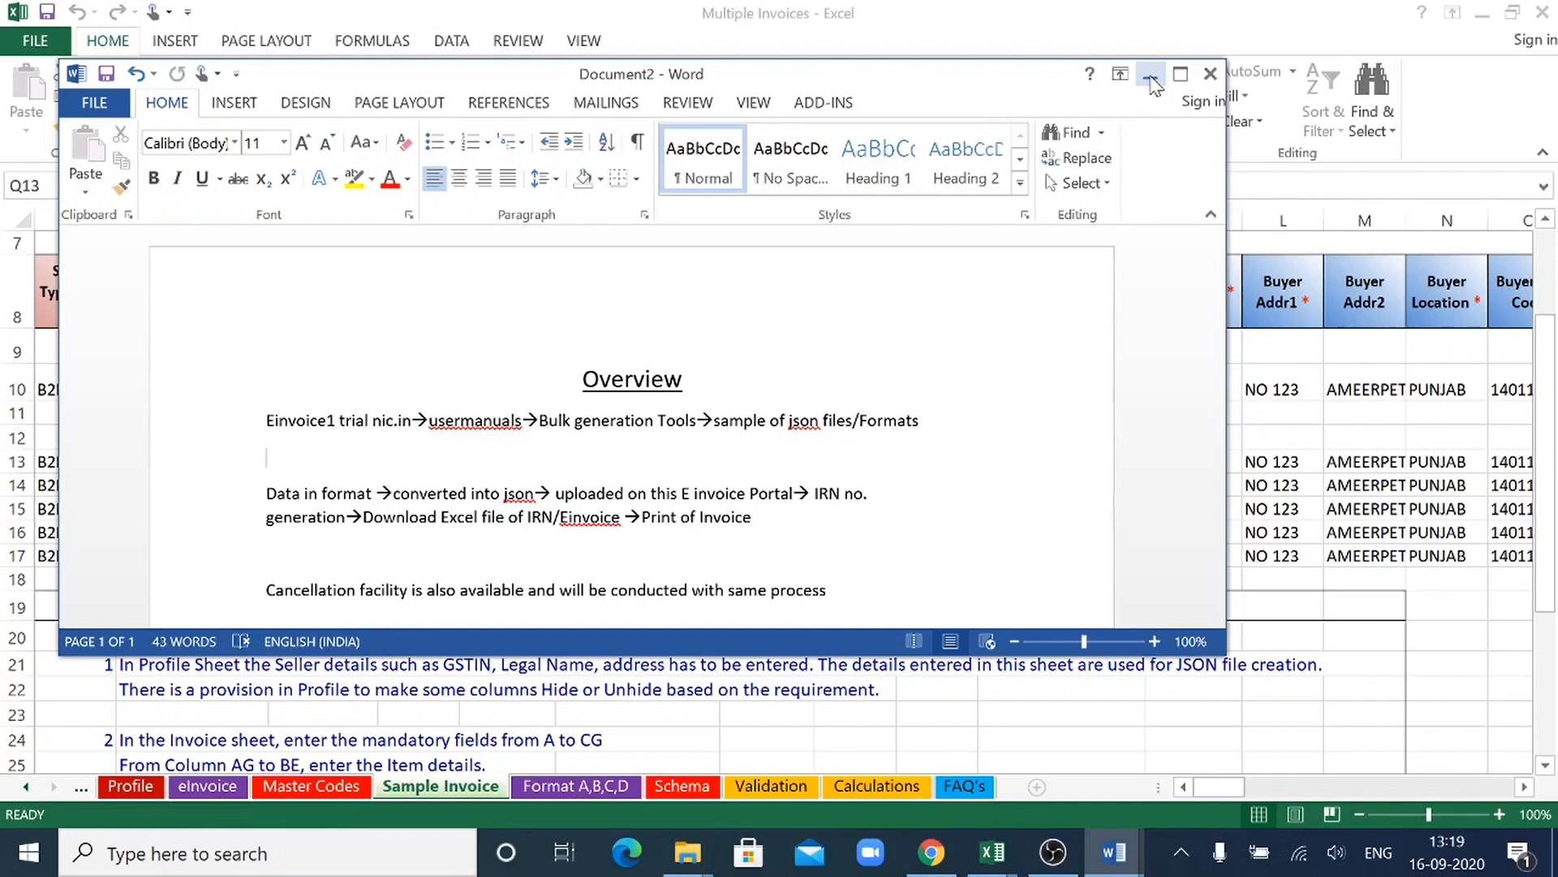
click(1152, 79)
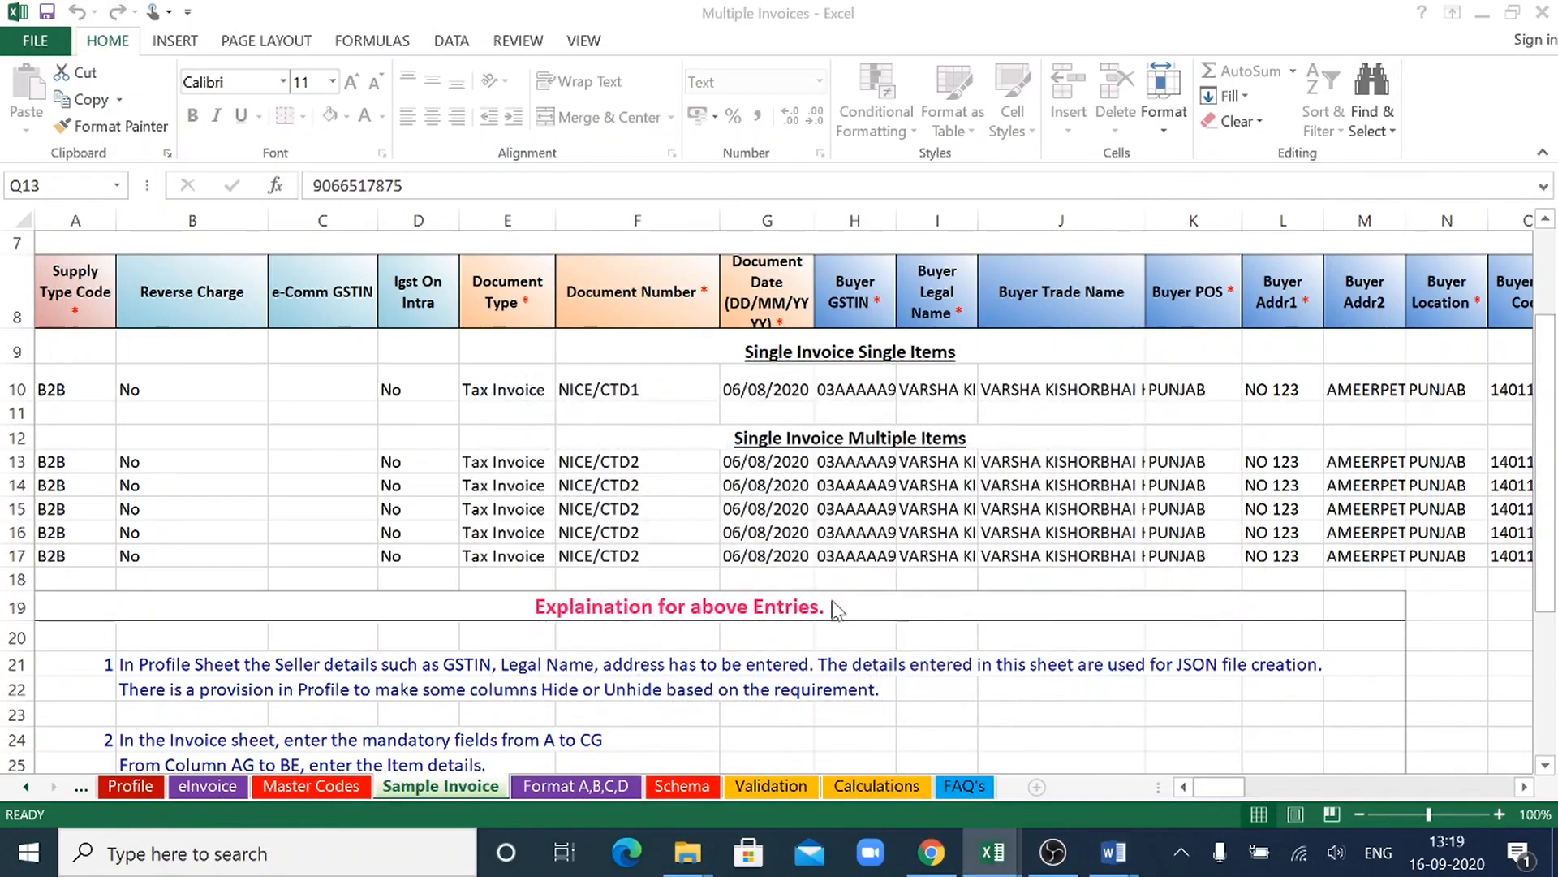
- Download the Format A JSON preparation tool from the Bulk IRN Generation page in Chrome, and return to the Multiple Invoices workbook
click(931, 852)
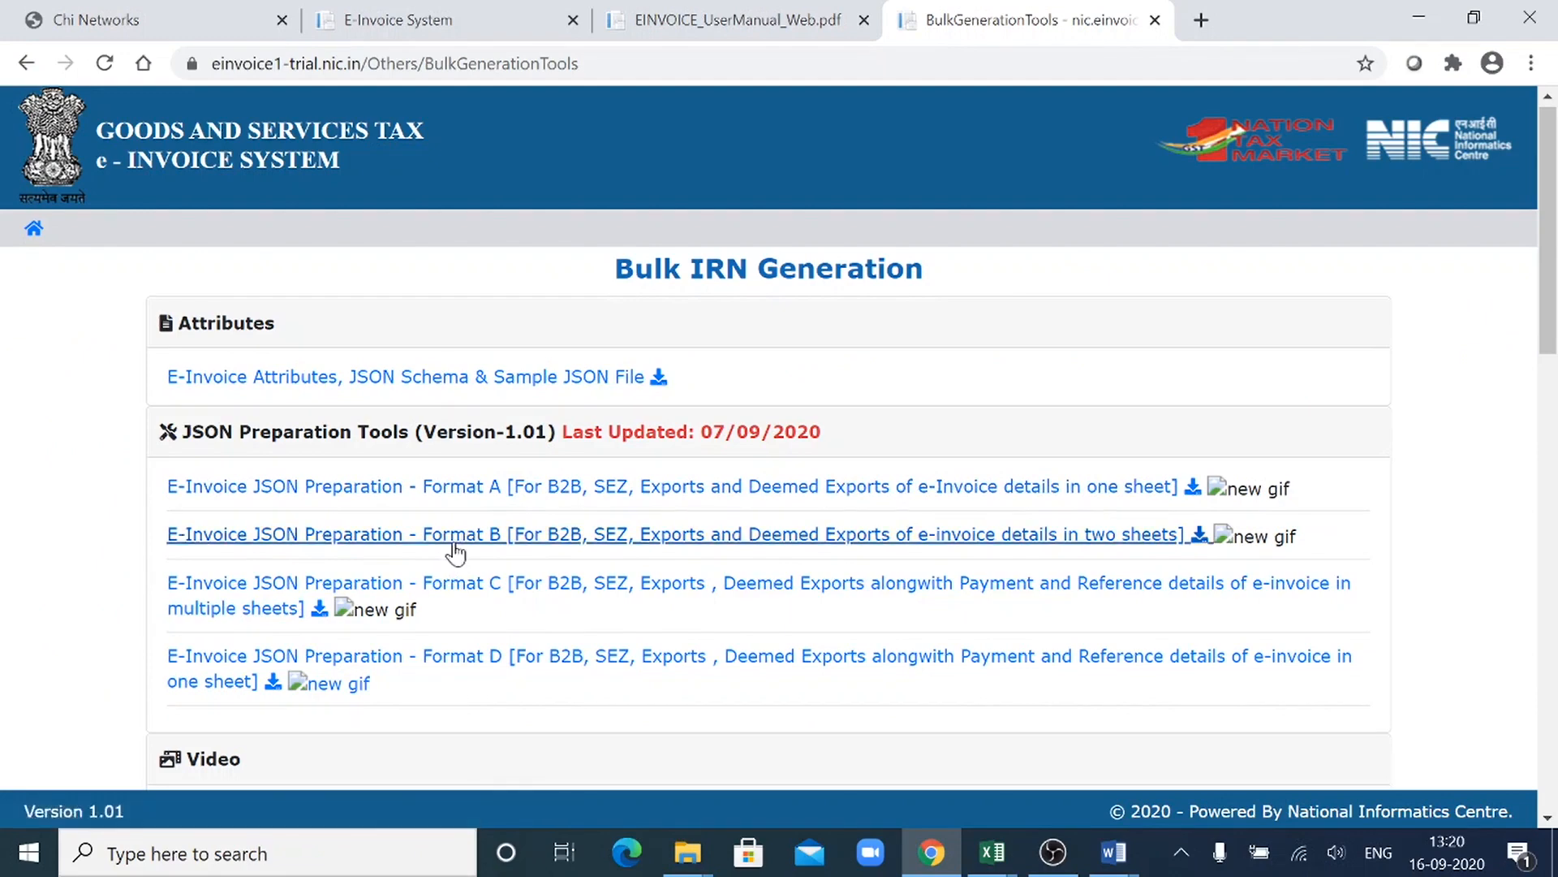
click(490, 485)
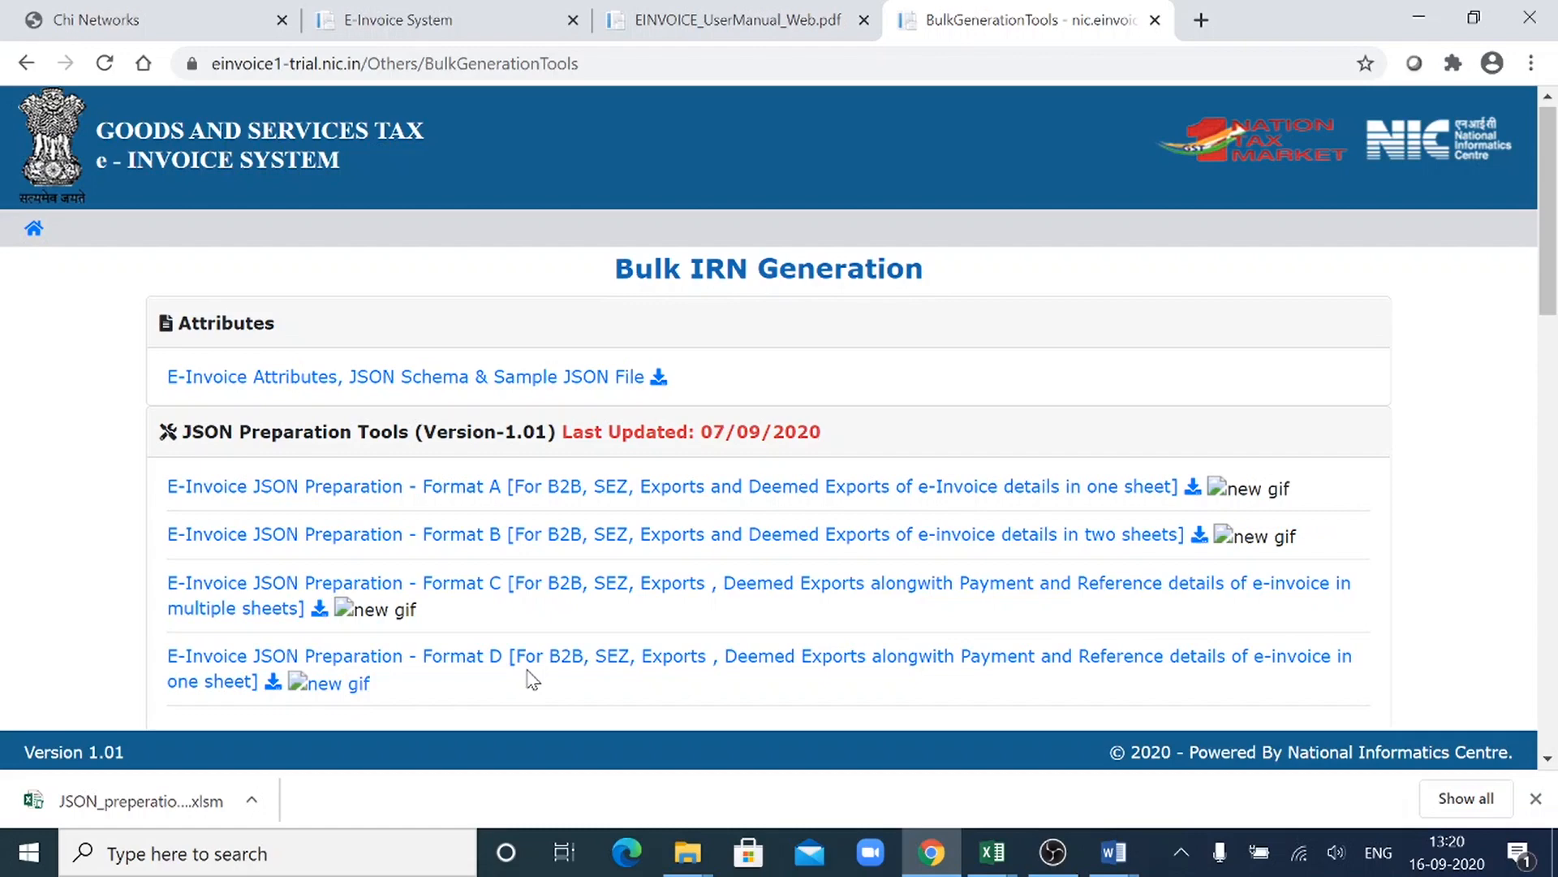
mouse_move(1009, 867)
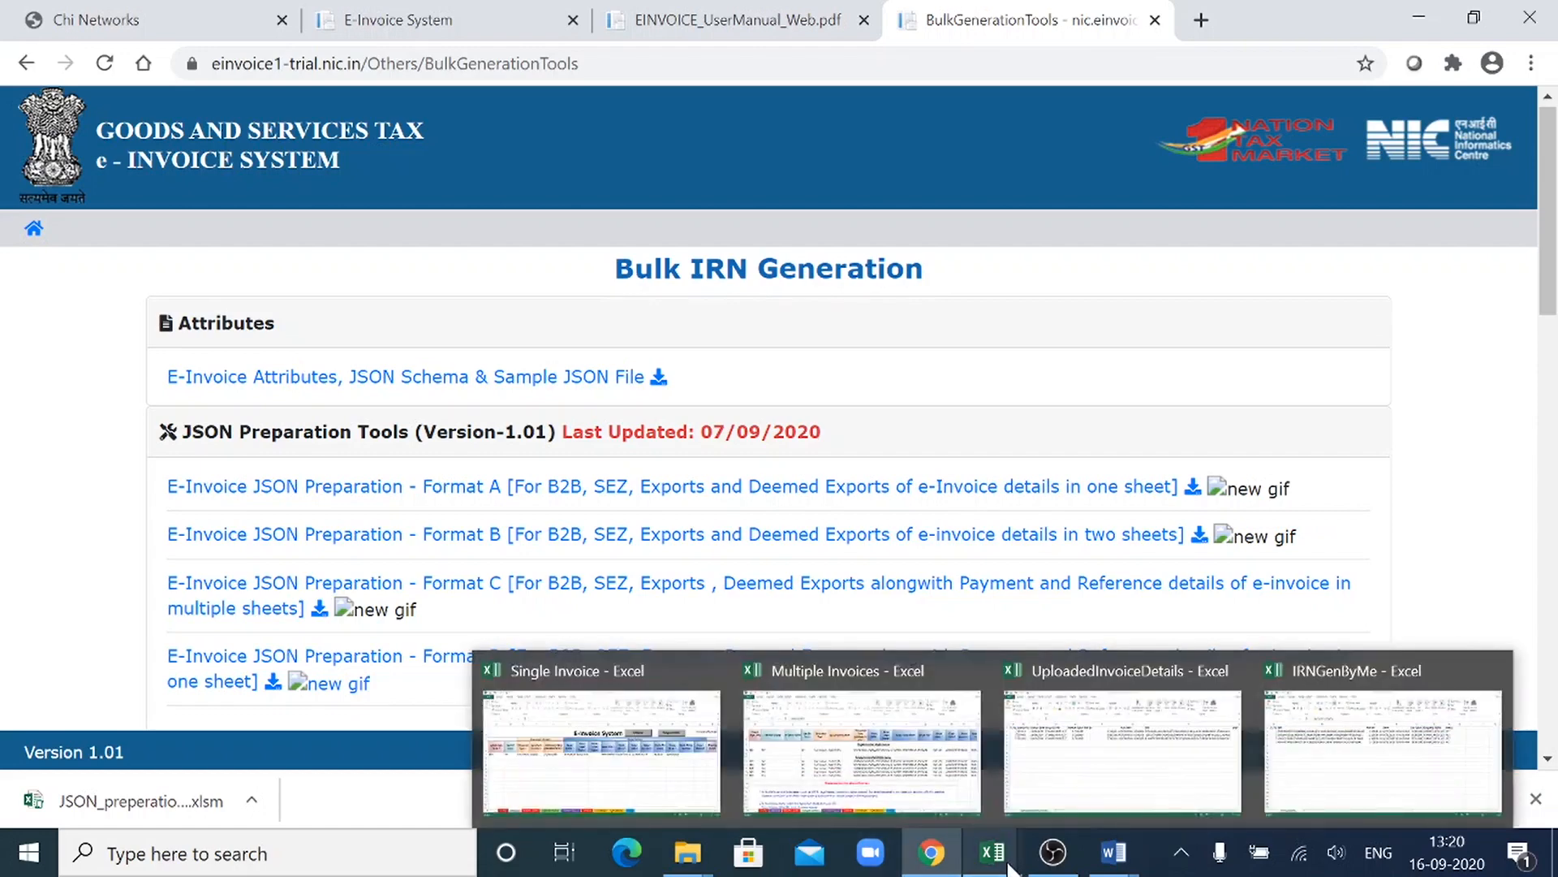
click(922, 784)
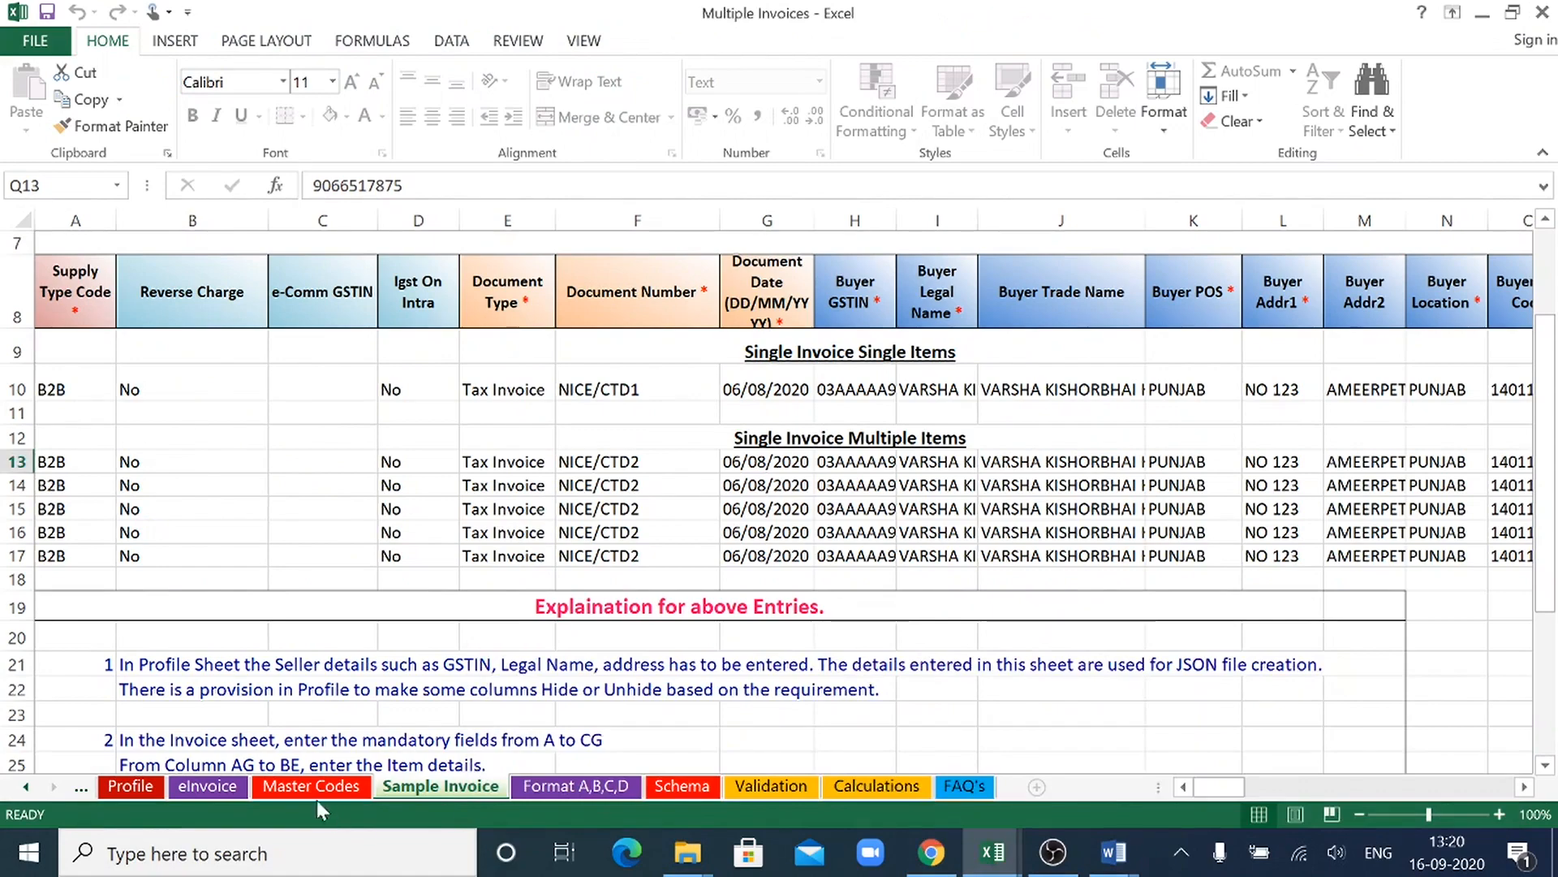
- Go to the start of the eInvoice sheet and look at the Supply Type Code choices for row 11
click(207, 786)
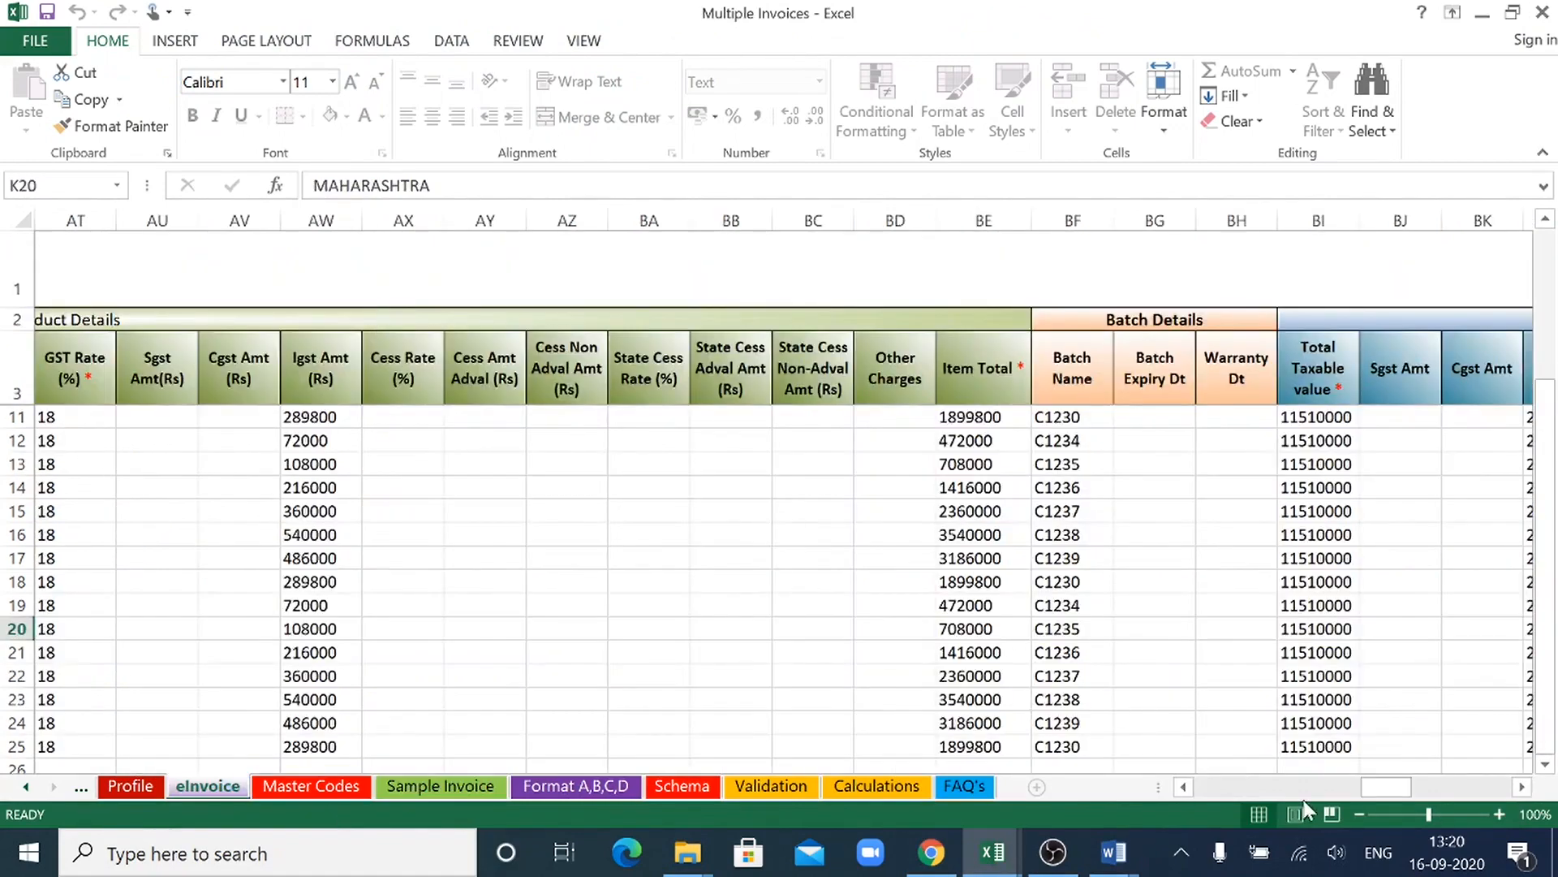
drag(1380, 787, 1054, 815)
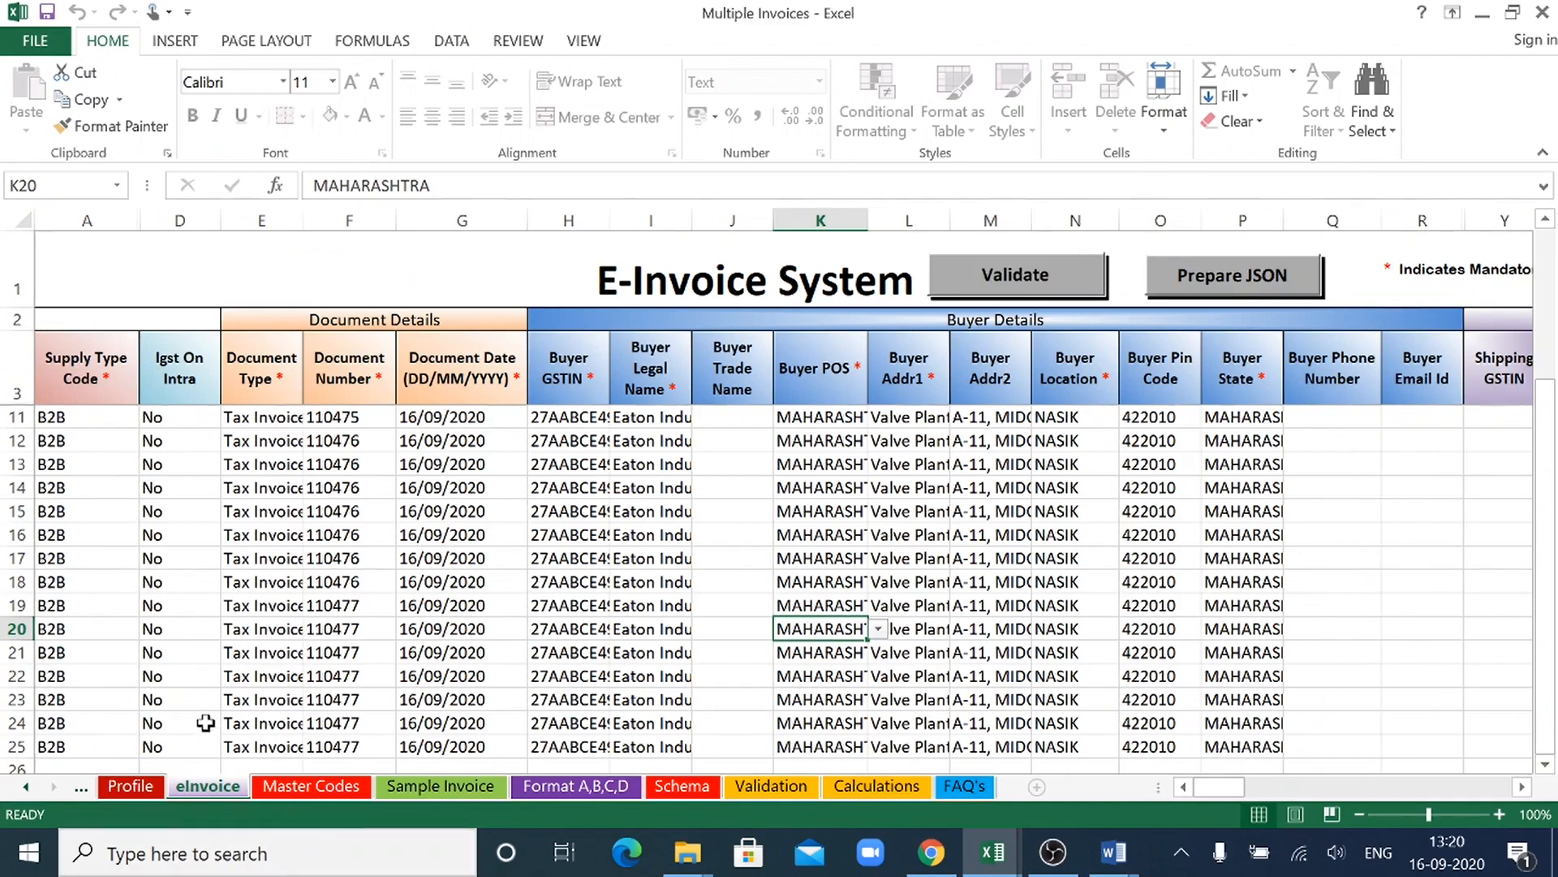
click(110, 420)
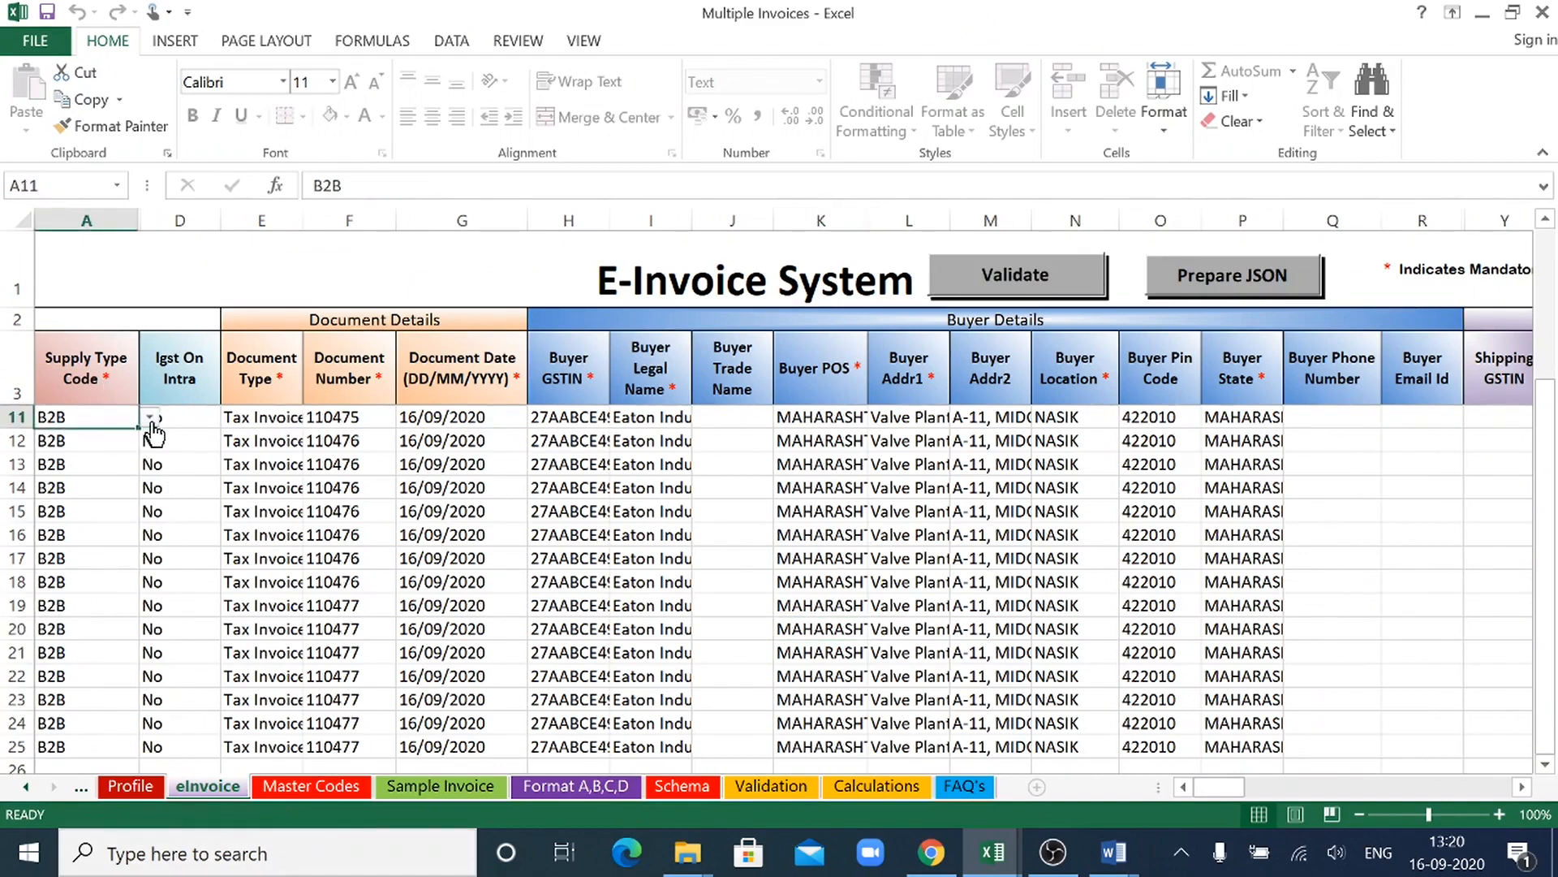
click(151, 417)
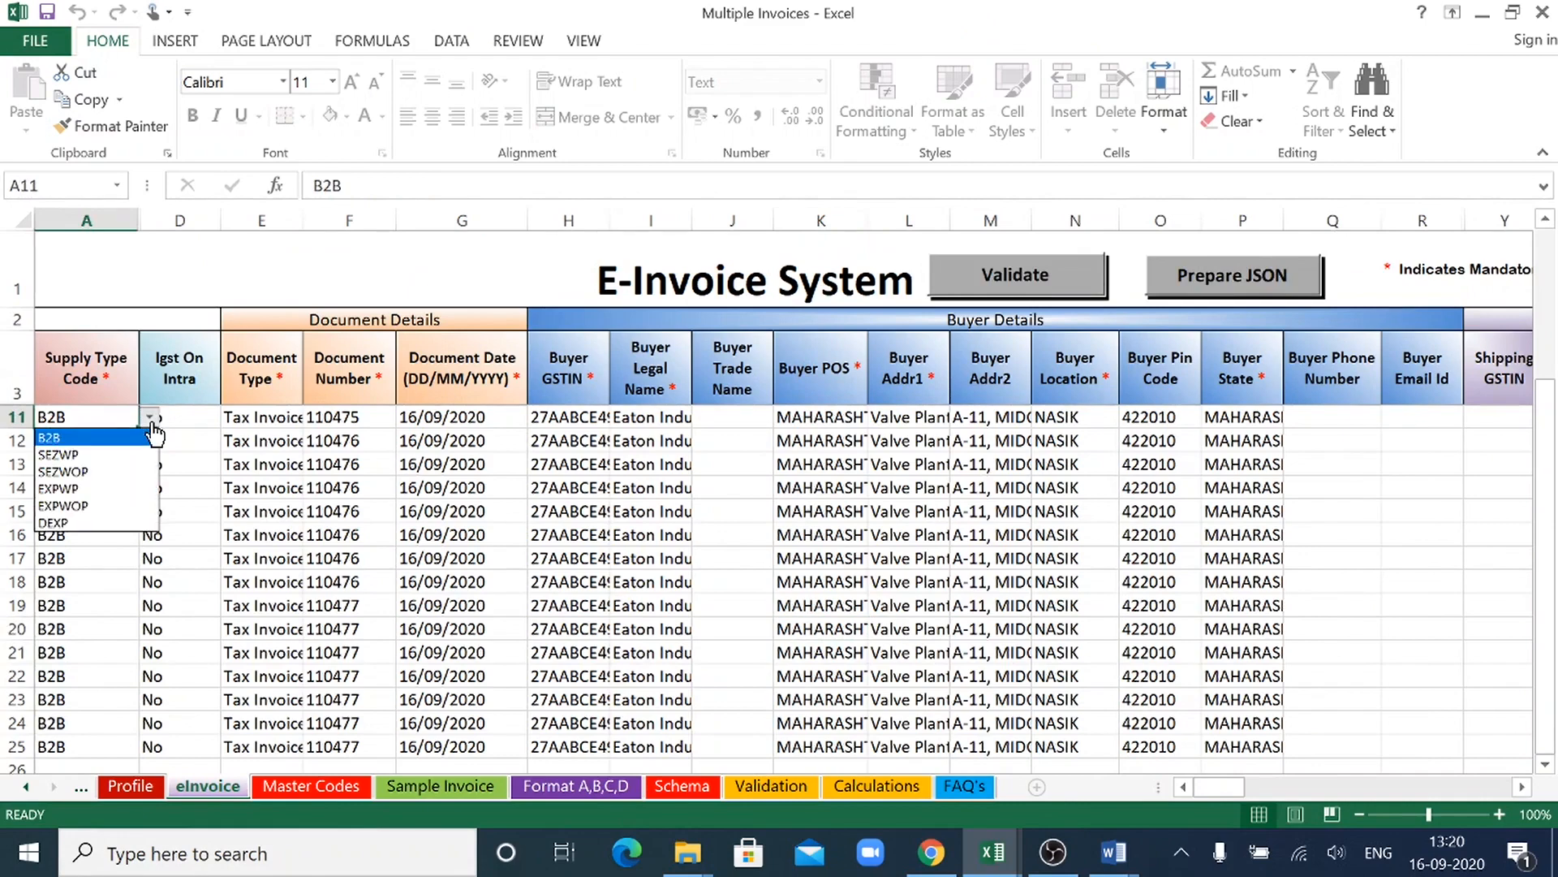
click(152, 427)
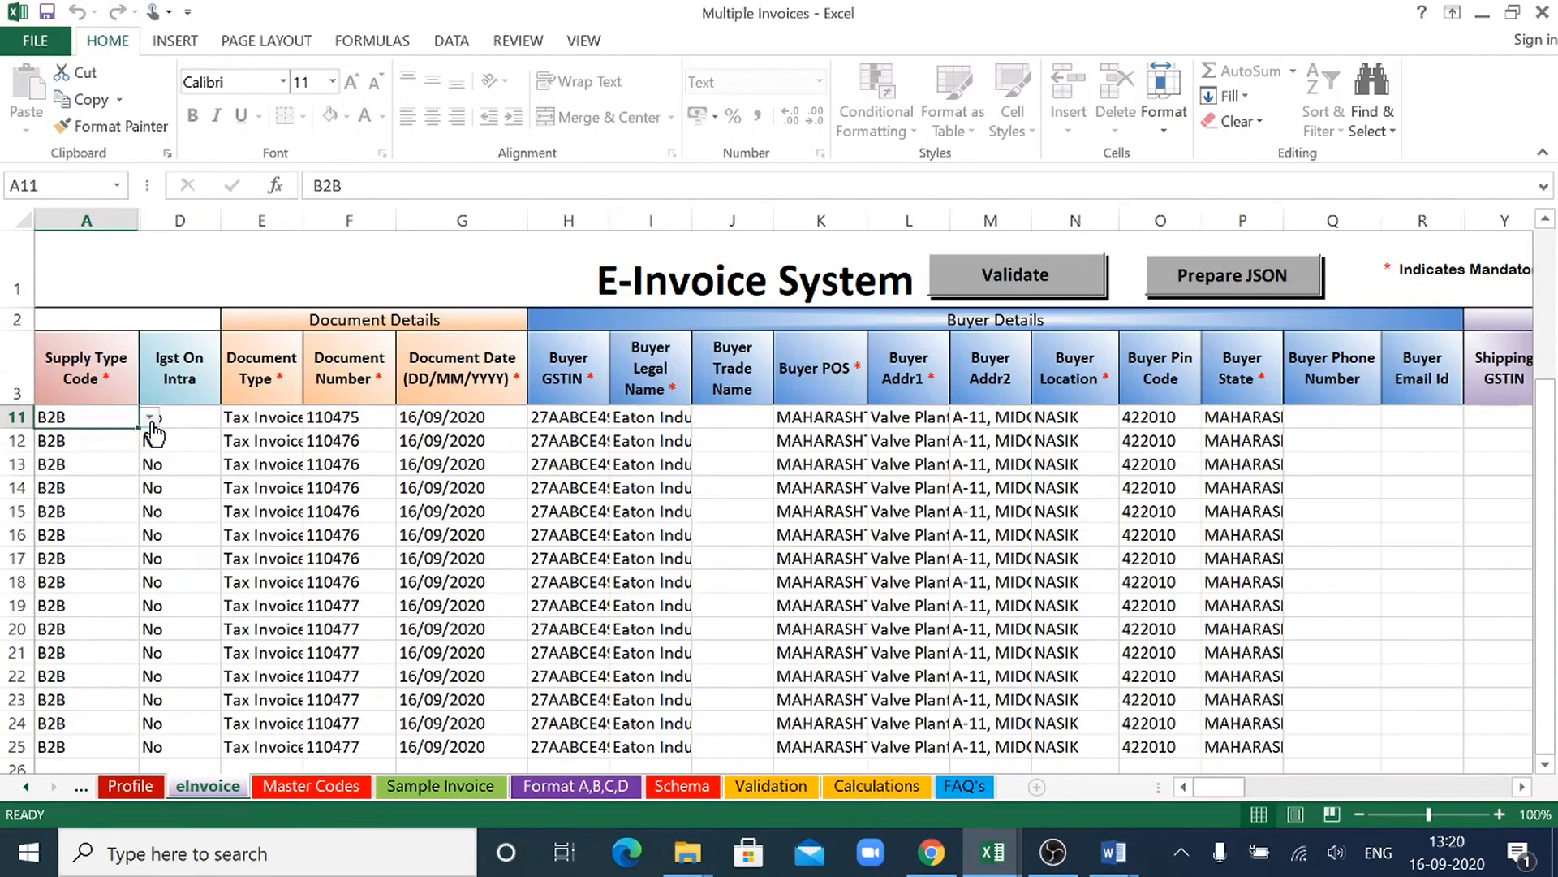
- Review the Igst On Intra and Document Details columns, including the choices available for the document type in row 12
click(207, 423)
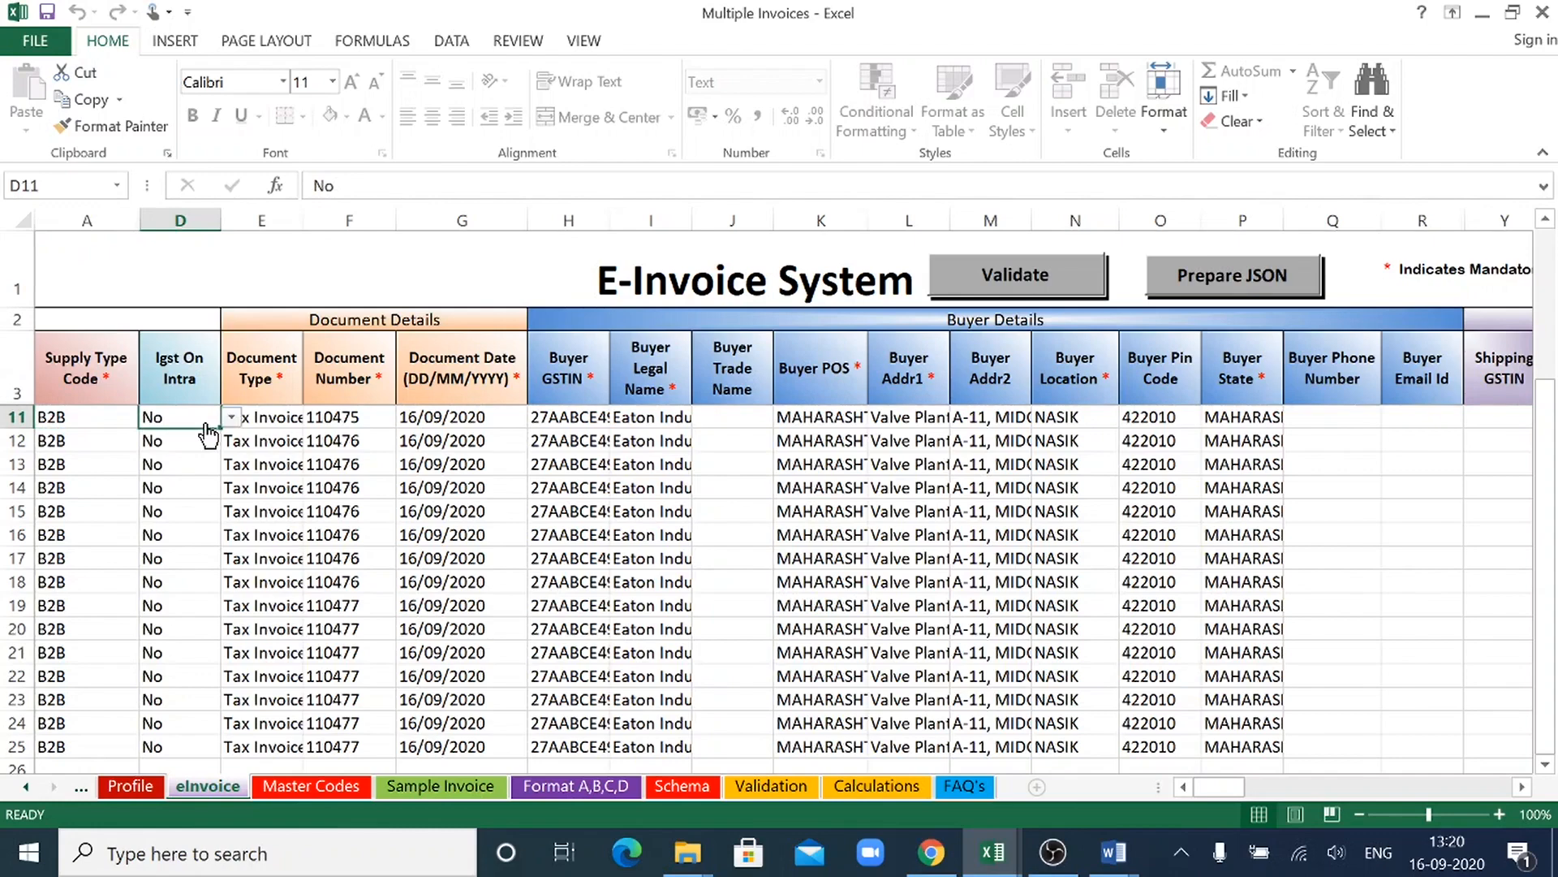
click(277, 441)
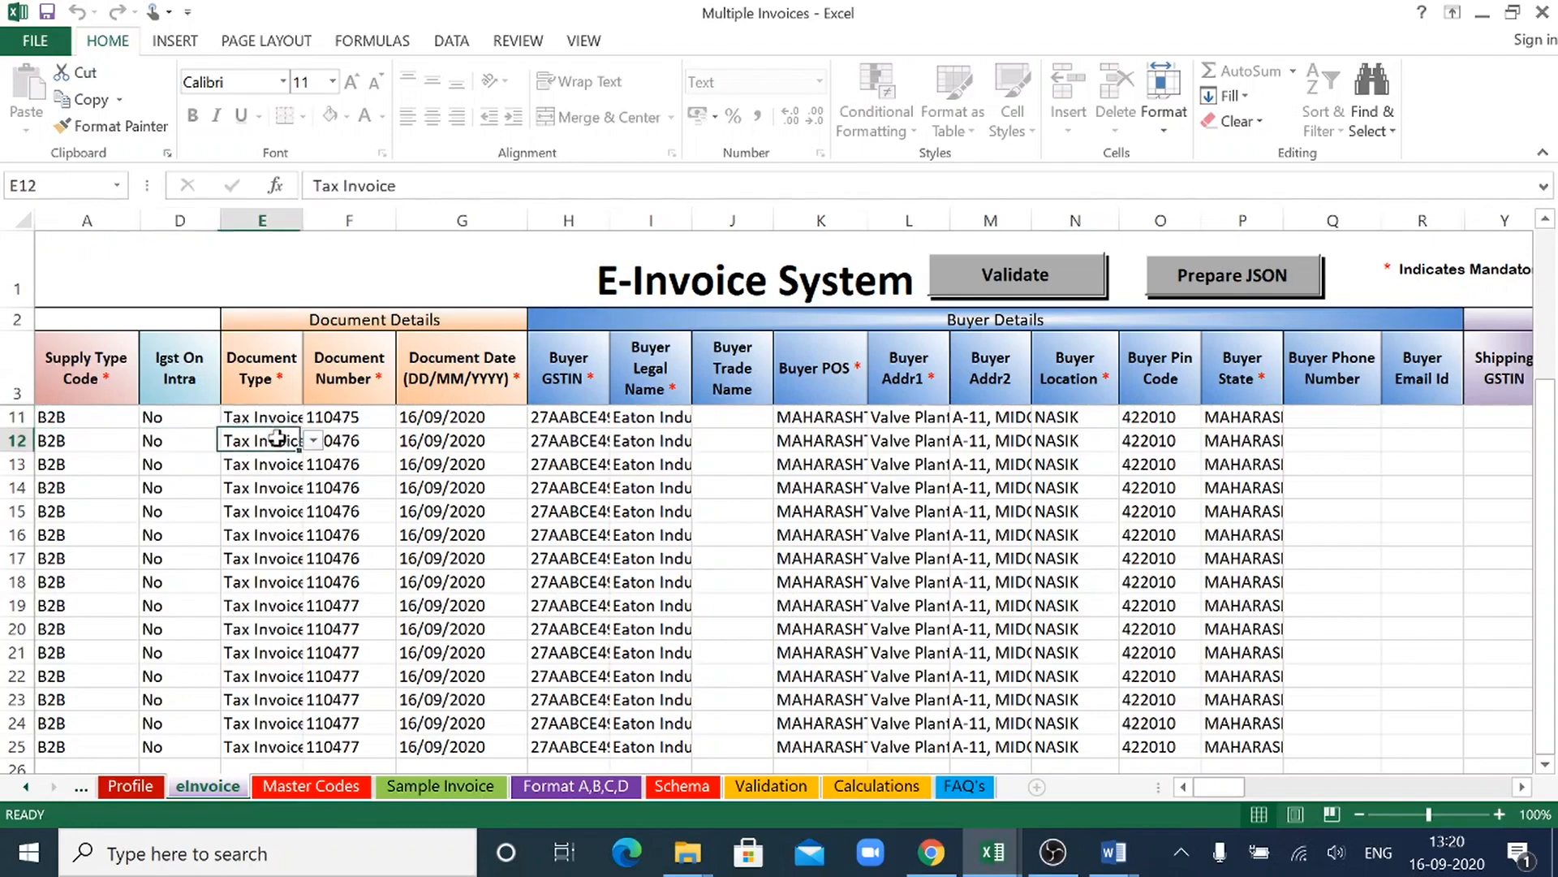
click(314, 442)
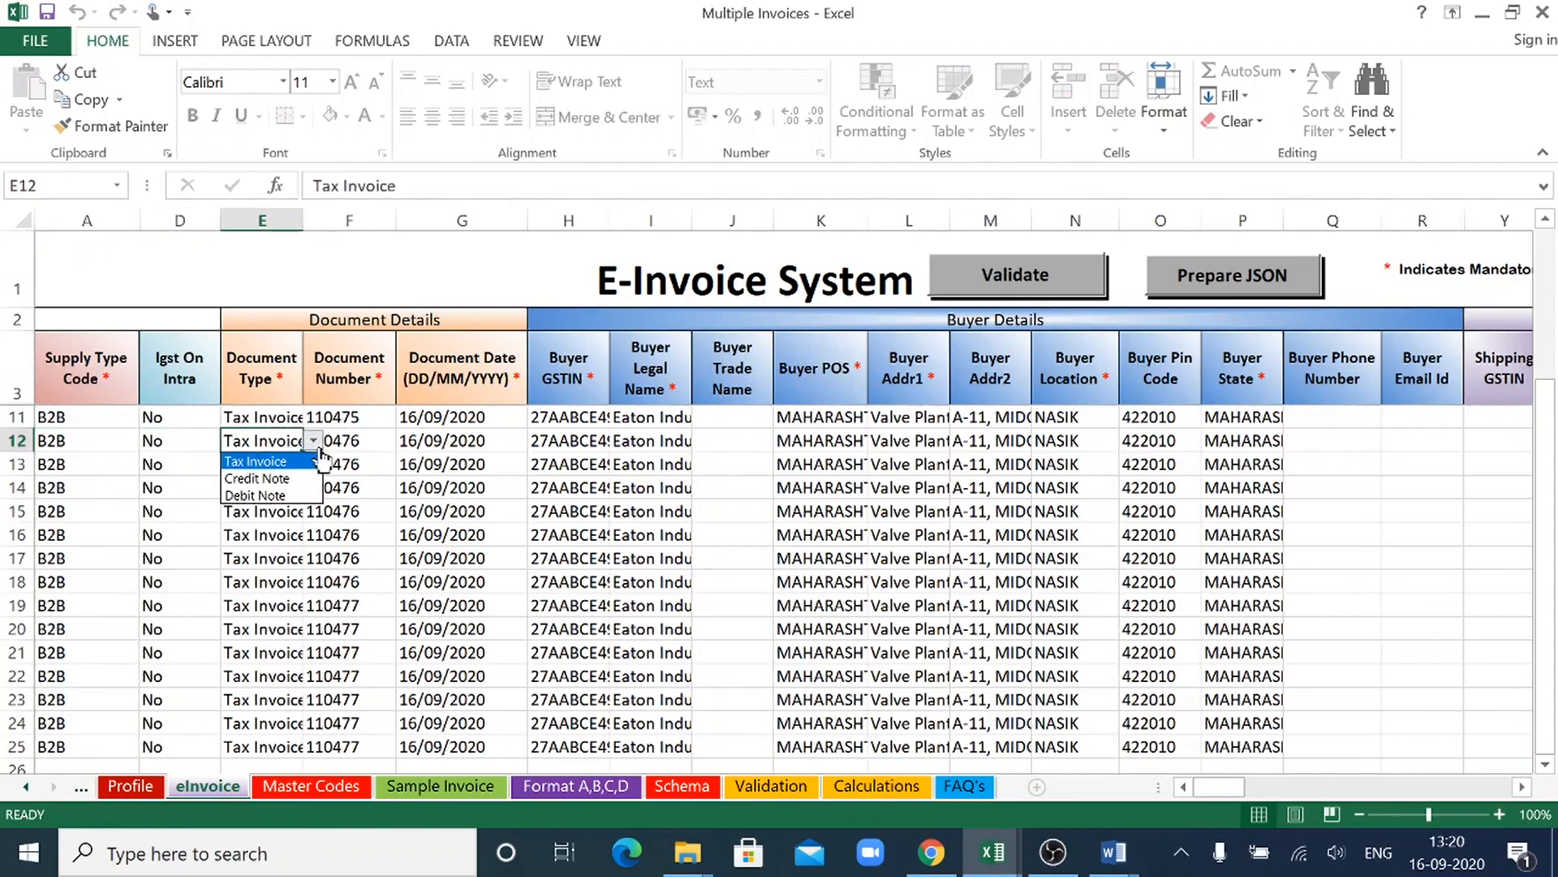
click(321, 451)
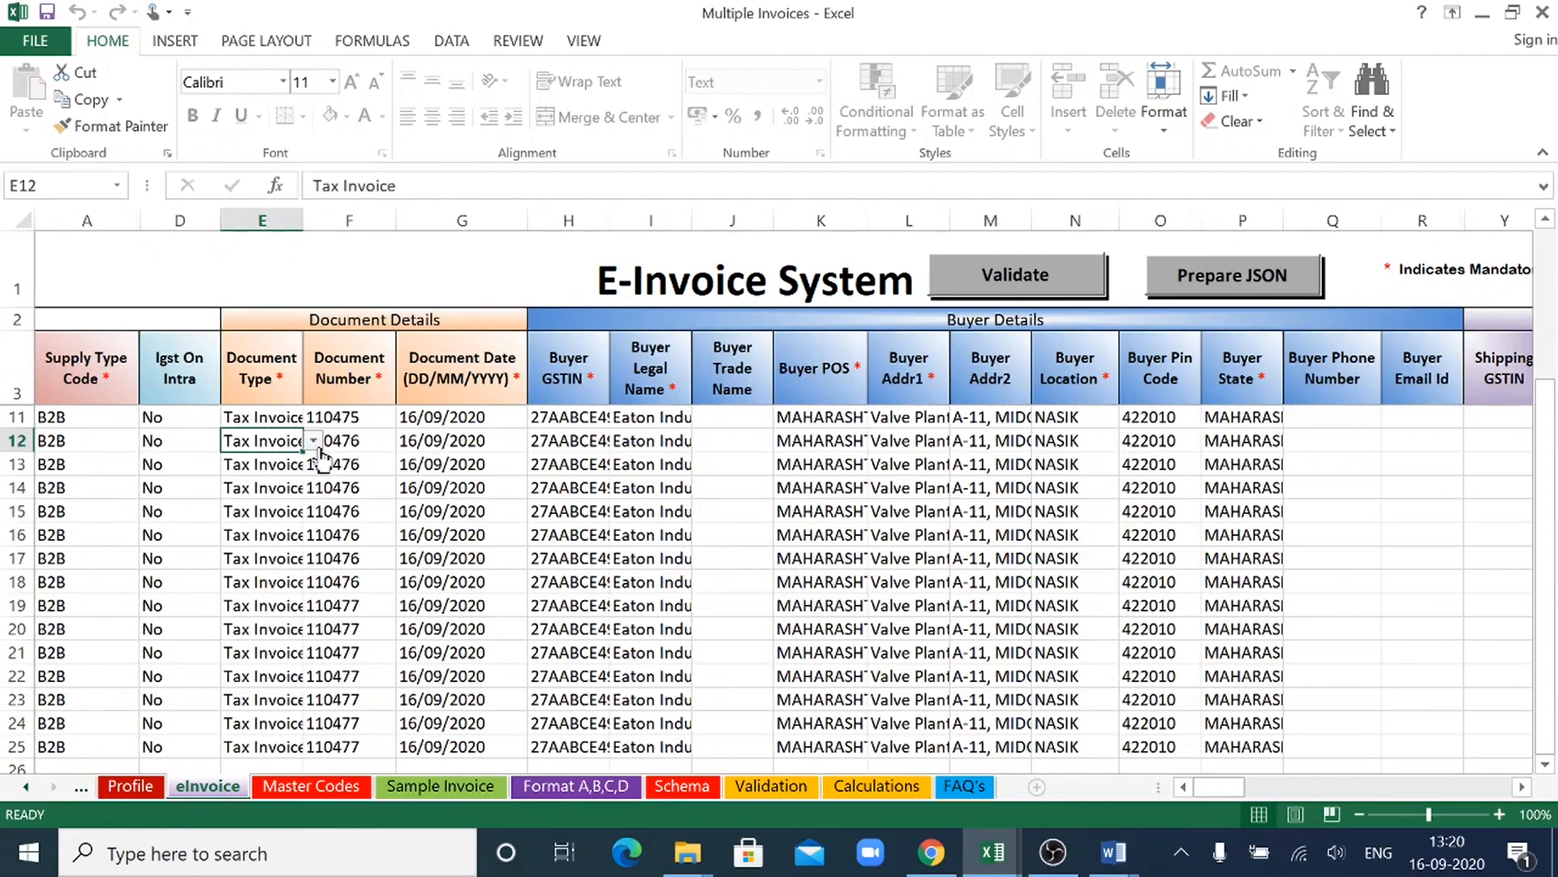
click(388, 445)
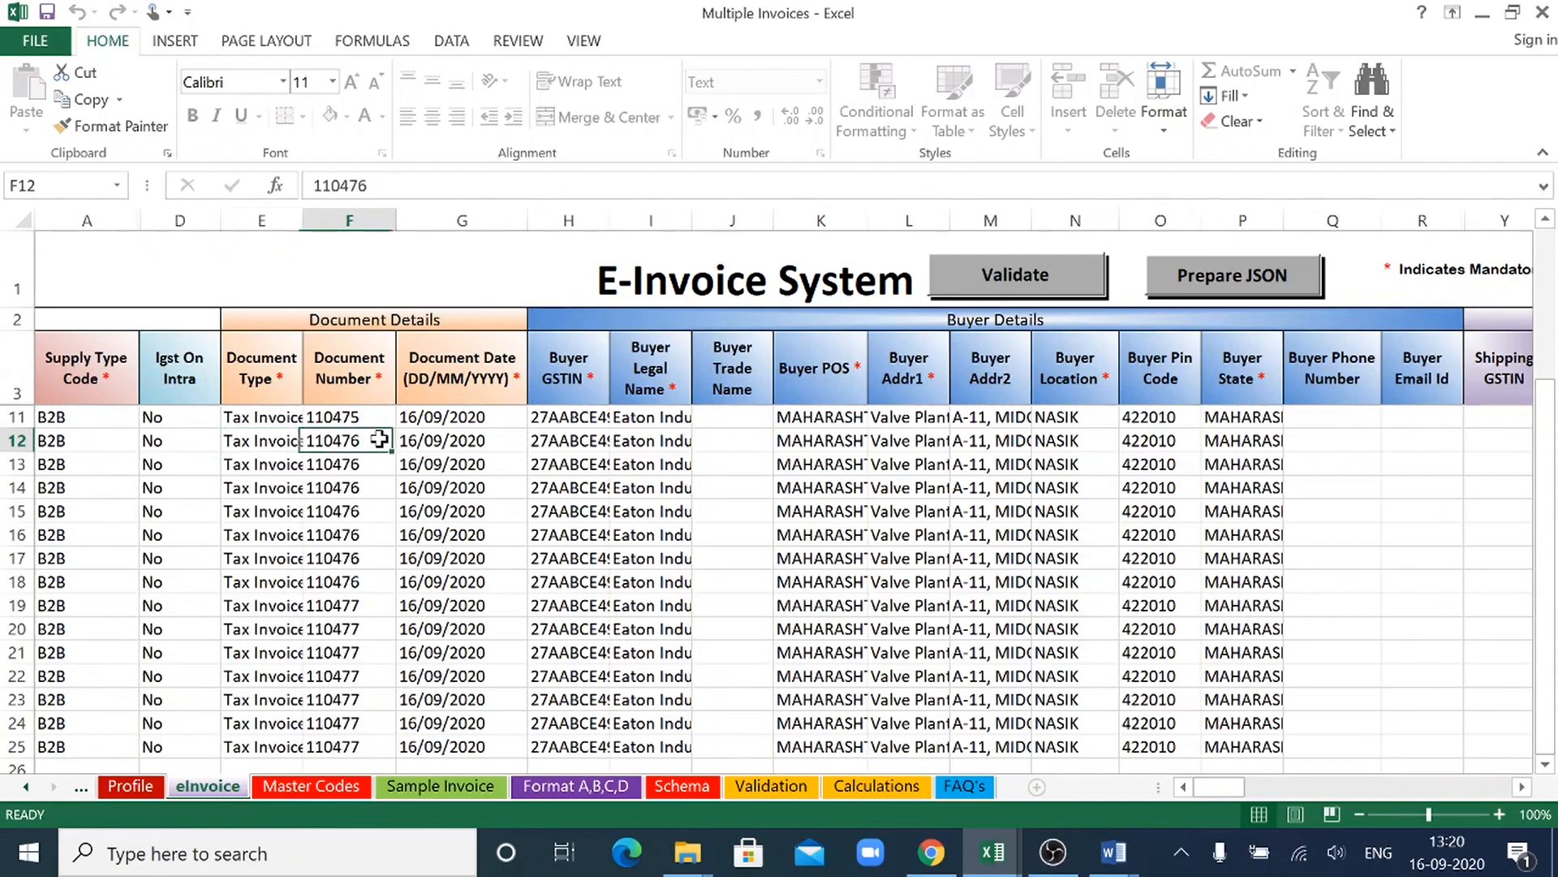
click(482, 439)
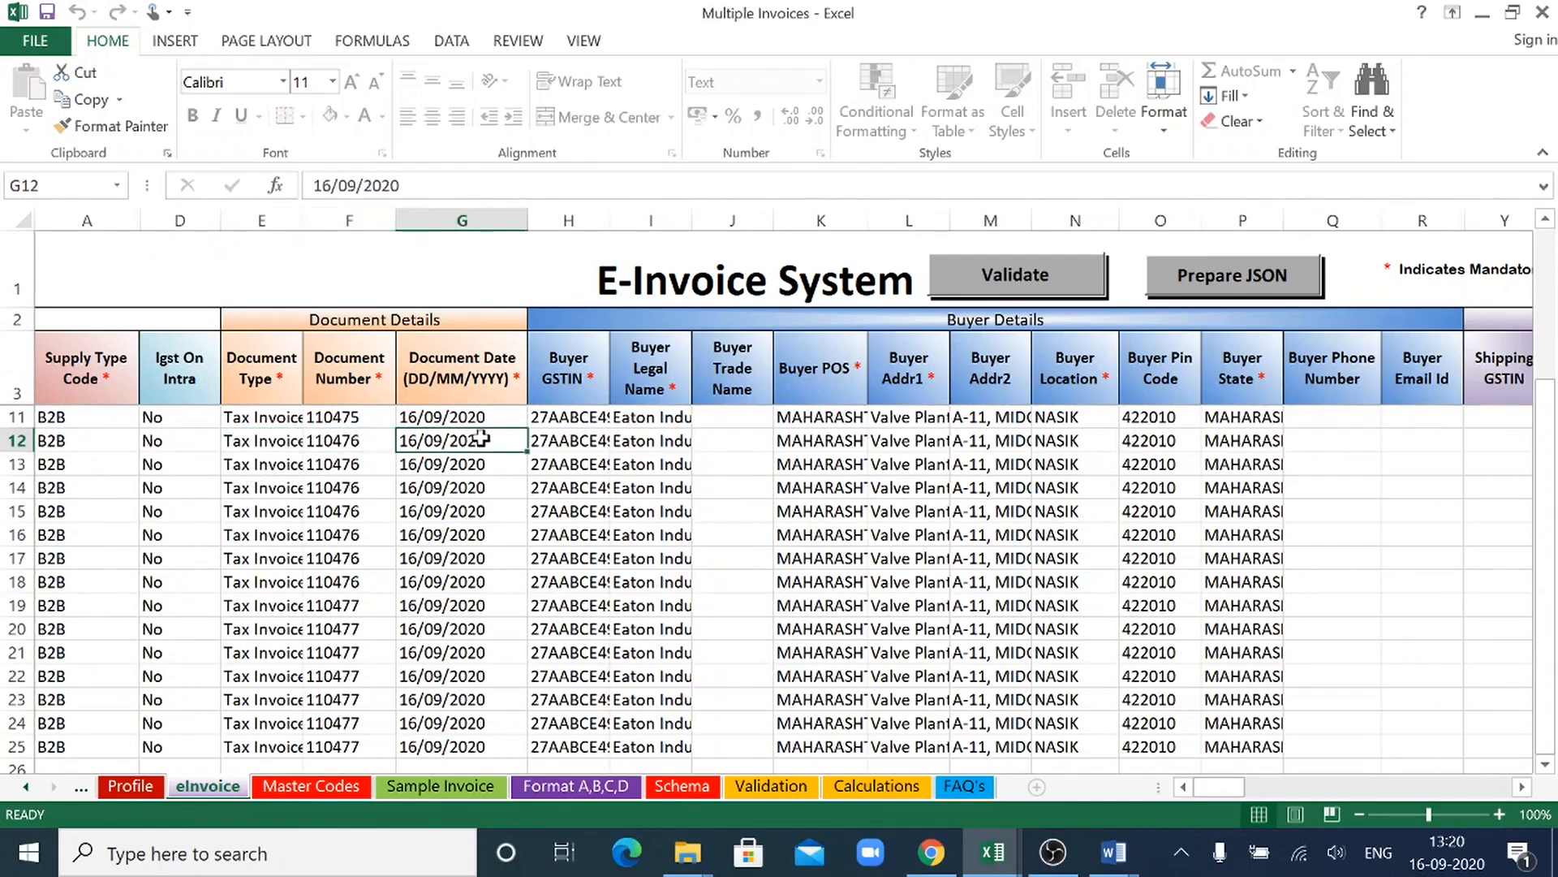
- Review the Buyer Details and Shipping Details columns along row 12, from the buyer GSTIN to the shipping pin code
click(568, 444)
click(674, 442)
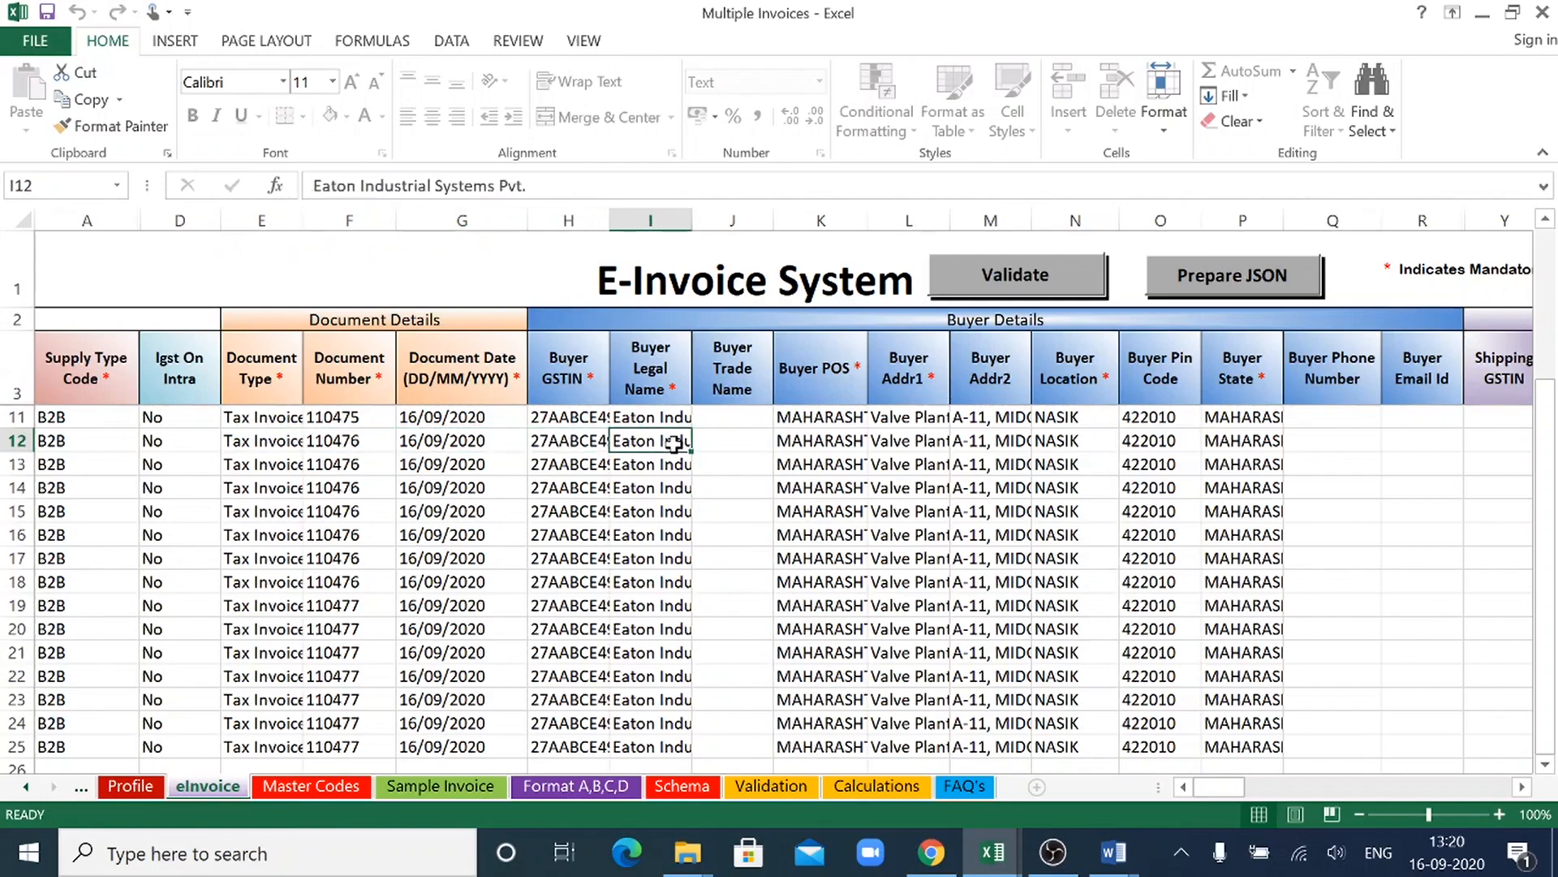
click(862, 443)
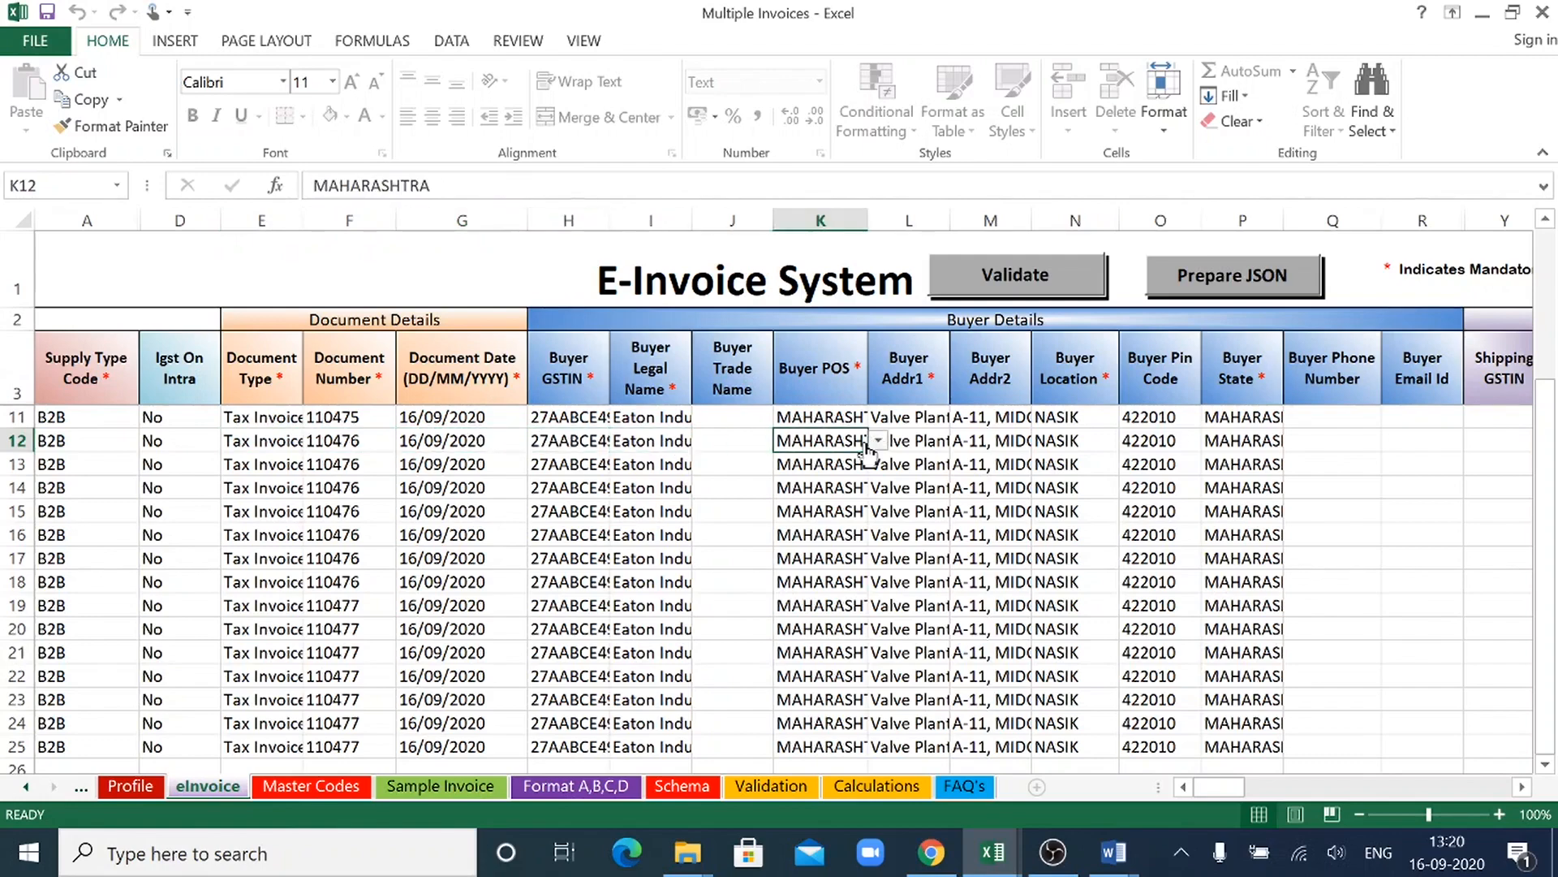
click(942, 439)
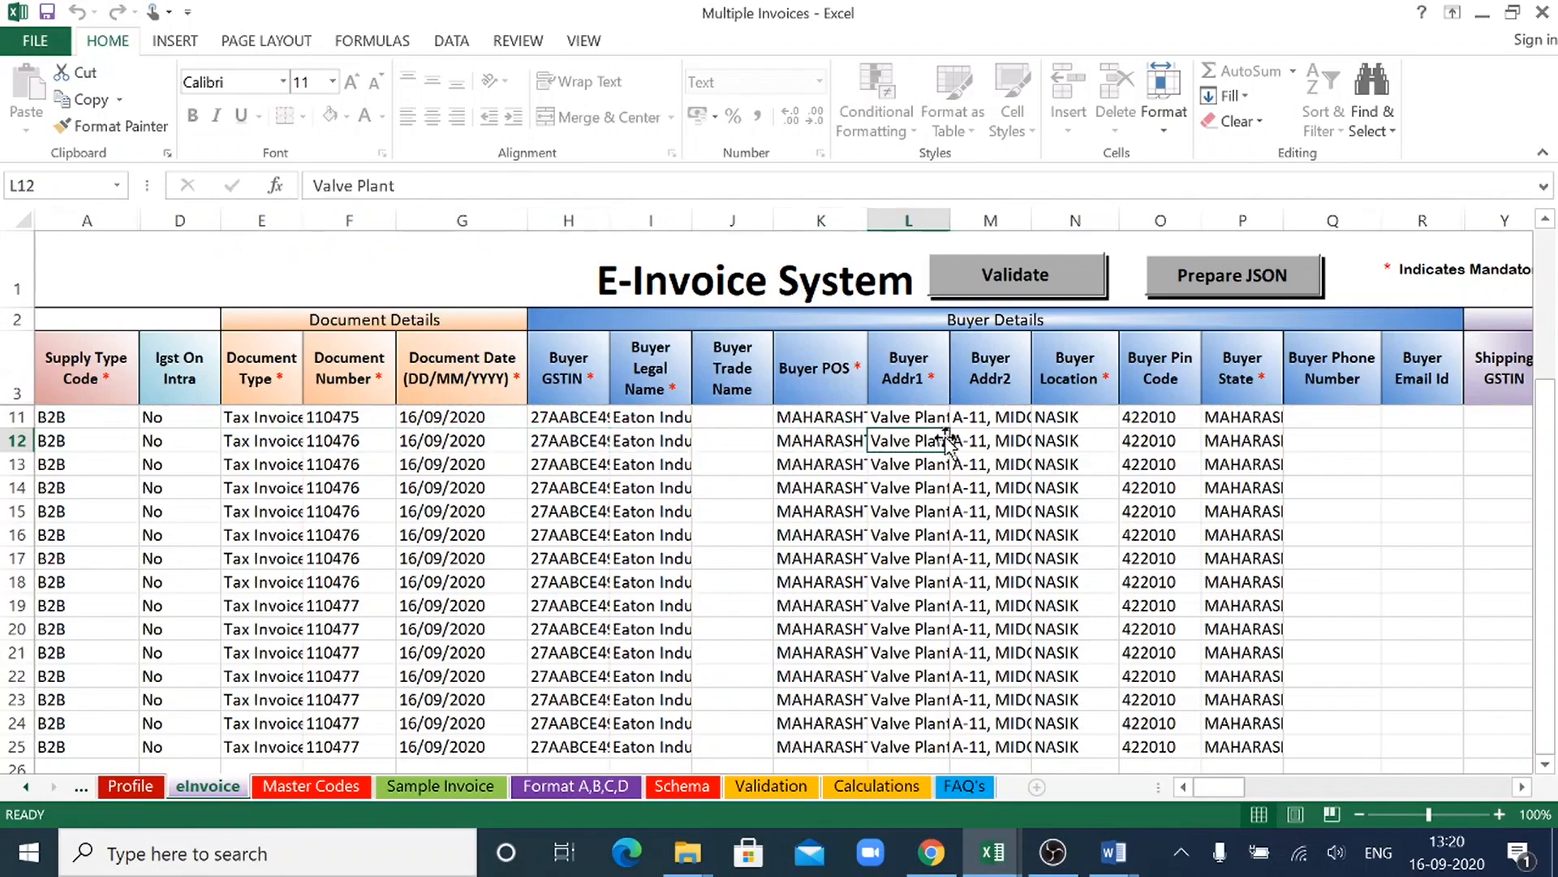
click(1018, 443)
click(1178, 443)
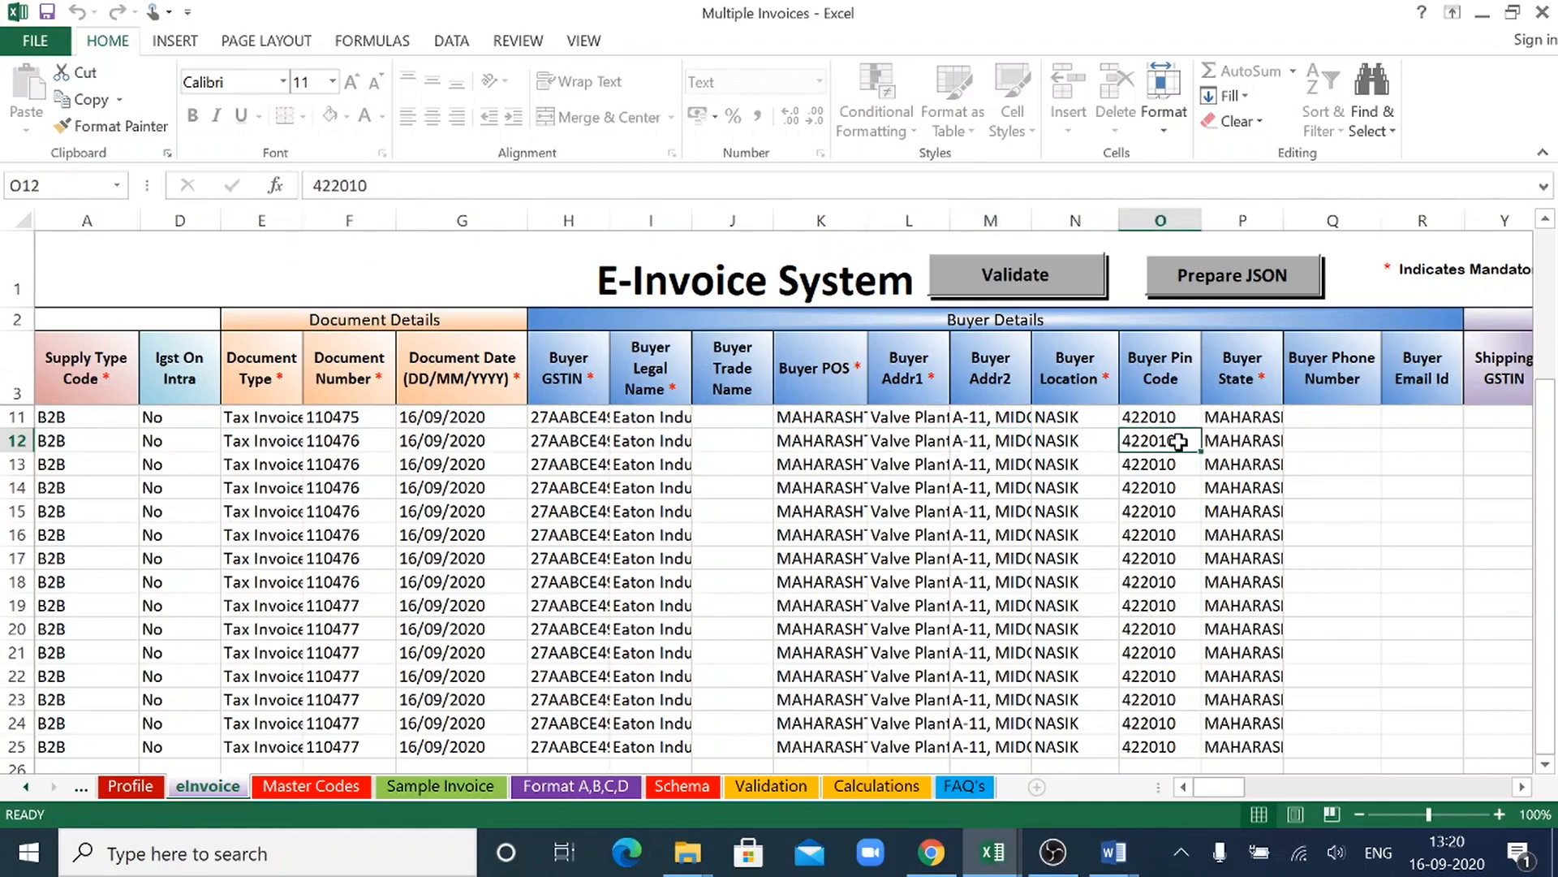
key(Right)
key(Right)
key(Right)
key(Right)
key(Right)
key(Right)
key(Right)
key(Right)
key(Right)
key(Right)
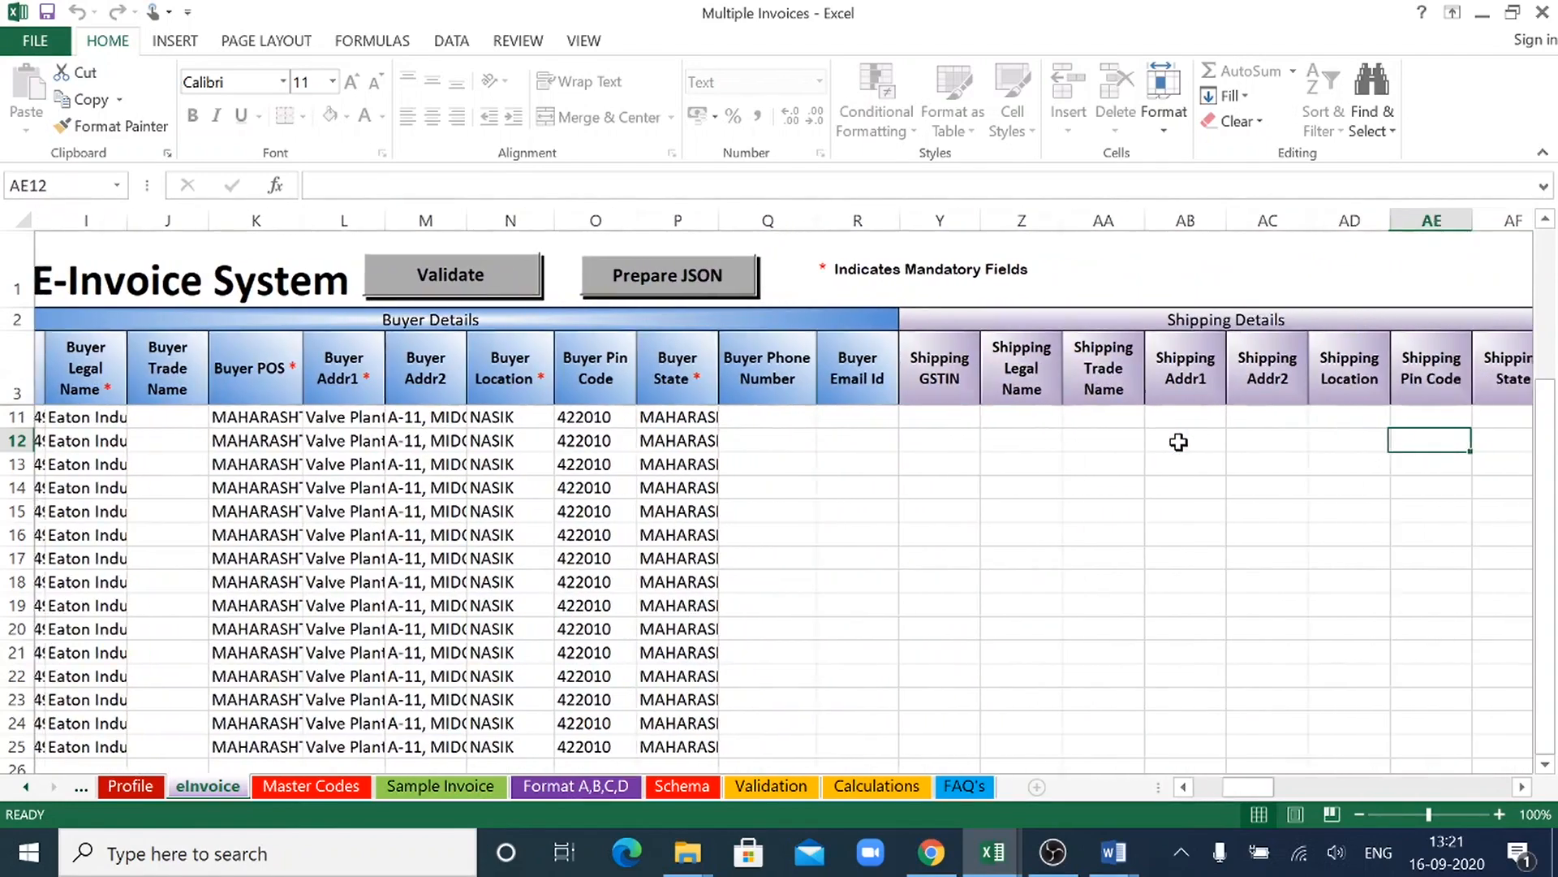
- Review the Product Details columns along row 12, through HSN code, quantity, unit price and tax amounts to the item total
key(Right)
key(Right)
key(Right)
key(Right)
key(Right)
key(Right)
key(Right)
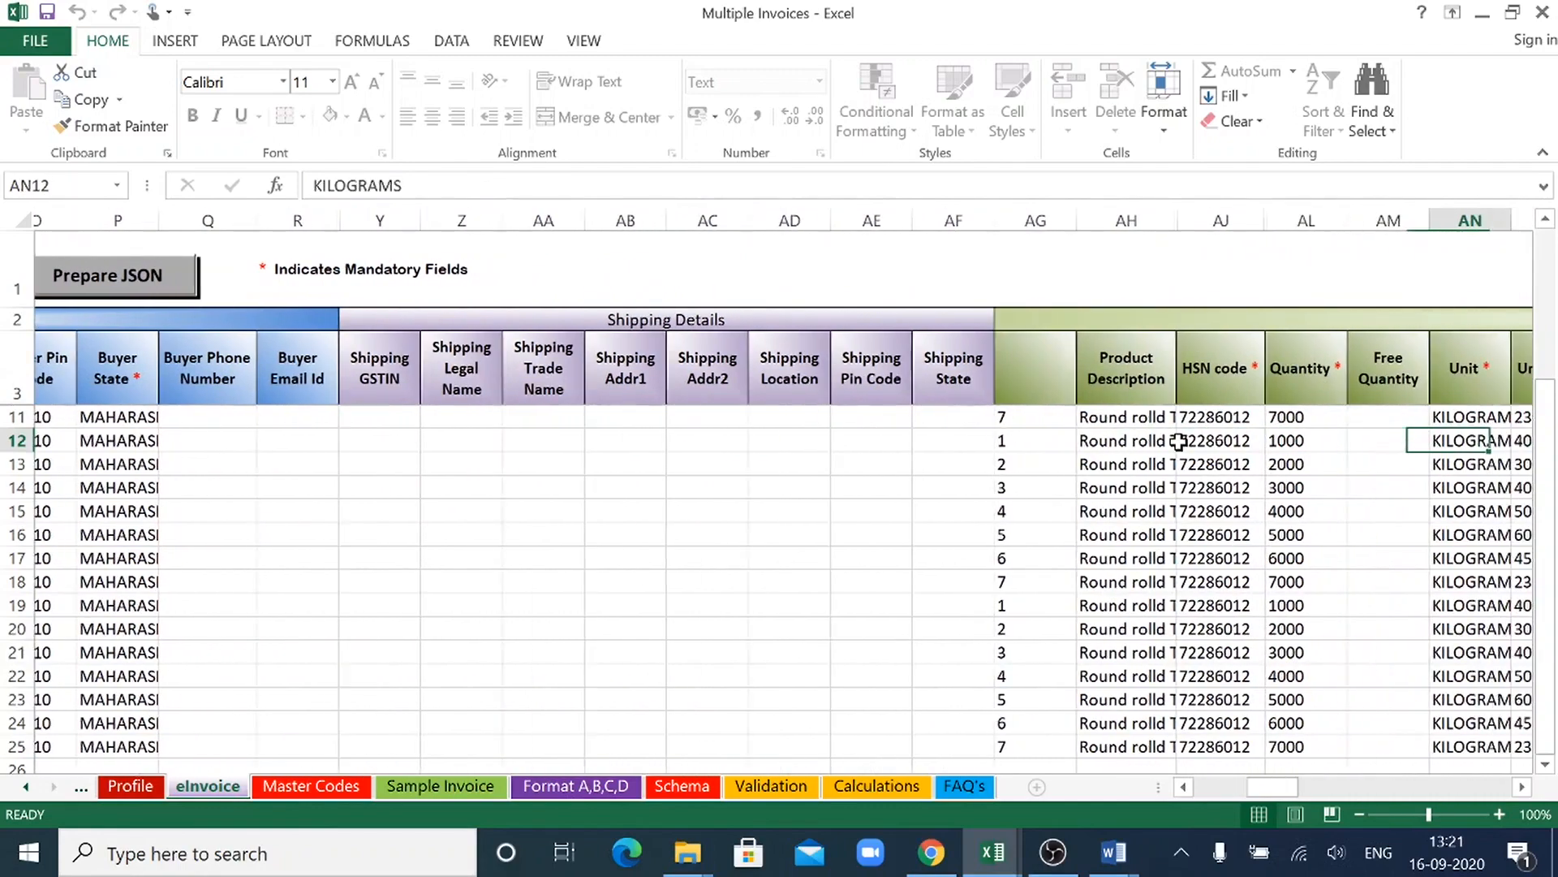
key(Right)
key(Right)
key(Right)
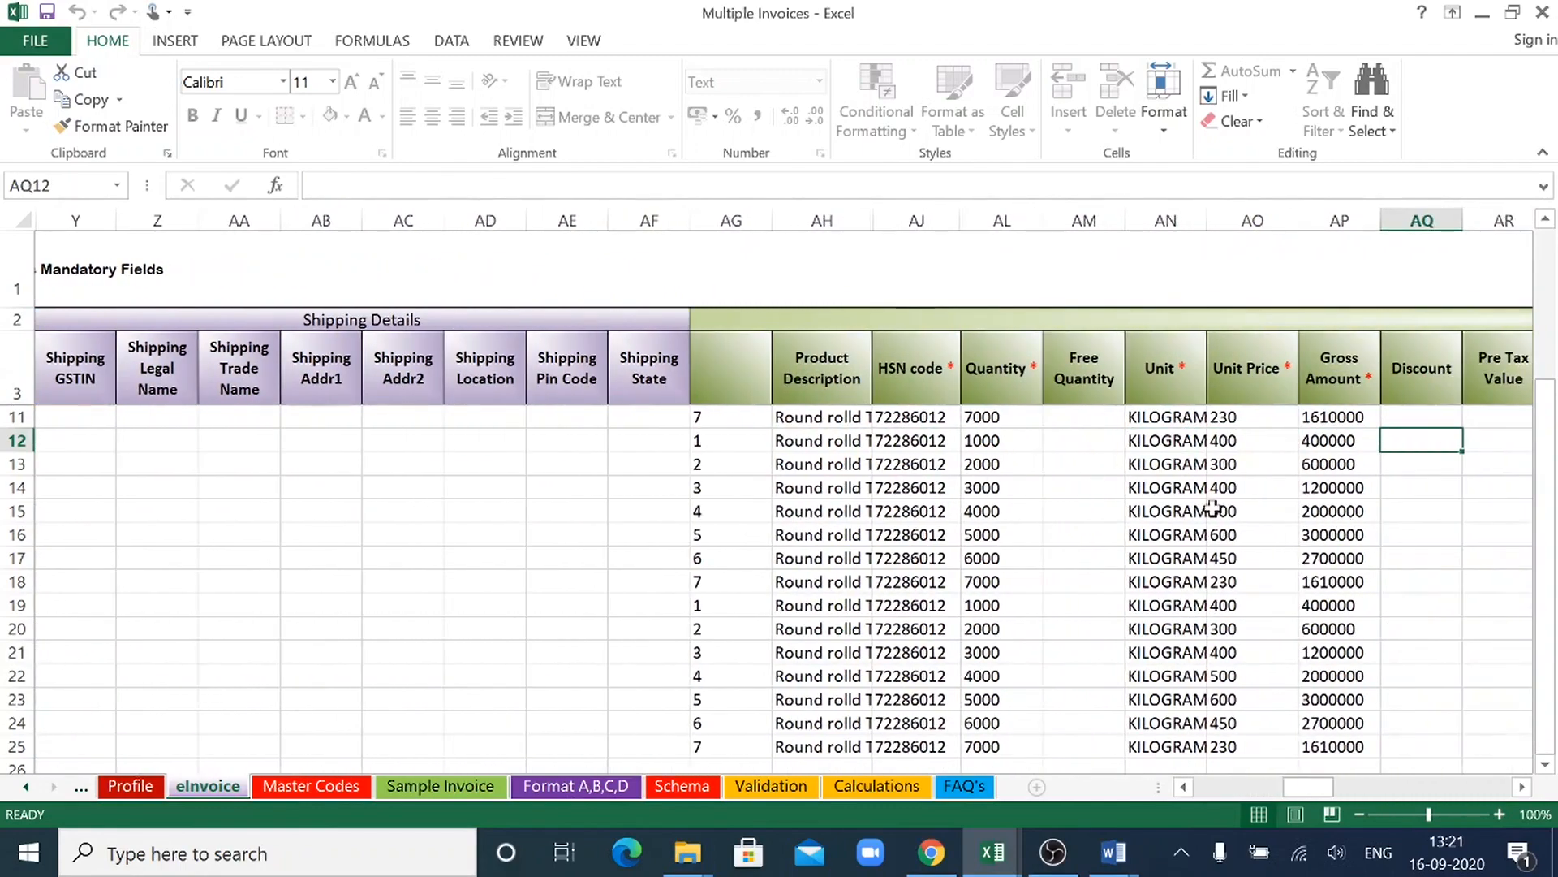
key(Right)
key(Right)
key(Right)
key(Right)
key(Right)
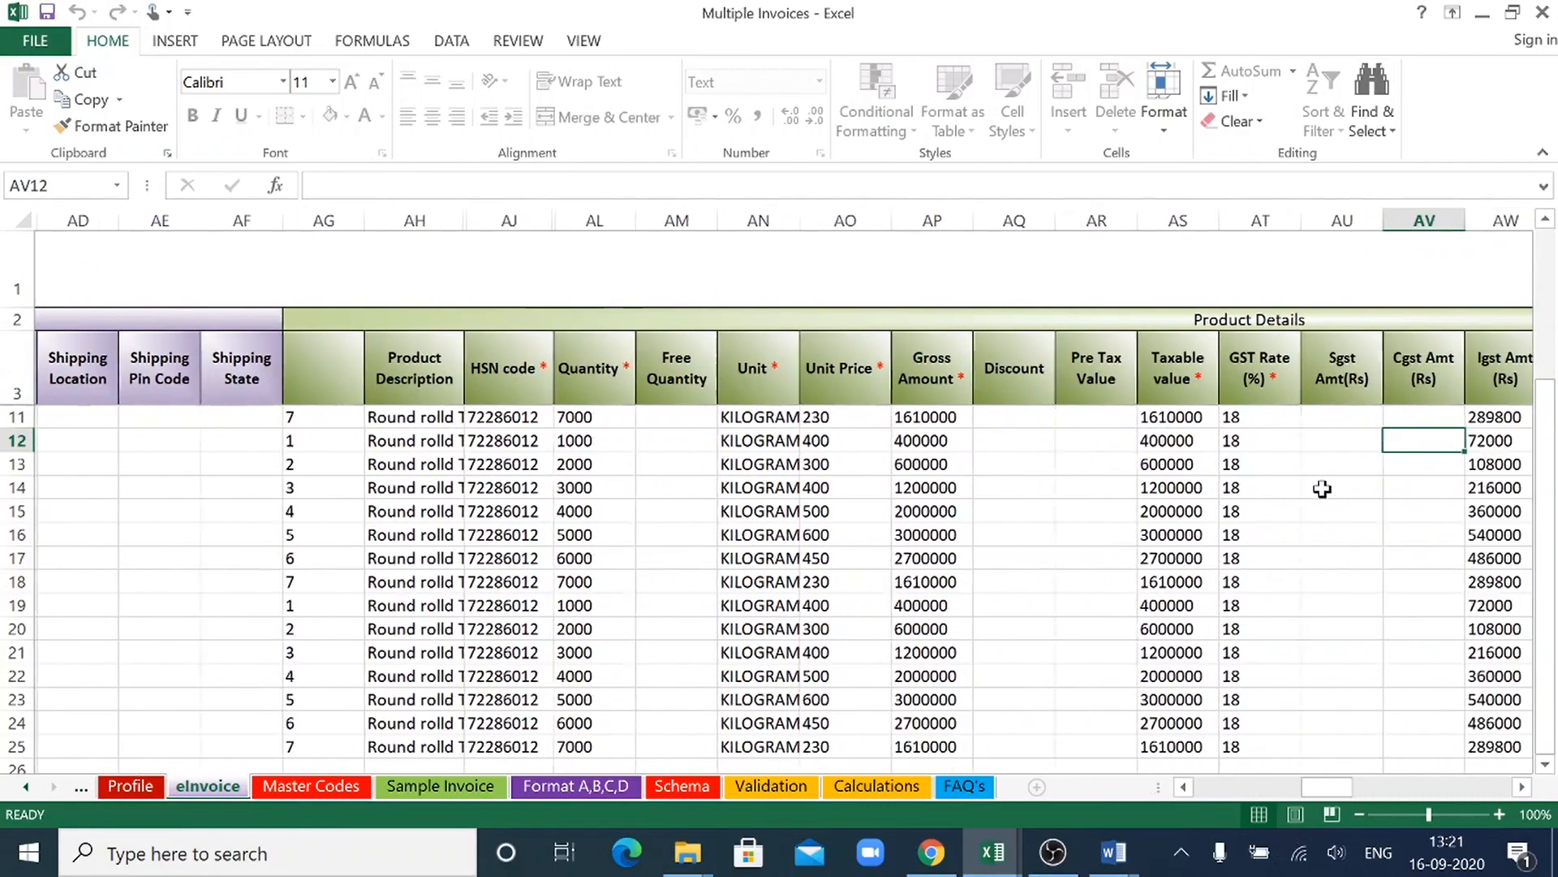
key(Right)
key(Right)
key(Right)
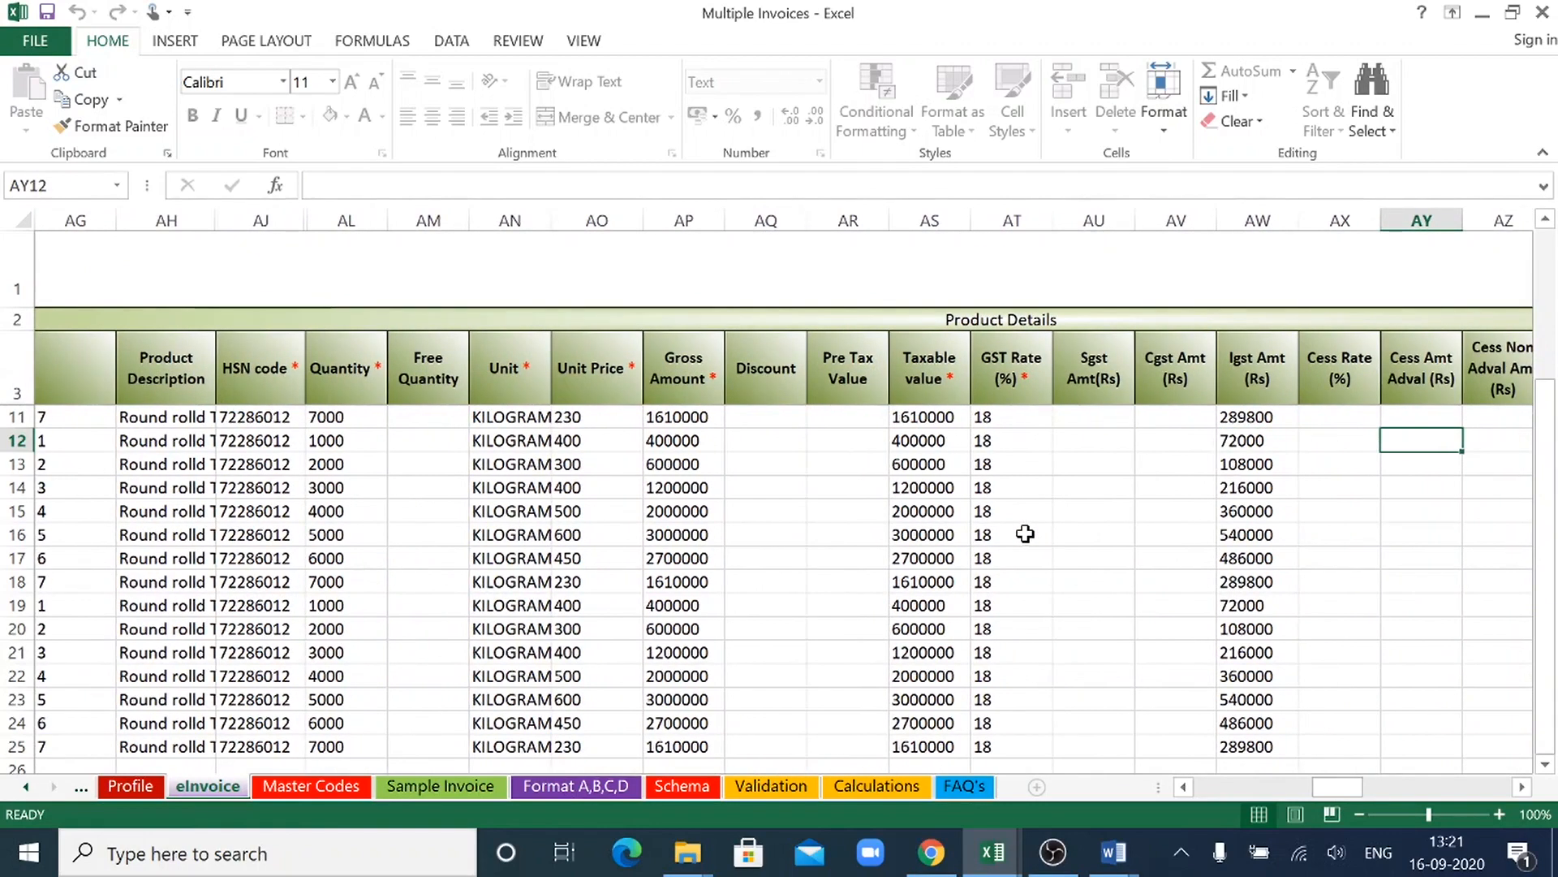
key(Right)
key(Right)
key(Right)
key(Right)
key(Right)
key(Right)
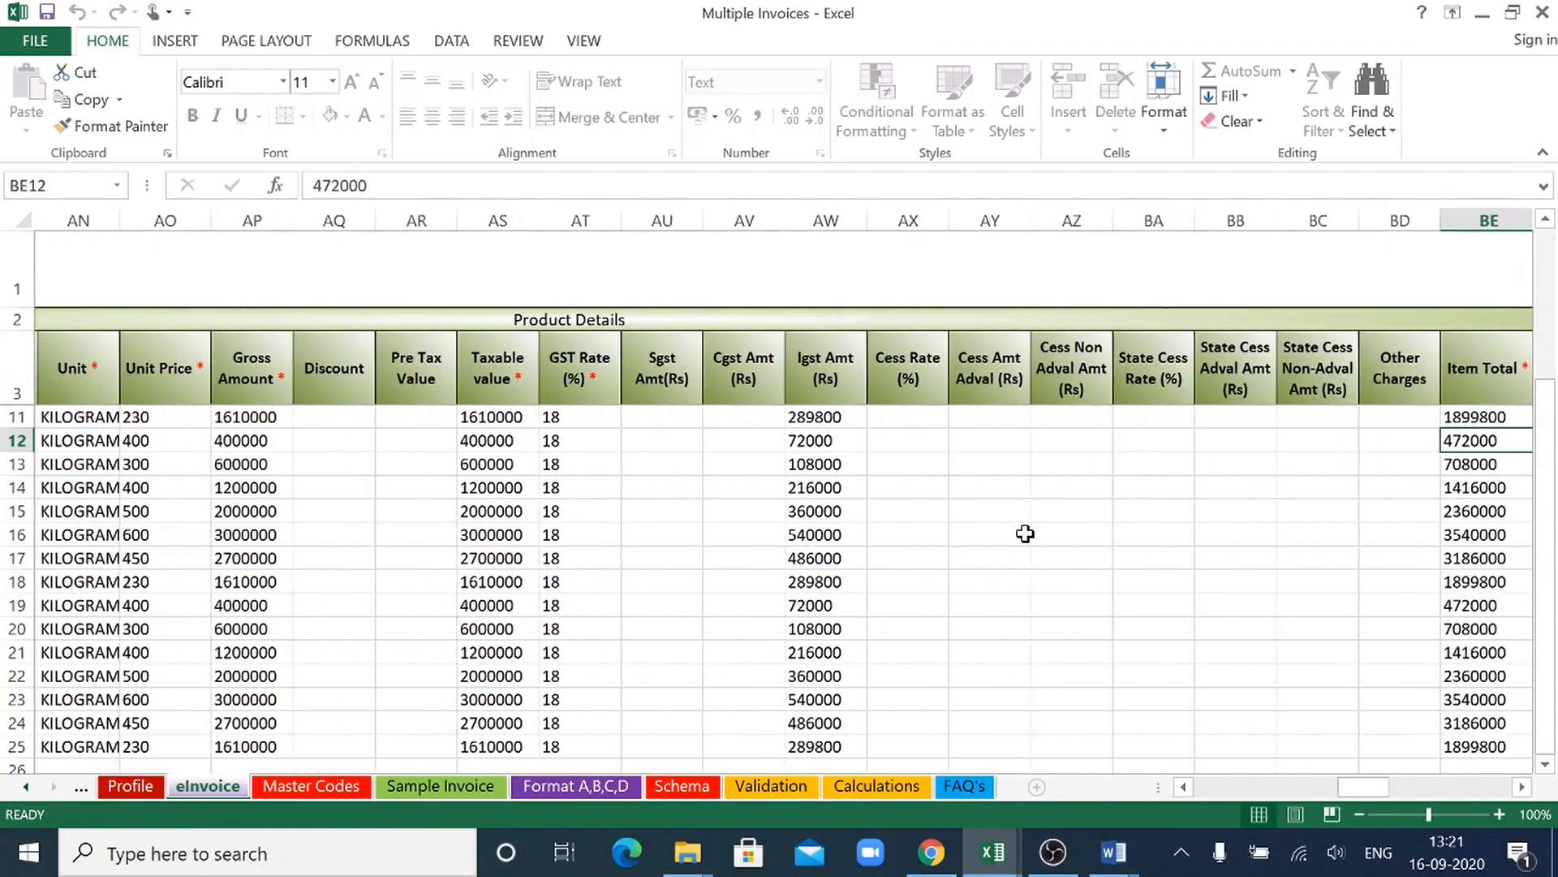
- Review the Batch Details and Value Details columns along row 12 up to the shipping bill date, and return to the first column
key(Right)
key(Right)
key(Right)
key(Right)
key(Right)
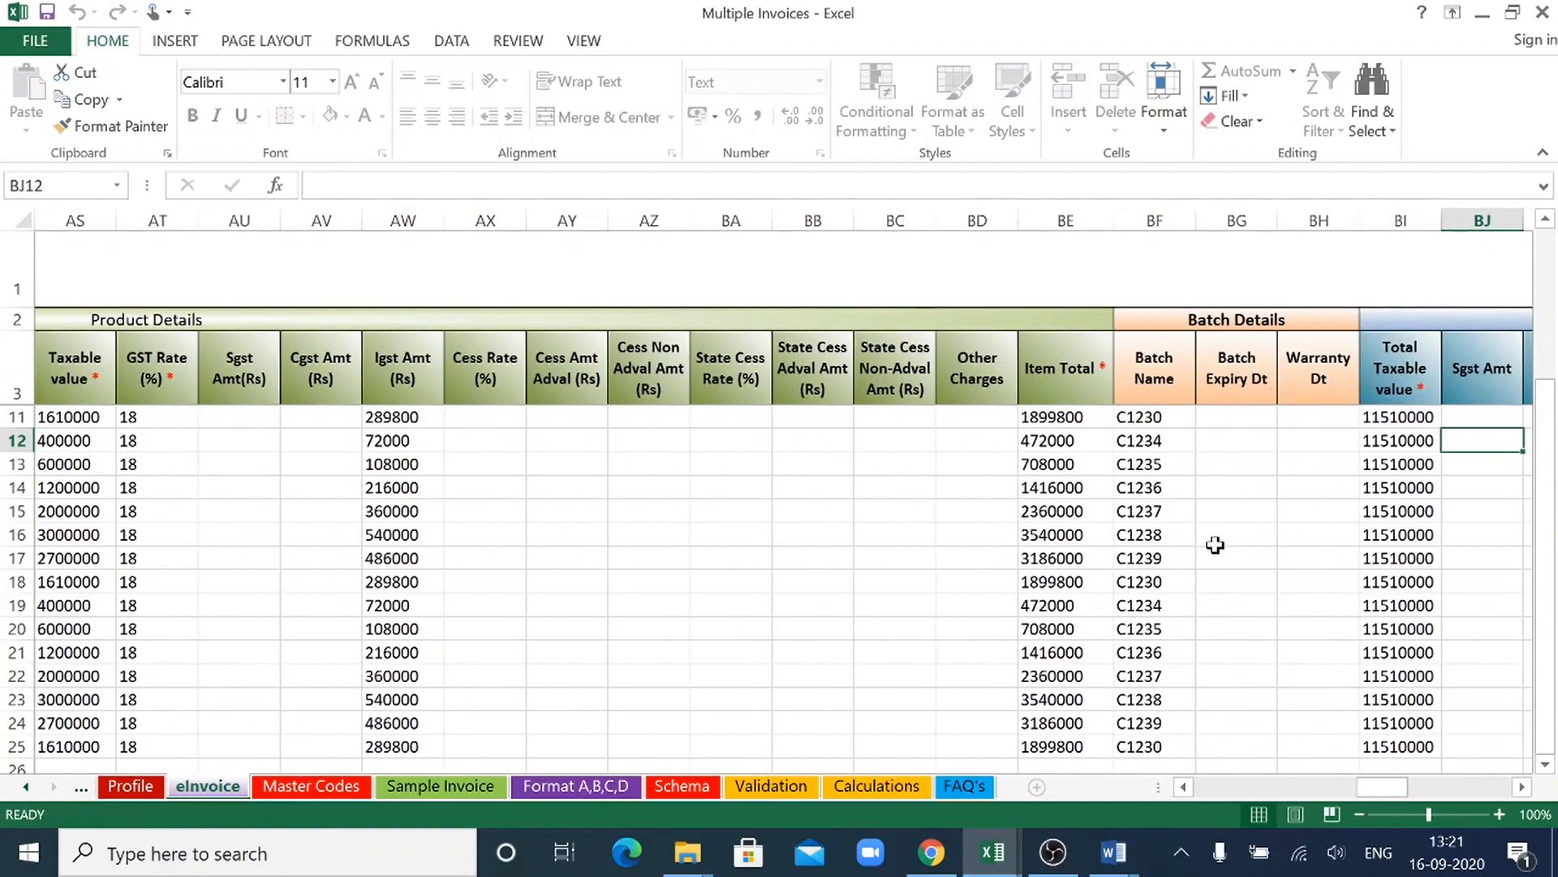
key(Right)
key(Right)
key(Right)
key(Right)
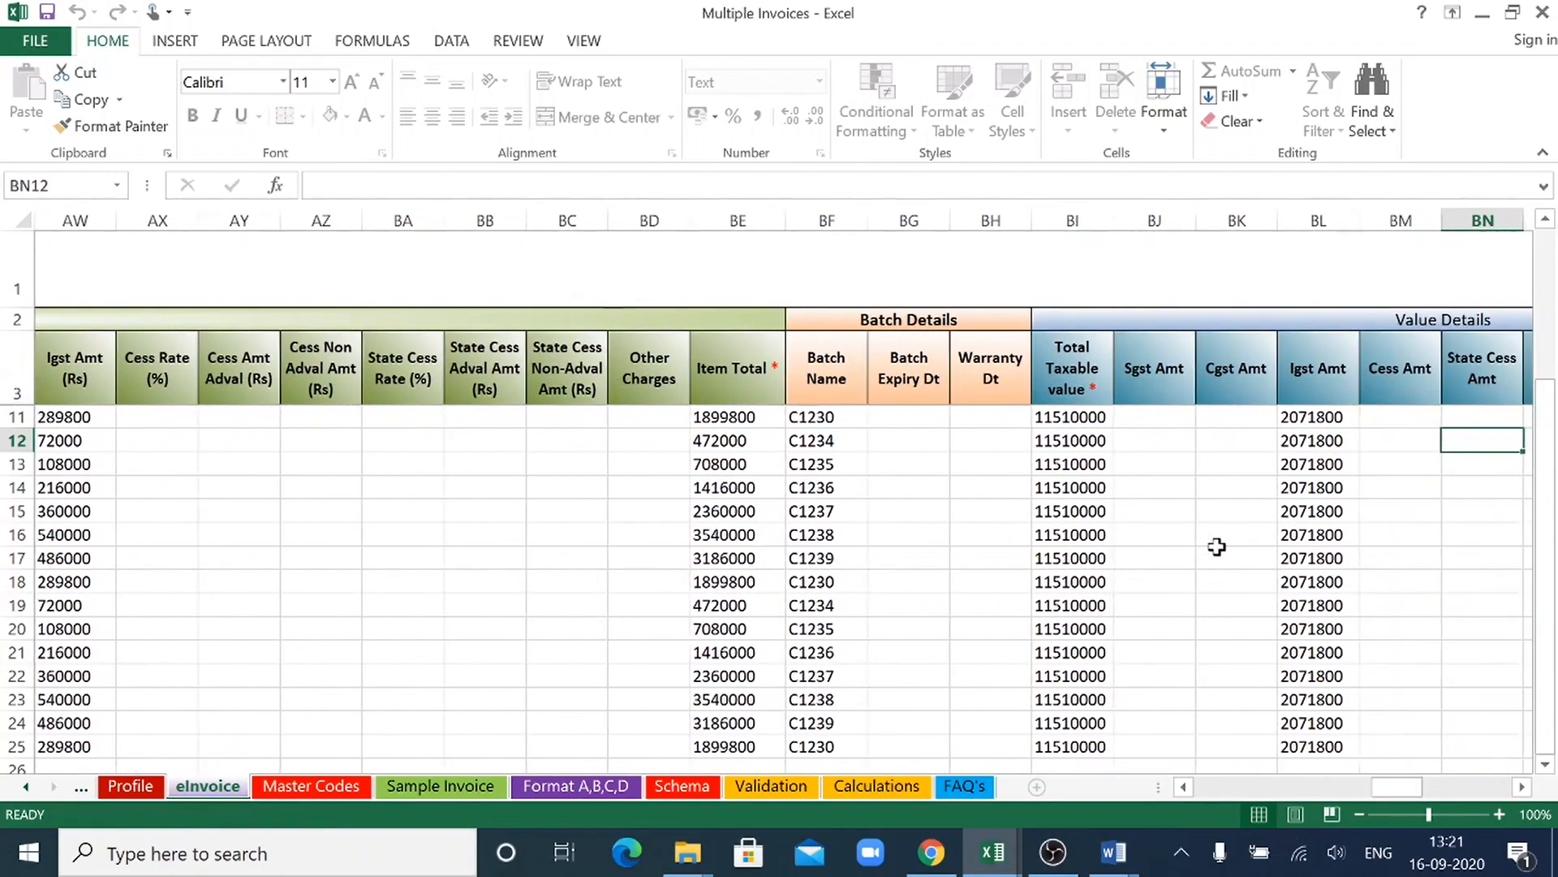
key(Right)
key(Right)
key(Right)
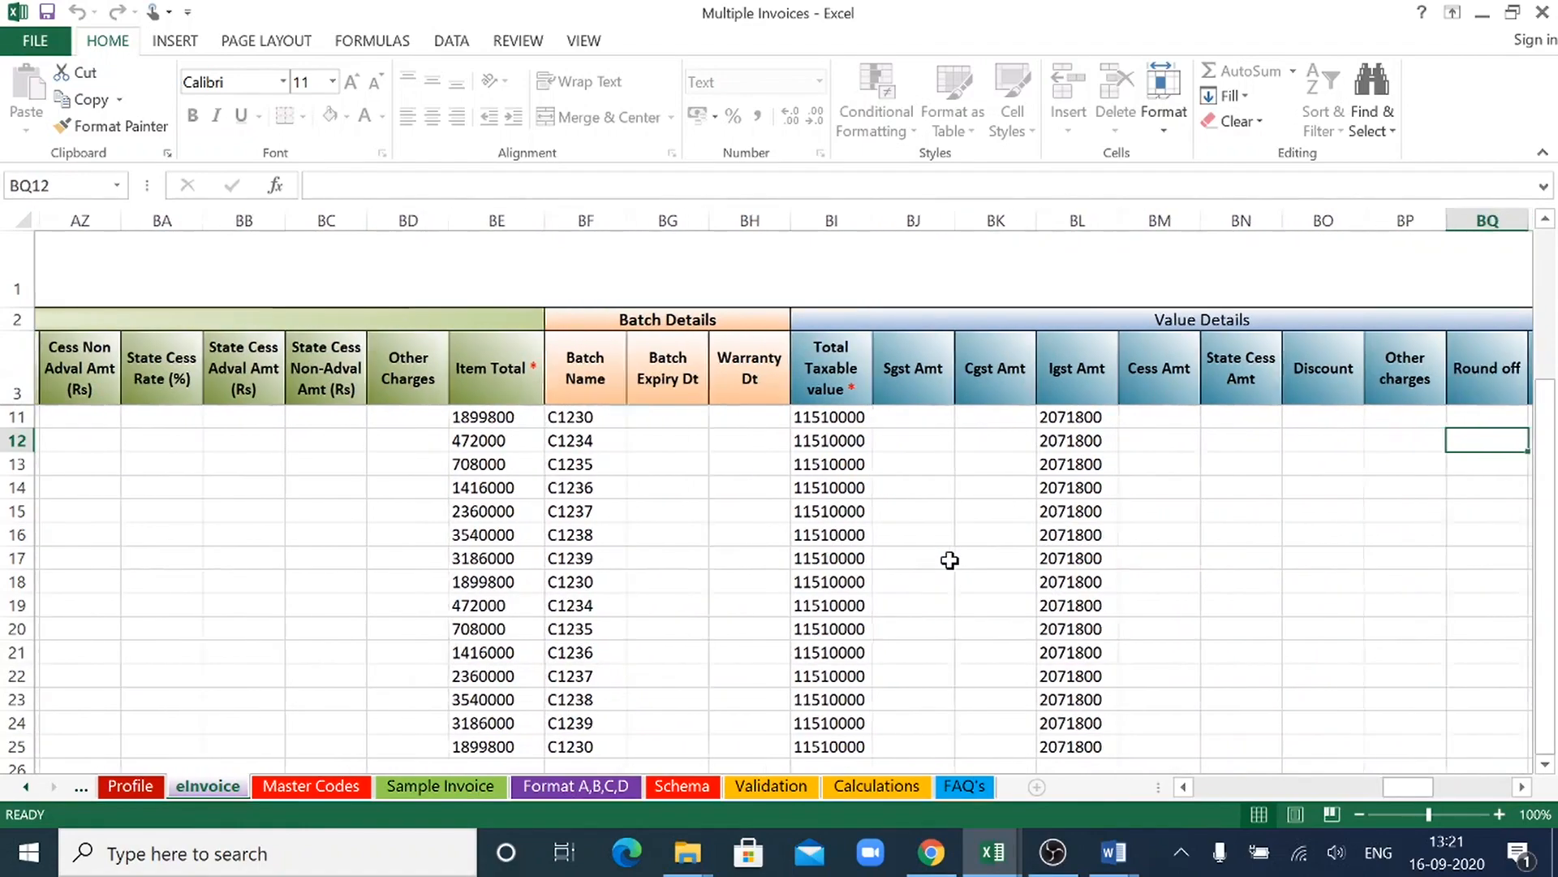
key(Right)
key(Right)
key(Right)
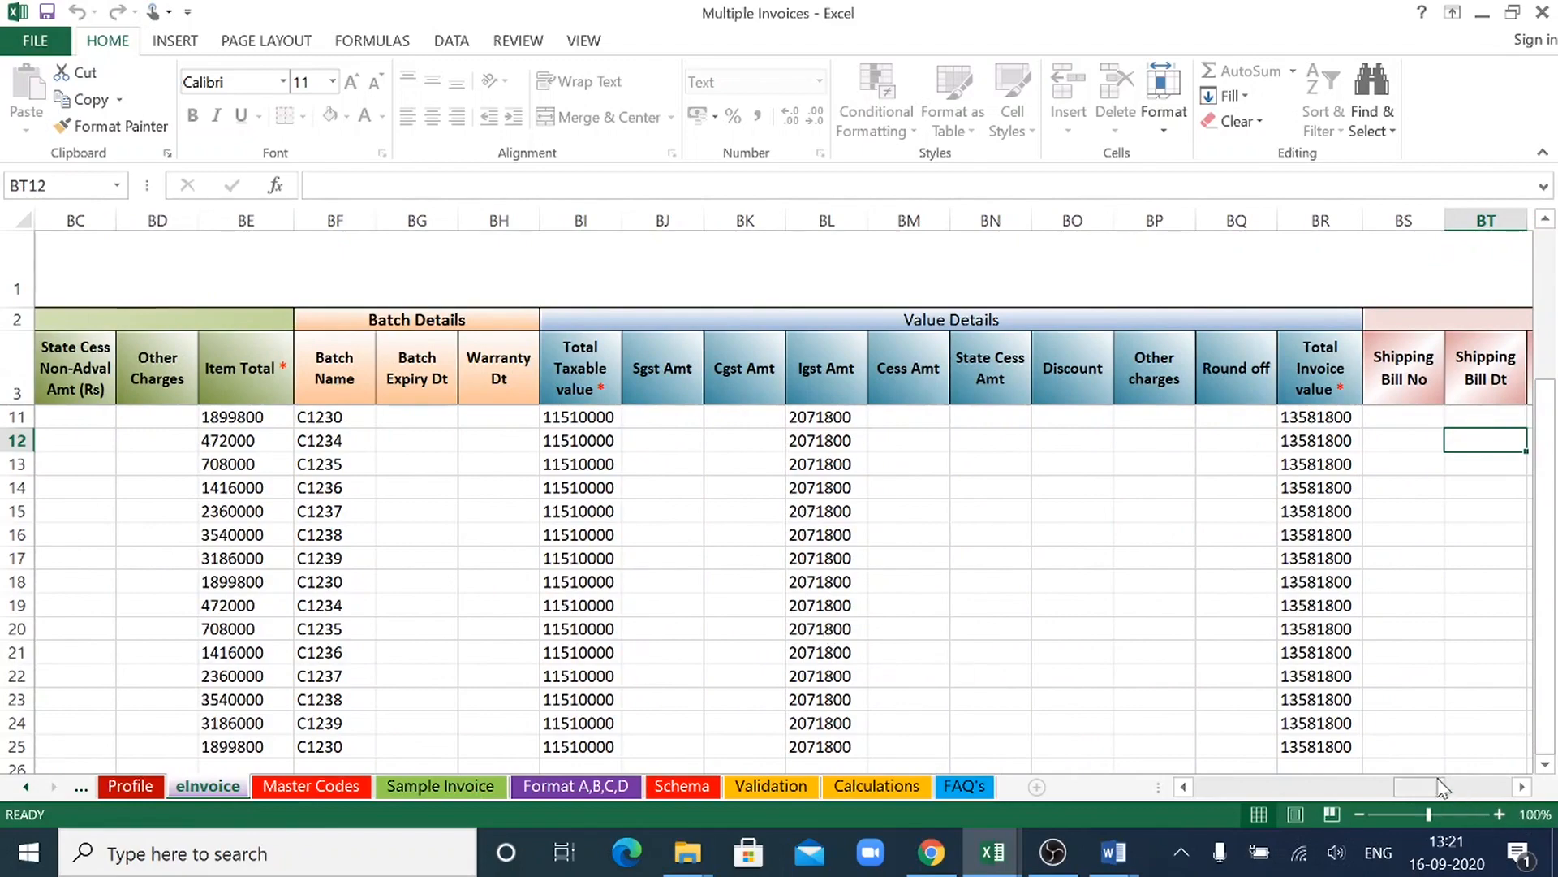
mouse_move(1430, 789)
mouse_down()
mouse_move(1502, 794)
mouse_move(1437, 792)
mouse_up()
drag(1296, 814, 1207, 802)
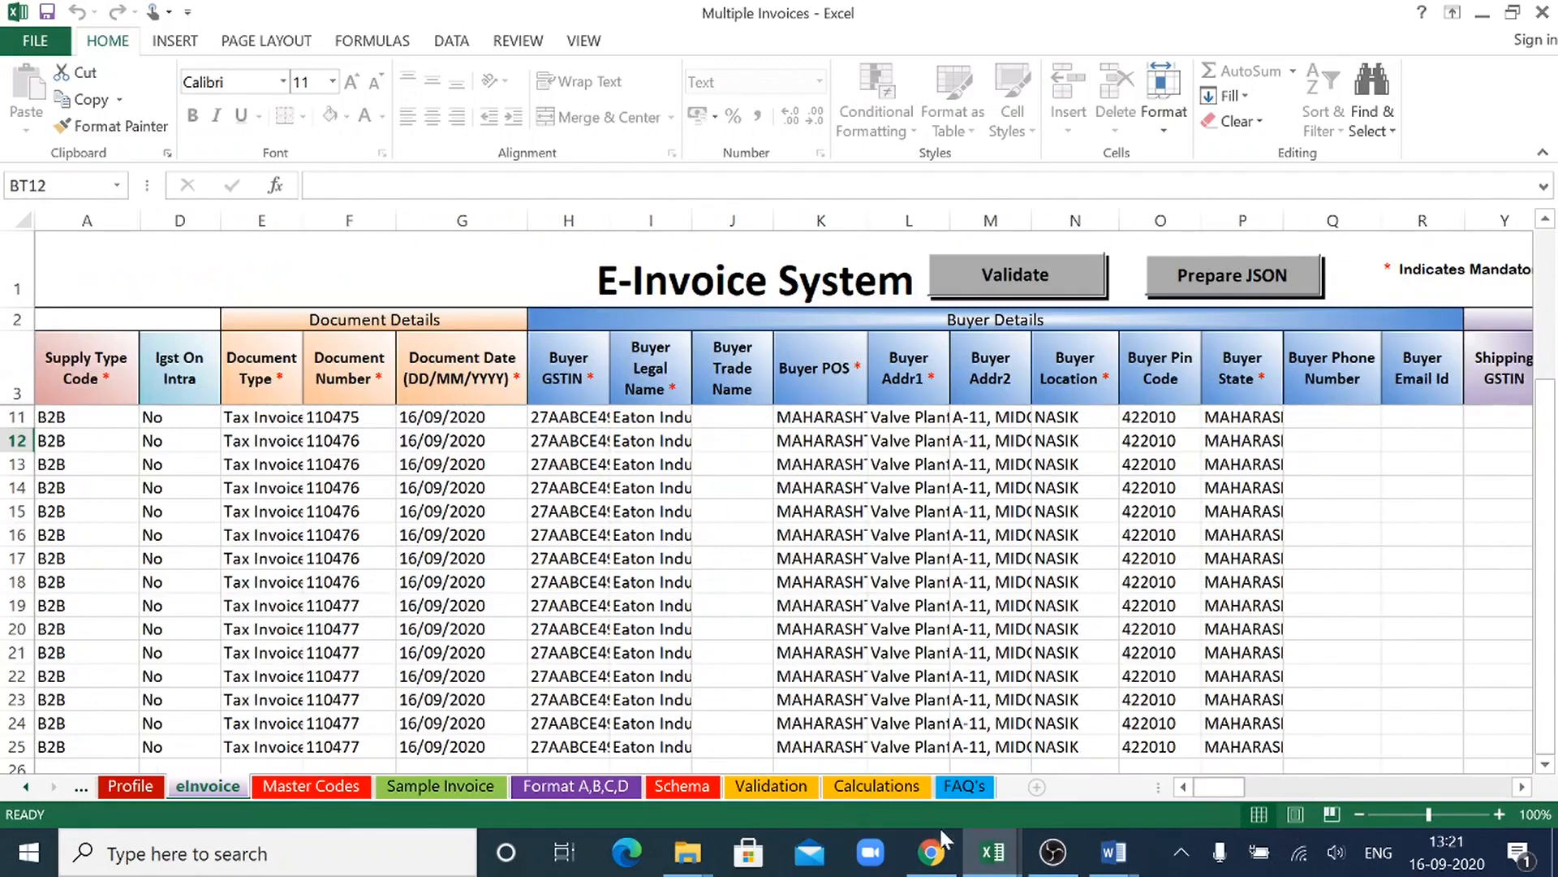
- Download the Format B JSON preparation tool from the Bulk IRN Generation page in Chrome and open the downloaded workbook
click(944, 852)
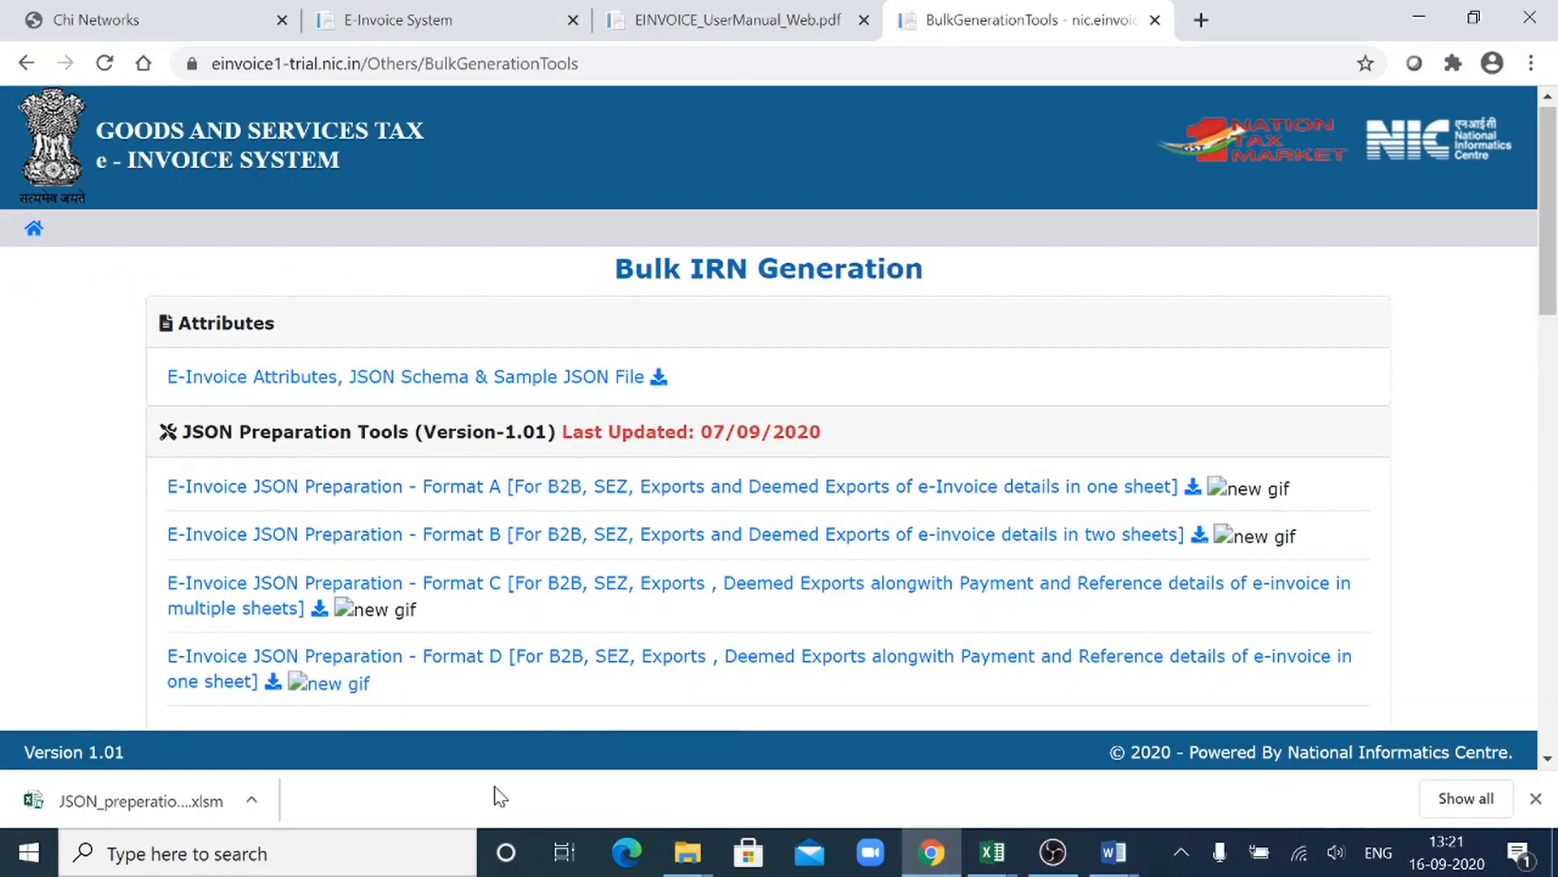
mouse_move(995, 862)
mouse_move(825, 822)
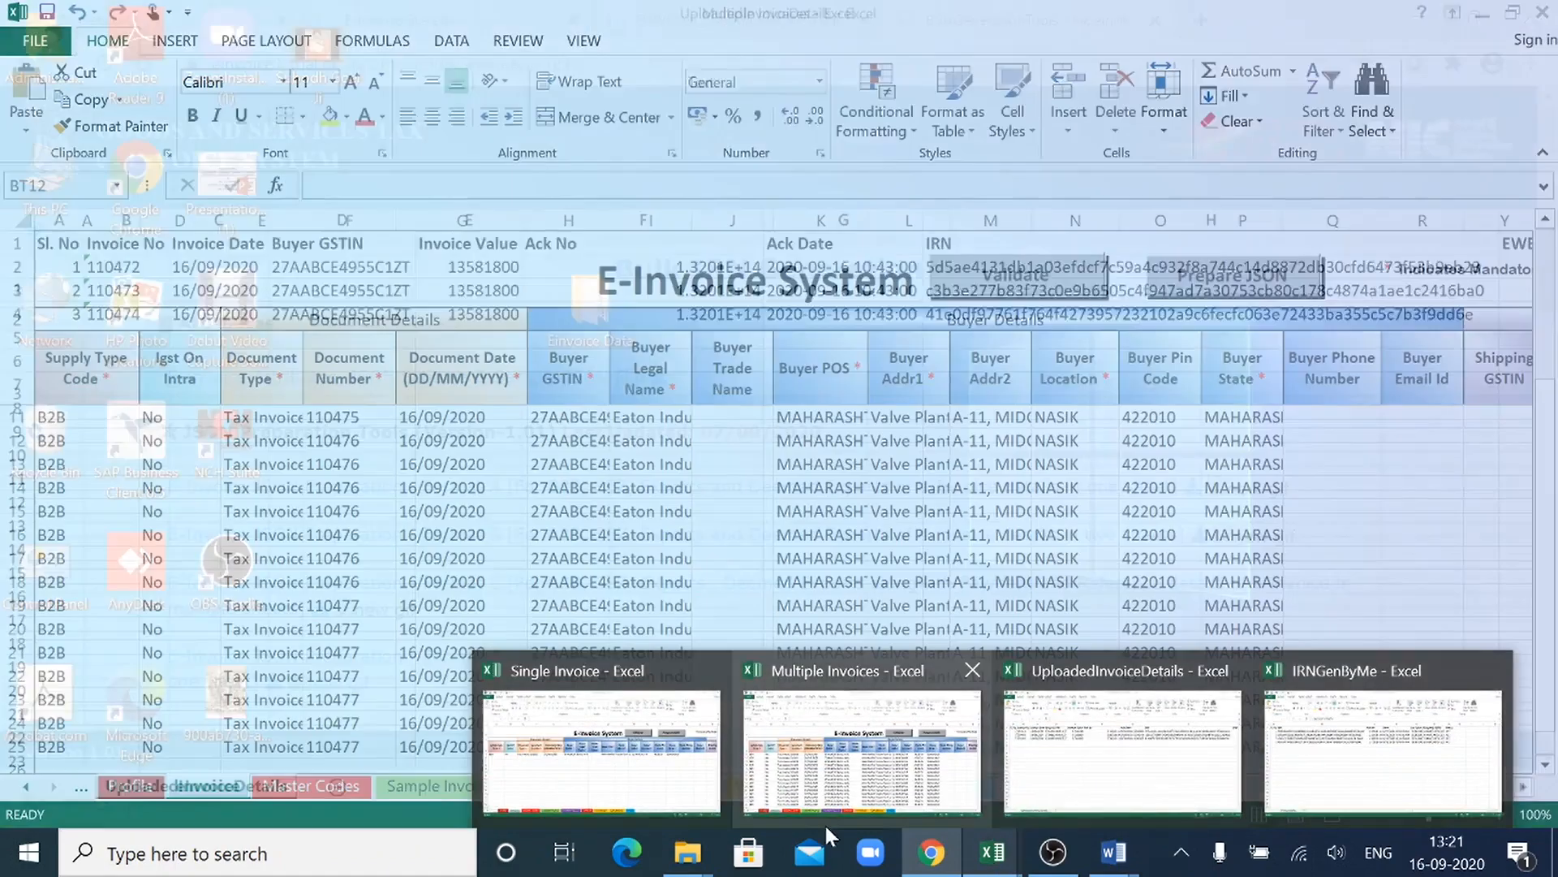
mouse_move(617, 754)
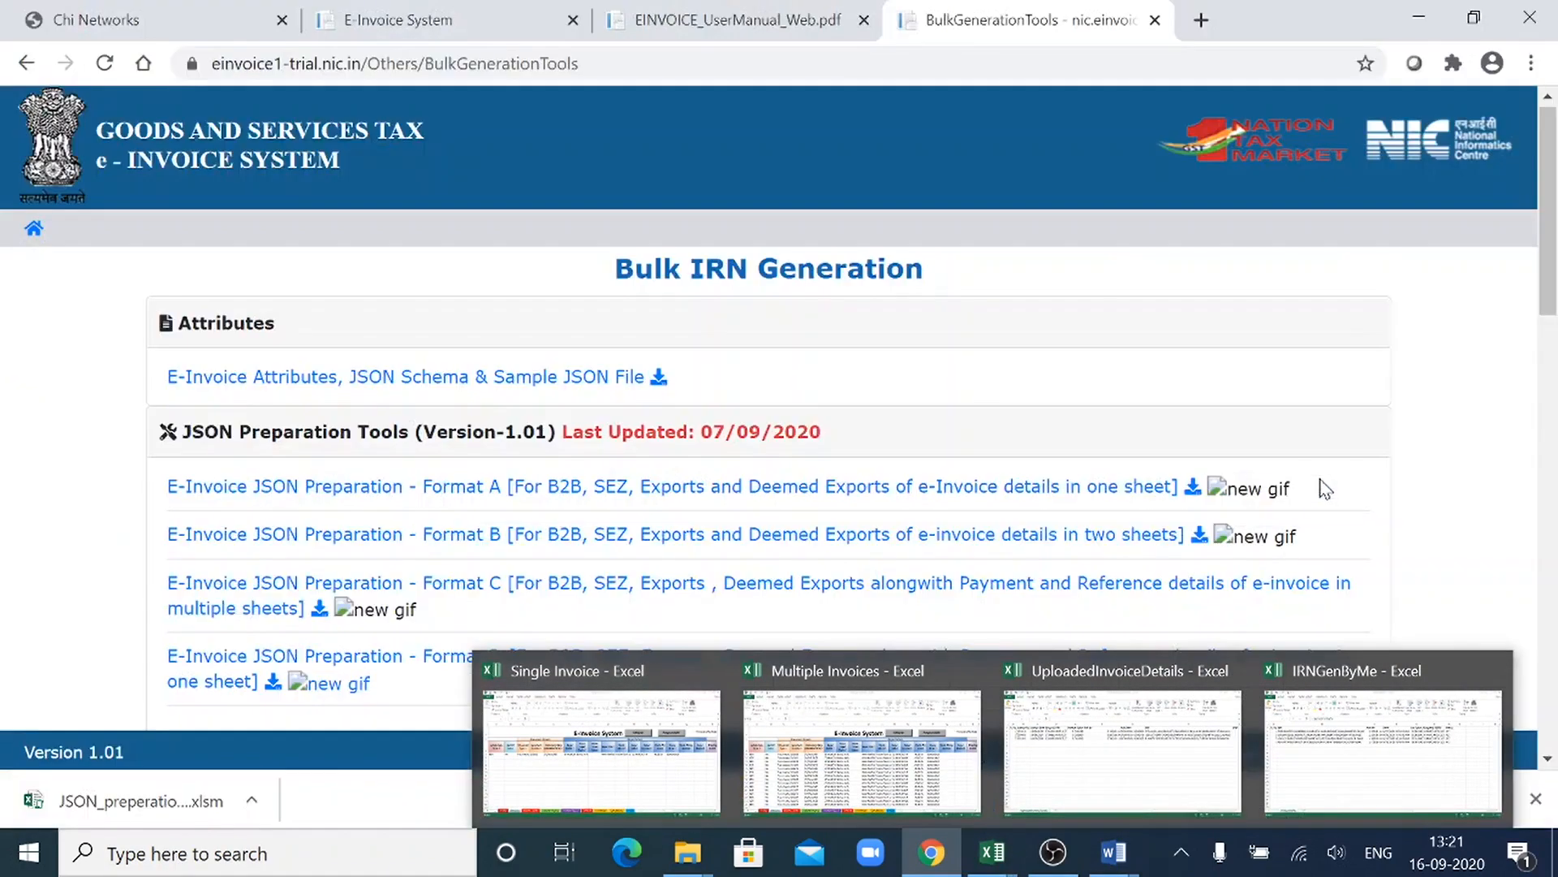
click(434, 537)
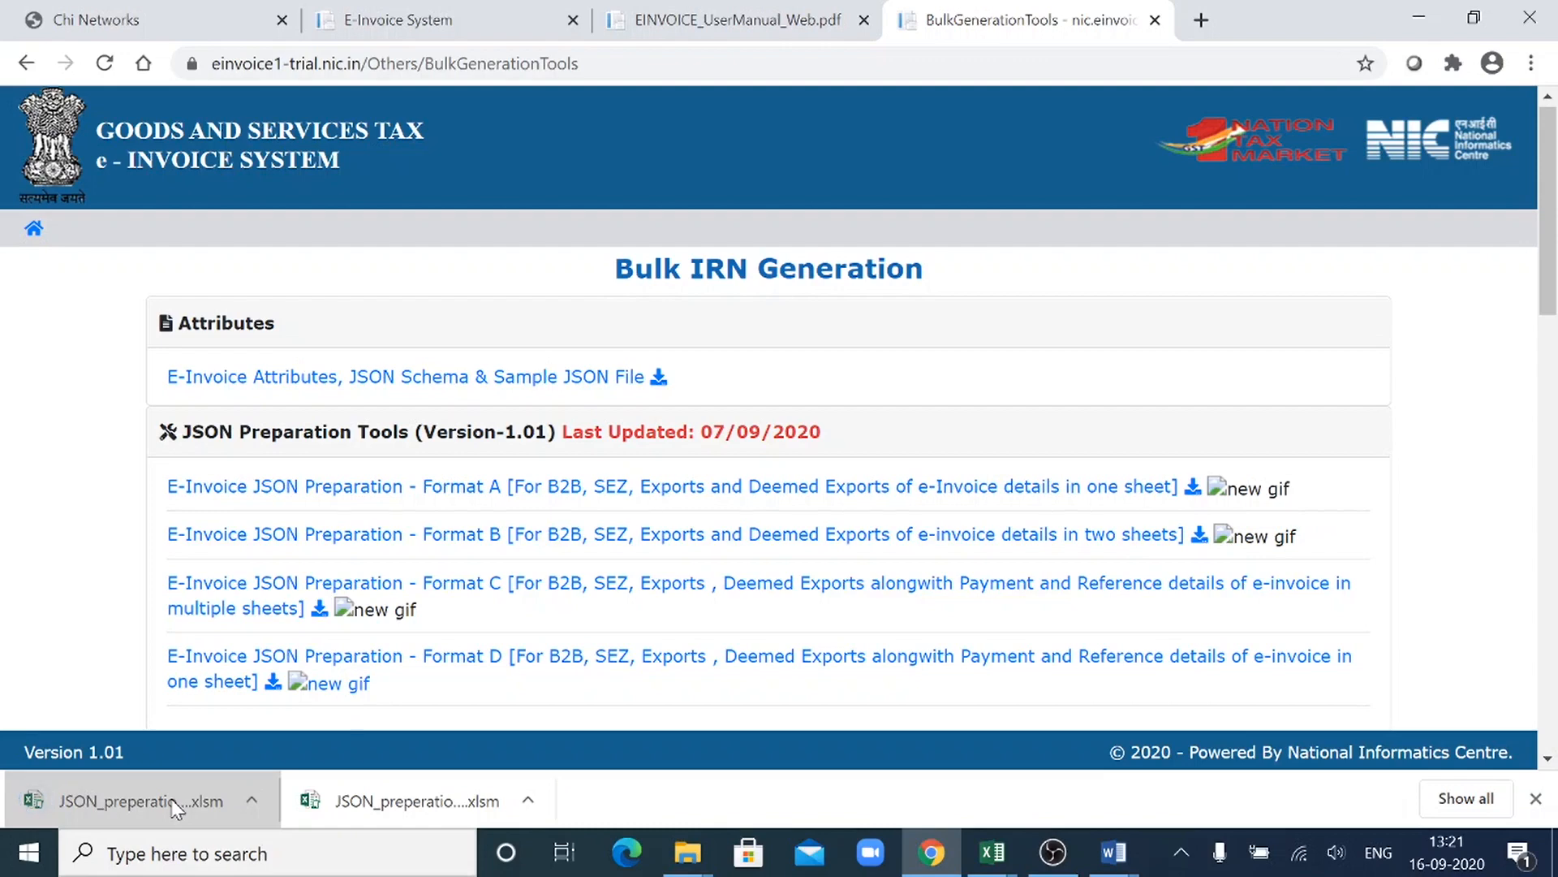
click(172, 801)
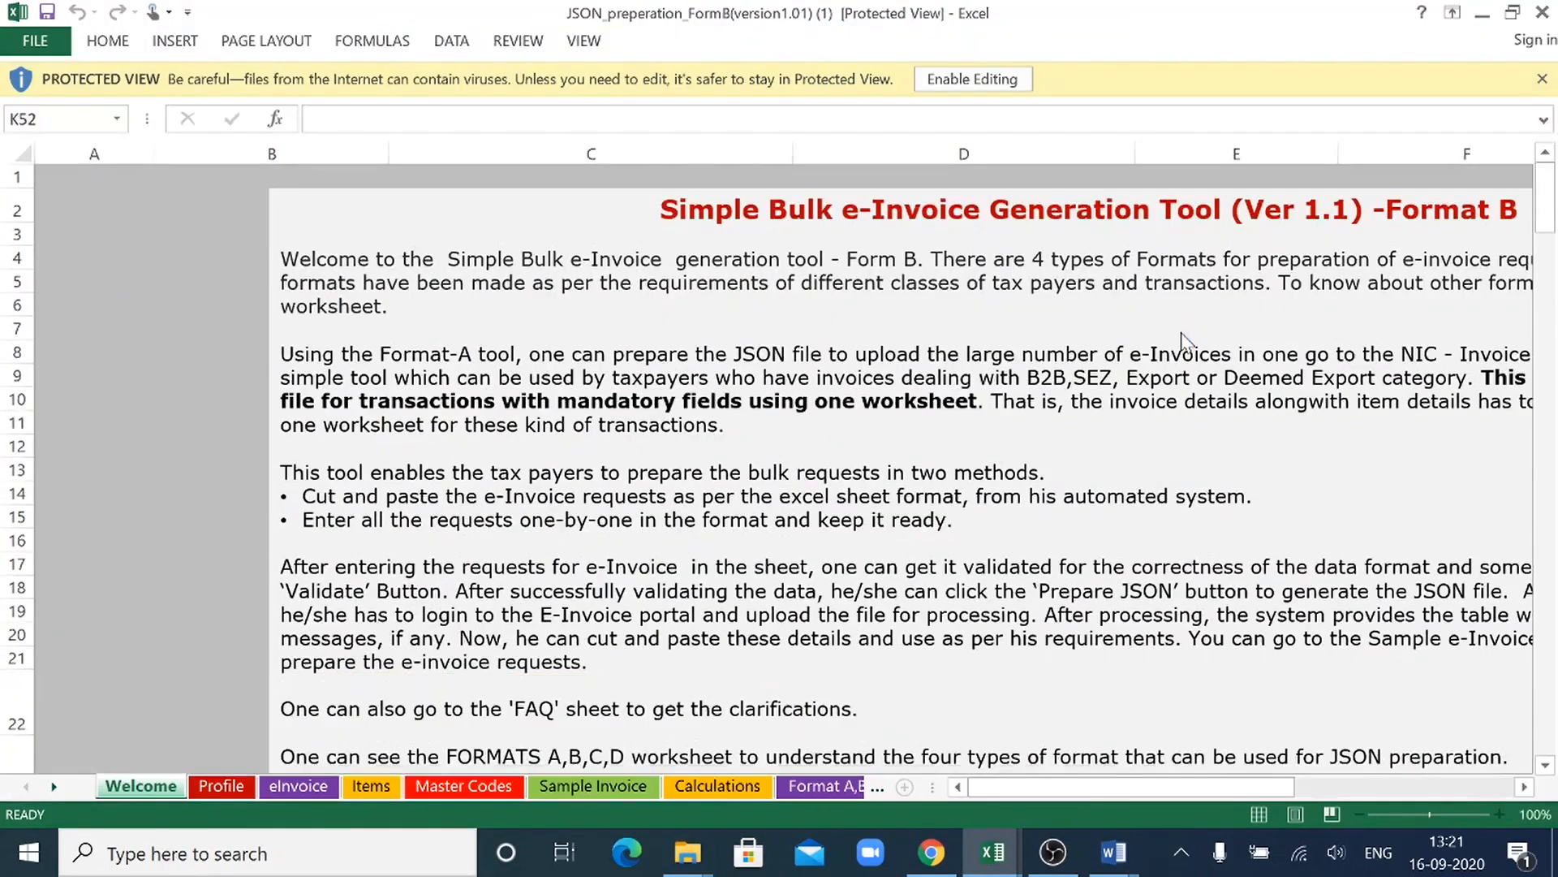
- Compare the Format B workbook's eInvoice sheet with the Product Details columns on the eInvoice sheet of the Multiple Invoices workbook
click(314, 786)
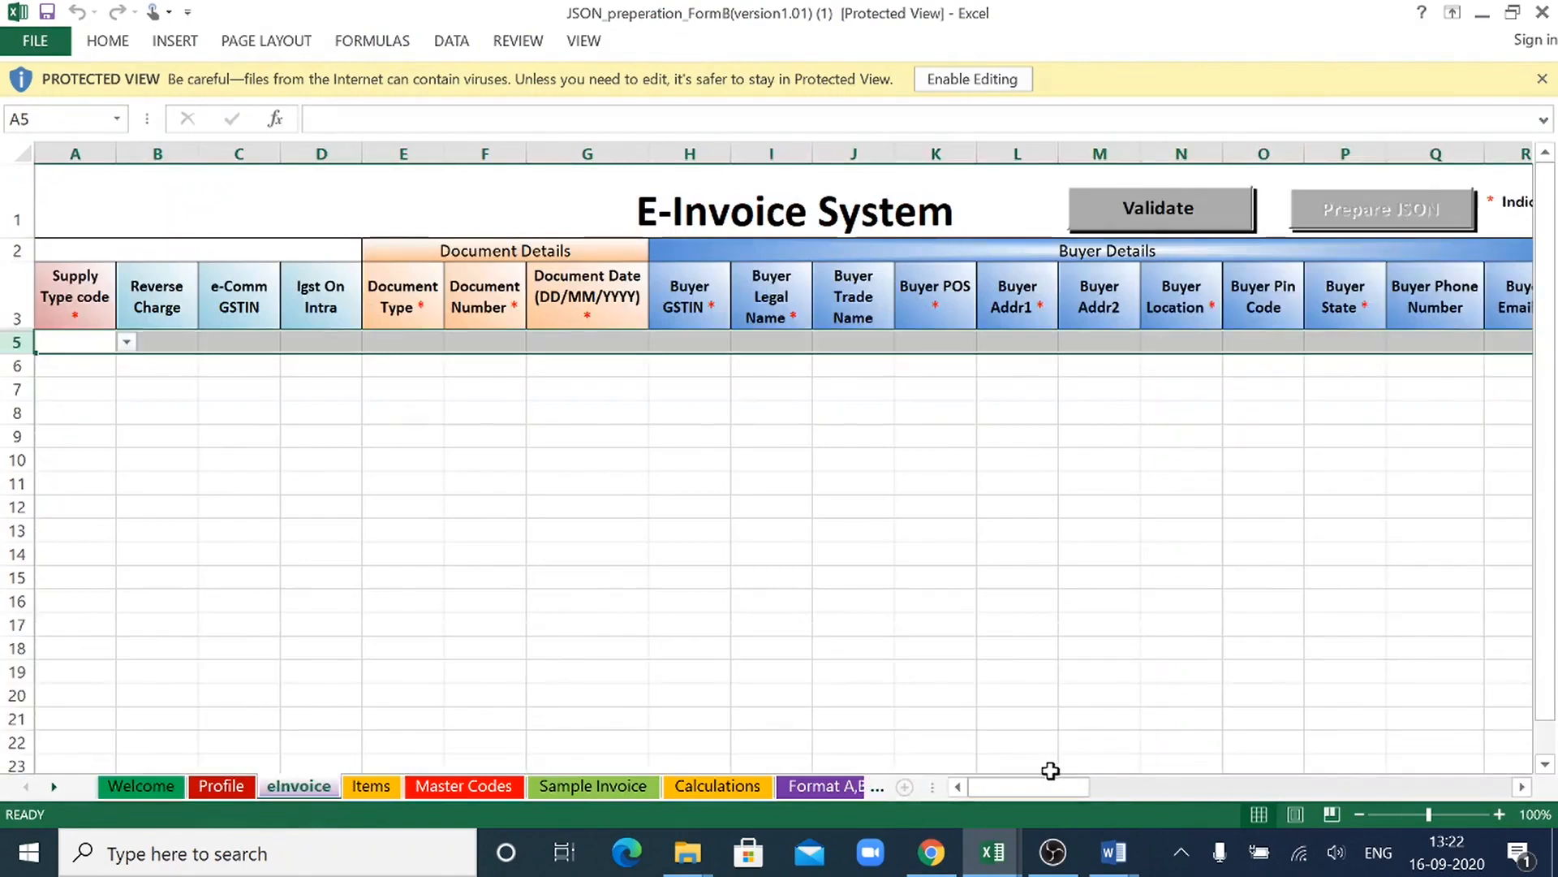
drag(1082, 783, 985, 747)
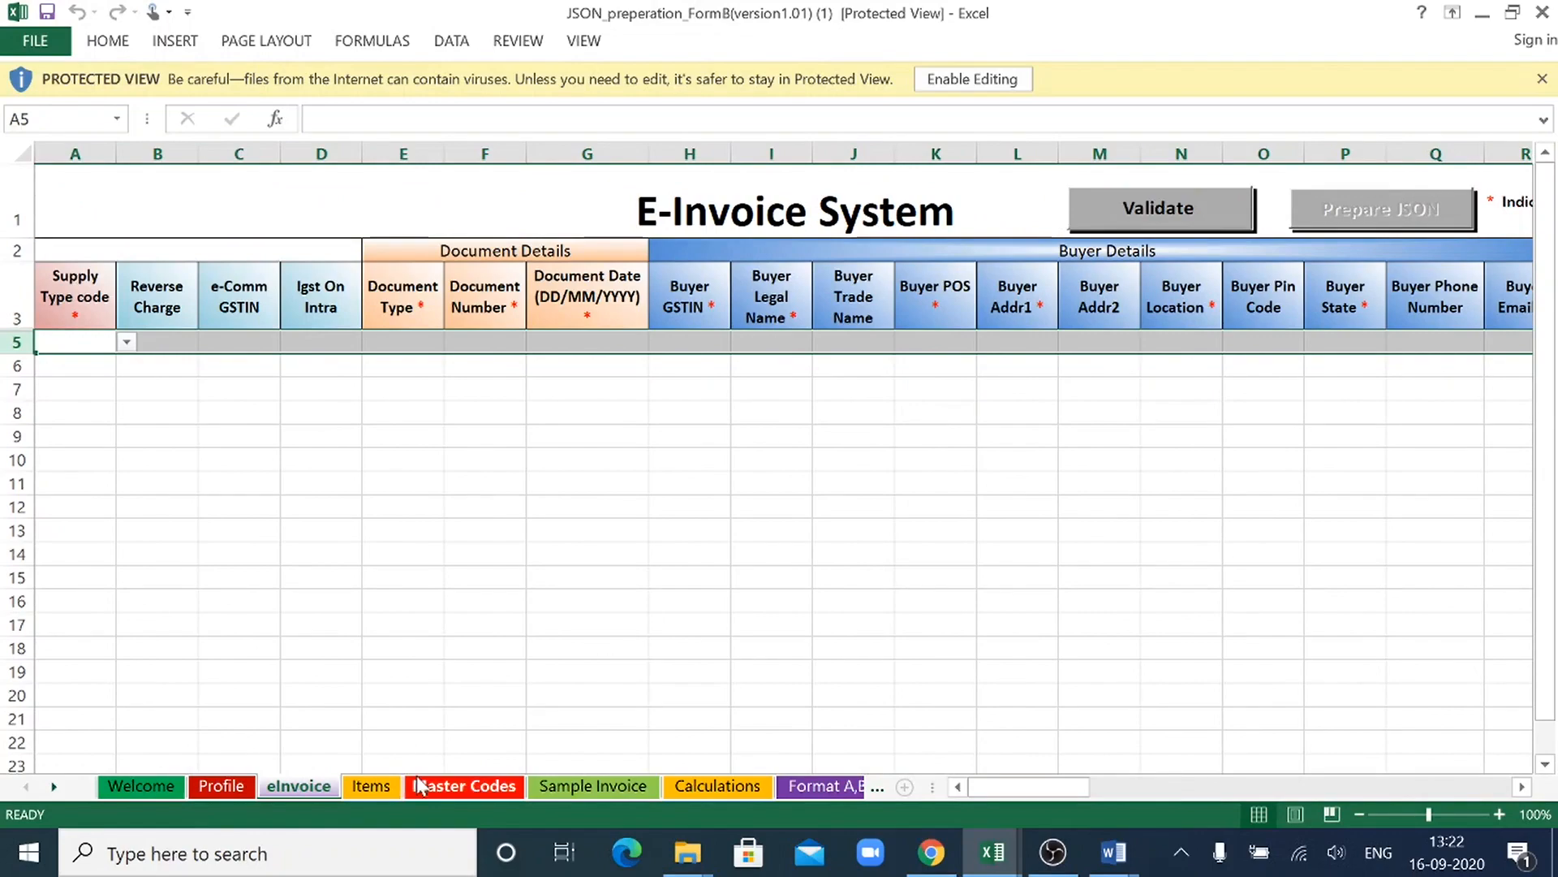
key(alt+Tab)
key(alt+Tab)
key(alt+Tab)
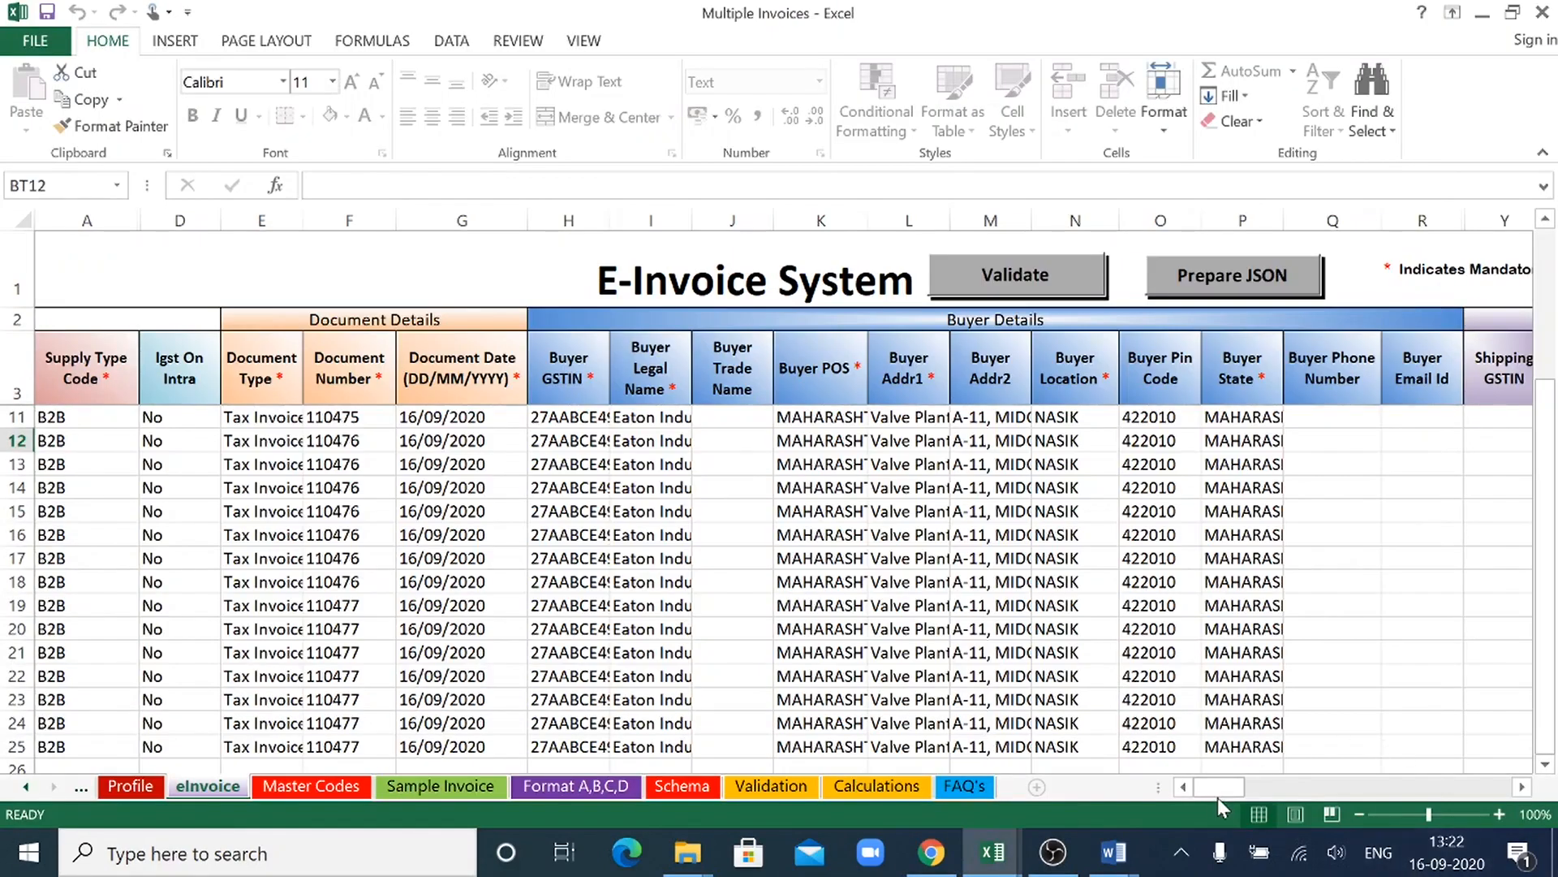
drag(1216, 794, 1323, 807)
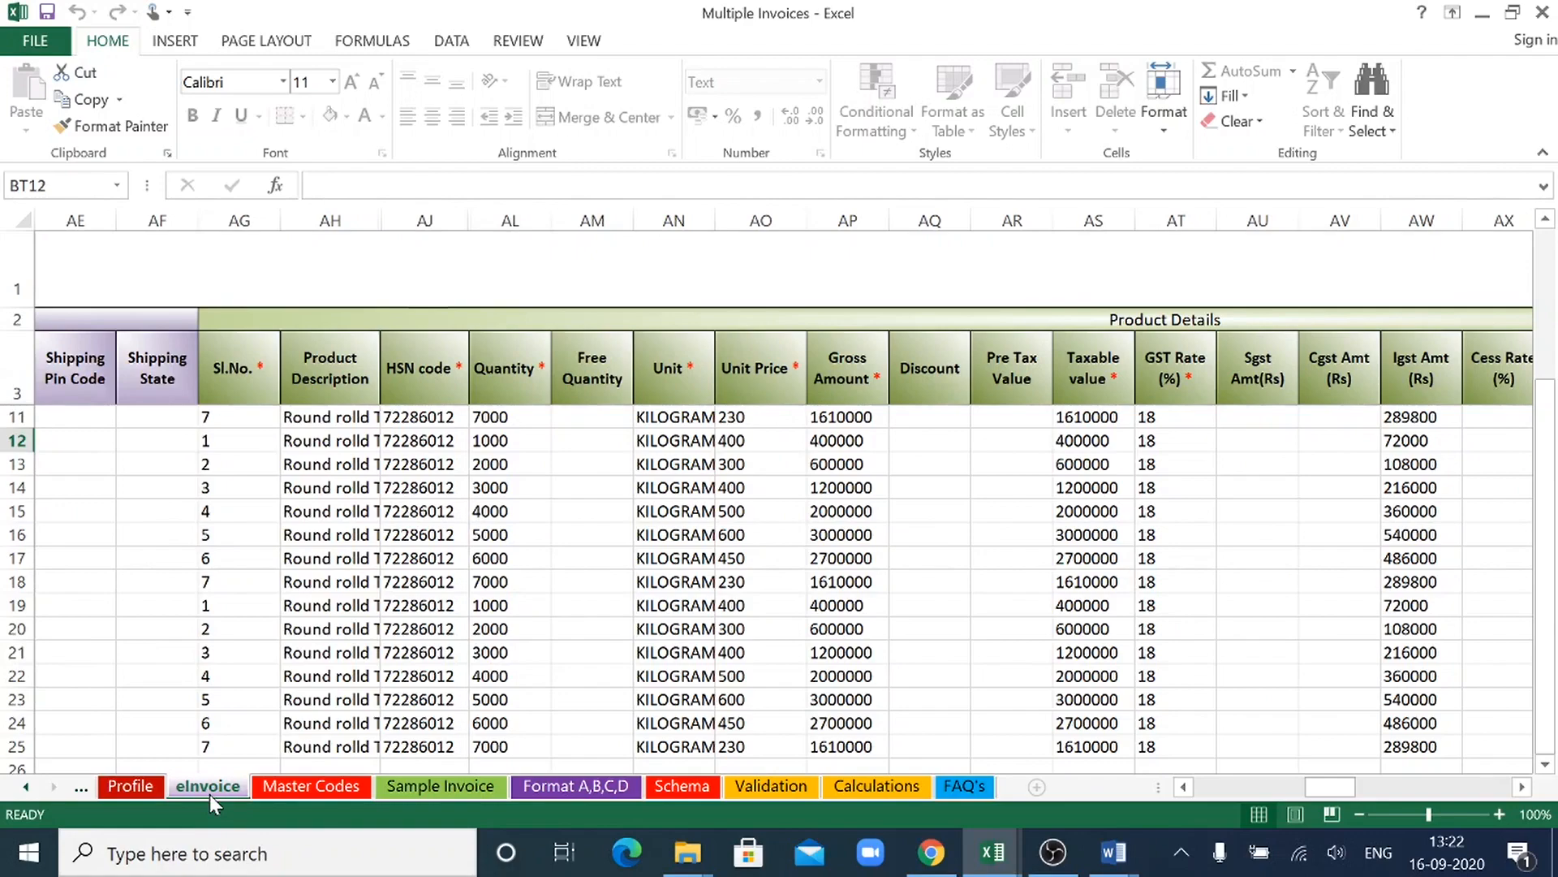
key(alt+Tab)
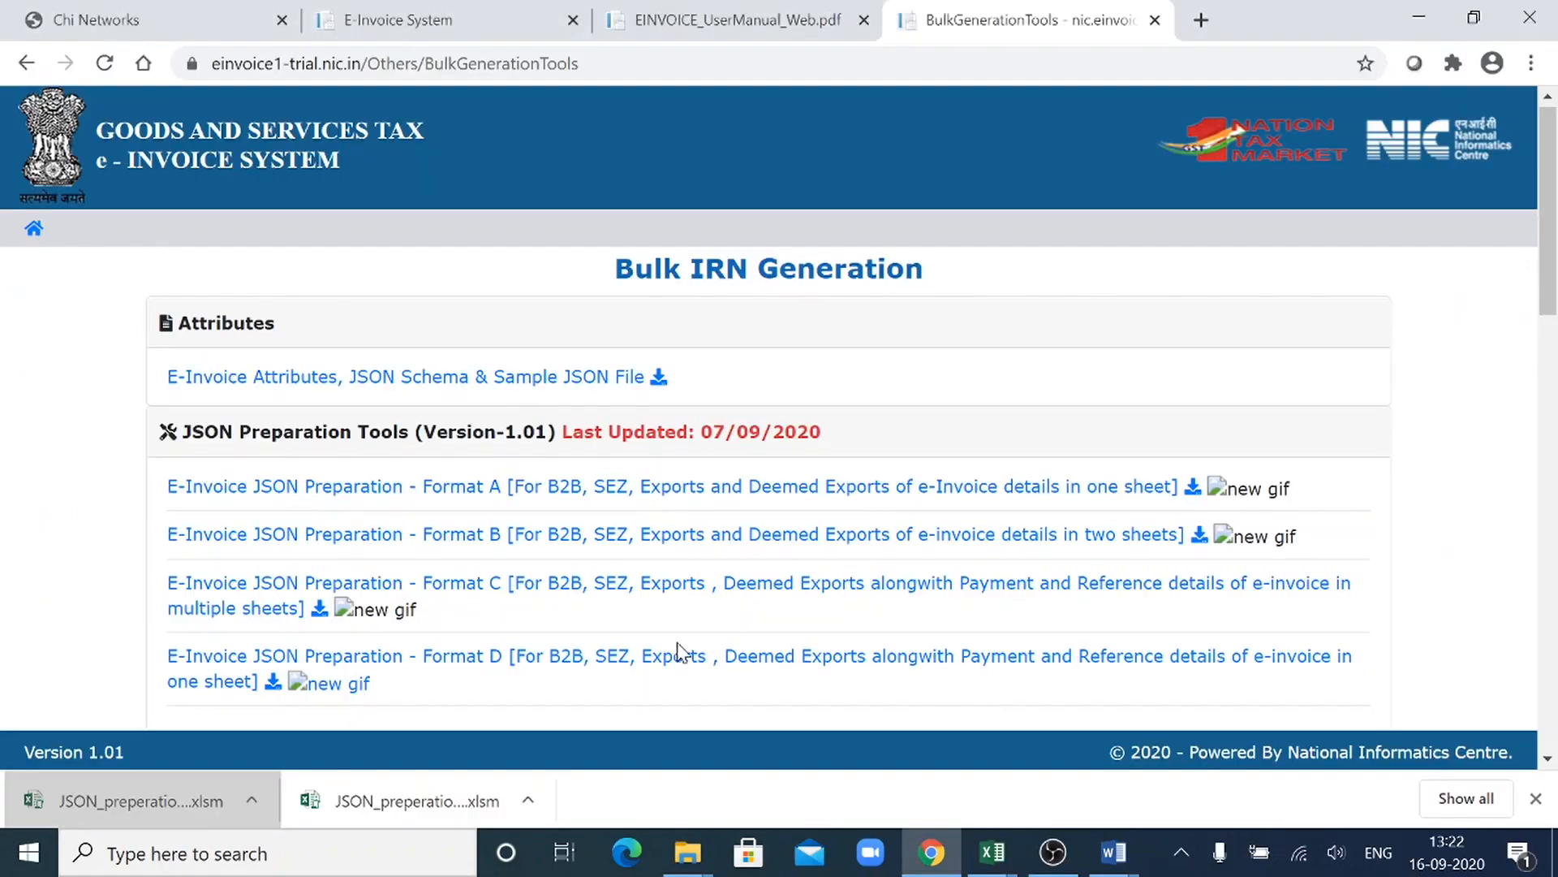
key(alt+Tab)
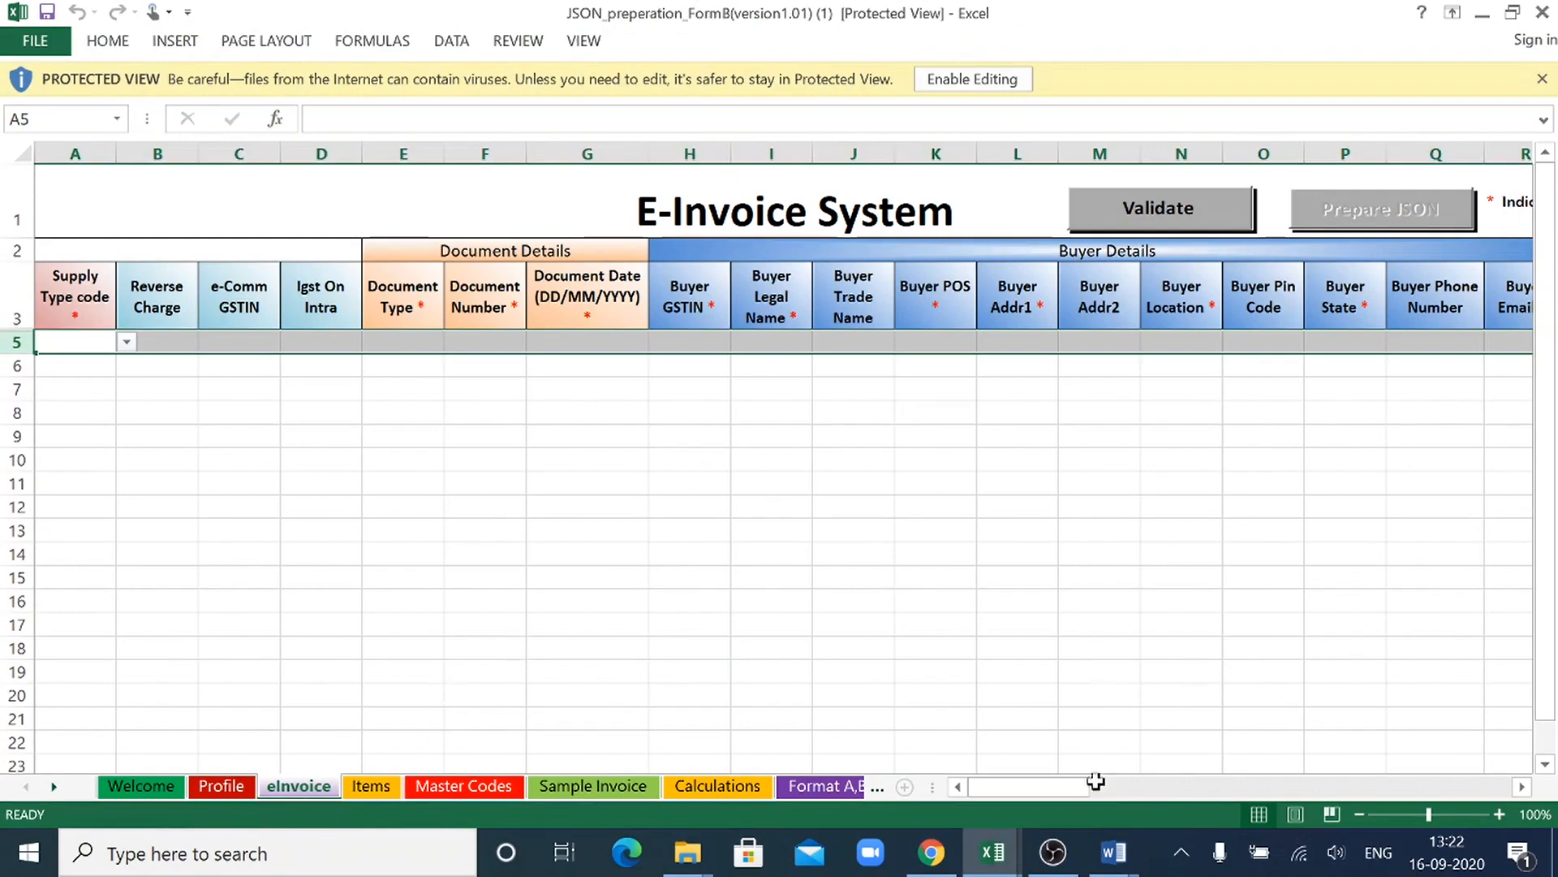
- Review the Value Details and Export Details columns on the Format B eInvoice sheet against the item columns in the Multiple Invoices workbook
key(ctrl+Page_Up)
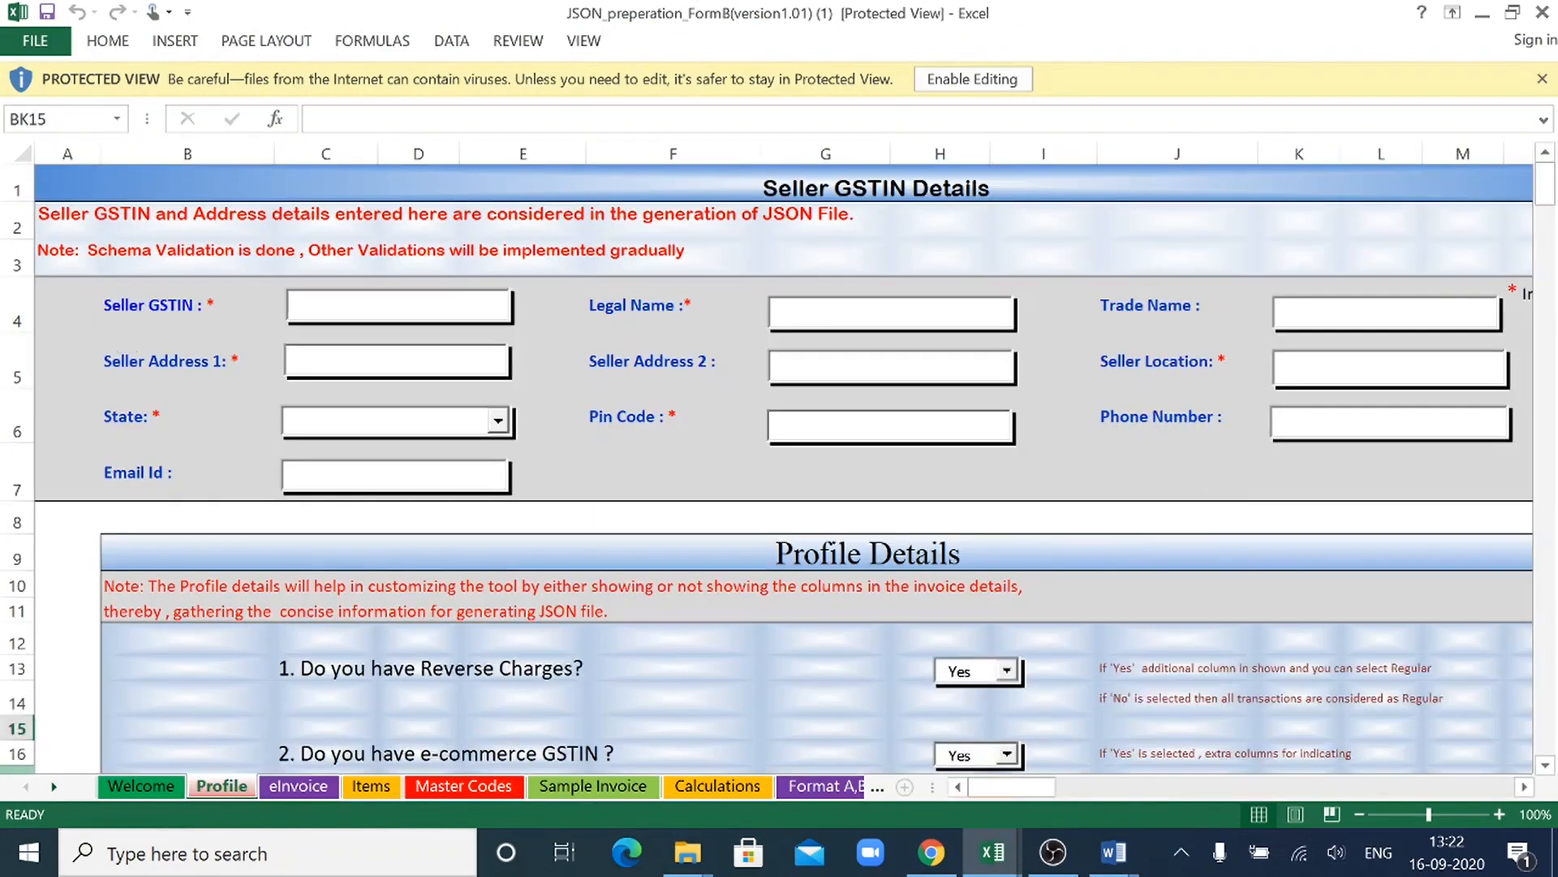
click(309, 783)
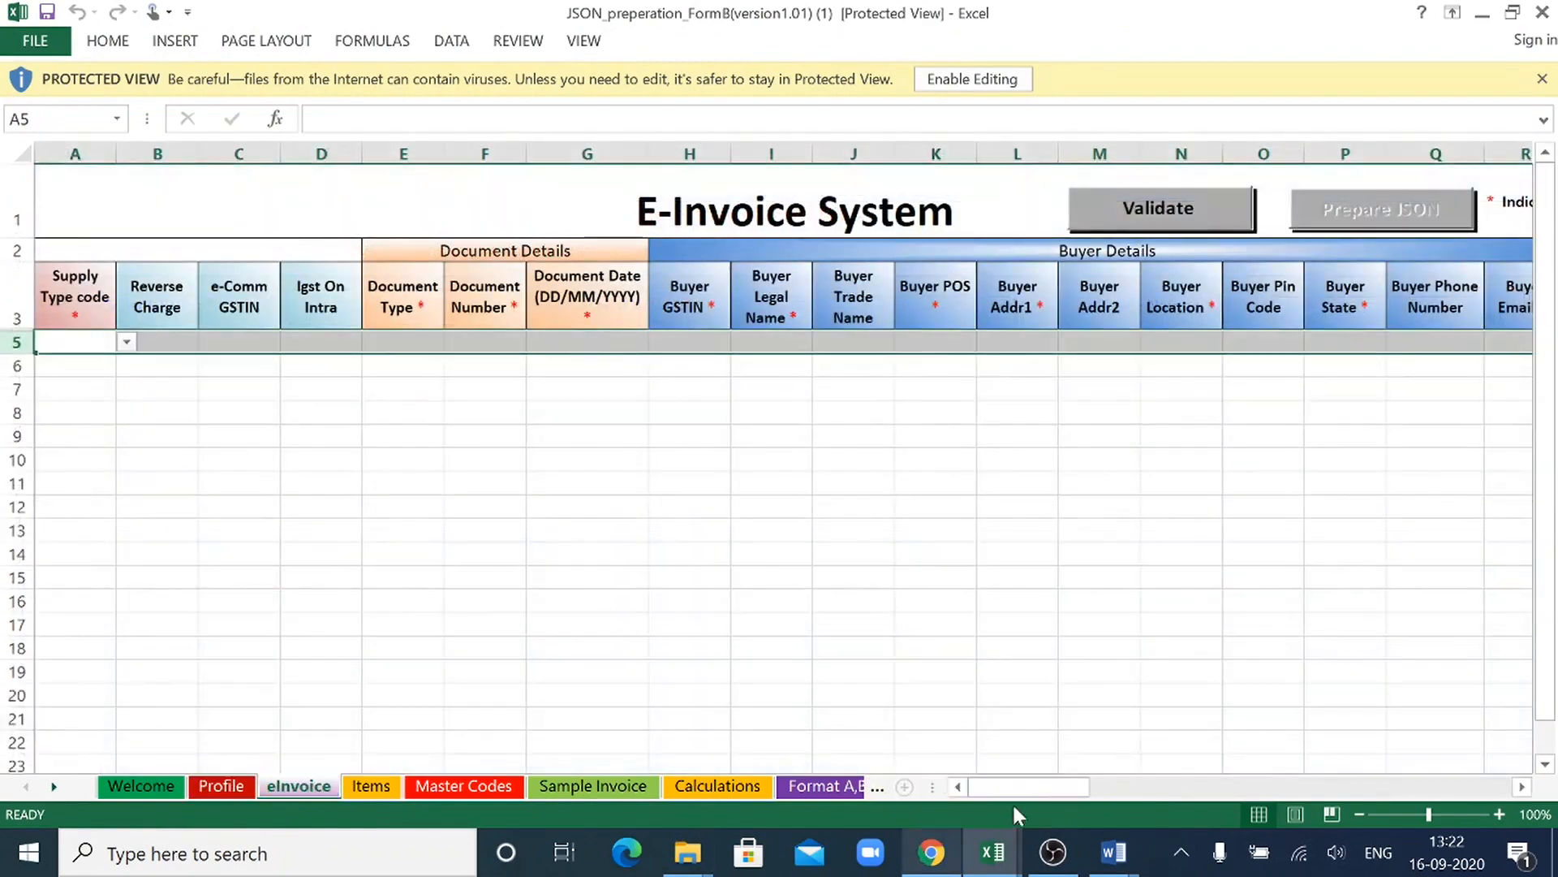
drag(1015, 790, 1320, 755)
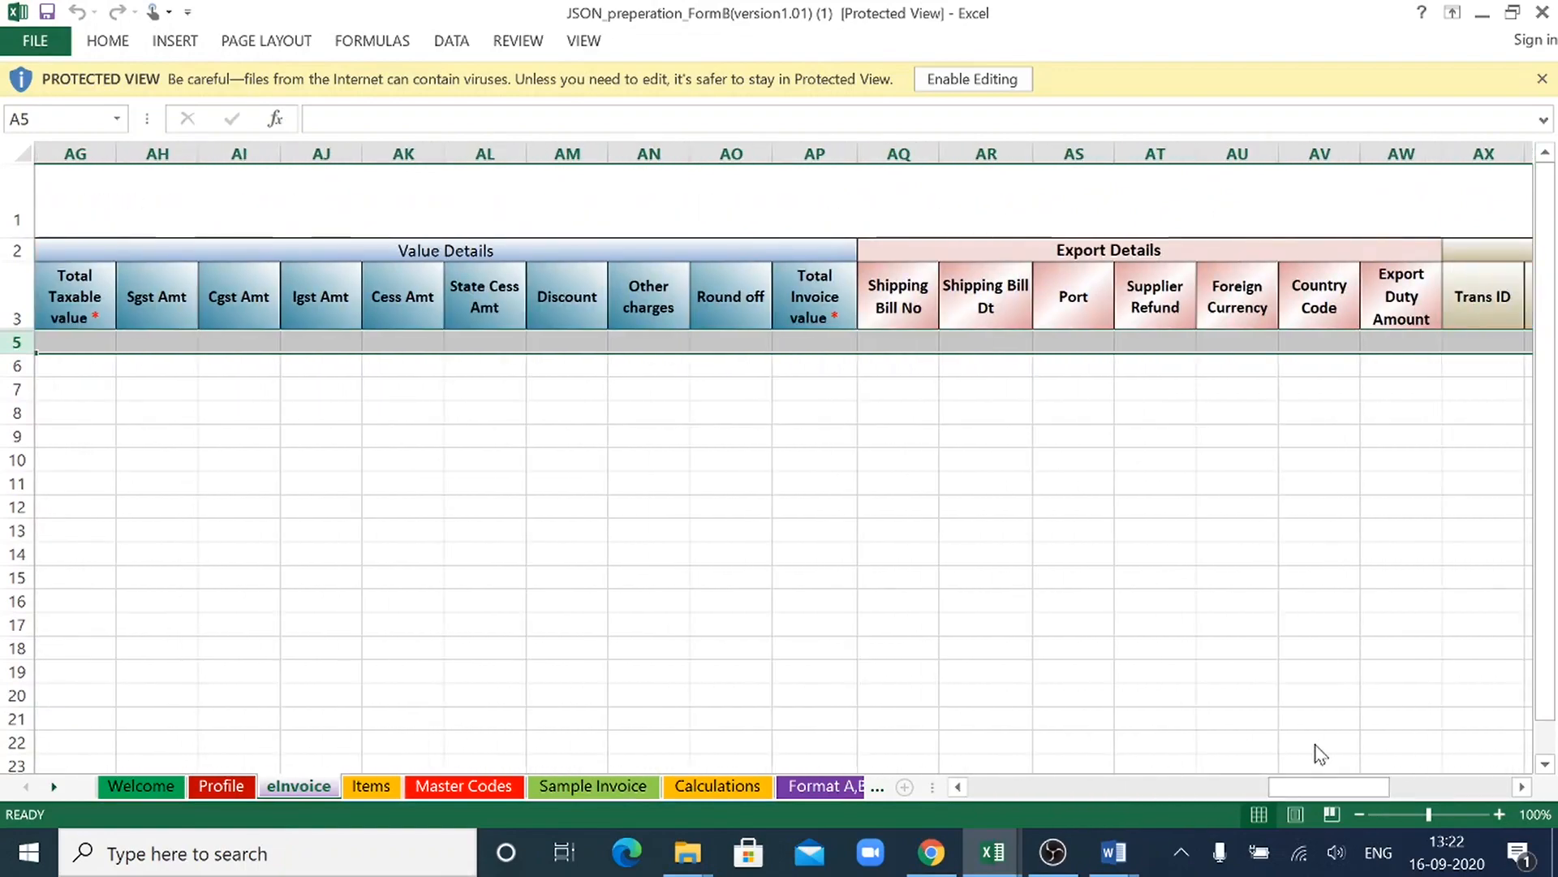
key(alt+Tab)
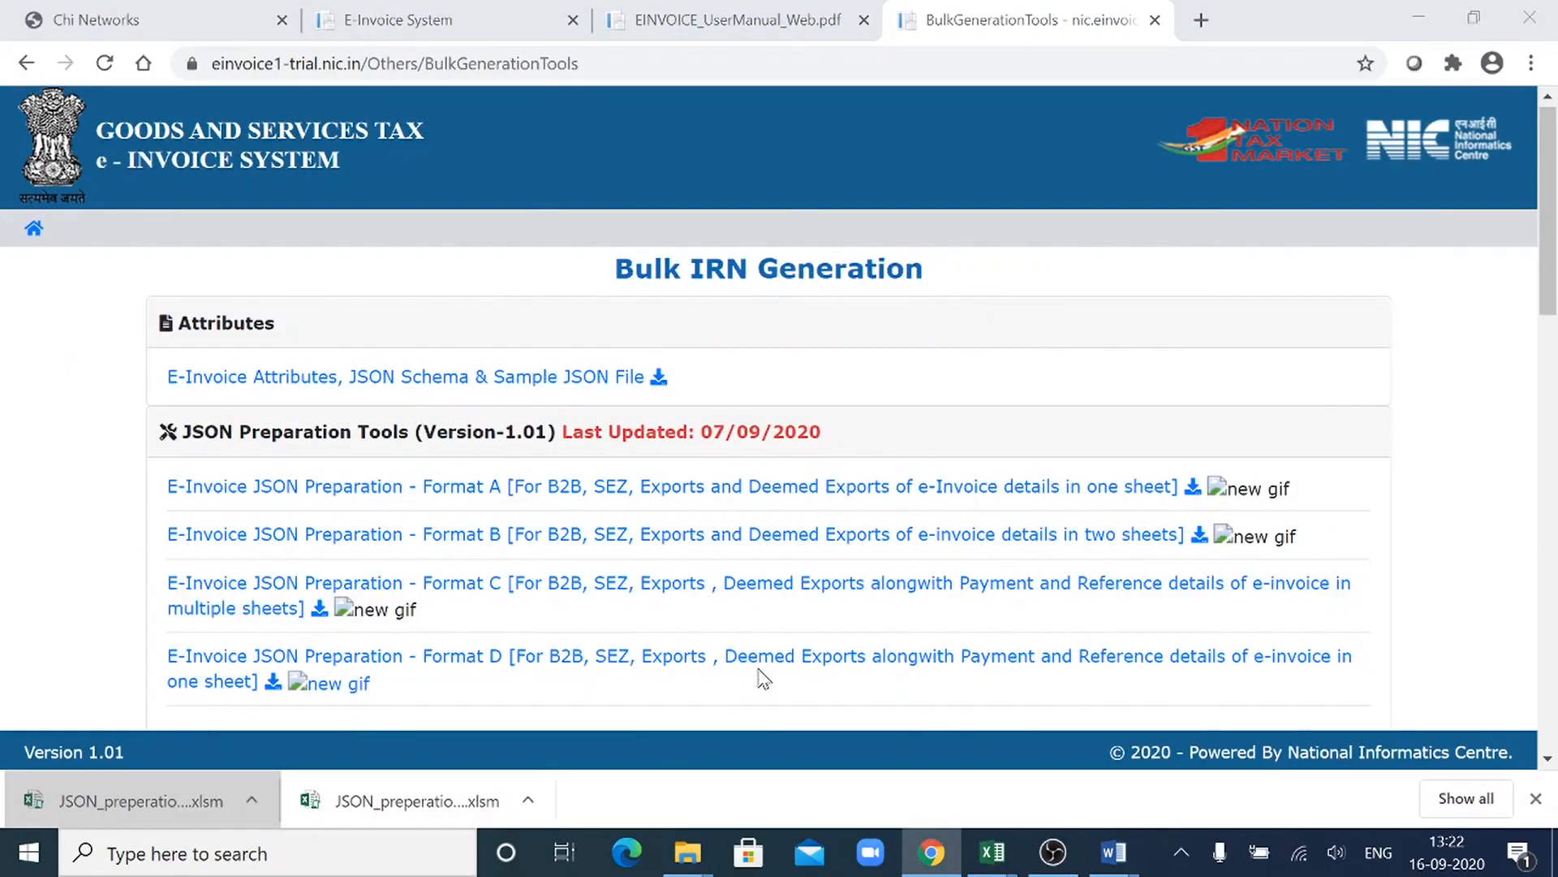
key(alt+Tab)
key(alt+Tab)
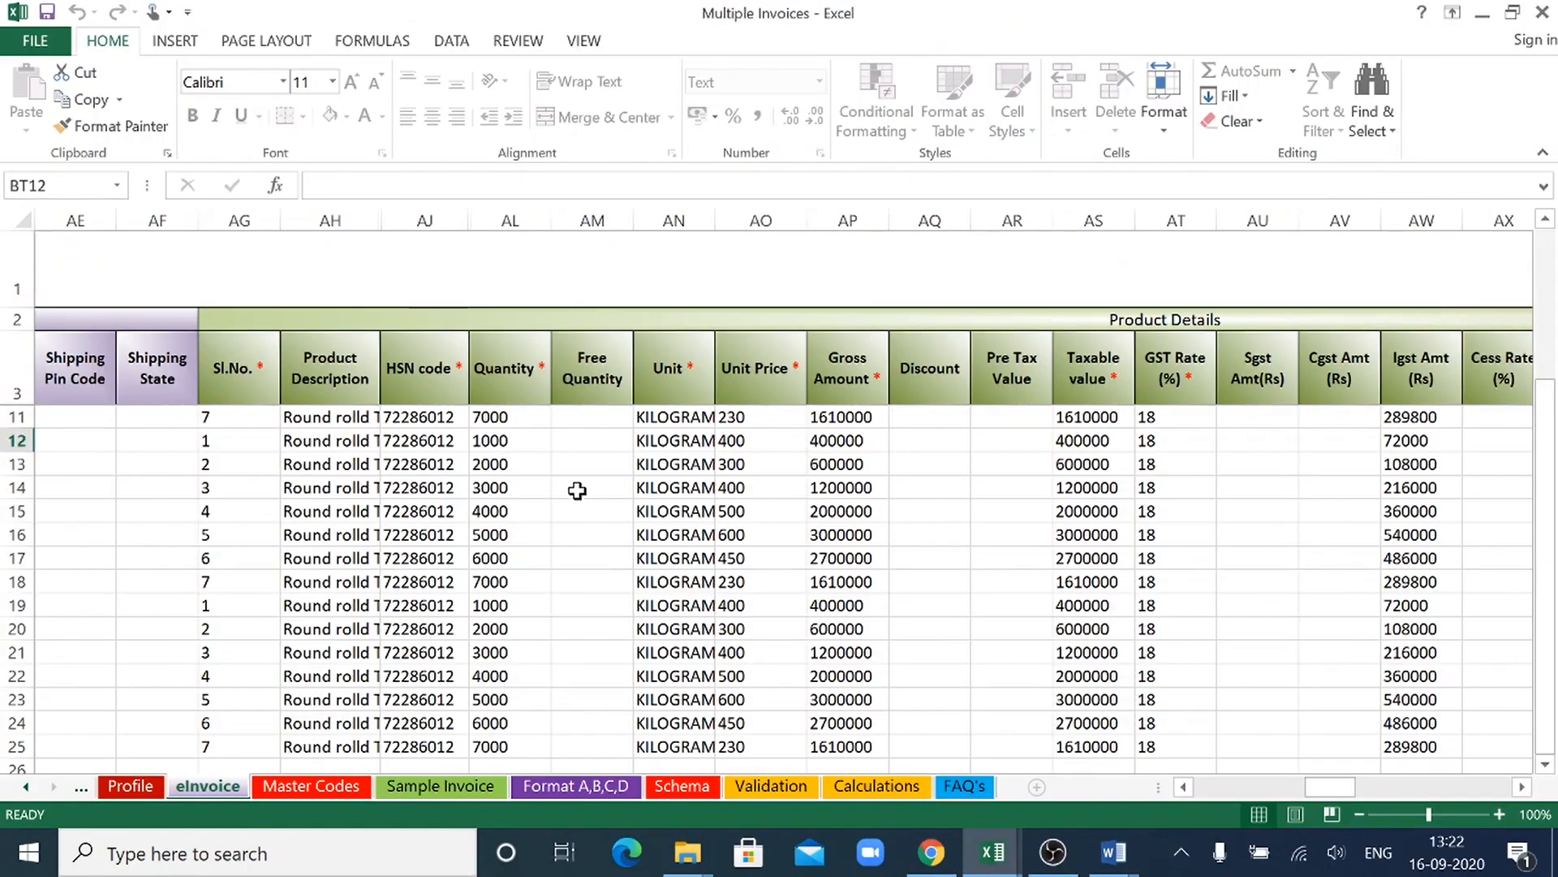
key(alt+Tab)
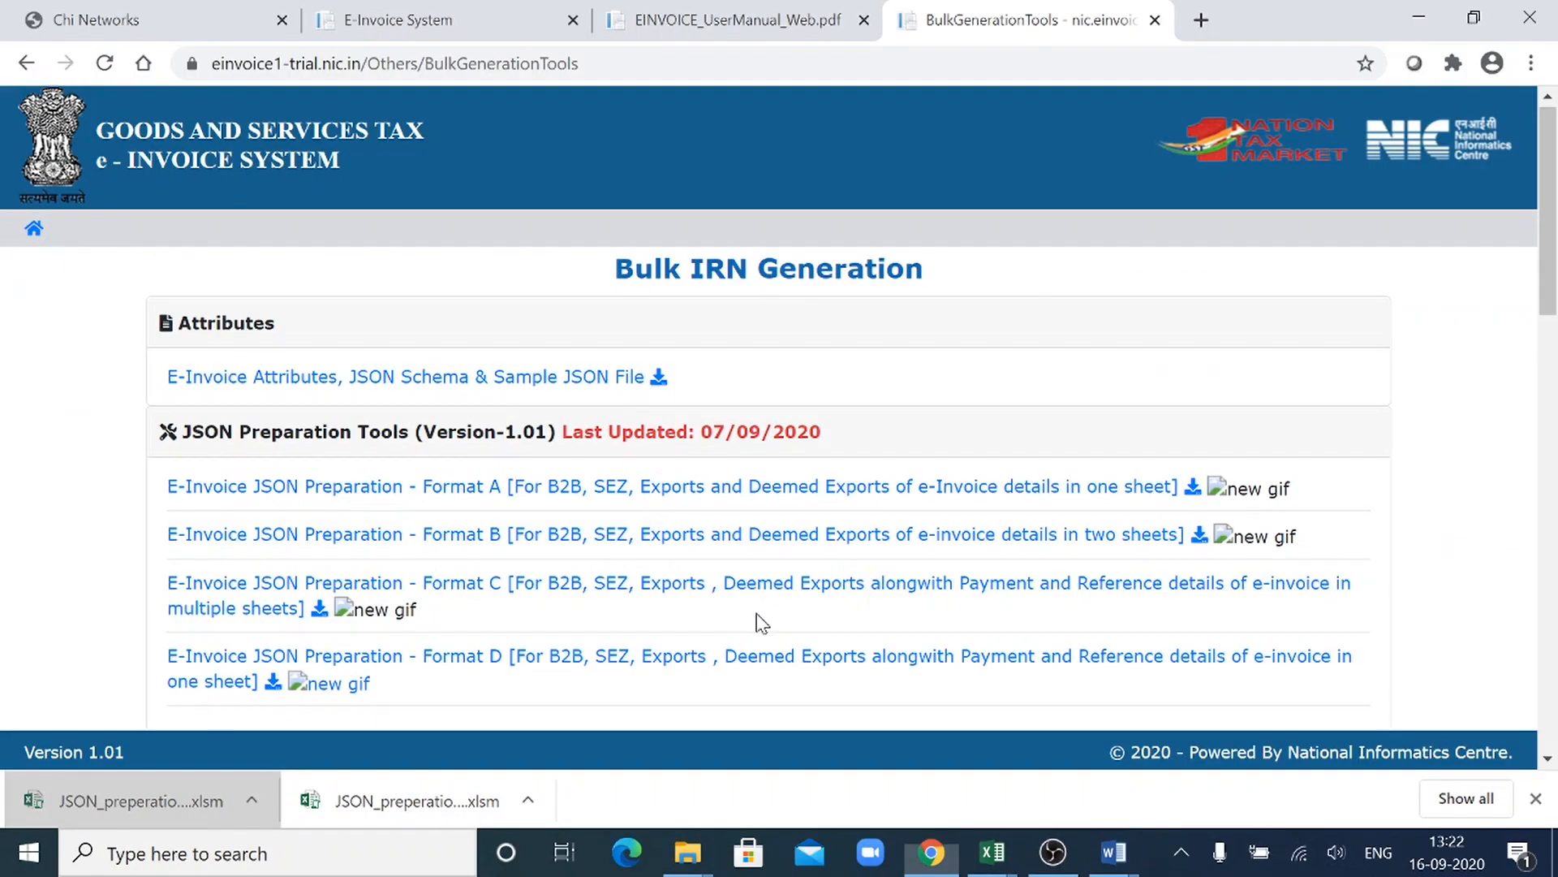
key(alt+Tab)
key(alt+Tab)
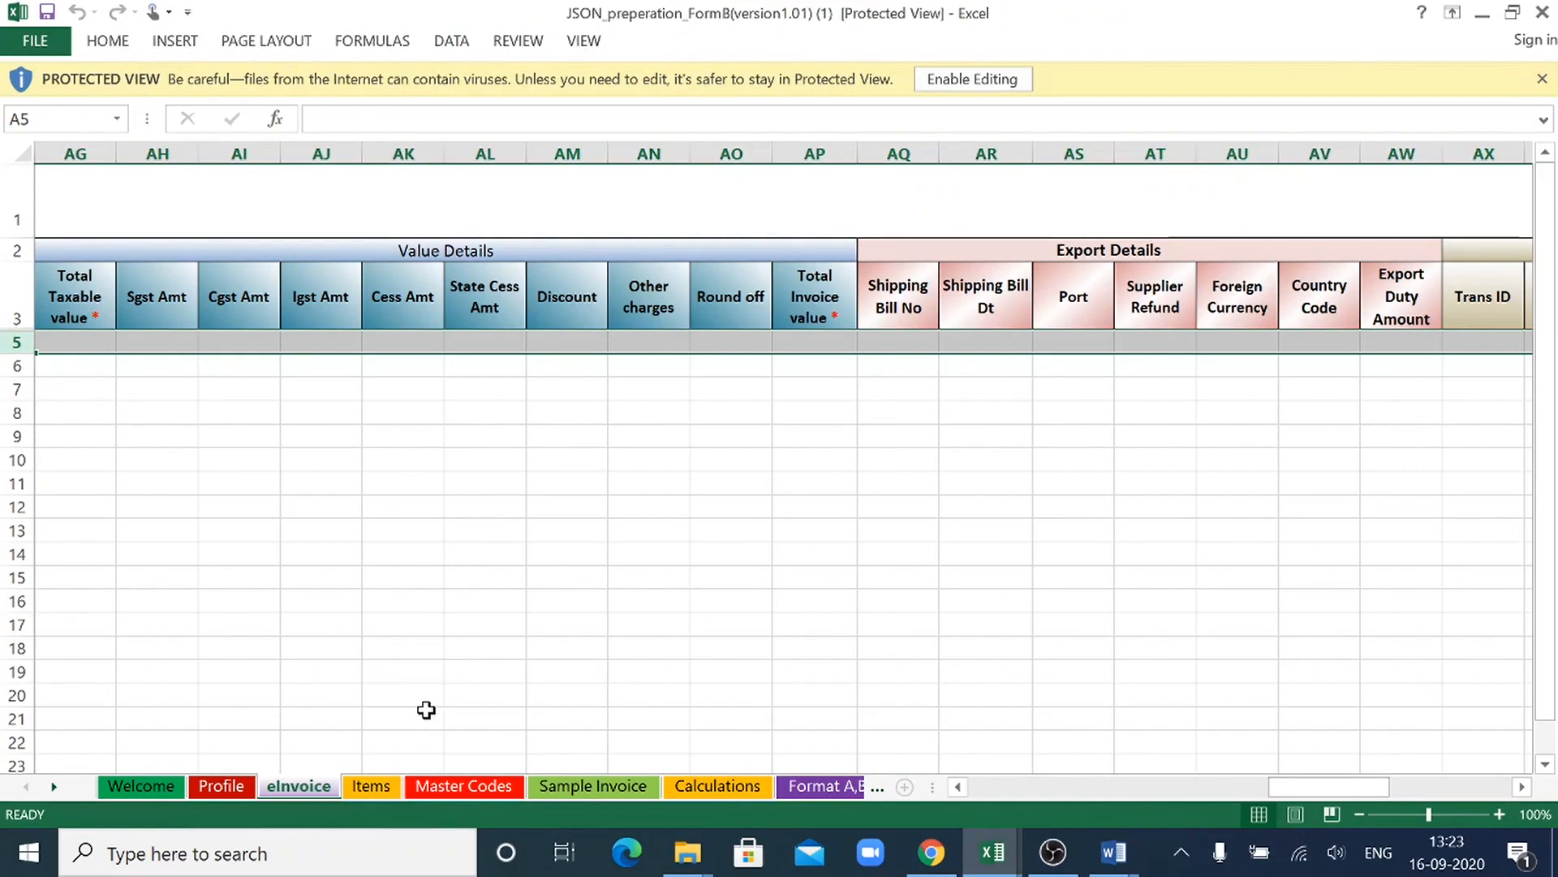
- Examine the Document Details and Product Details columns on the Format B workbook's Items sheet
click(369, 787)
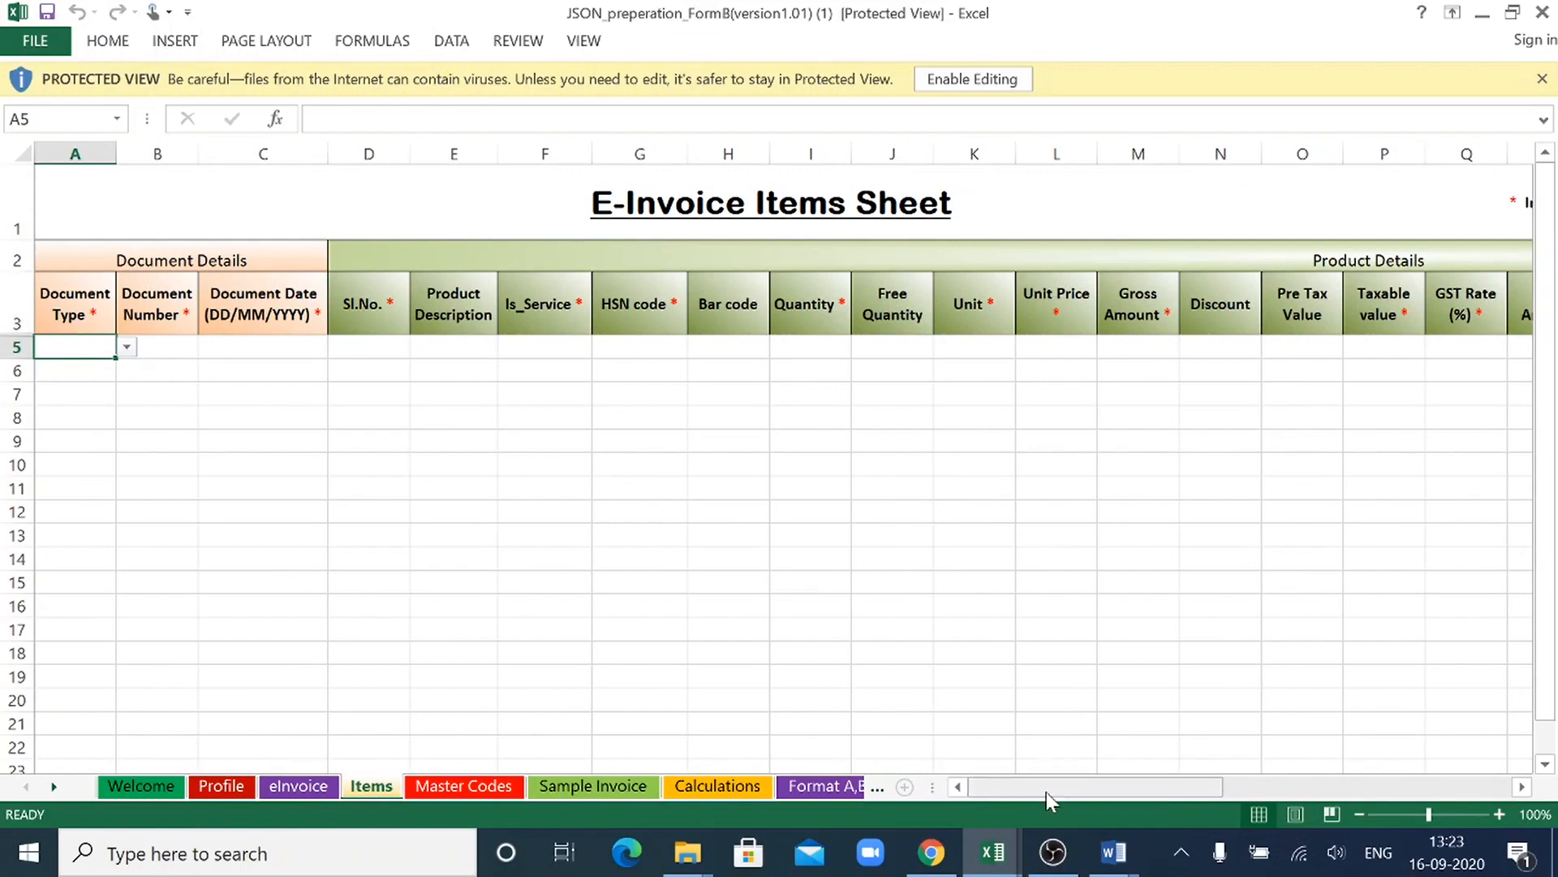
drag(1045, 792, 1265, 804)
drag(1009, 744, 944, 748)
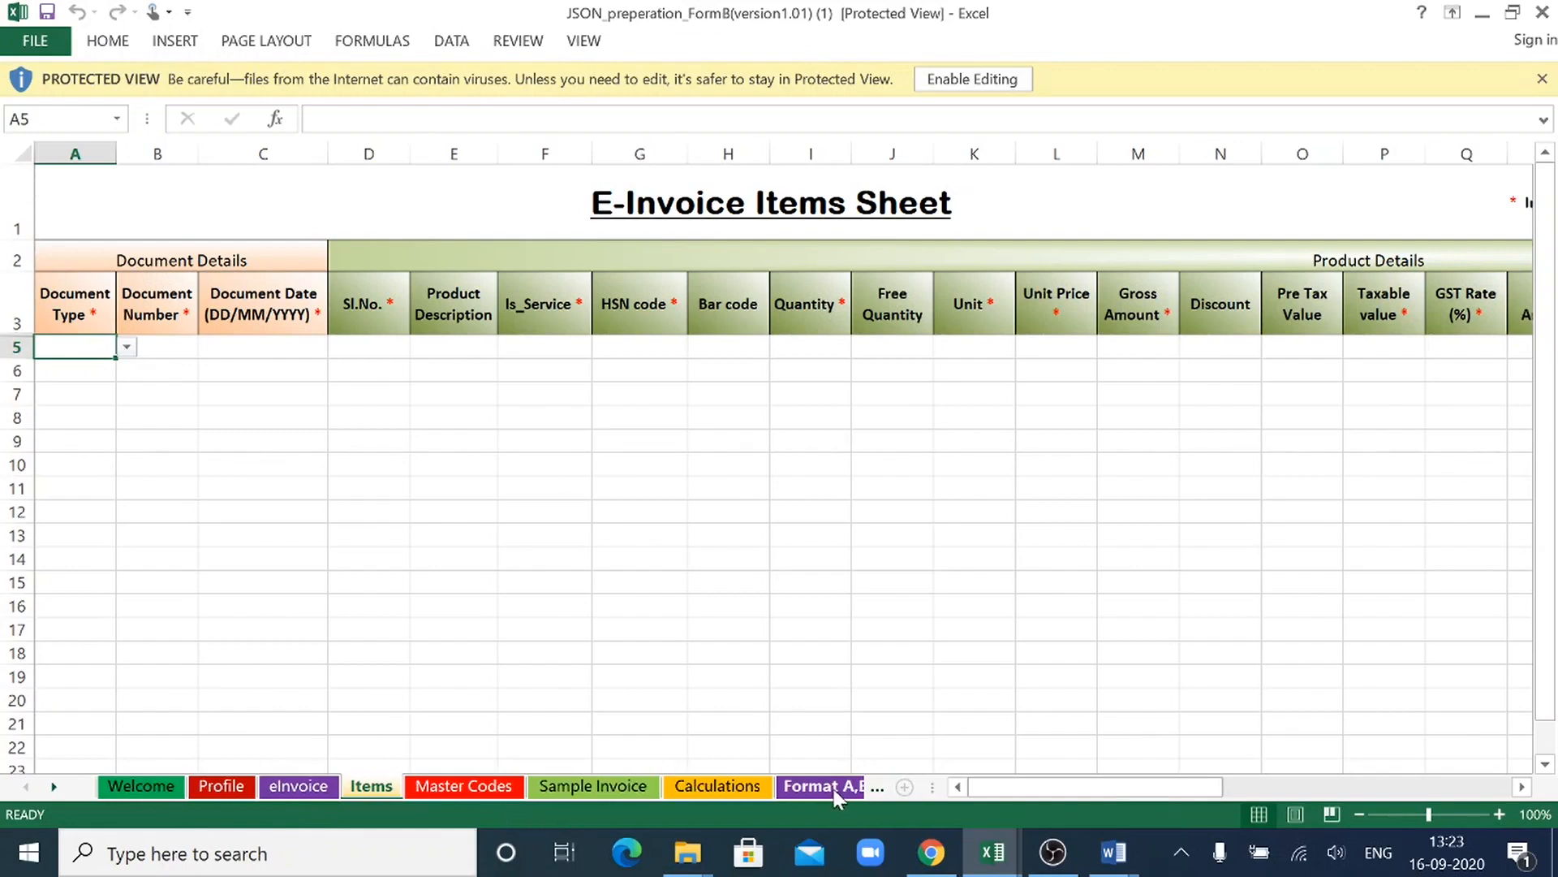
- Review the field descriptions on the Format B Welcome sheet, and look over its Profile and eInvoice sheets
click(148, 786)
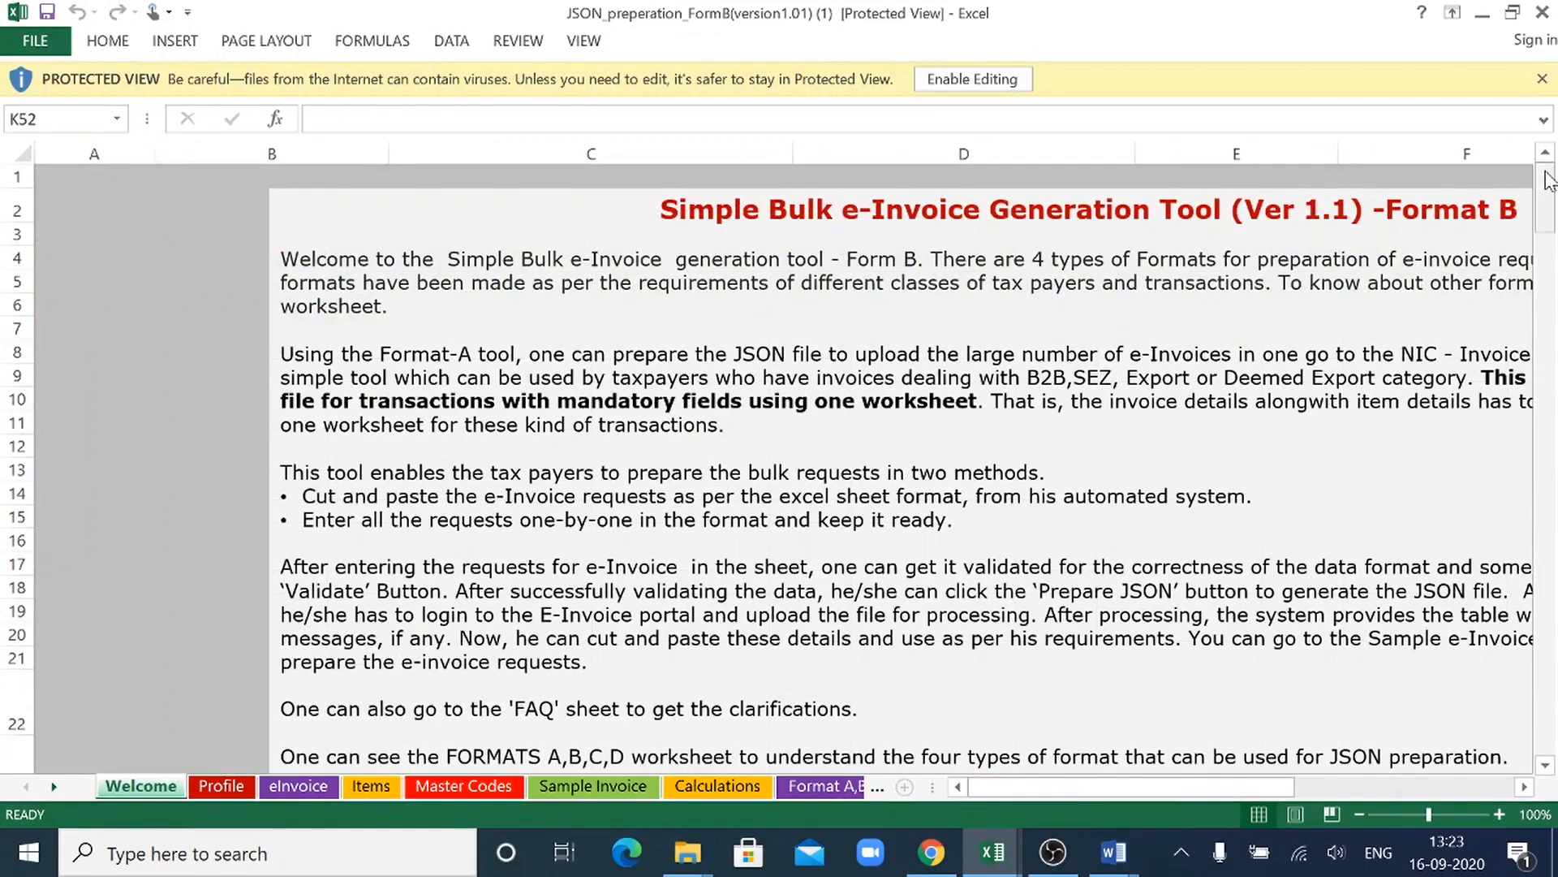
drag(1555, 170, 1555, 373)
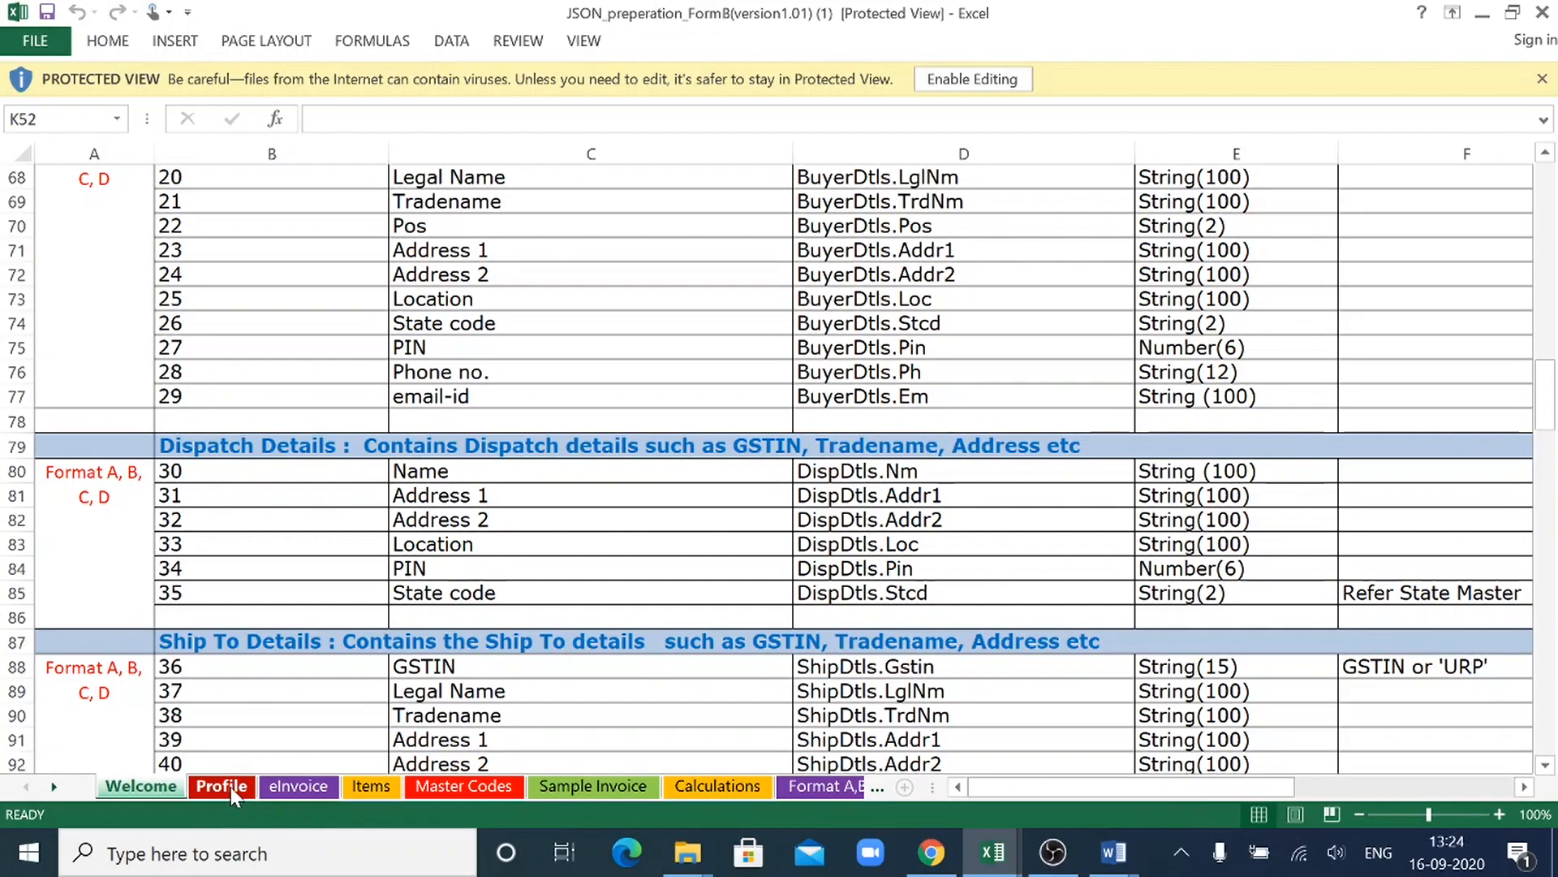
click(295, 788)
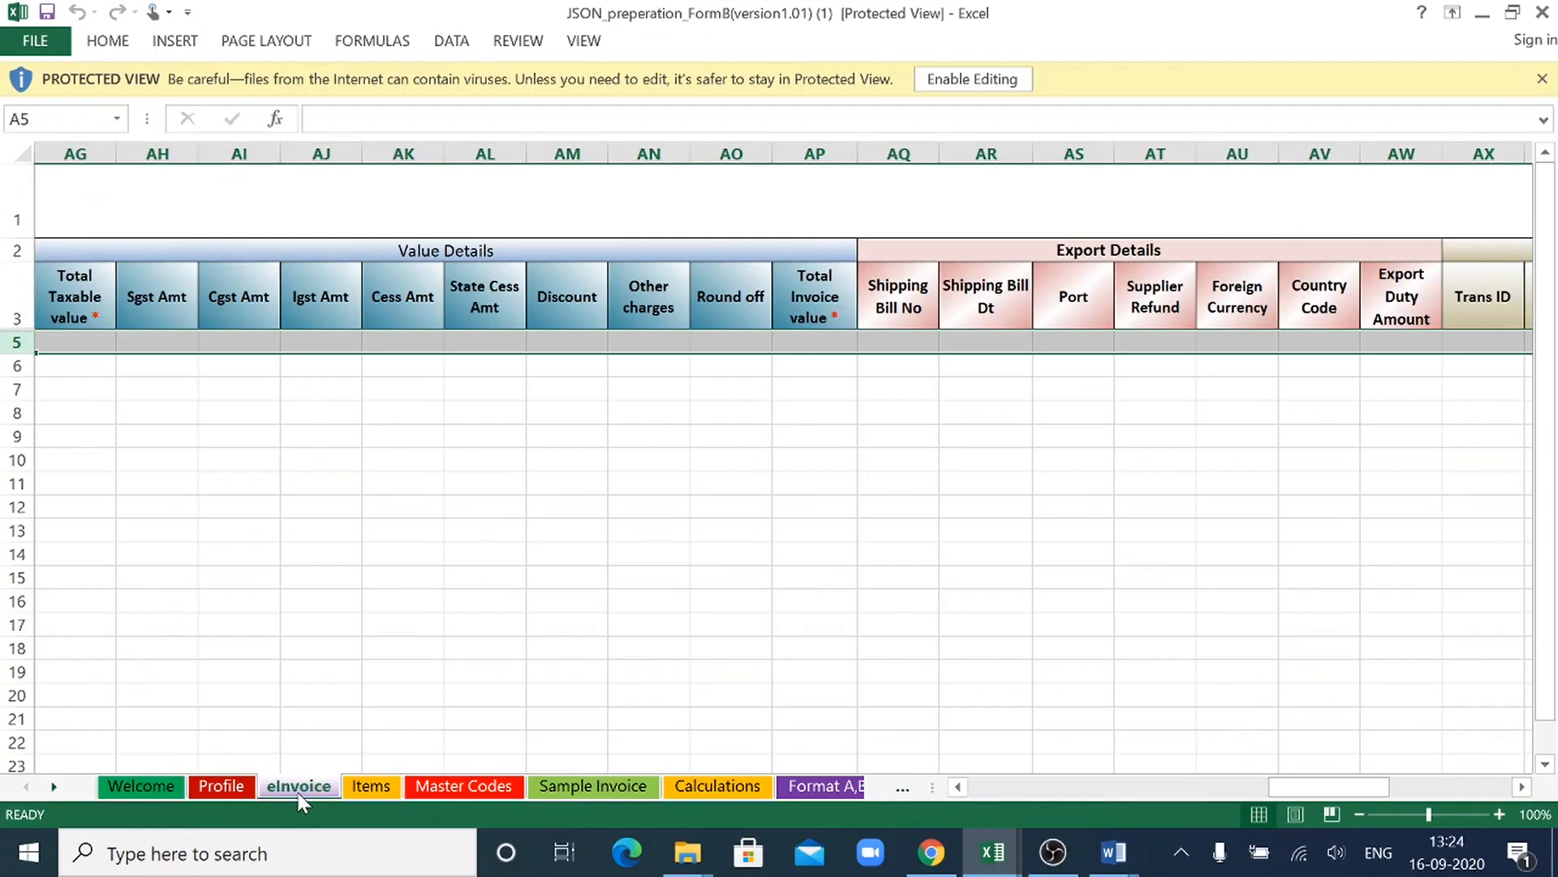
click(208, 784)
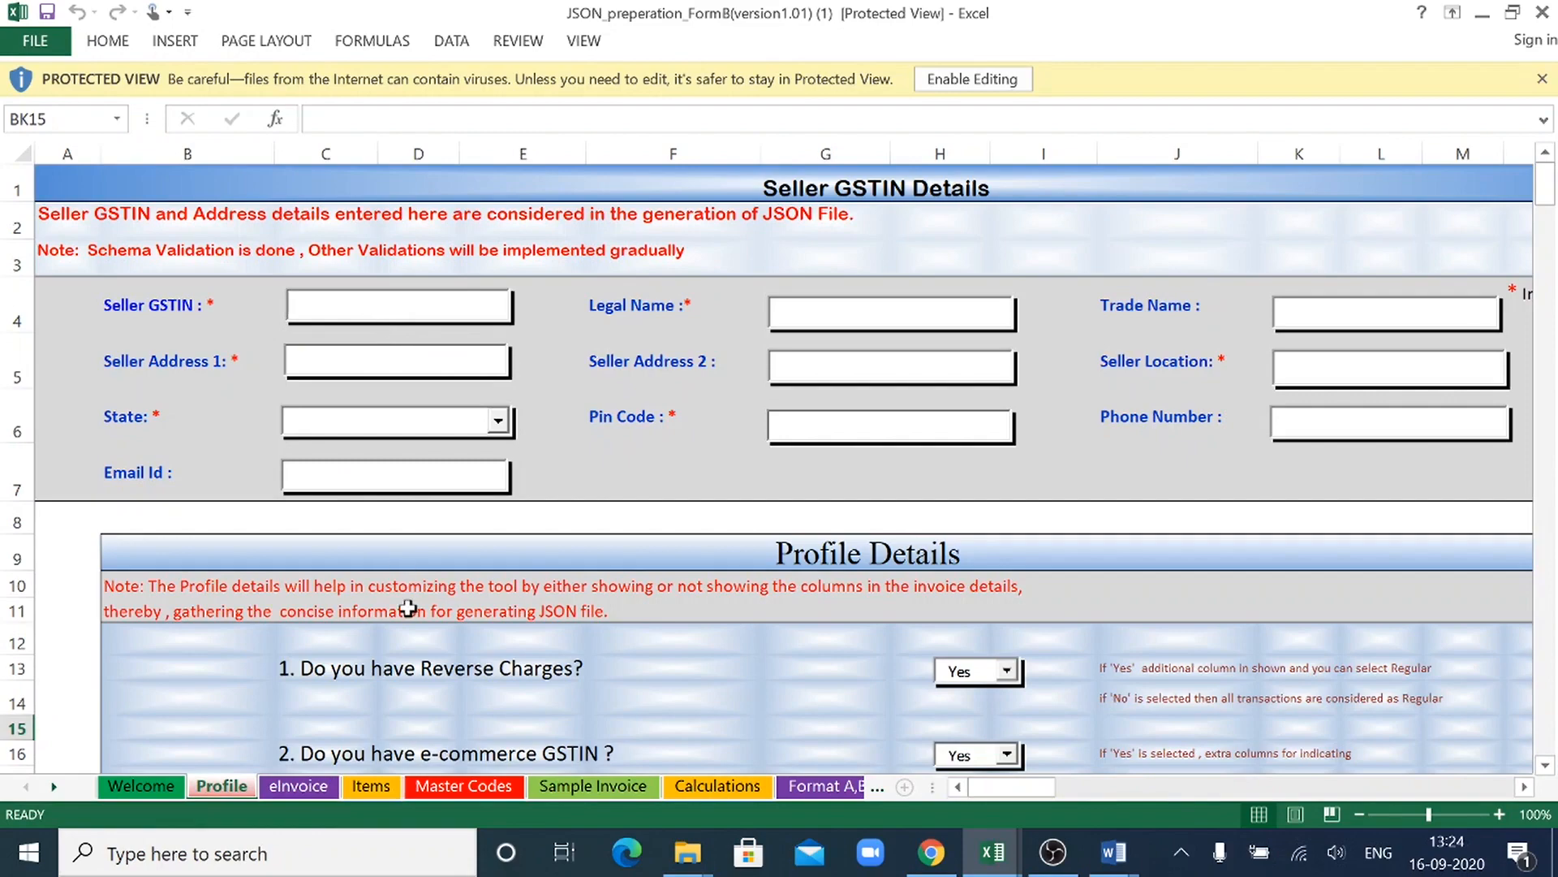
click(290, 792)
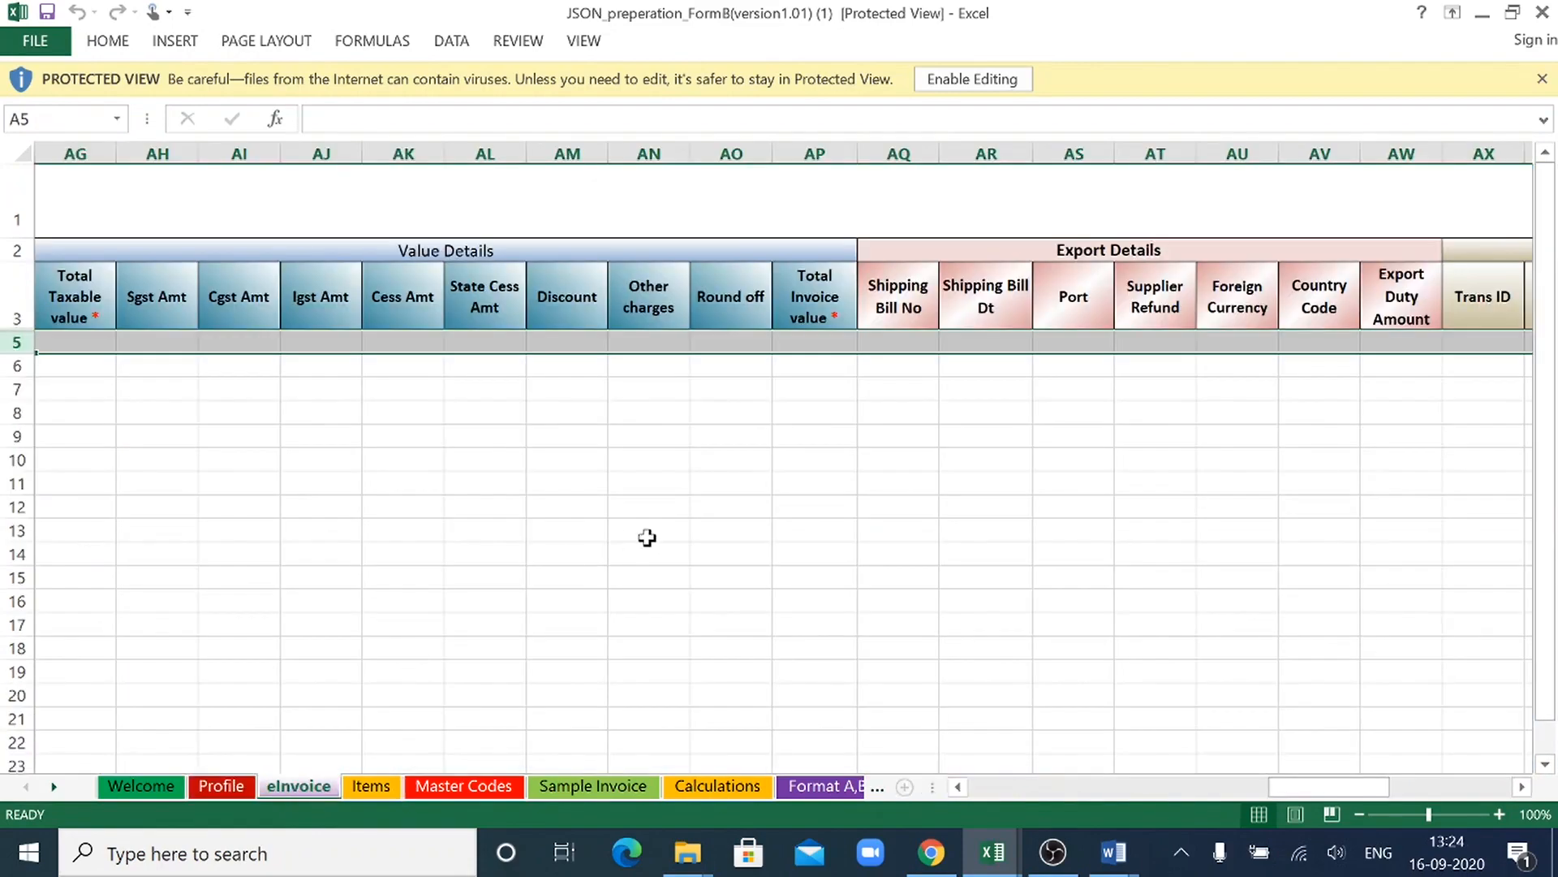
- Switch to the Multiple Invoices workbook, return to the first eInvoice columns and open the Profile sheet
key(alt+Tab)
key(alt+Tab)
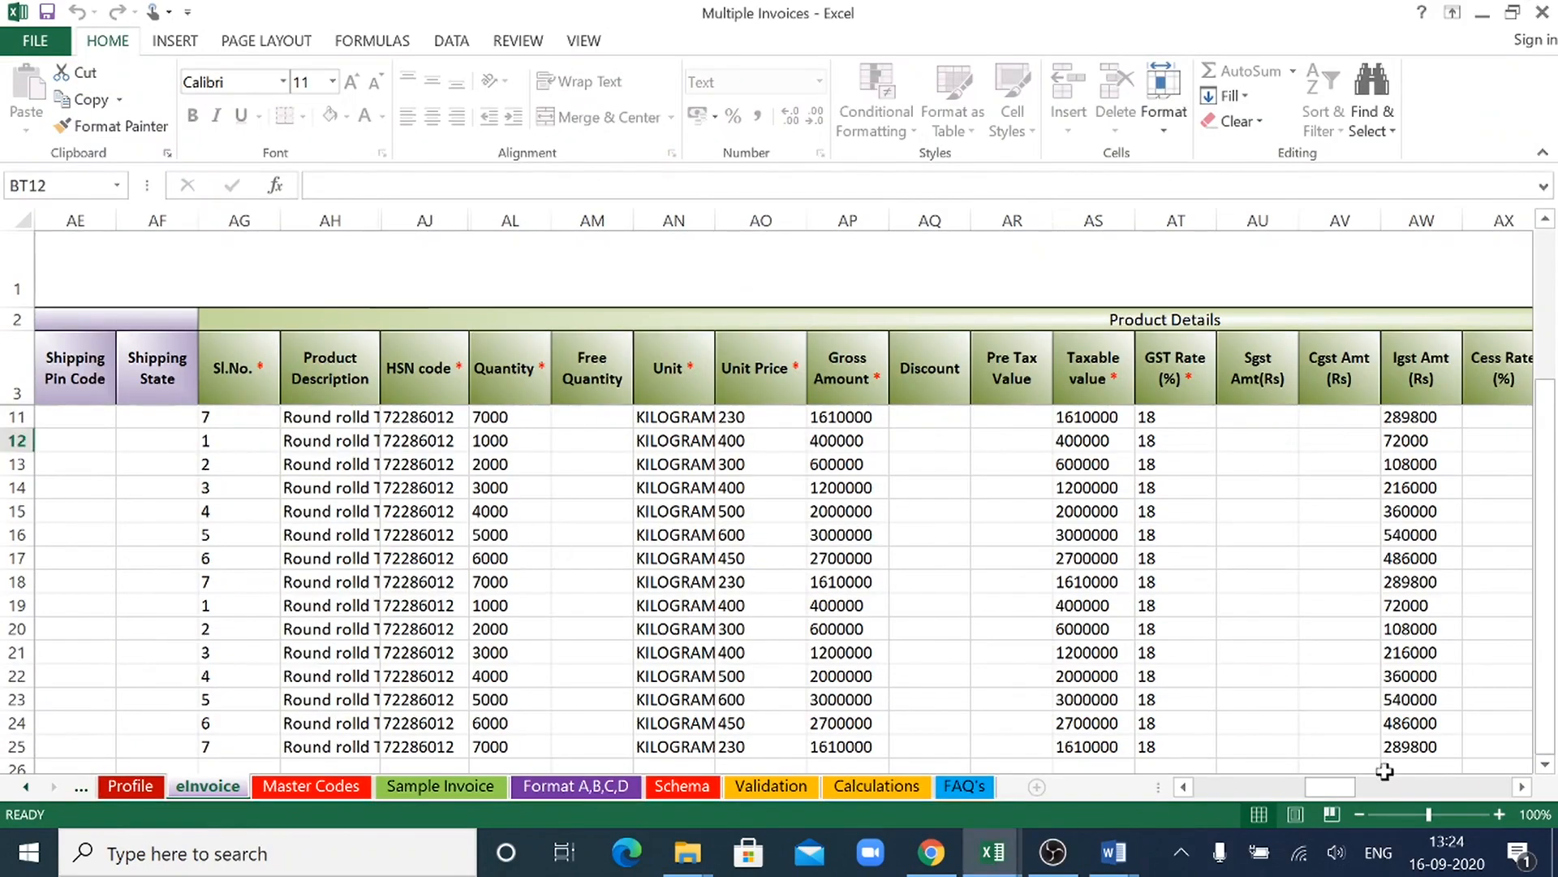
drag(1338, 787, 1190, 792)
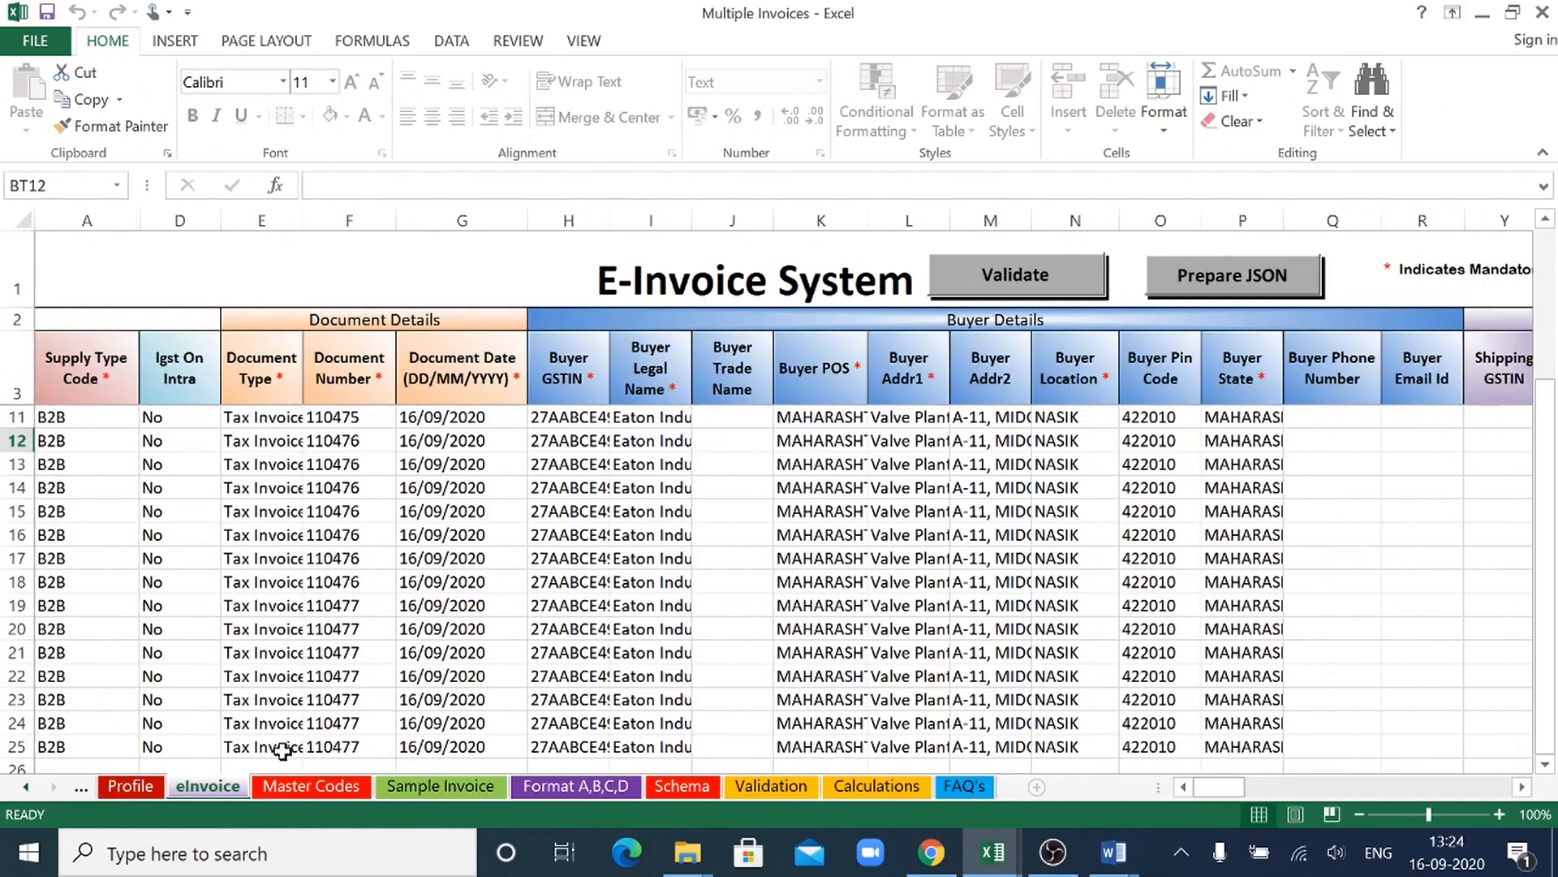
click(130, 785)
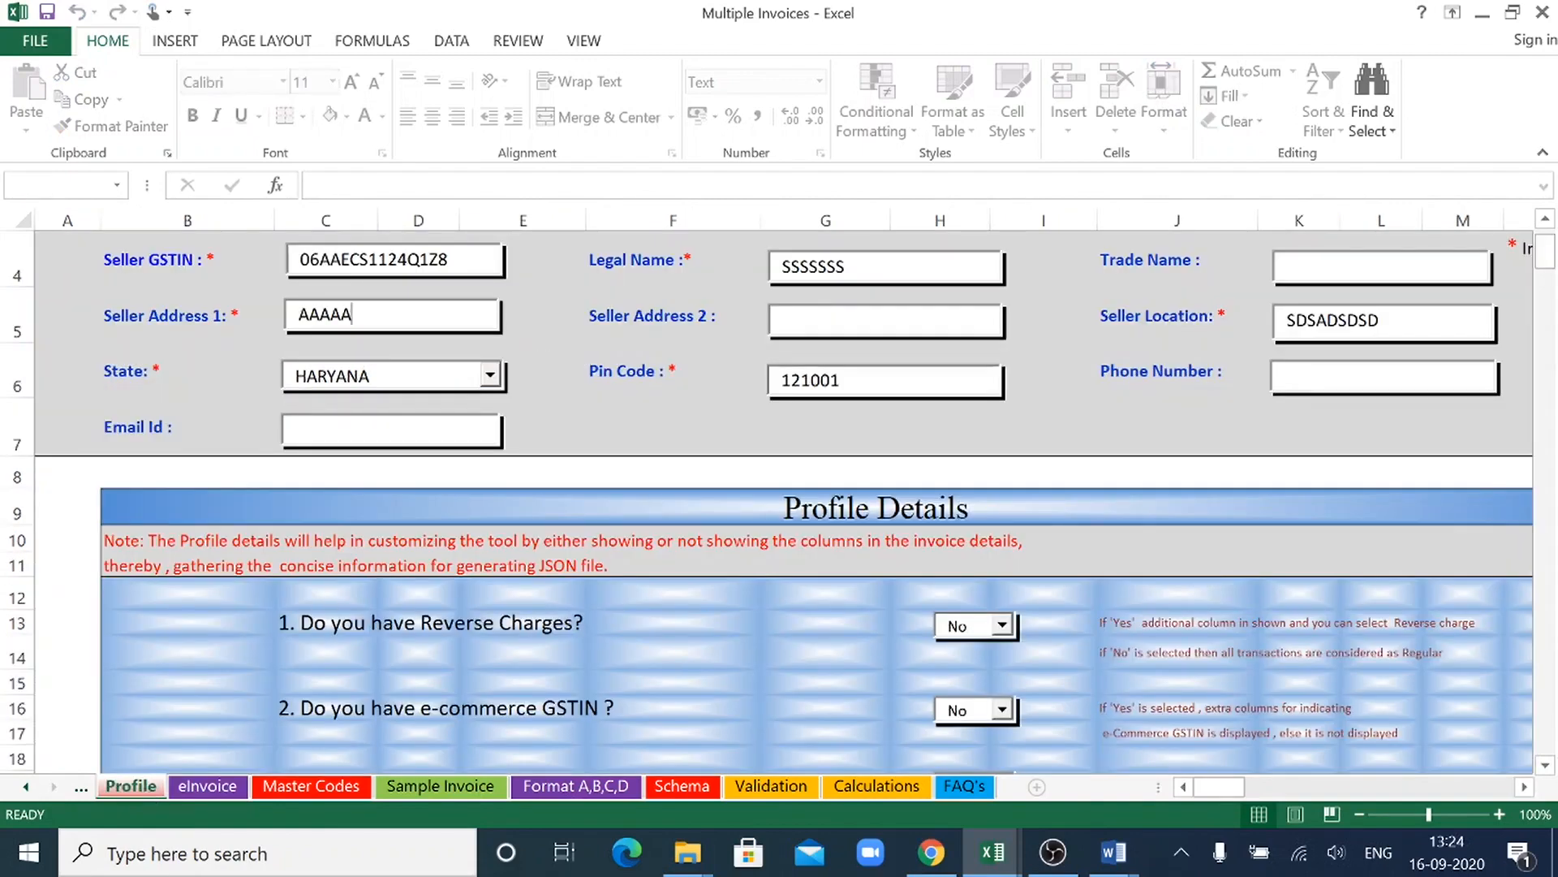
- Go through the seller fields on the Profile sheet: GSTIN, legal name, pin code, location, phone number, trade name and second address
click(448, 258)
click(846, 267)
click(841, 380)
text(121001)
click(1307, 320)
click(1439, 363)
click(1383, 267)
click(909, 324)
- Review the ten Profile Details questions, from reverse charges to Eway-bill details, that control which invoice columns are shown
mouse_move(1548, 261)
mouse_down()
mouse_move(1552, 282)
mouse_move(1549, 266)
mouse_up()
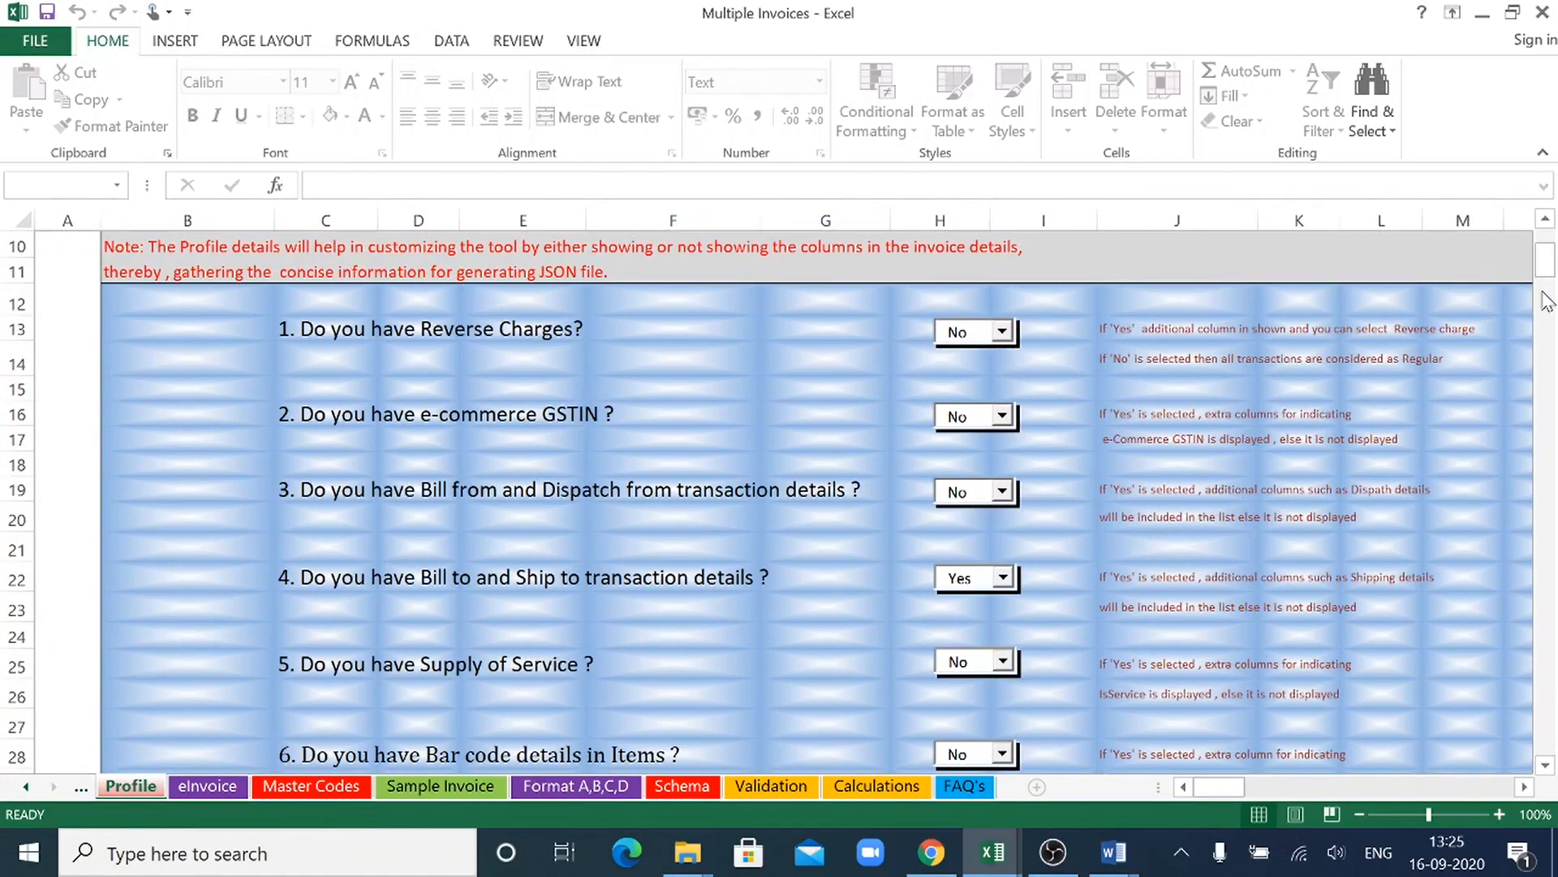
drag(1546, 279, 1550, 283)
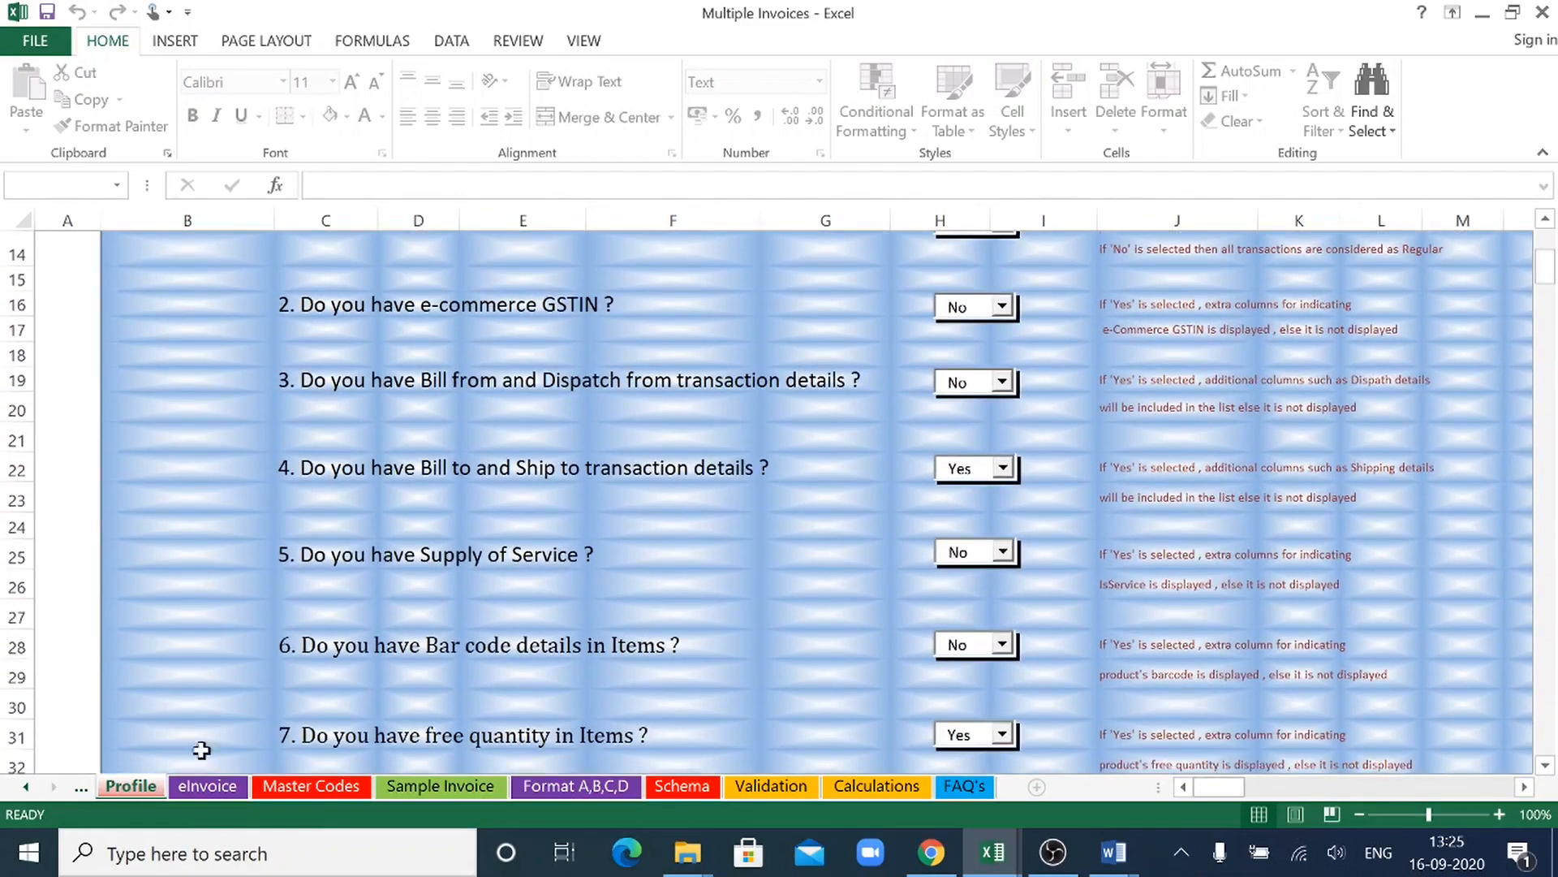
click(205, 787)
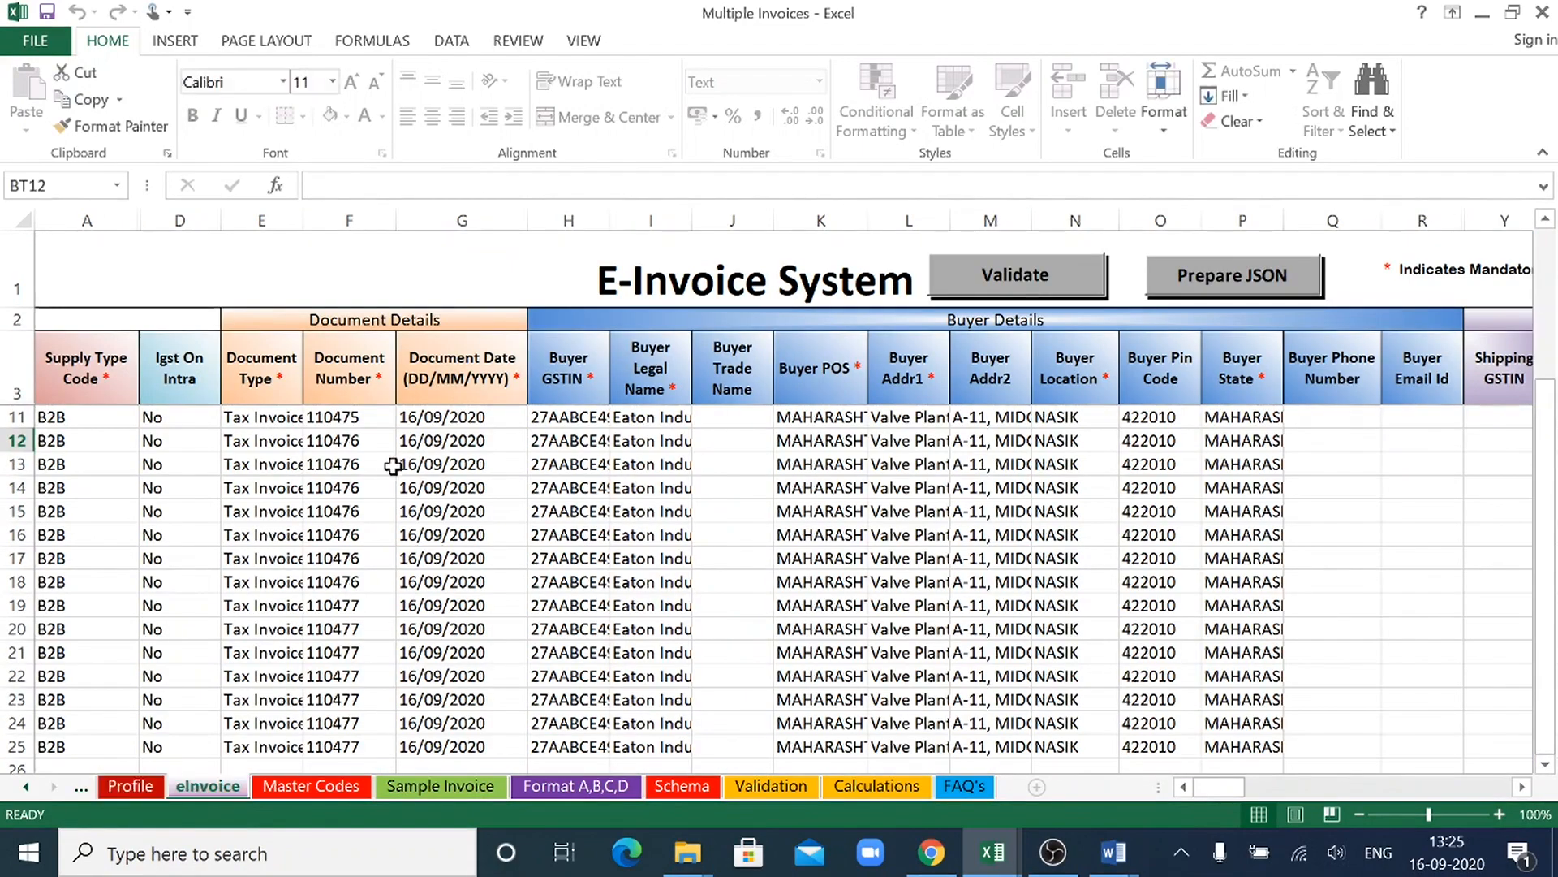
click(129, 786)
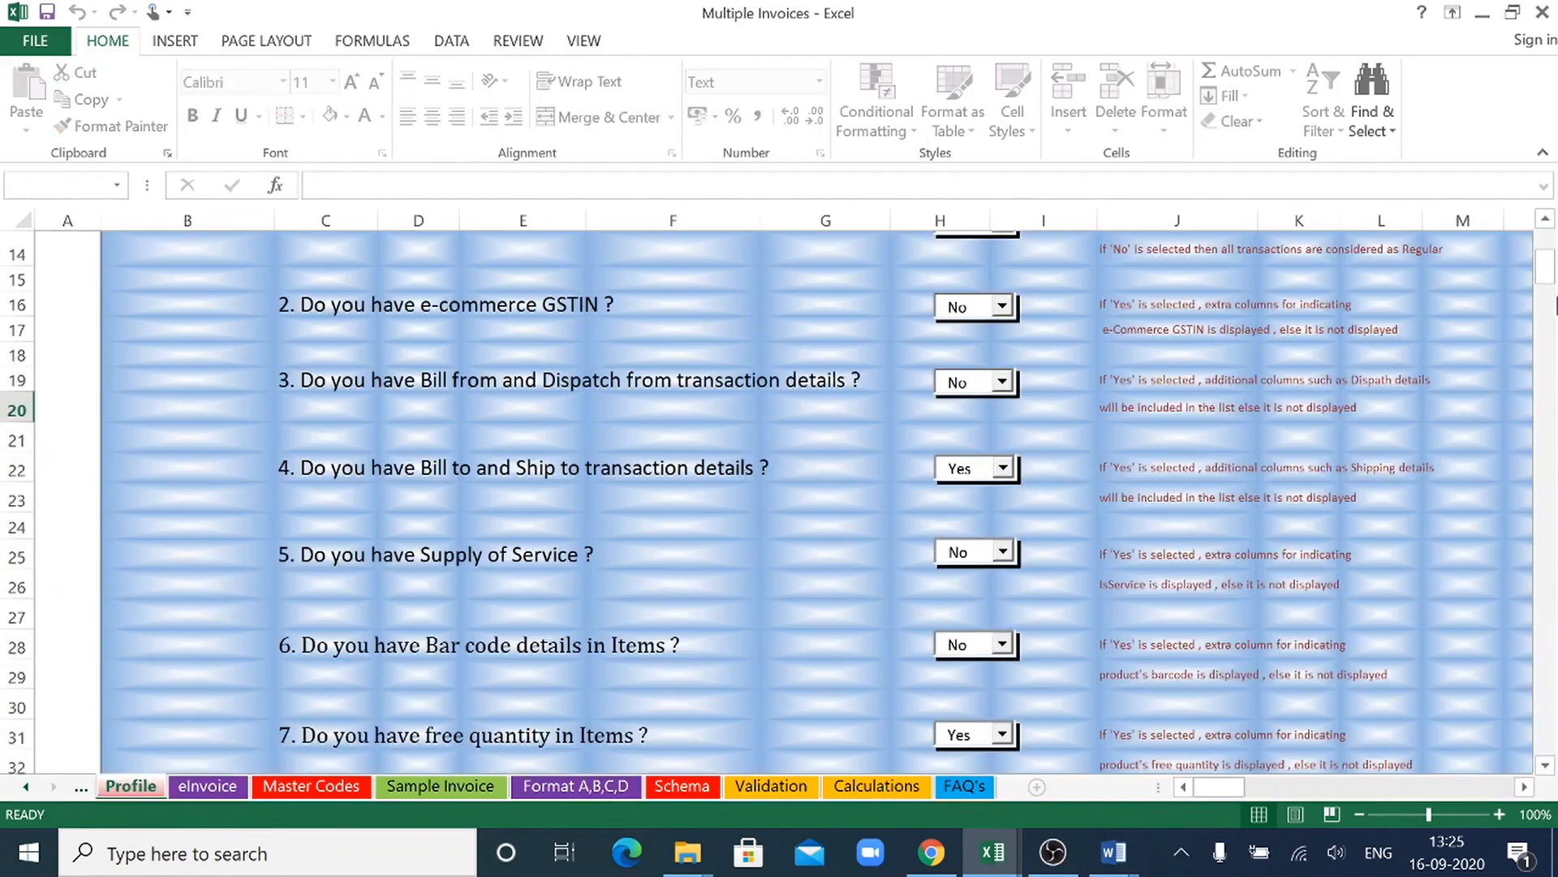
scroll(1551, 276, up, 4)
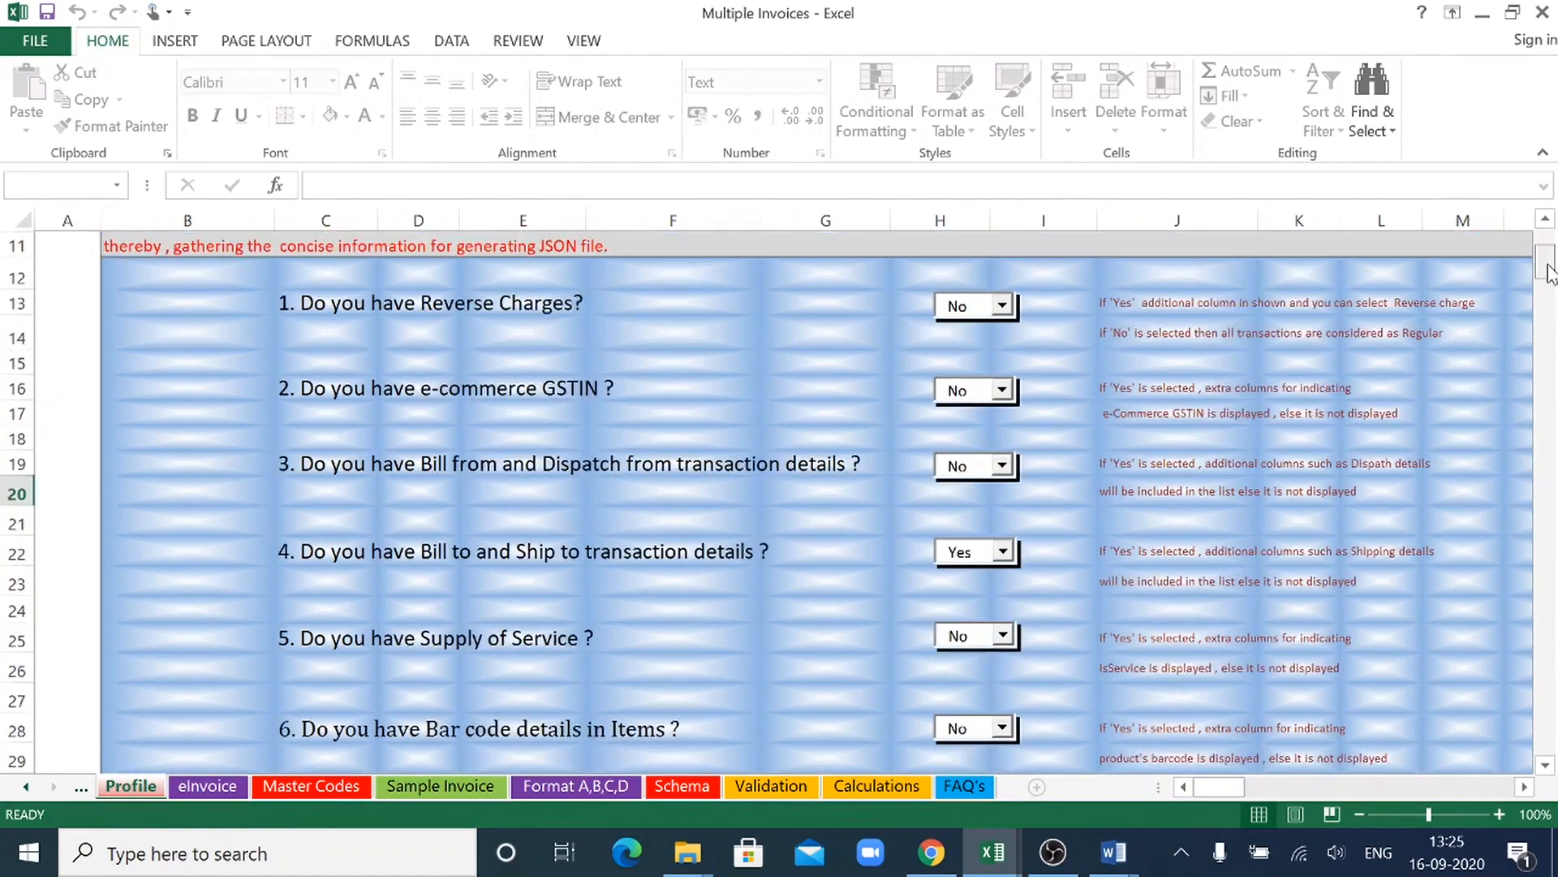
scroll(1551, 267, down, 1)
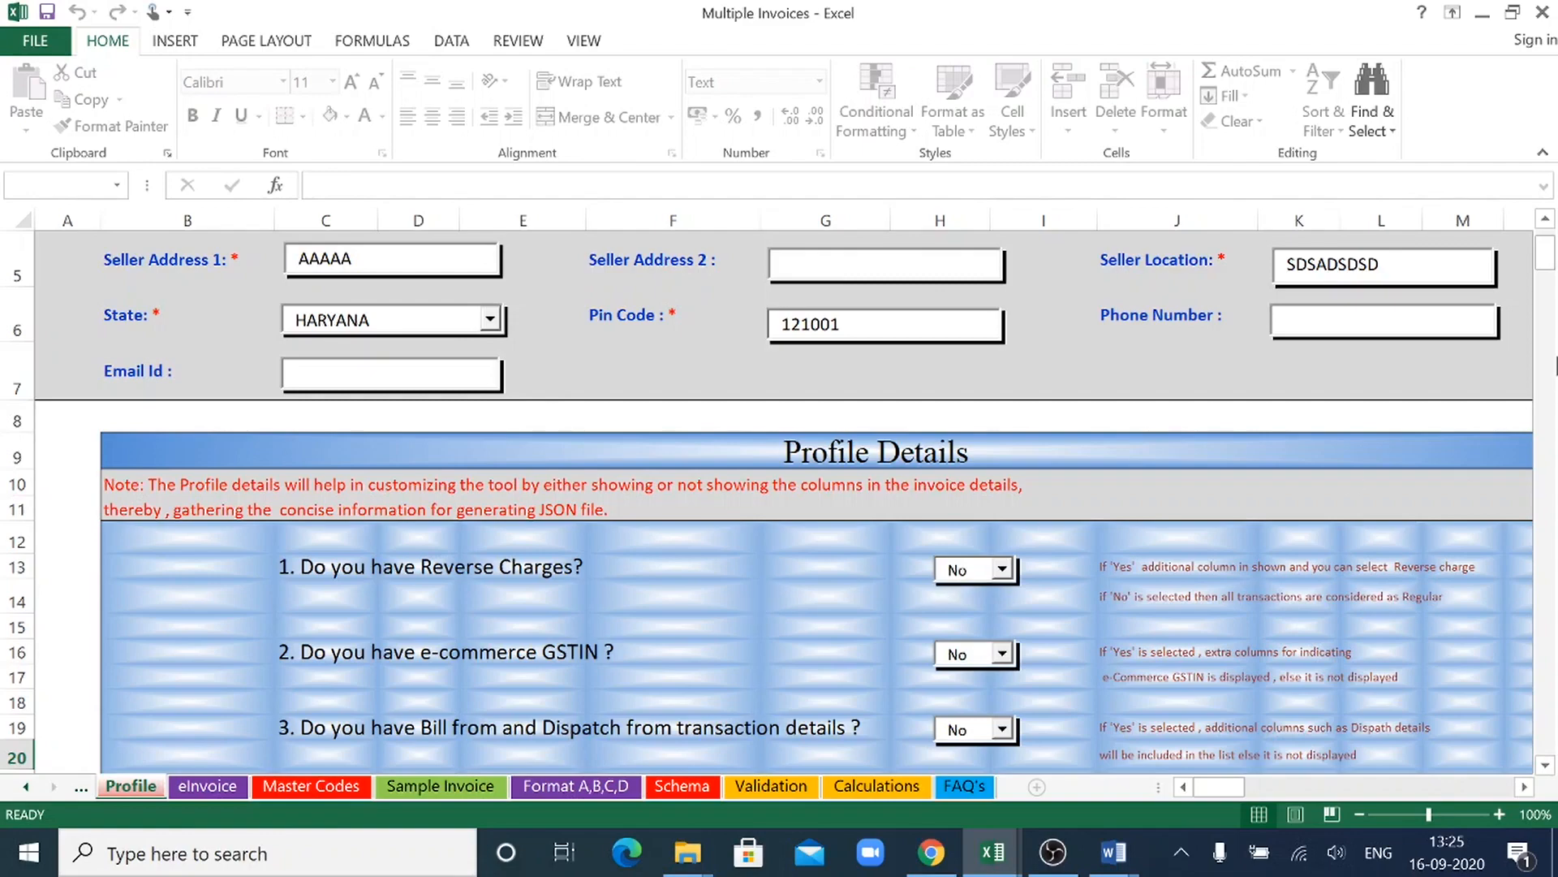
scroll(1549, 278, down, 1)
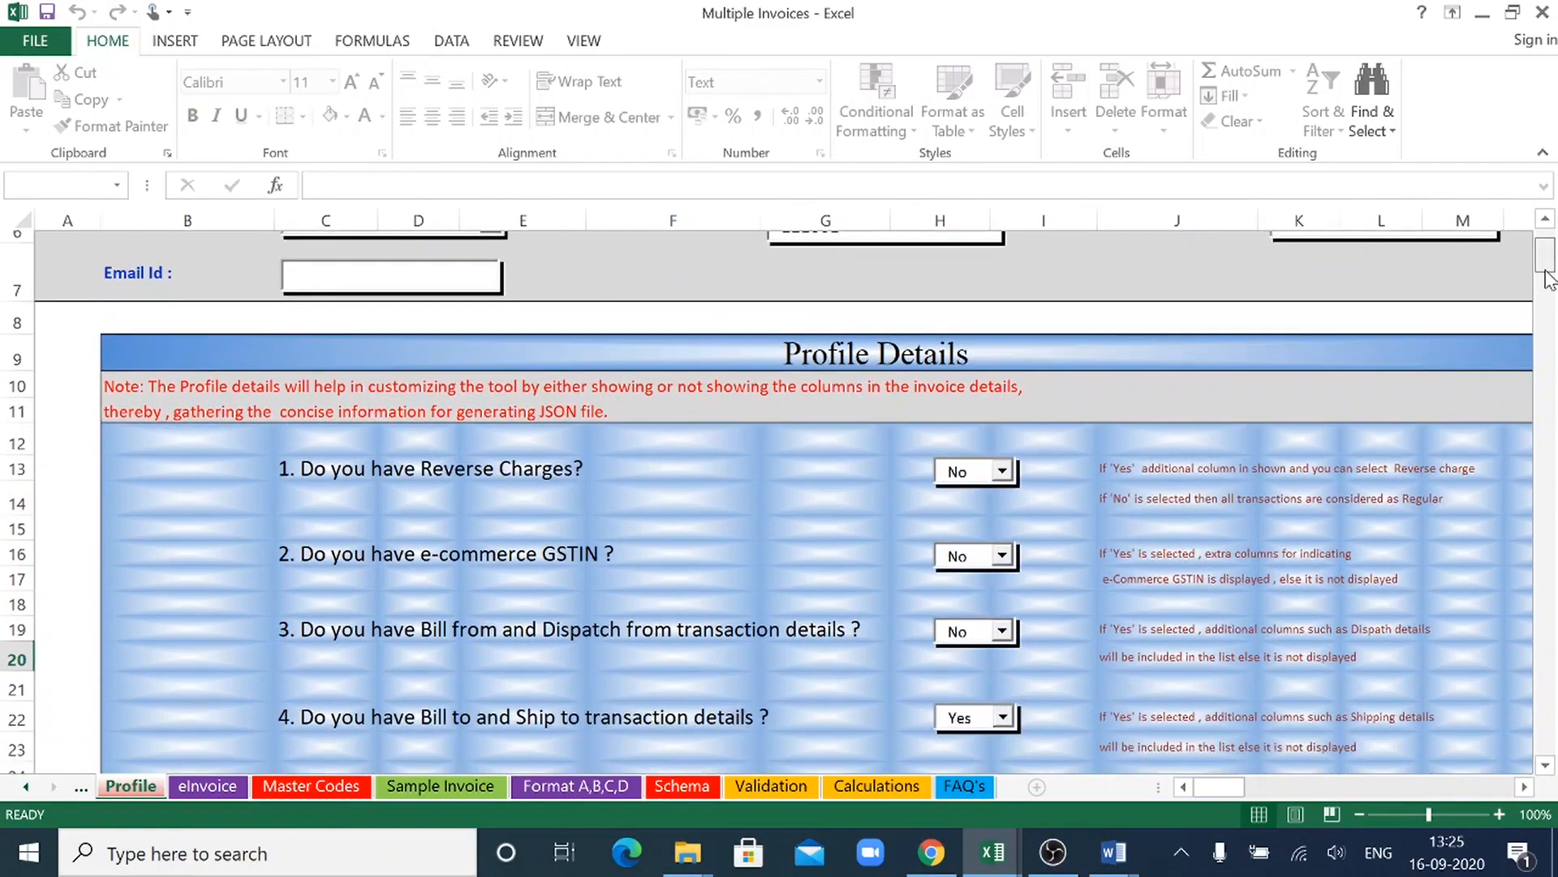
scroll(1548, 278, down, 1)
scroll(1548, 278, down, 1)
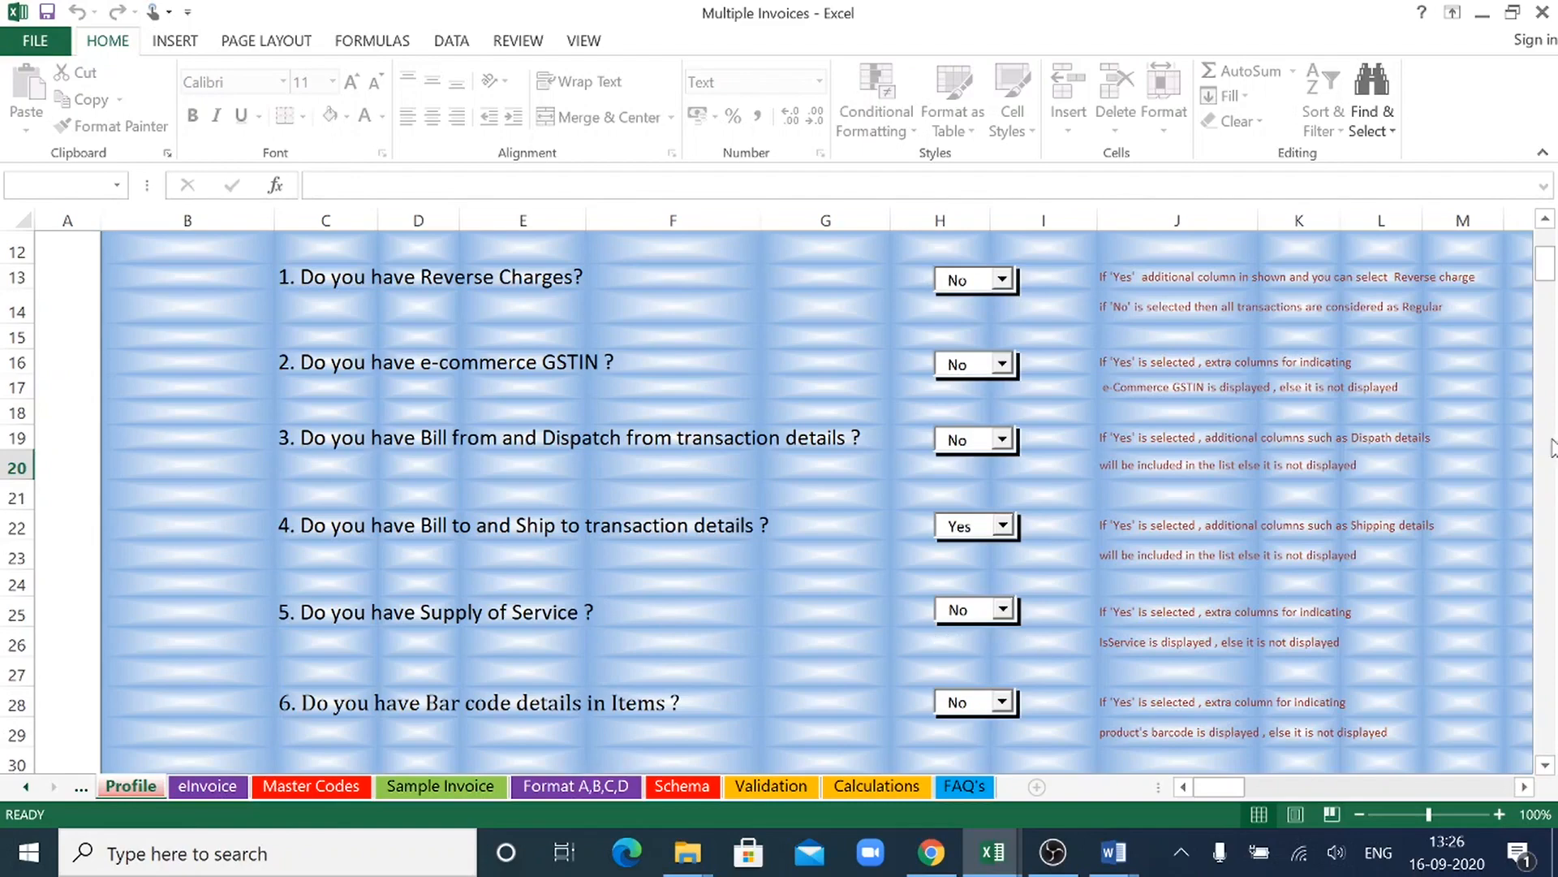
drag(1548, 273, 1556, 296)
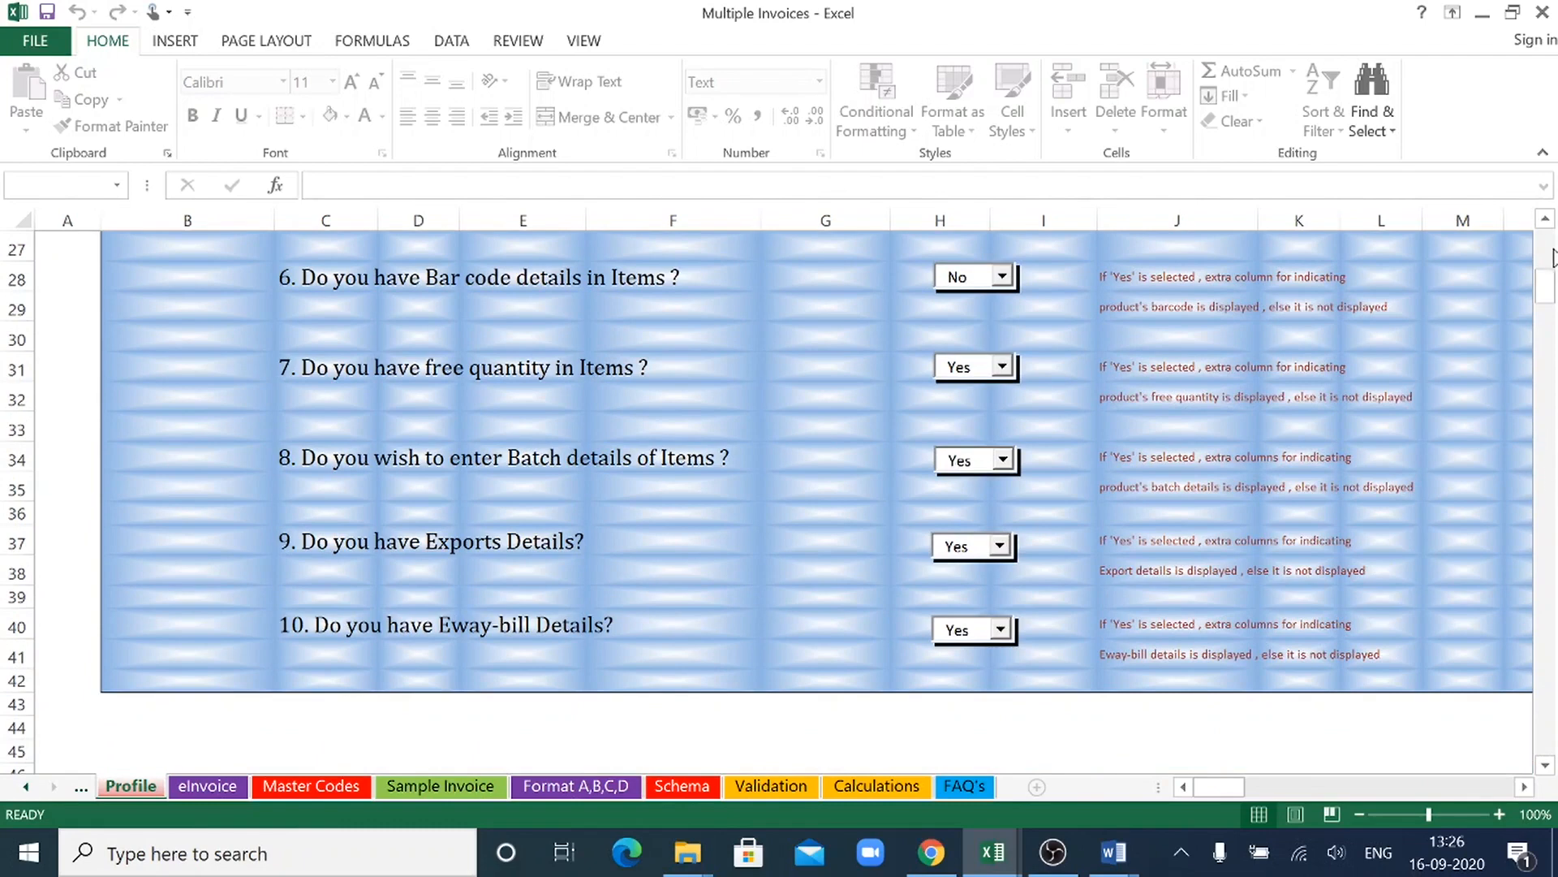
- Set the Profile question about Eway-bill Details to No and check the last columns of the eInvoice sheet
click(1001, 630)
click(954, 674)
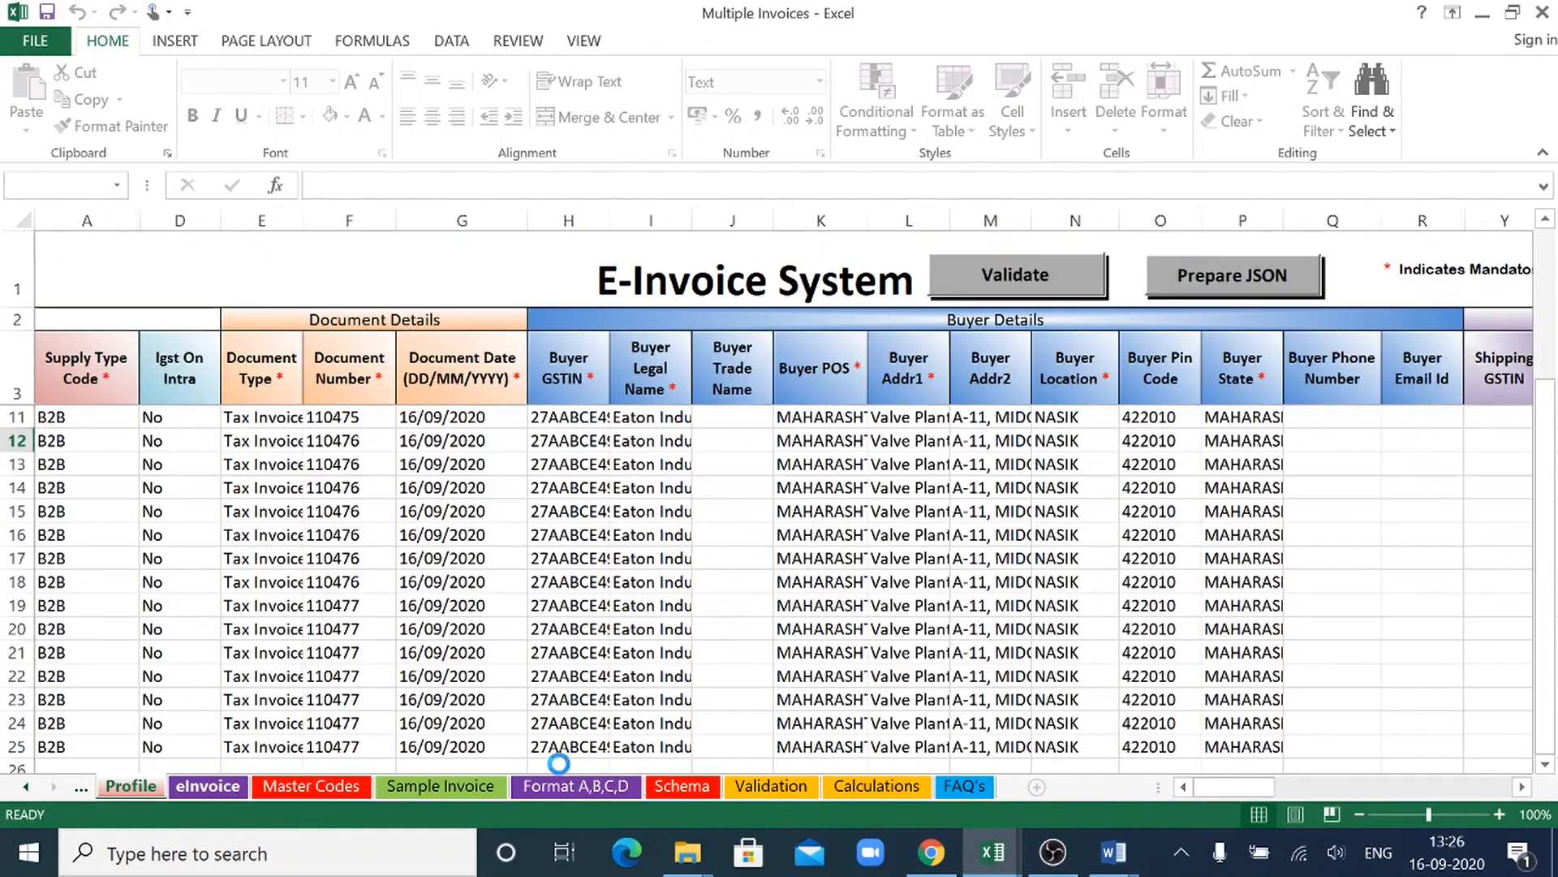
drag(1242, 785, 1548, 771)
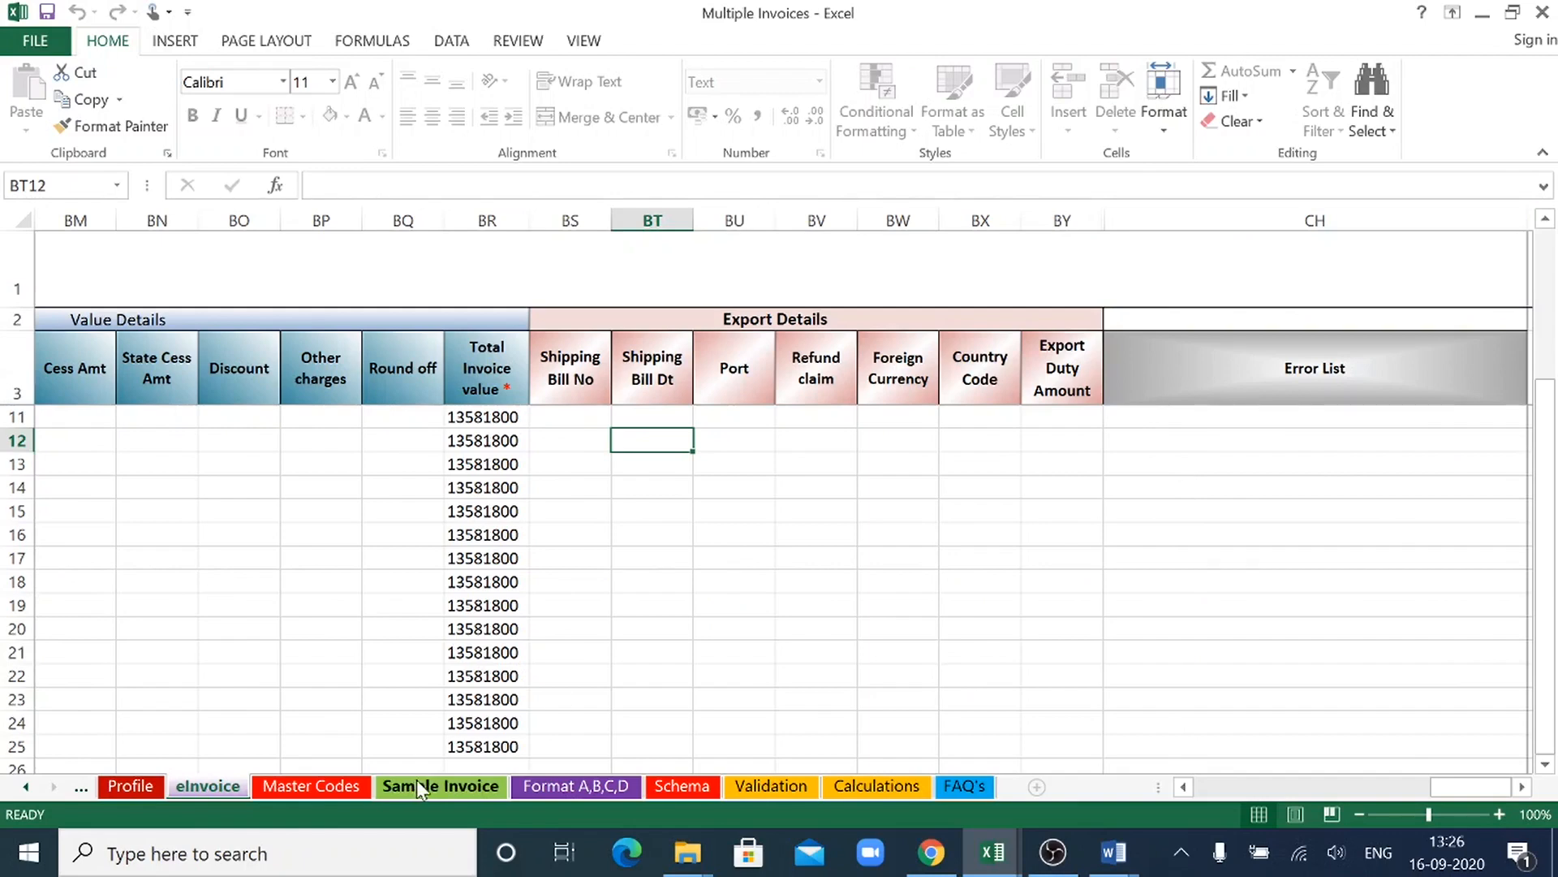
click(135, 786)
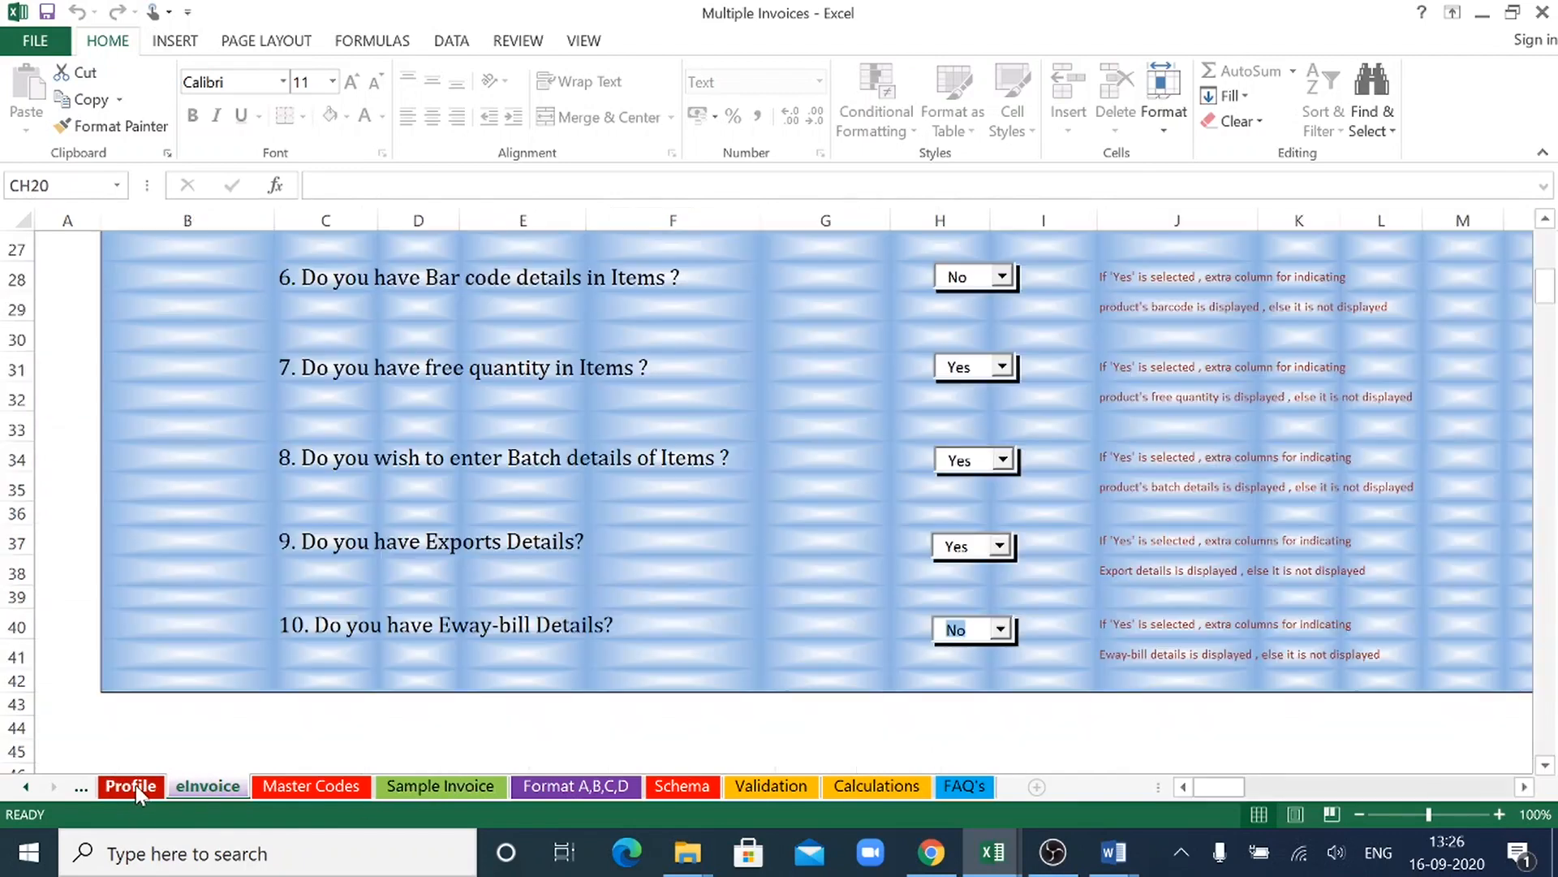
- Set the Profile question about Eway-bill Details to Yes and check the E-way-bill columns at the end of the eInvoice sheet
click(1002, 631)
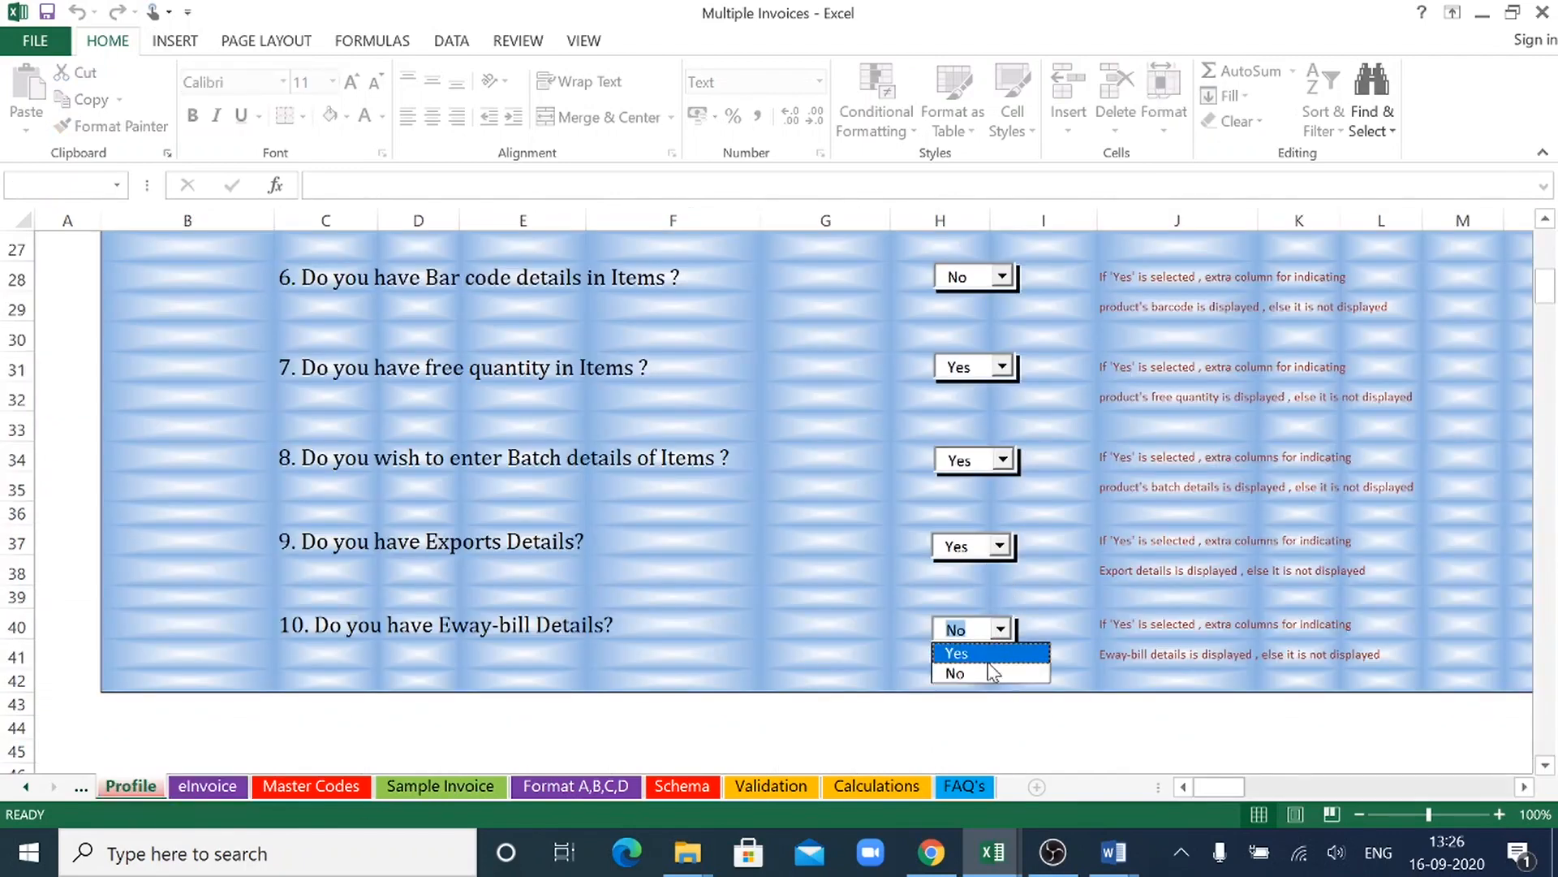
click(987, 670)
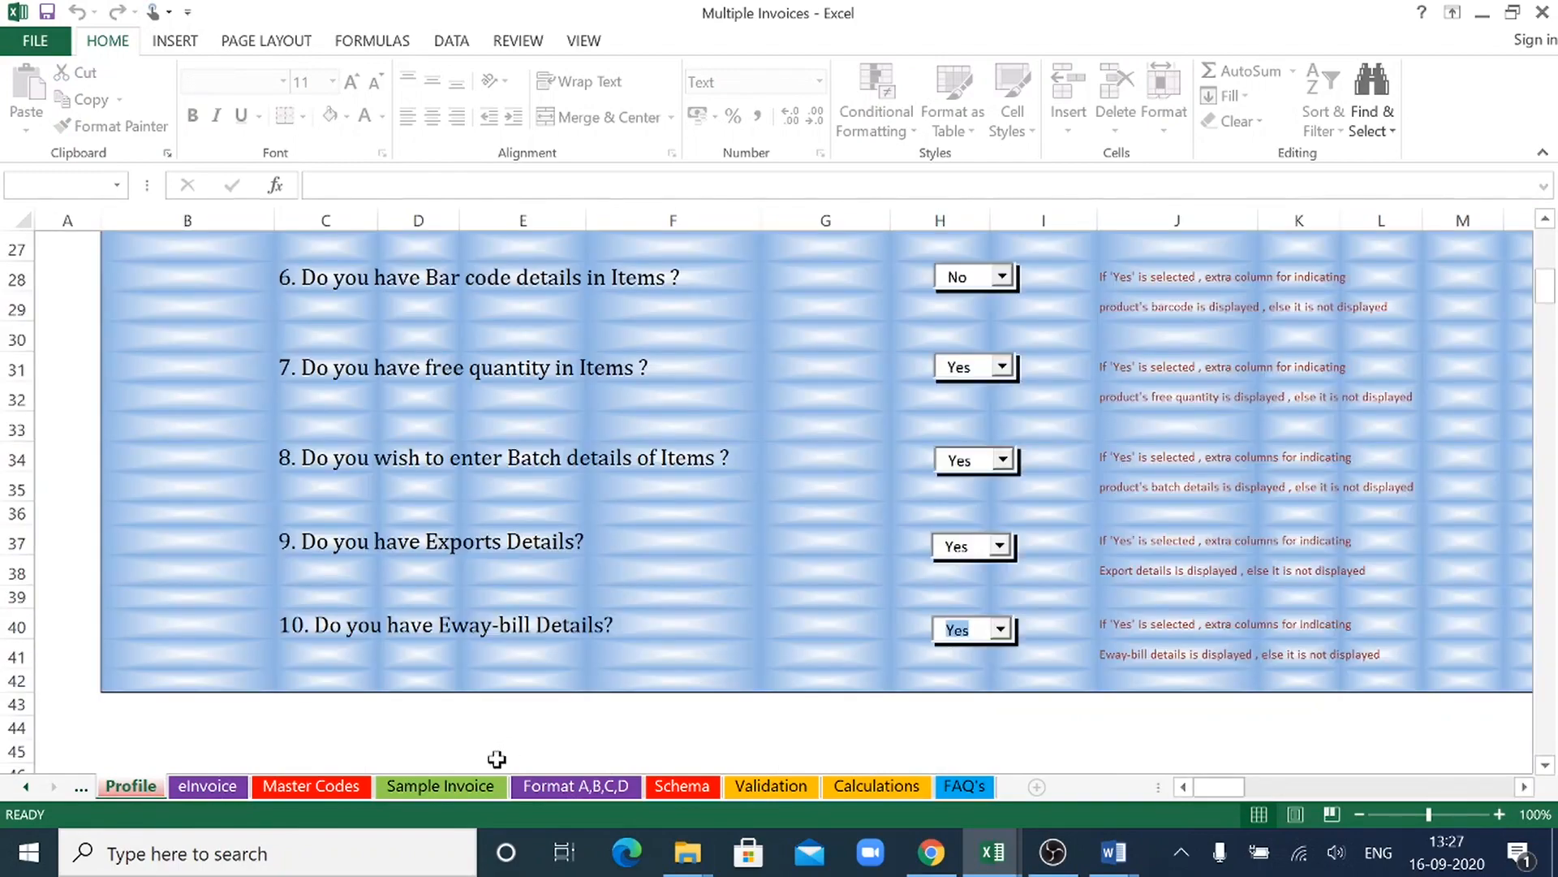
click(230, 786)
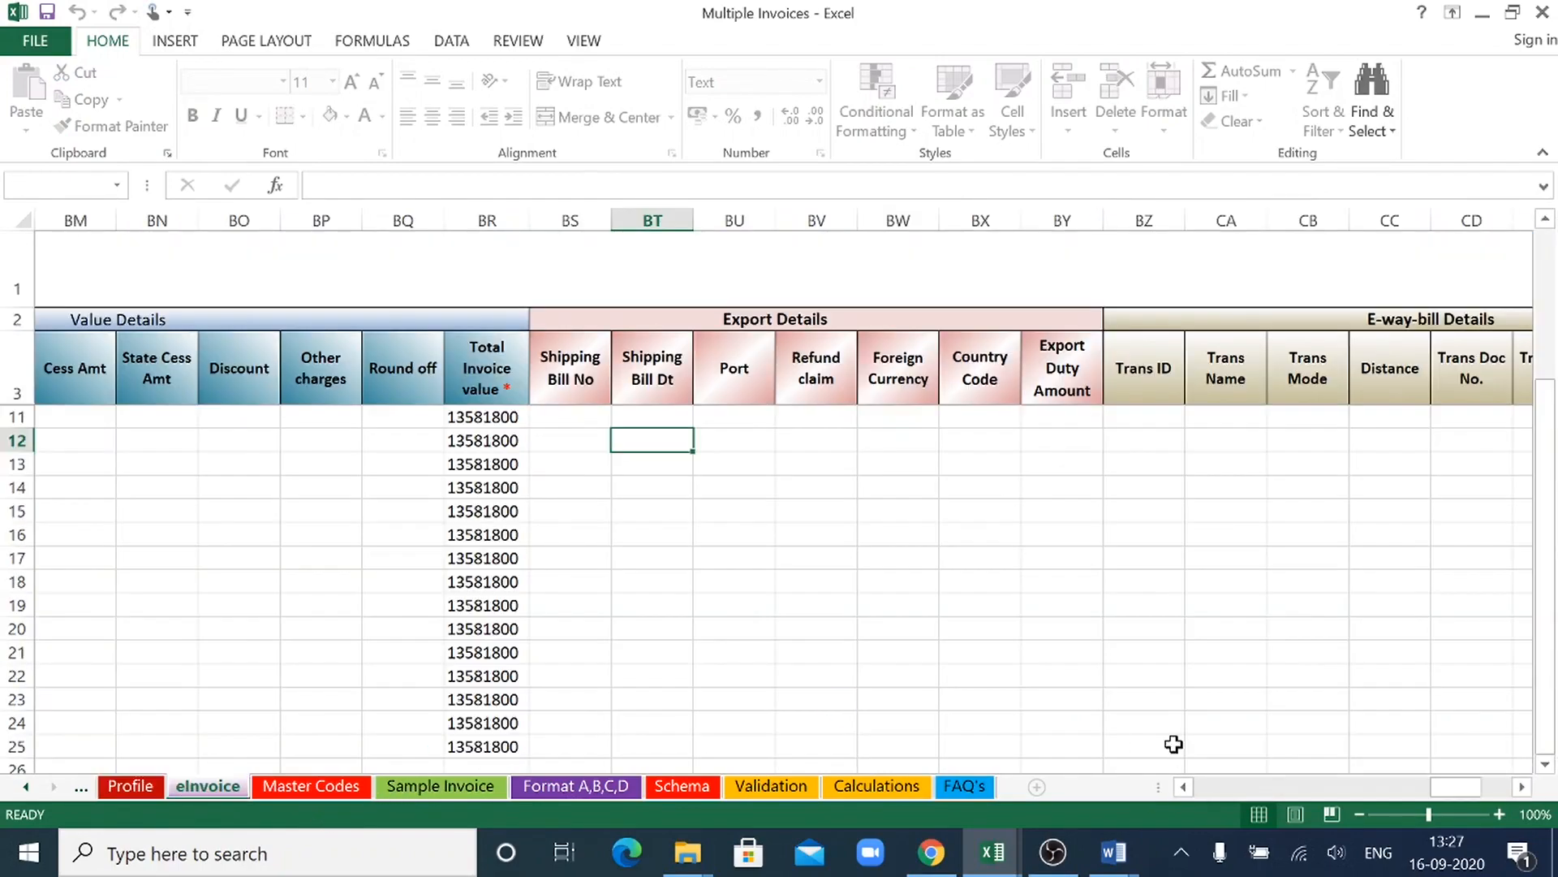
drag(1443, 789, 1463, 787)
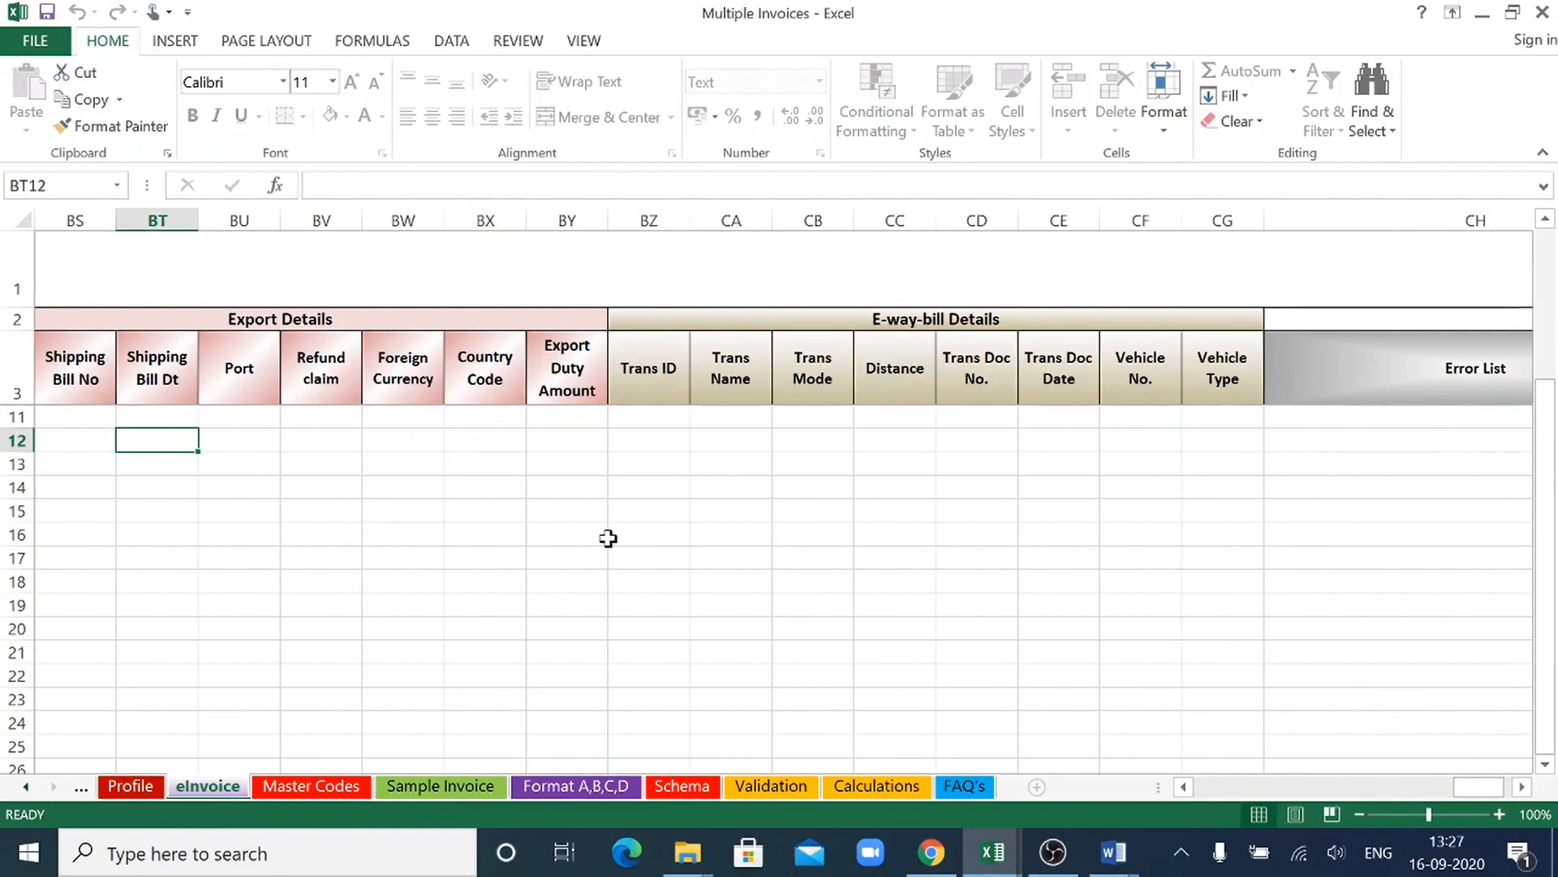
- Look through the sheets from Master Codes, Sample Invoice and Format A,B,C,D to FAQ's, and return to the eInvoice sheet's first columns
click(354, 788)
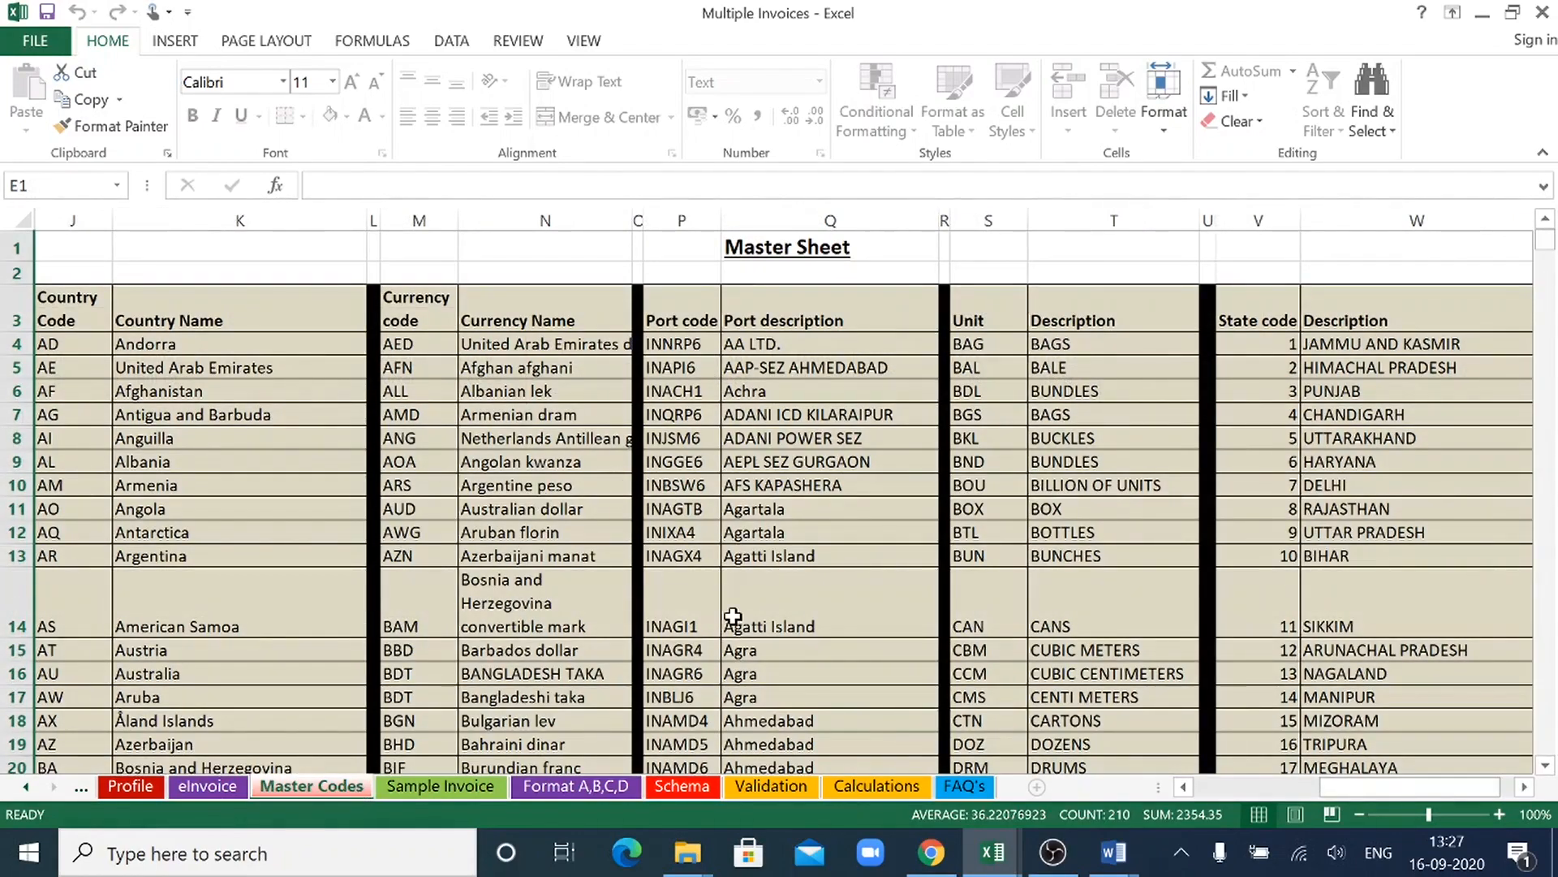
click(440, 786)
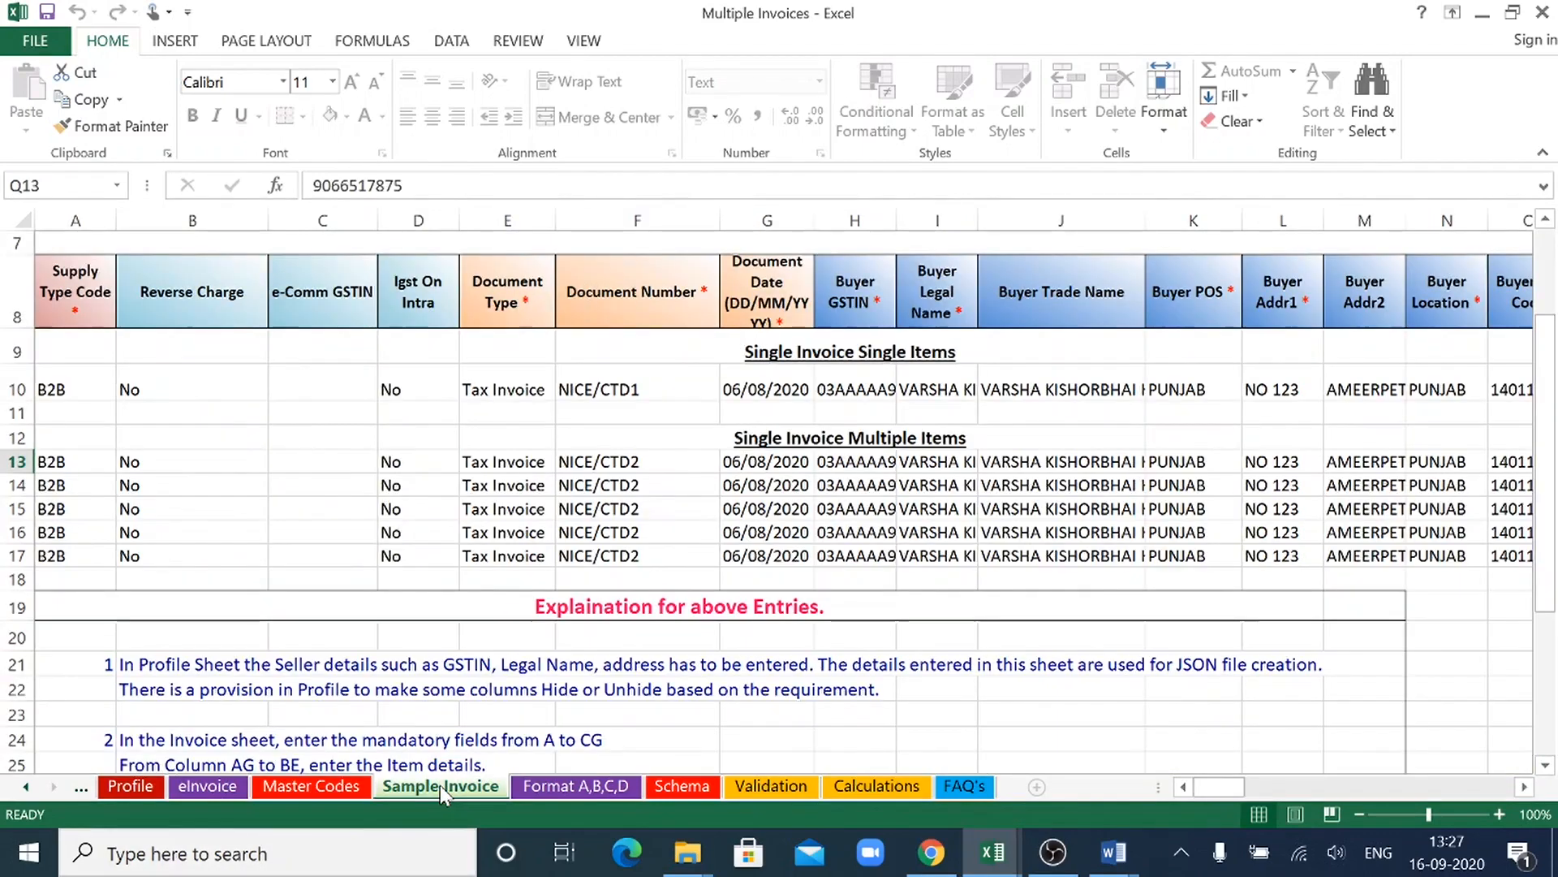
click(551, 794)
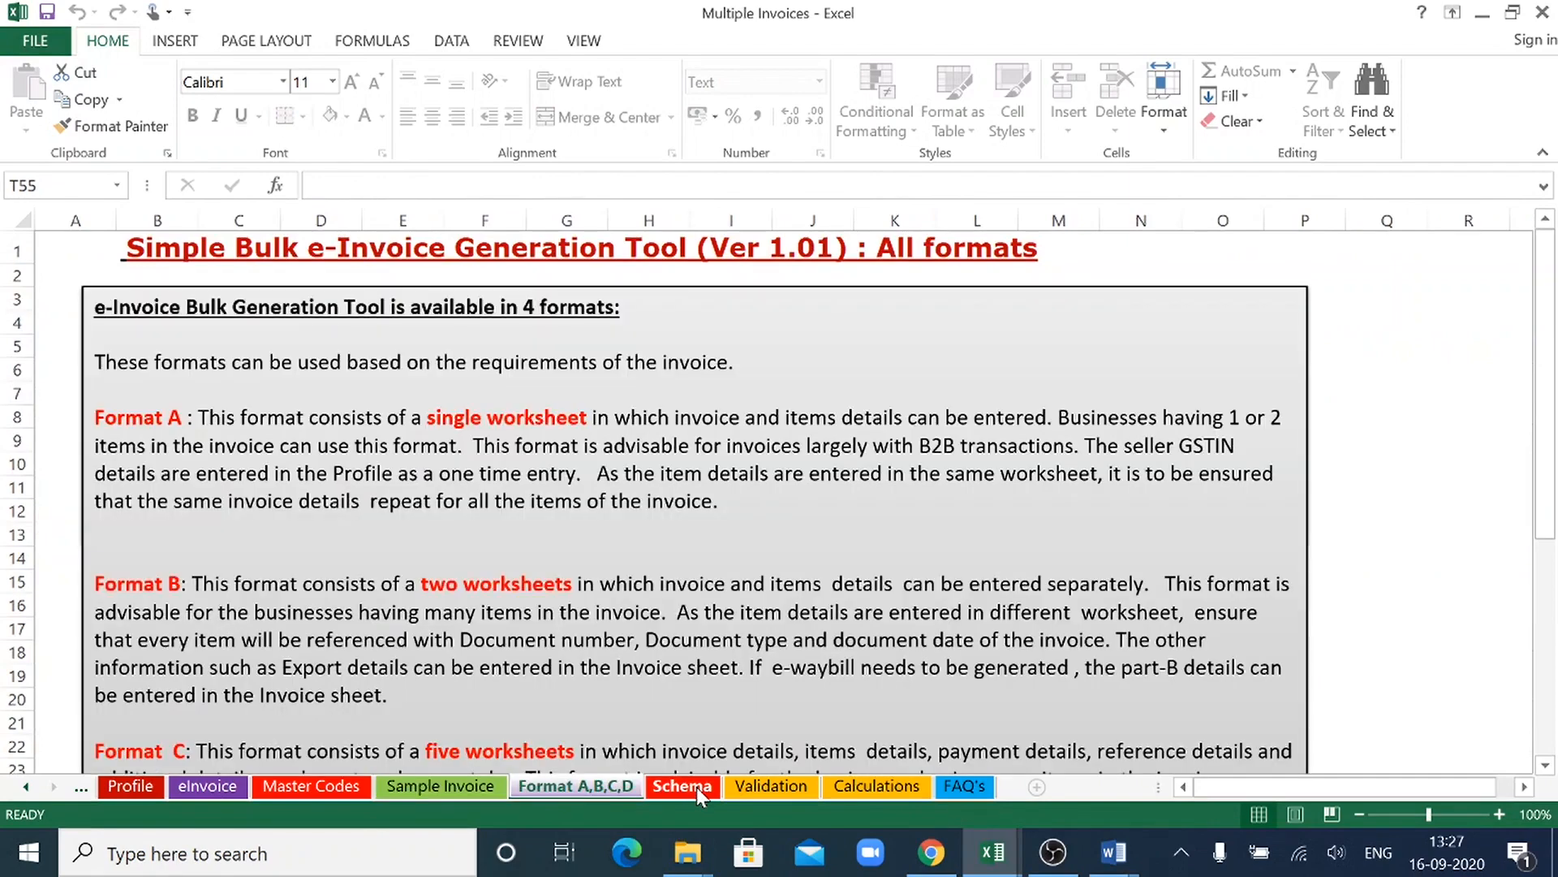
click(696, 787)
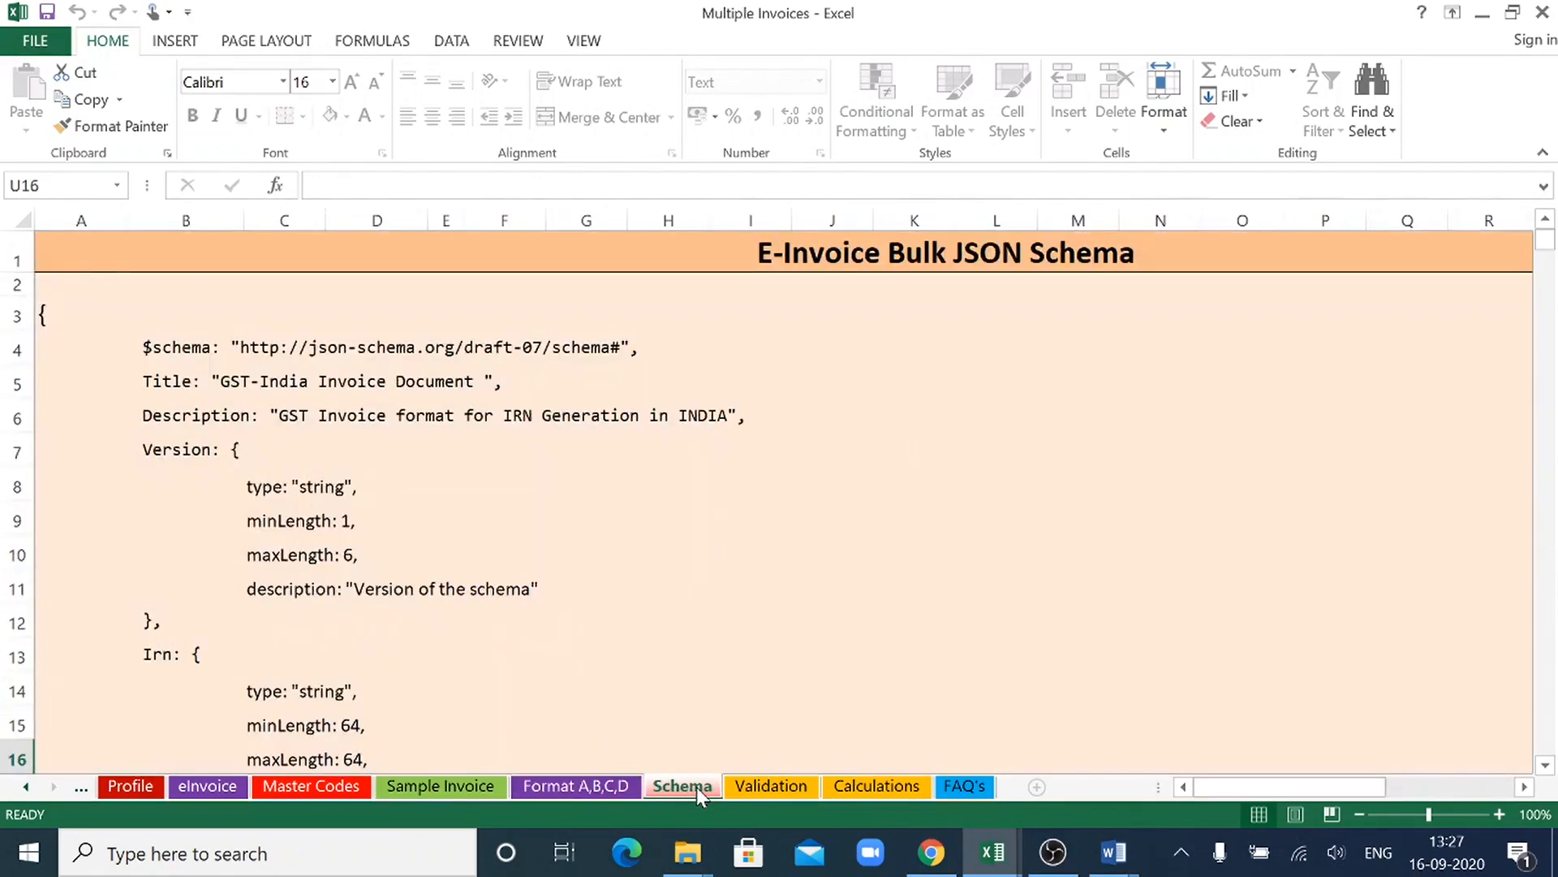
click(787, 785)
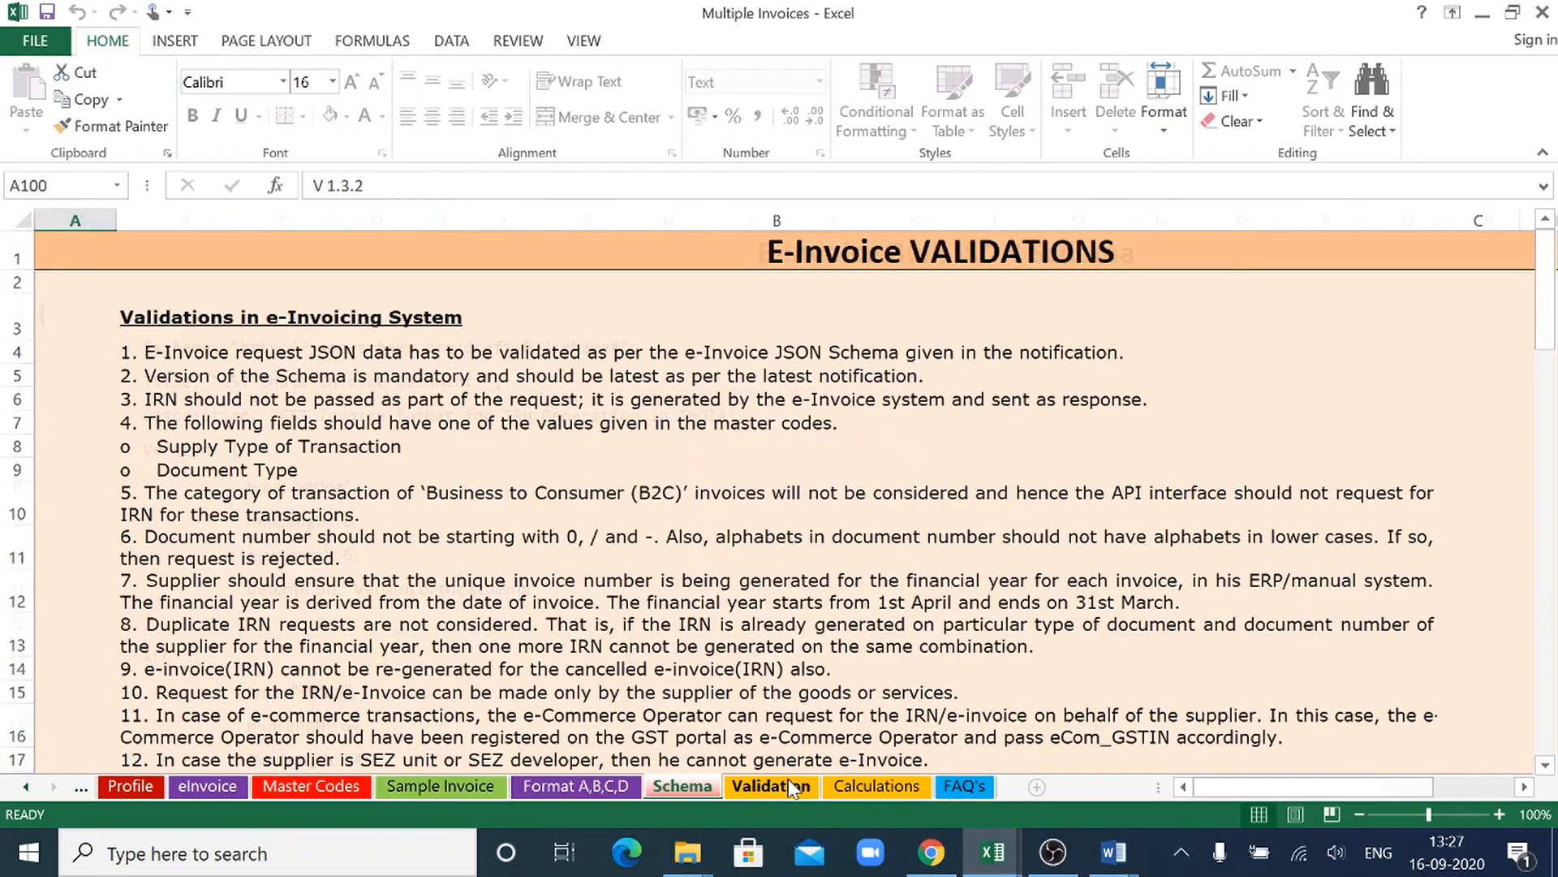
click(874, 787)
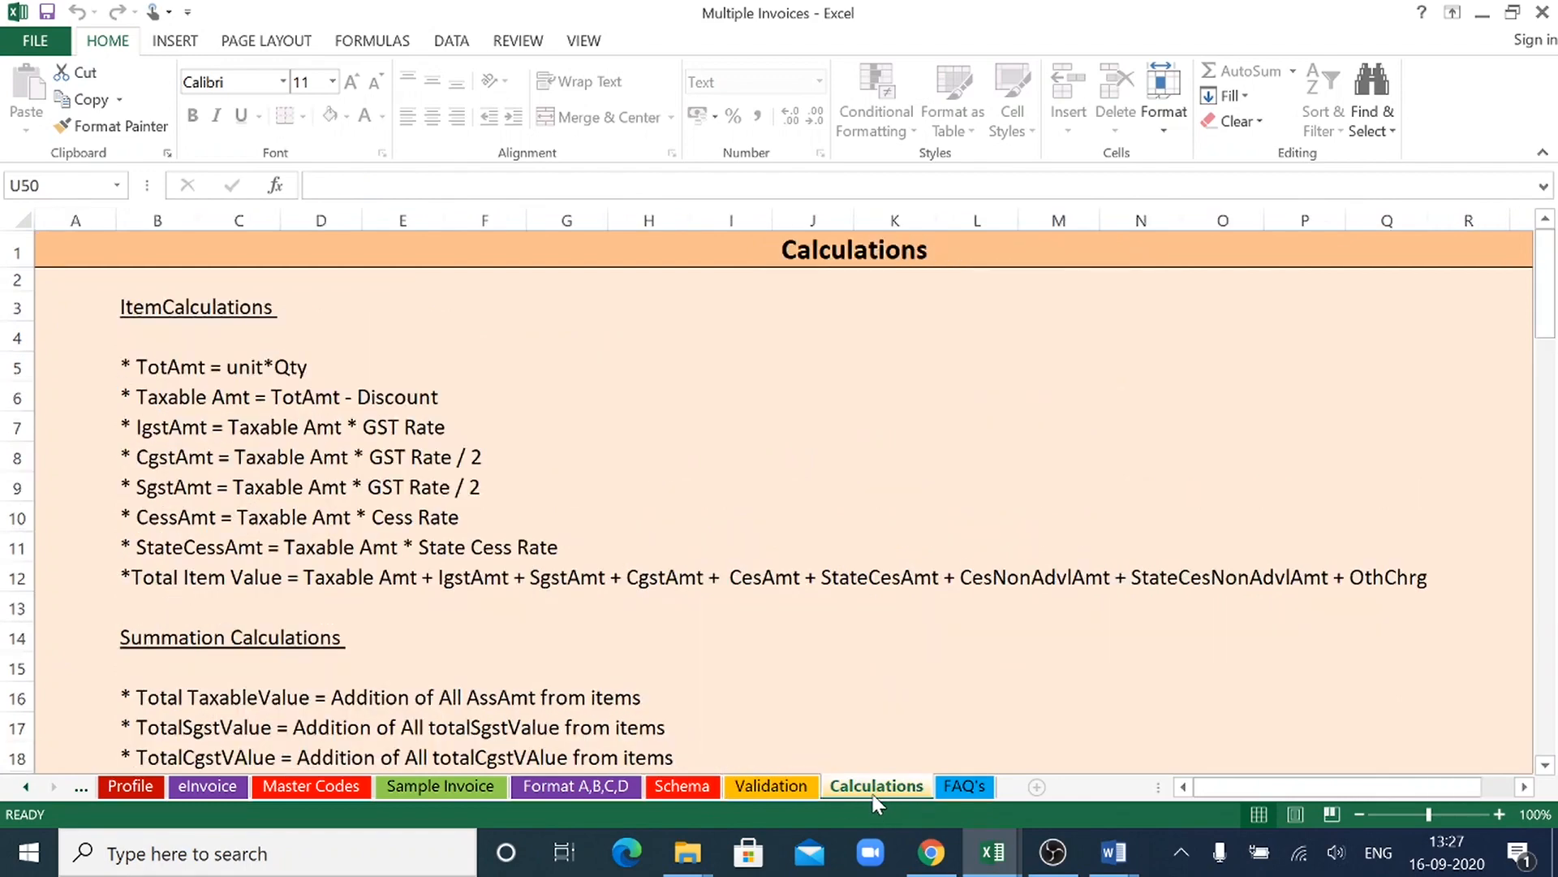
click(976, 786)
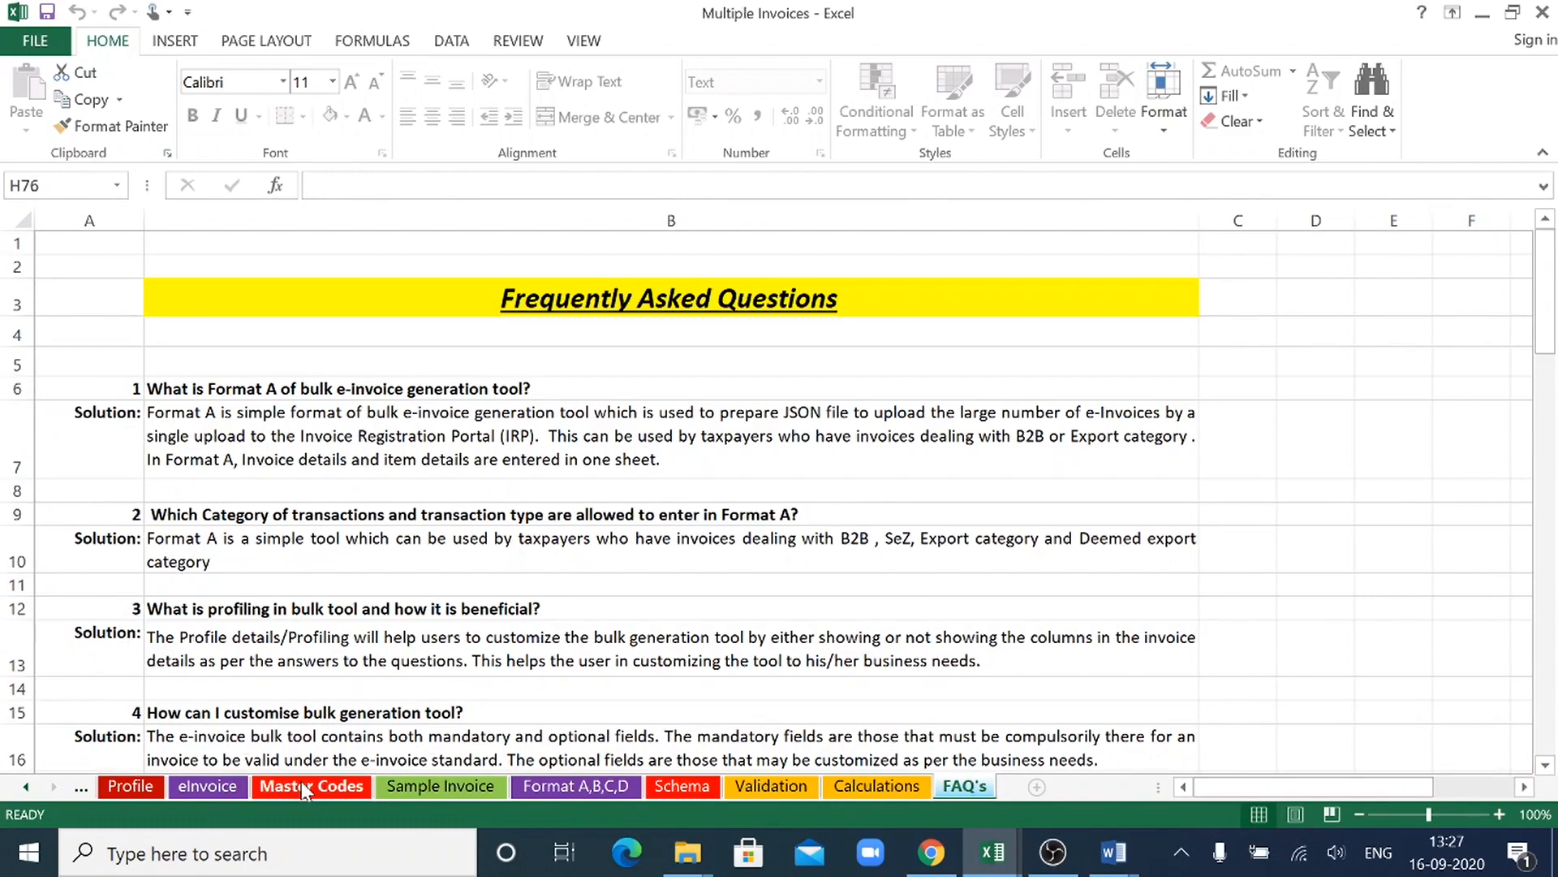
click(191, 785)
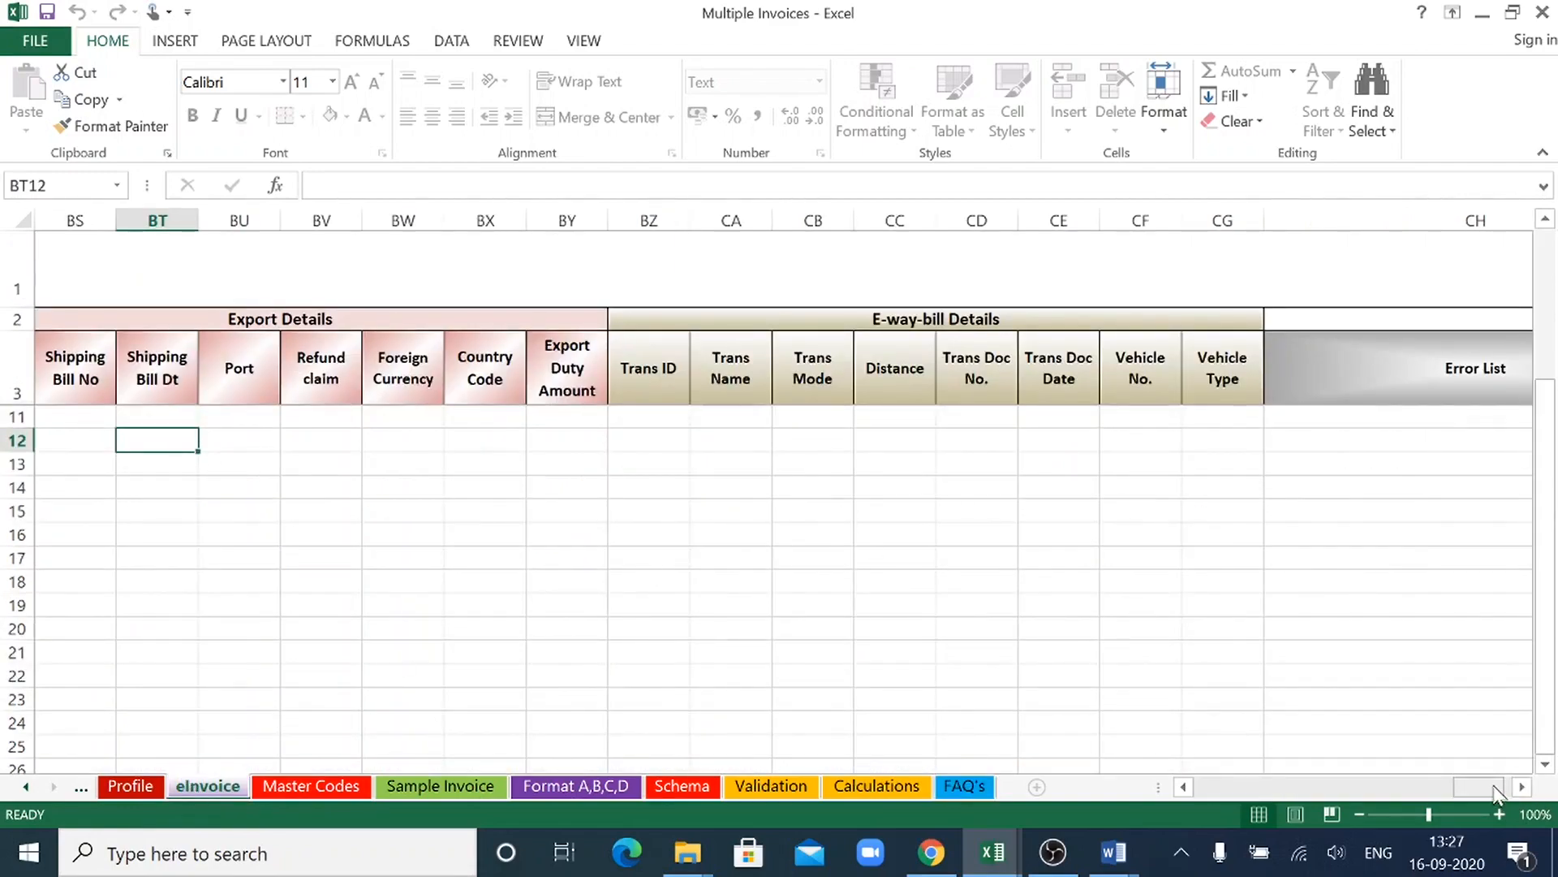
drag(1492, 787, 1191, 787)
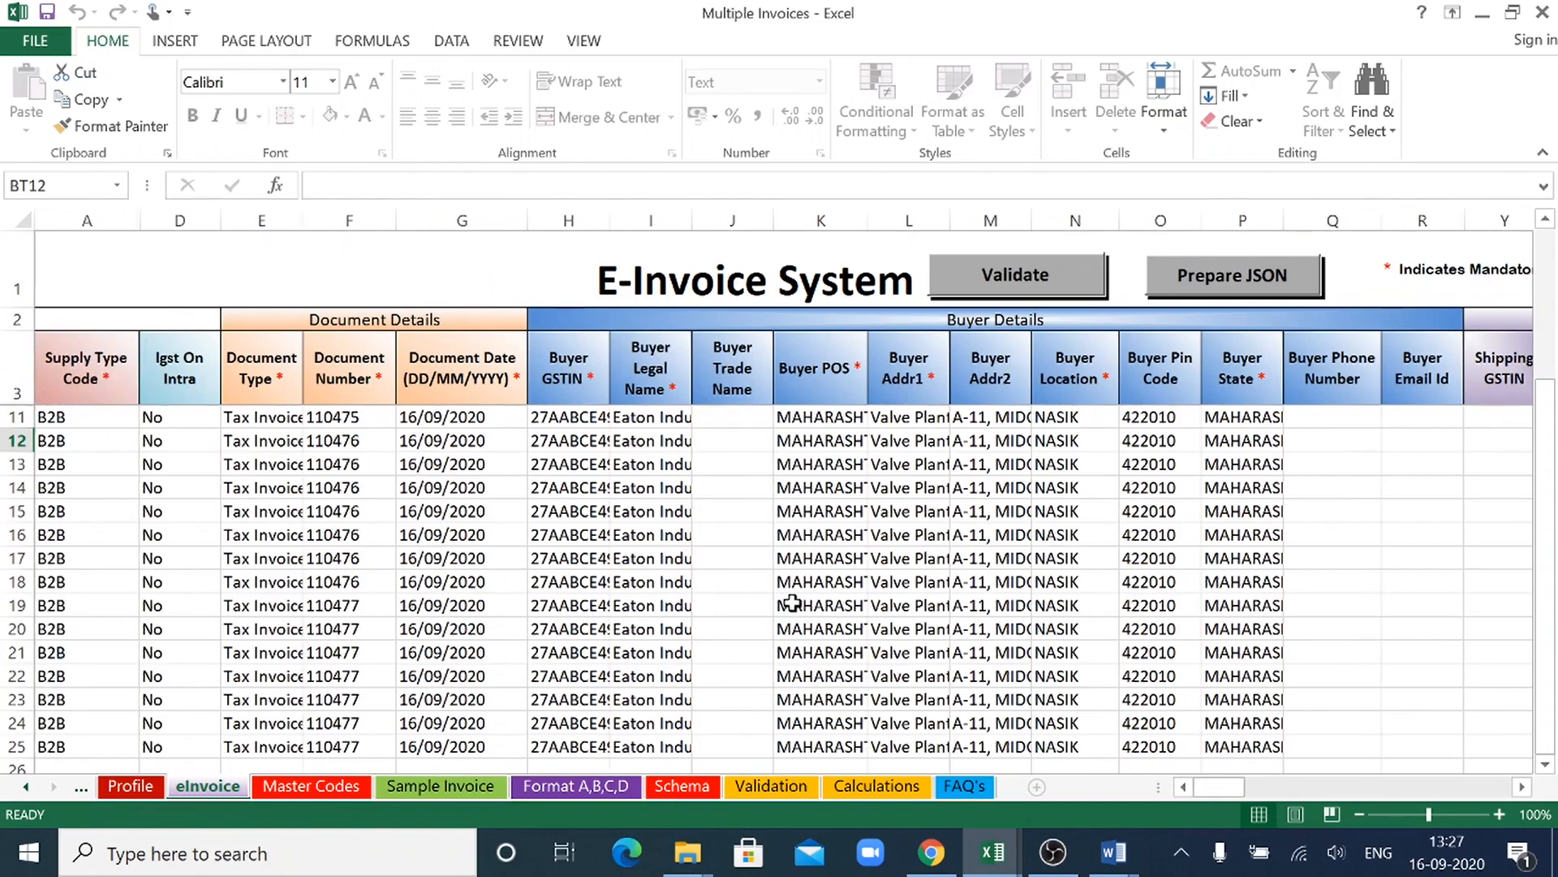
- Switch to Word's Document1 and remove the empty sixth item from the numbered list
click(1114, 851)
click(984, 785)
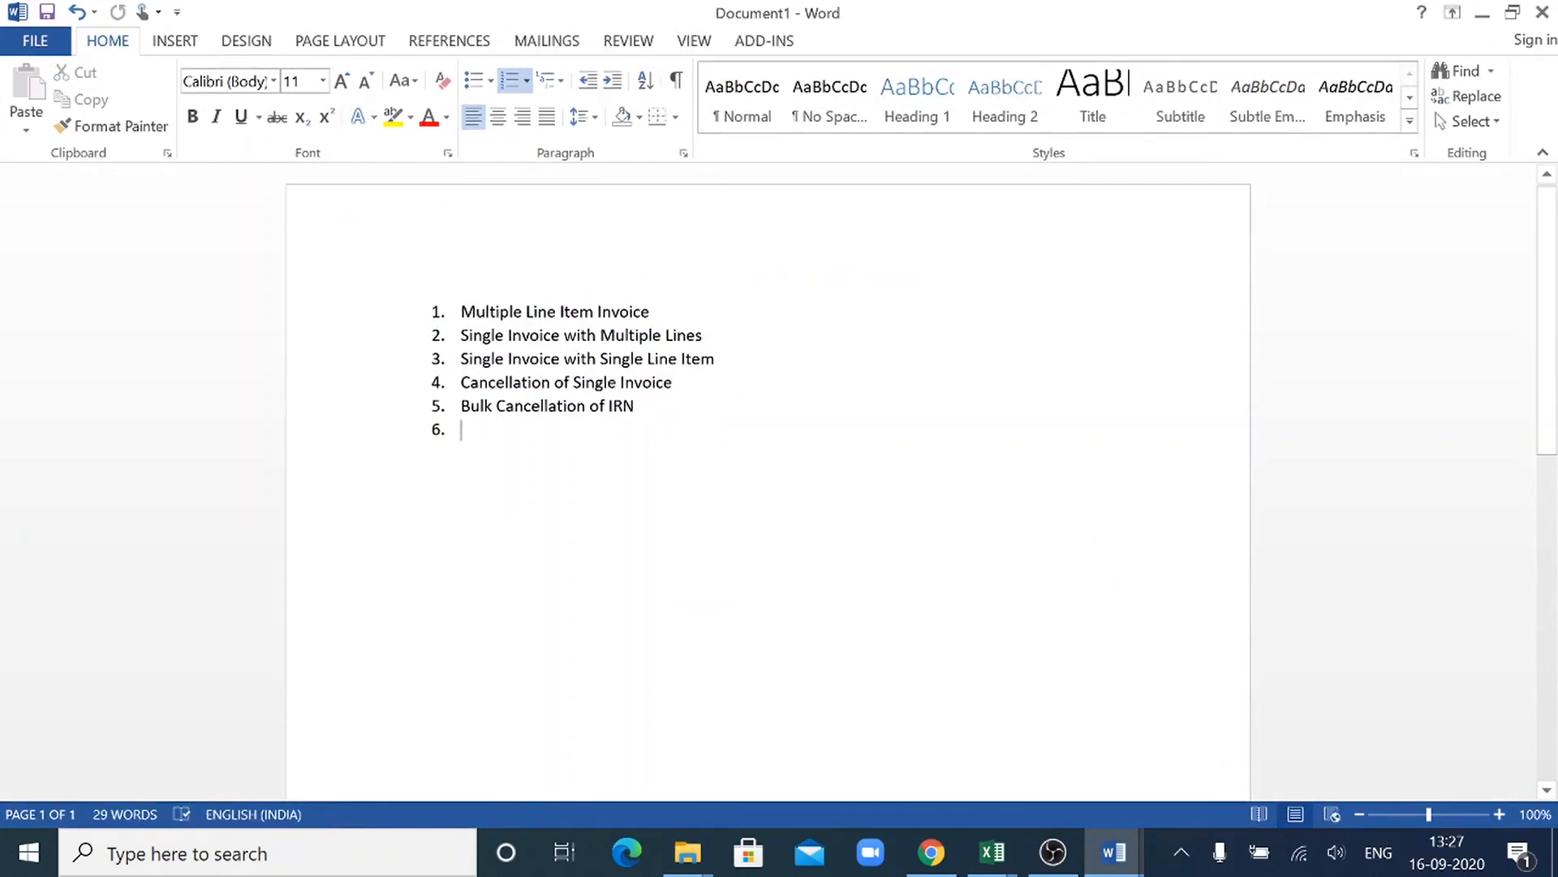
key(BackSpace)
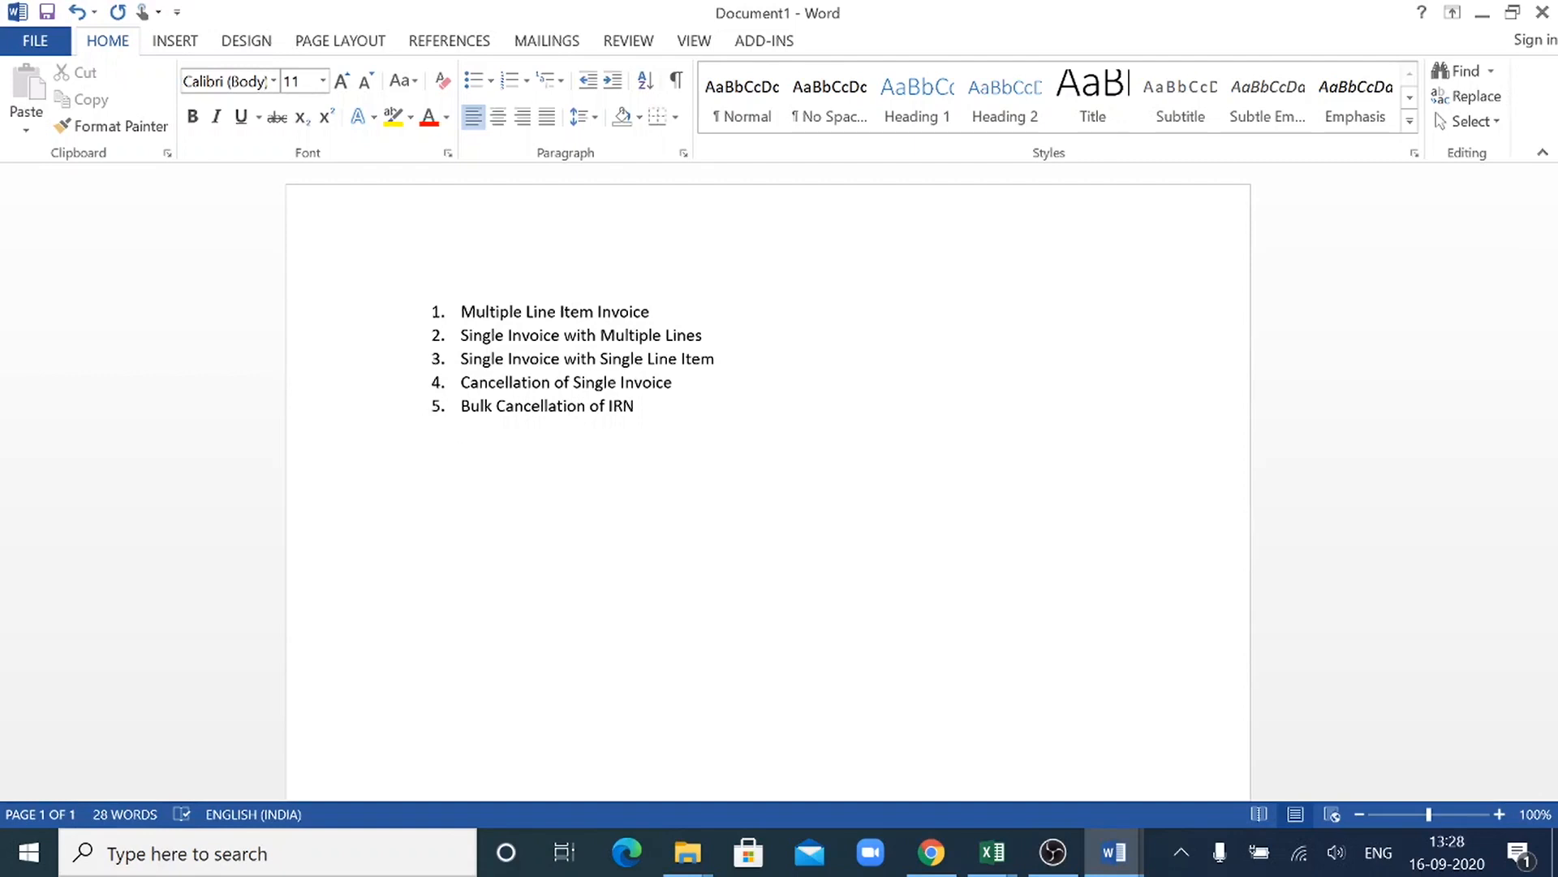
- Return to the Multiple Invoices workbook and validate the invoice data on the eInvoice sheet
click(1488, 15)
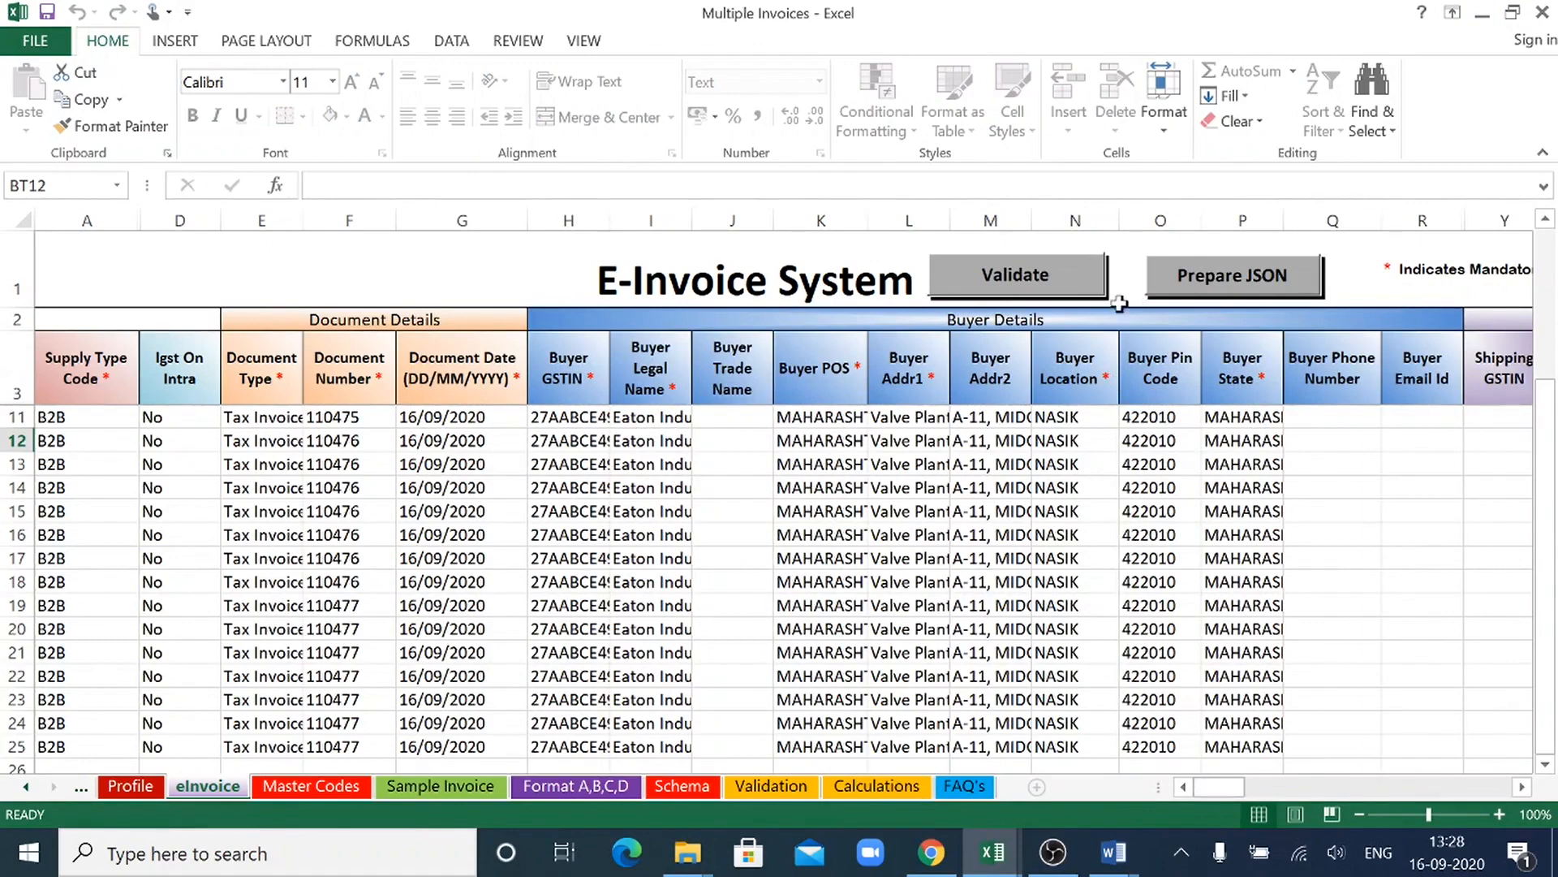
click(1017, 285)
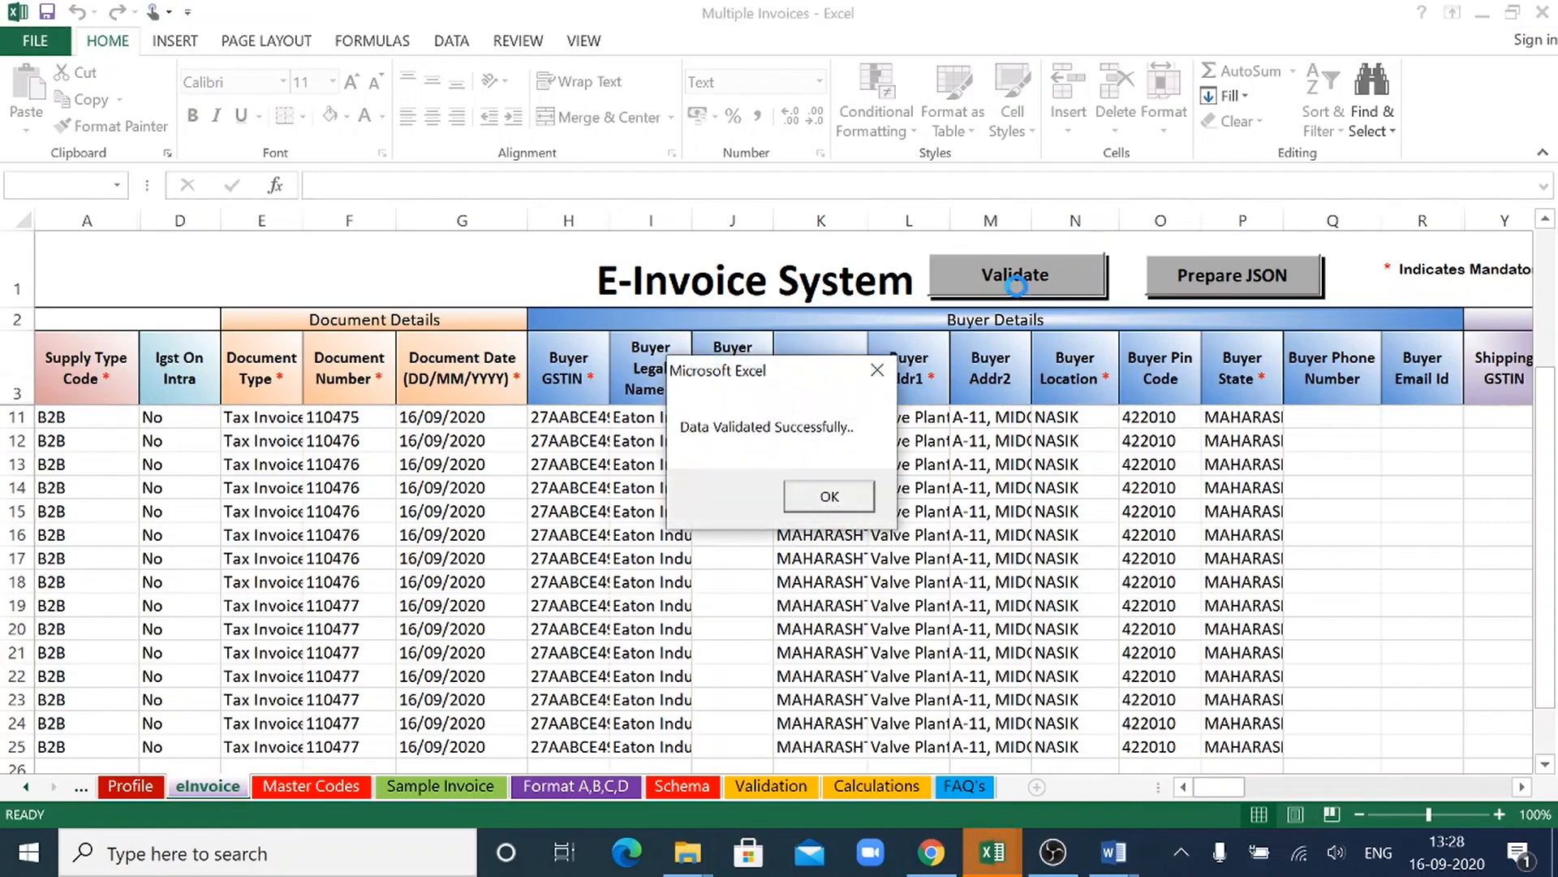
click(829, 496)
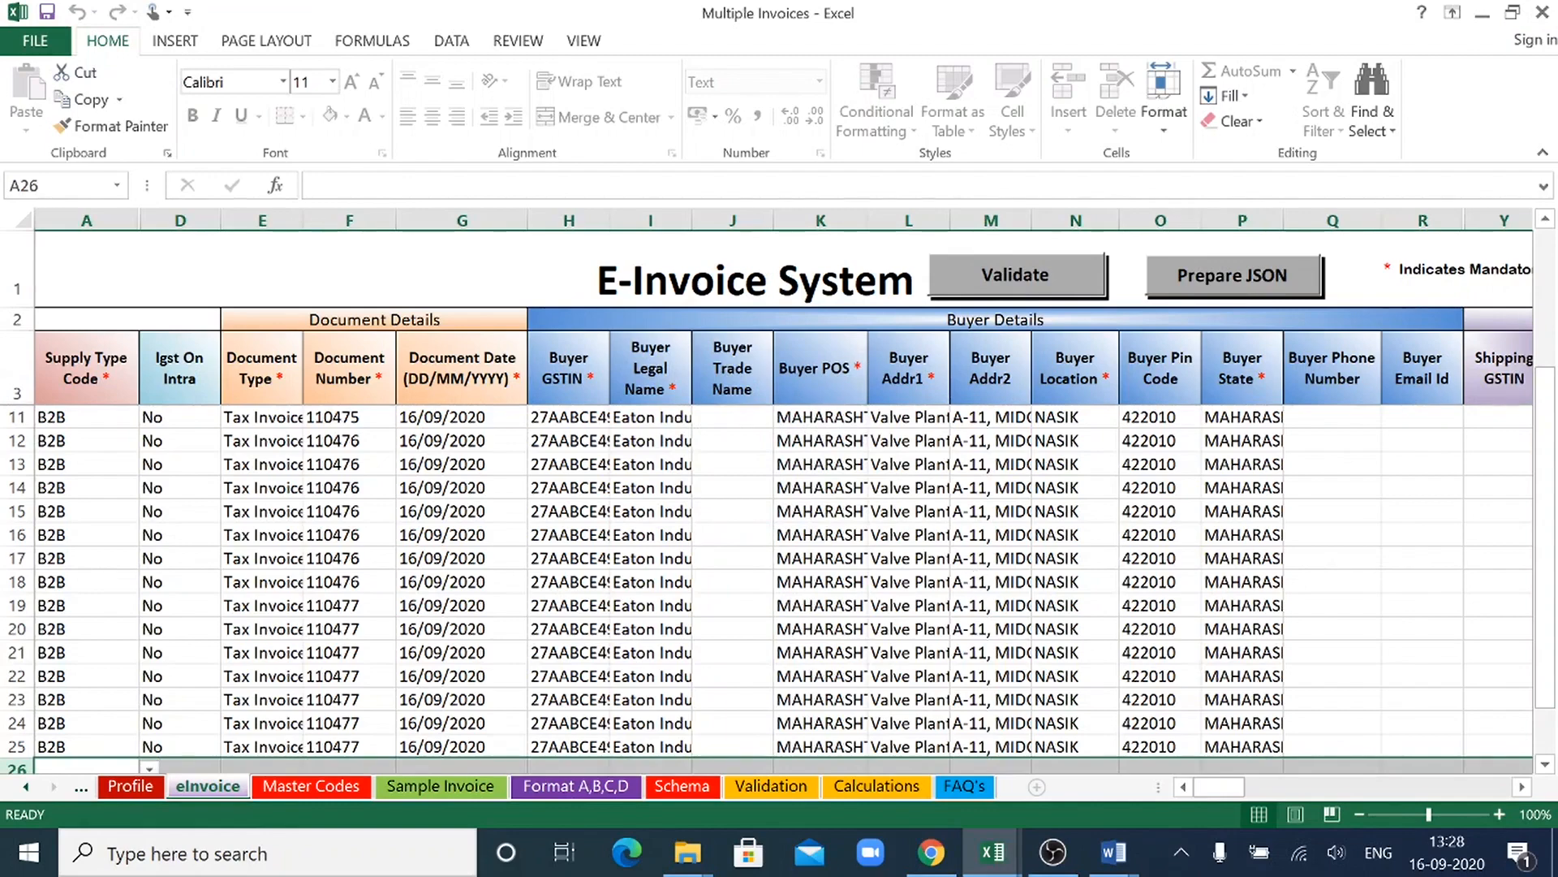
- Review the Overview of the e-invoice process in Word's Document2, then go back to the eInvoice sheet
mouse_move(1114, 852)
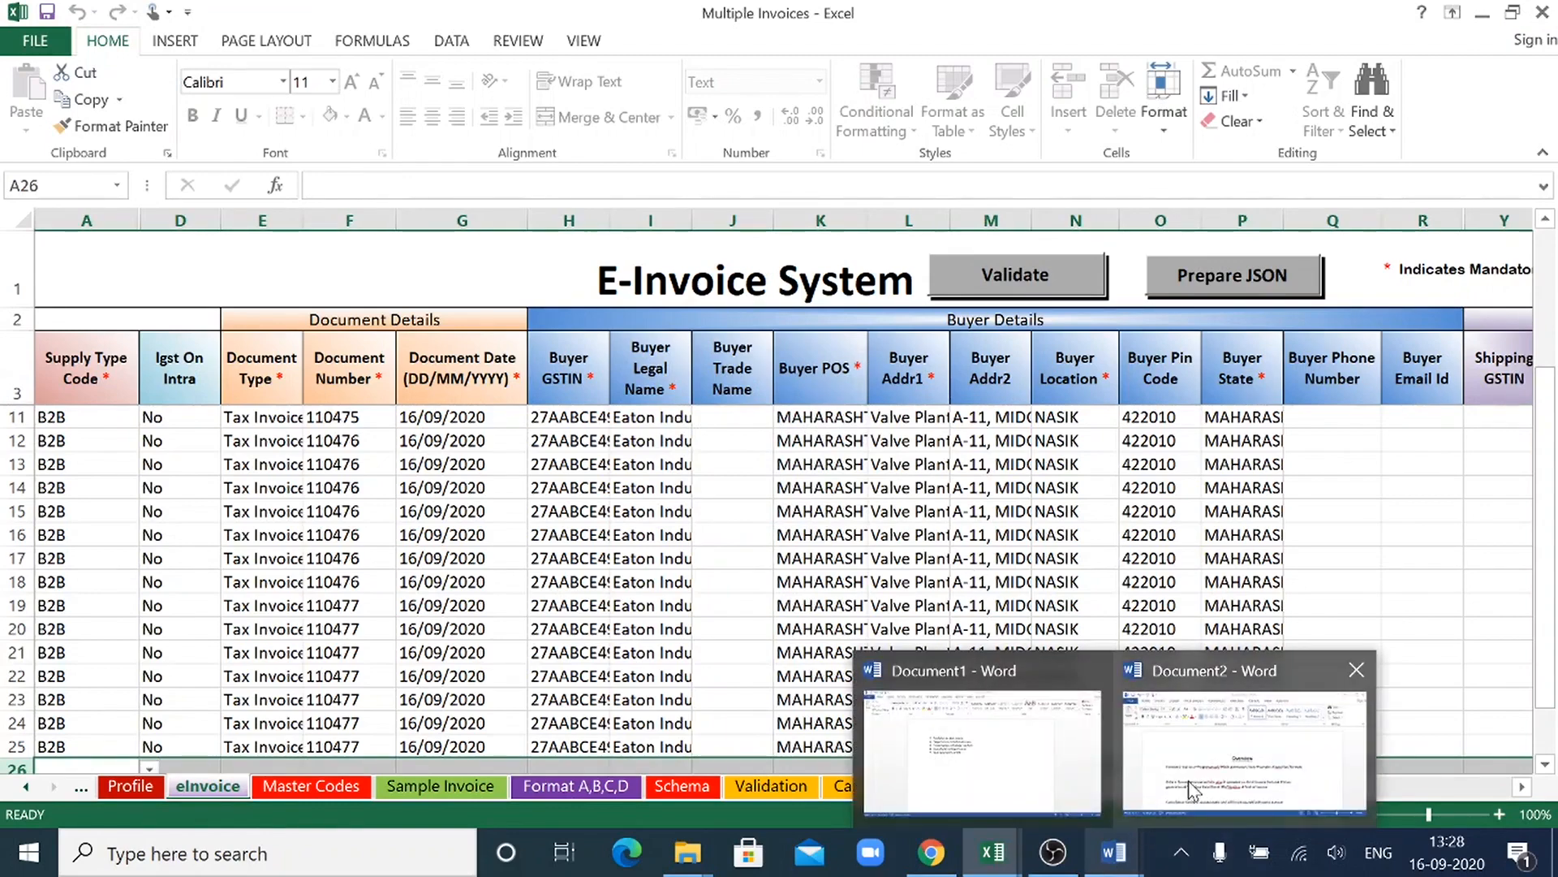
click(1215, 755)
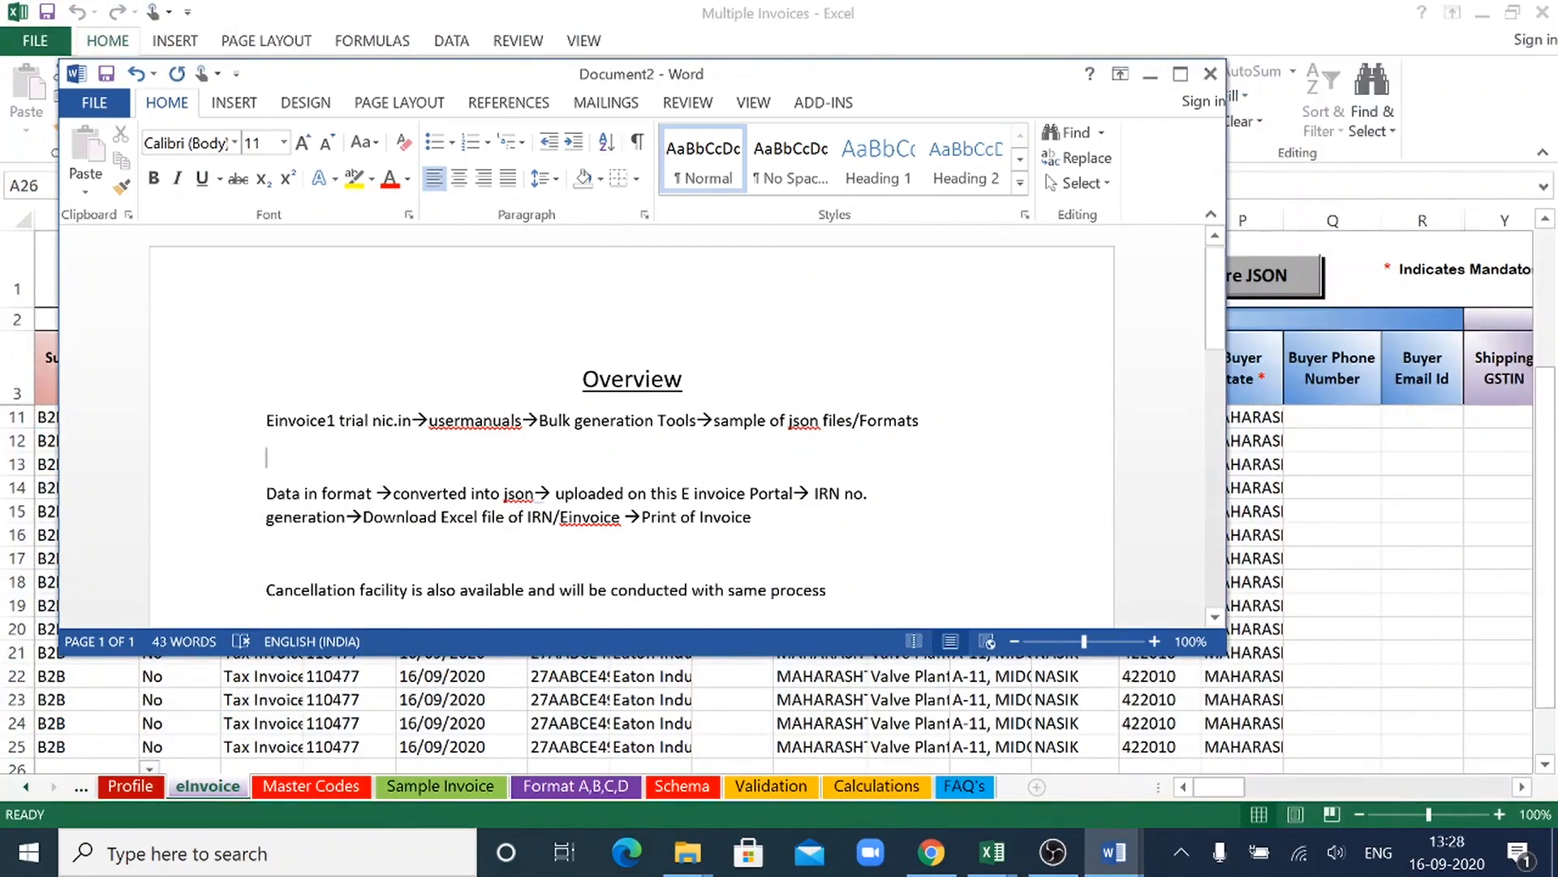
click(1150, 74)
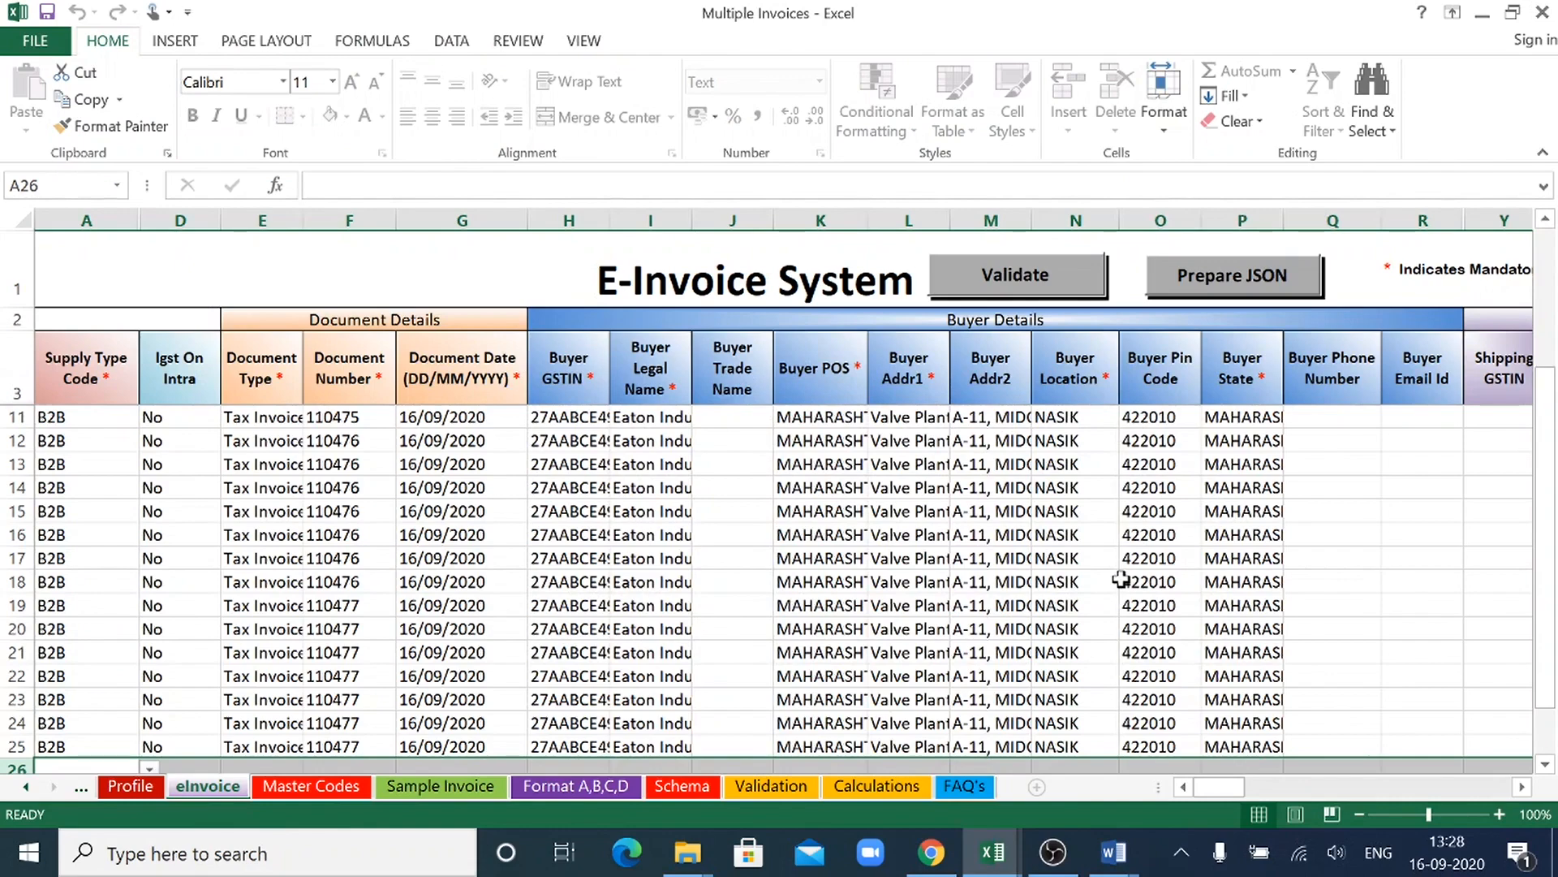
- Prepare the JSON file from the invoice data on the eInvoice sheet
click(1287, 278)
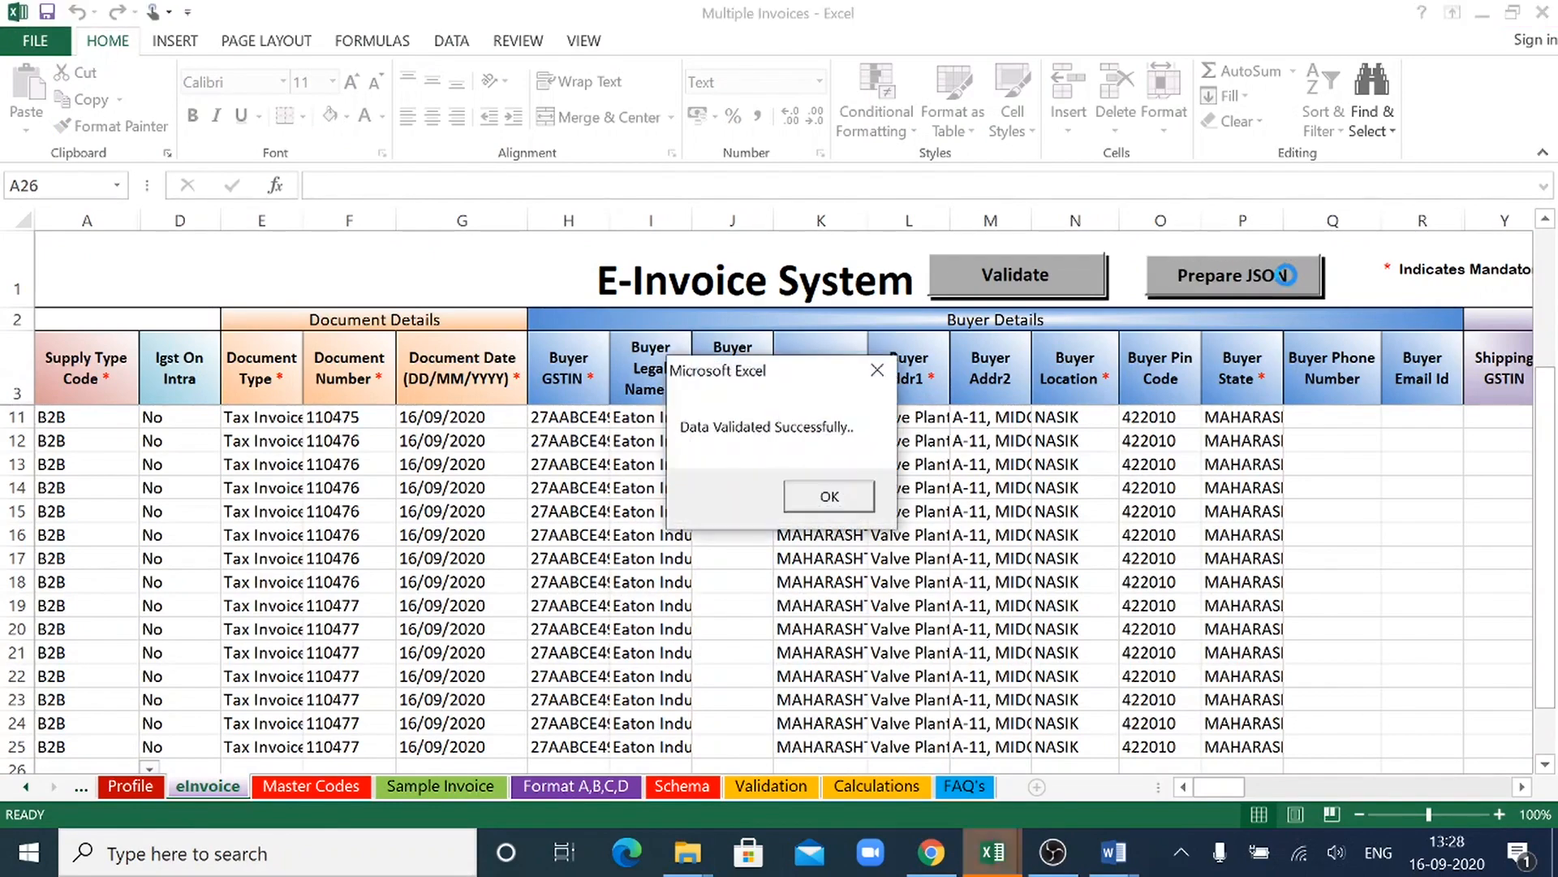
click(828, 499)
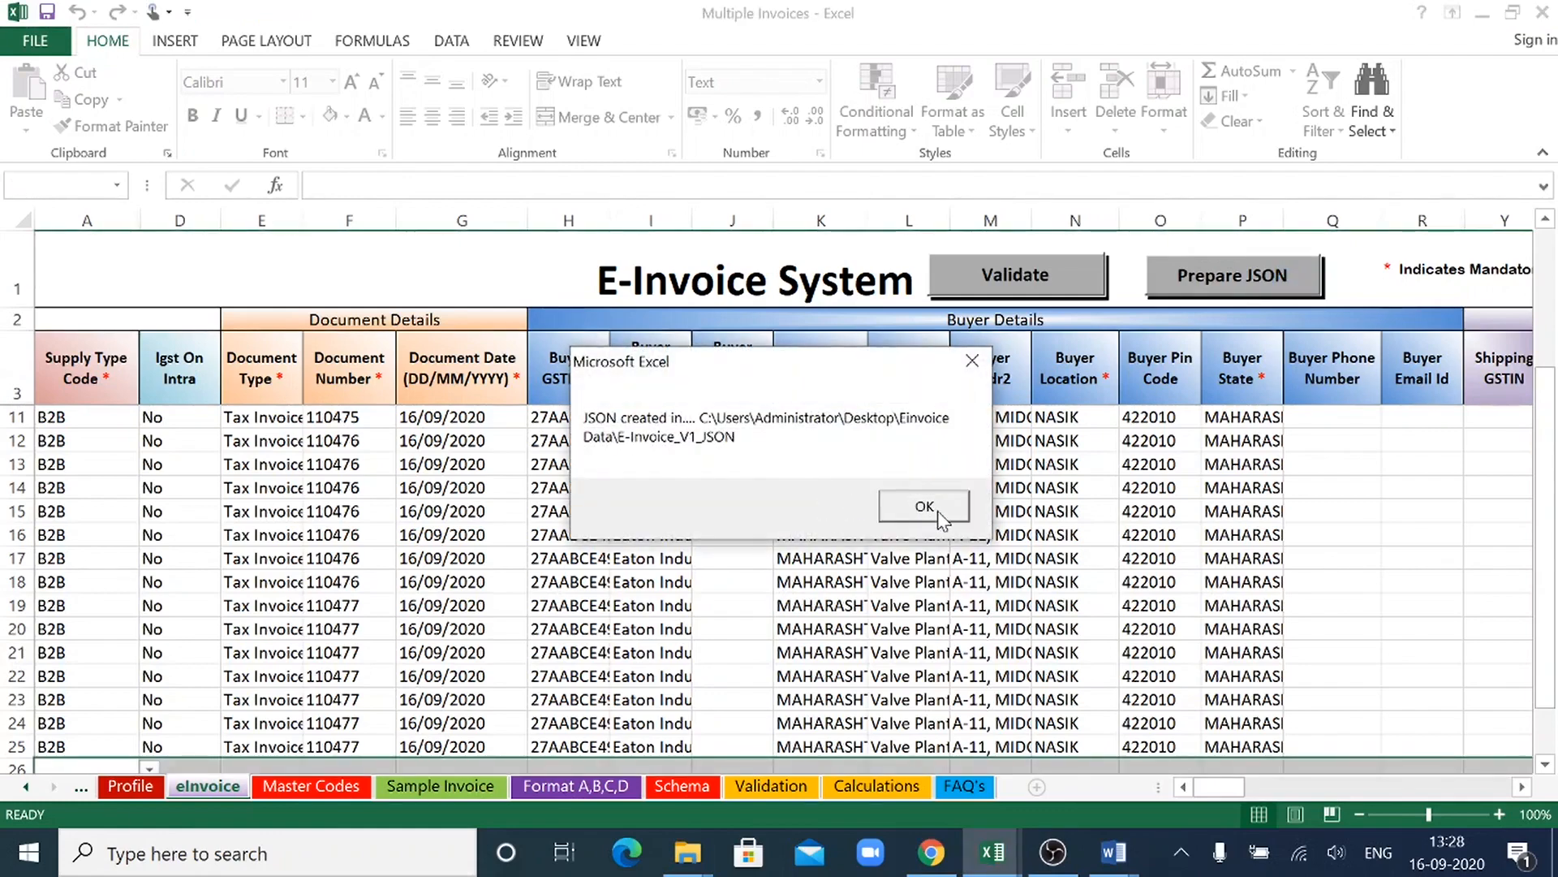
click(939, 510)
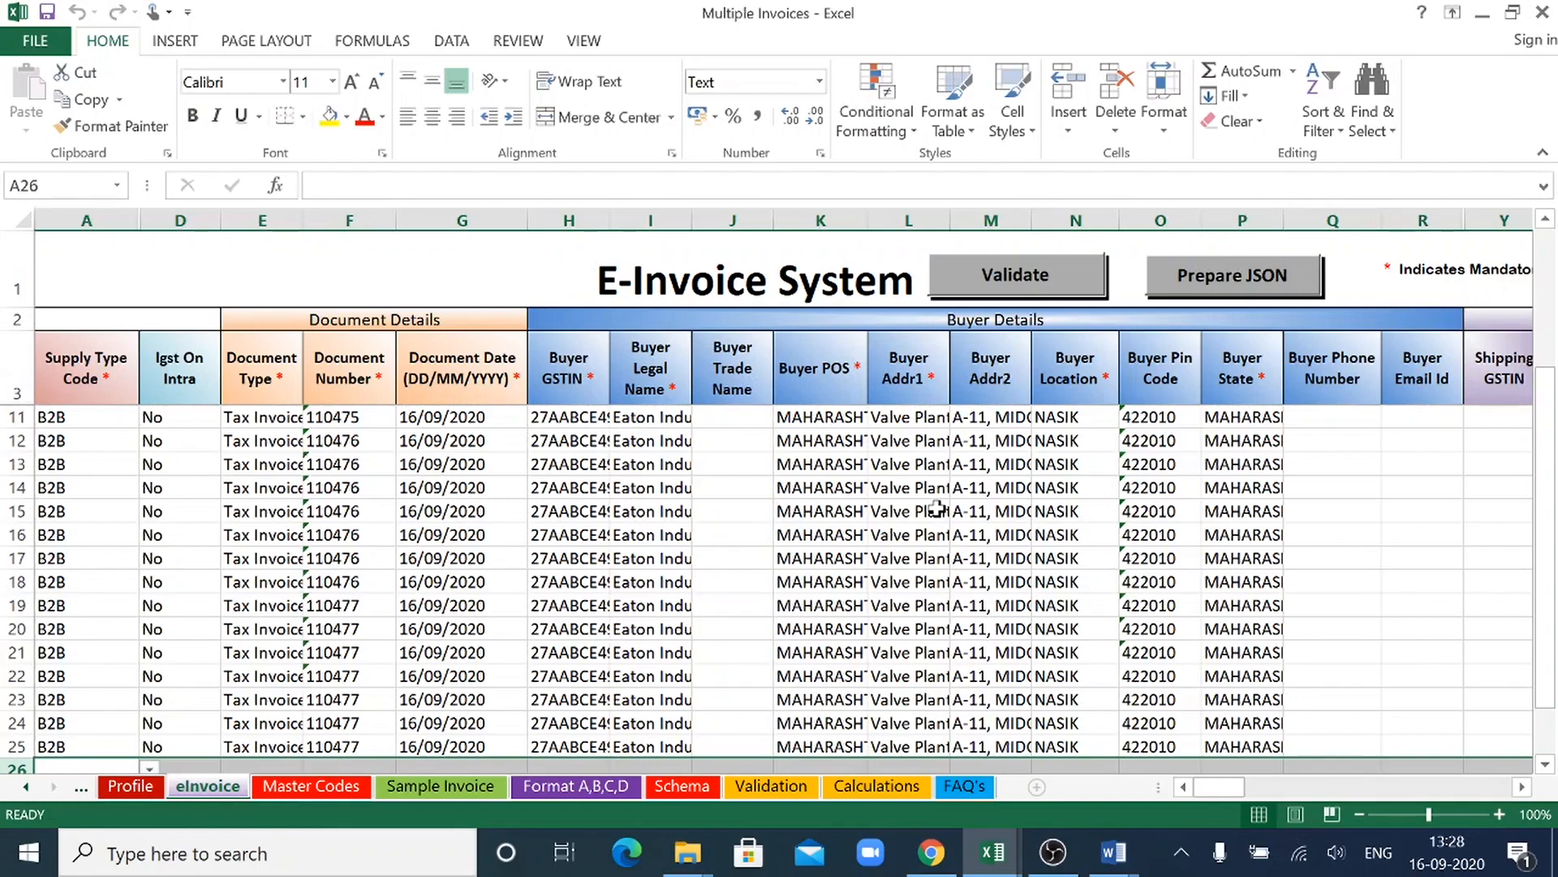
- Switch to the File Explorer window showing the Einvoice Data folder
mouse_move(933, 856)
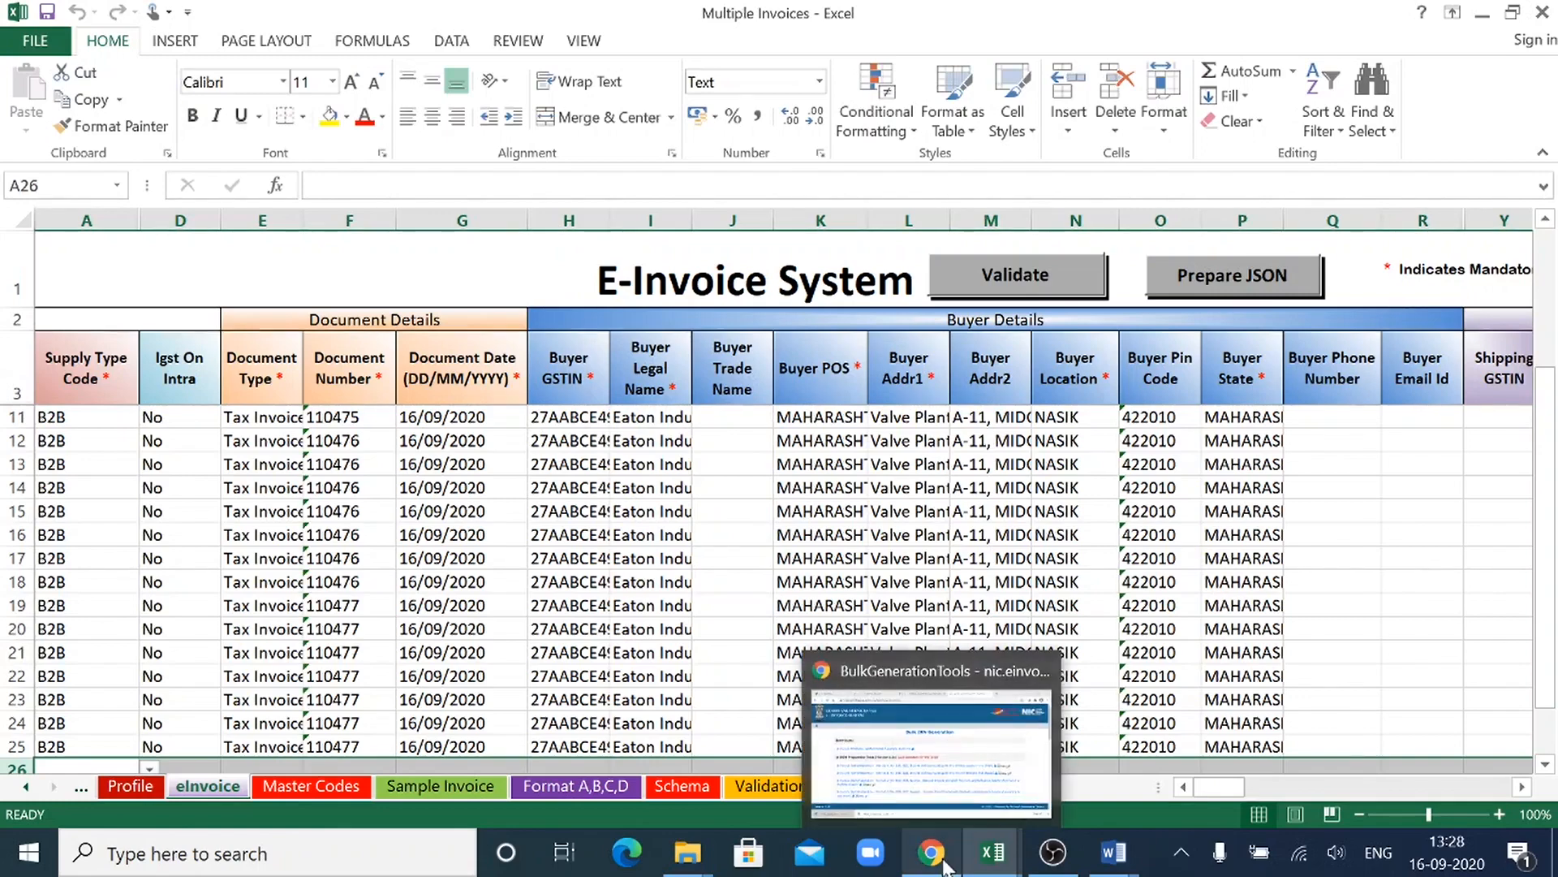
click(694, 852)
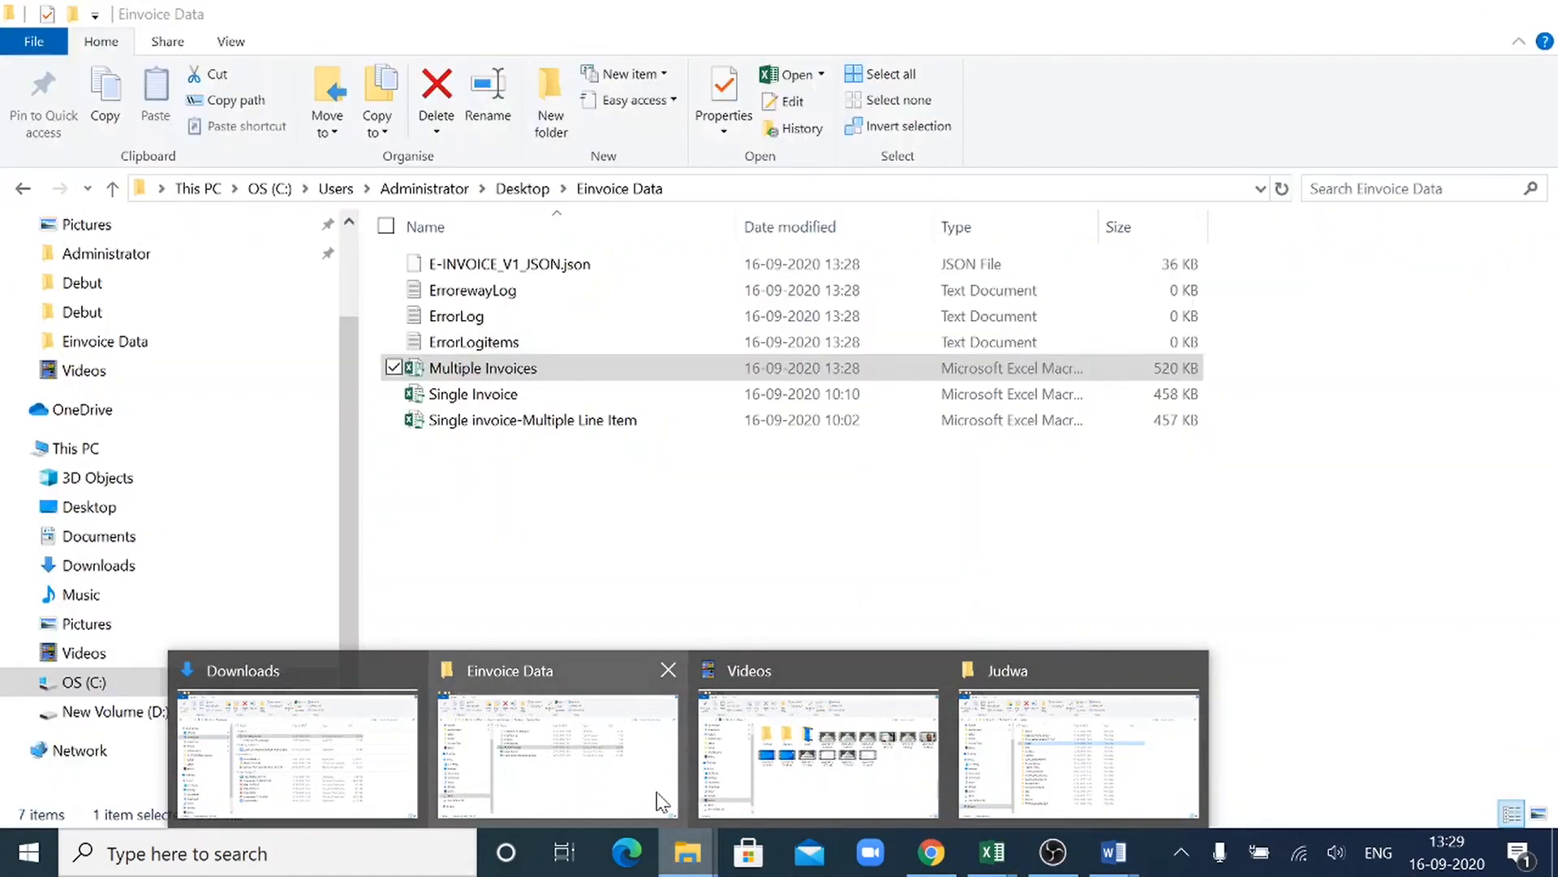
click(662, 802)
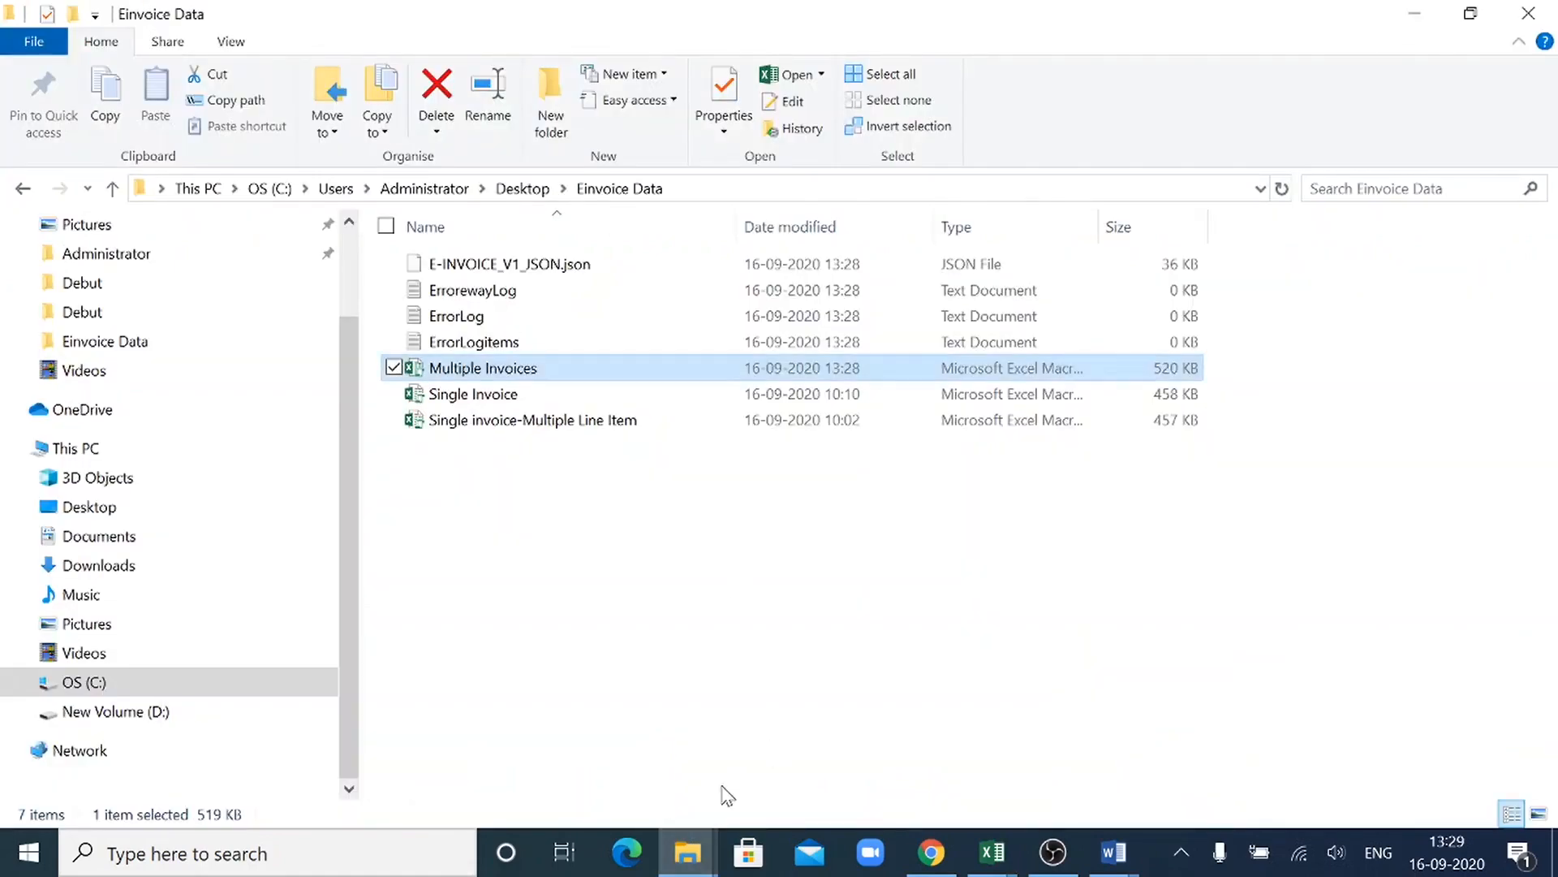
- In the Downloads window, browse from OS (C:) through Users, Administrator and Desktop to the Einvoice Data folder
mouse_move(687, 852)
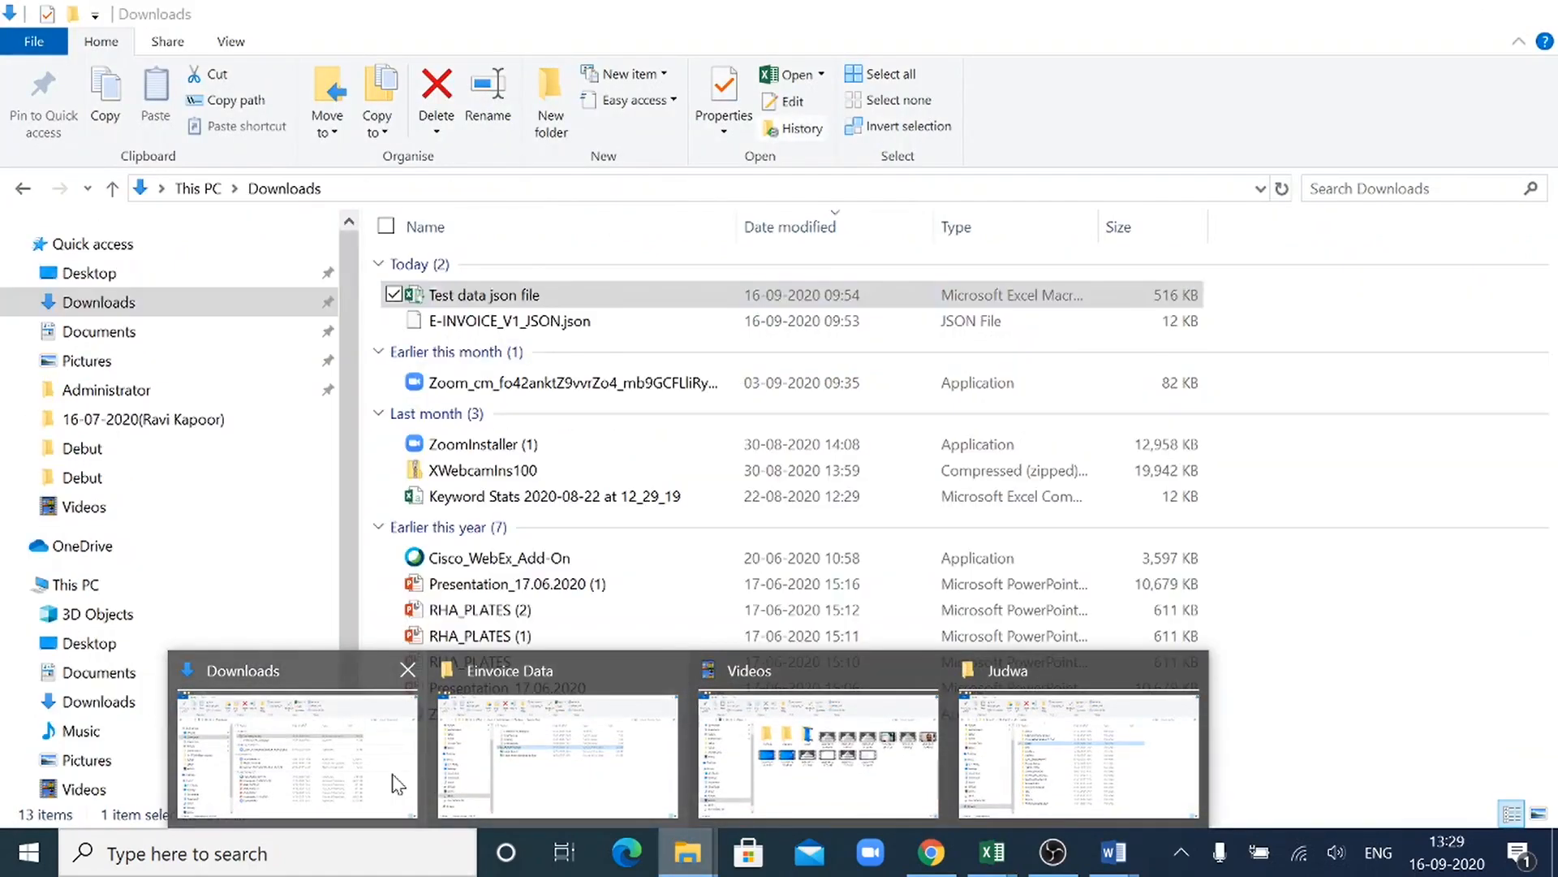
click(398, 784)
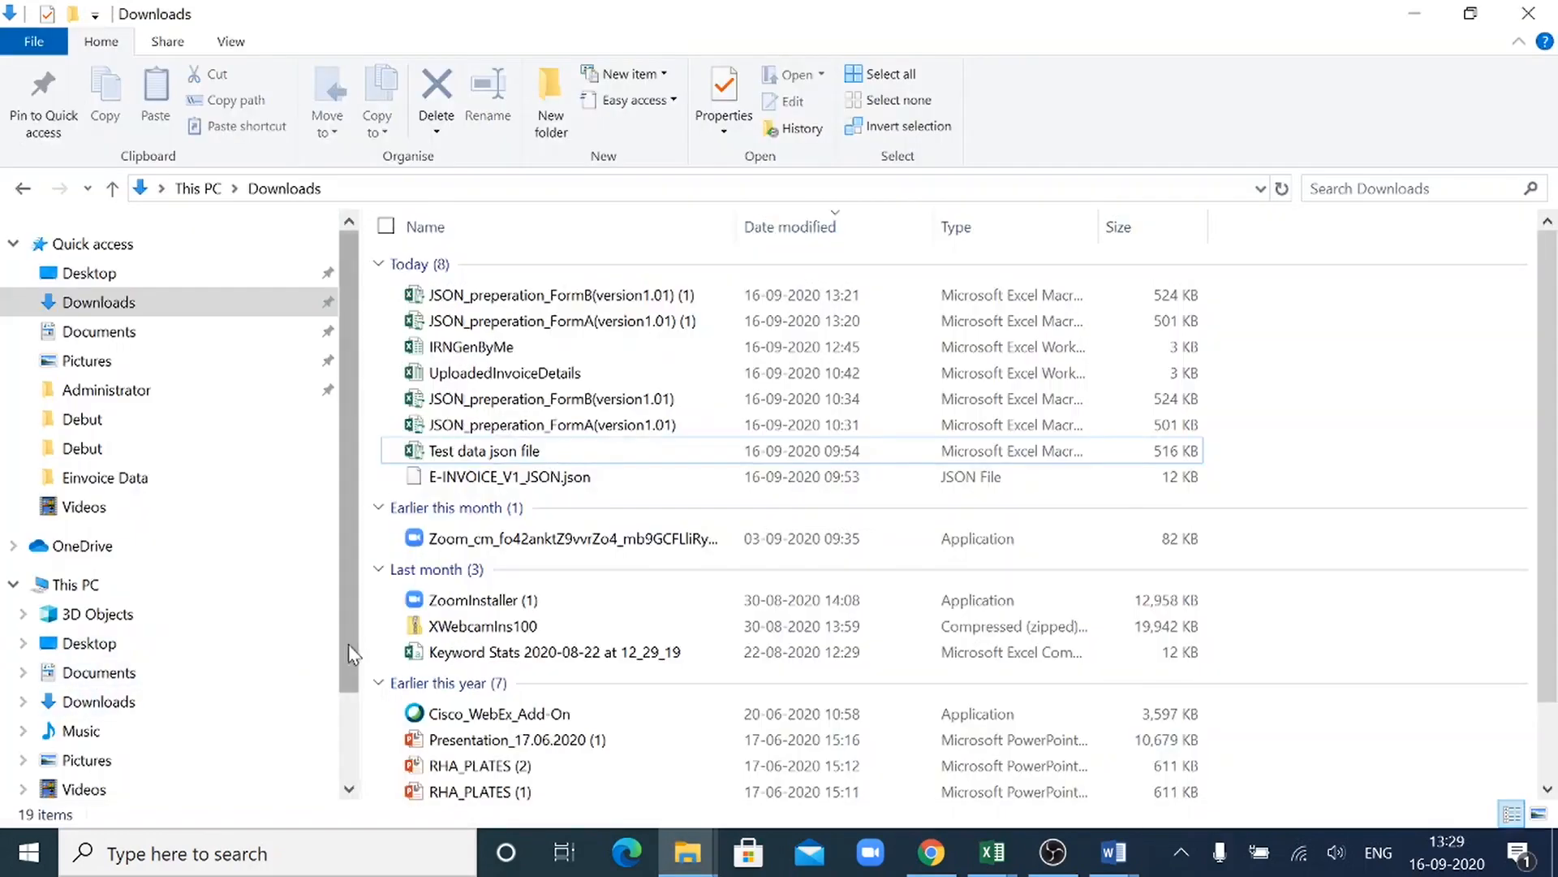
scroll(351, 652, down, 2)
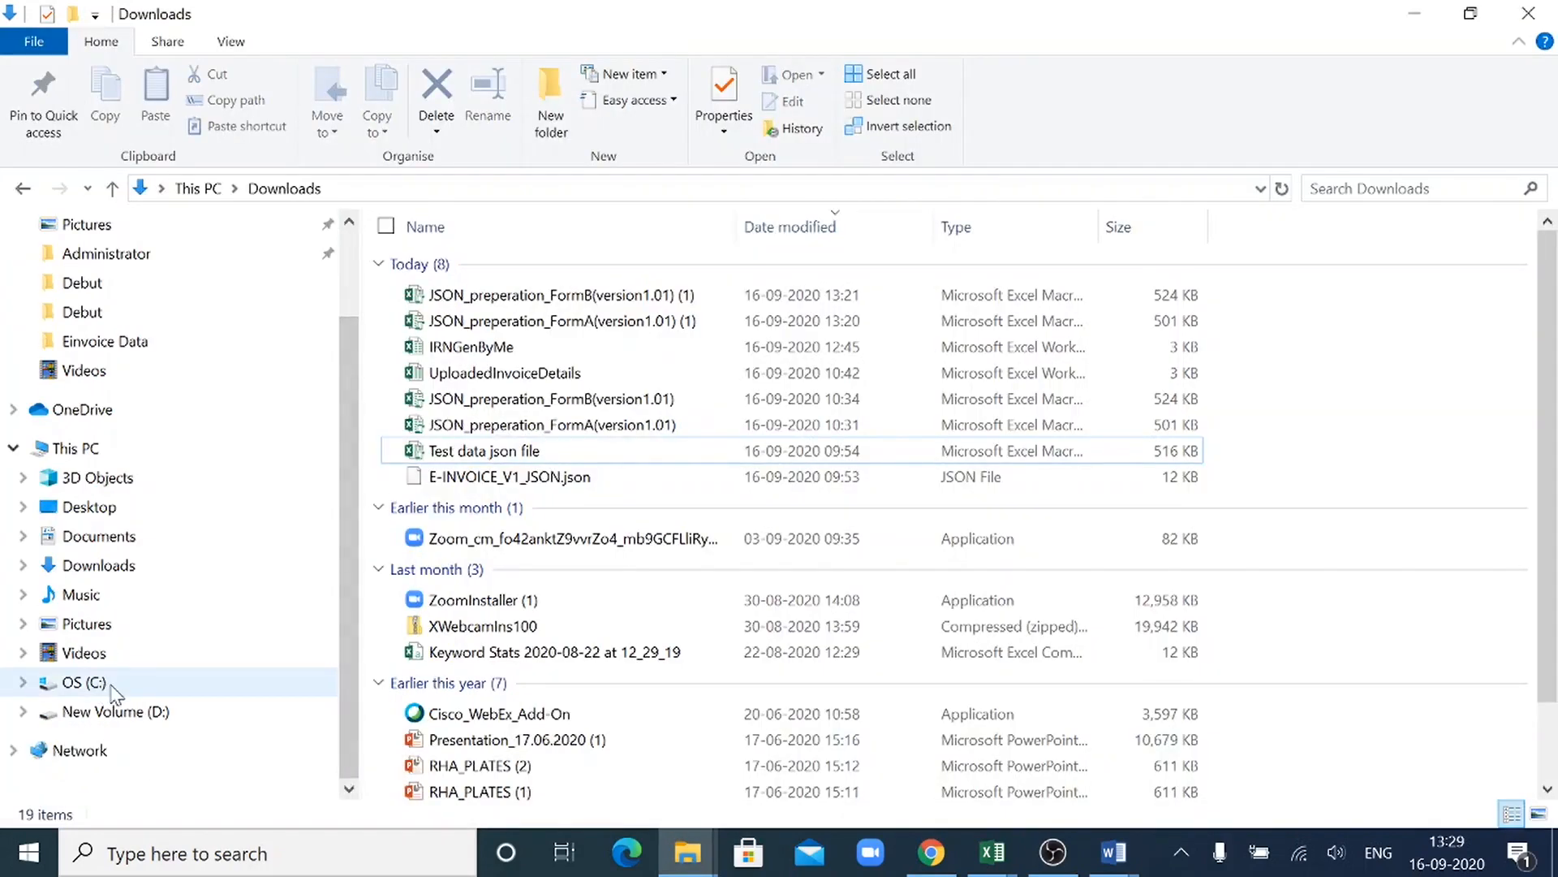
click(112, 686)
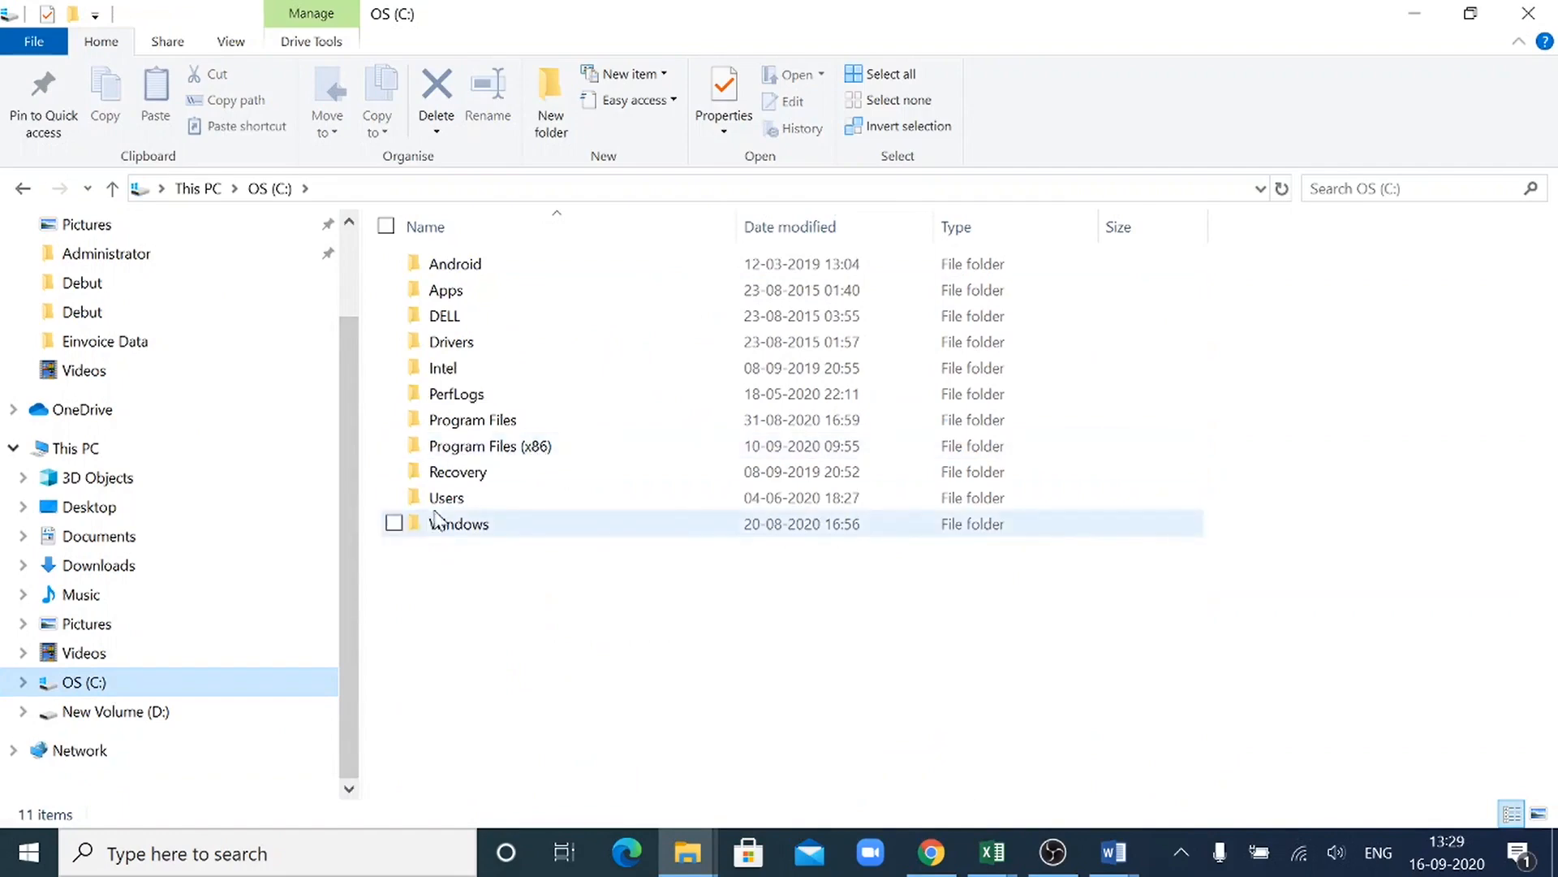
double_click(451, 501)
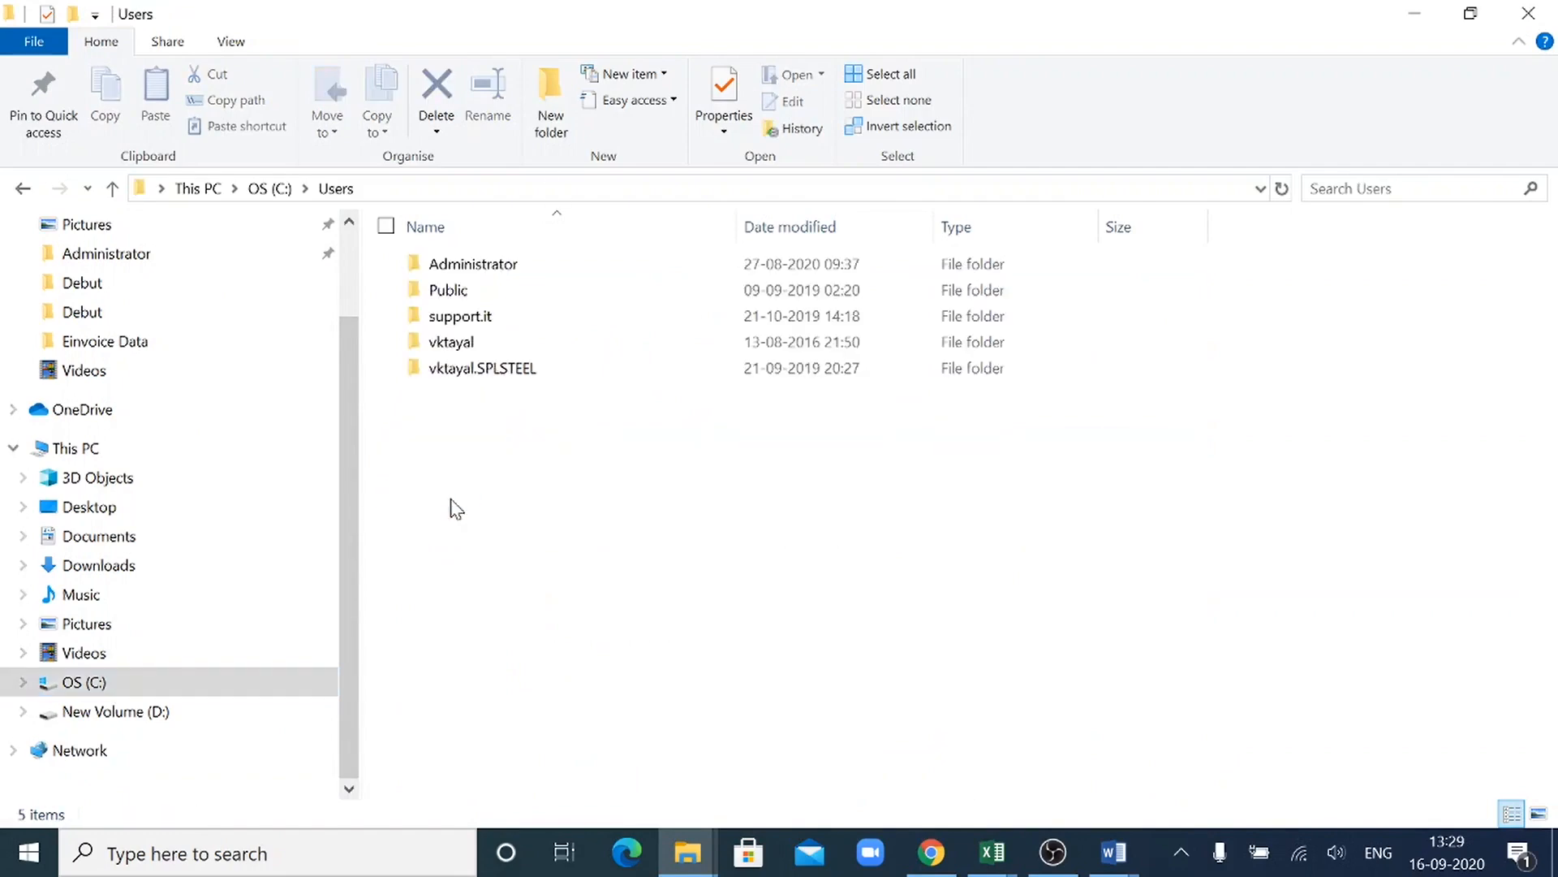
double_click(518, 266)
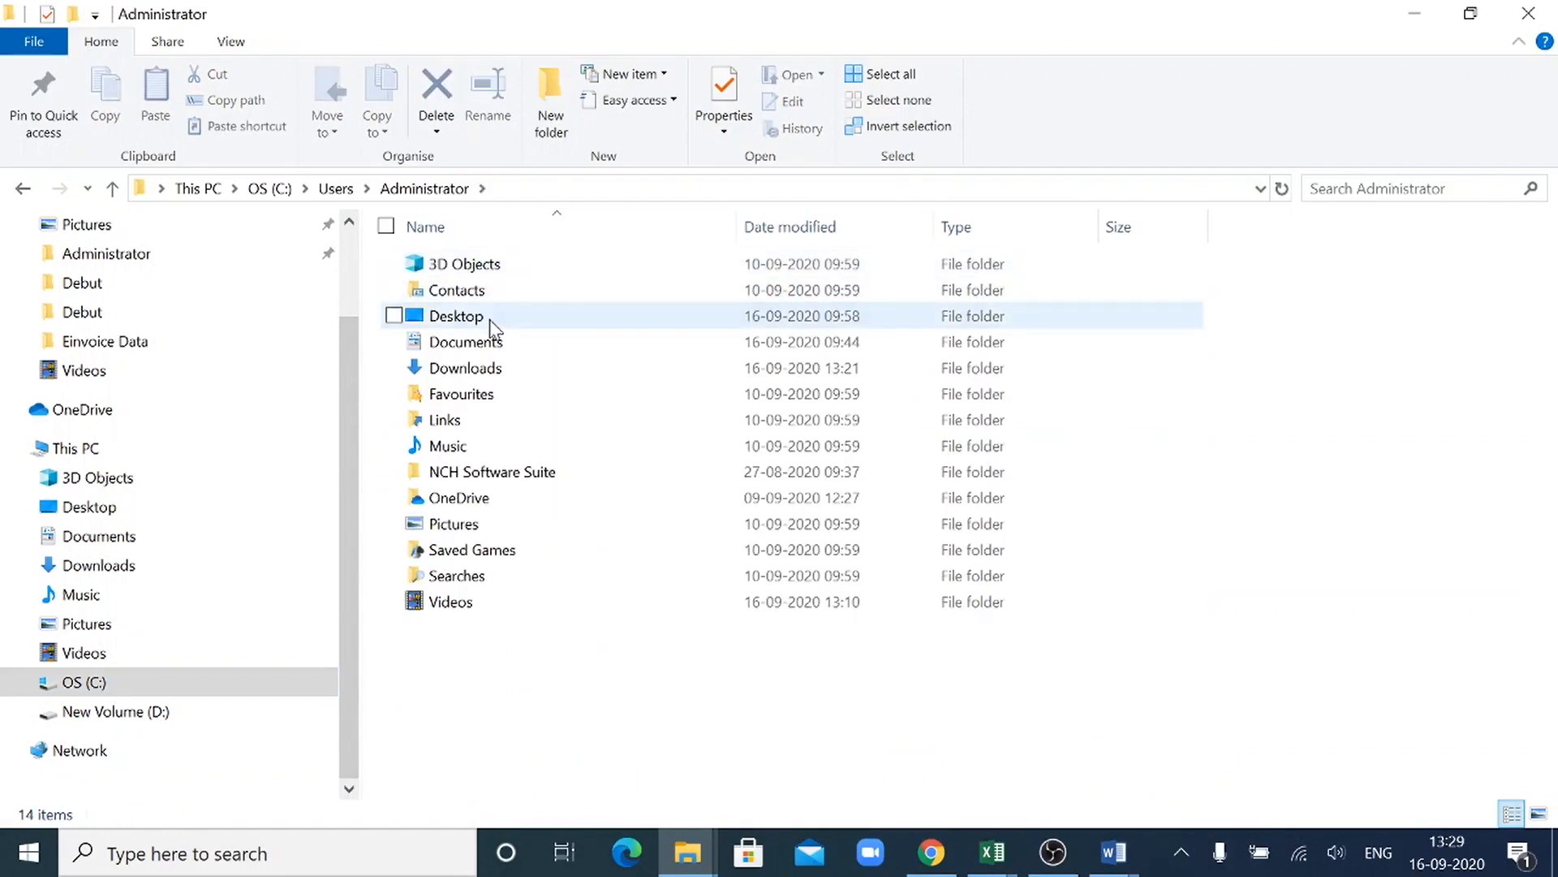
double_click(491, 325)
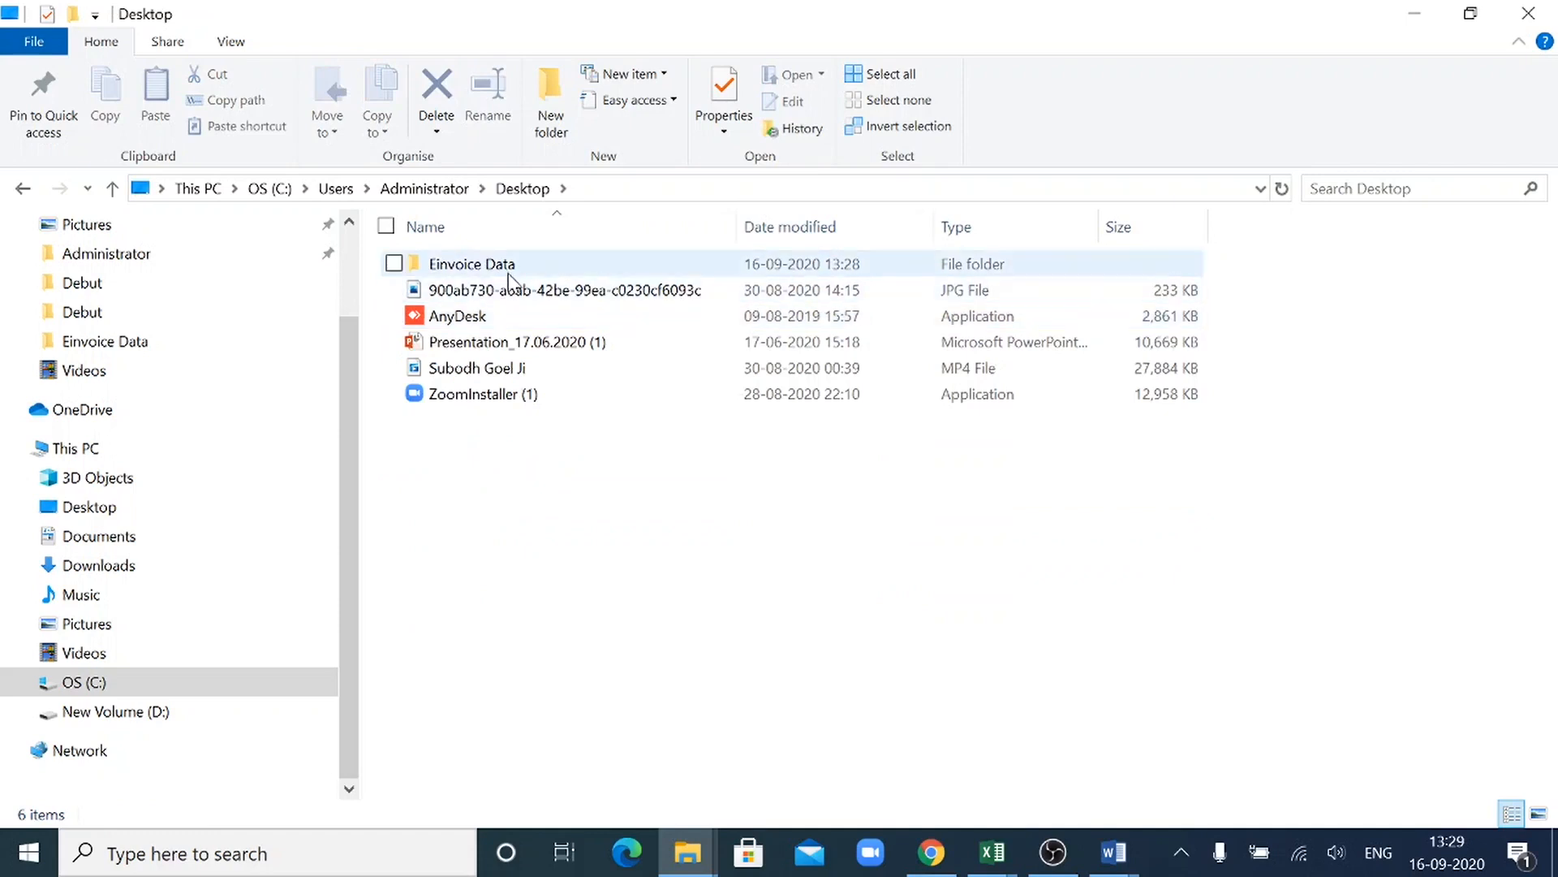
double_click(508, 274)
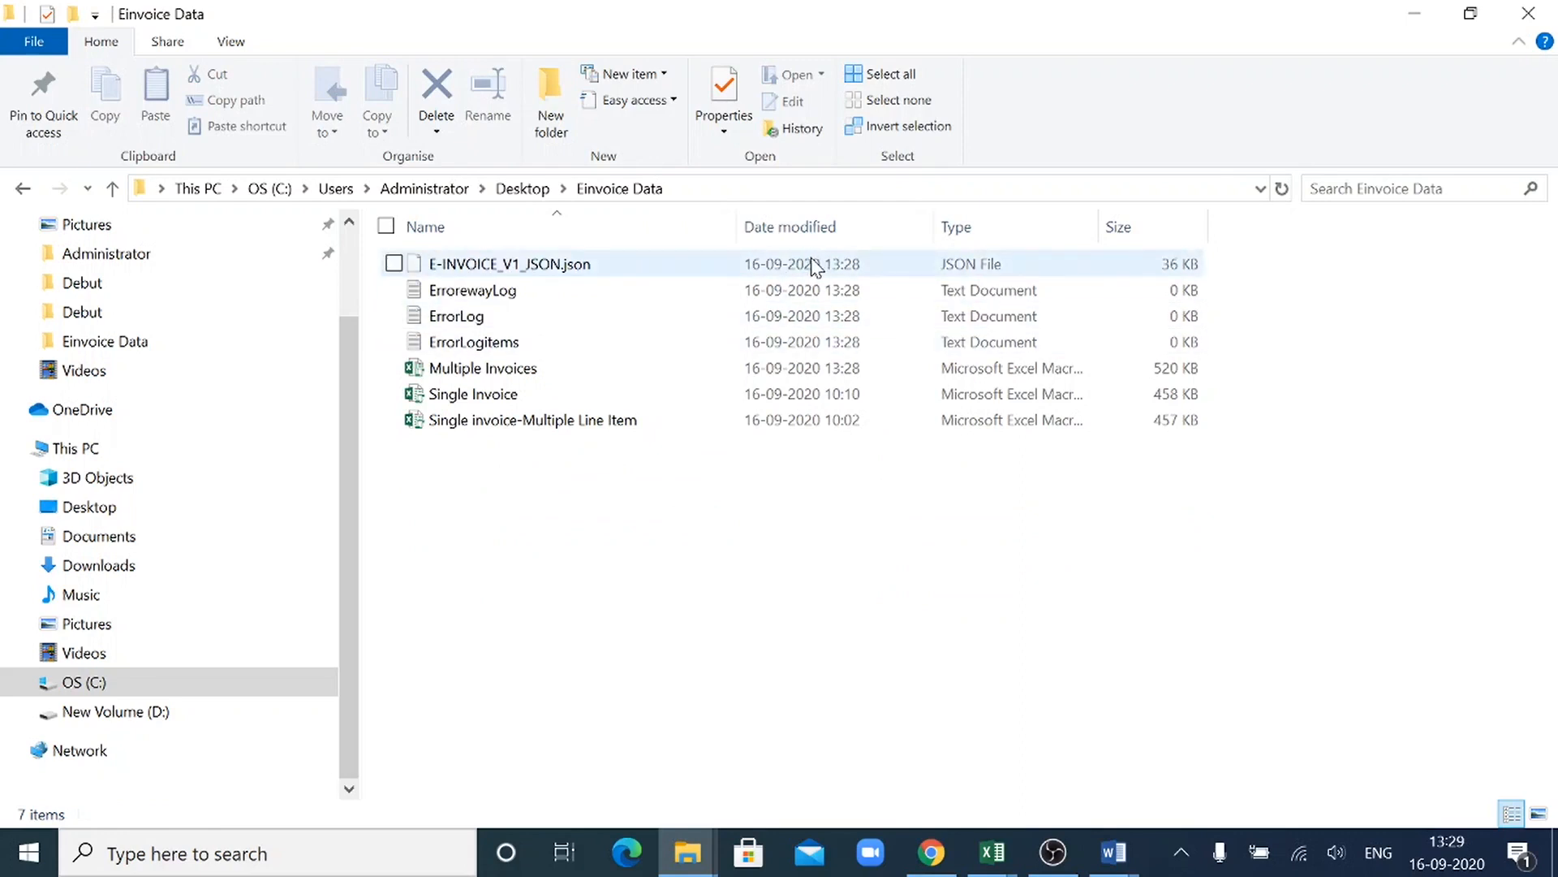
- Switch to the other Einvoice Data window and select the file E-INVOICE_V1_JSON.json
click(687, 850)
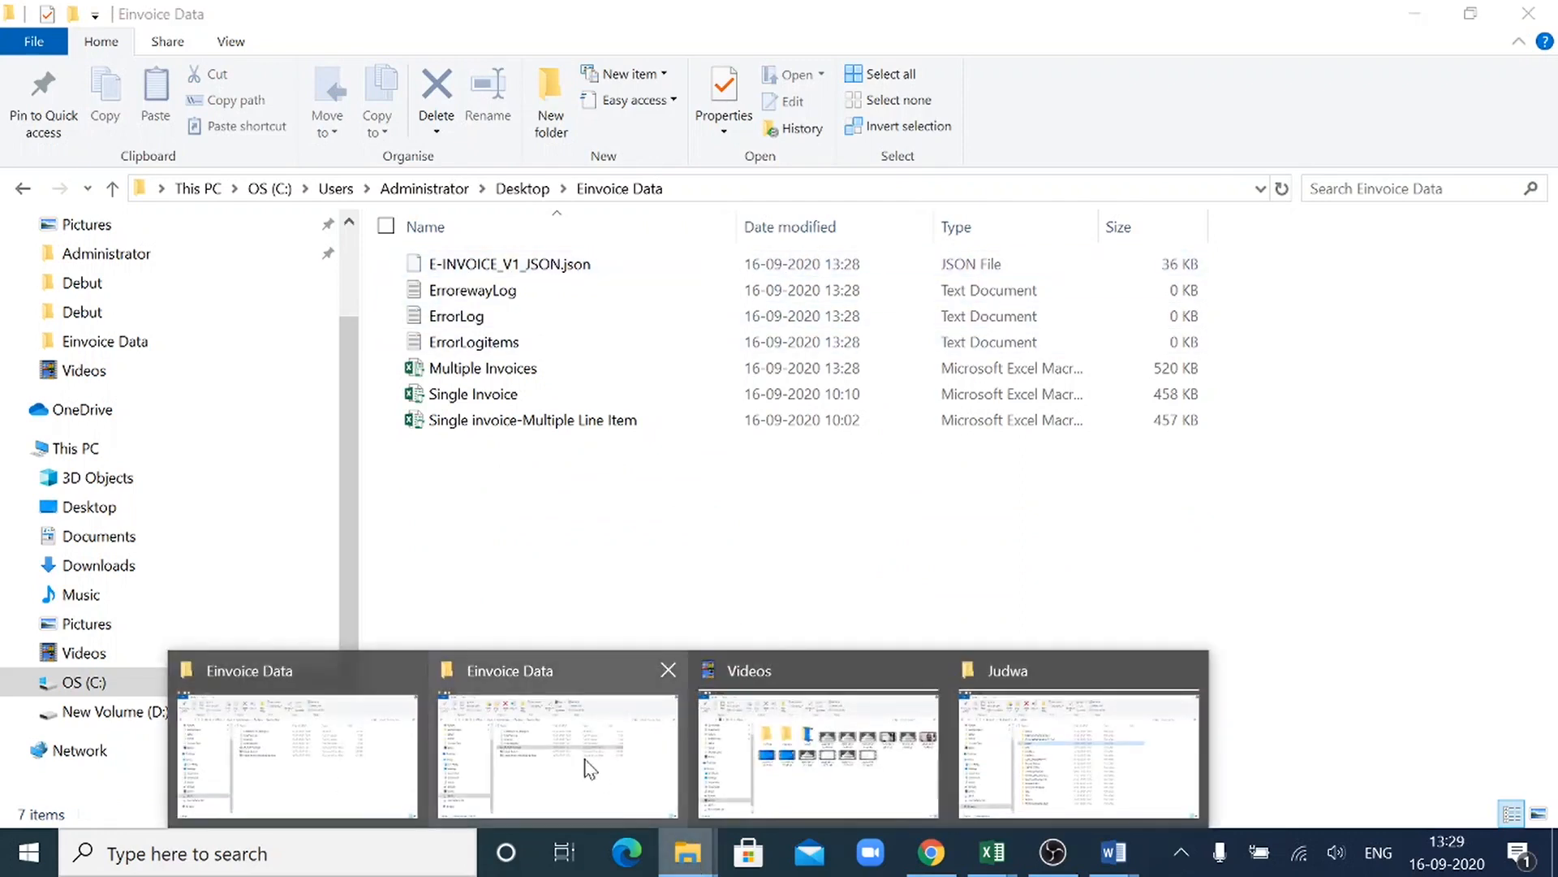
click(588, 763)
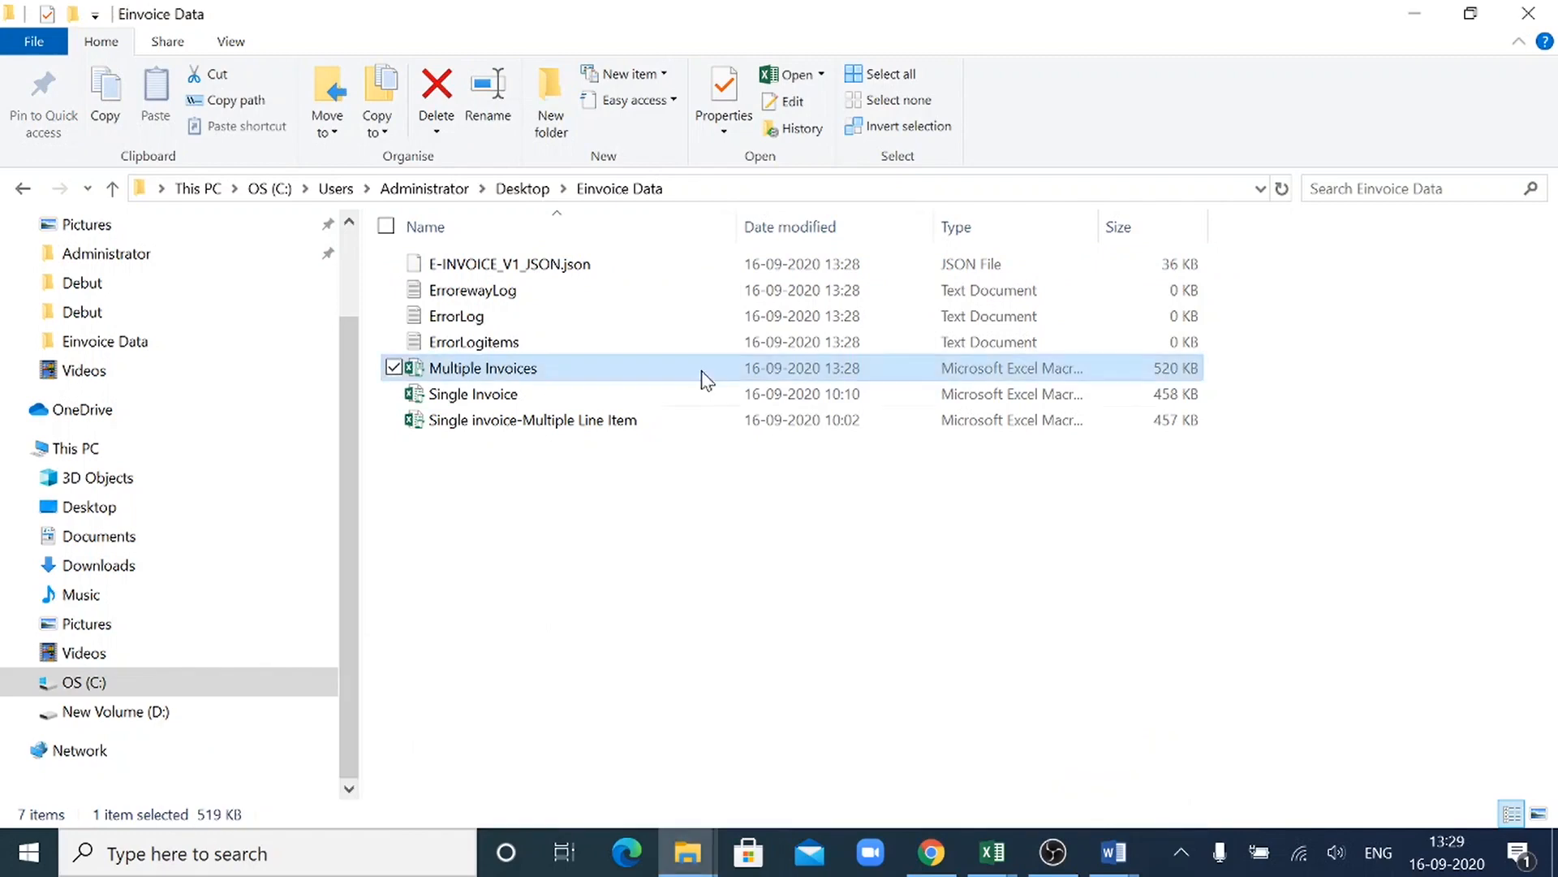
click(659, 268)
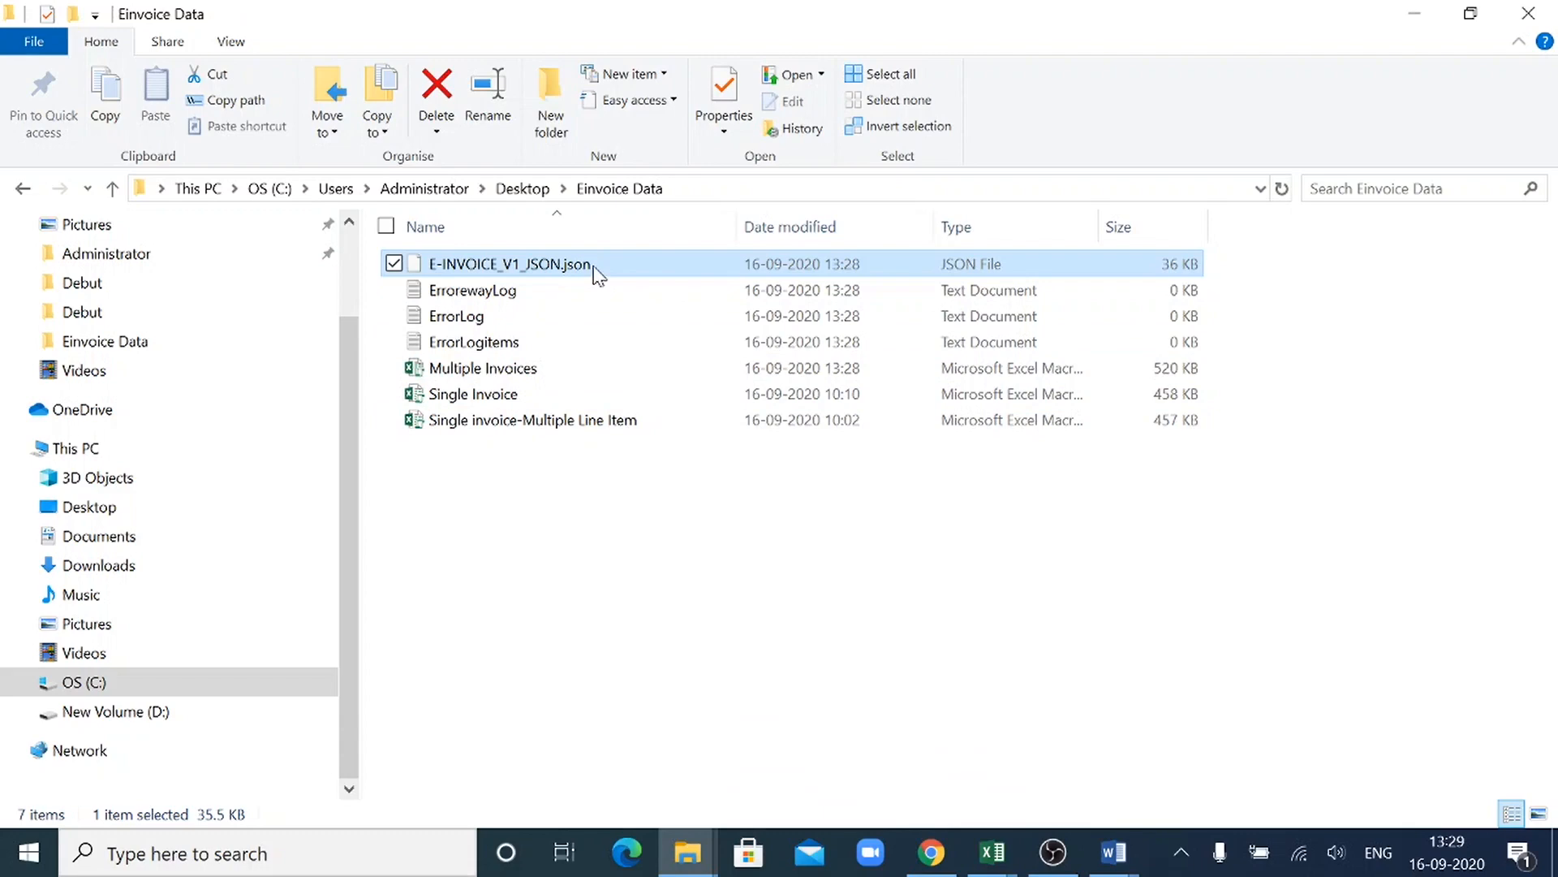
- Switch to the Word file Document2 to review the e-invoice process overview, and minimize it
mouse_move(1113, 852)
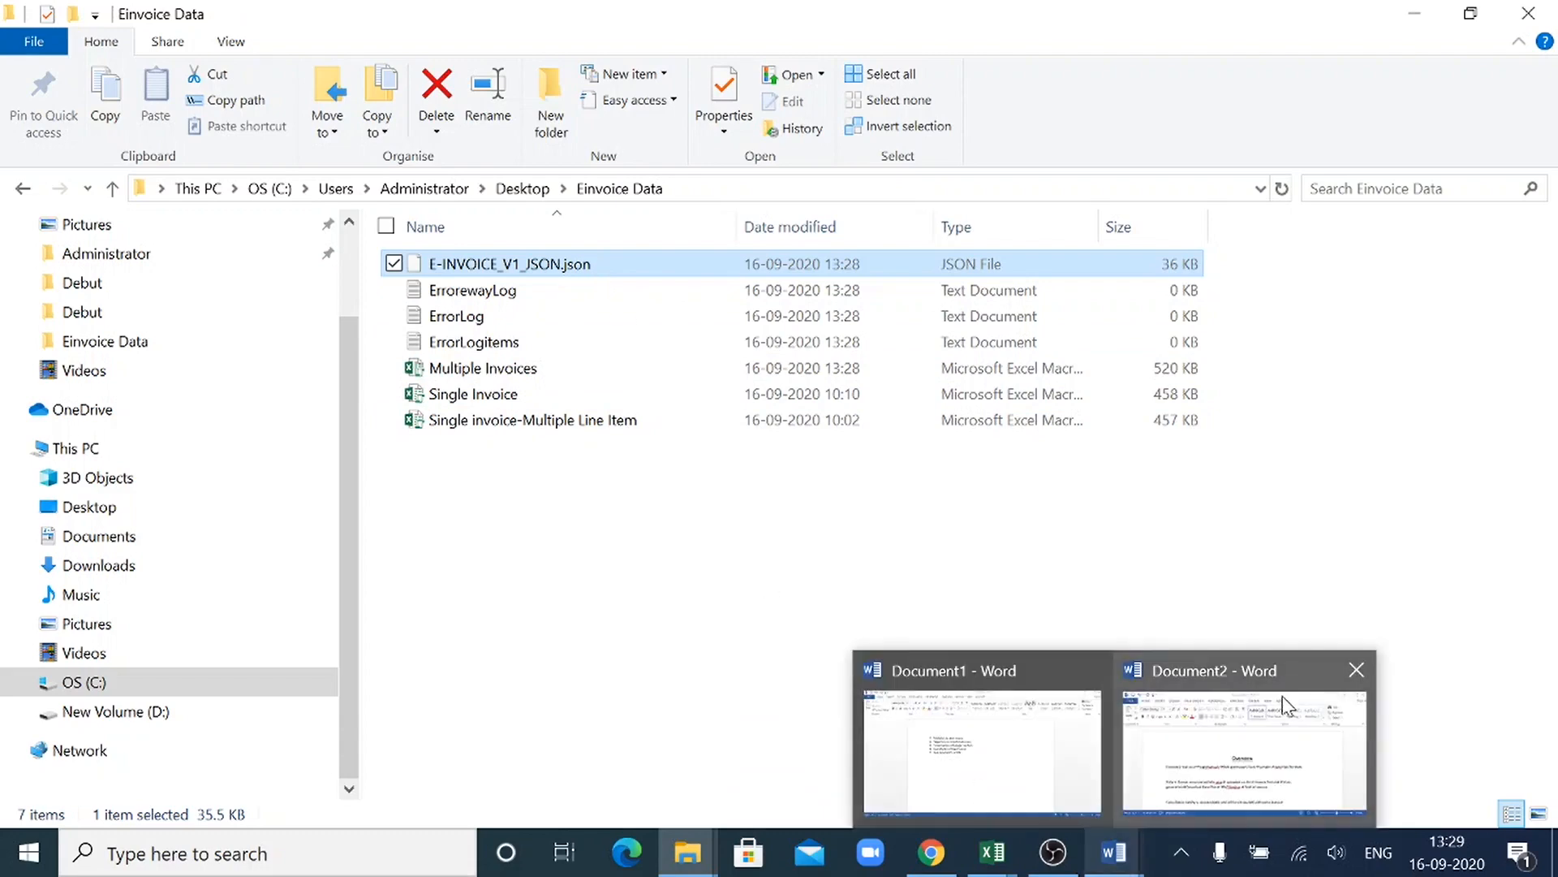
mouse_move(1285, 705)
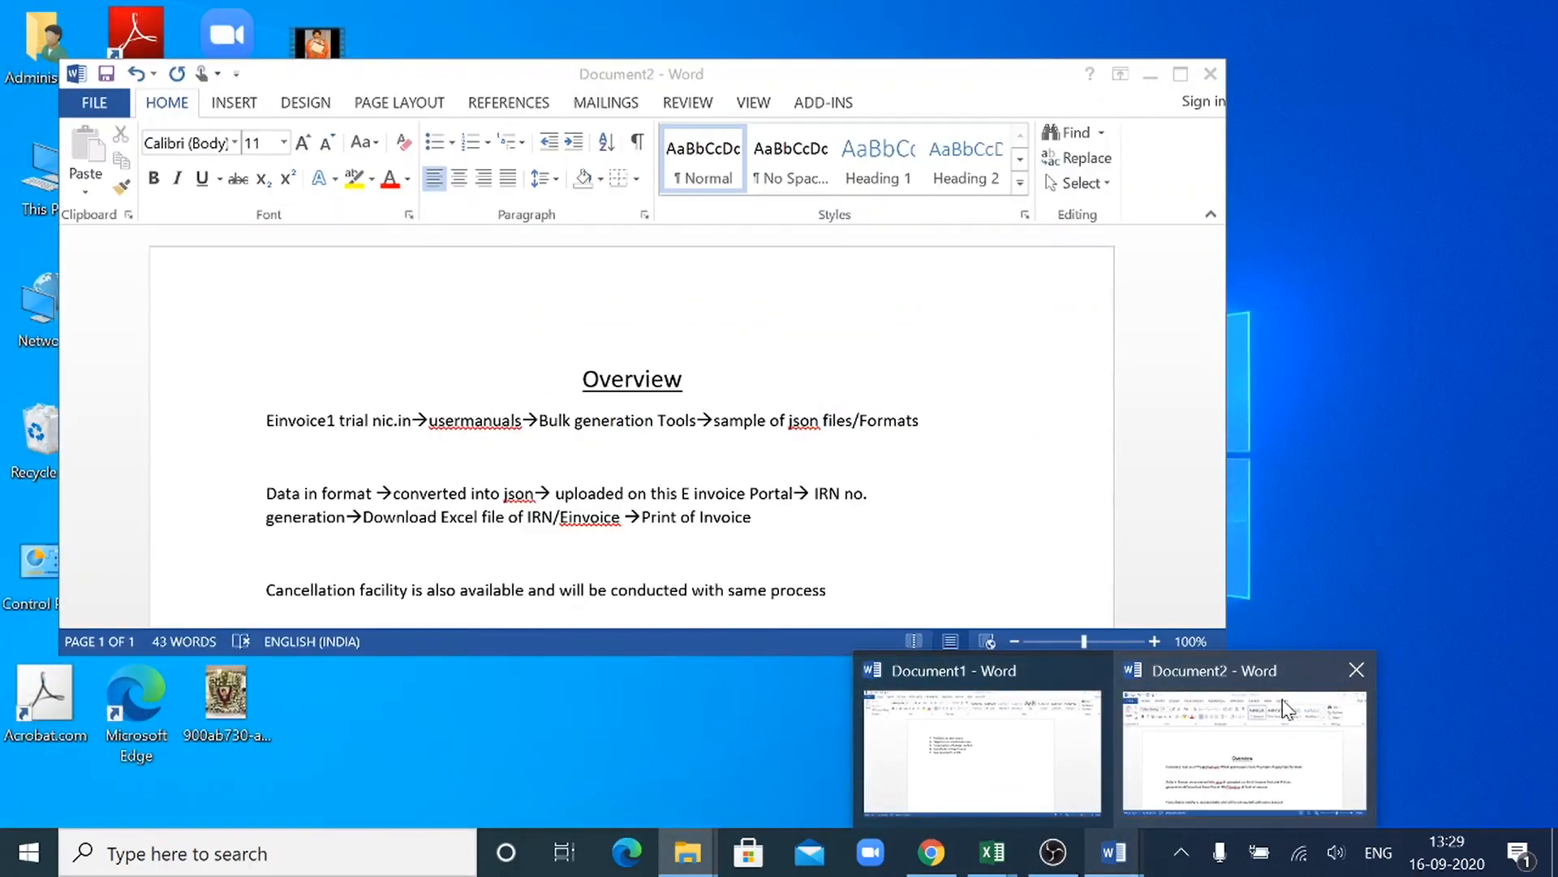
click(1285, 706)
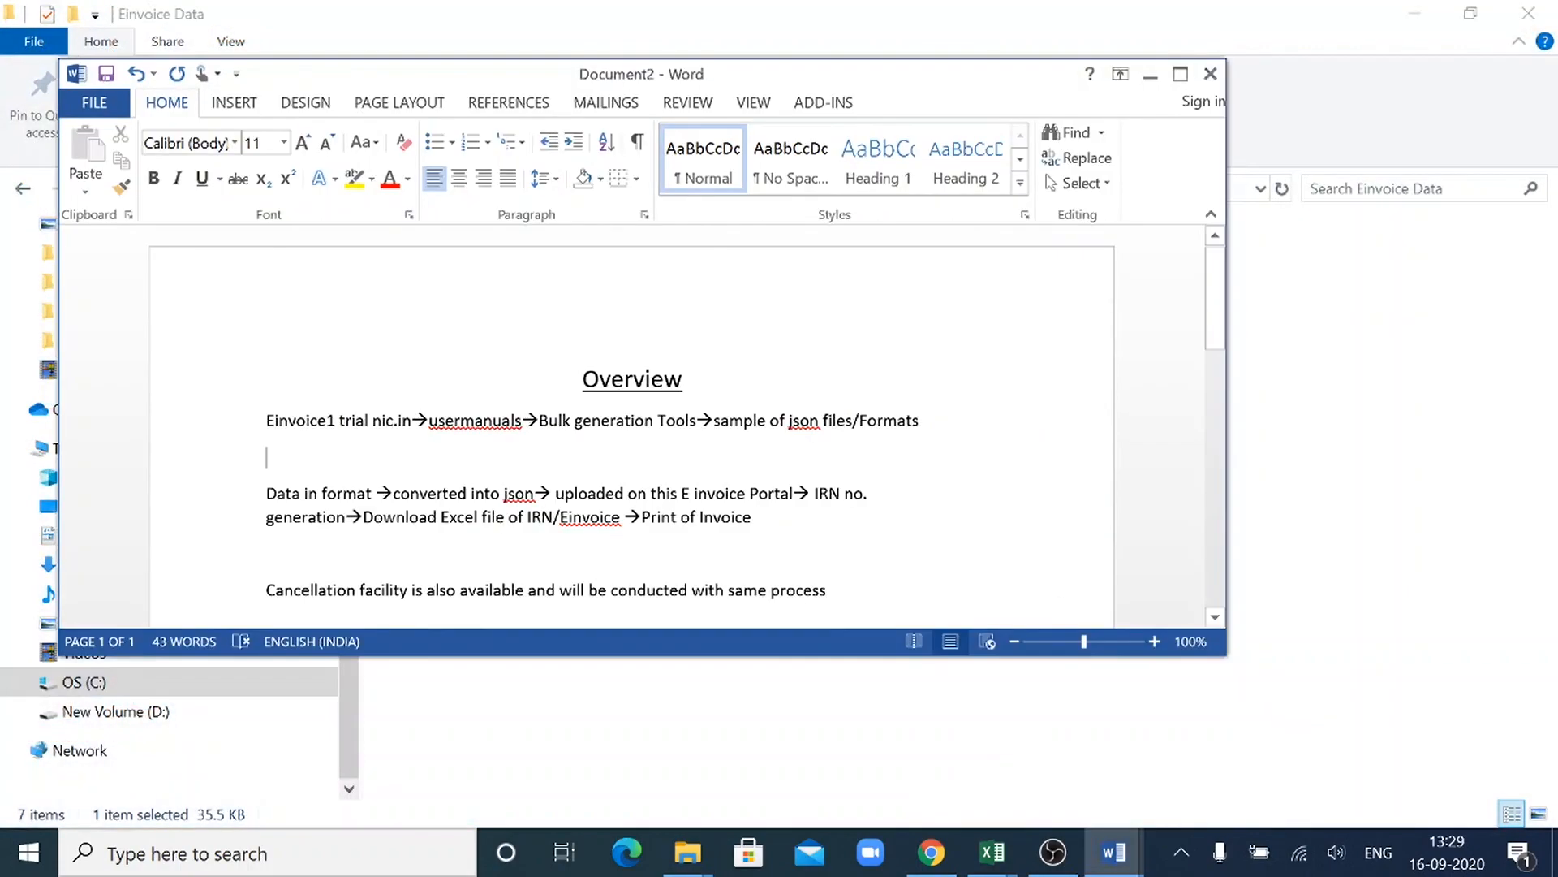
click(1150, 74)
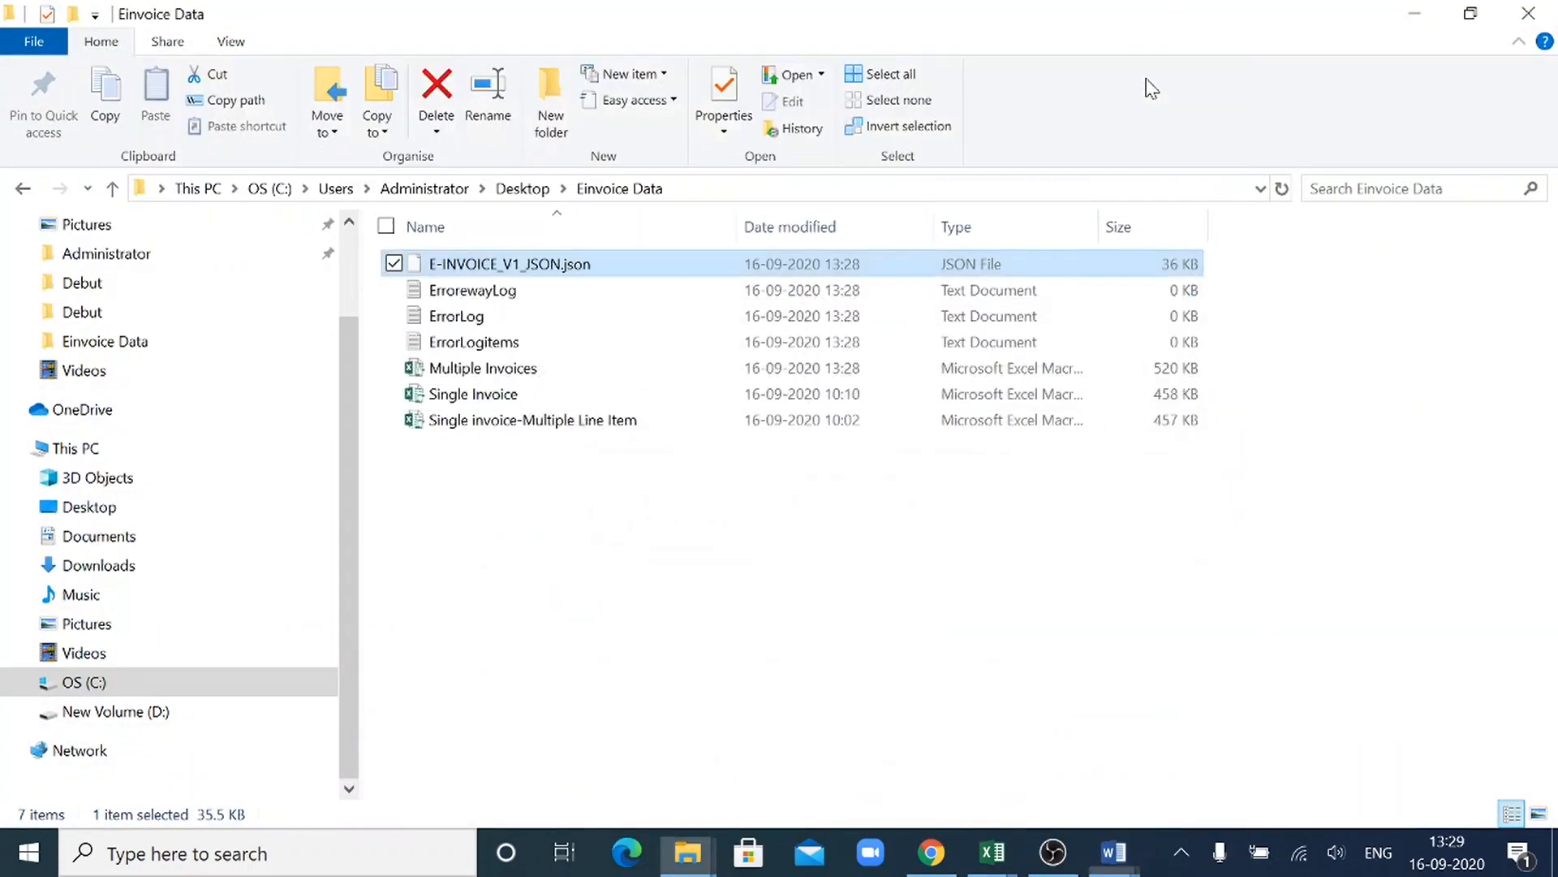
- Switch to Chrome and open the login form from the e-Invoice portal's home page
click(932, 856)
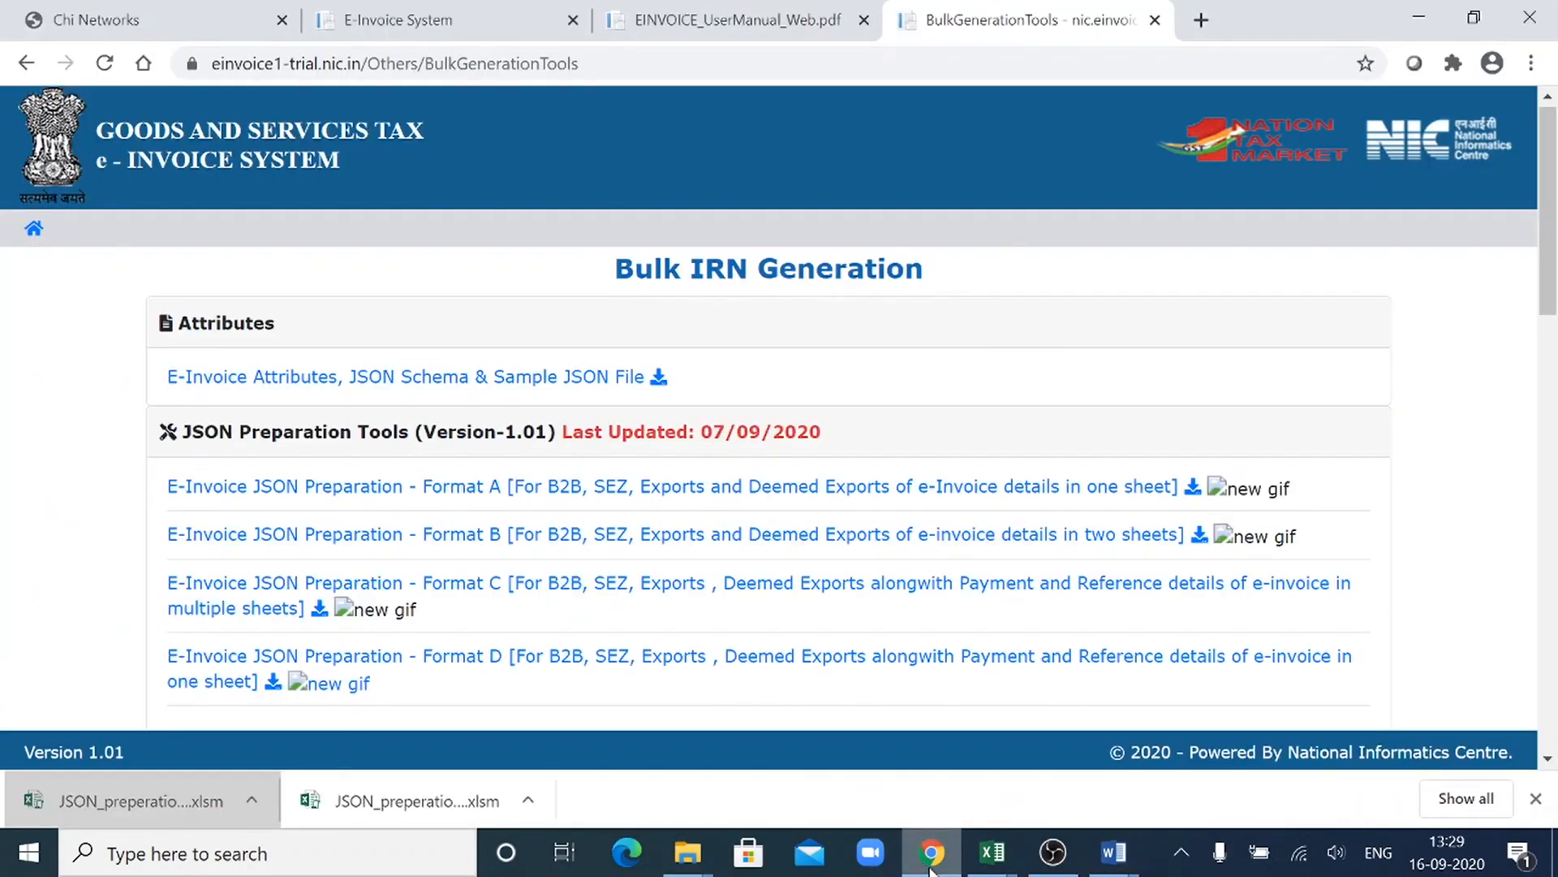
click(33, 235)
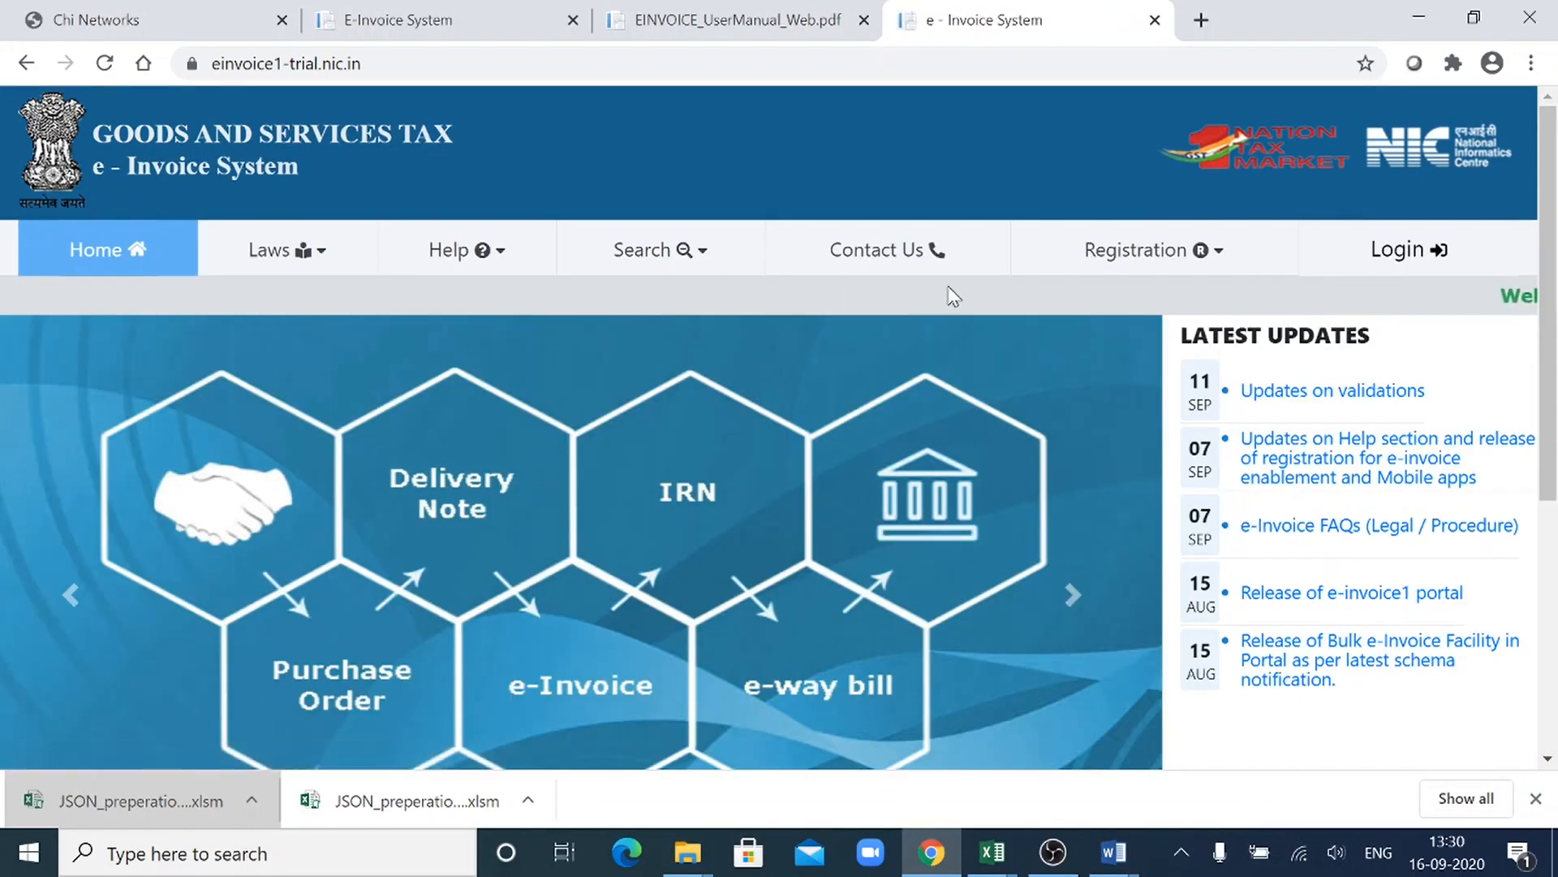
click(1472, 252)
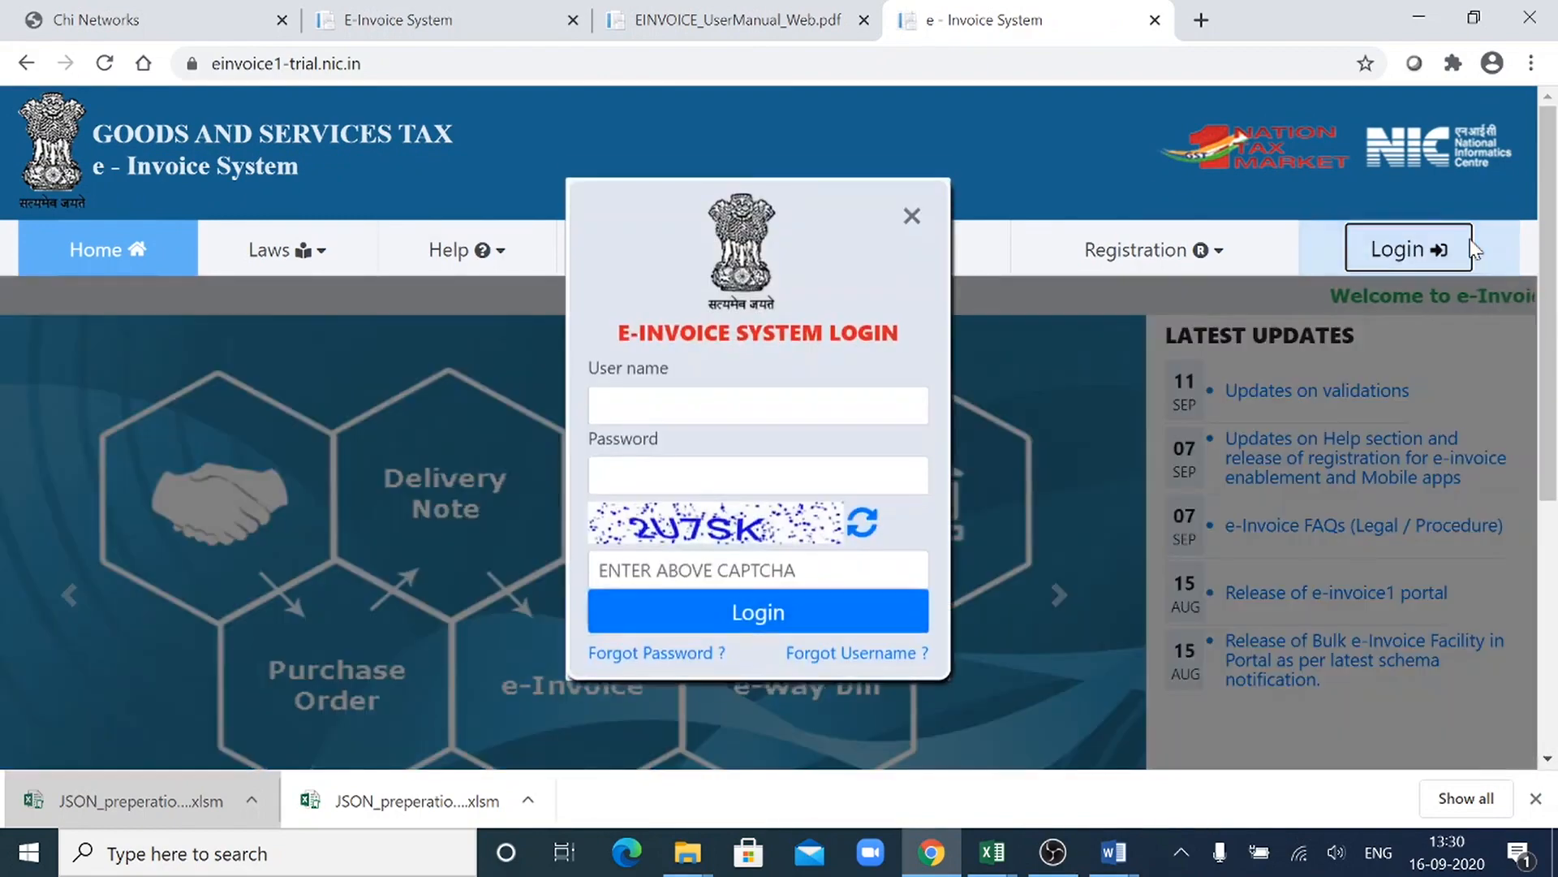
- Enter the account user name and password in the e-Invoice System login form
text(starw)
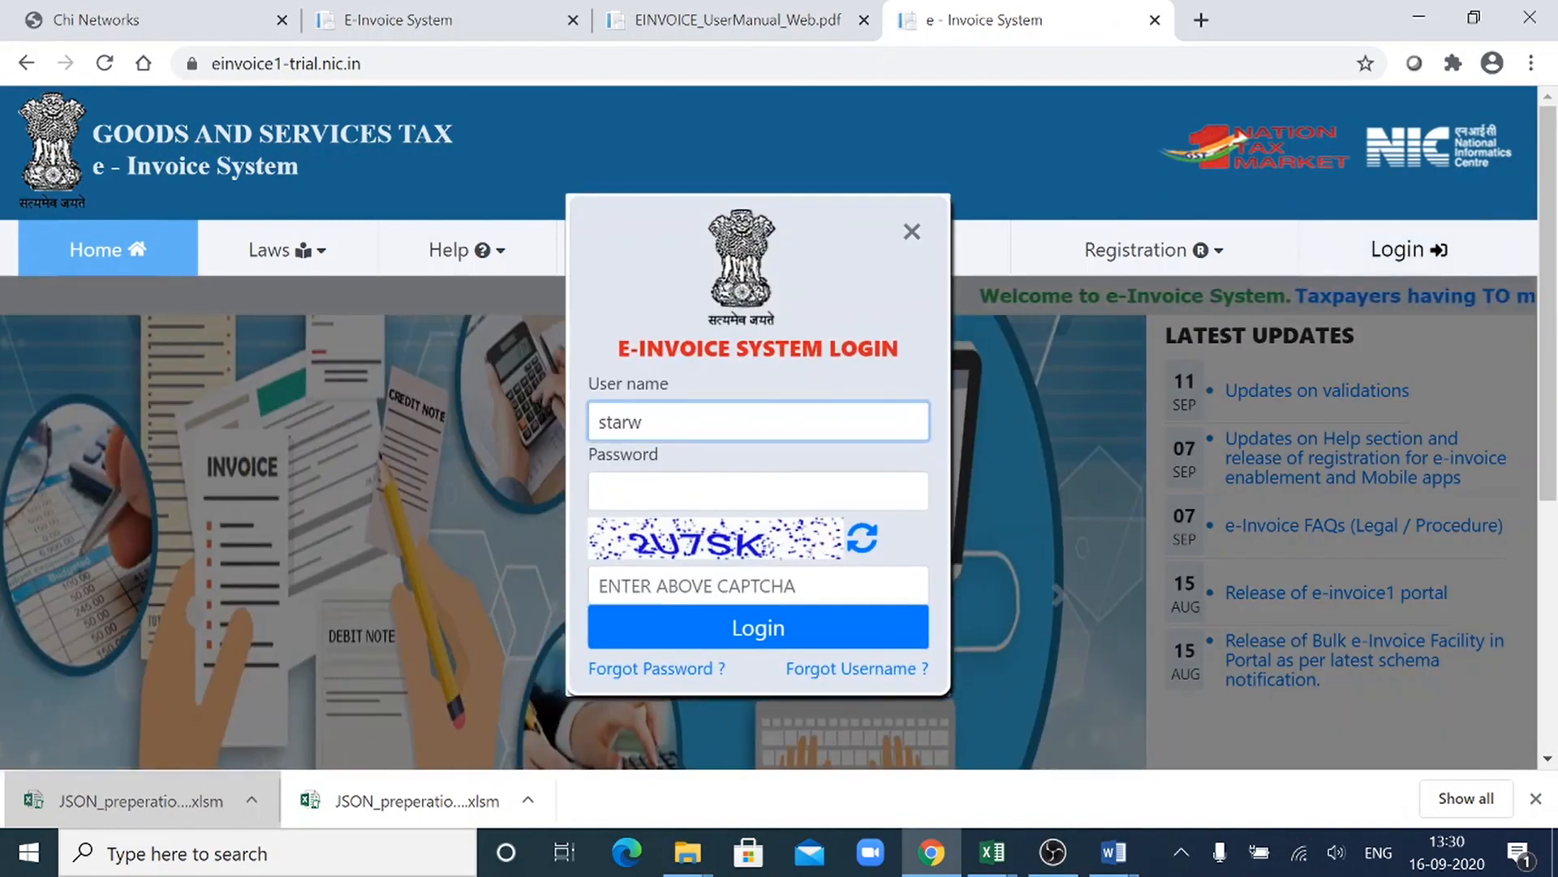
key(BackSpace)
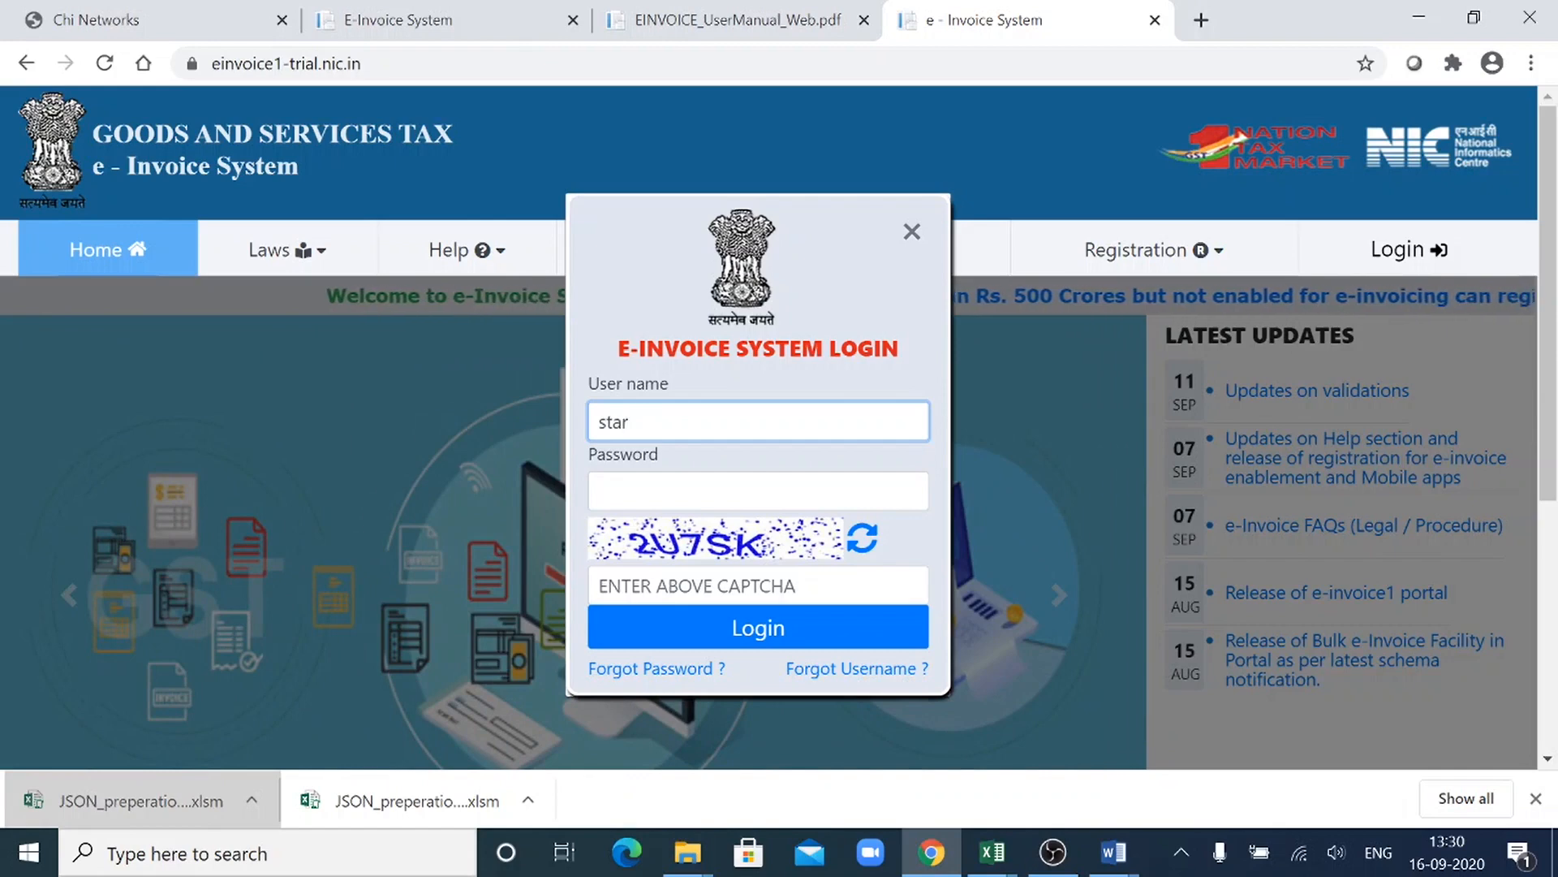
text(@)
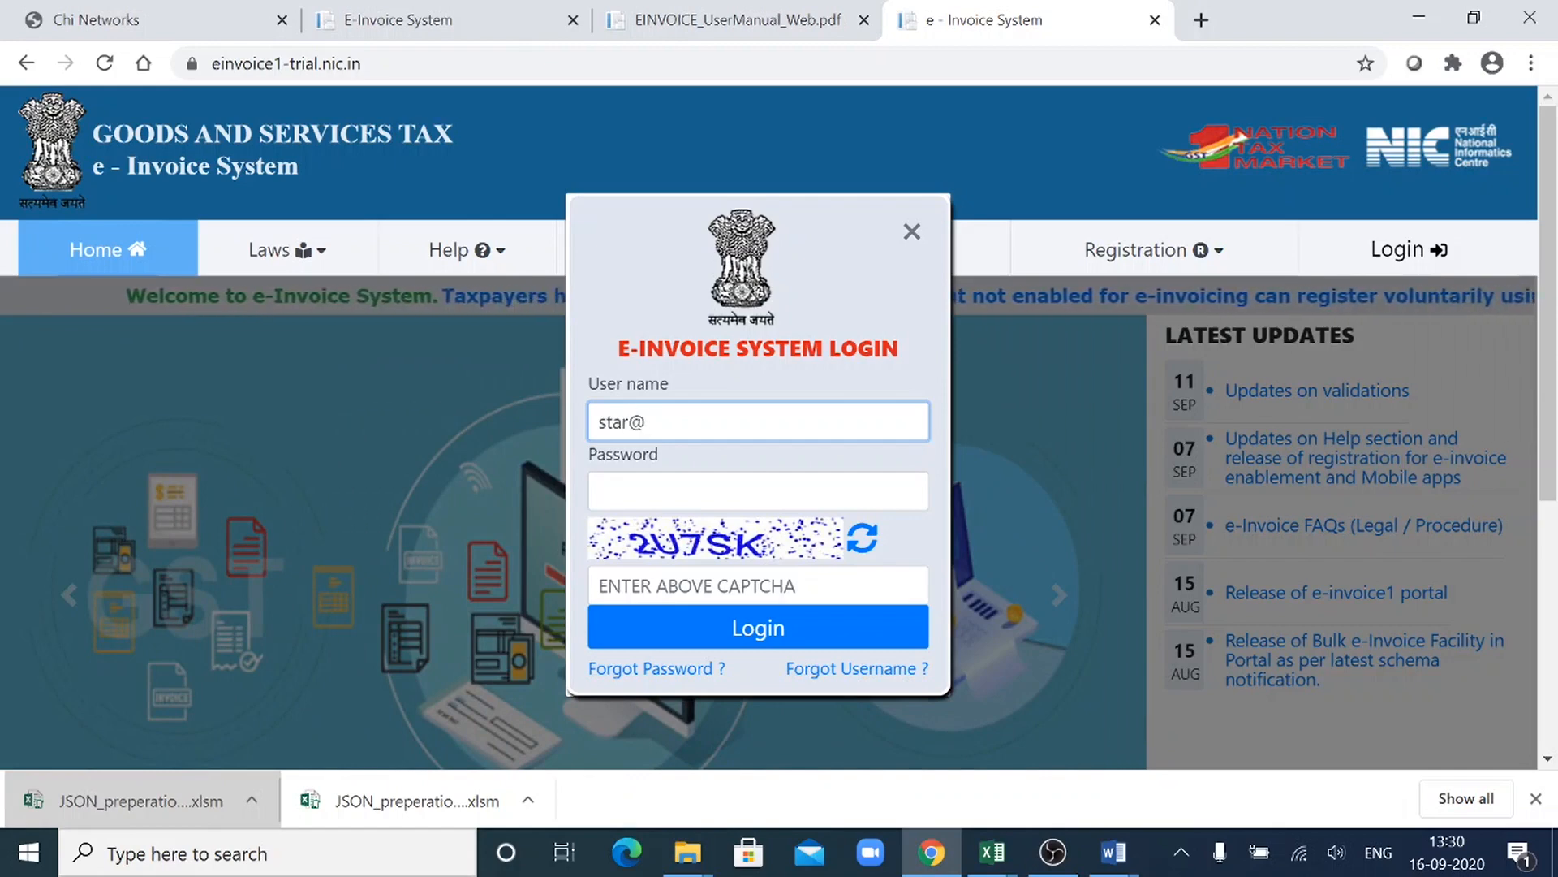
text(214)
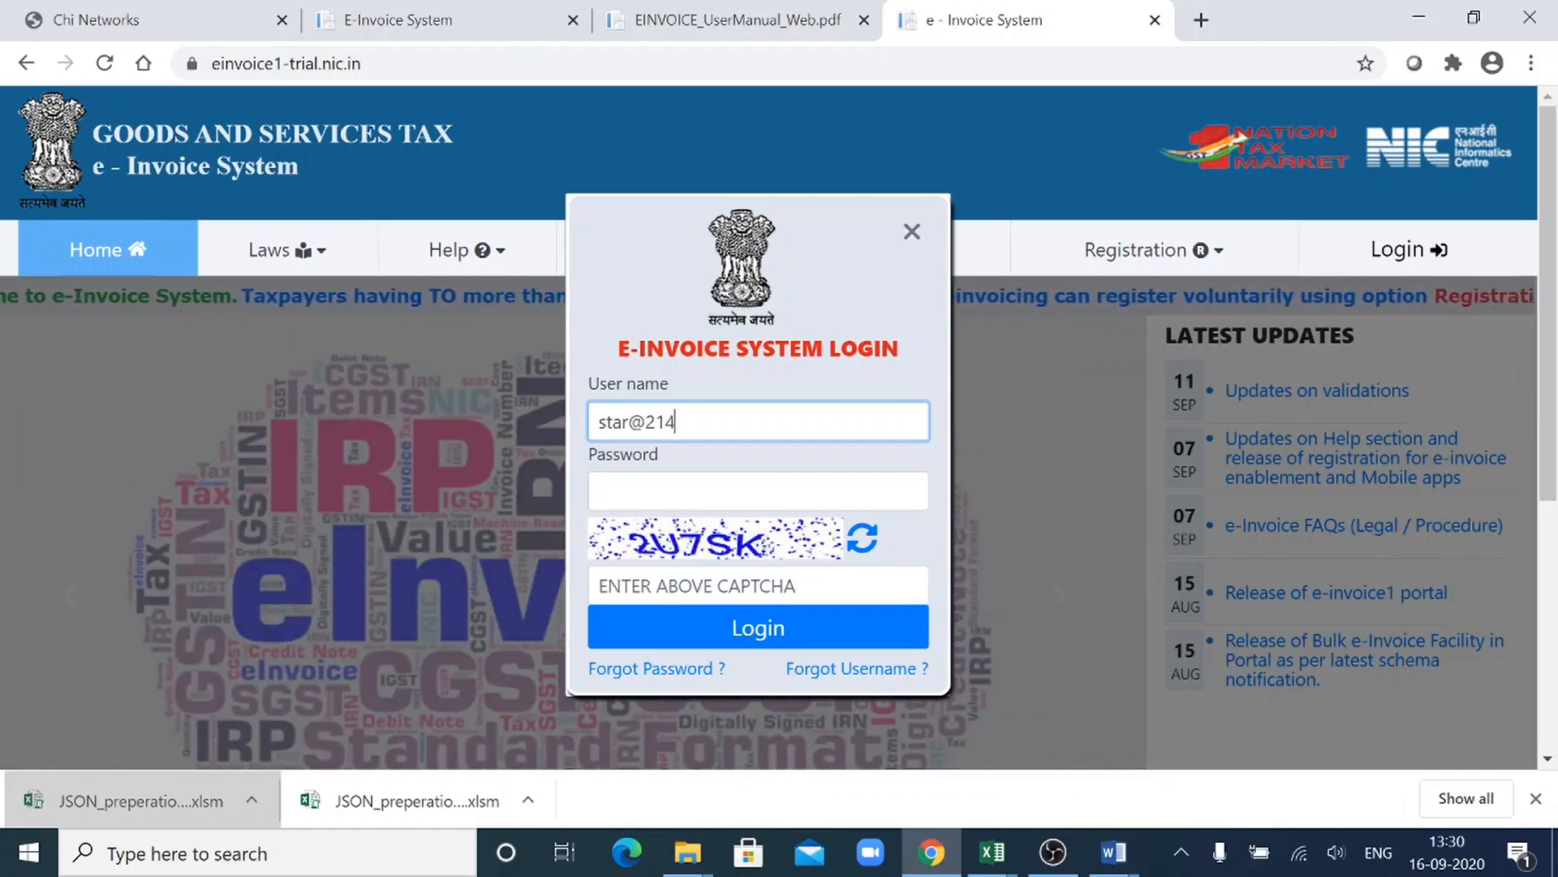
text(0)
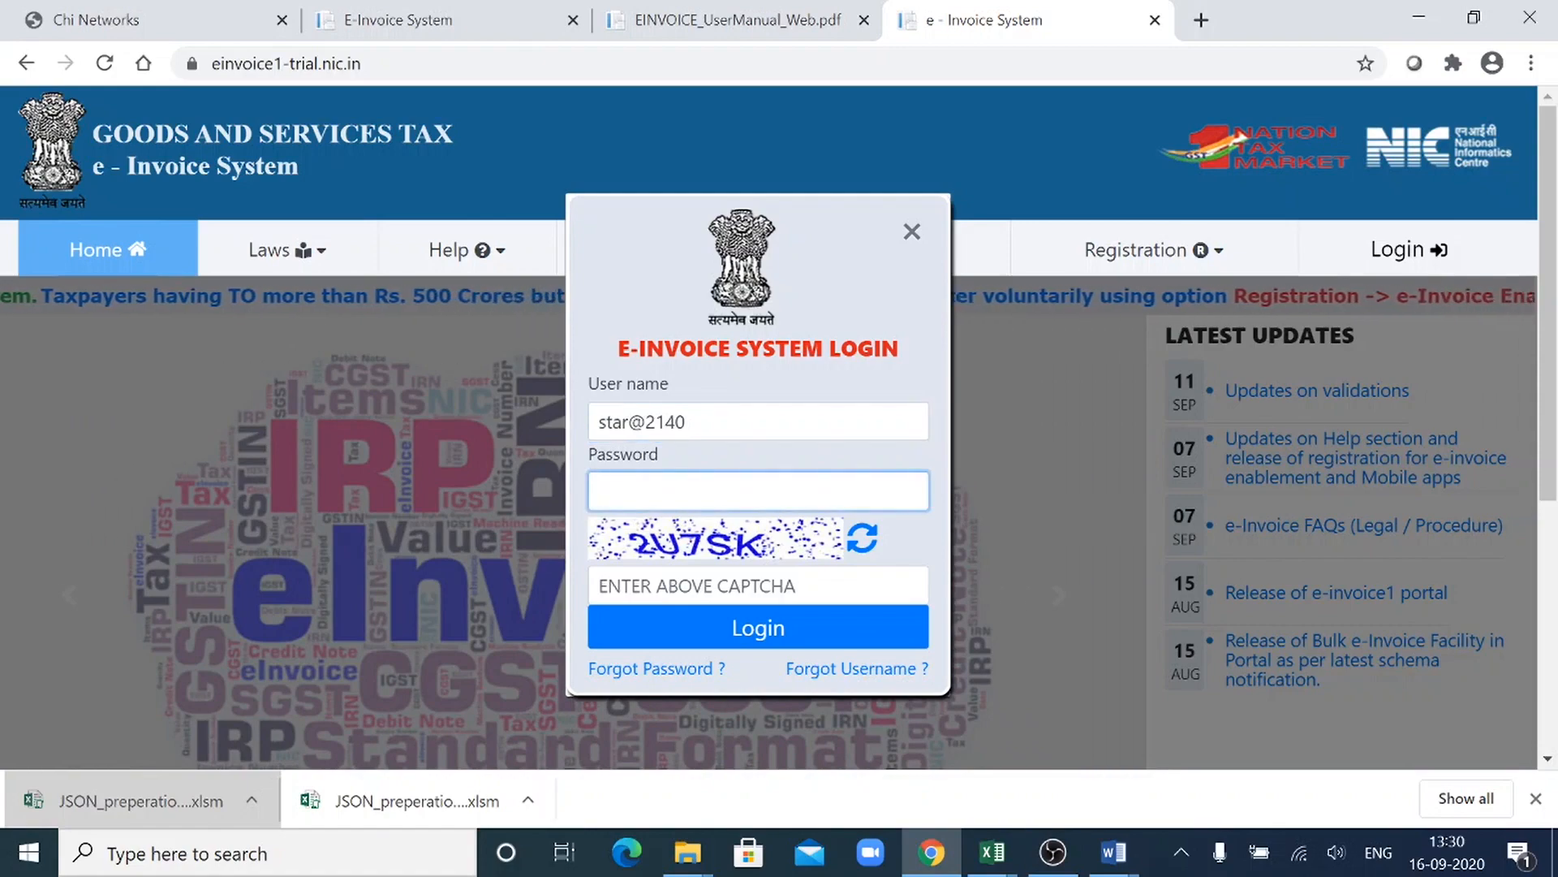
text(***)
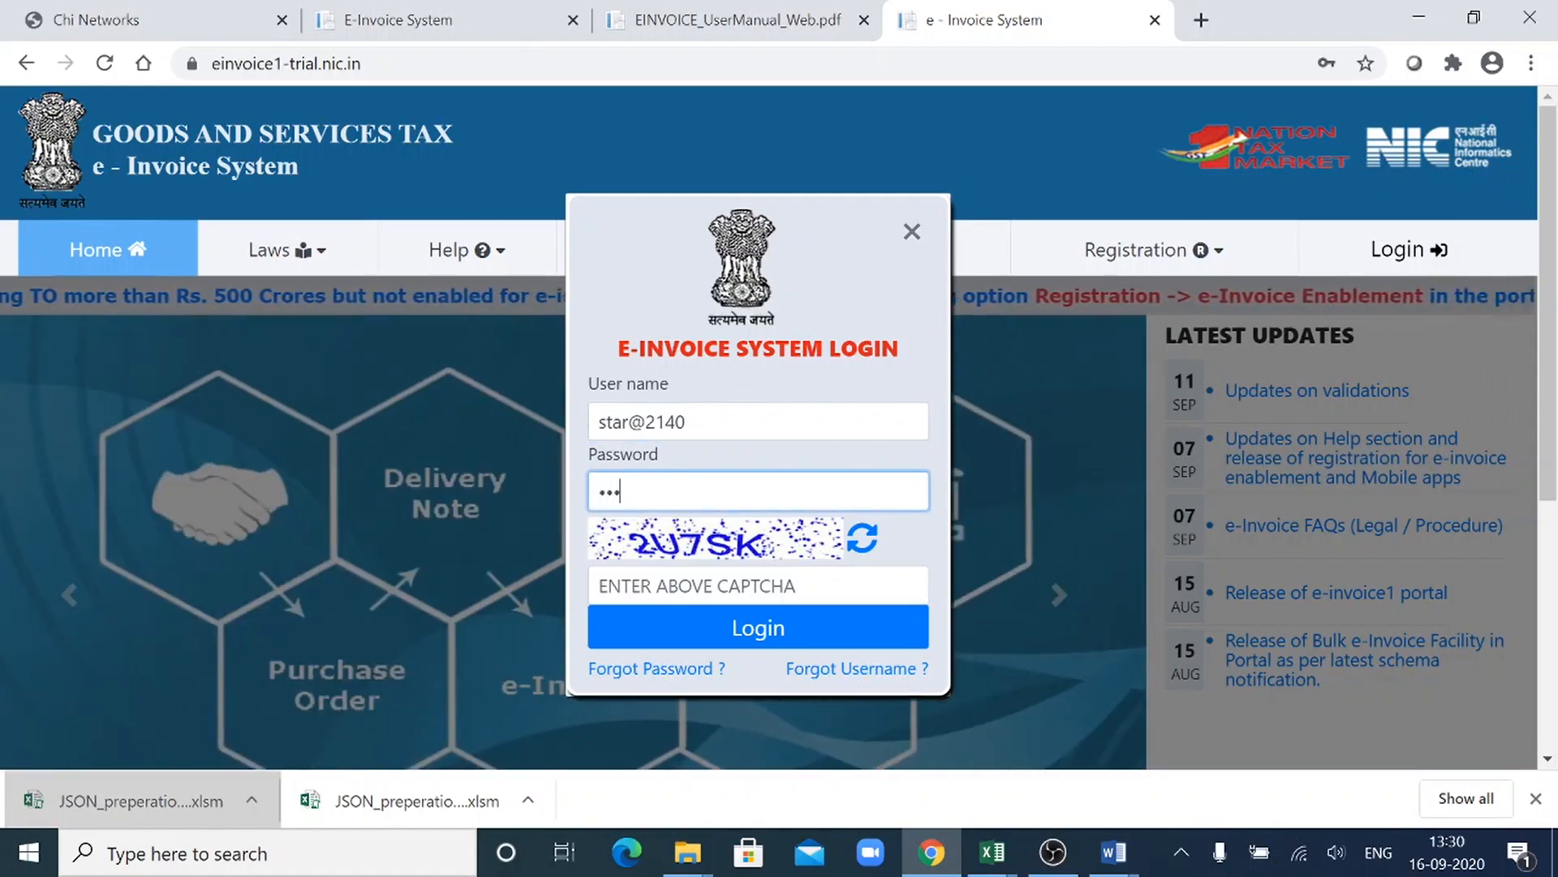
text(****)
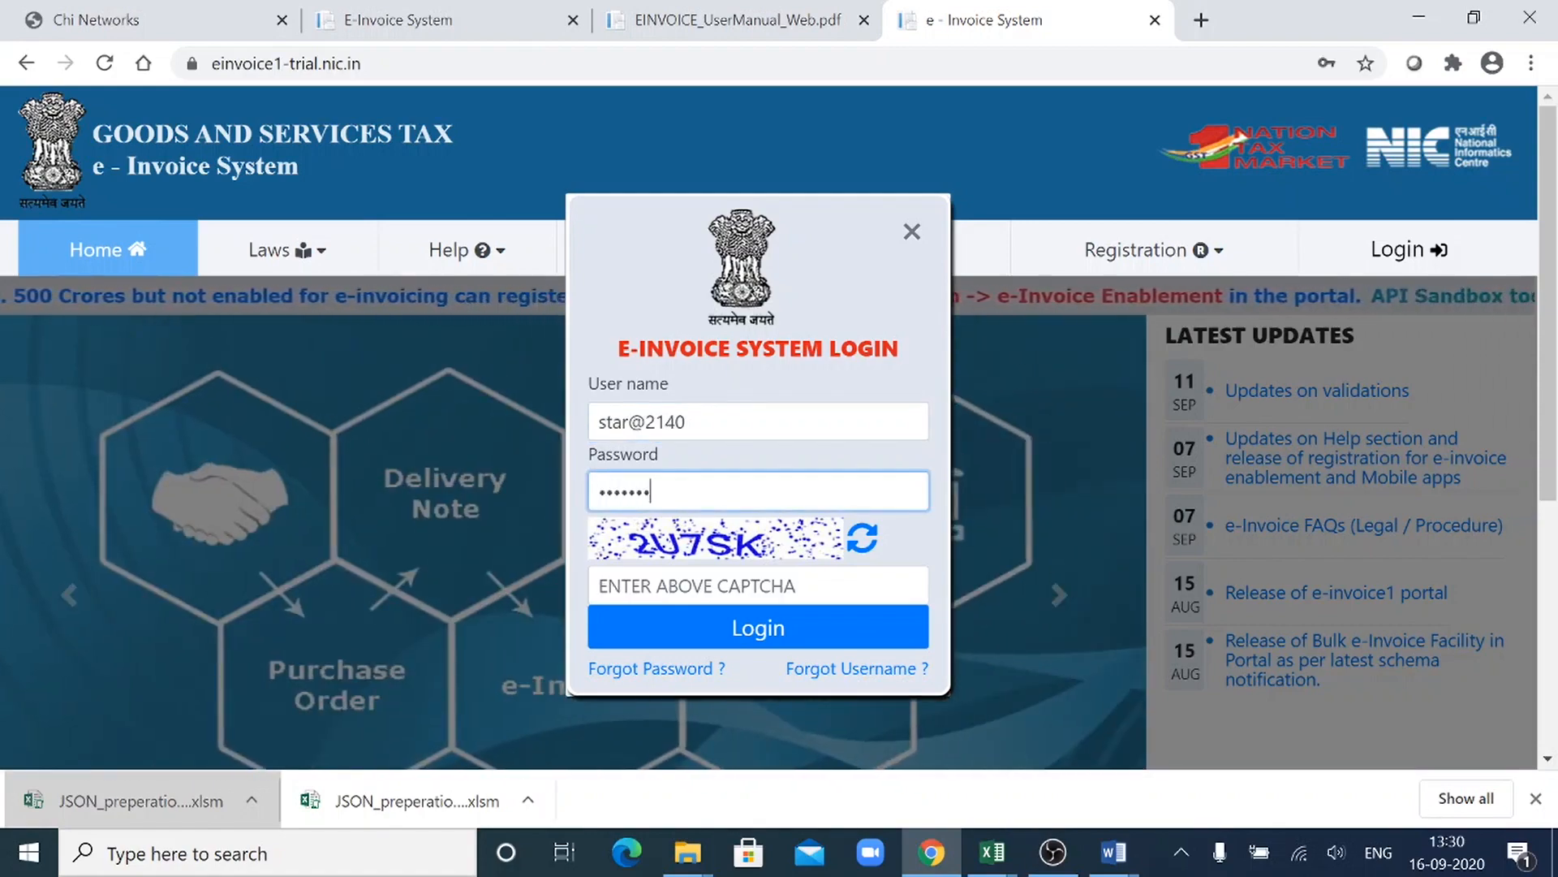
text(***)
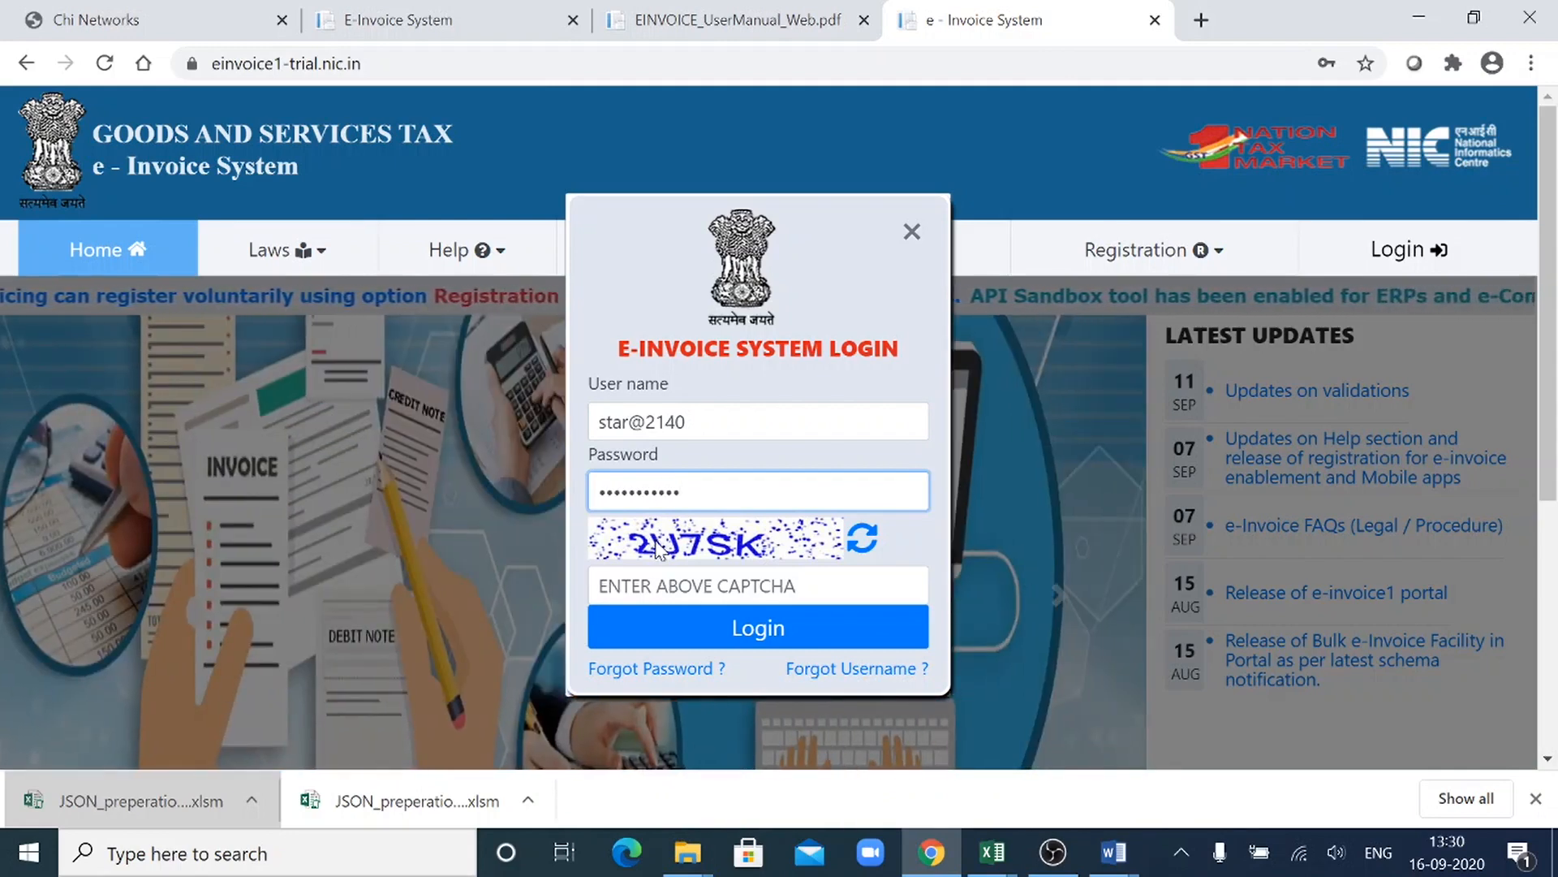
- Enter the displayed captcha code and log in to the e-Invoice portal
click(659, 586)
text(2)
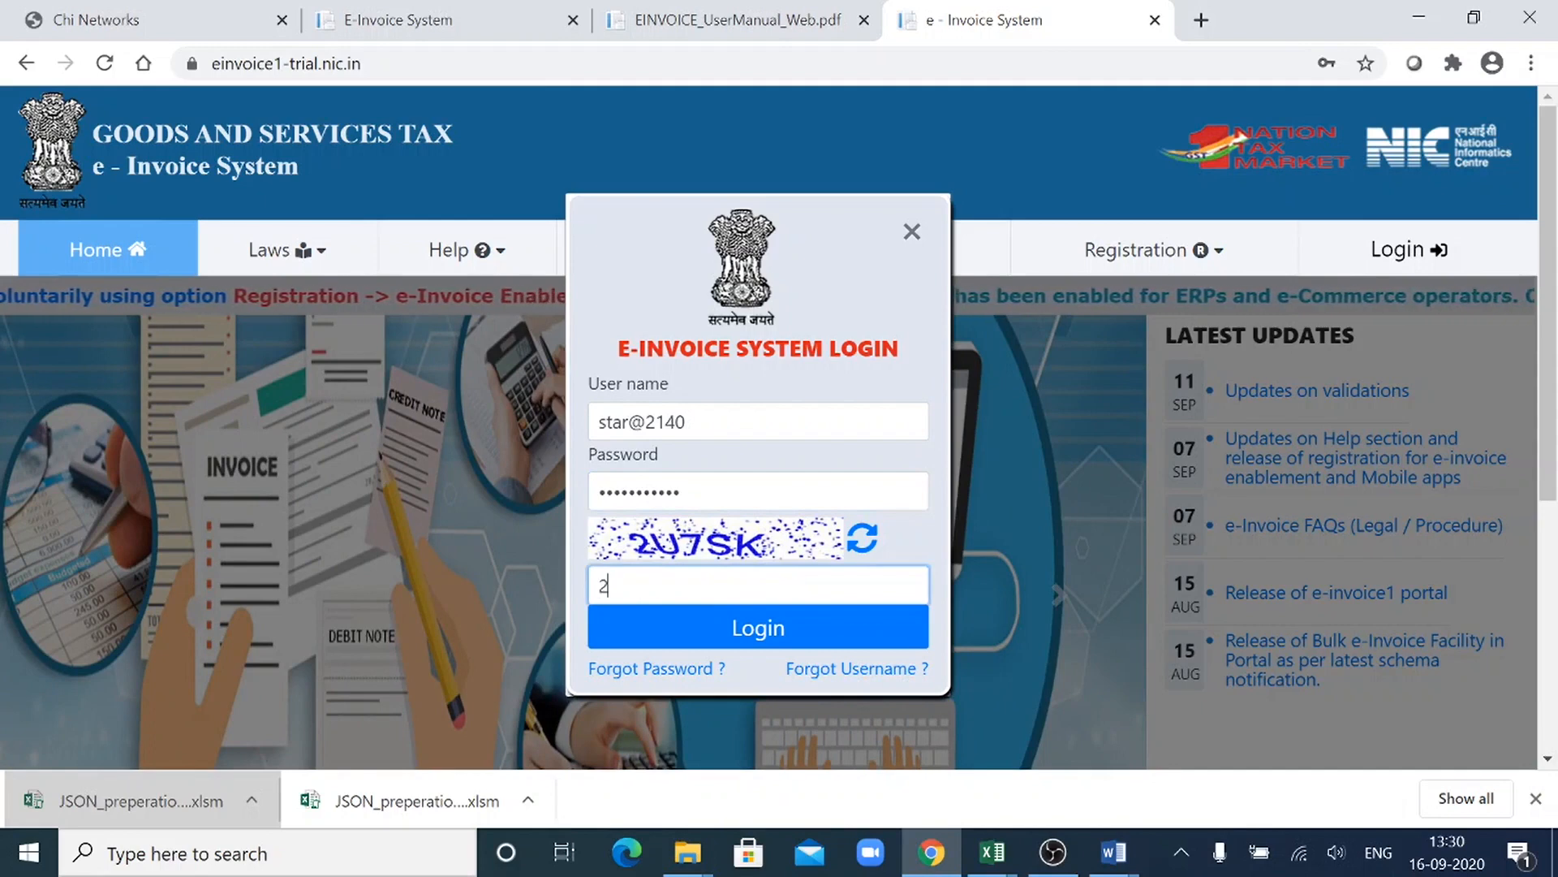
text(U)
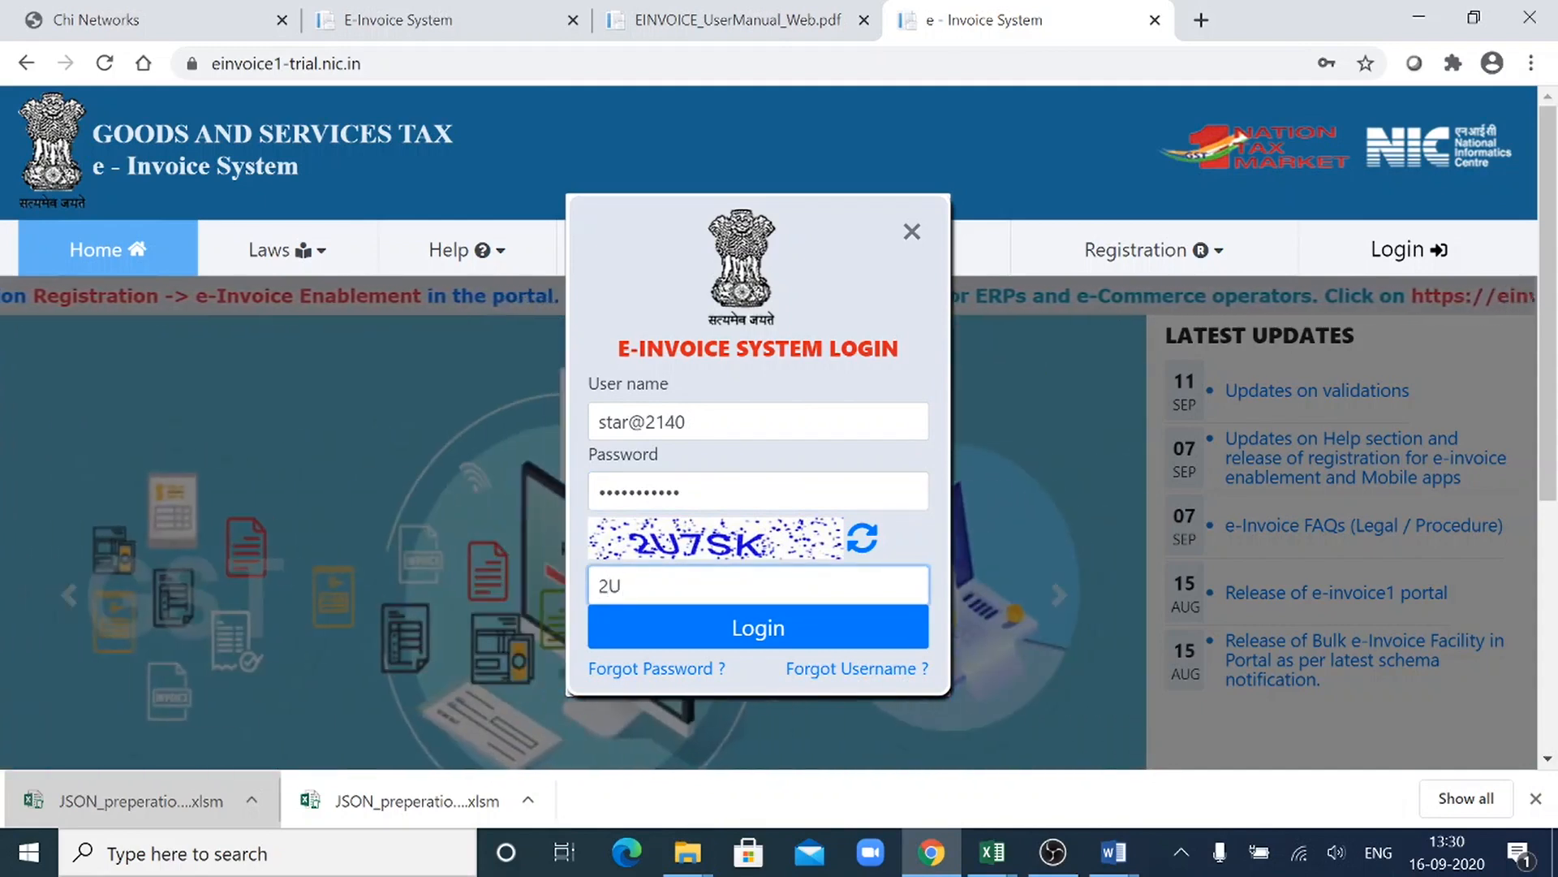
text(7)
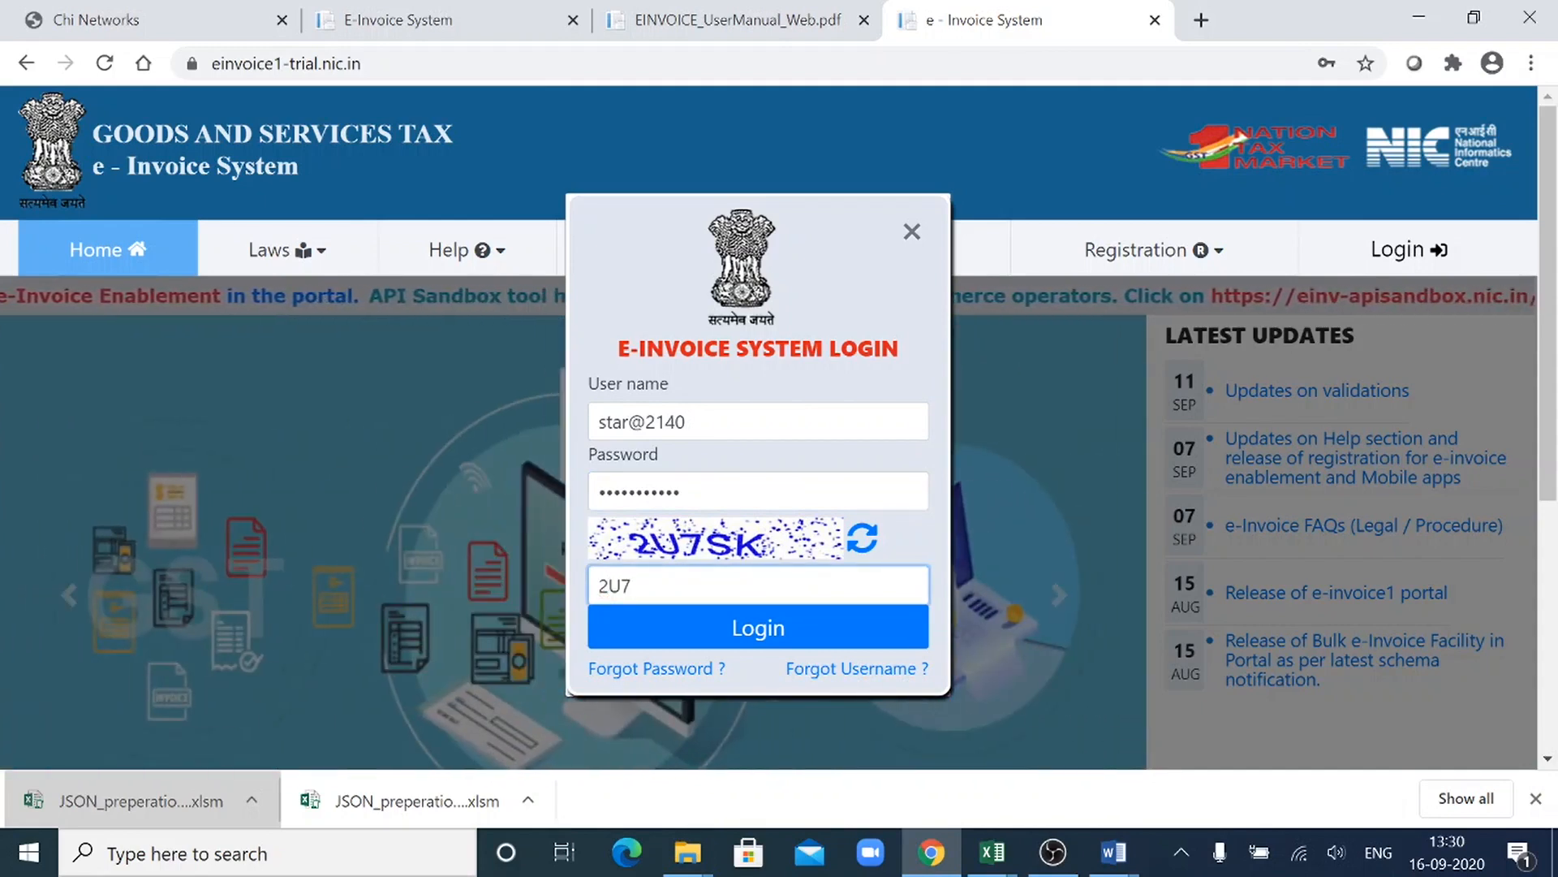
text(SK)
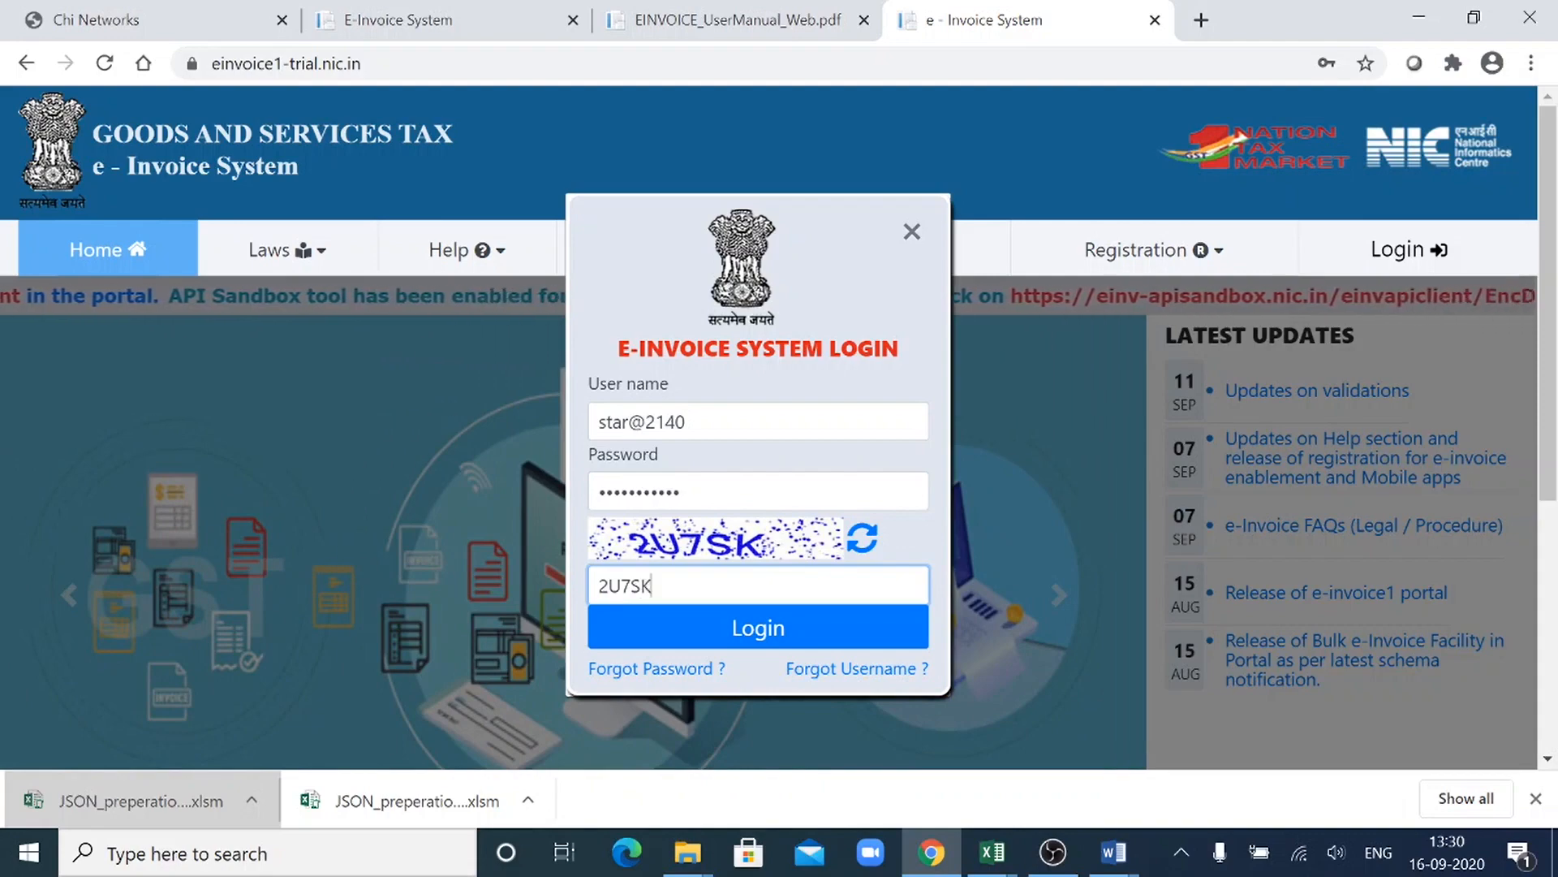
click(698, 615)
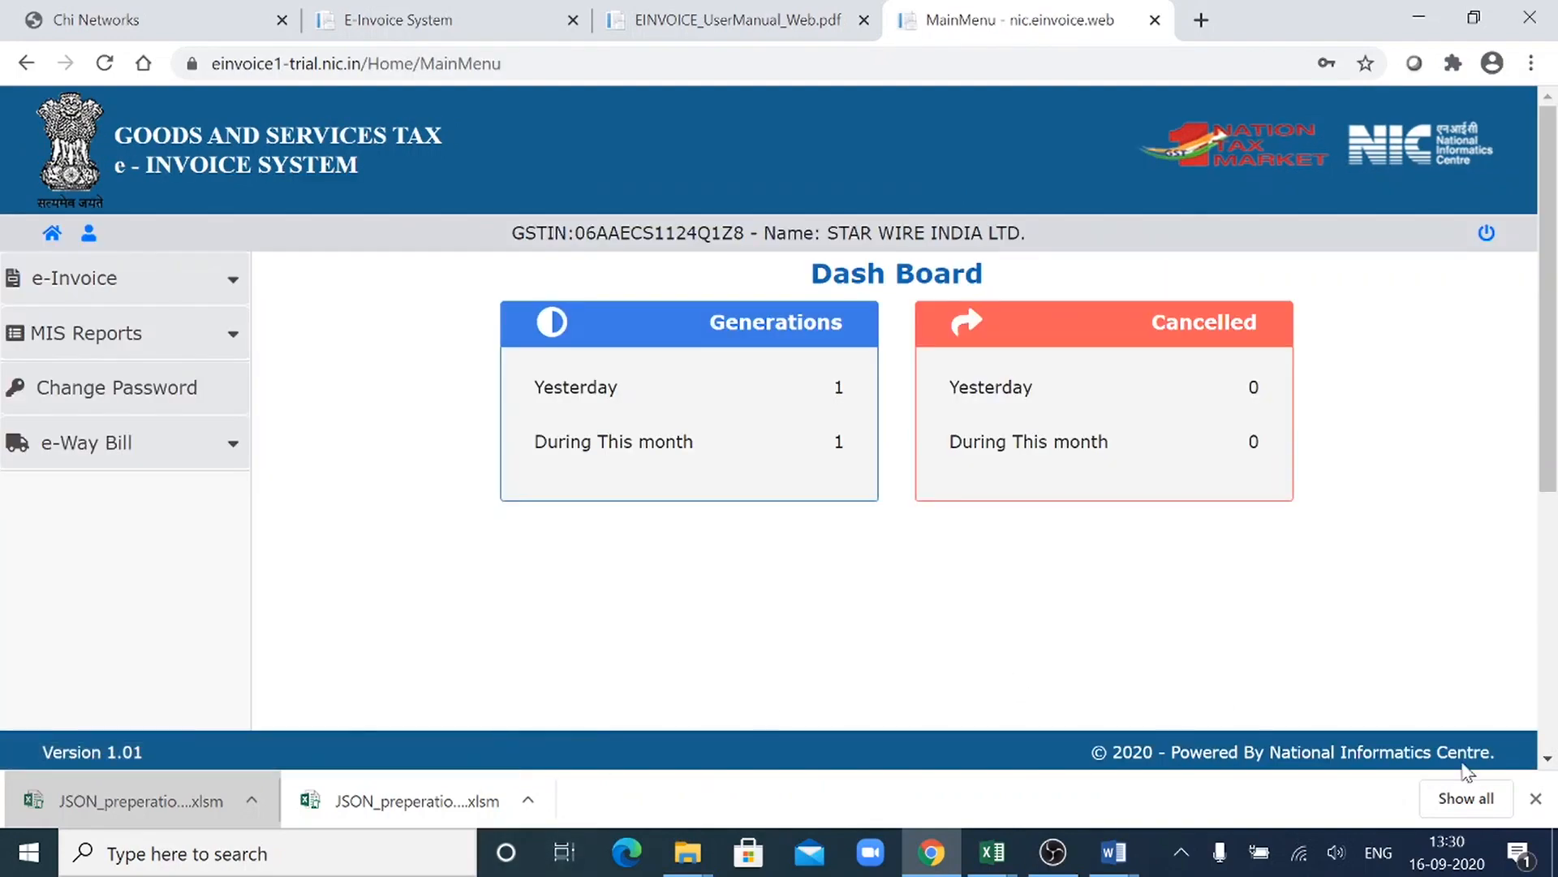
- Dismiss the browser's downloads bar and open the e-Invoice Bulk Upload page
click(1535, 799)
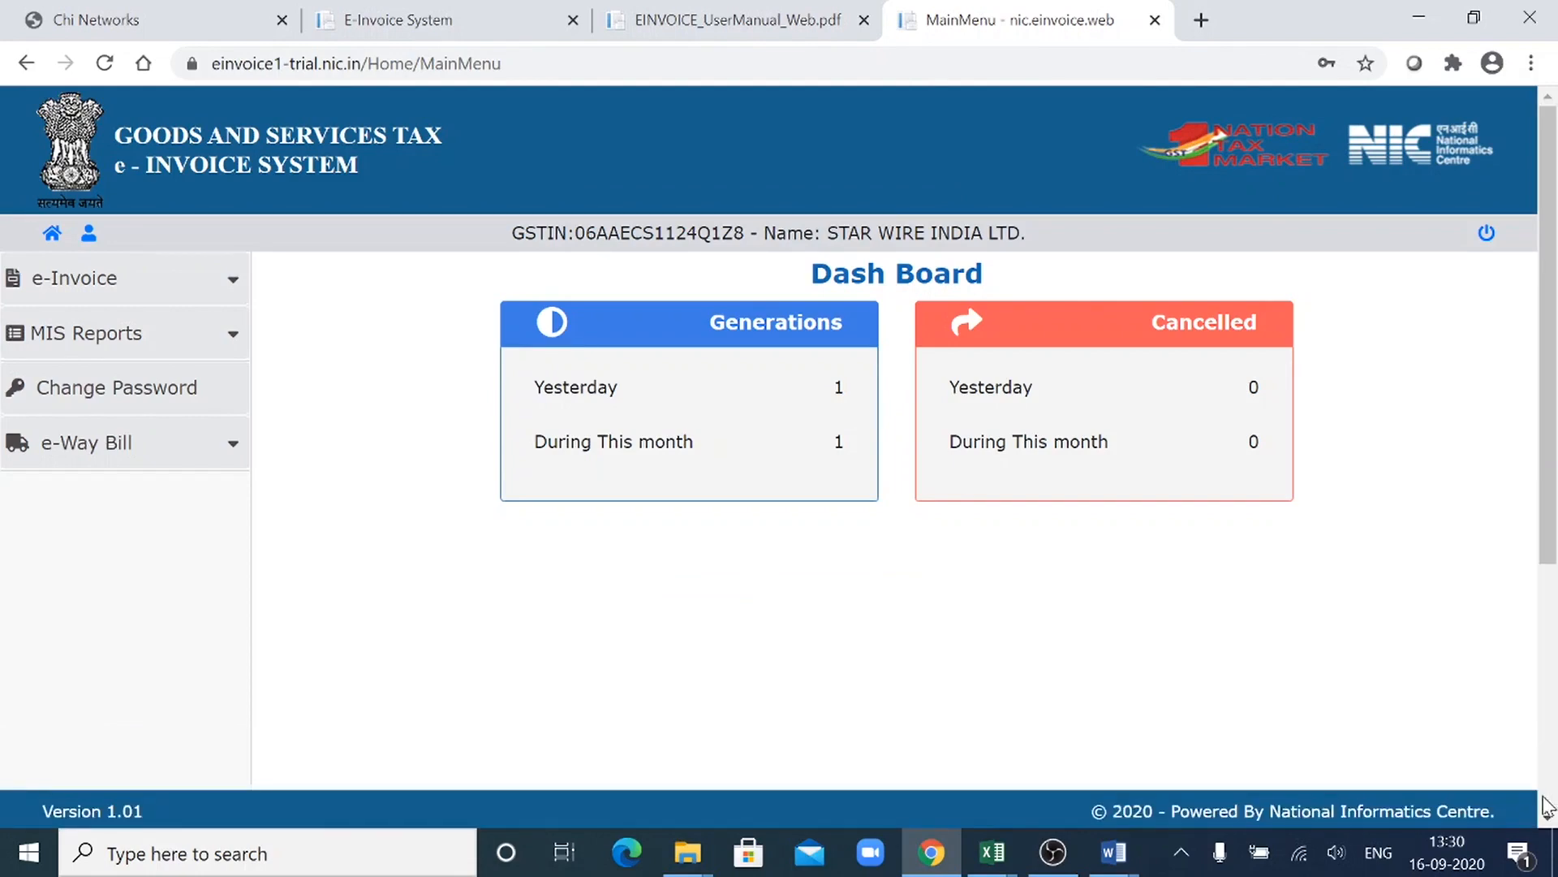
click(221, 285)
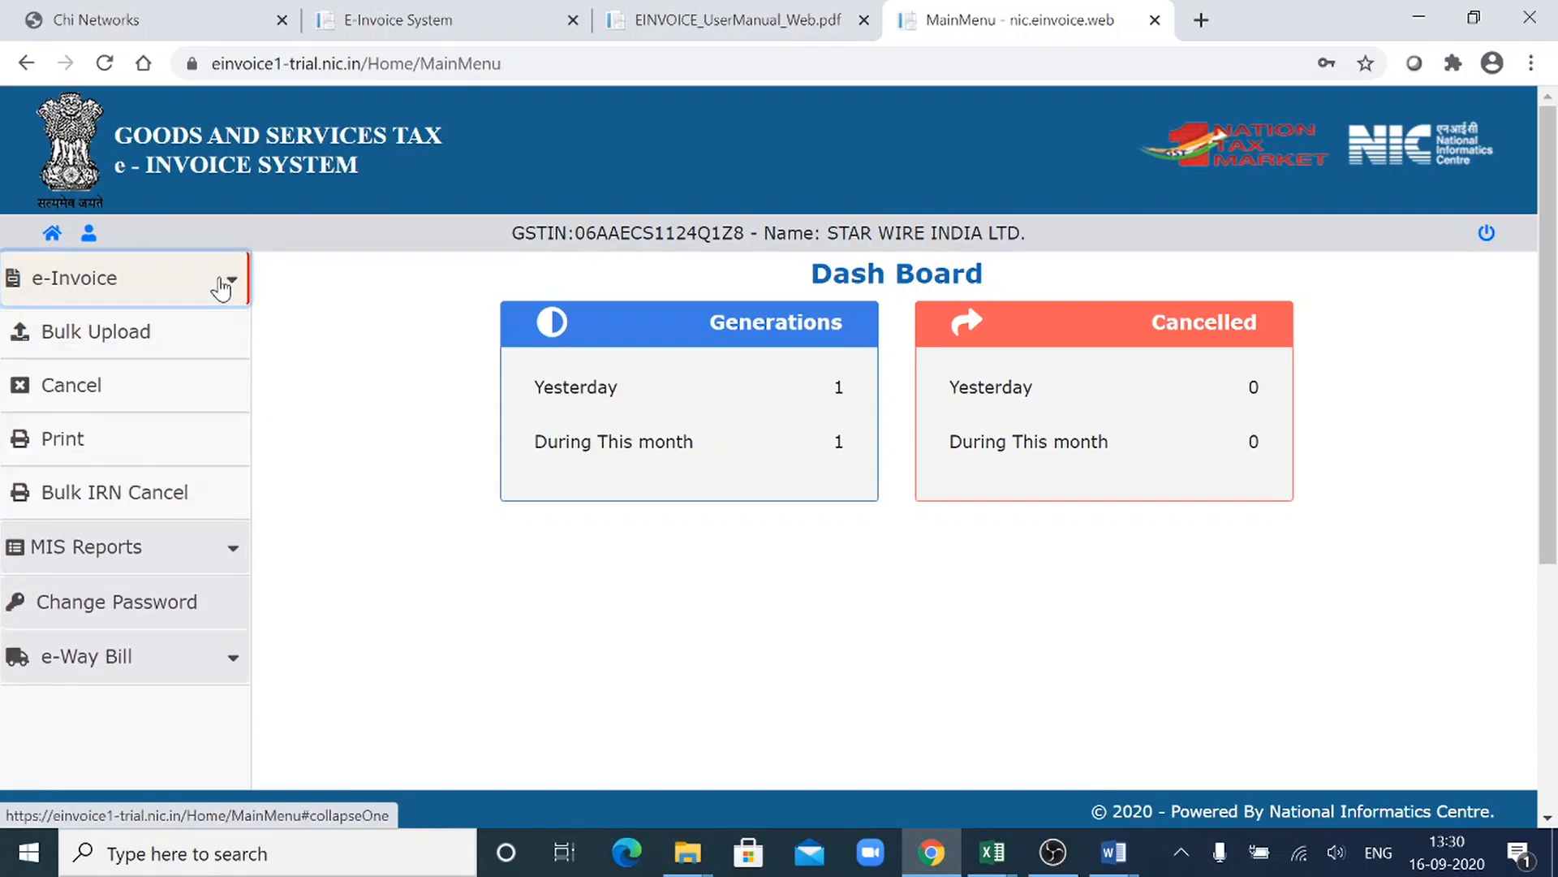
click(155, 334)
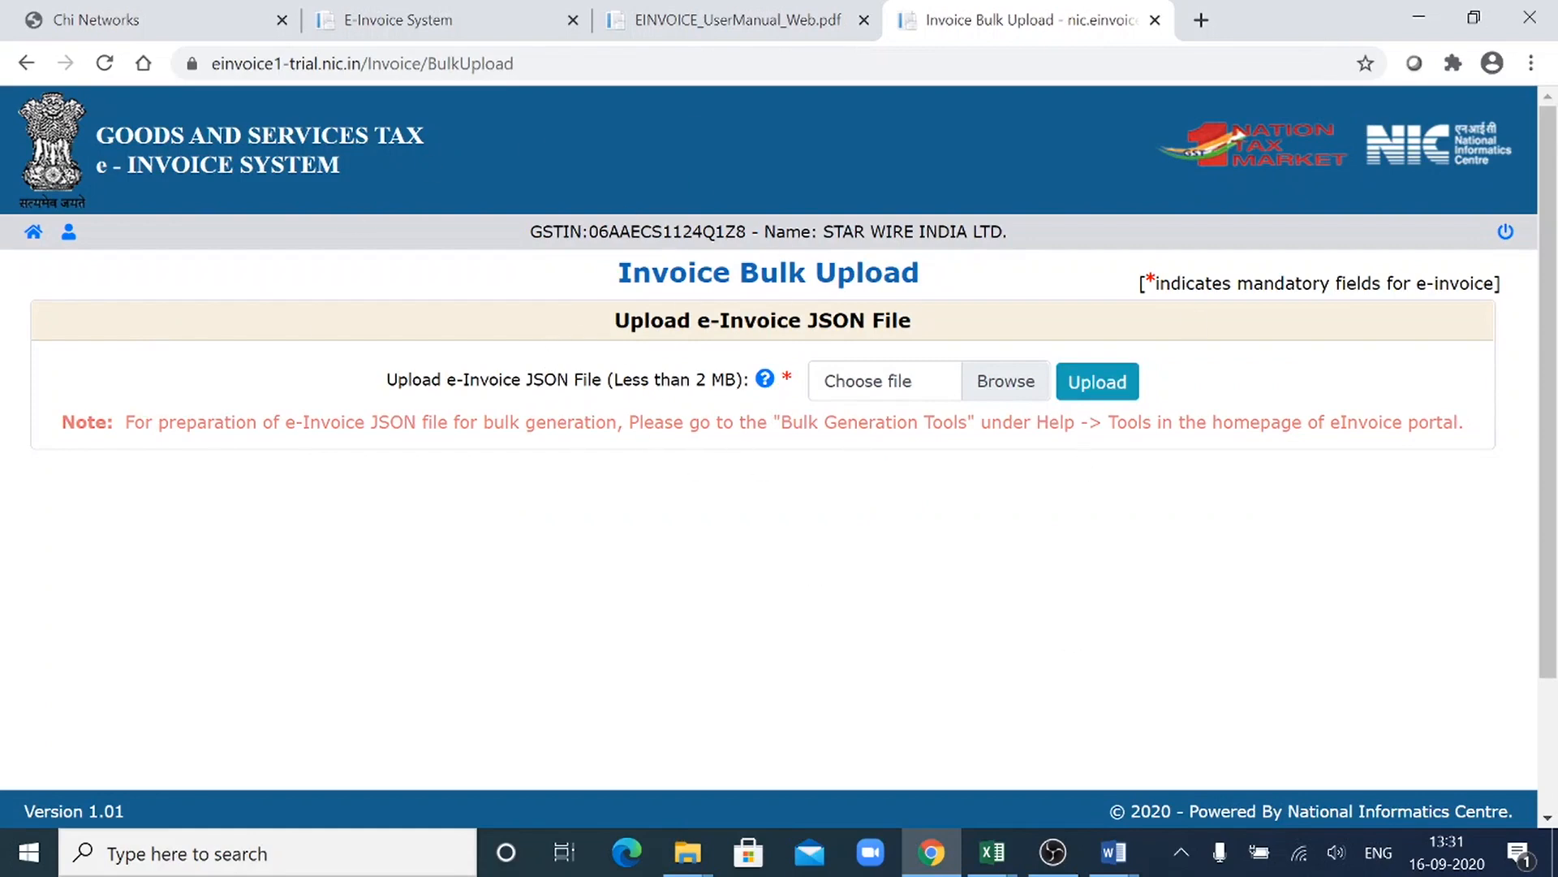
- Choose E-INVOICE_V1_JSON.json from the Einvoice Data folder and upload it for bulk invoice generation
click(860, 388)
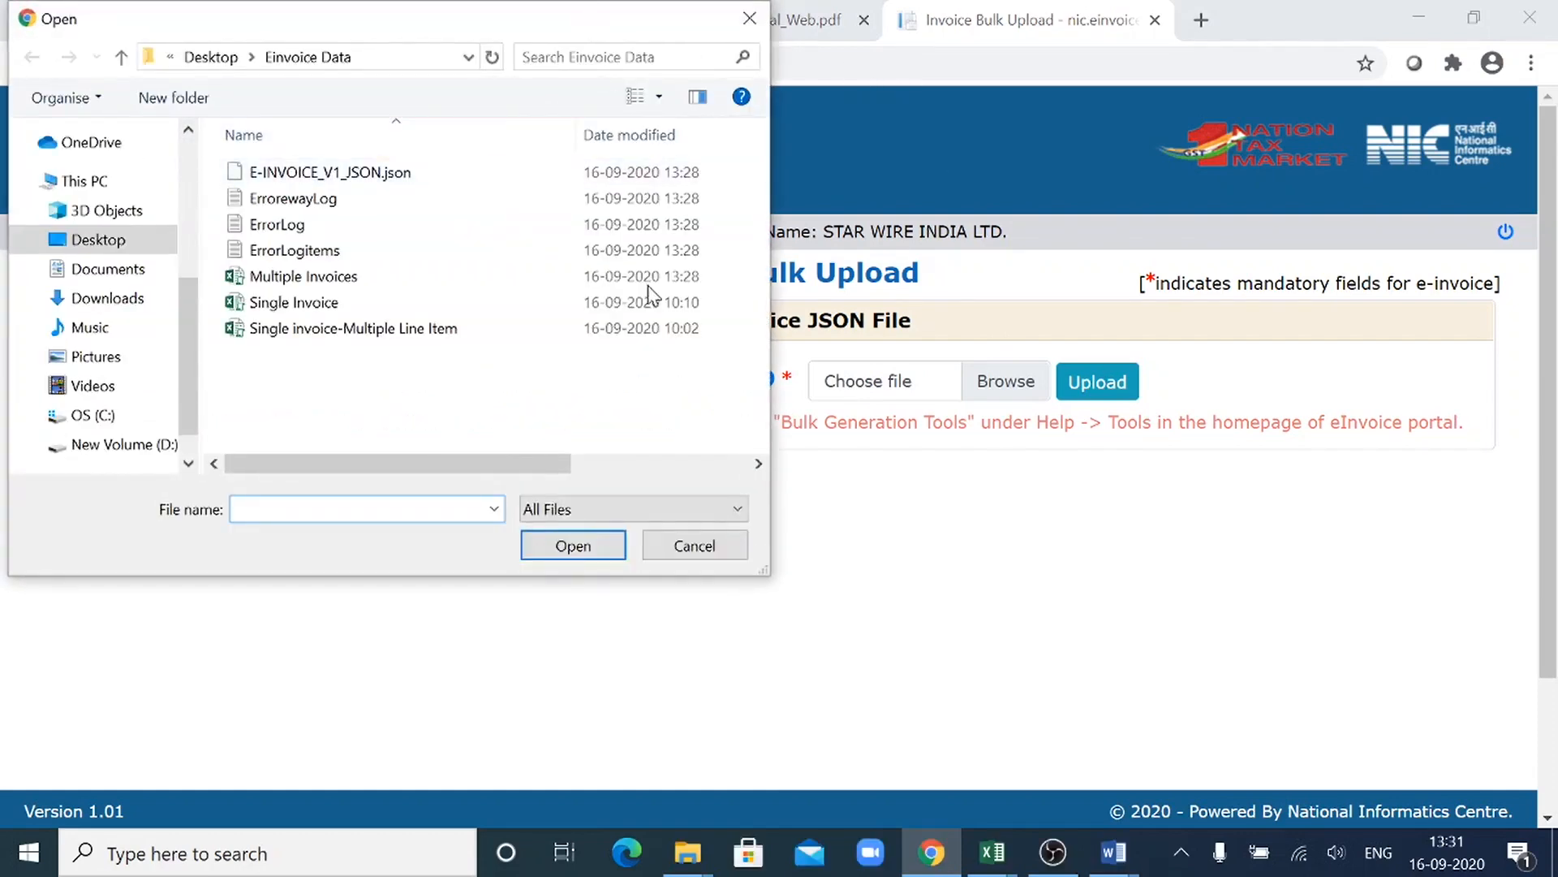
click(731, 547)
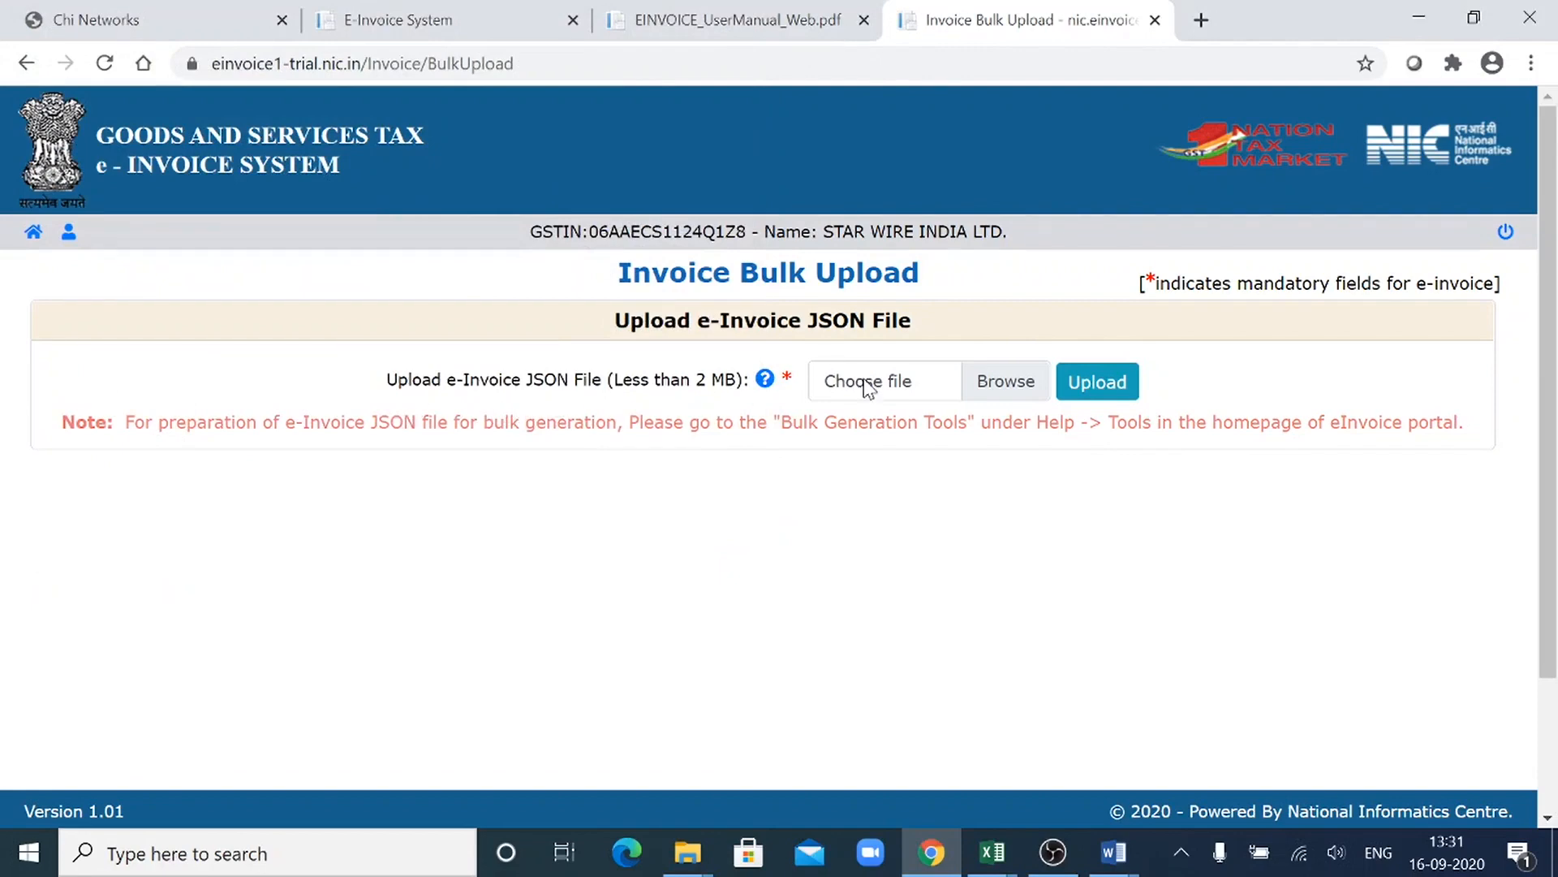
click(1034, 391)
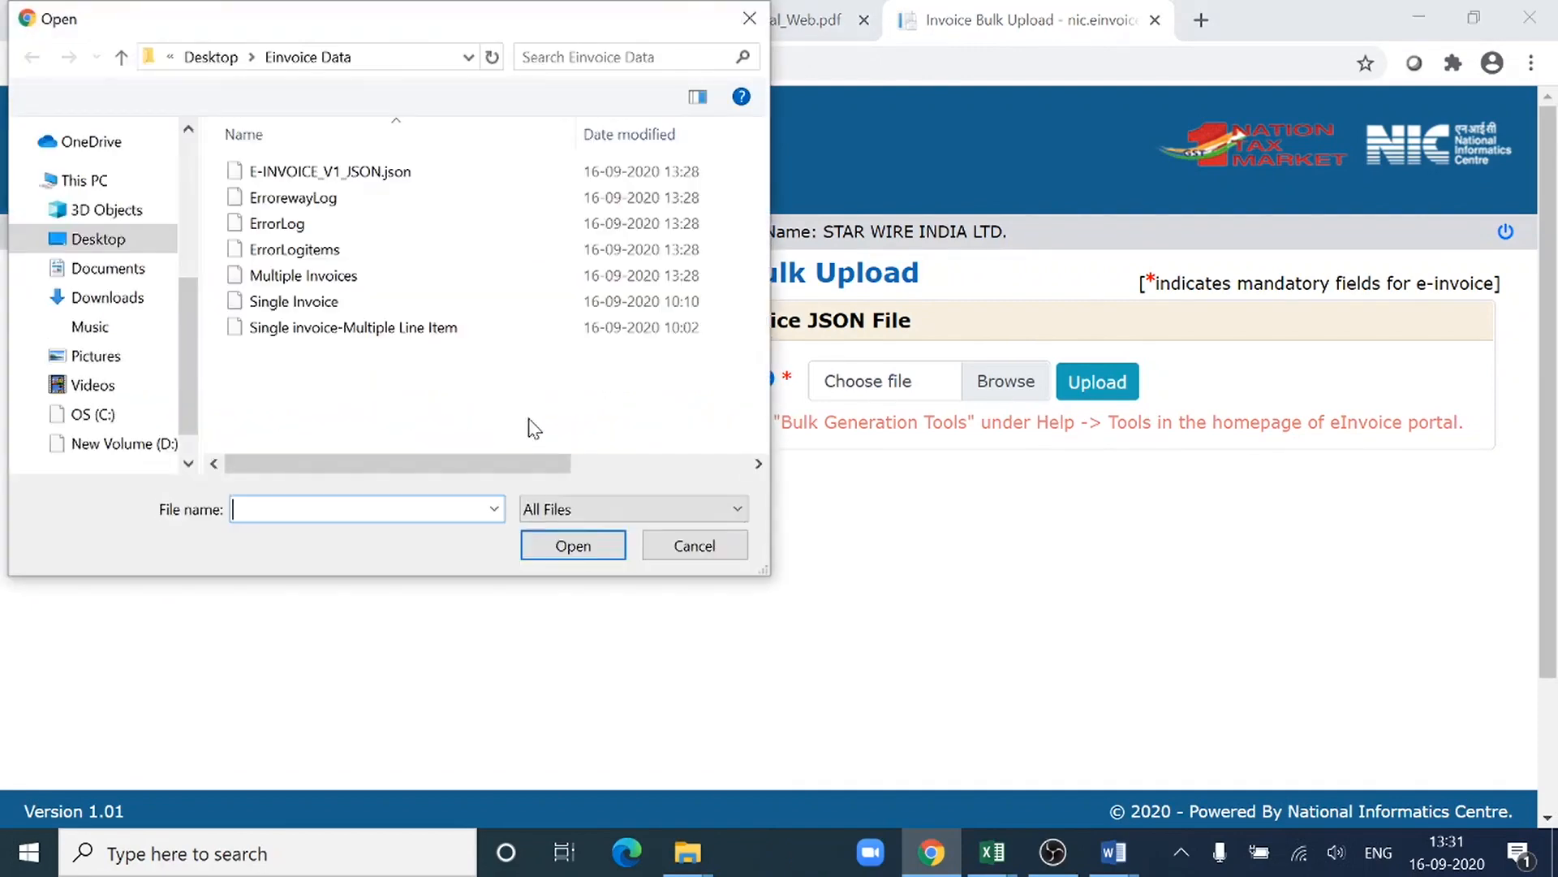
click(421, 173)
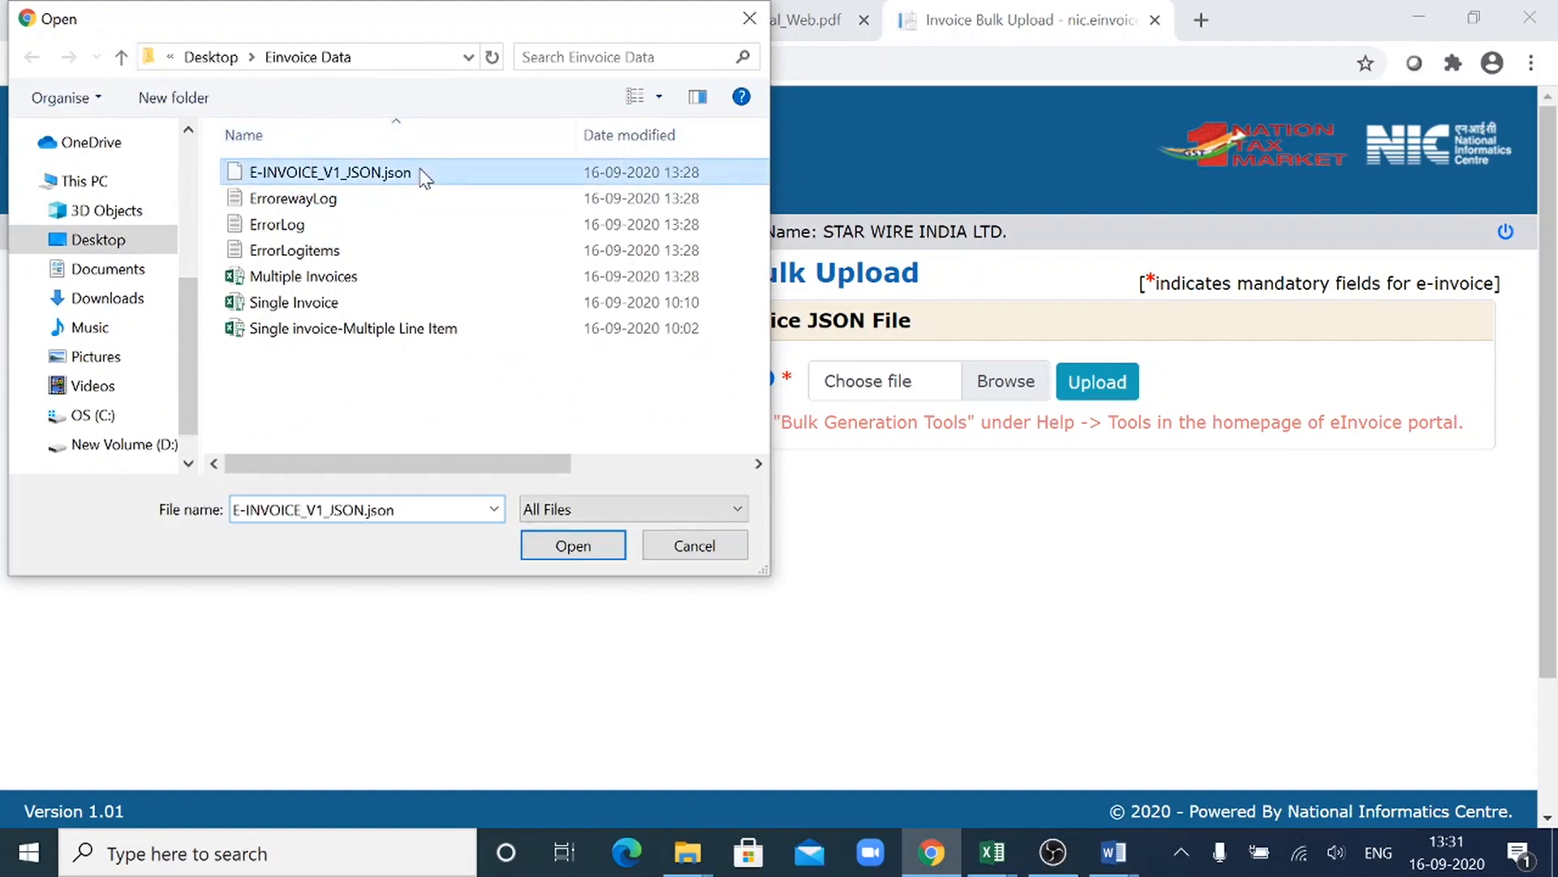
click(590, 551)
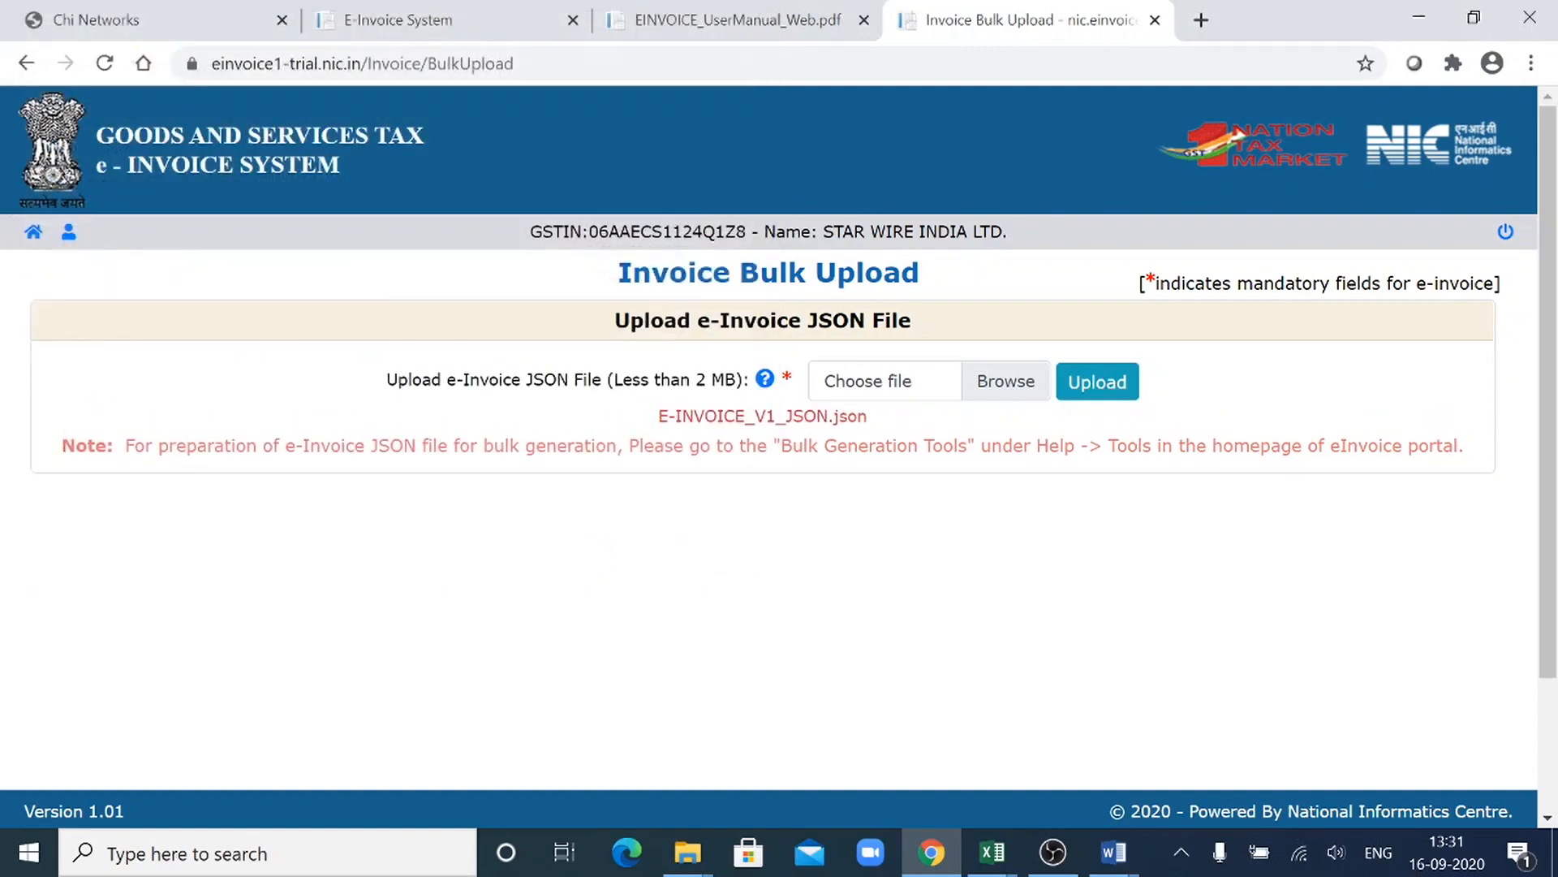
click(1128, 383)
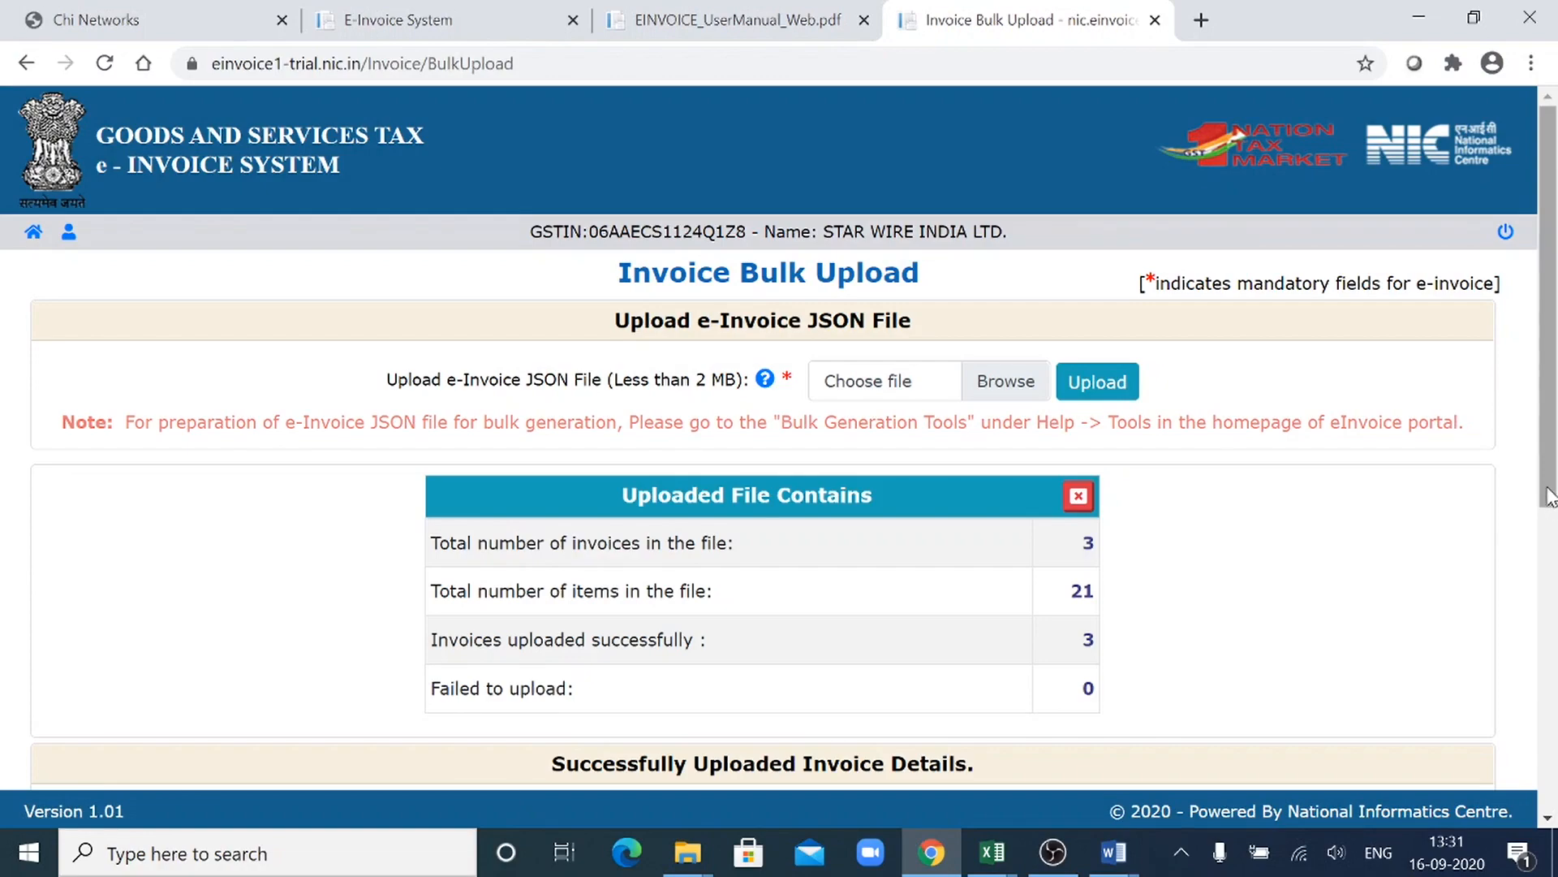
- Check the upload summary against the Document Number column on the eInvoice sheet of the Multiple Invoices workbook, and return to the portal
drag(1550, 497, 1550, 586)
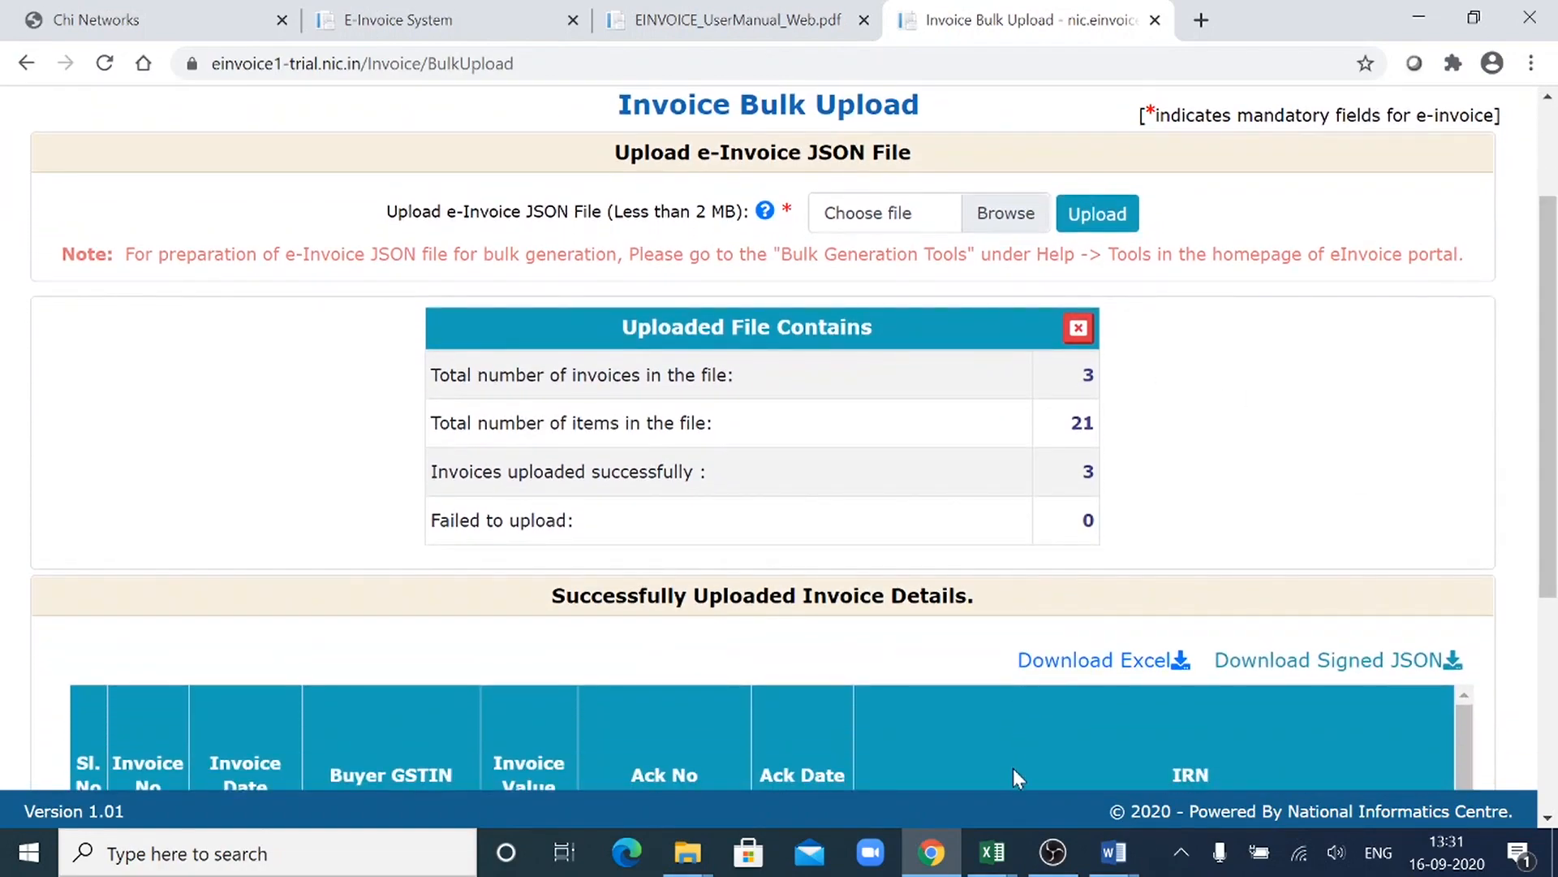
mouse_move(992, 852)
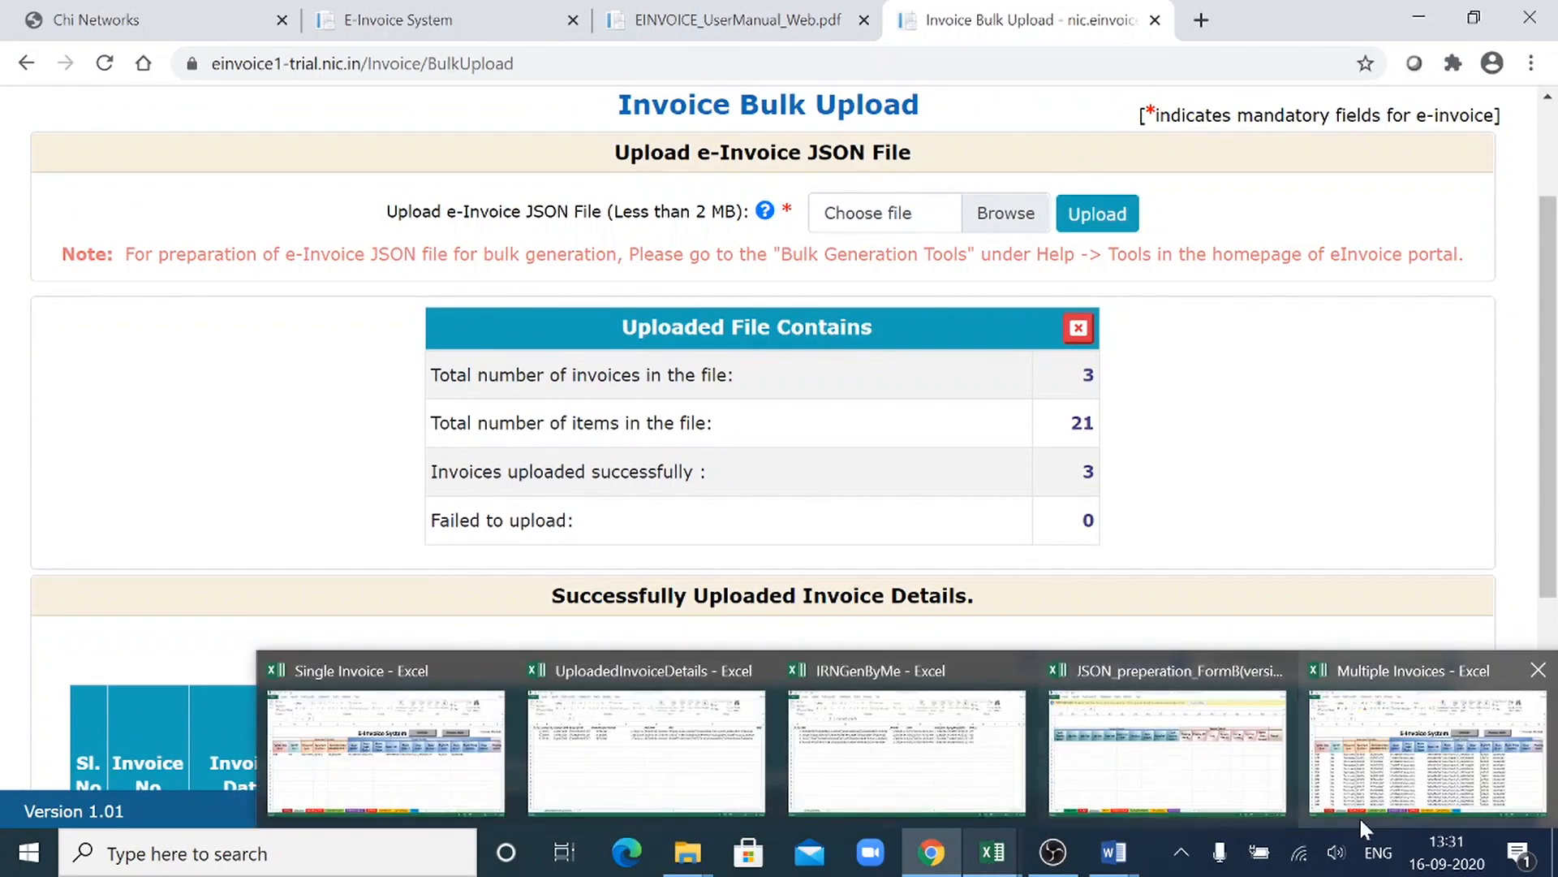
click(1406, 799)
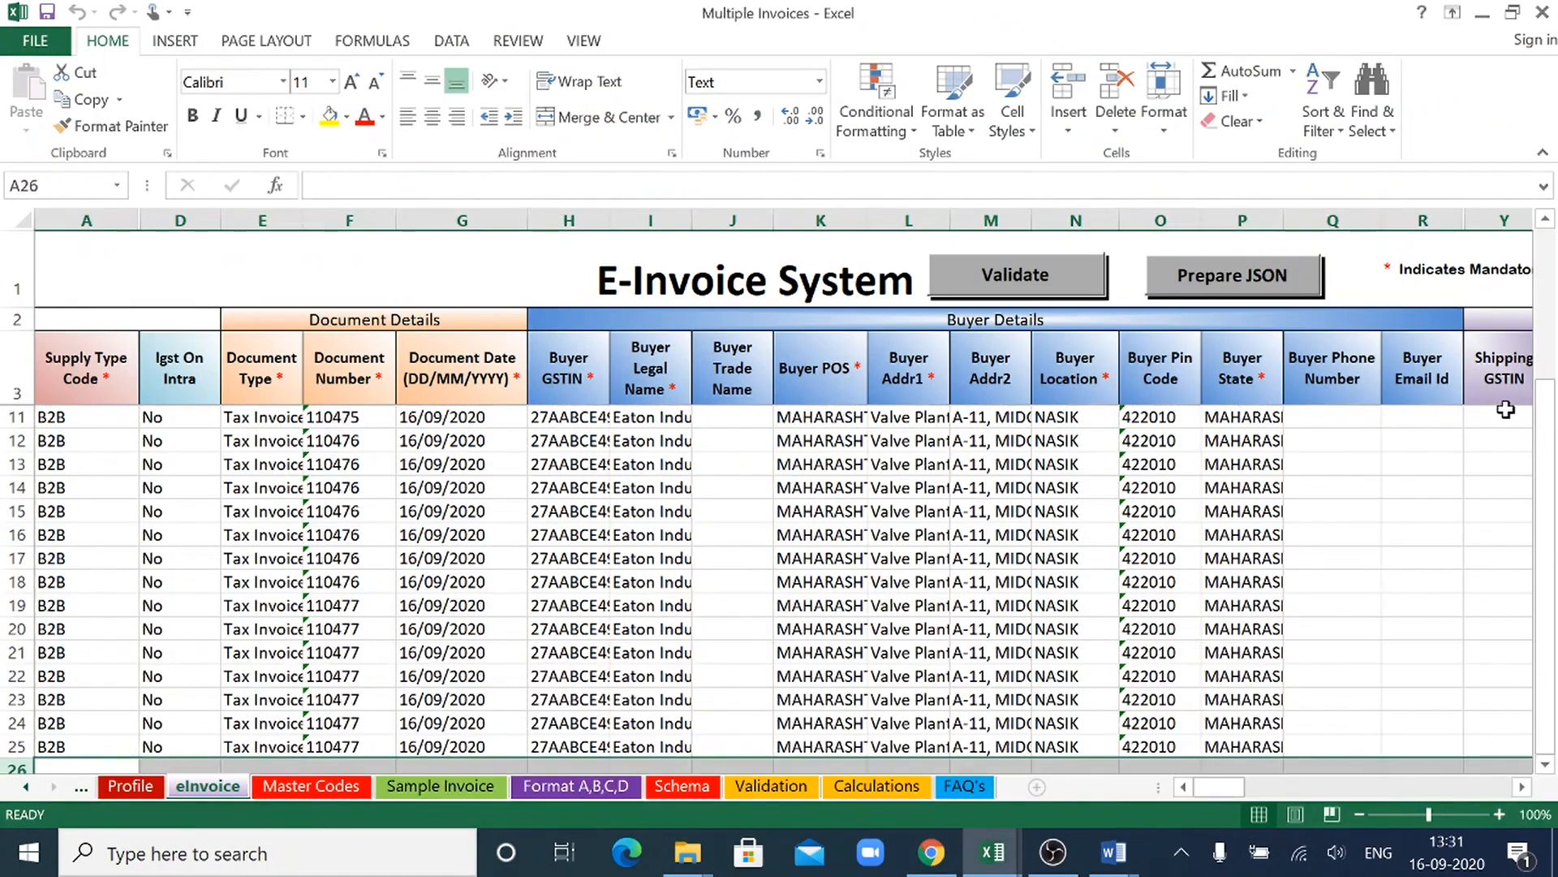
scroll(1552, 426, up, 2)
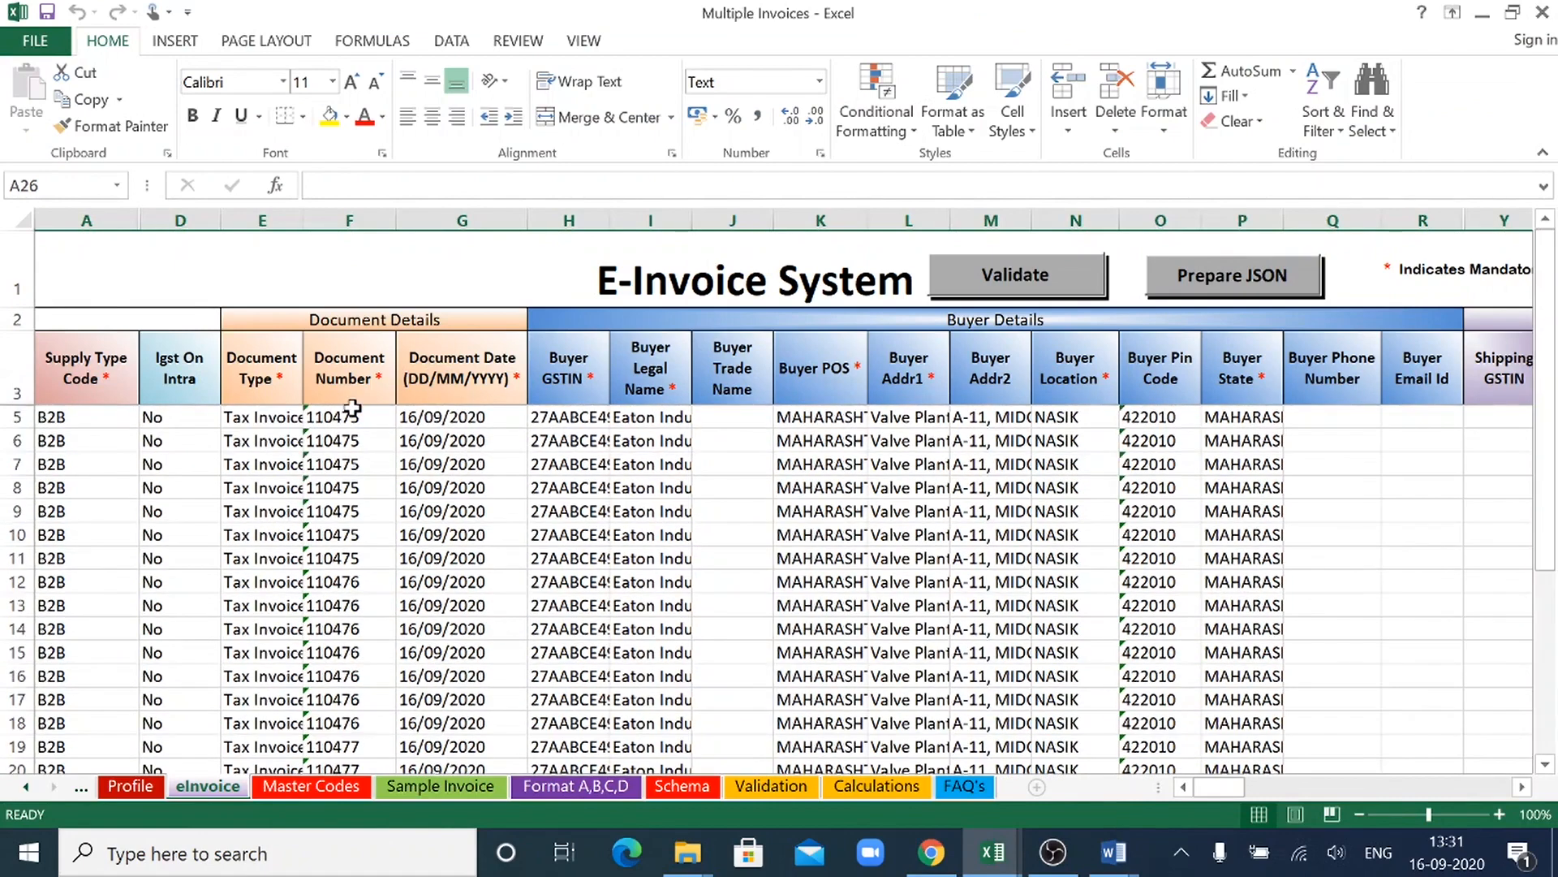
drag(353, 410, 372, 735)
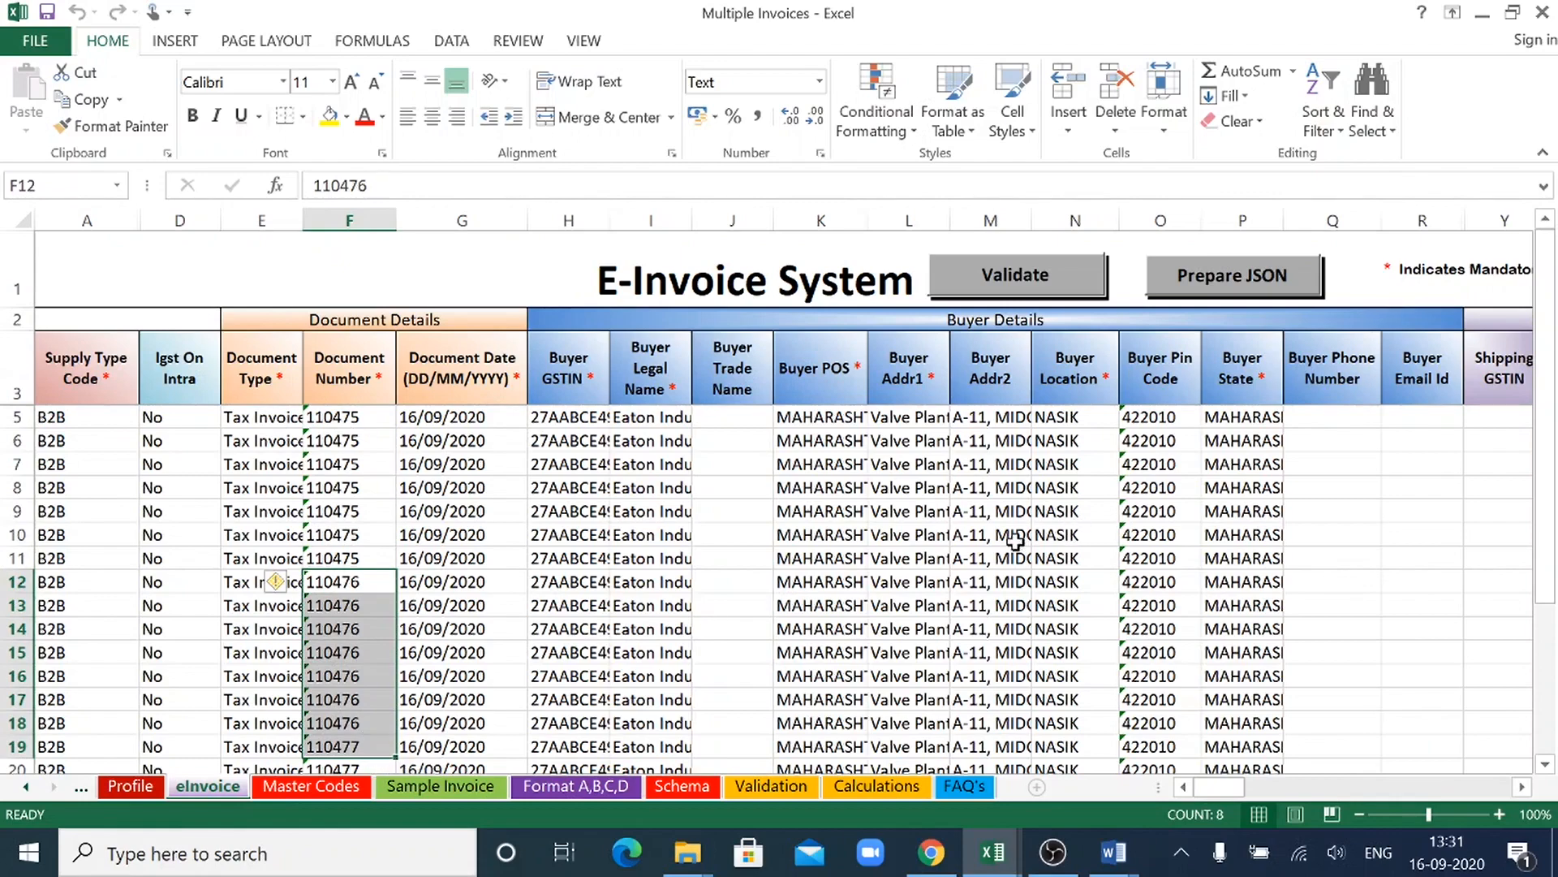
click(1481, 17)
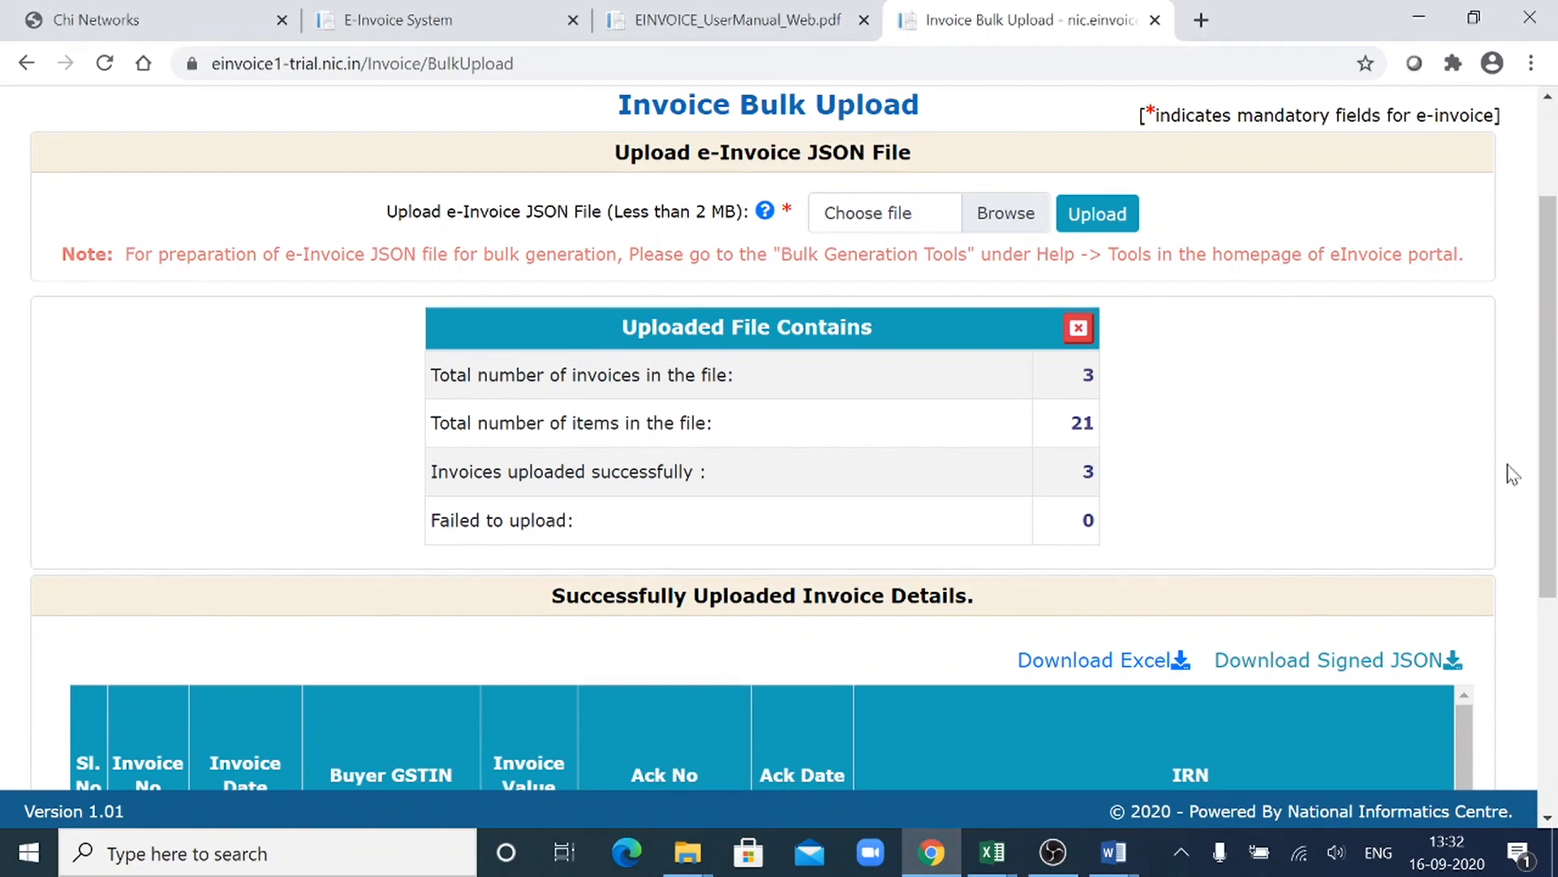
- Examine the successfully uploaded invoice details, including each invoice's Ack No, Ack Date, IRN and EWB columns
drag(1552, 469, 1555, 669)
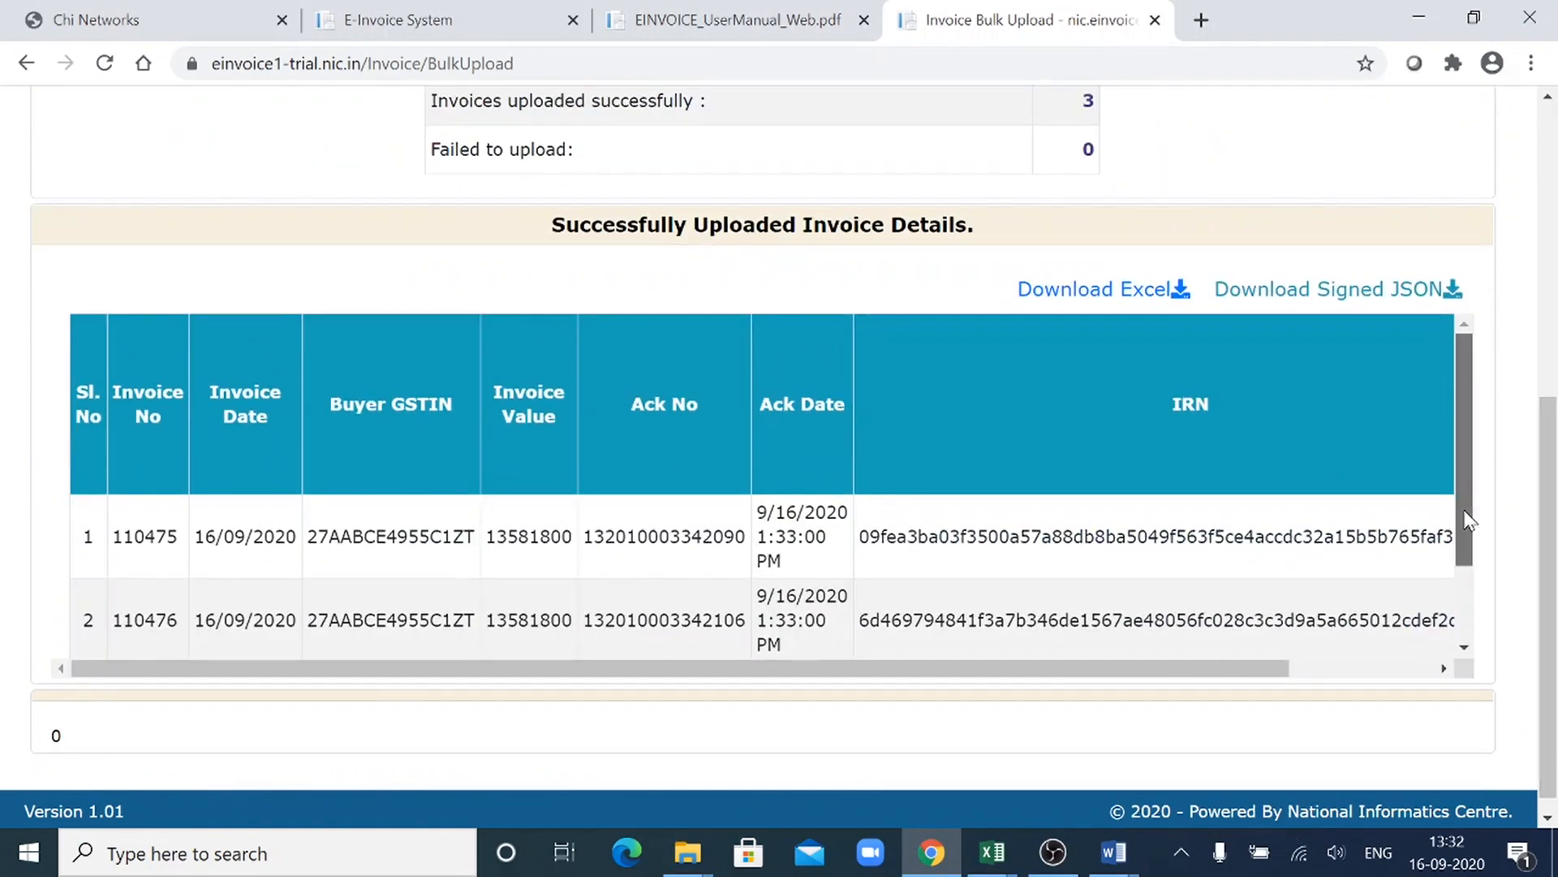
drag(1461, 514, 1473, 646)
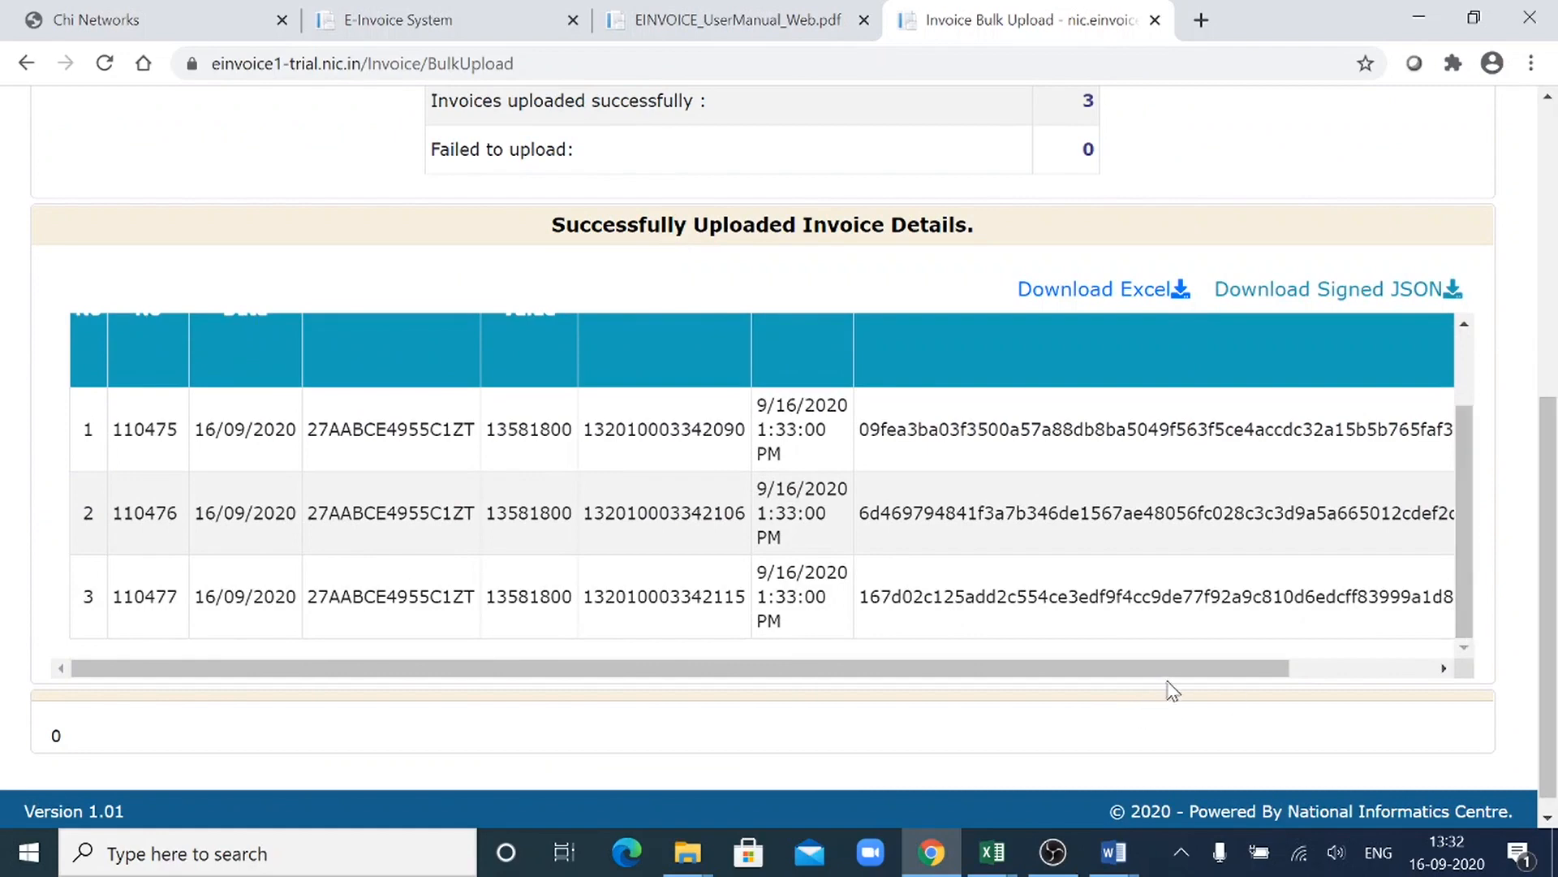
drag(1169, 672, 1316, 664)
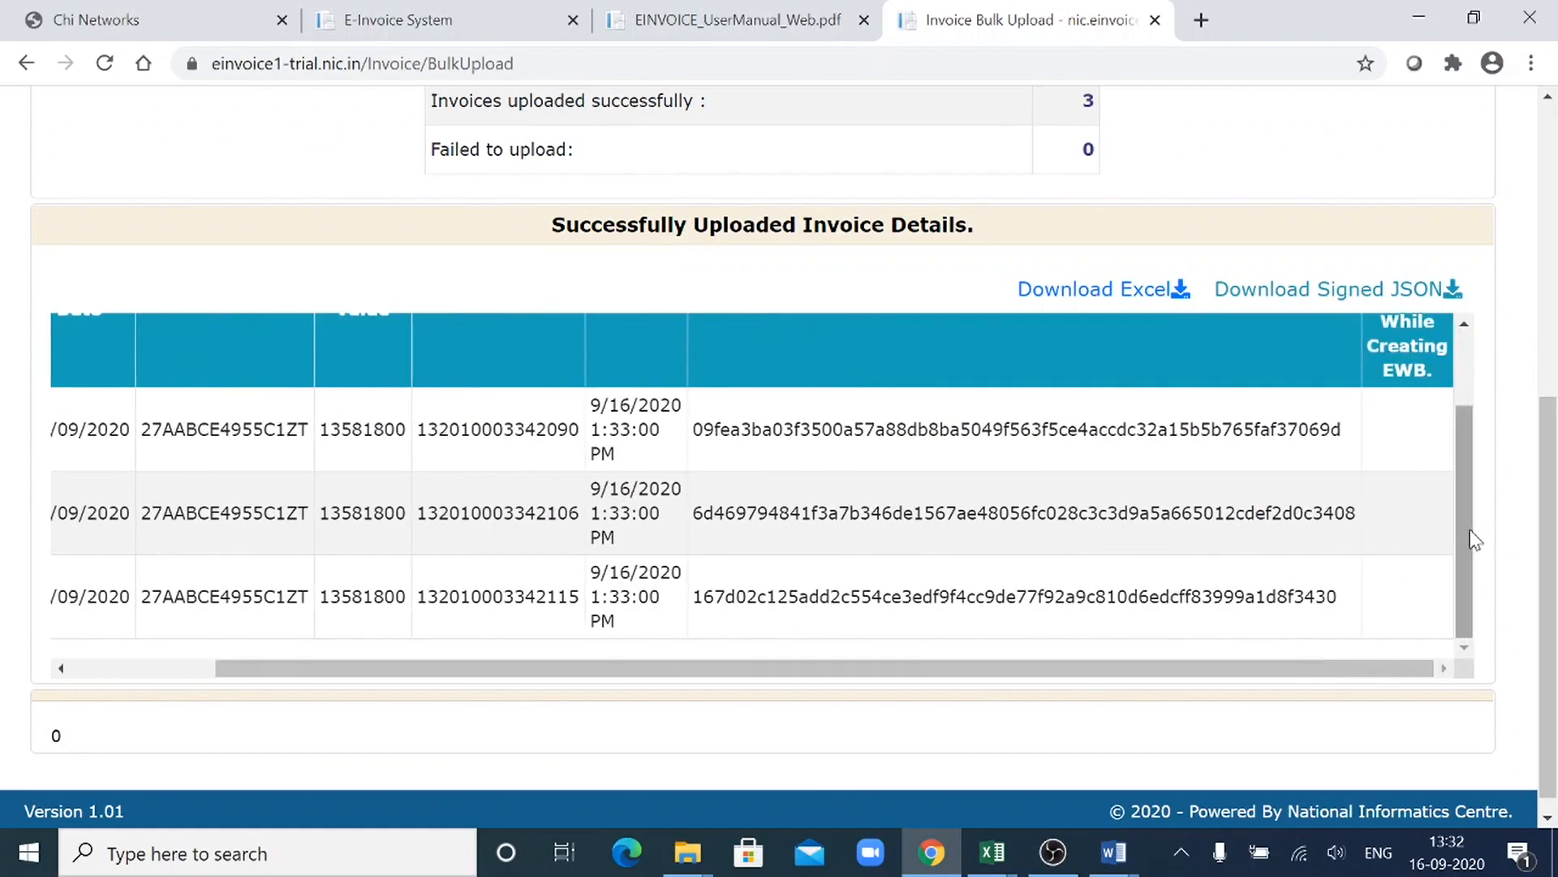
drag(1468, 539, 1460, 451)
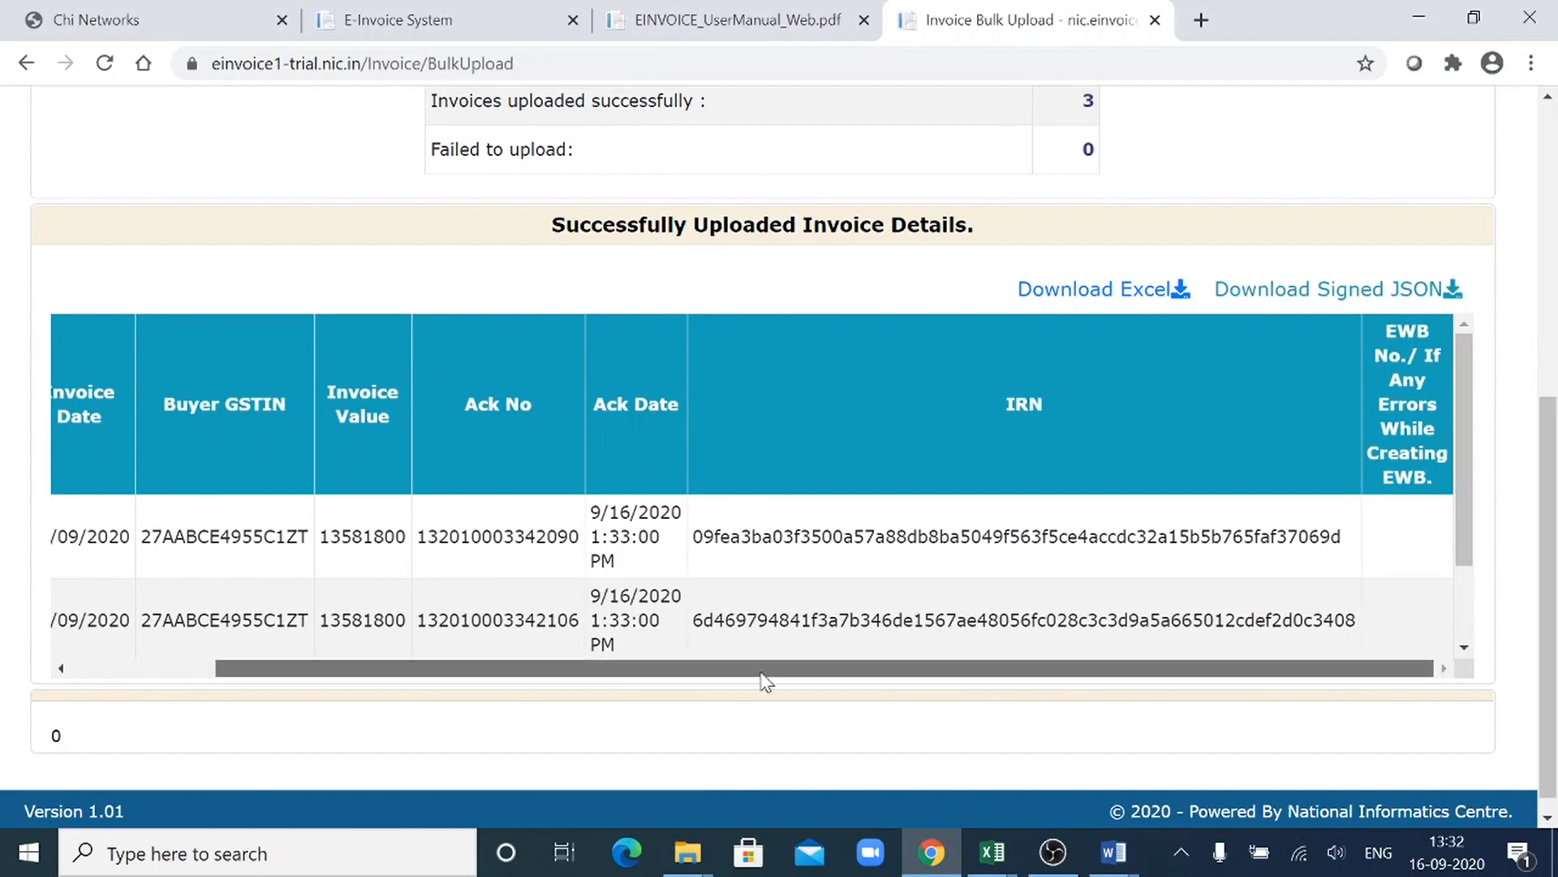
drag(765, 672, 519, 702)
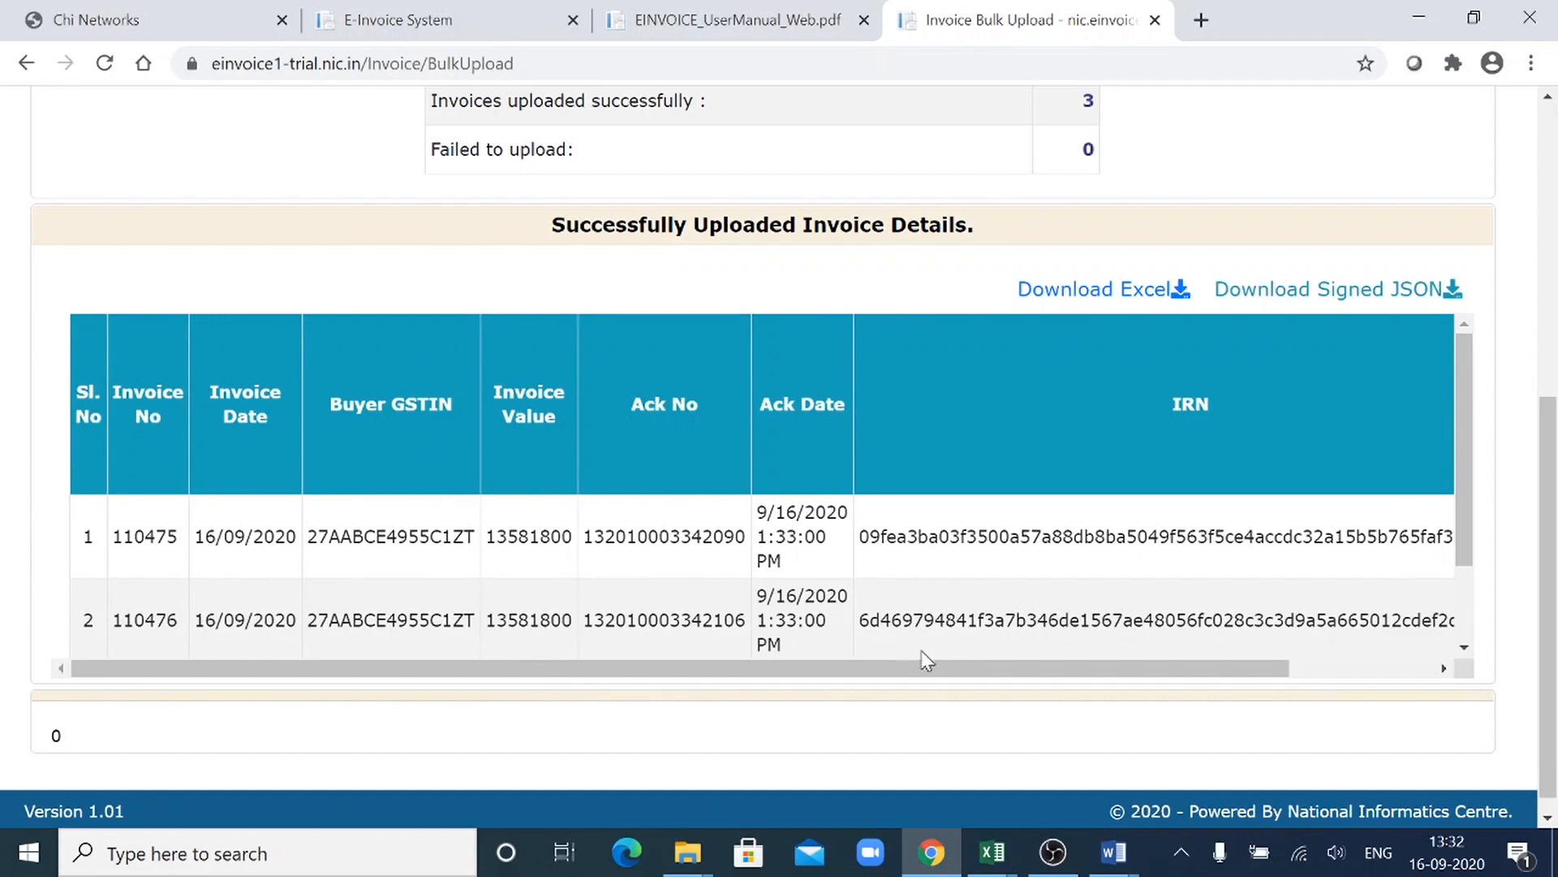
drag(924, 669, 1412, 674)
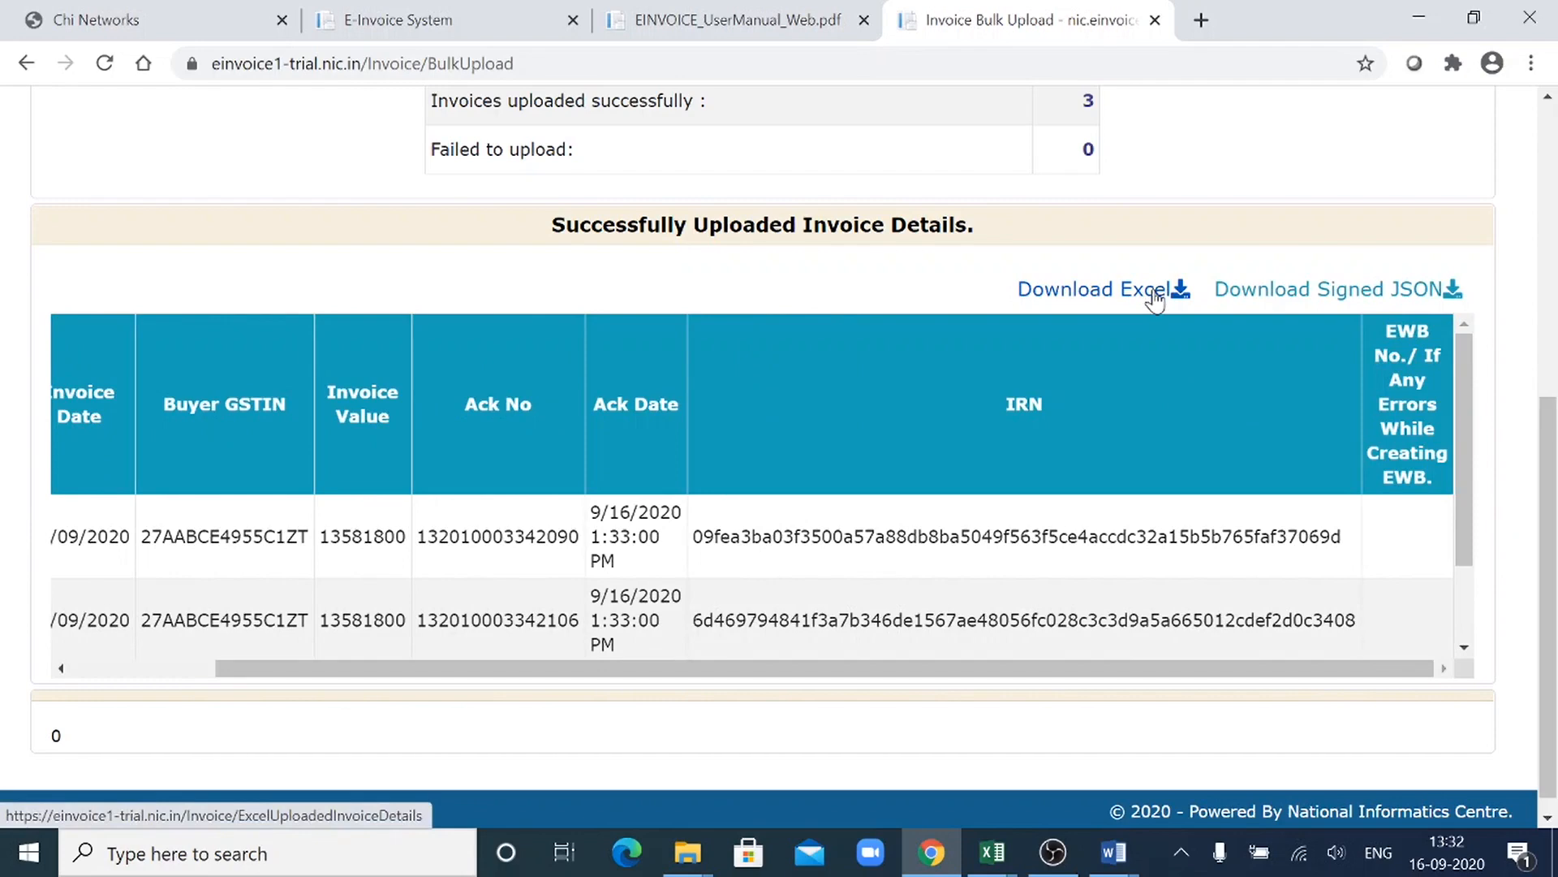
- Download the uploaded invoice details as an Excel file, open it and enable editing
click(1104, 297)
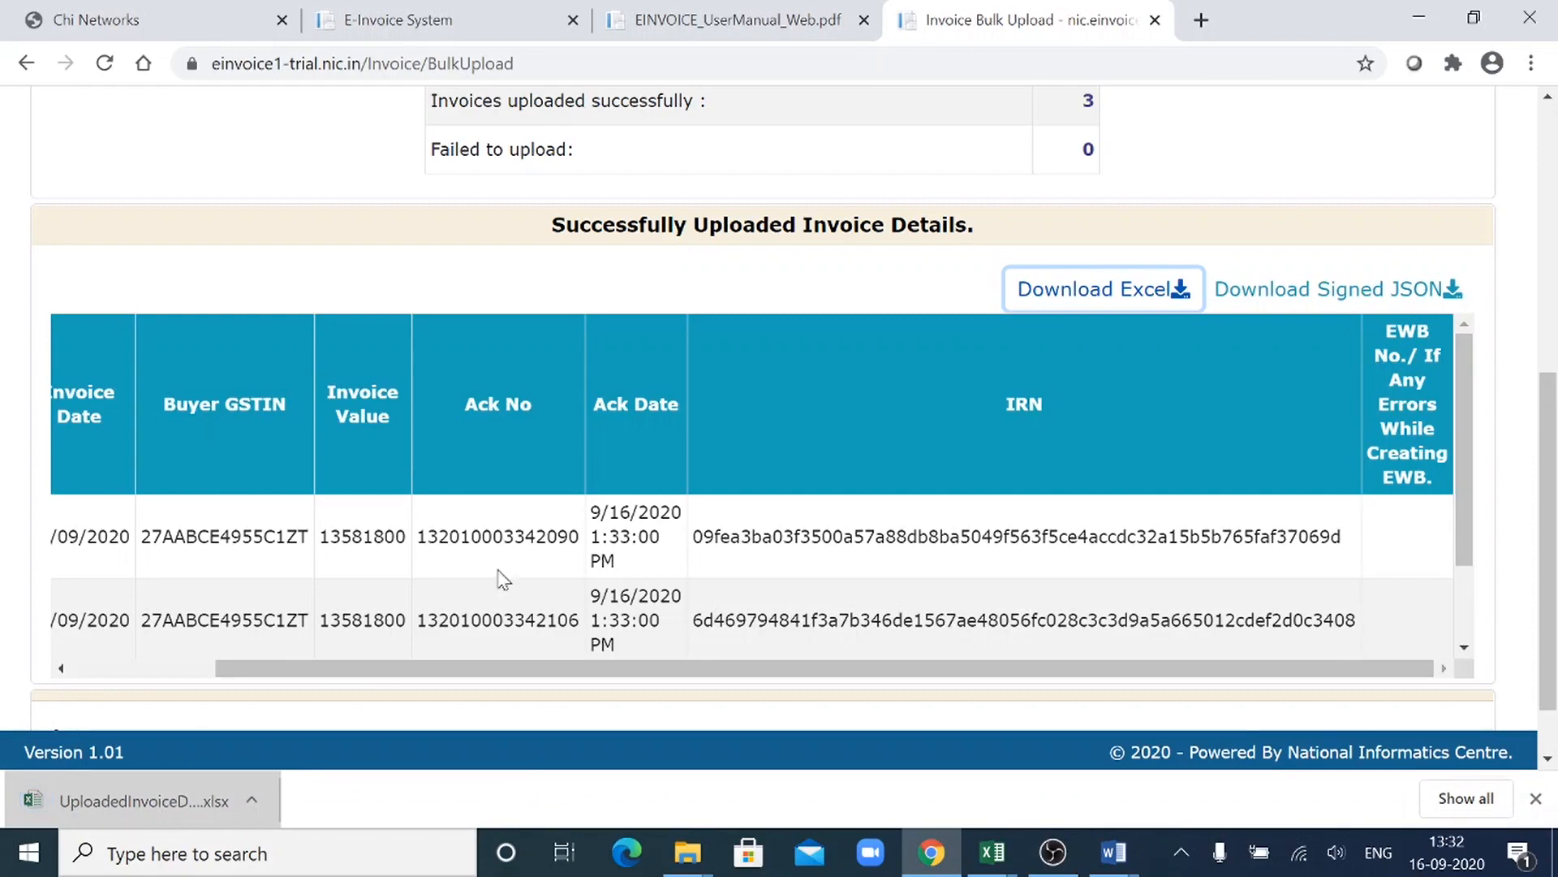
click(147, 803)
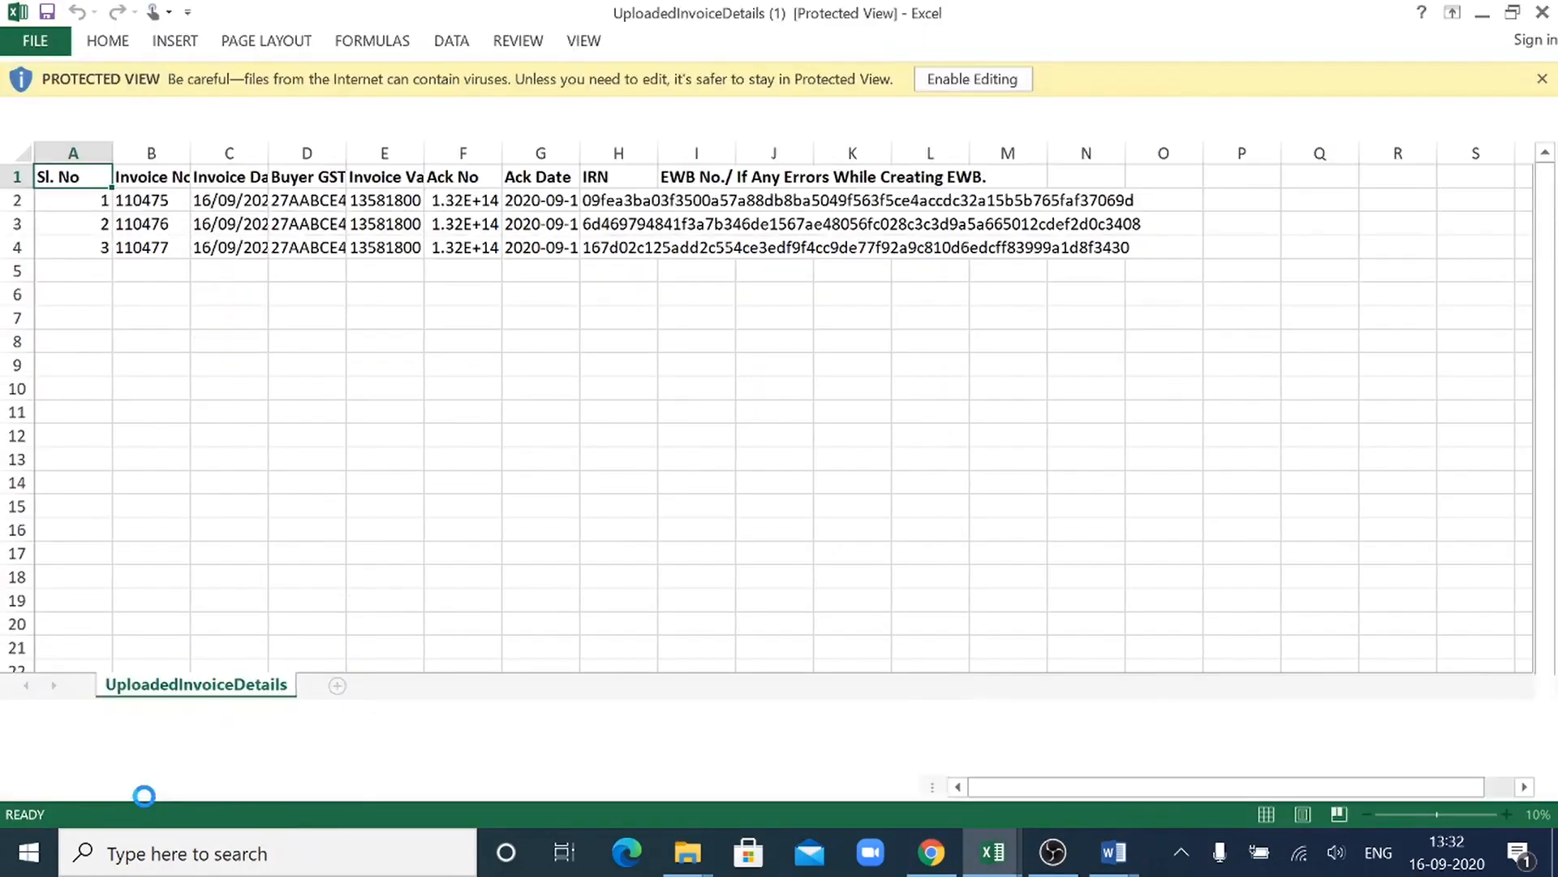
click(508, 438)
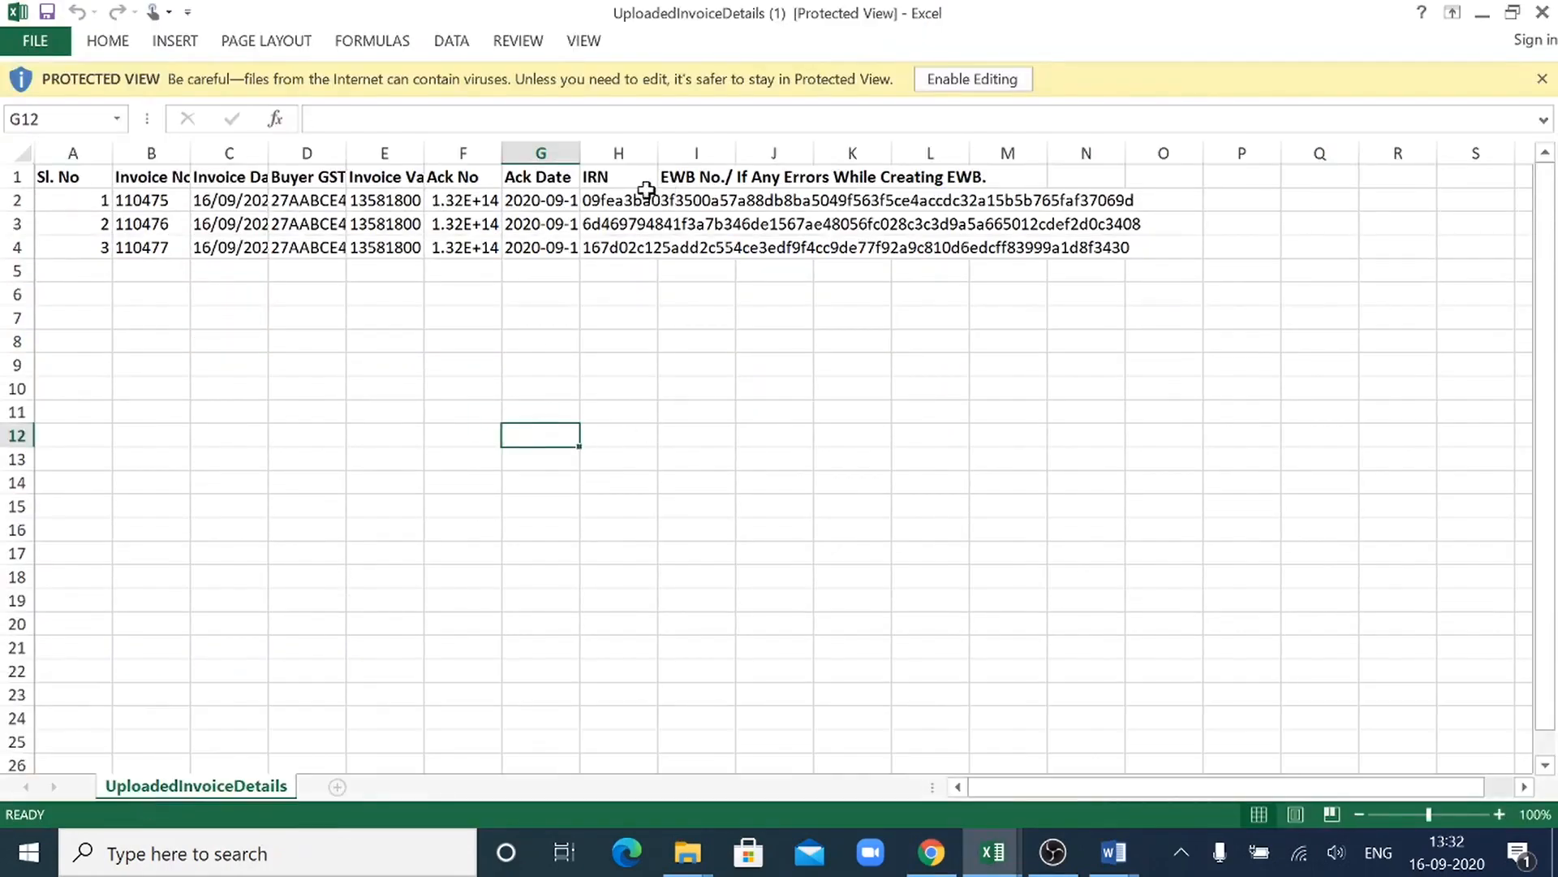
click(941, 79)
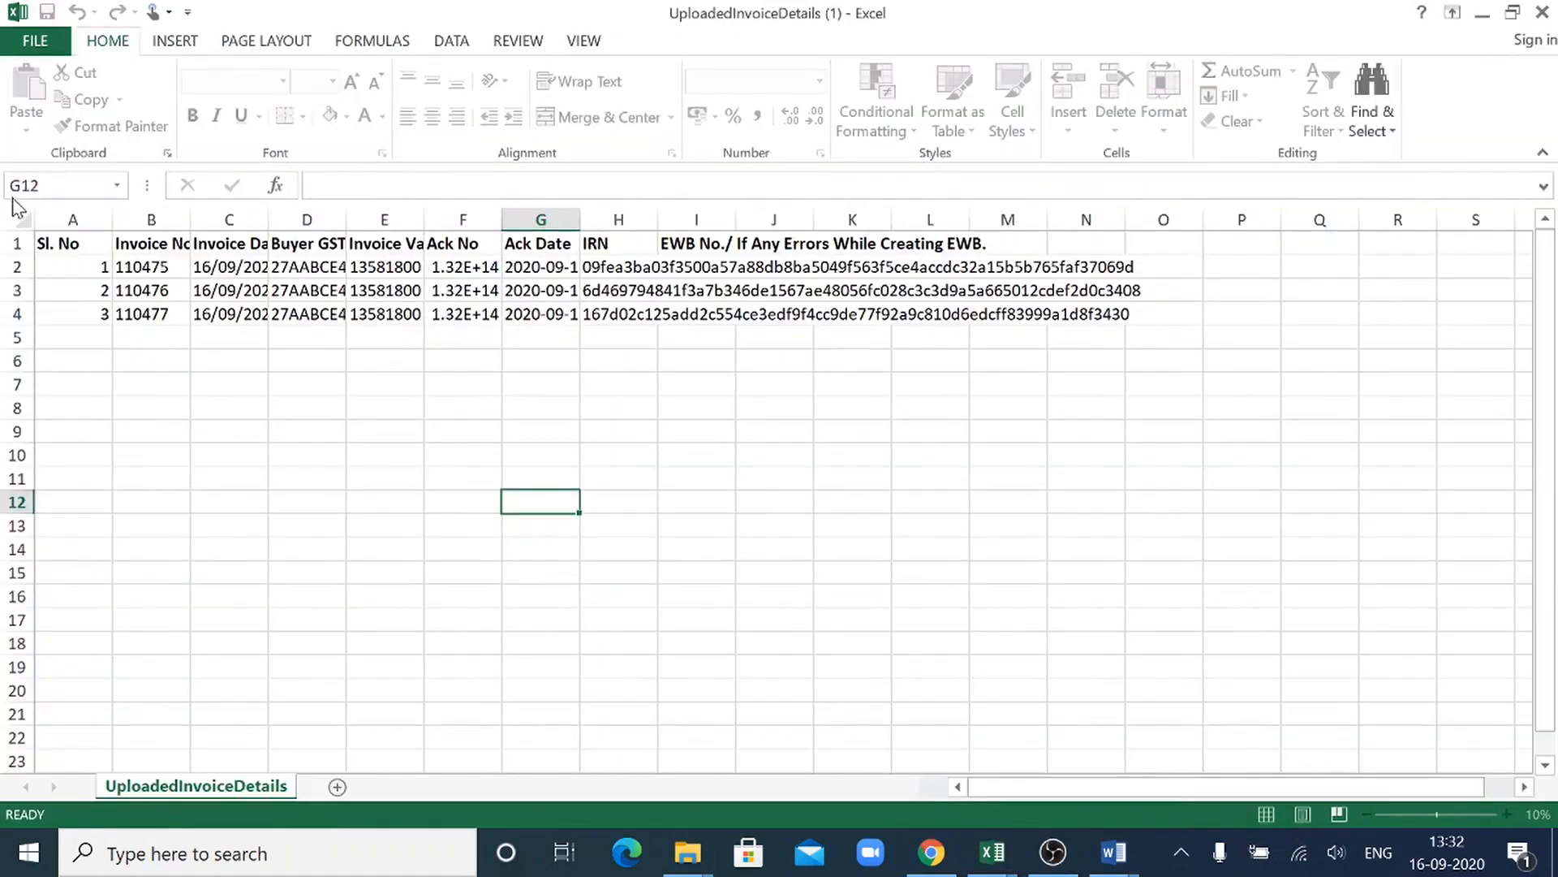
- Autofit all columns of the UploadedInvoiceDetails sheet so the invoice, acknowledgement and IRN data can be read
click(22, 219)
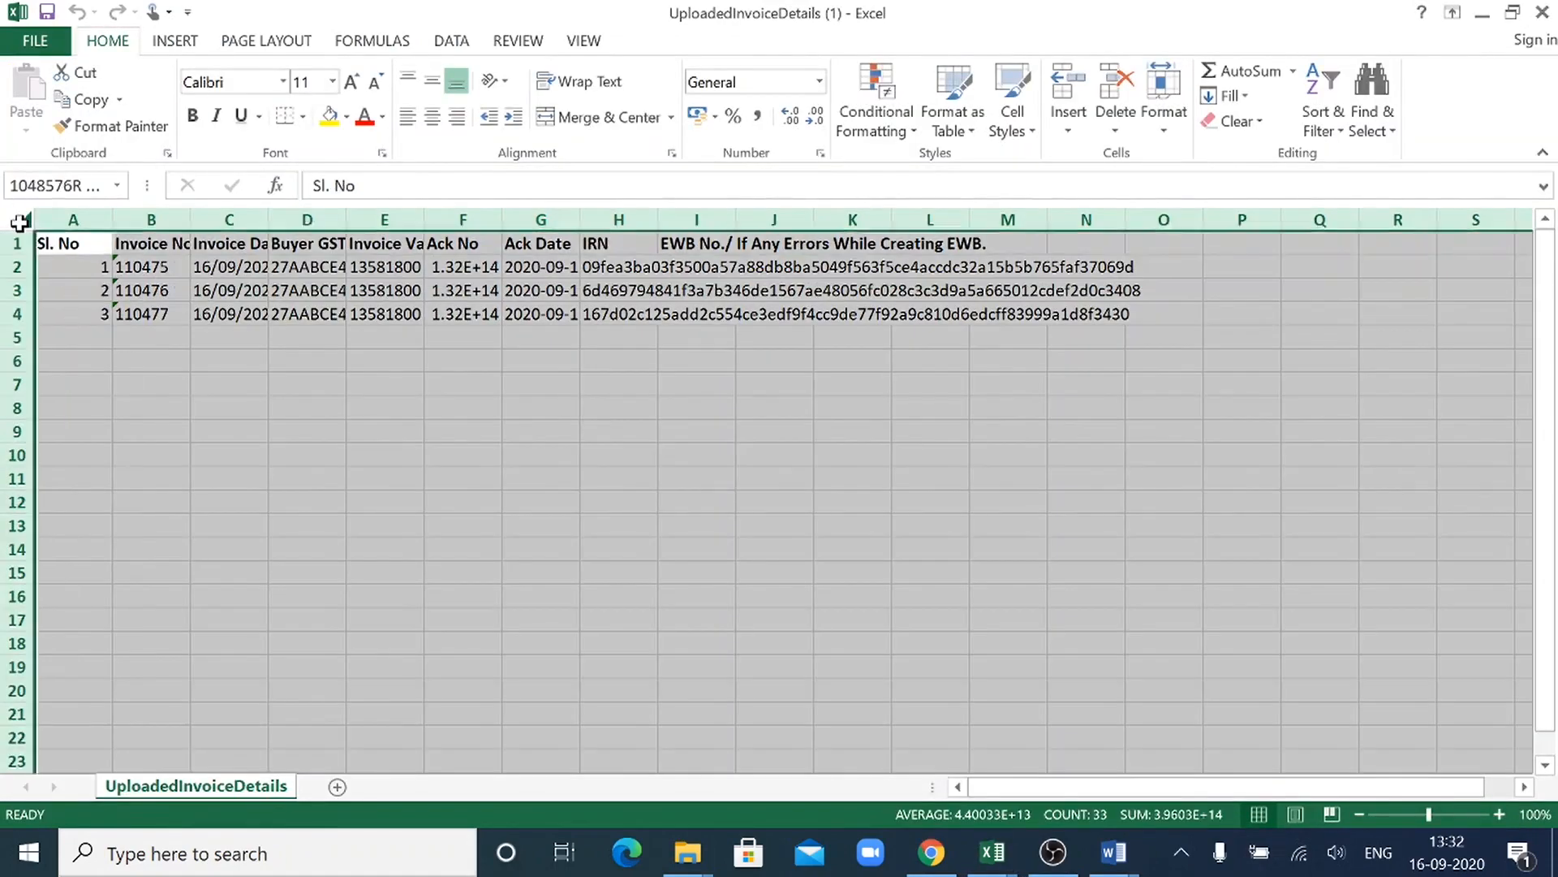
double_click(112, 219)
click(697, 569)
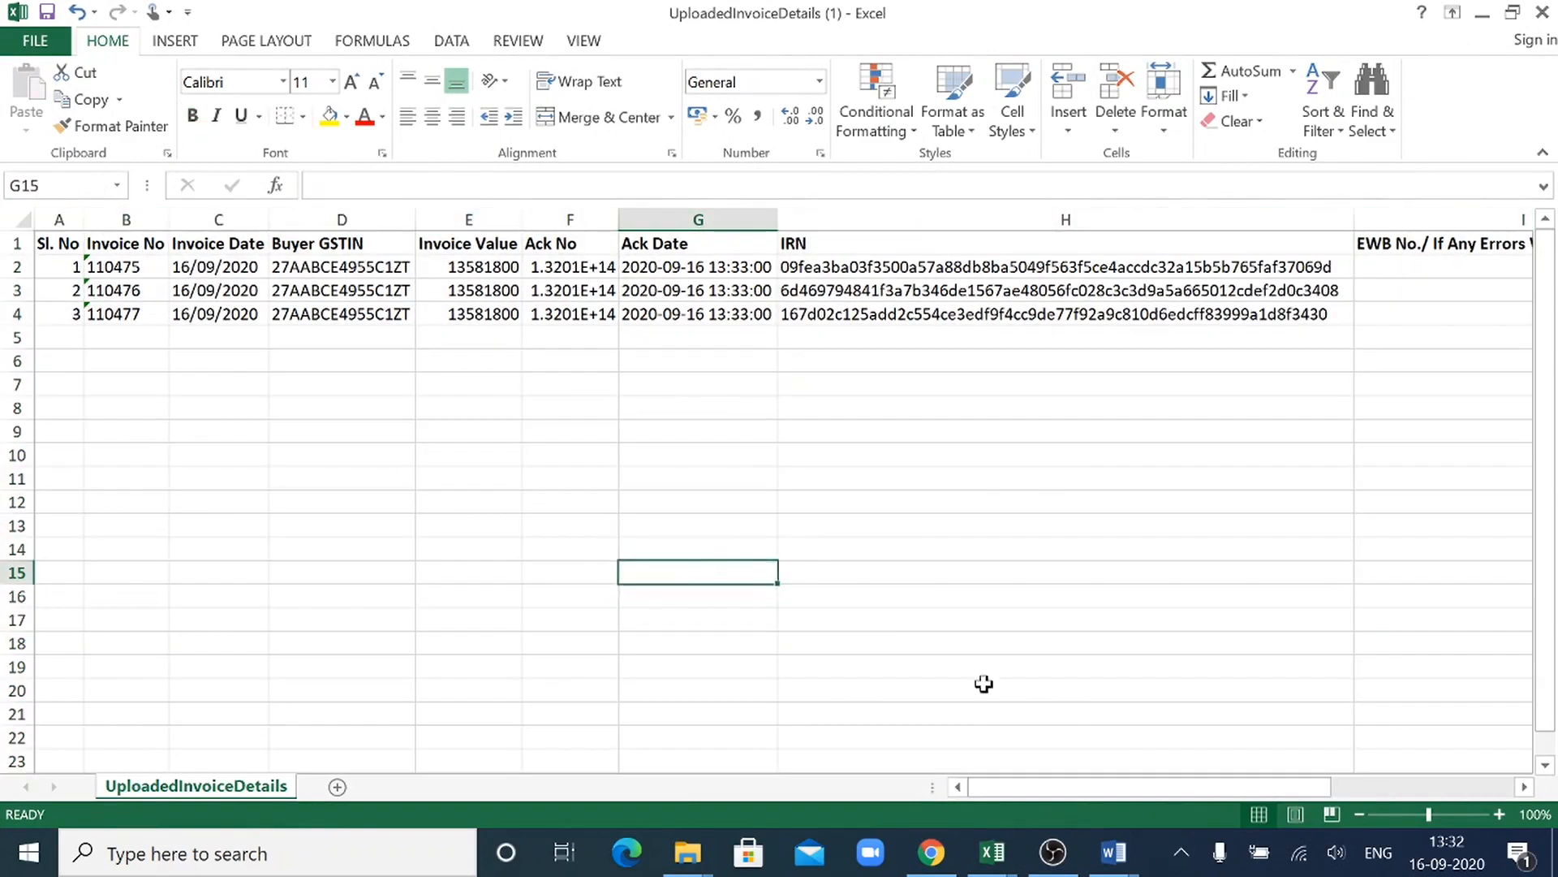
drag(1105, 789, 857, 842)
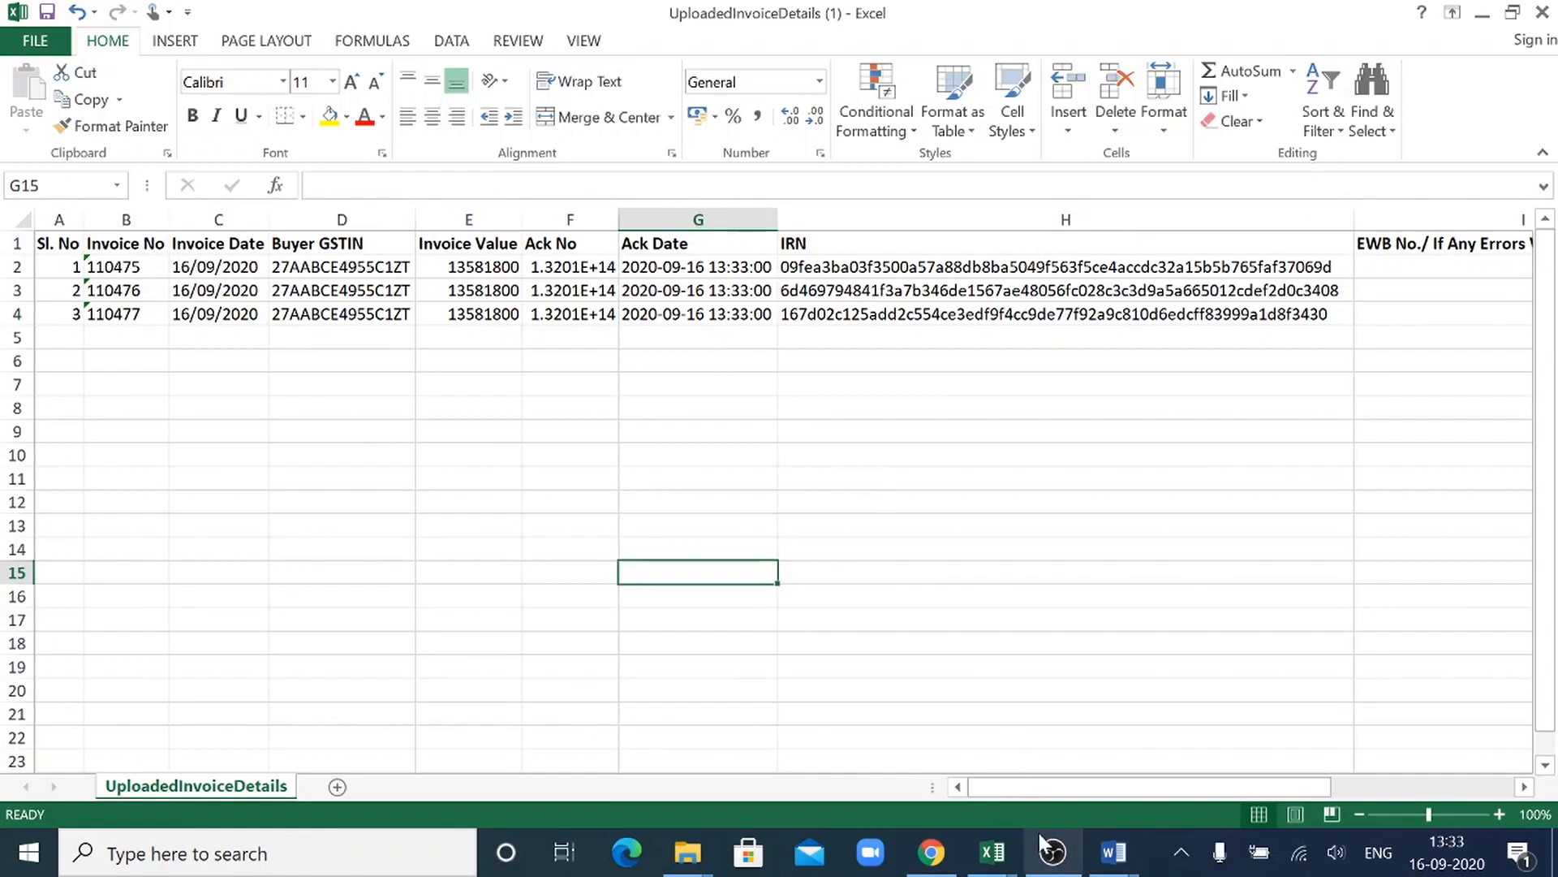
- Review the process overview in the Word file Document2, minimize it and return to the portal in Chrome
mouse_move(1111, 860)
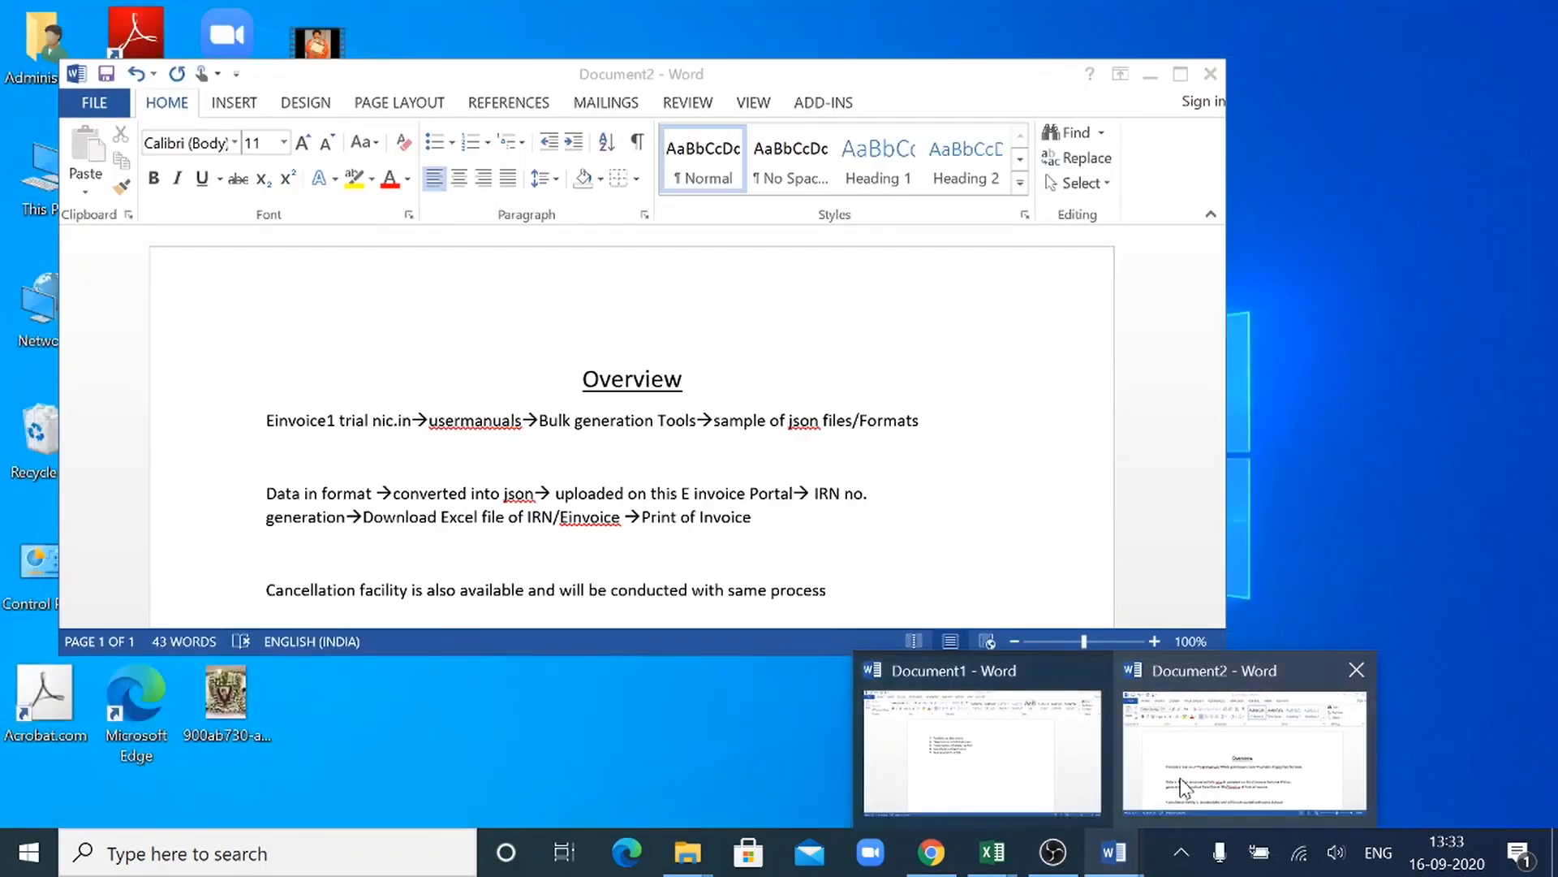
click(1180, 777)
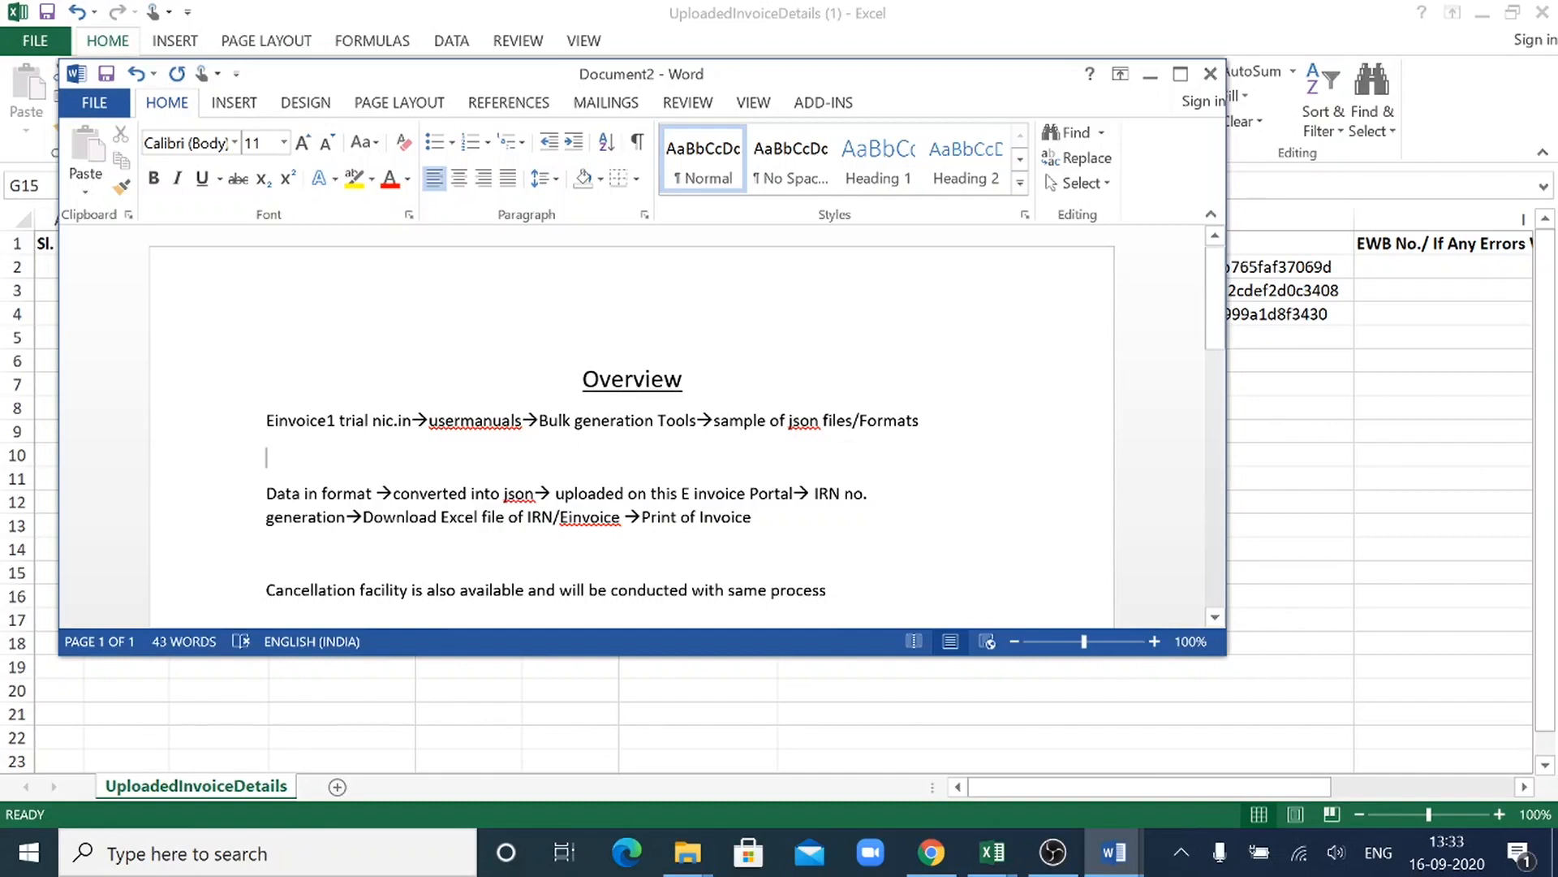
click(1150, 75)
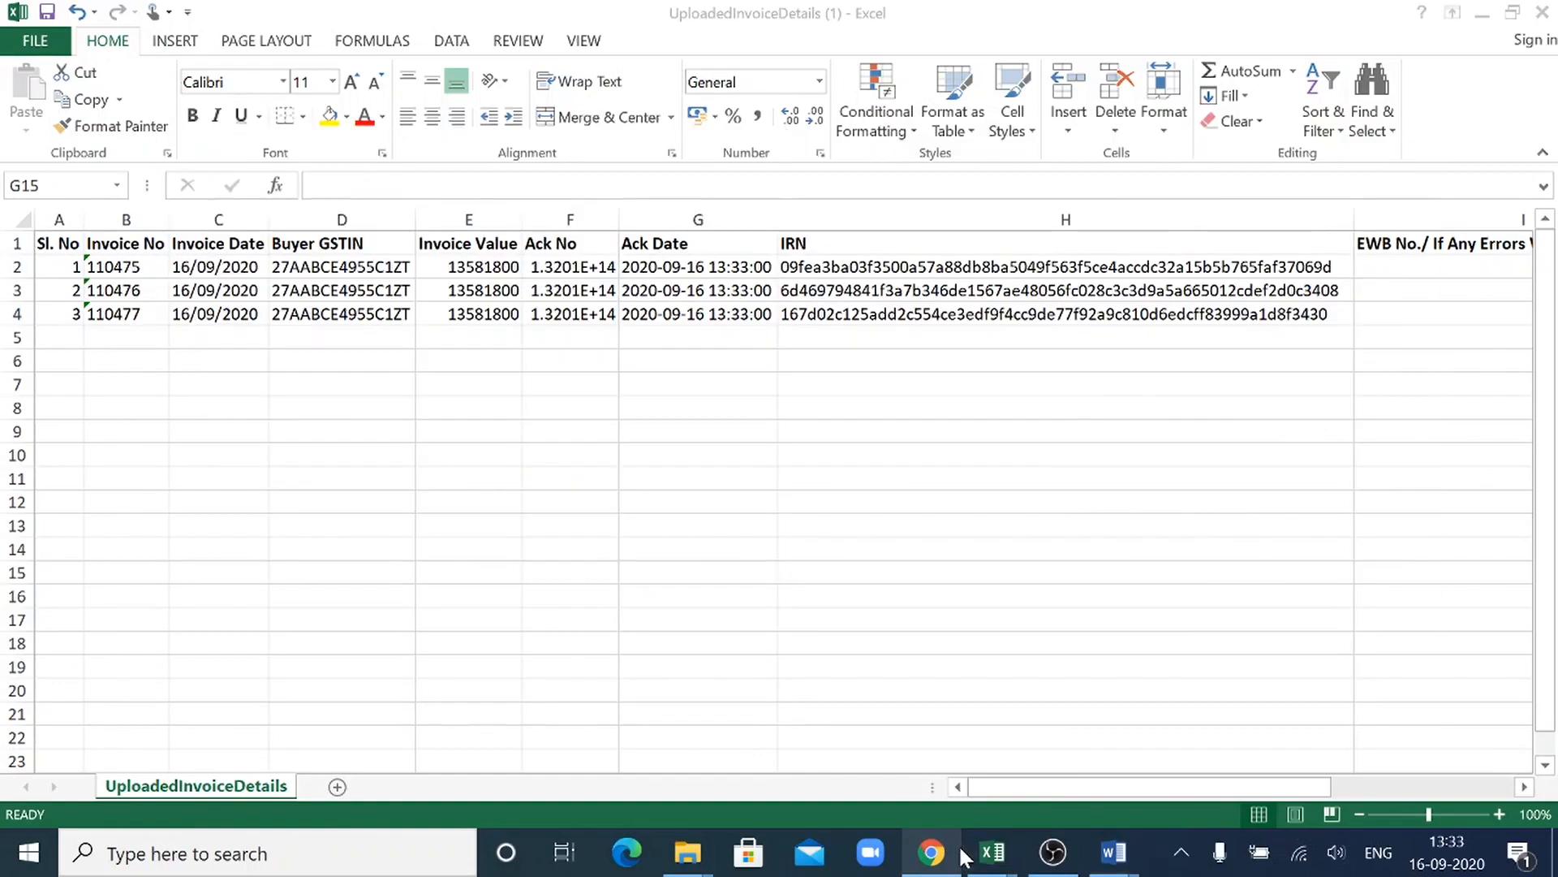
key(alt+Tab)
key(alt+Tab)
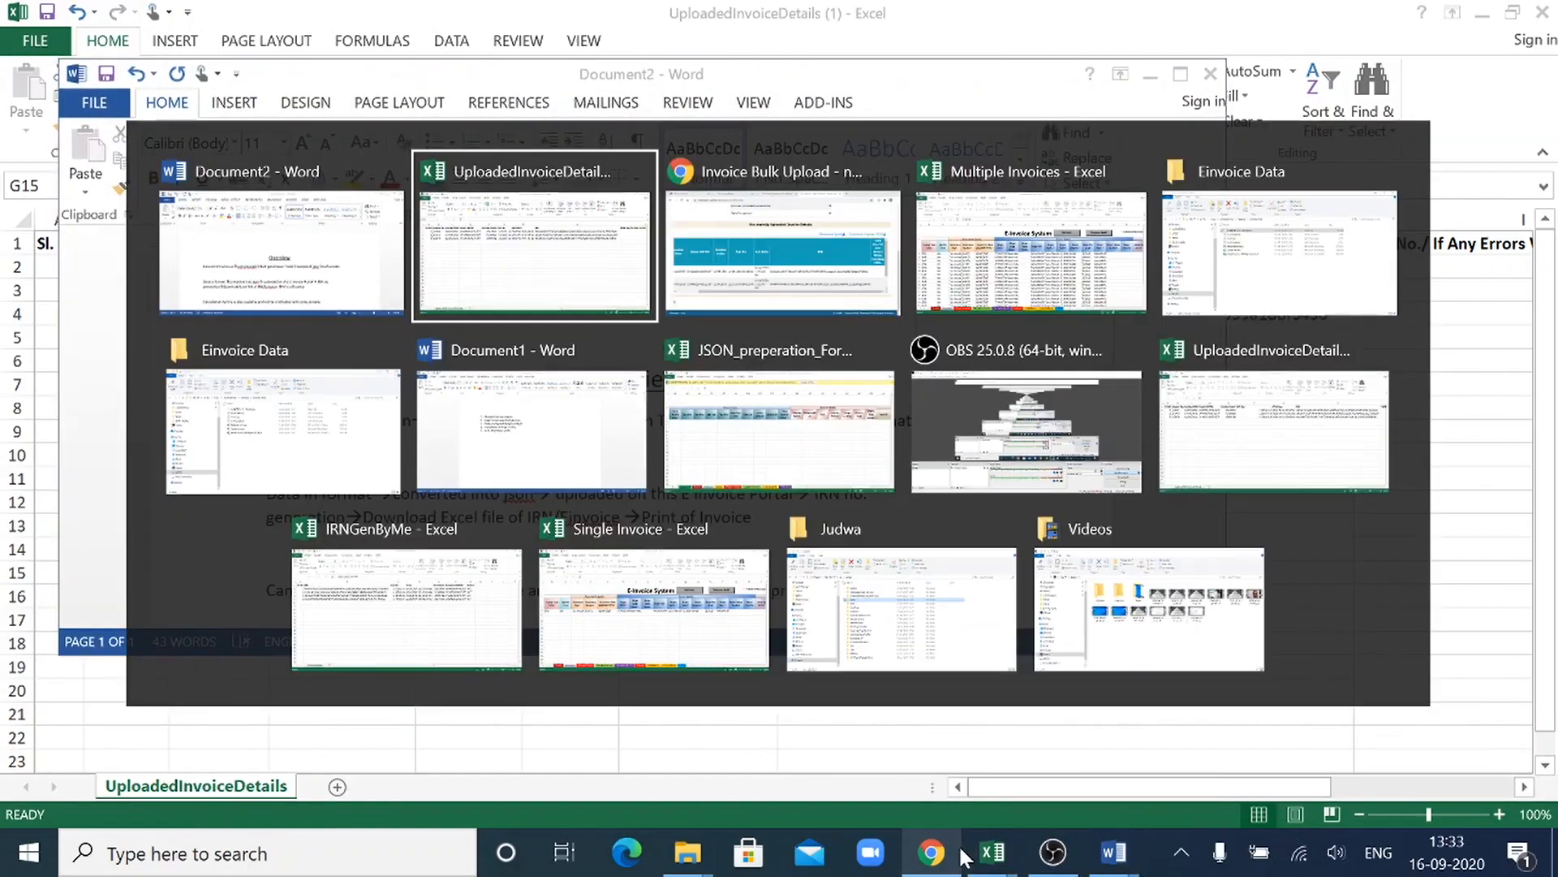
key(alt+Tab)
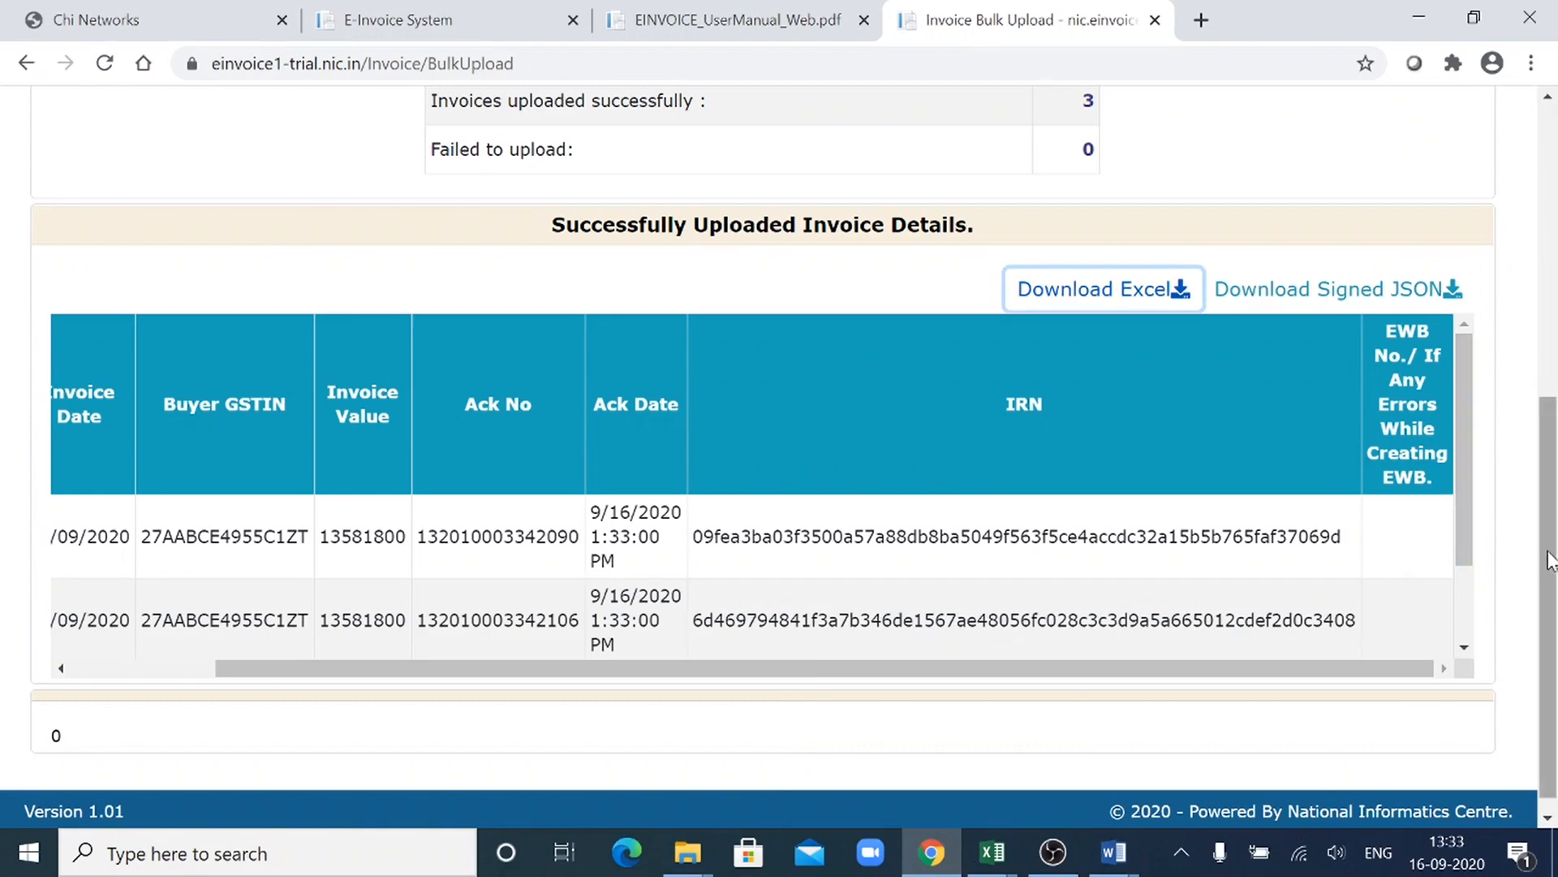
- Try to go back from the bulk upload results to the previous page by resubmitting the form
drag(1550, 560, 1550, 268)
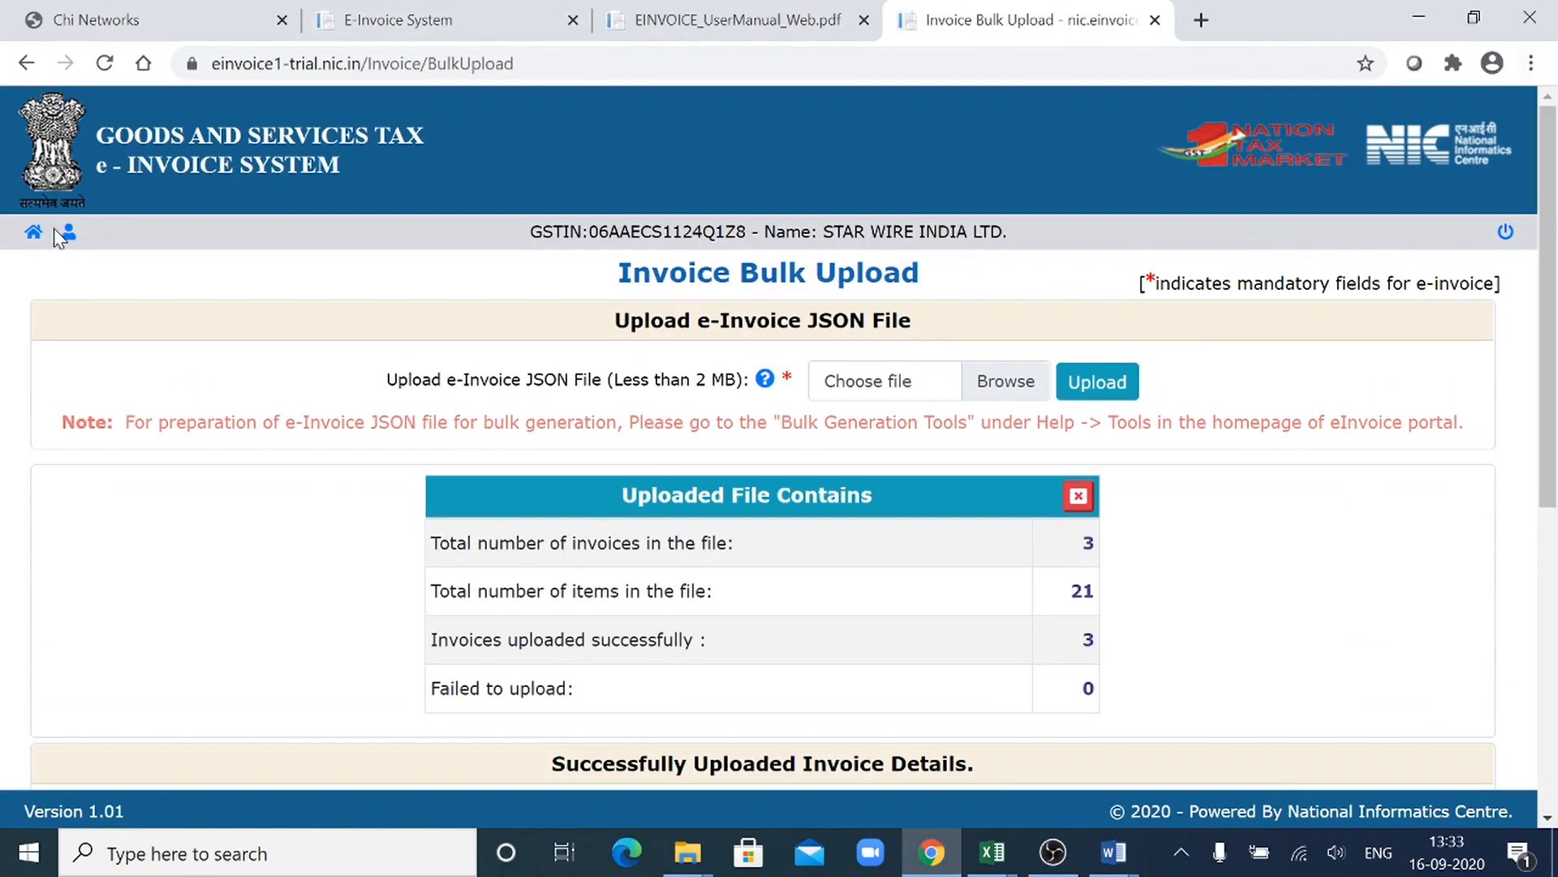
click(25, 71)
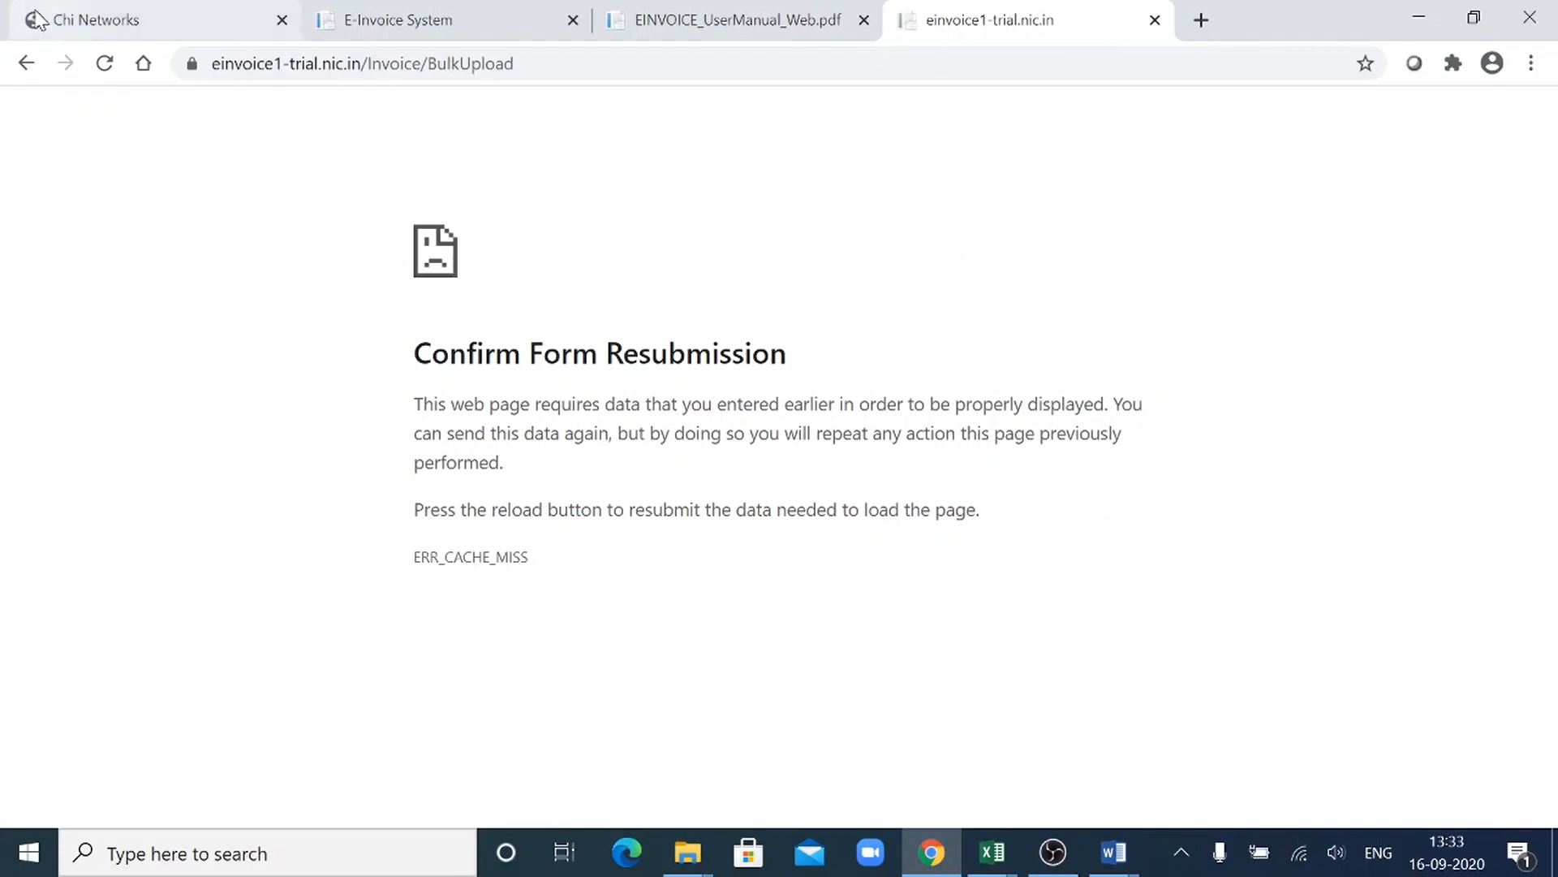
click(105, 64)
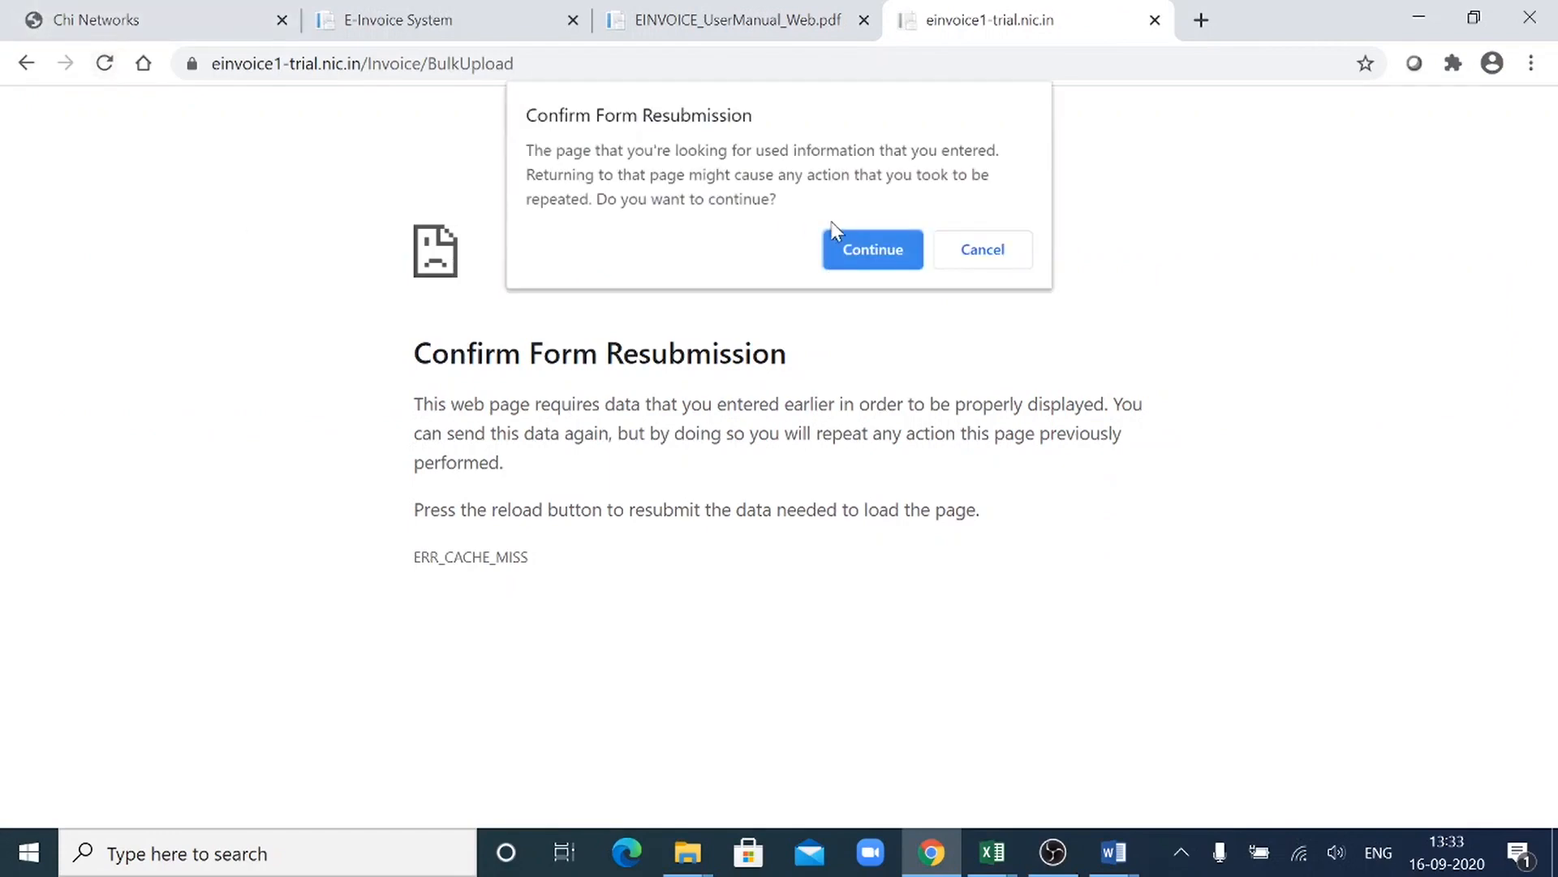
click(845, 251)
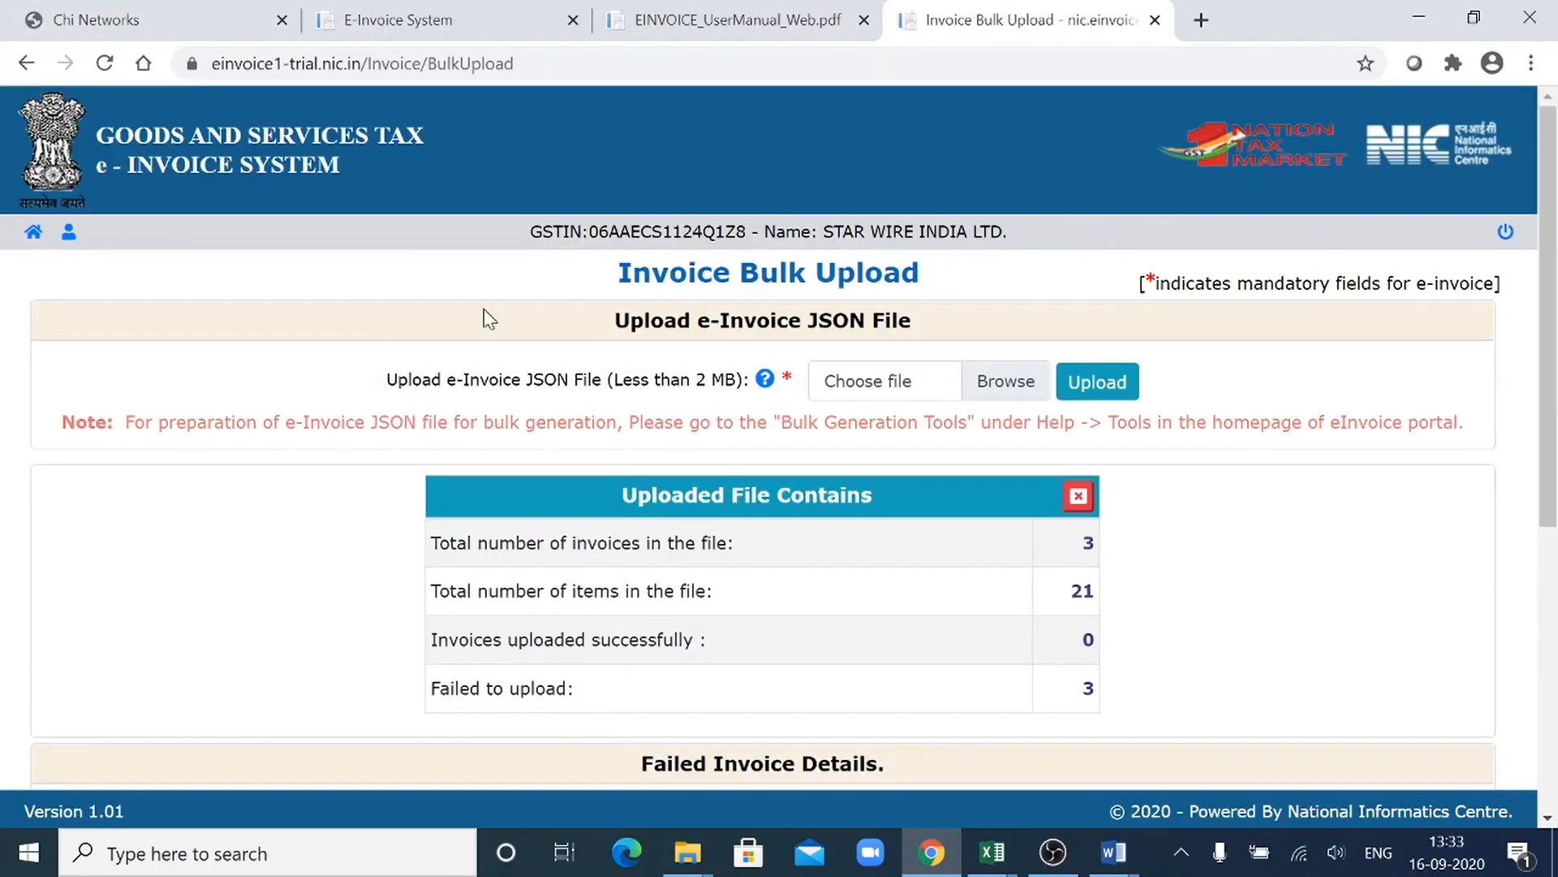
- Return to the portal's main menu, open the e-Invoice Print page and base the print on Ack No
click(32, 235)
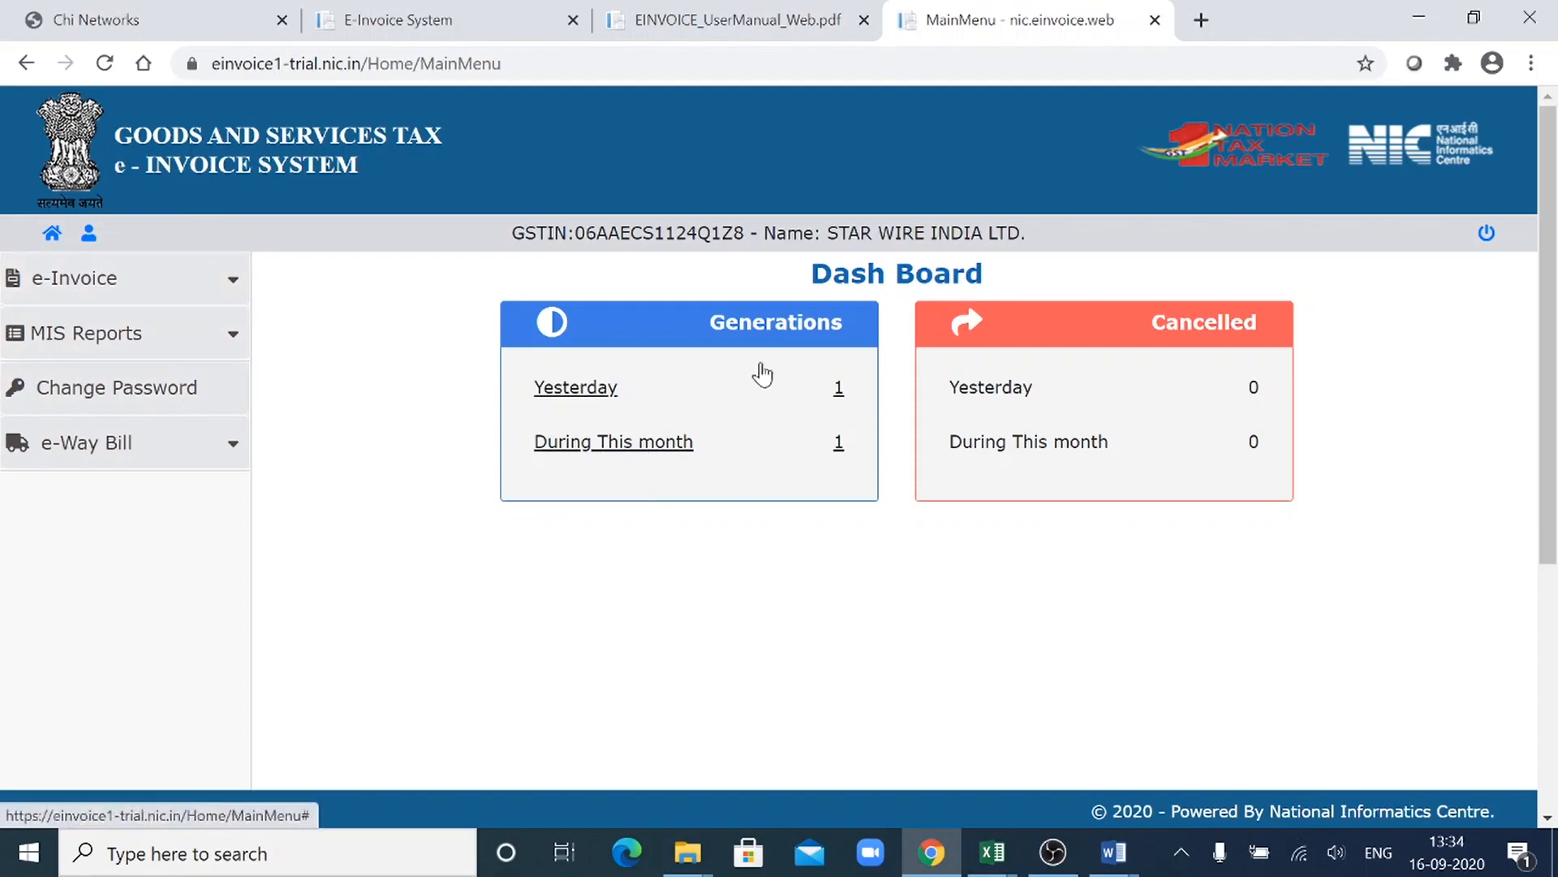
click(151, 285)
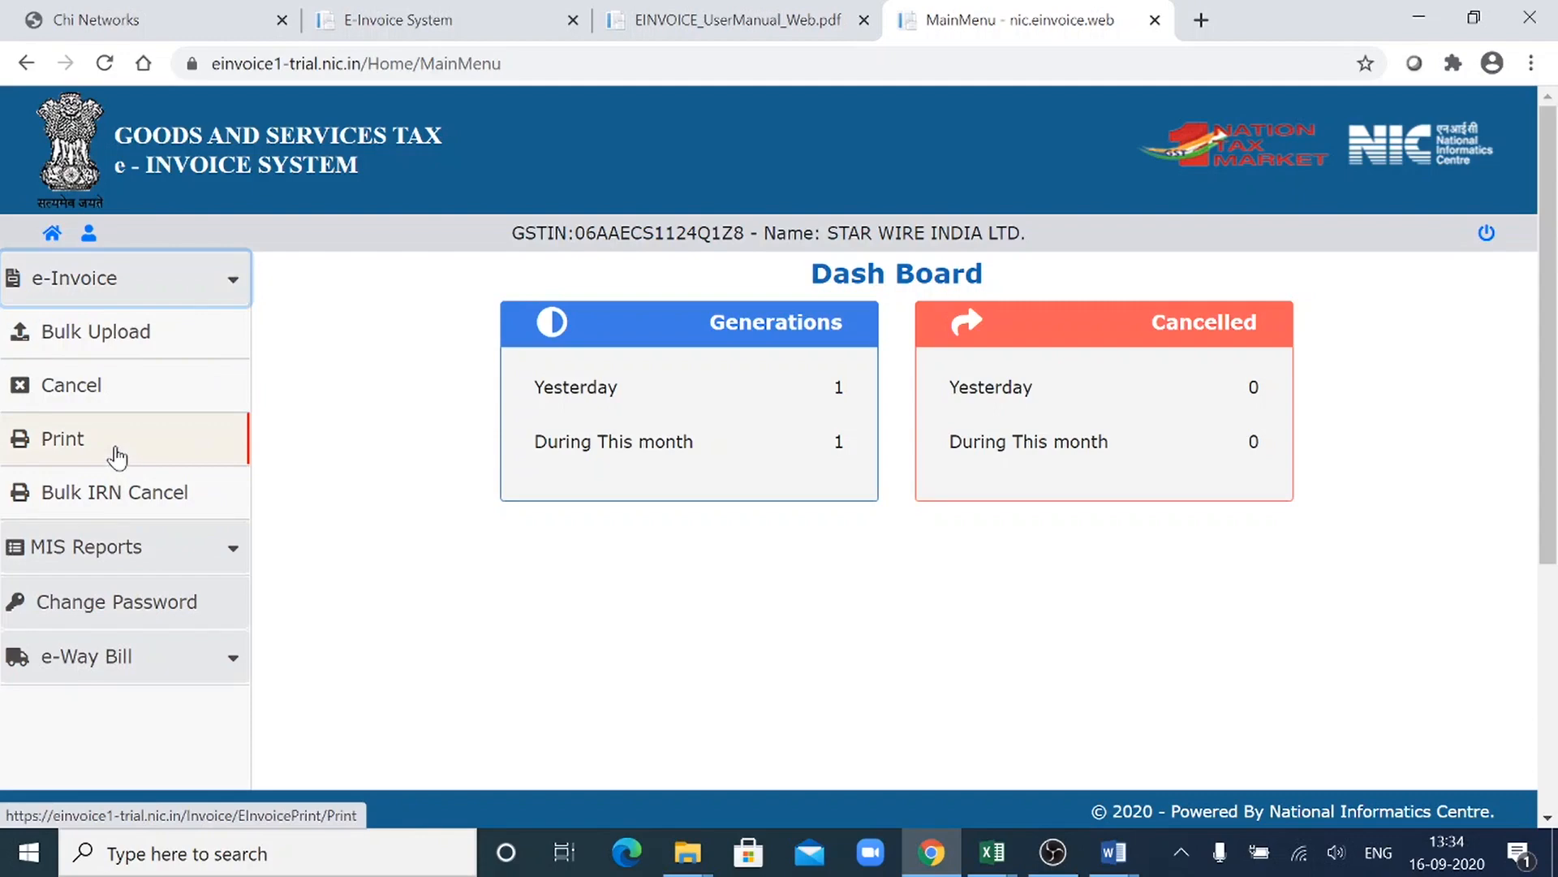
click(117, 457)
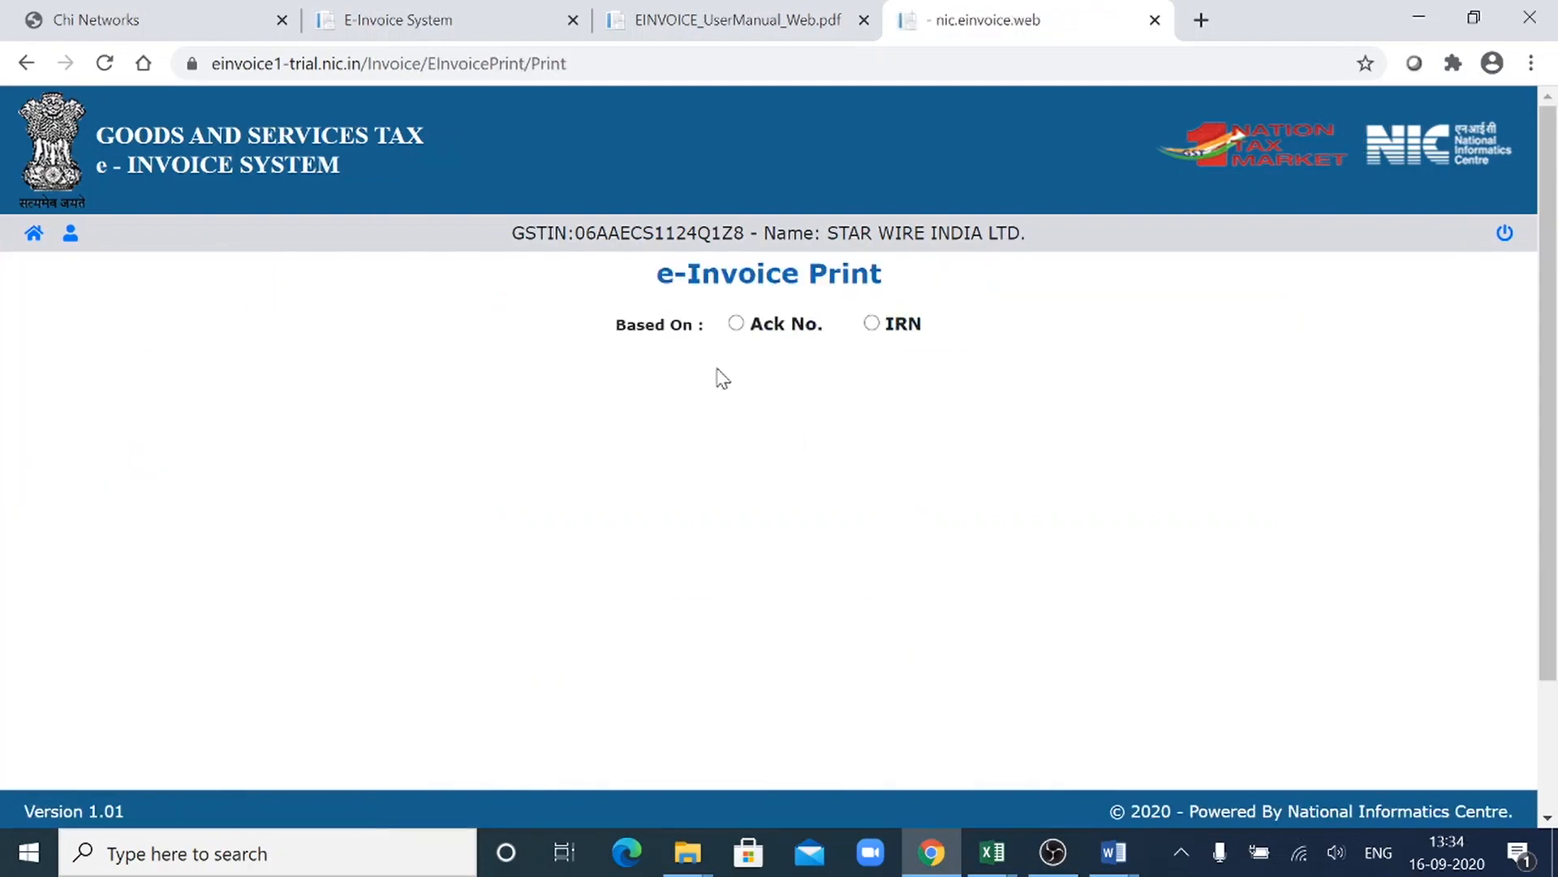
click(736, 324)
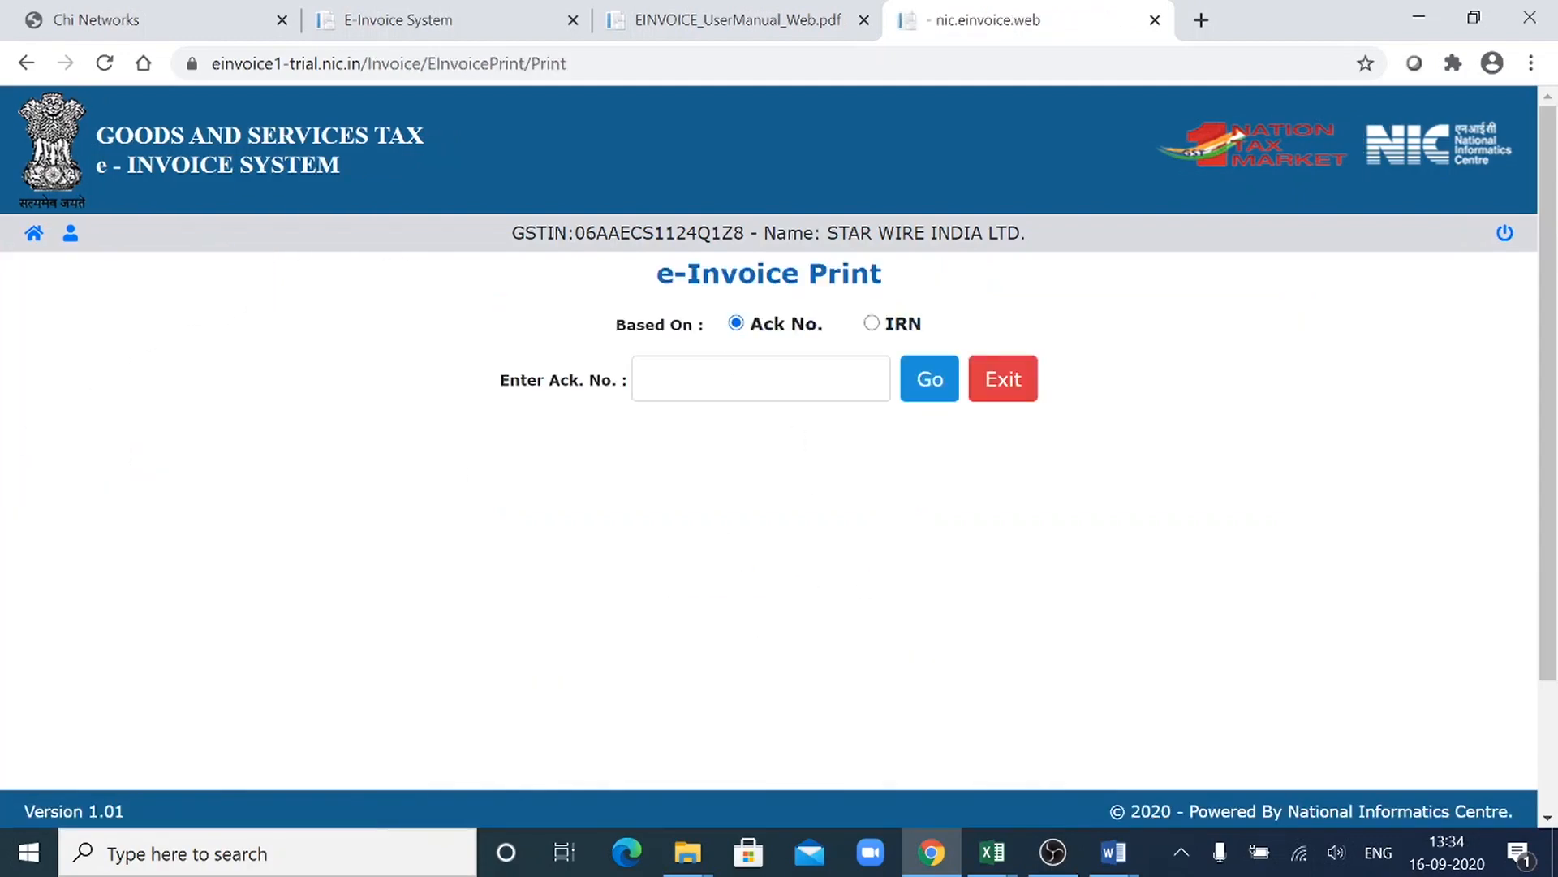
click(872, 324)
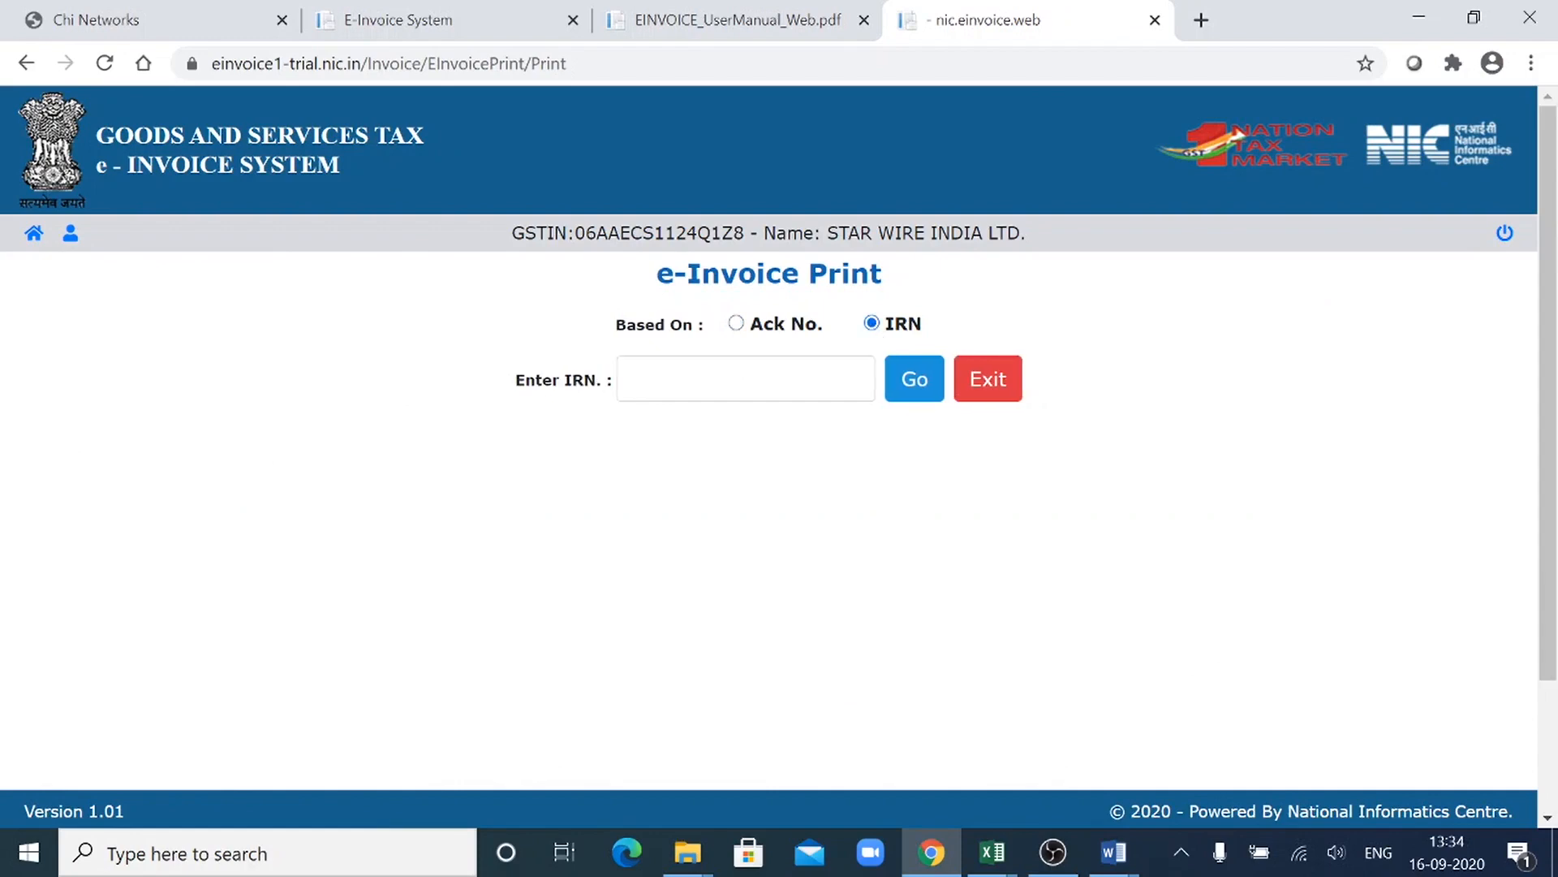
click(736, 324)
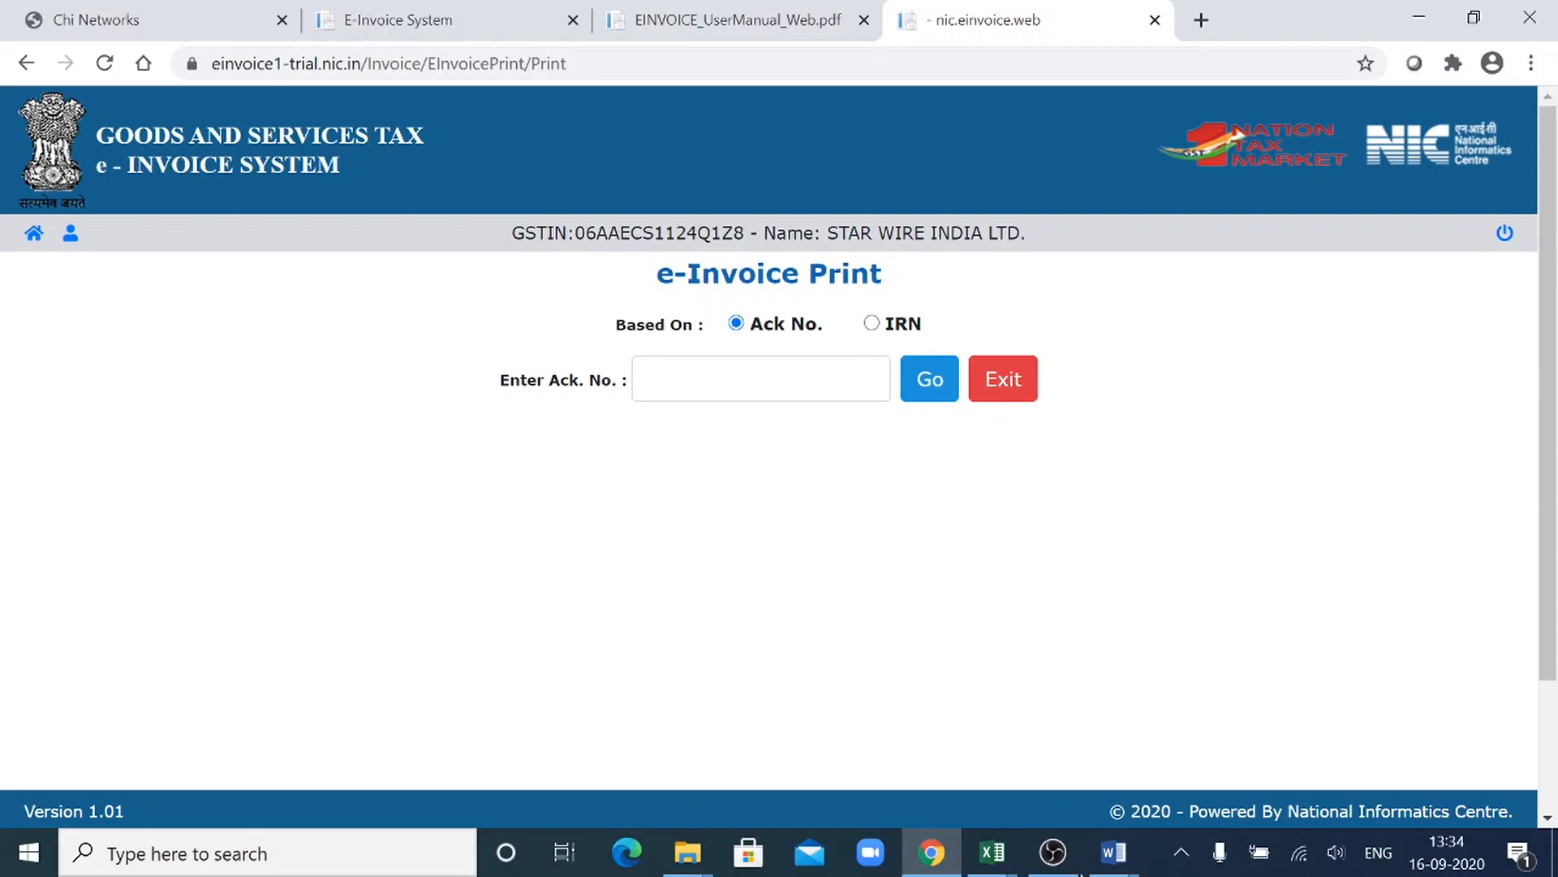
- Copy the first invoice's full acknowledgement number from cell F2 of the UploadedInvoiceDetails (1) workbook in Excel
mouse_move(1006, 847)
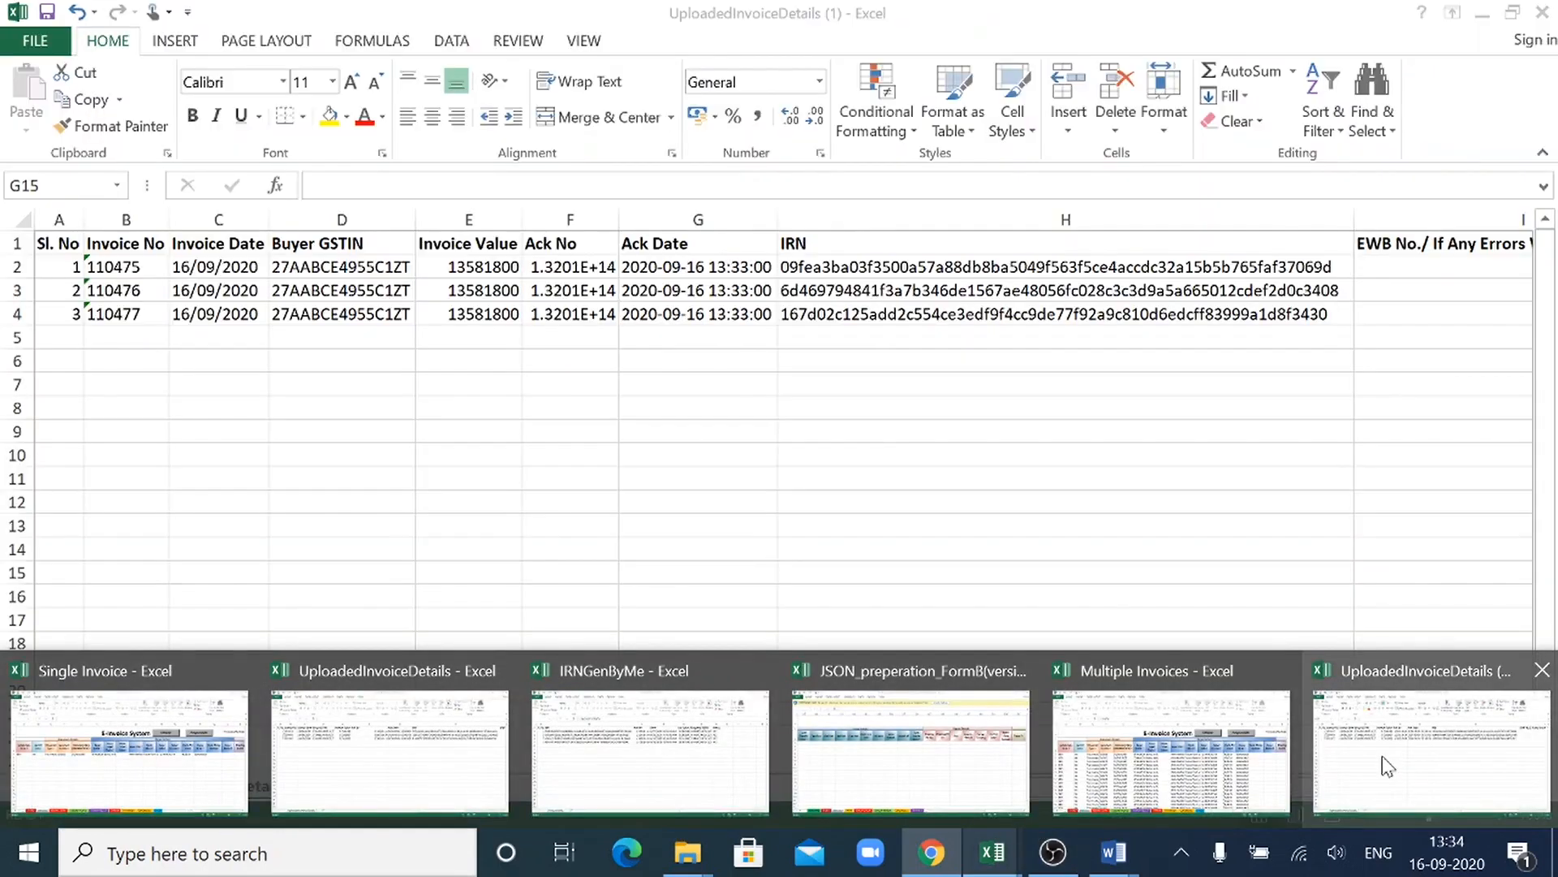
click(1381, 757)
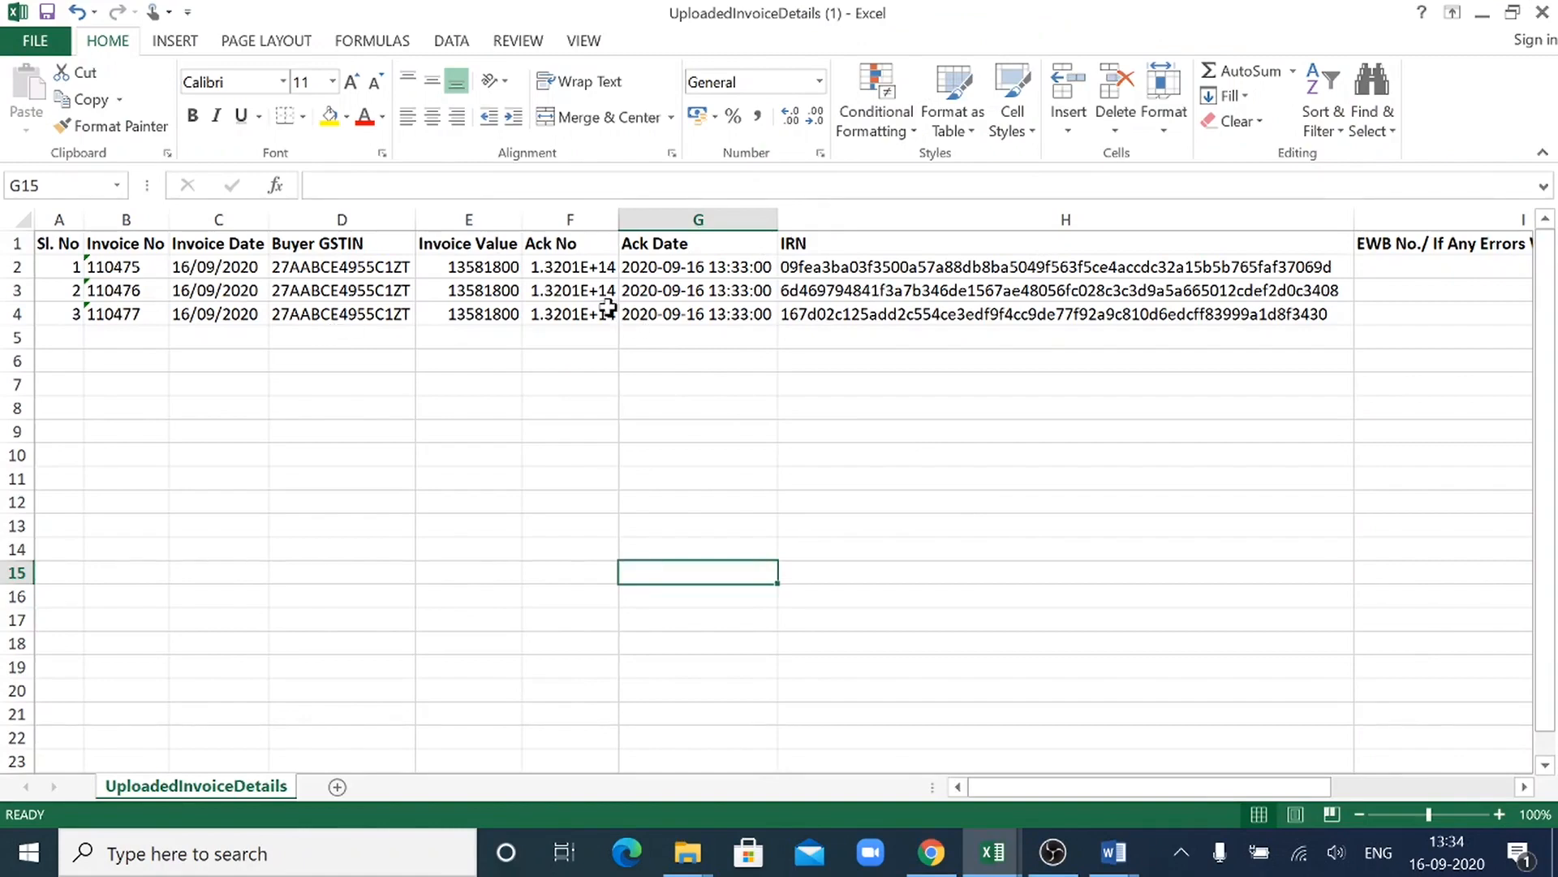
click(558, 265)
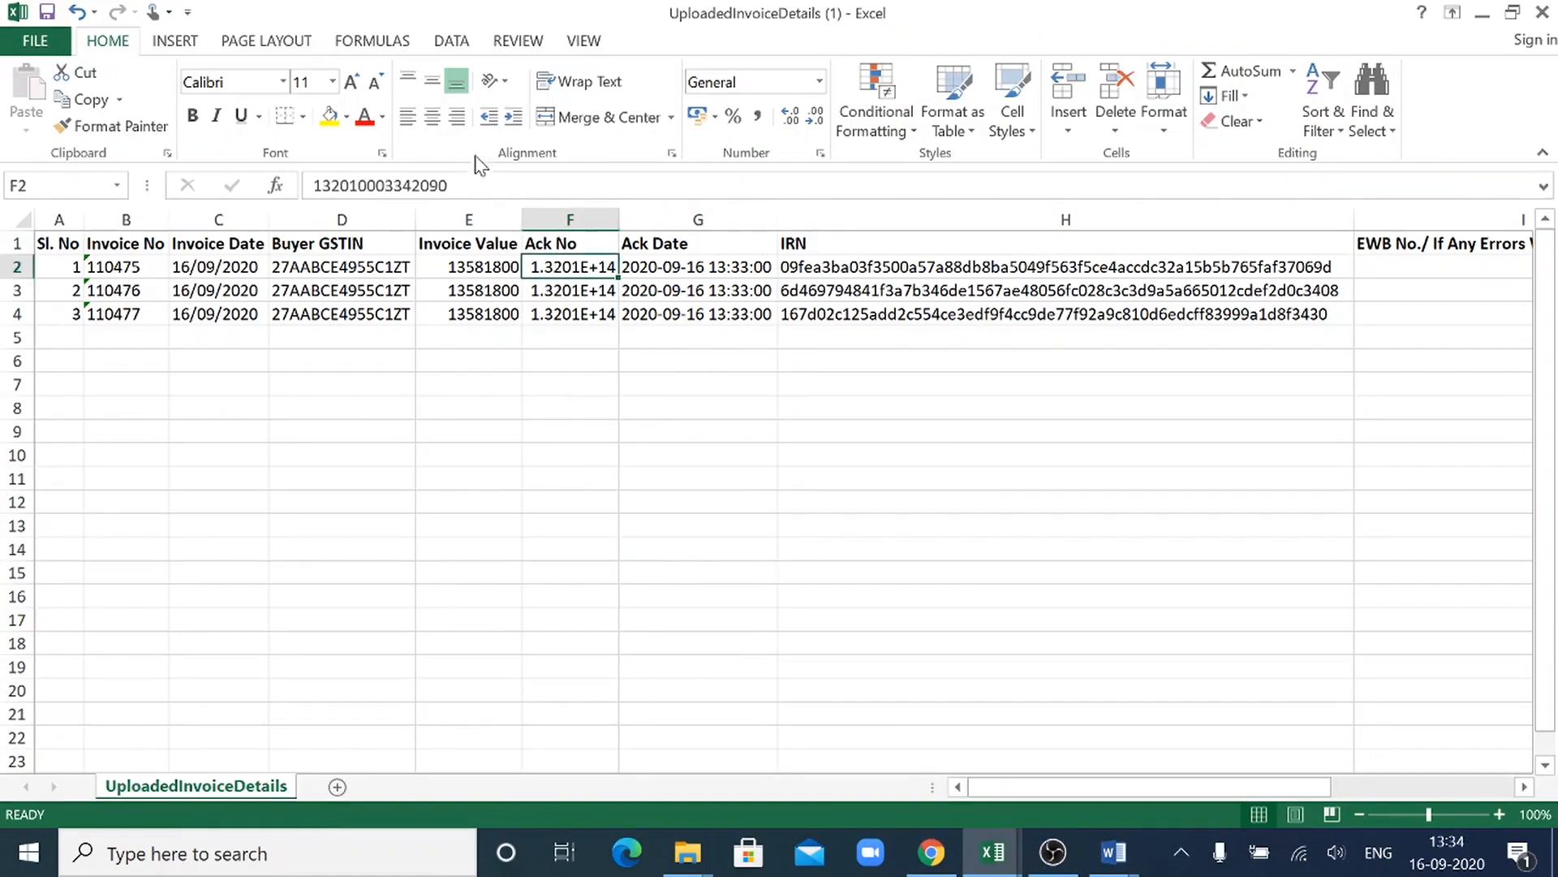
click(450, 186)
drag(448, 186, 311, 186)
key(ctrl+c)
- Paste the copied acknowledgement number into the e-Invoice Print page in Chrome and display the printable e-invoice
key(alt+Tab)
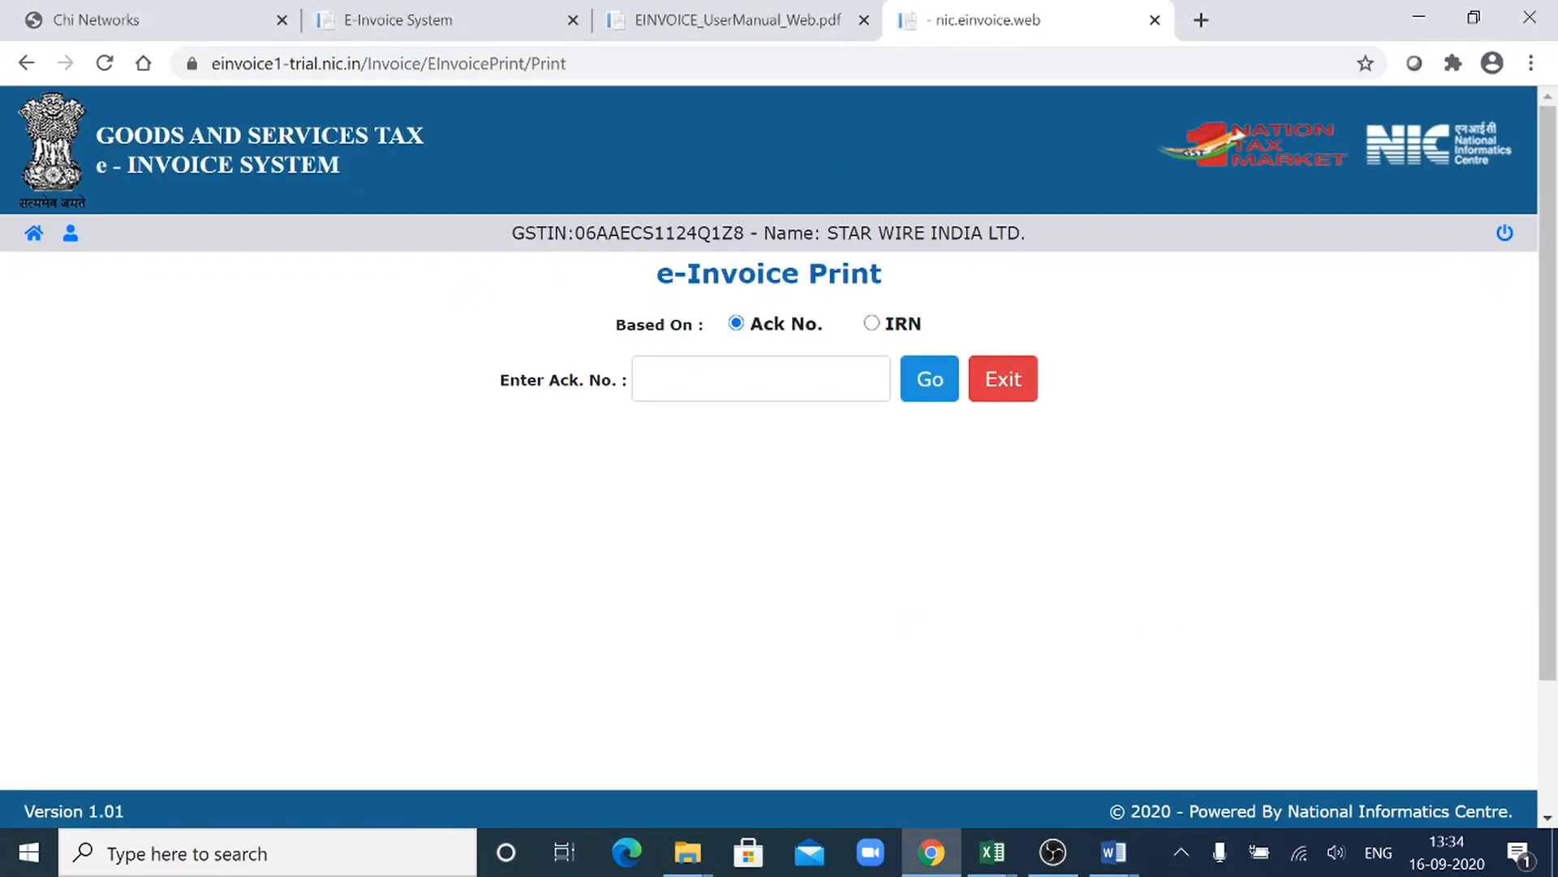
click(679, 378)
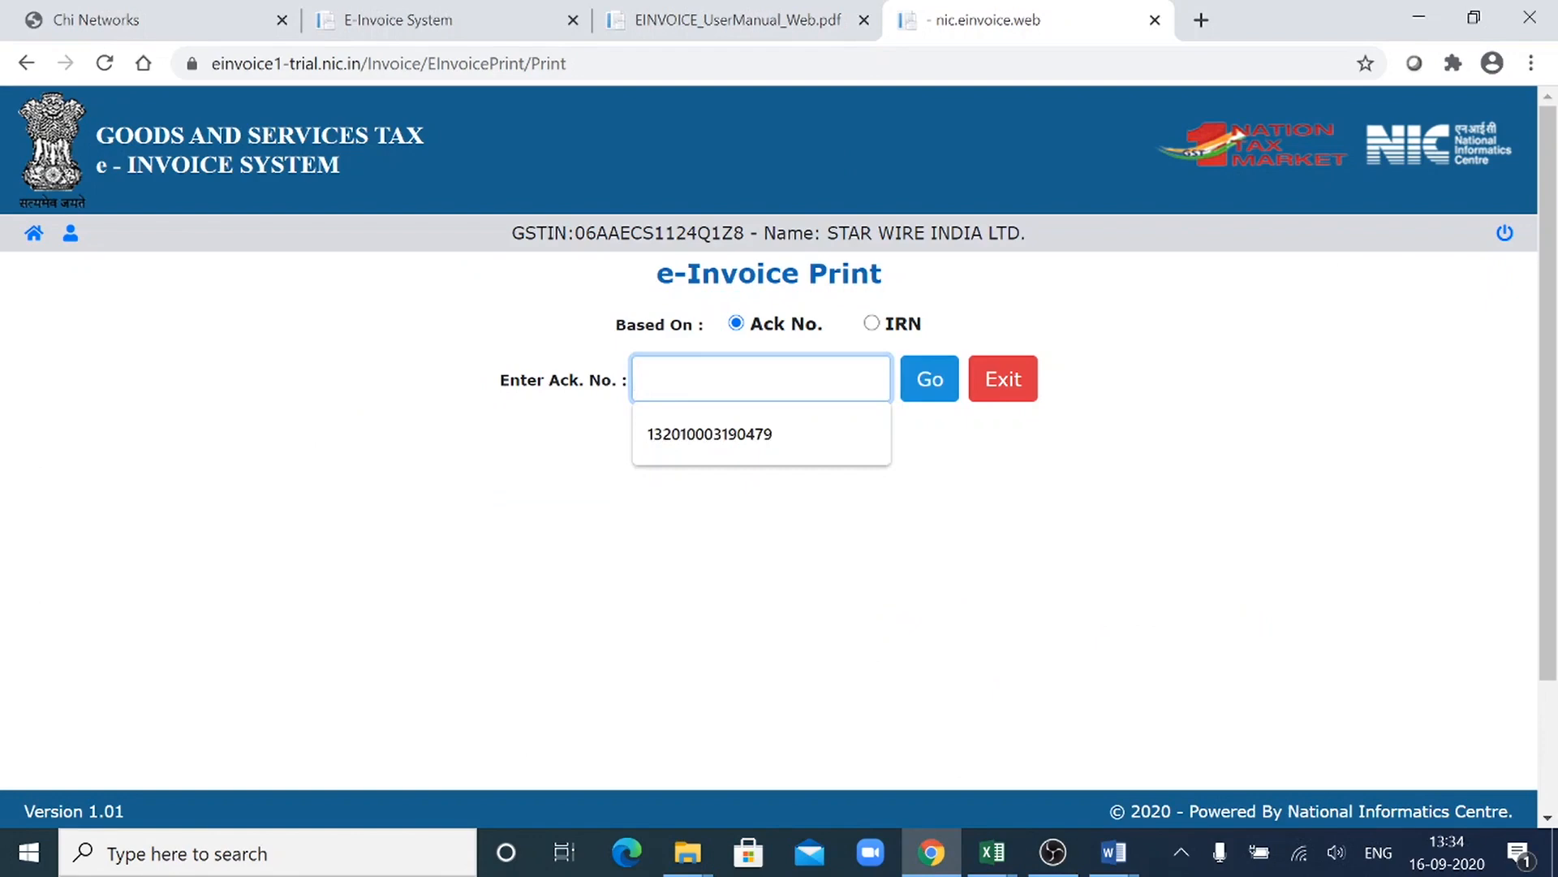
key(ctrl+v)
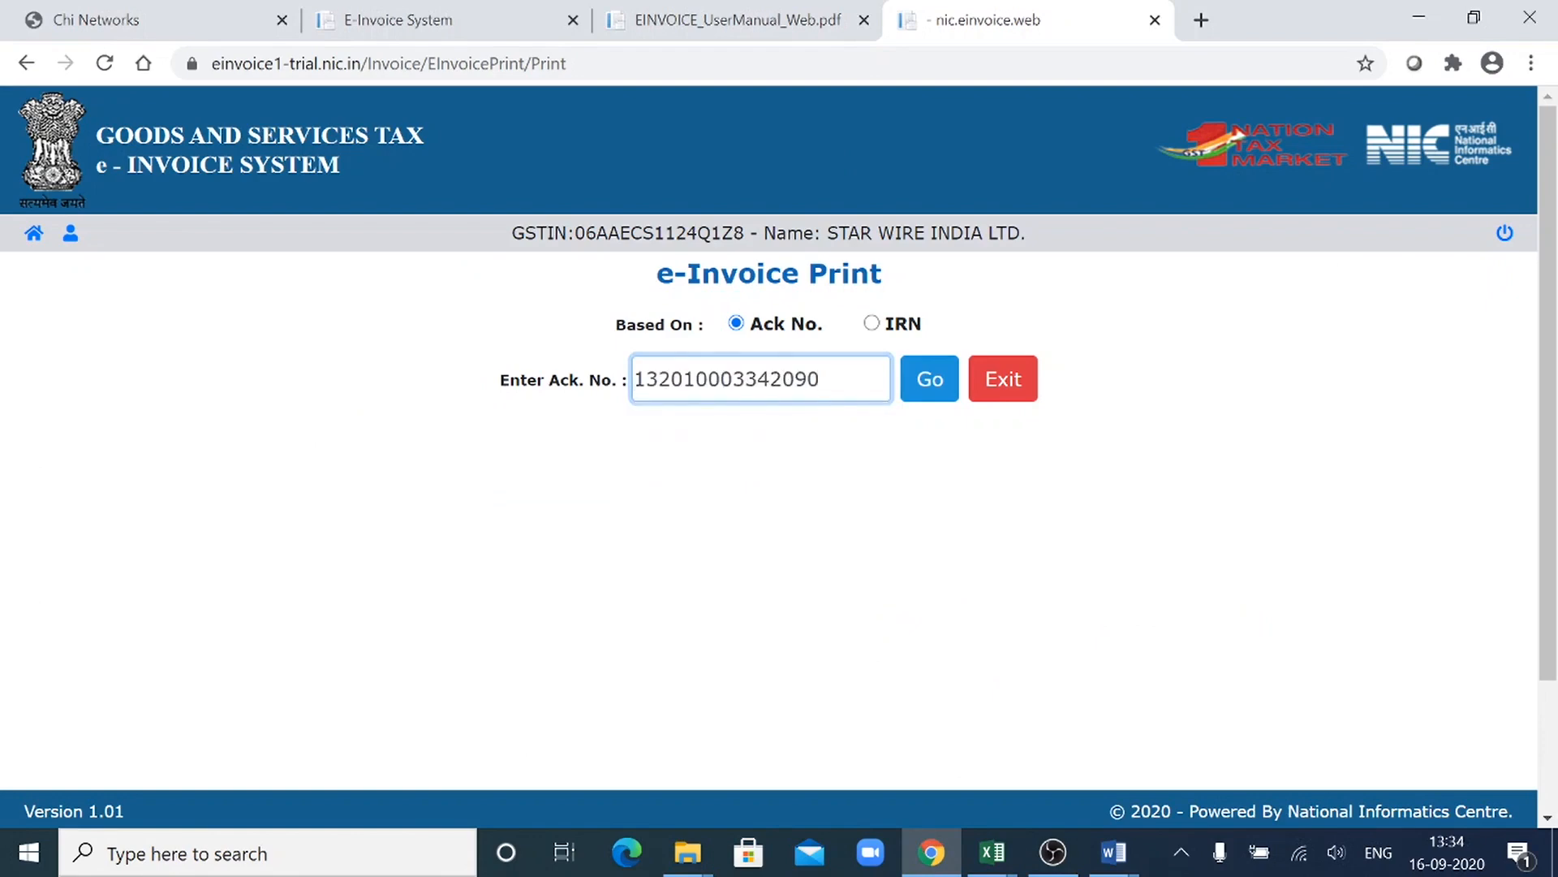
click(933, 388)
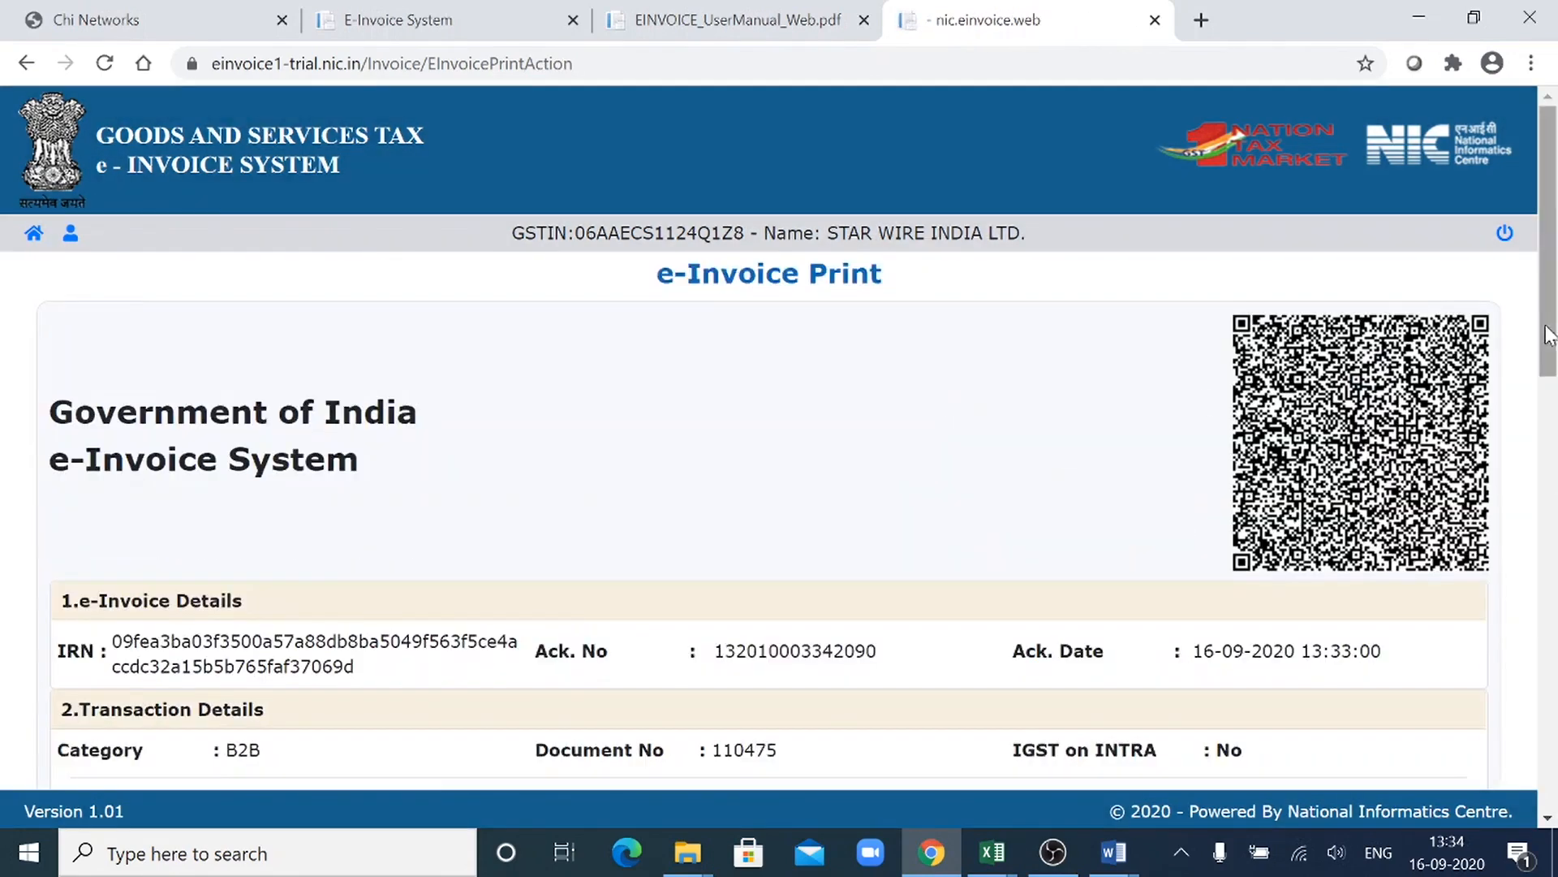
- Review the e-Invoice Print page through its party details, goods details and the print and signed JSON options, and exit to the main menu
drag(1548, 326, 1546, 597)
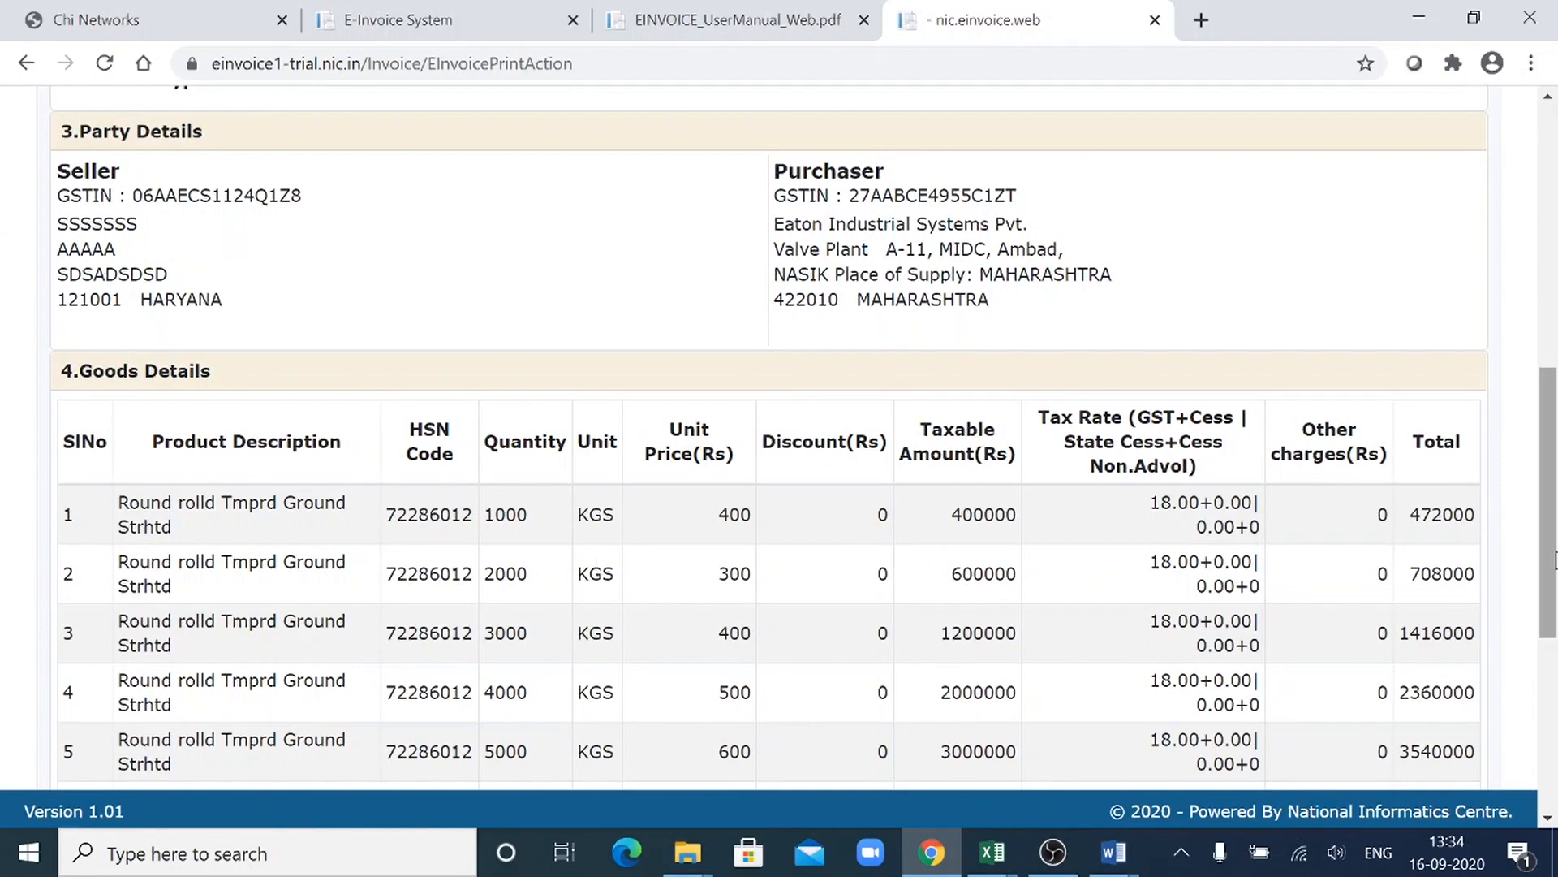
scroll(1550, 568, down, 1)
scroll(780, 438, down, 2)
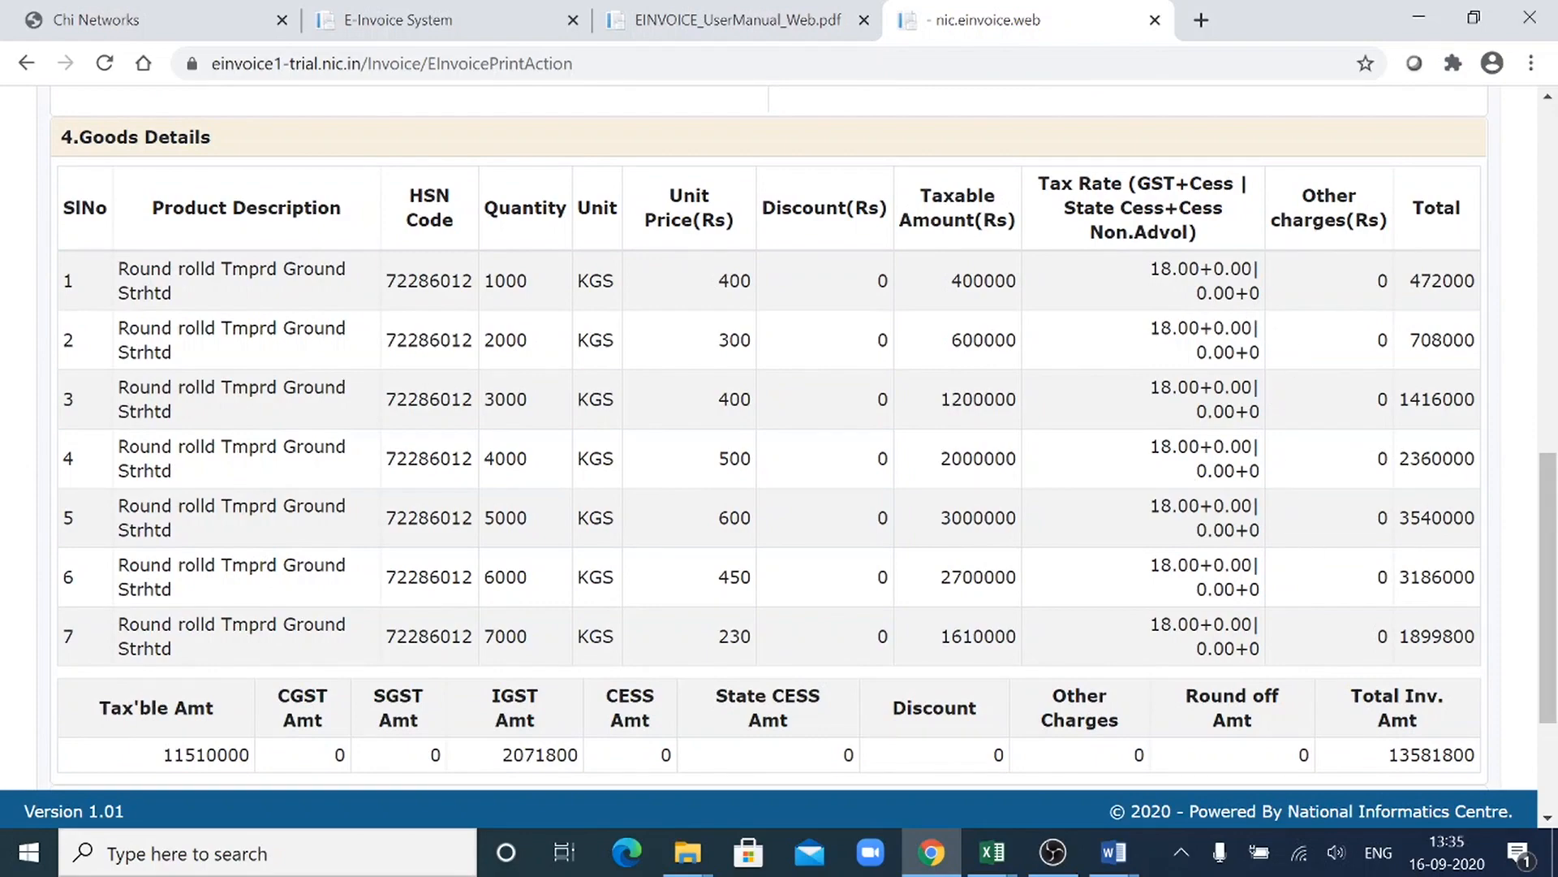
scroll(1383, 653, down, 1)
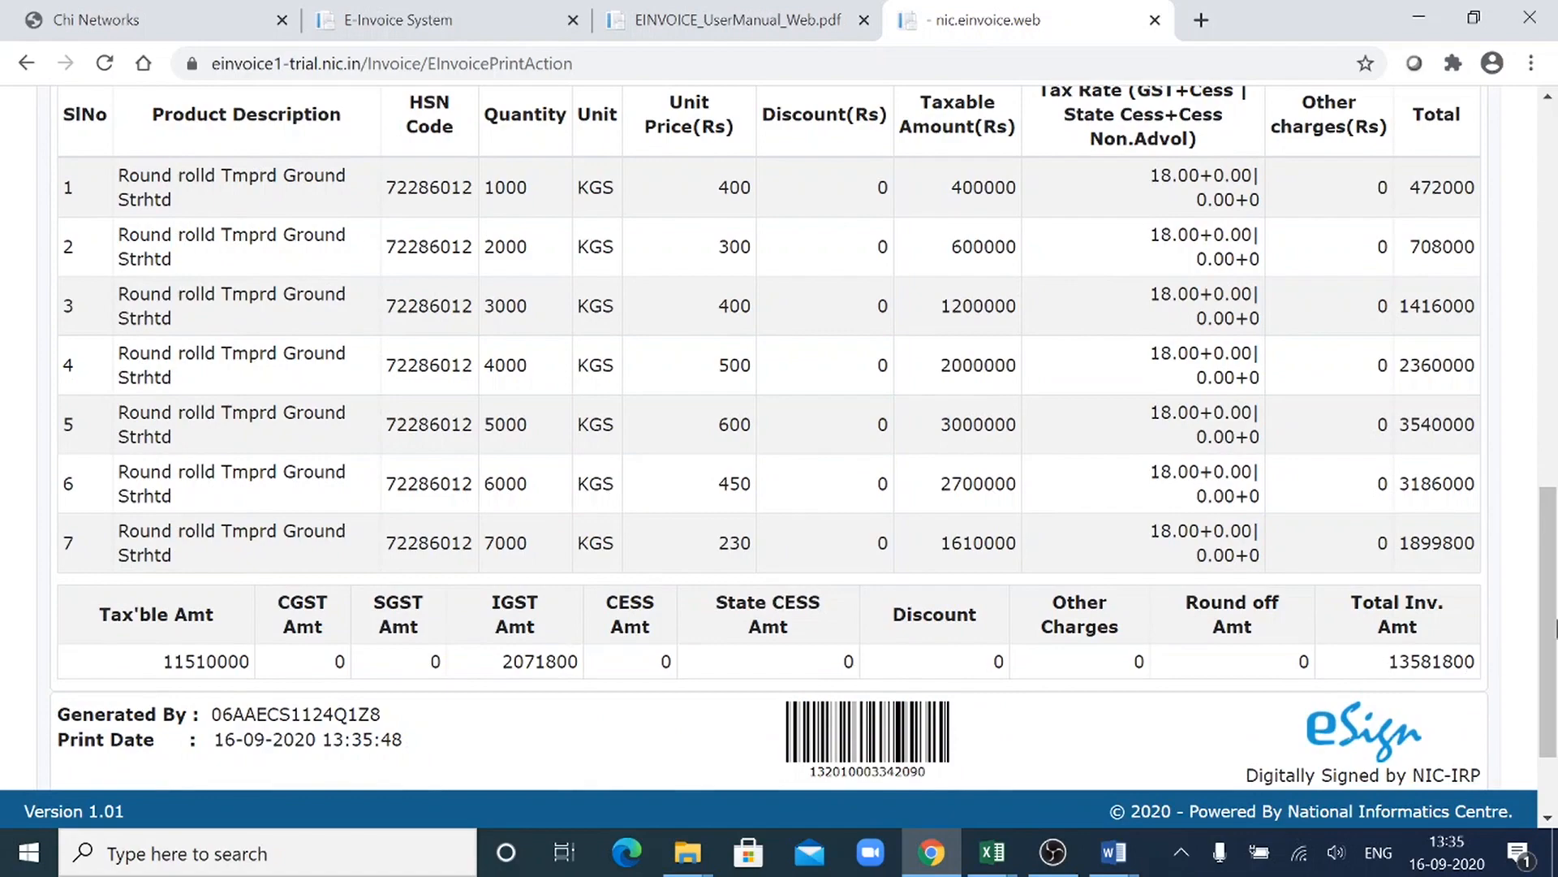
drag(1557, 628, 1556, 681)
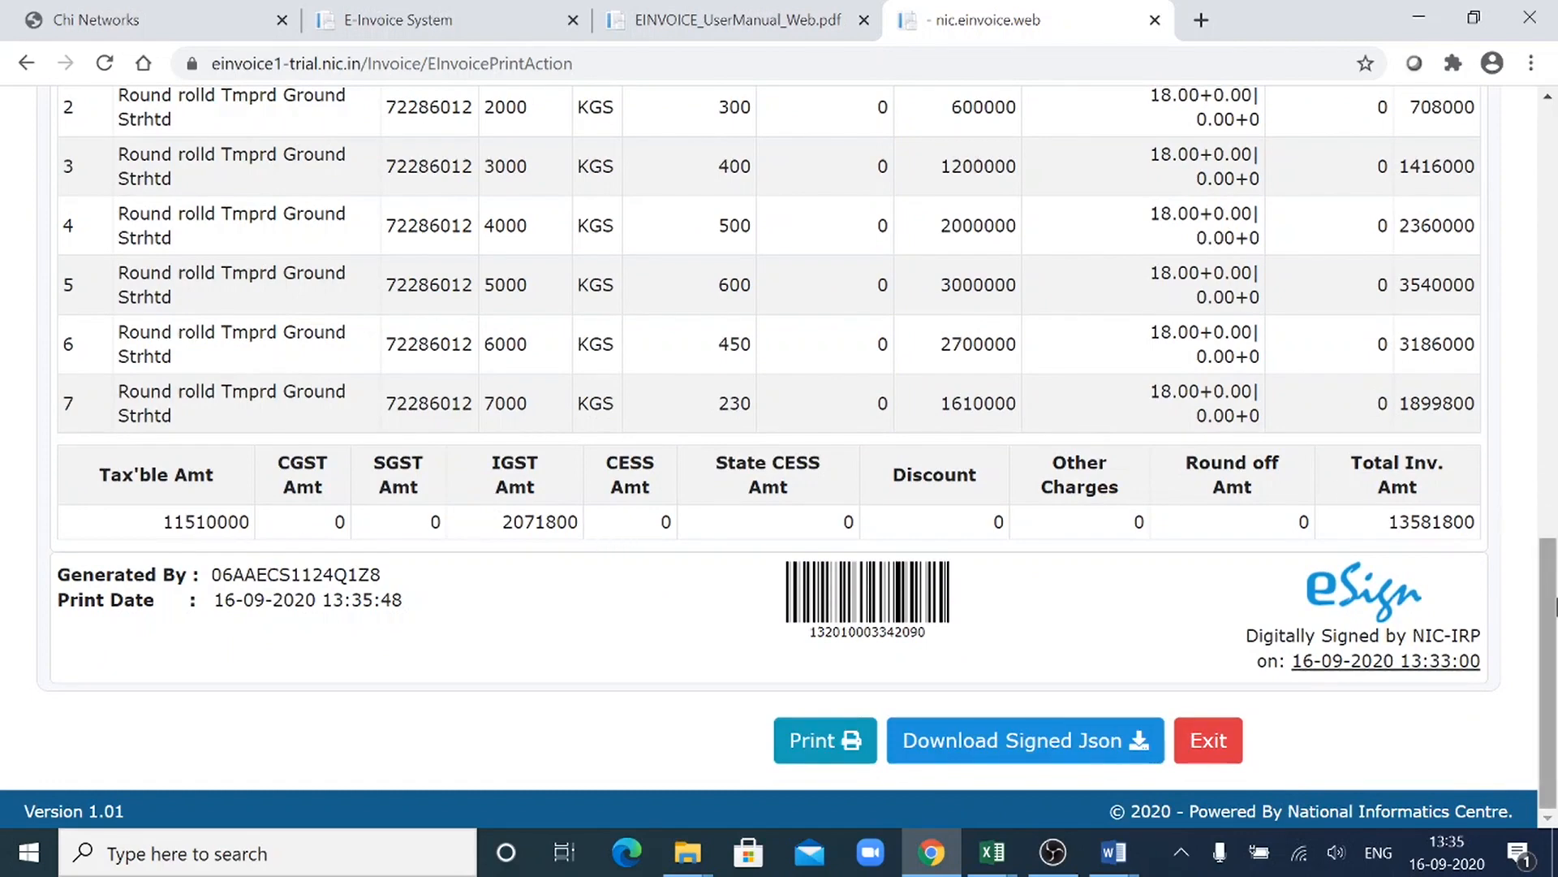
drag(1557, 738, 1556, 646)
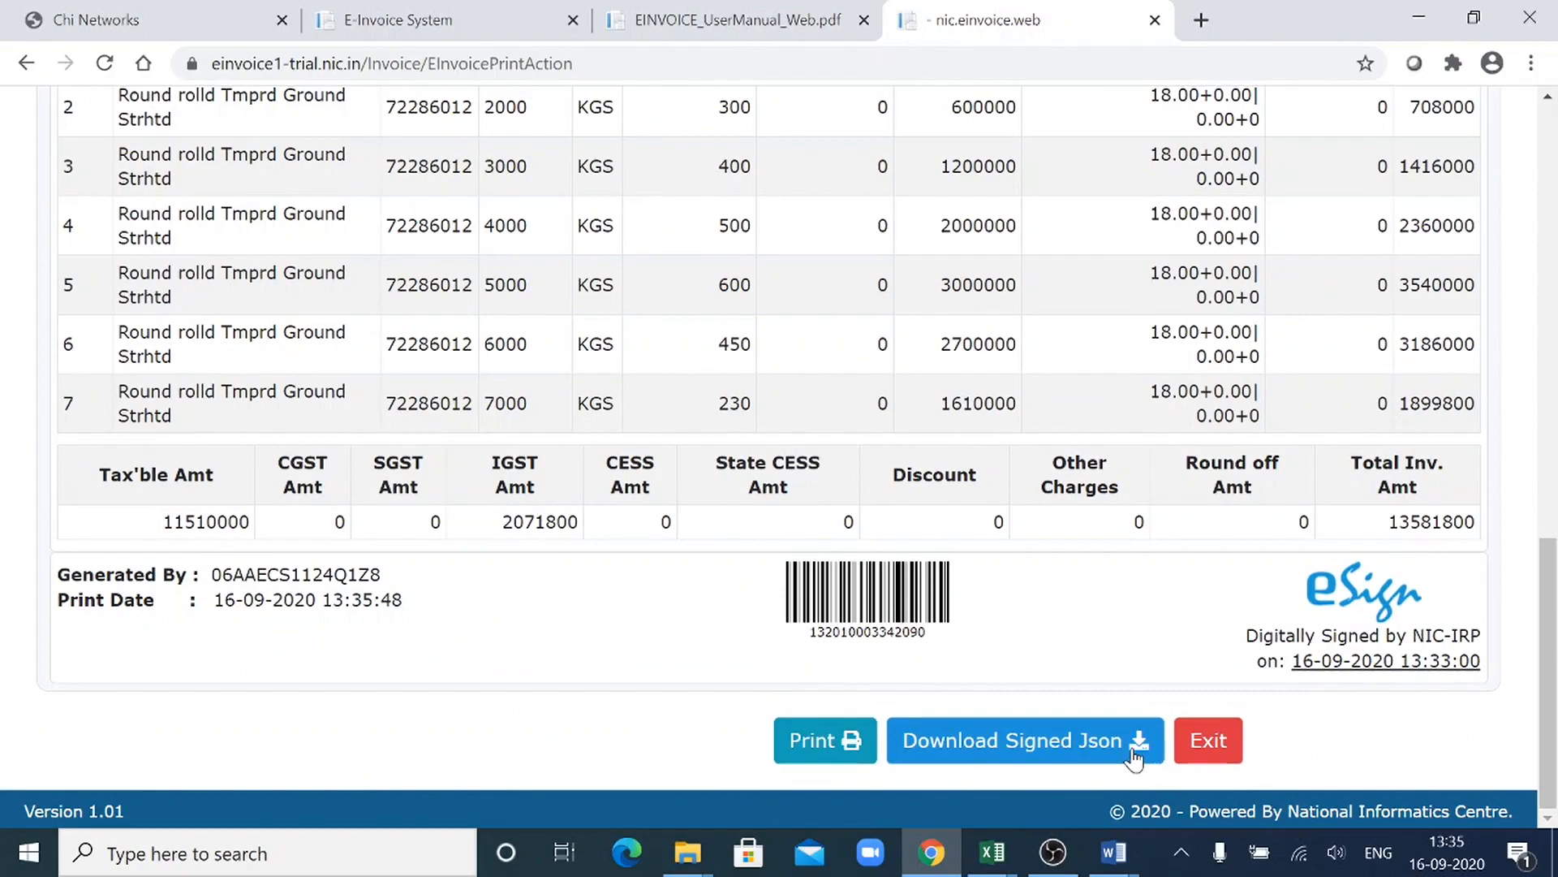
drag(1549, 674, 1550, 531)
click(1228, 747)
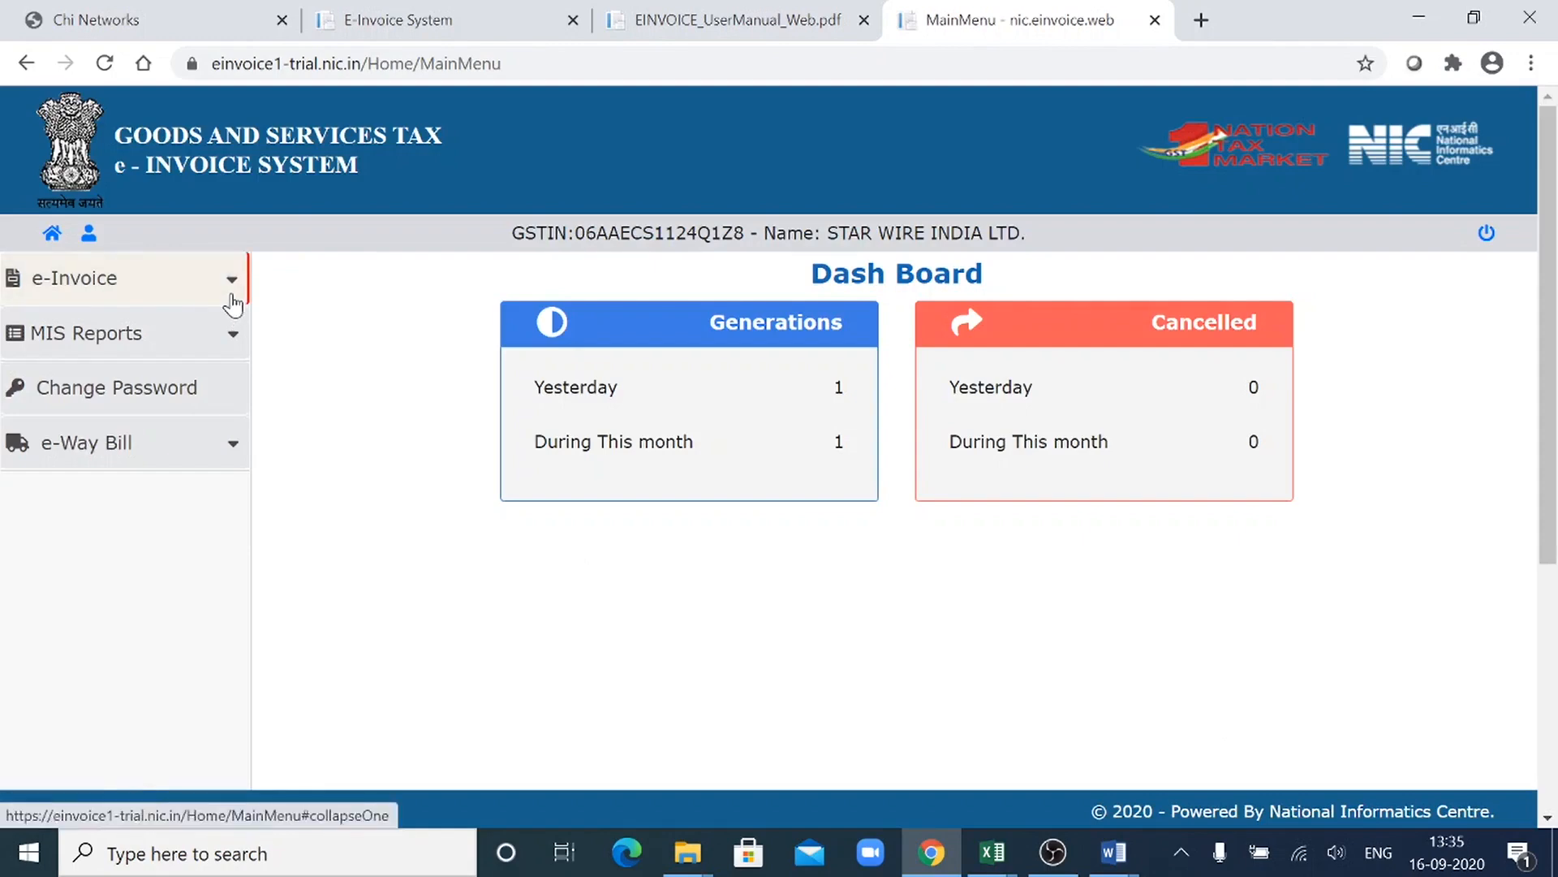
- Switch to the Overview document in Word, read the process outline down to the cancellation note, and minimize it
key(alt+Tab)
key(alt+Tab)
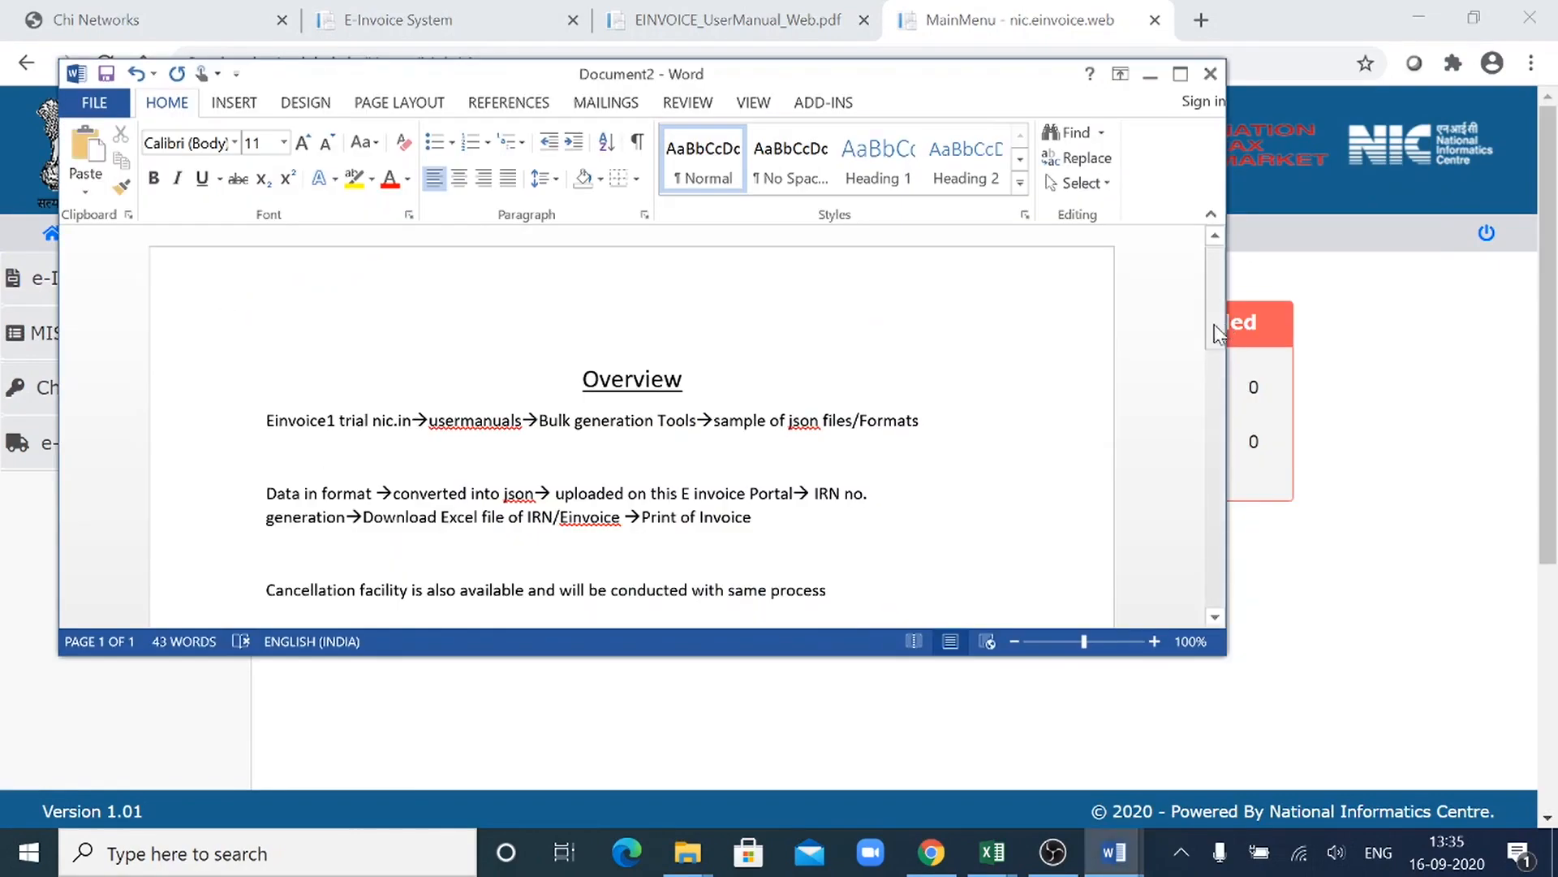
drag(1214, 330, 1227, 357)
scroll(1227, 358, down, 1)
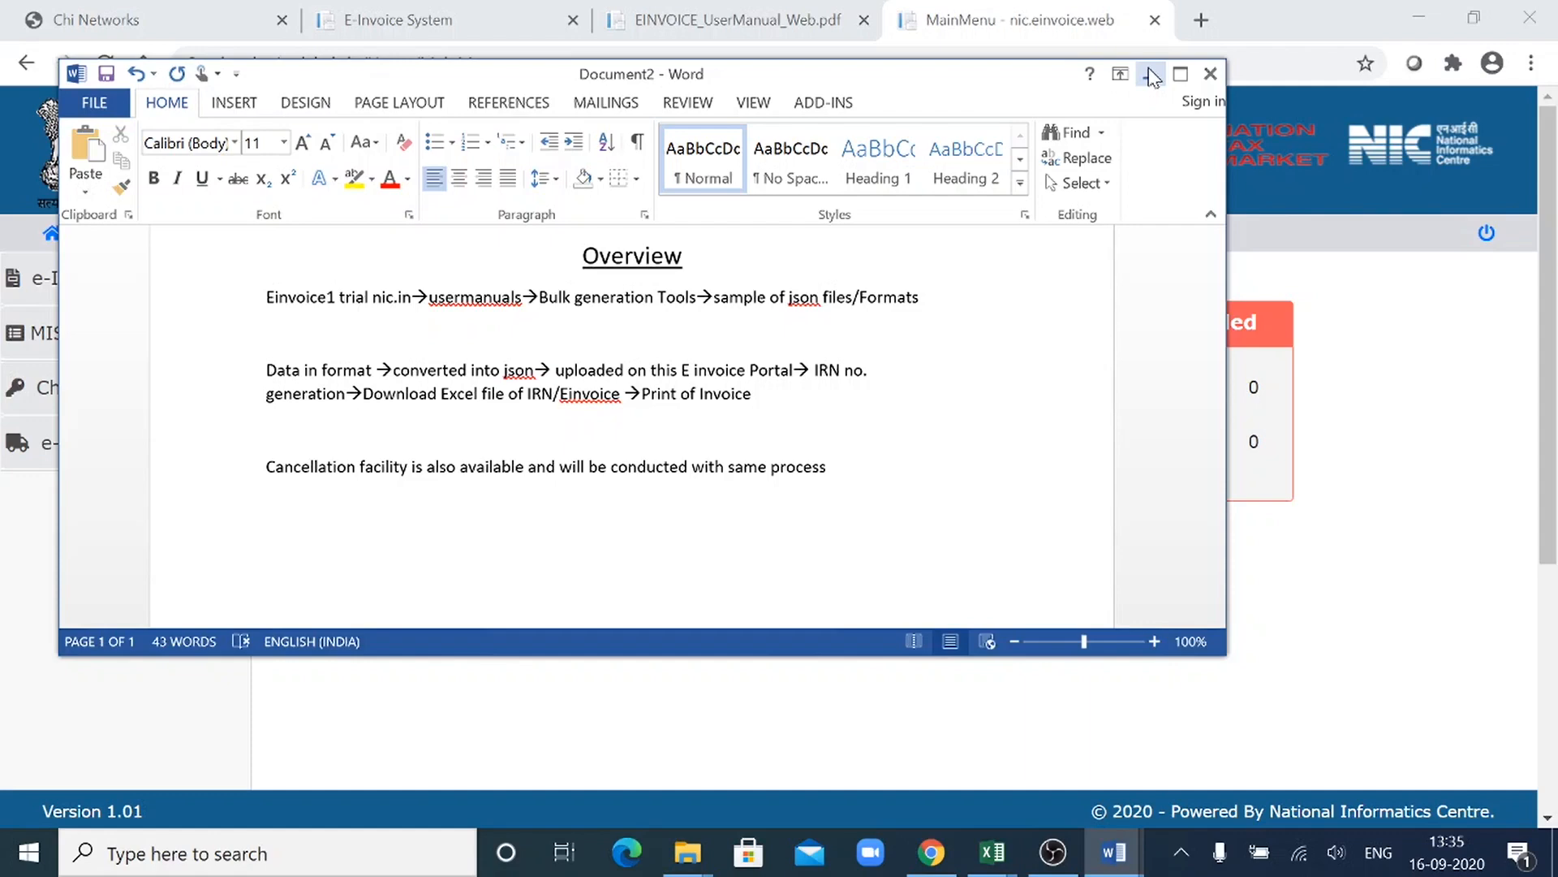
click(1151, 76)
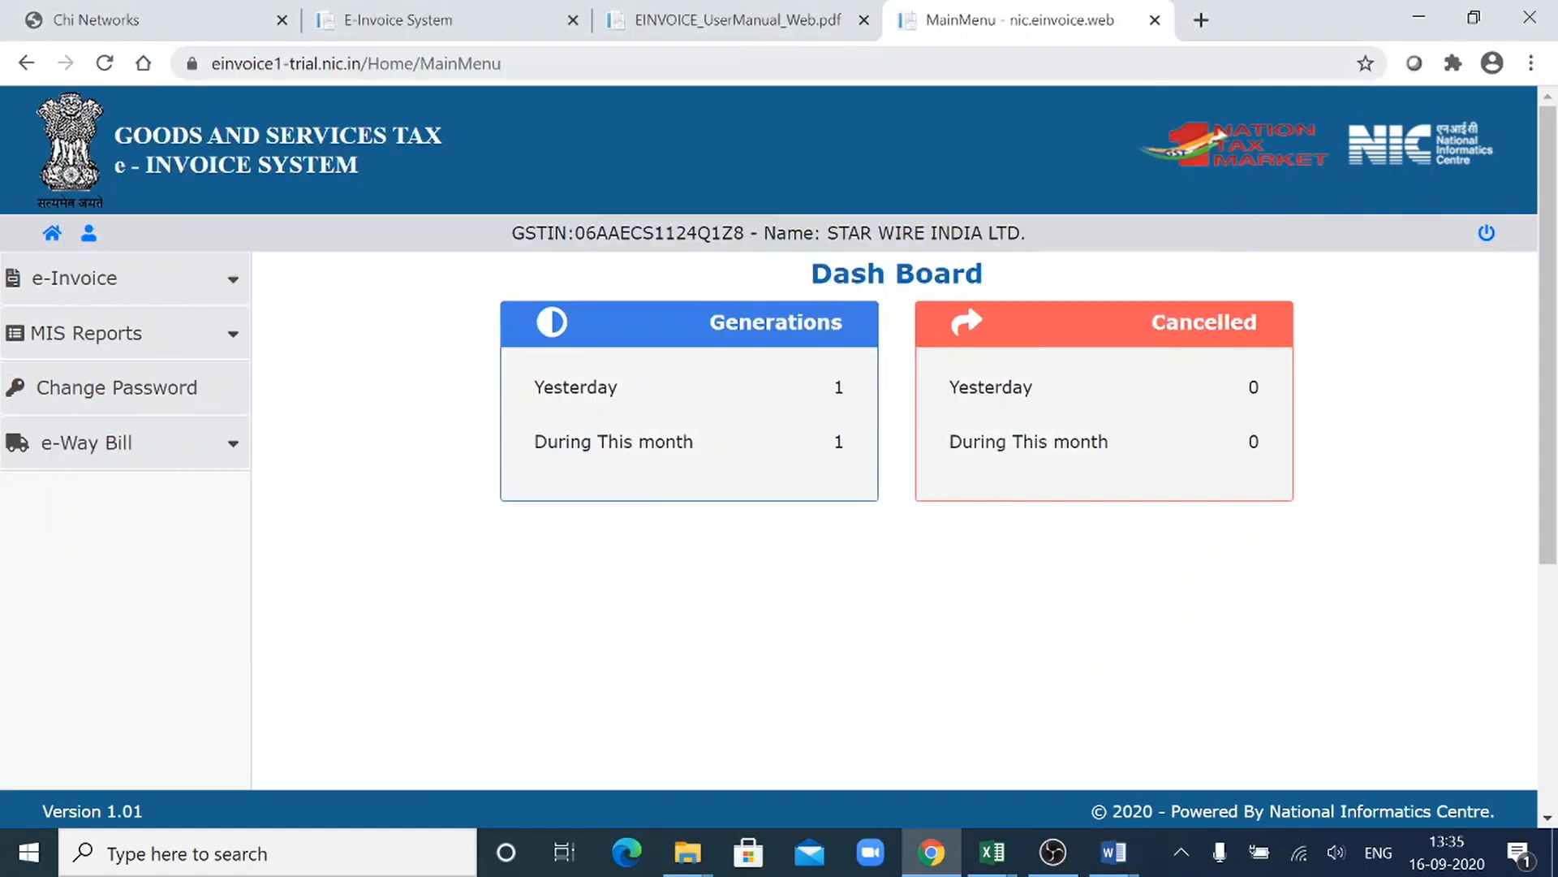
- Open the e-Invoice Cancel page on the portal and base the cancellation on Ack No
click(224, 298)
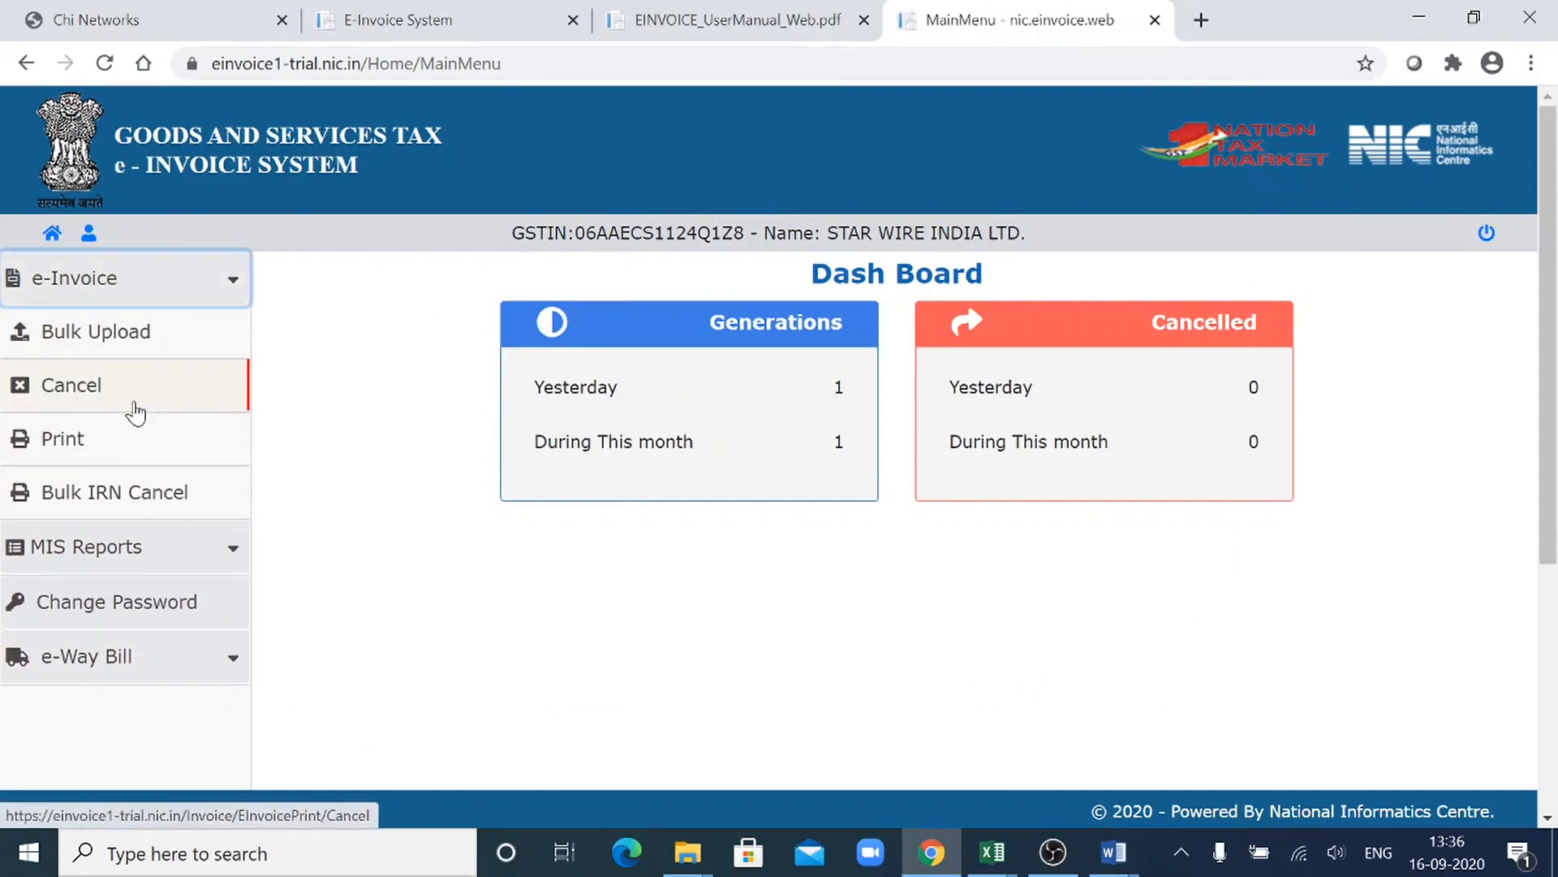
click(134, 412)
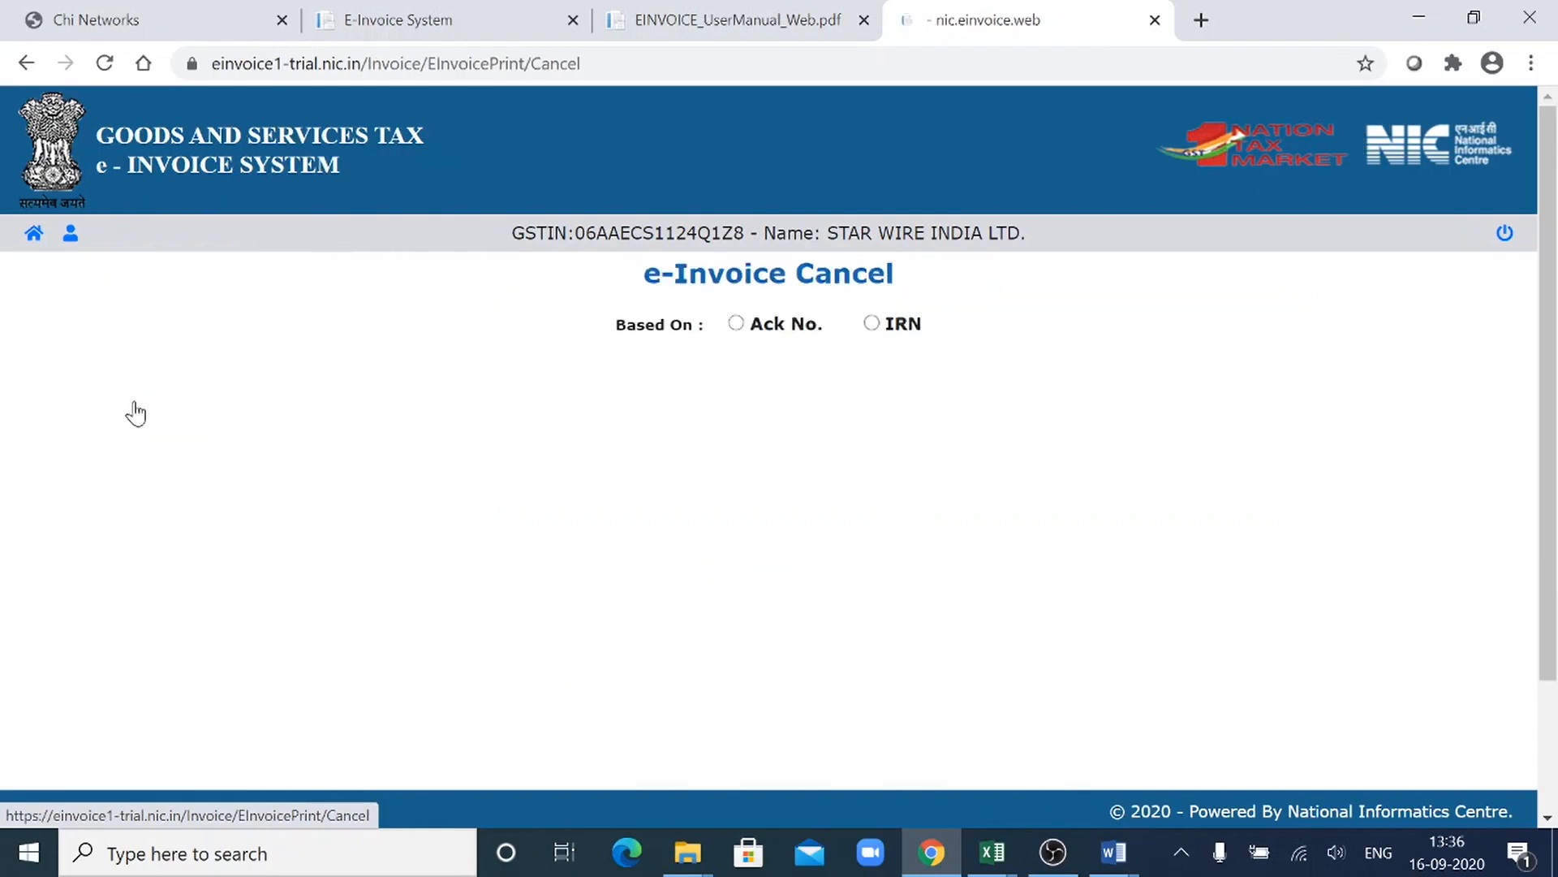
click(738, 329)
click(872, 323)
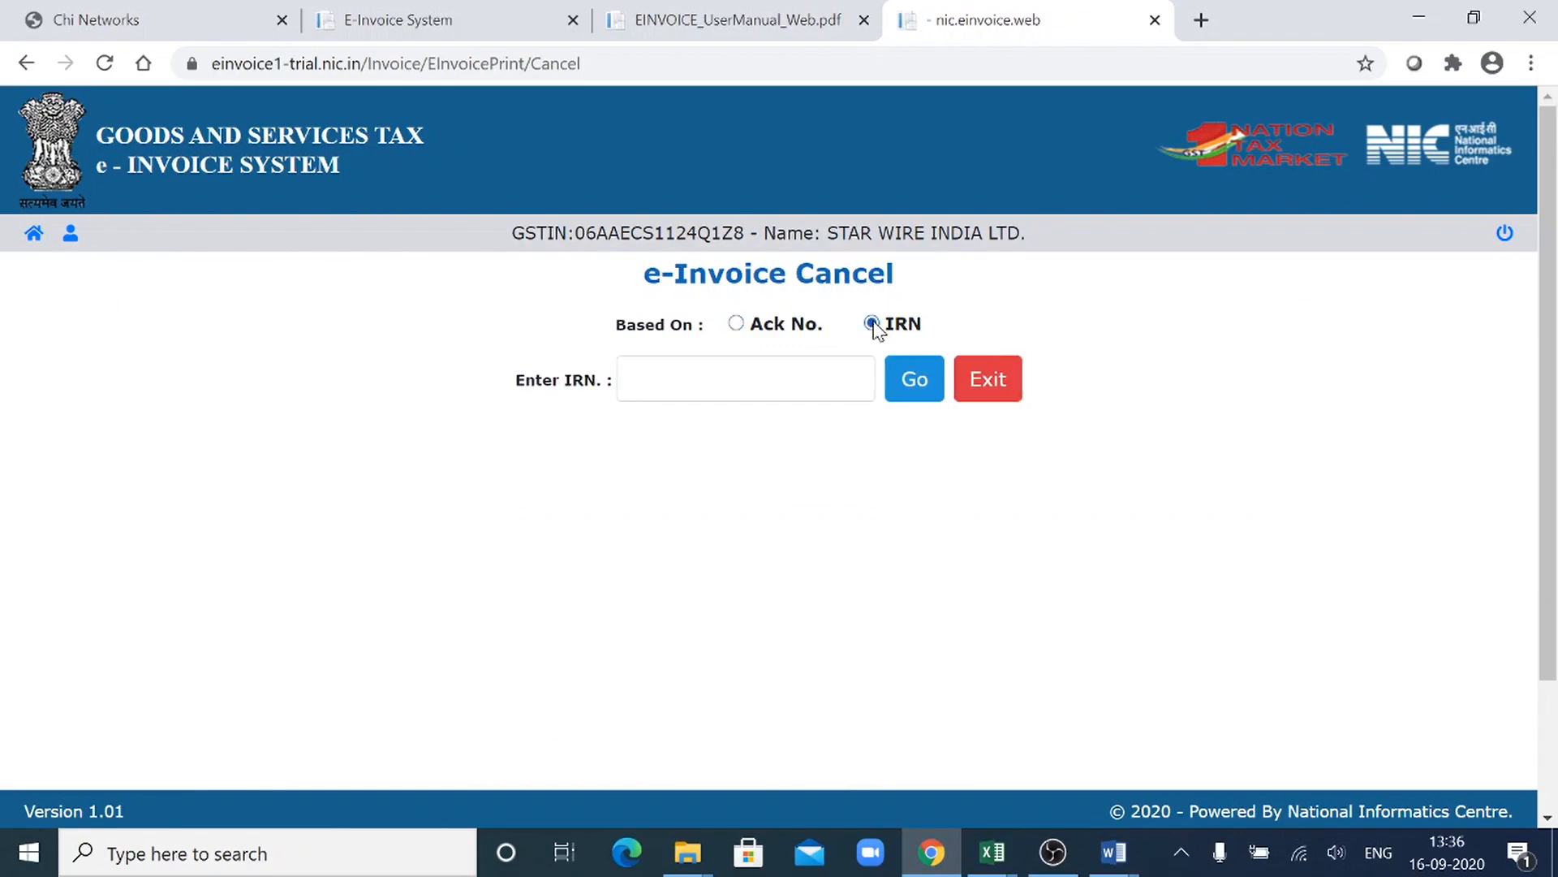
click(736, 323)
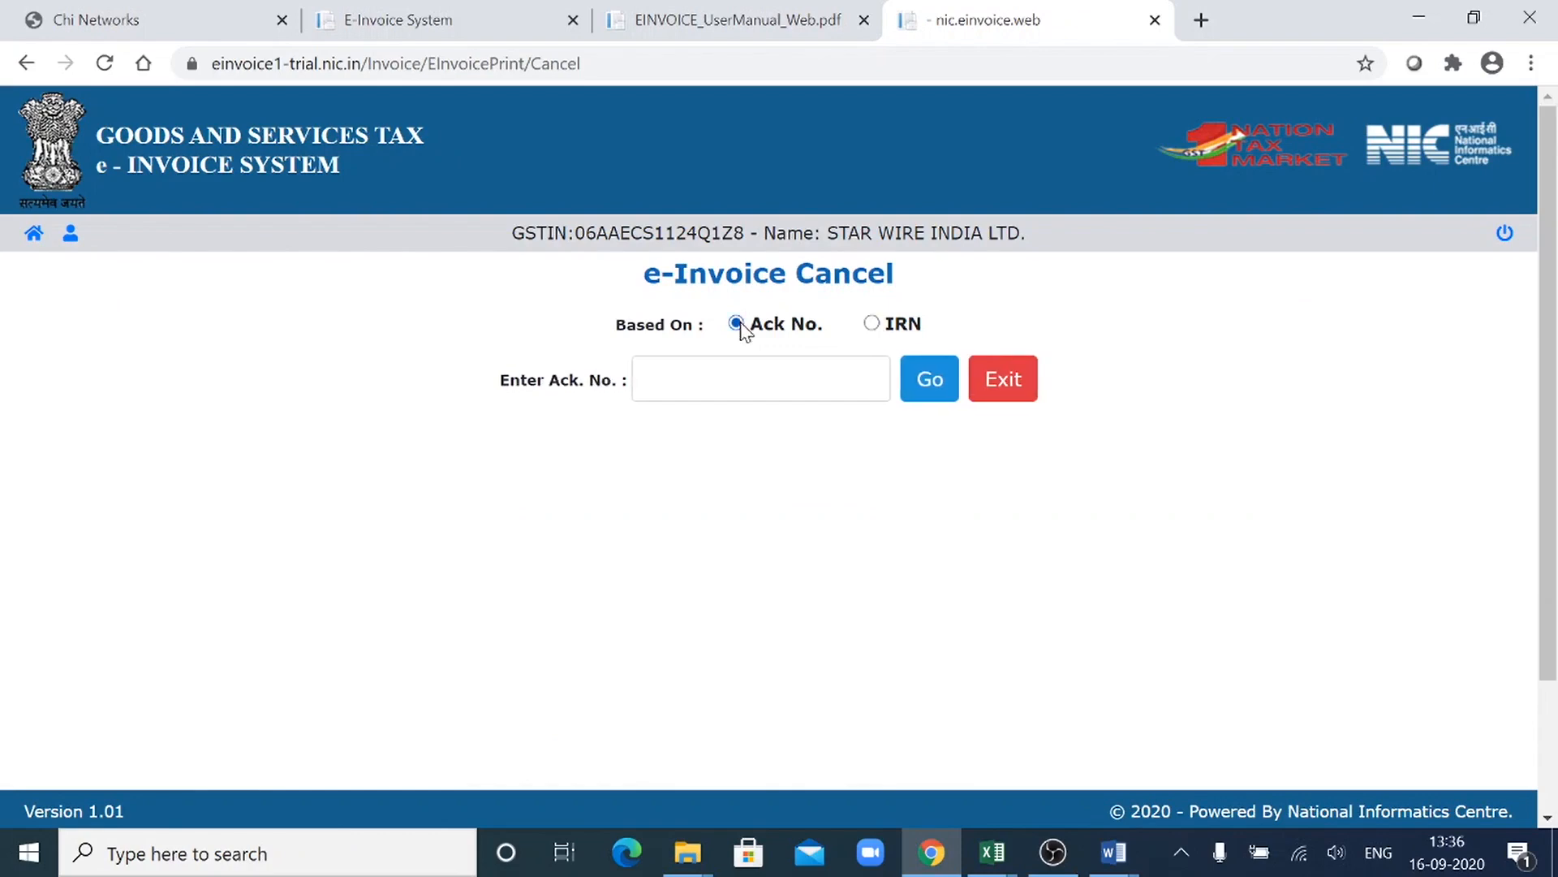
click(873, 326)
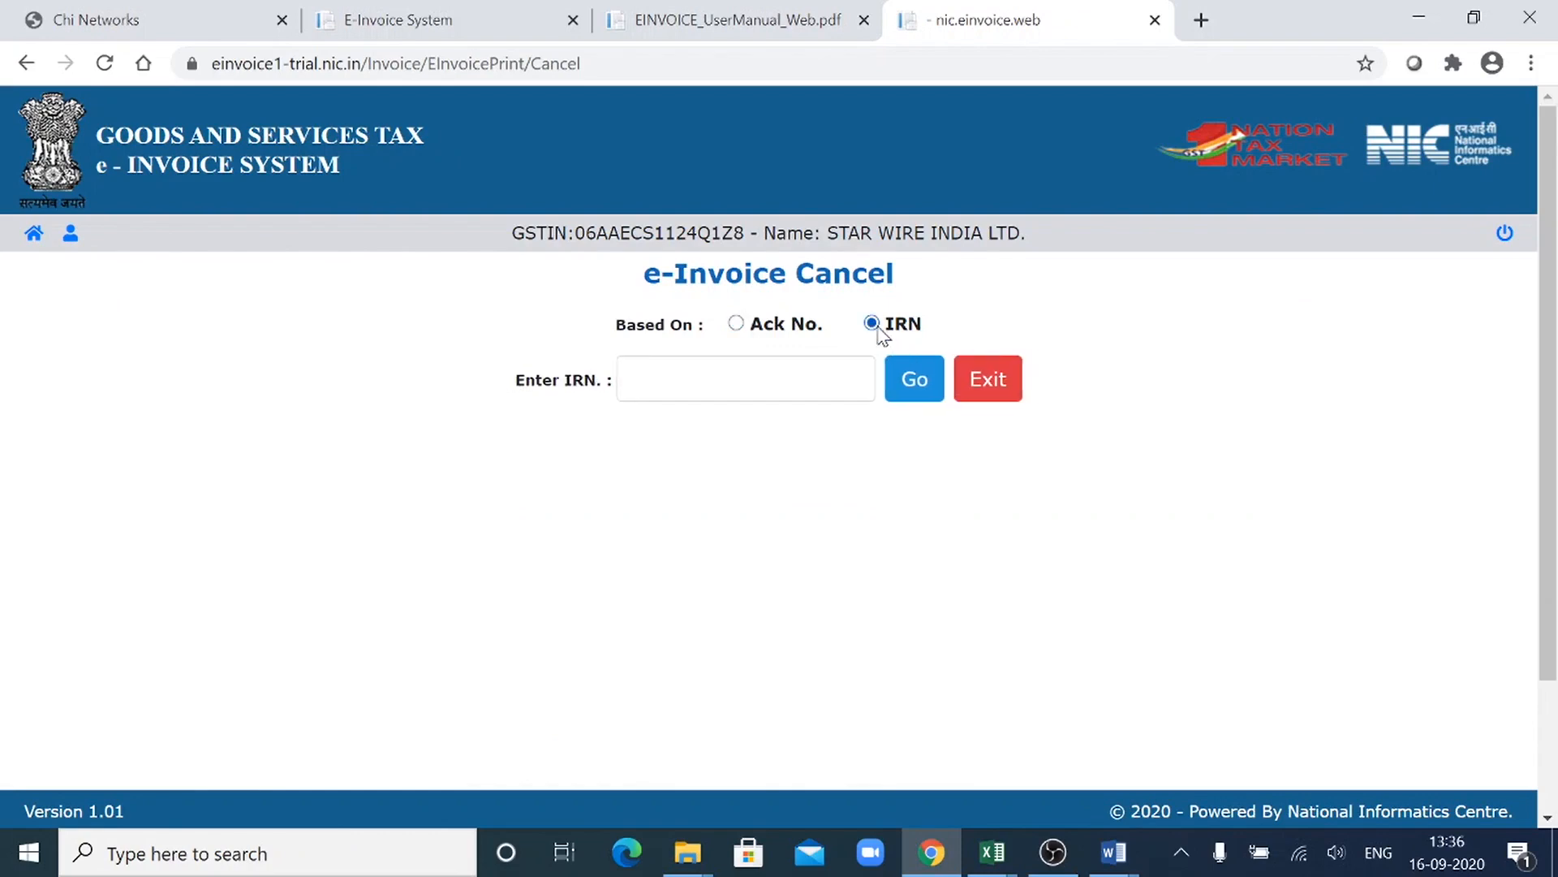
click(736, 323)
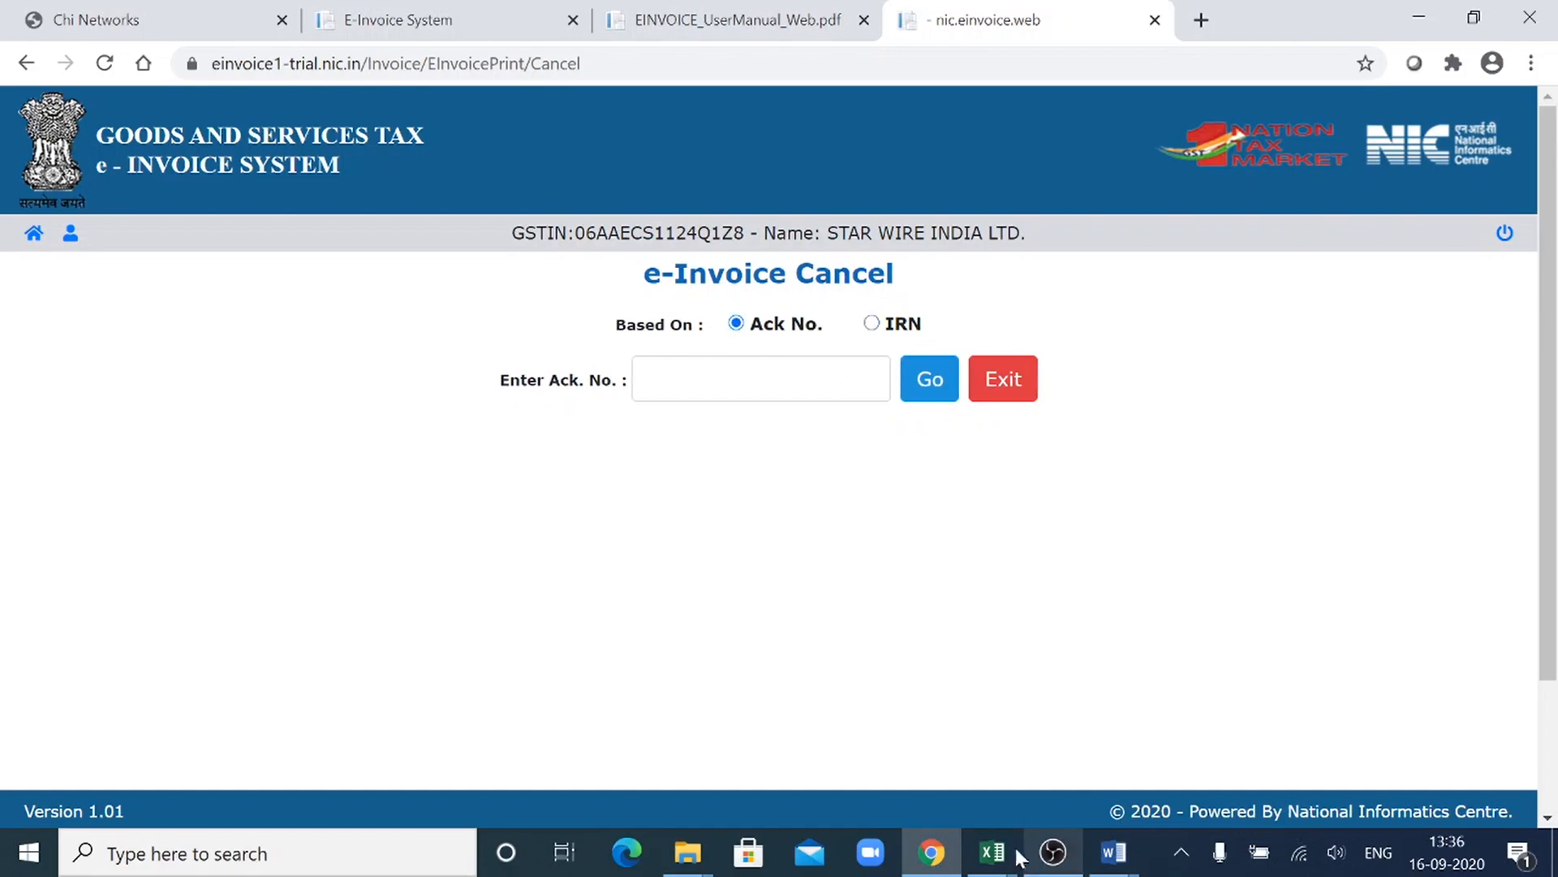
- Check the copied acknowledgement number in the UploadedInvoiceDetails (1) workbook in Excel, paste it into Chrome's e-Invoice Cancel page, and display the invoice's cancellation form
mouse_move(997, 860)
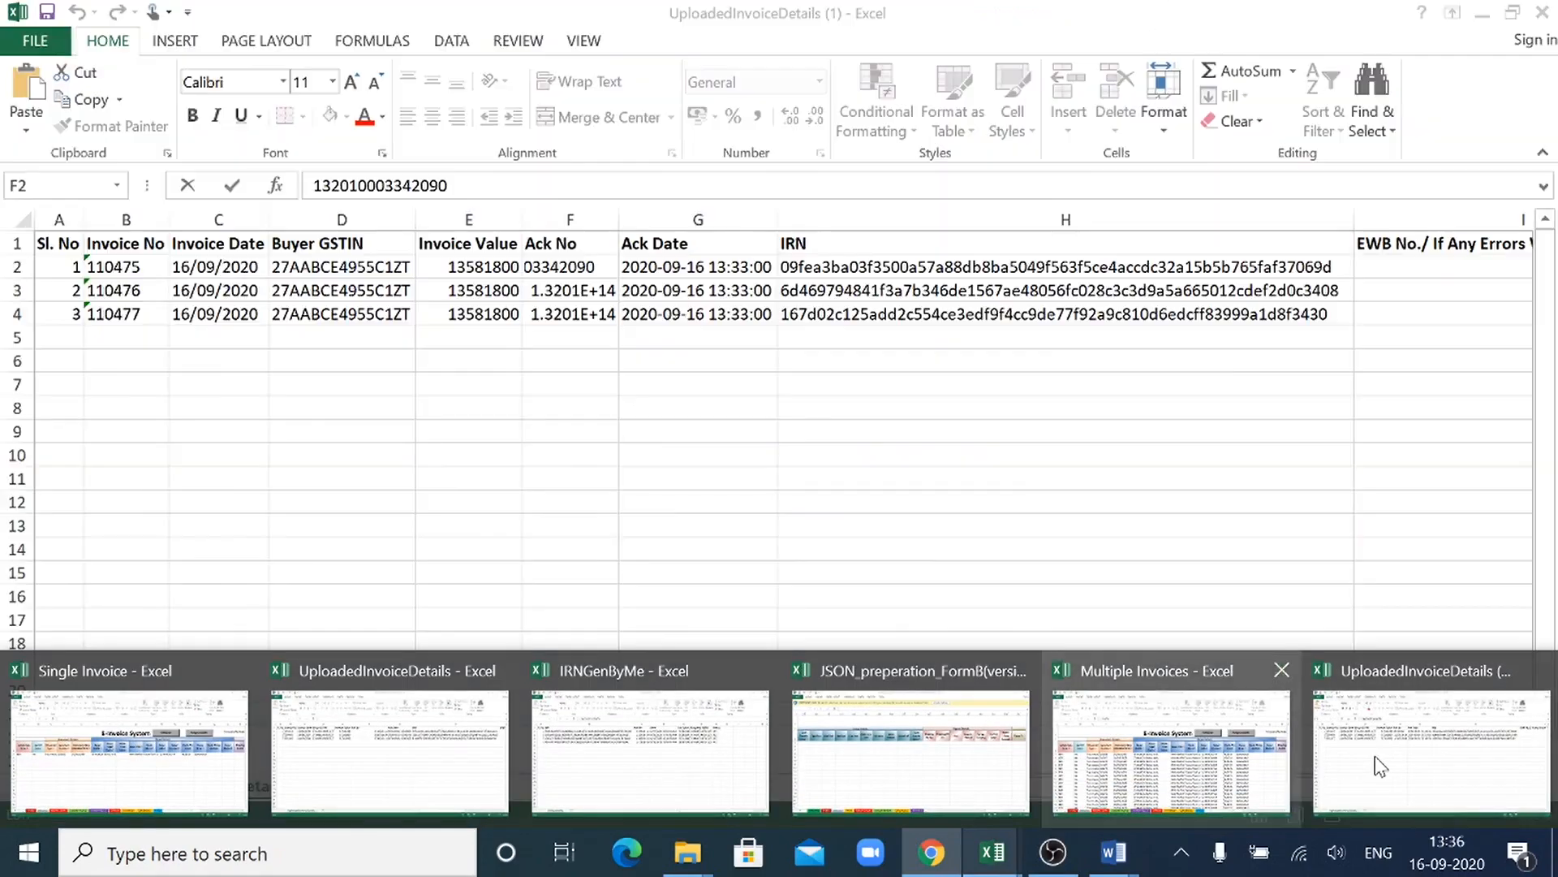
click(1379, 759)
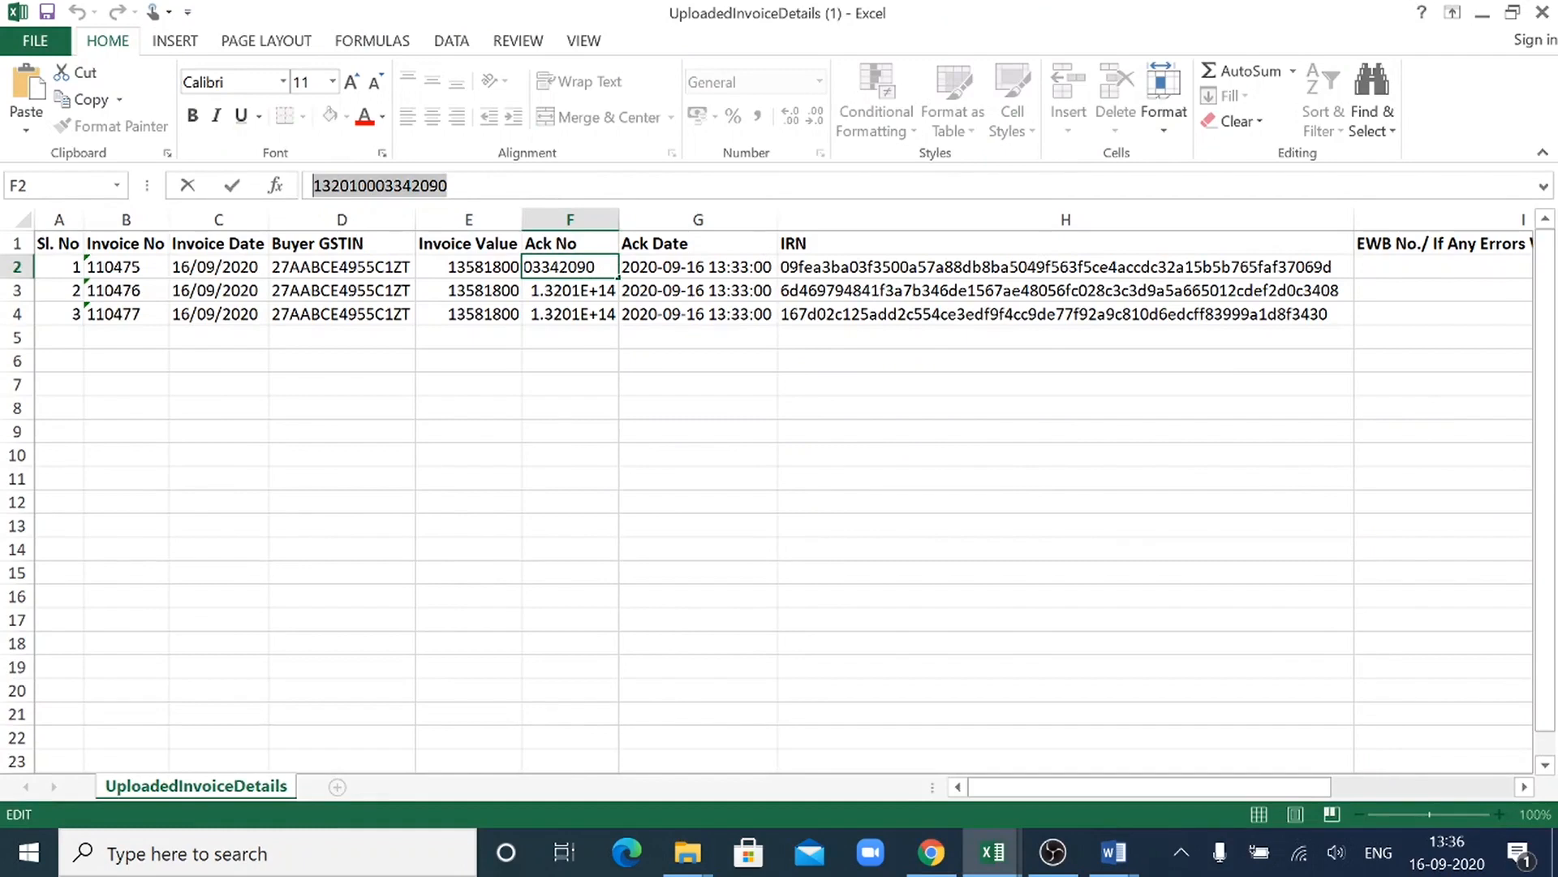
key(alt+Tab)
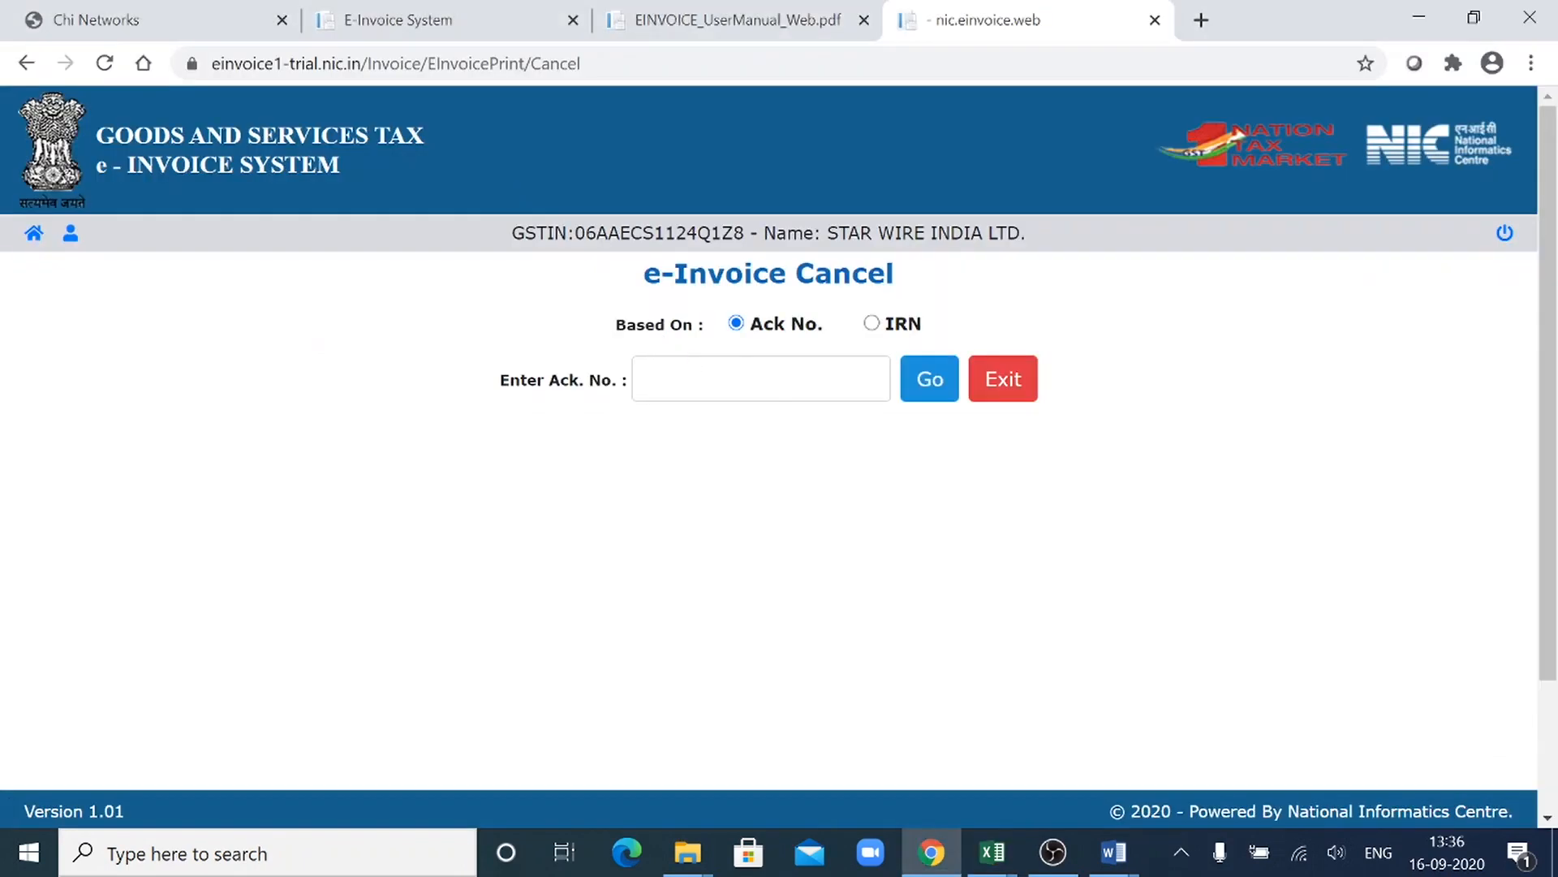
click(695, 379)
key(ctrl+v)
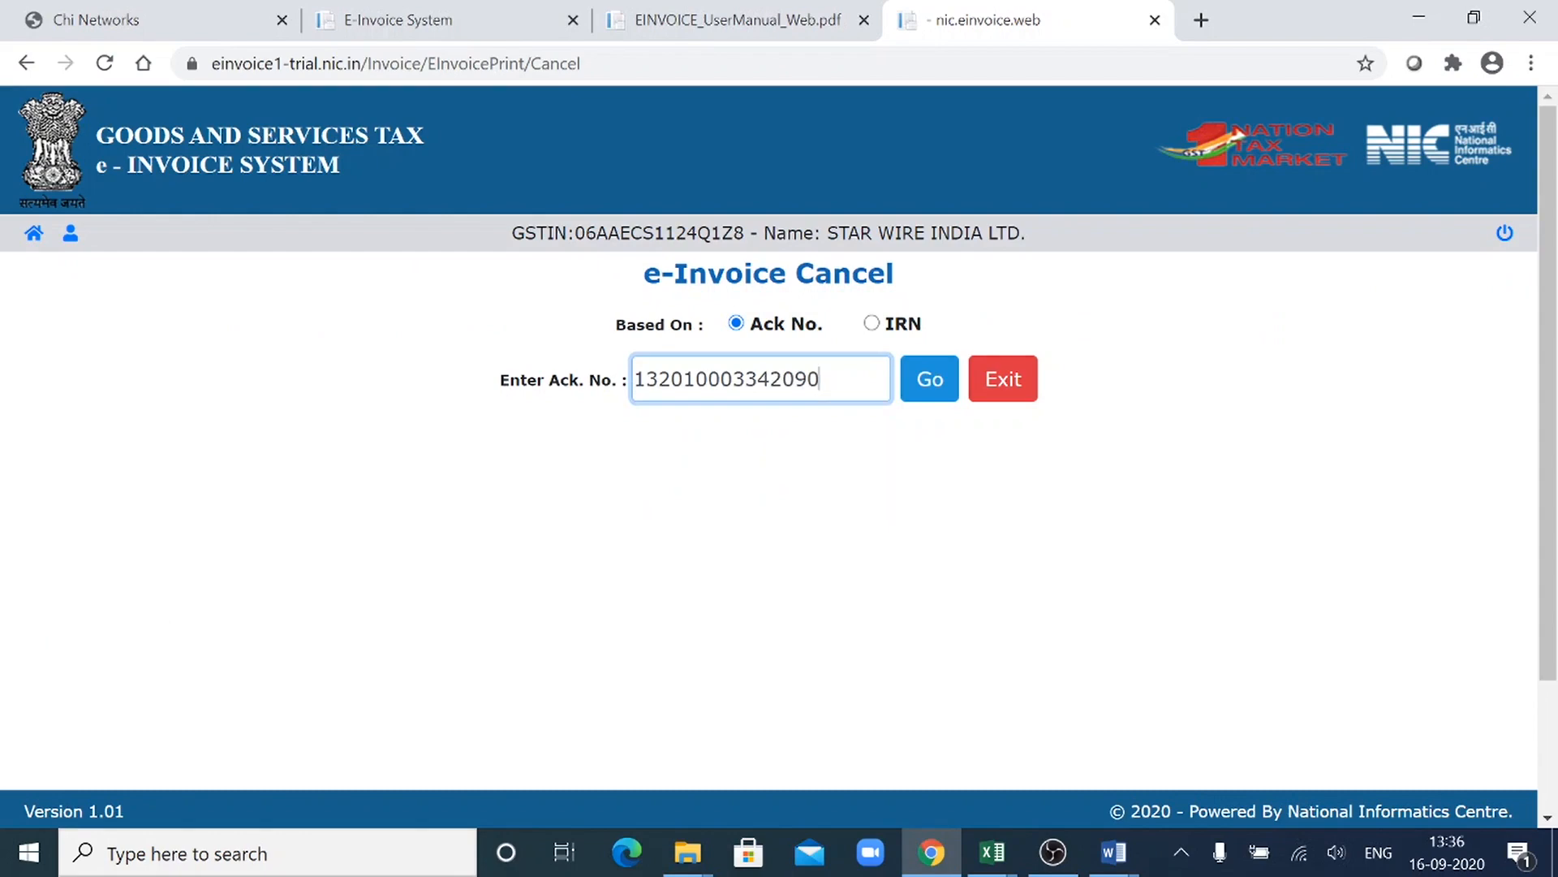
click(918, 398)
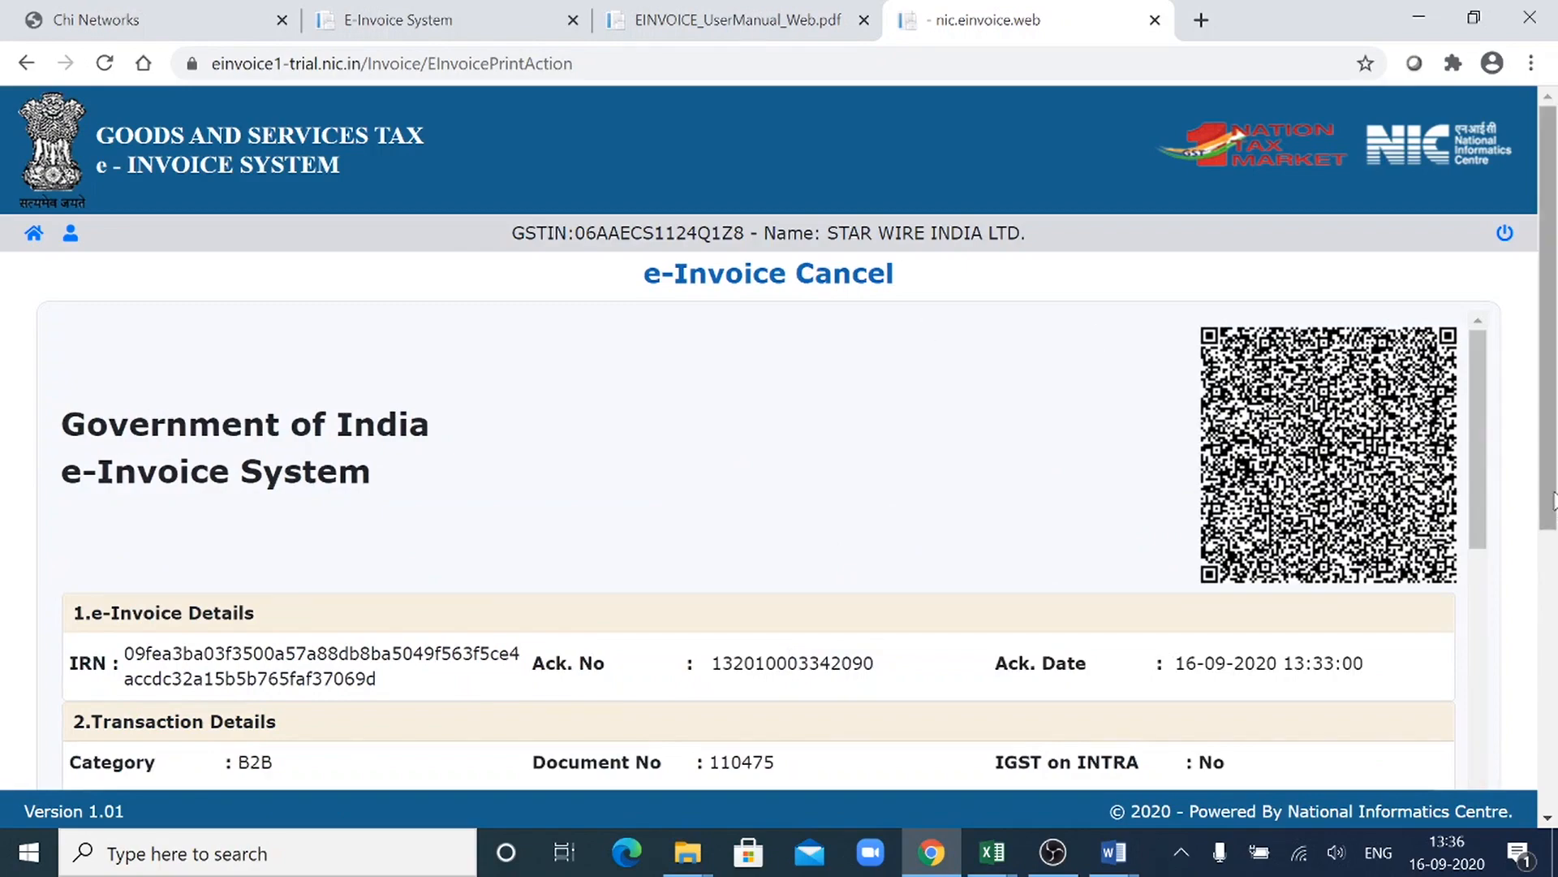
drag(1553, 499, 1553, 828)
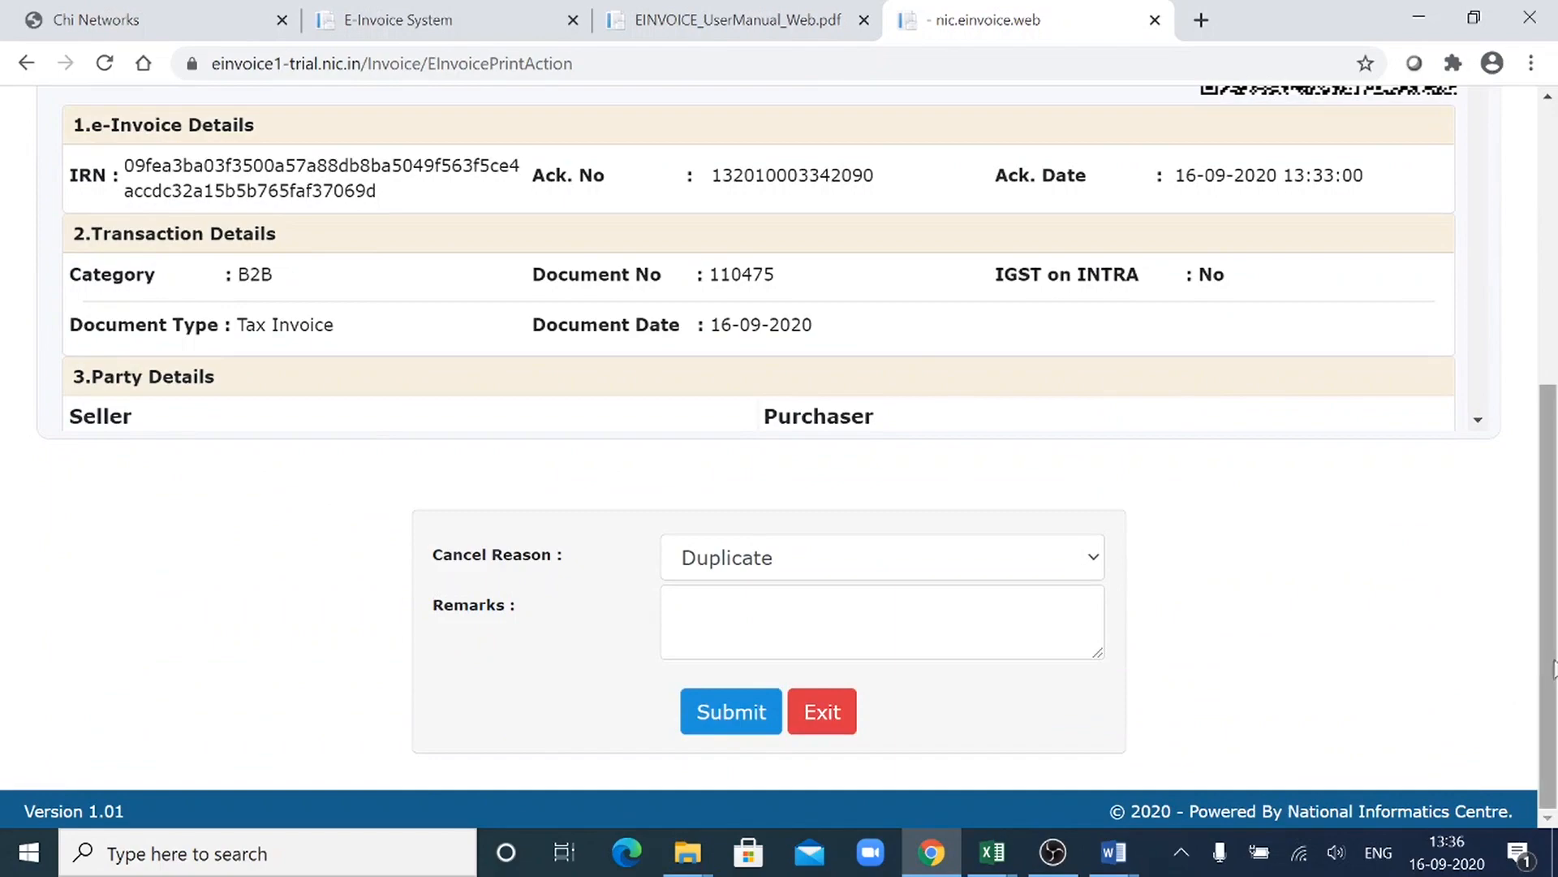
drag(1554, 671, 1555, 718)
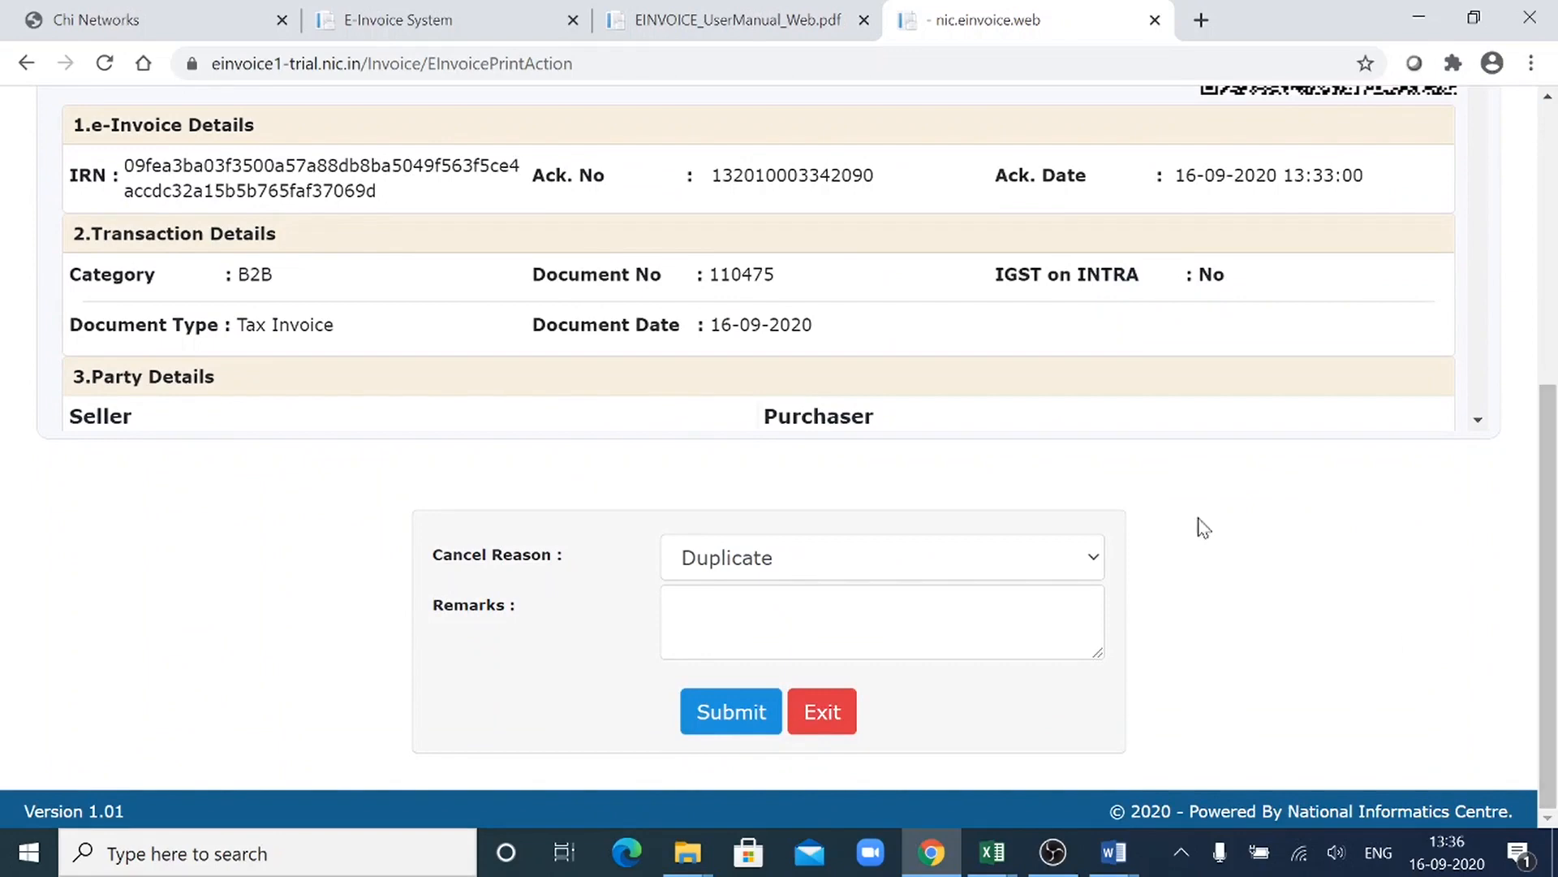
- Examine the last pages of the web user manual and the bulk generation tool manual for the rules on invoice cancellation
click(519, 10)
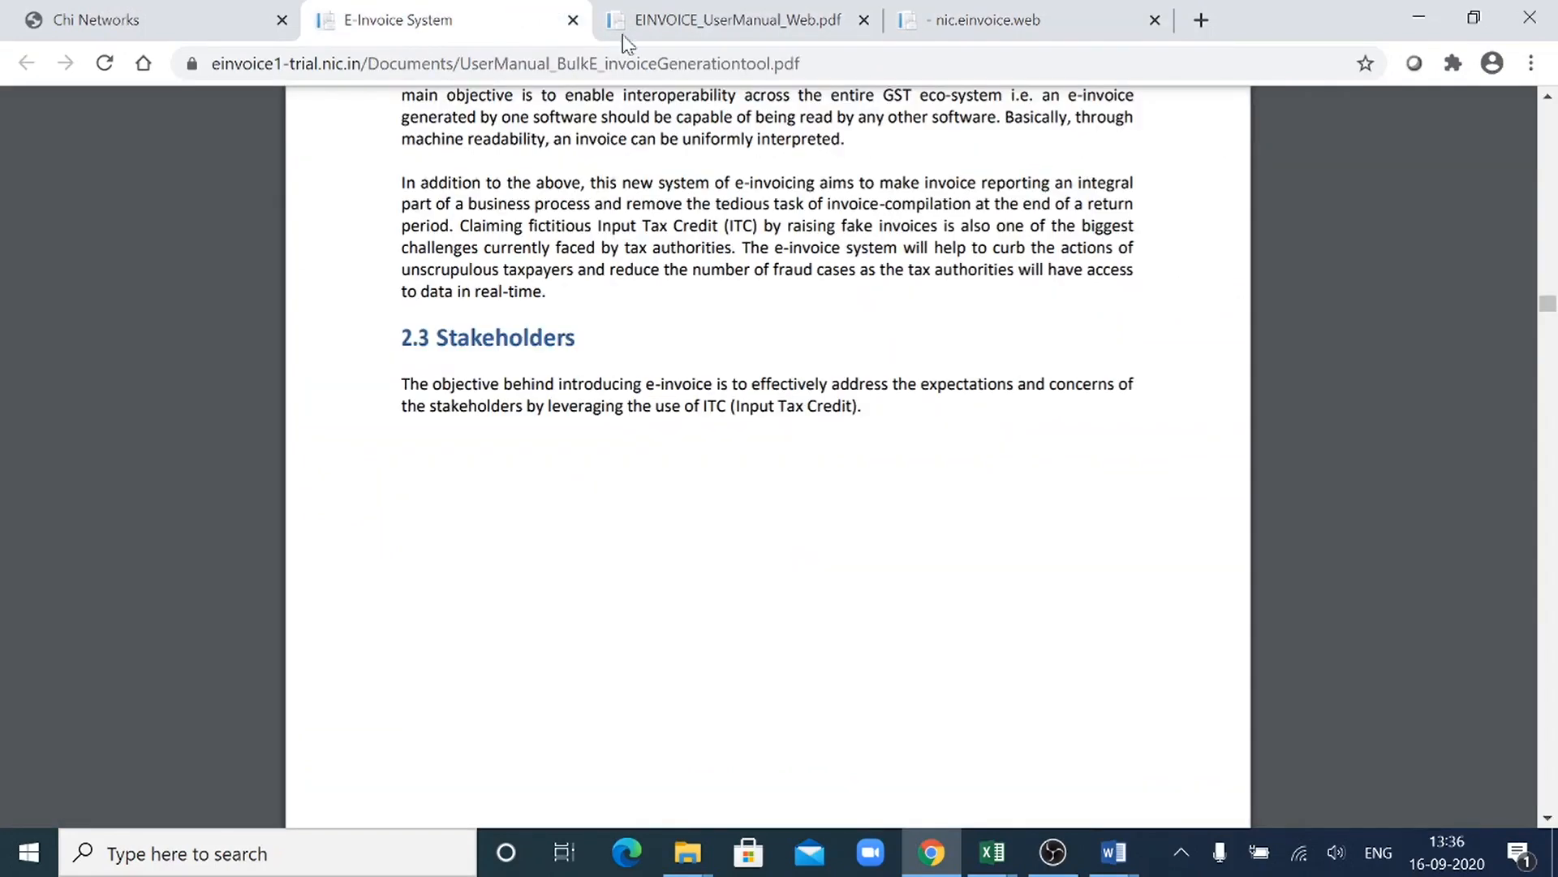
click(696, 10)
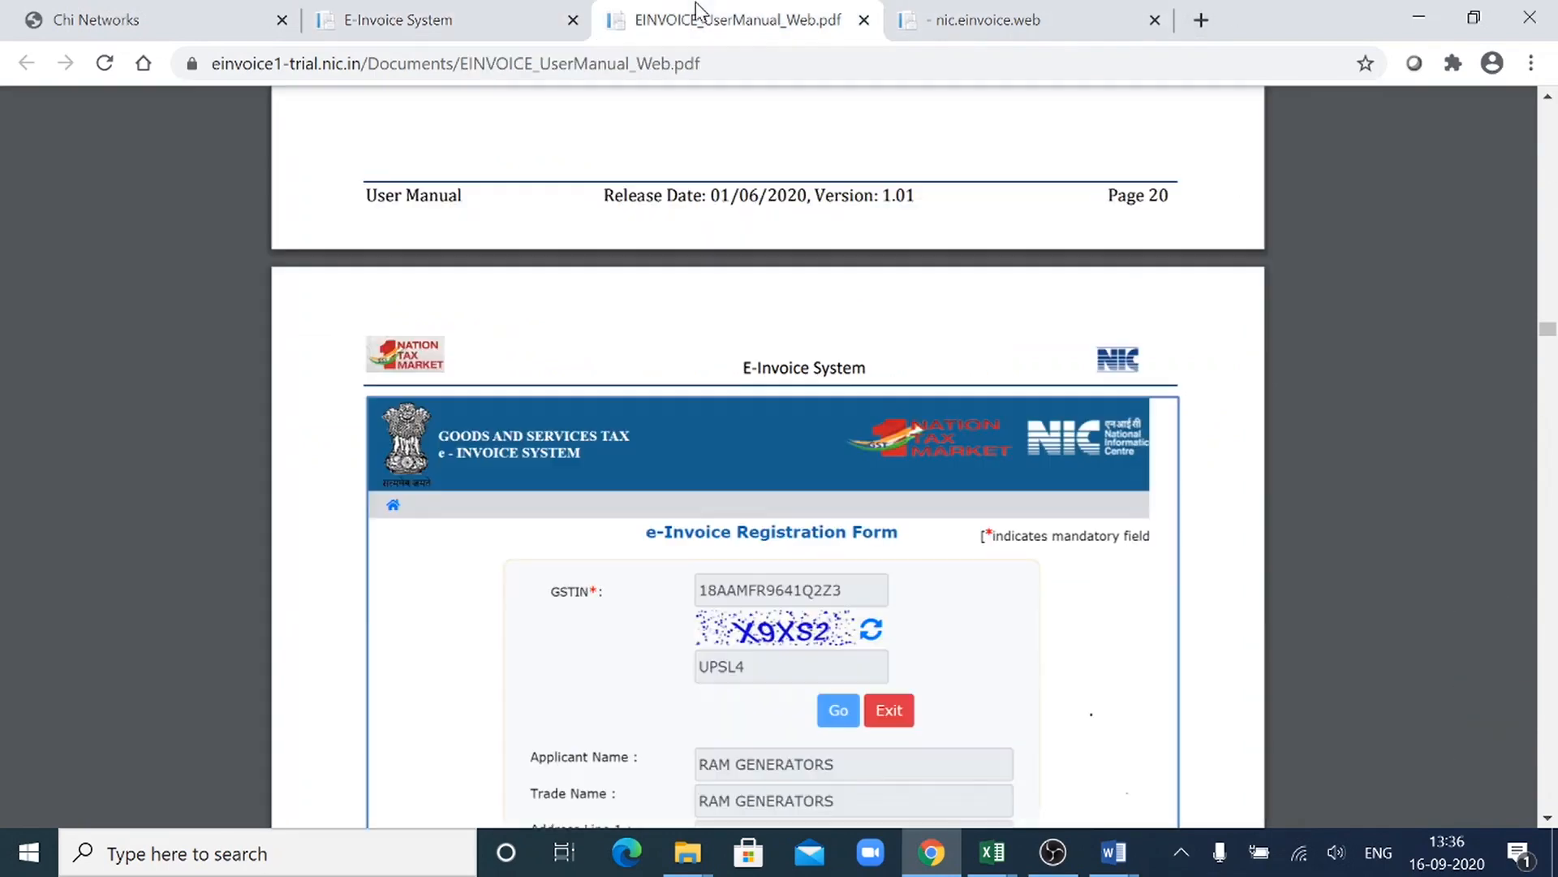
drag(1548, 323, 1550, 862)
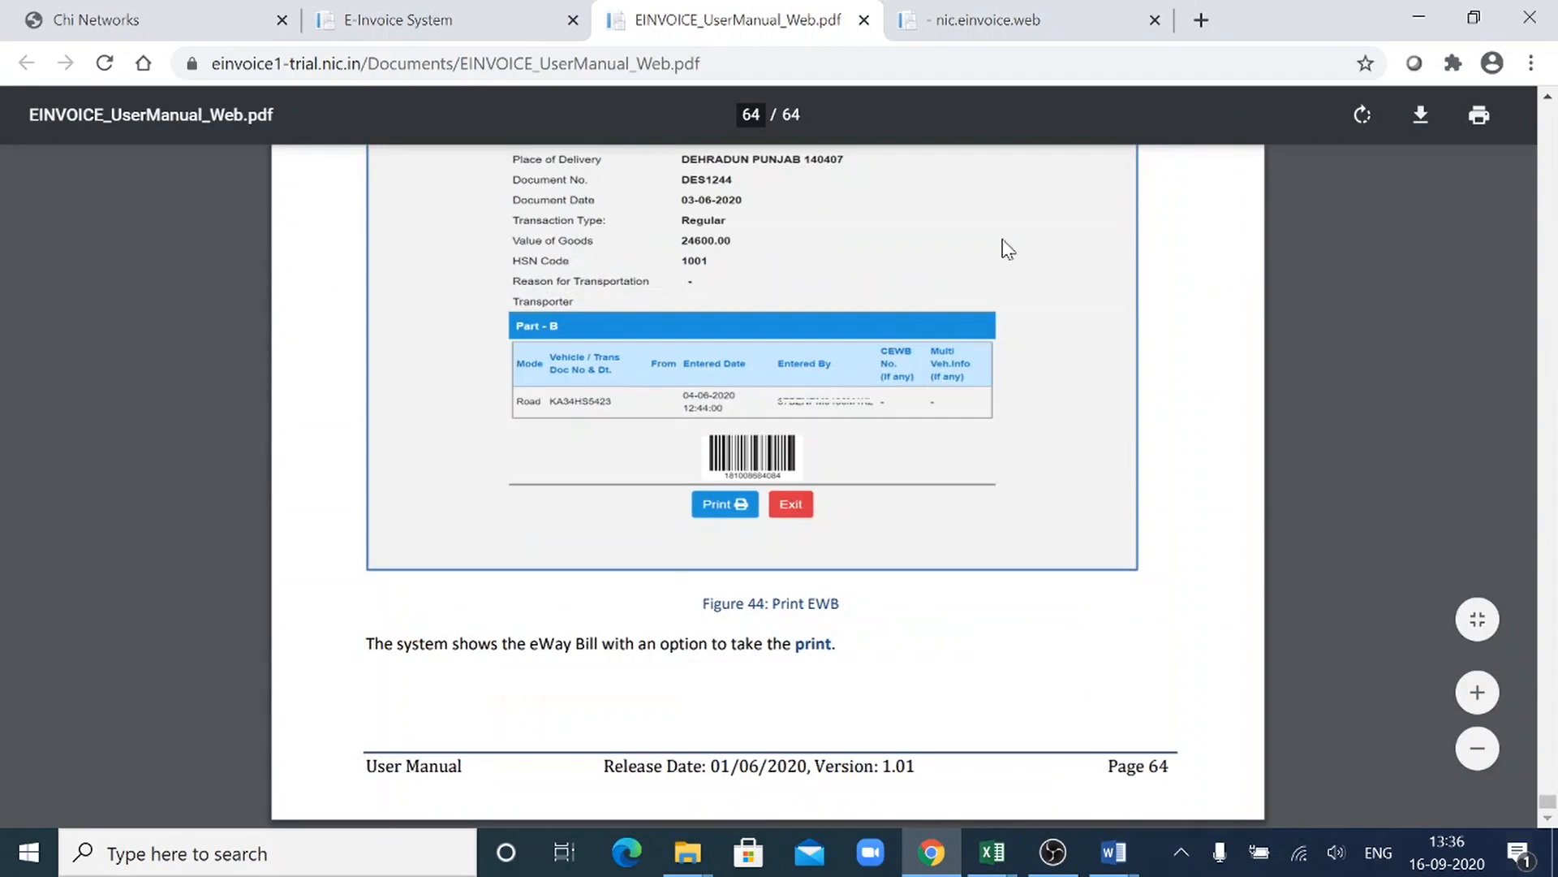
click(428, 18)
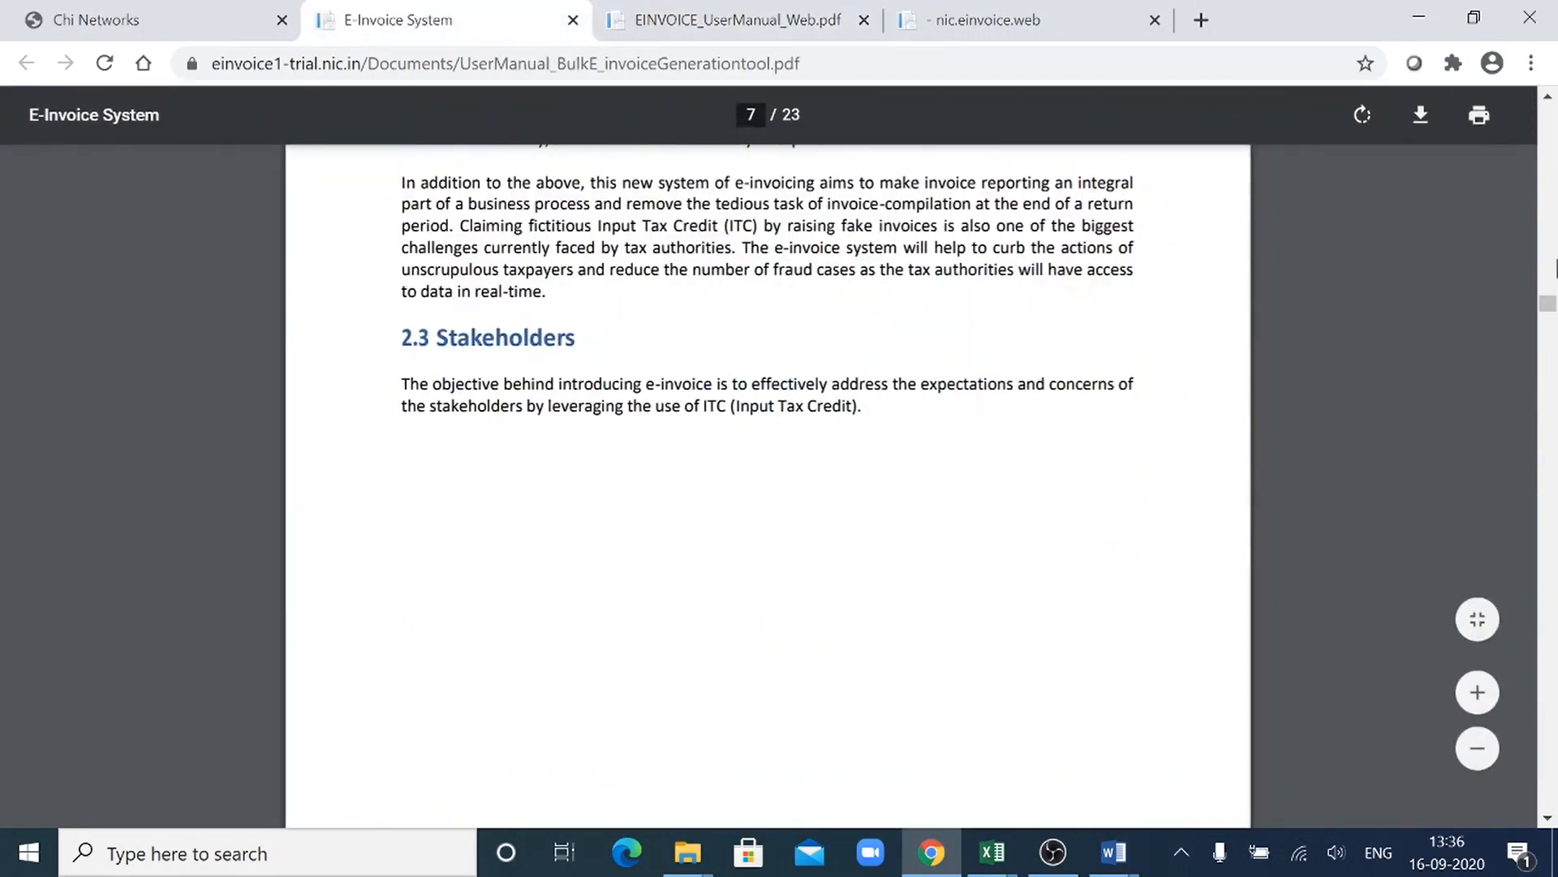
drag(1548, 303, 1552, 800)
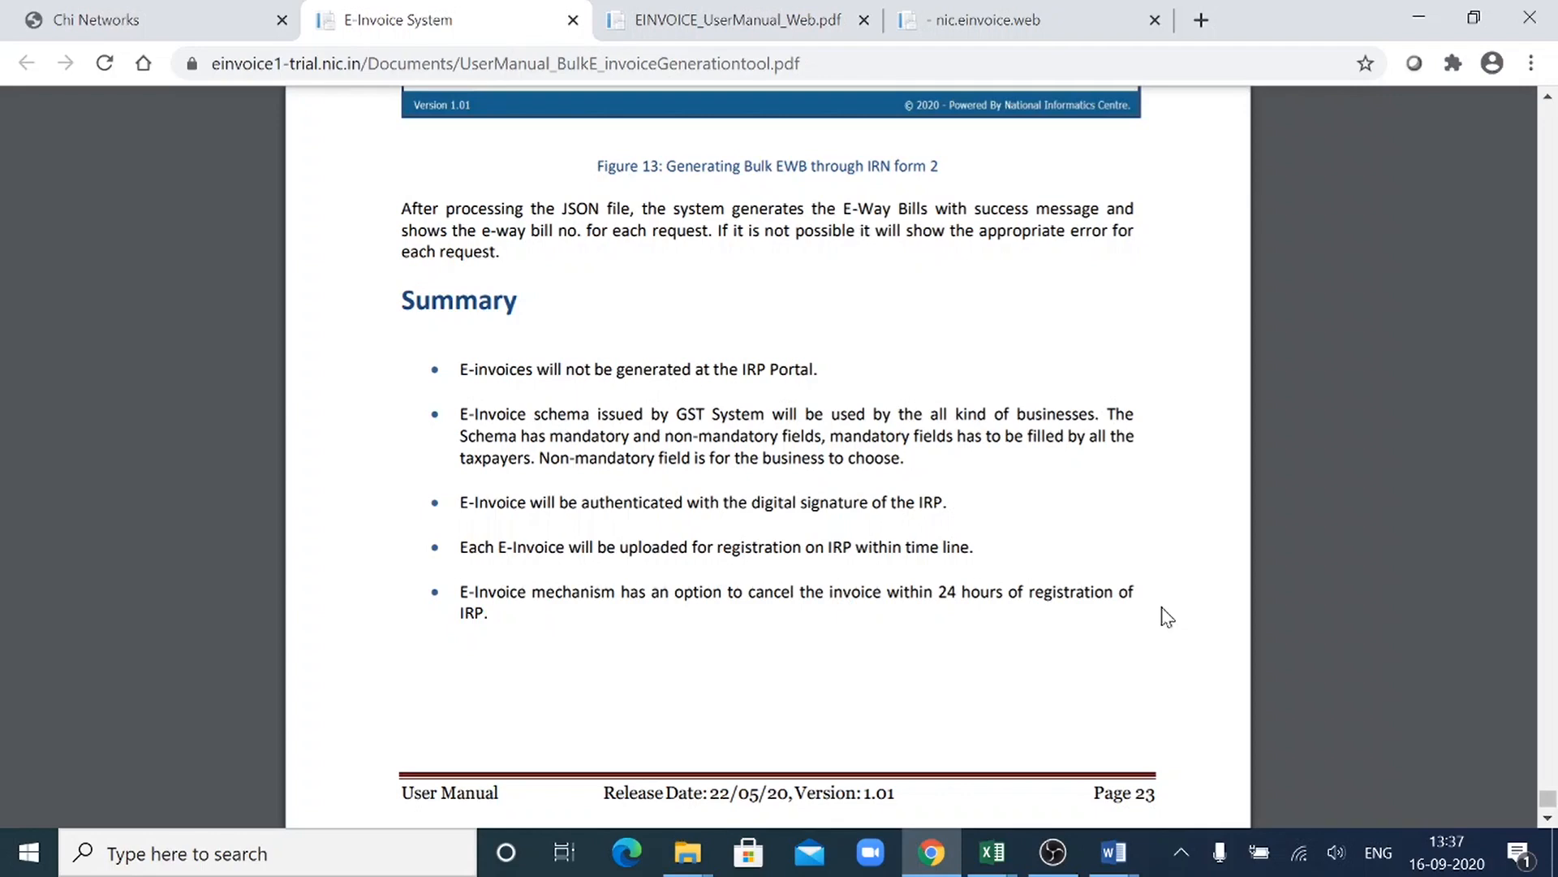
- Return to the e-Invoice Cancel form and set the cancel reason to Data Entry mistake
click(977, 10)
click(967, 560)
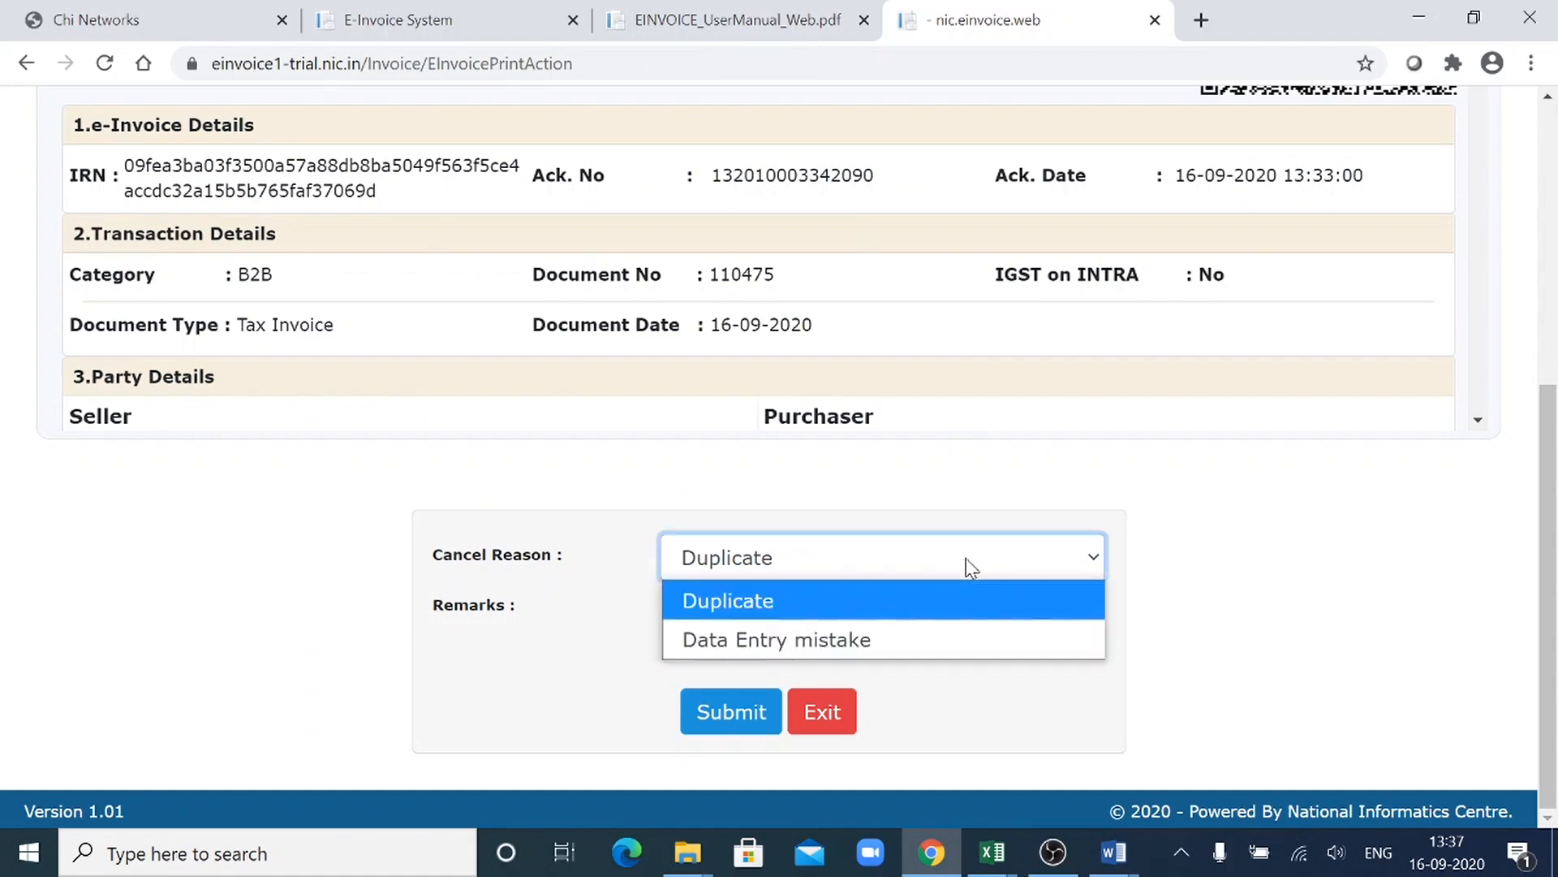
click(918, 647)
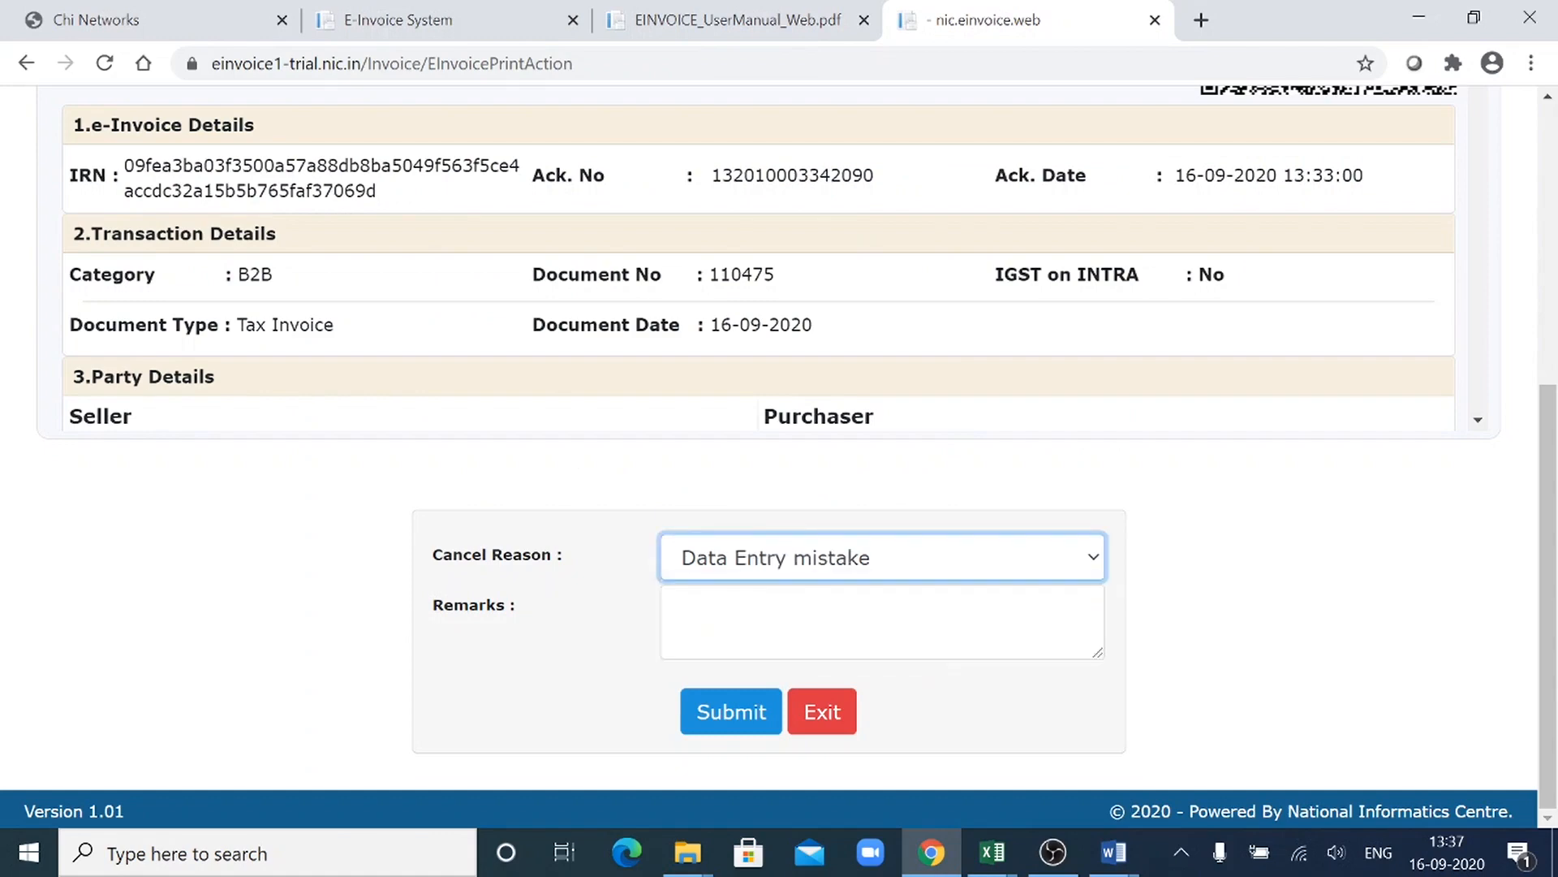
click(1094, 558)
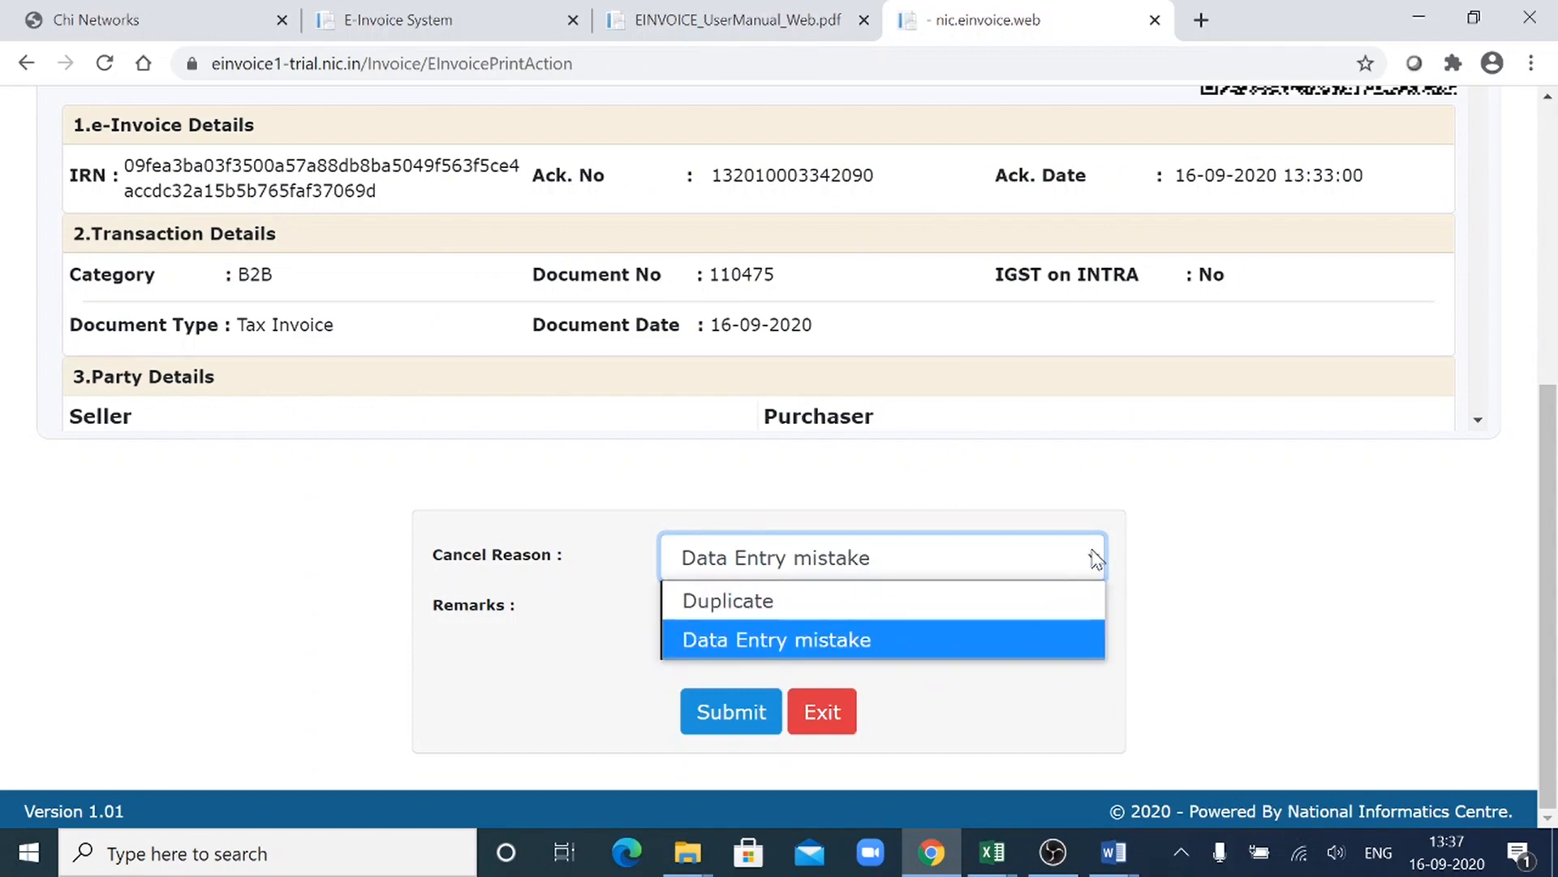
click(967, 638)
click(968, 636)
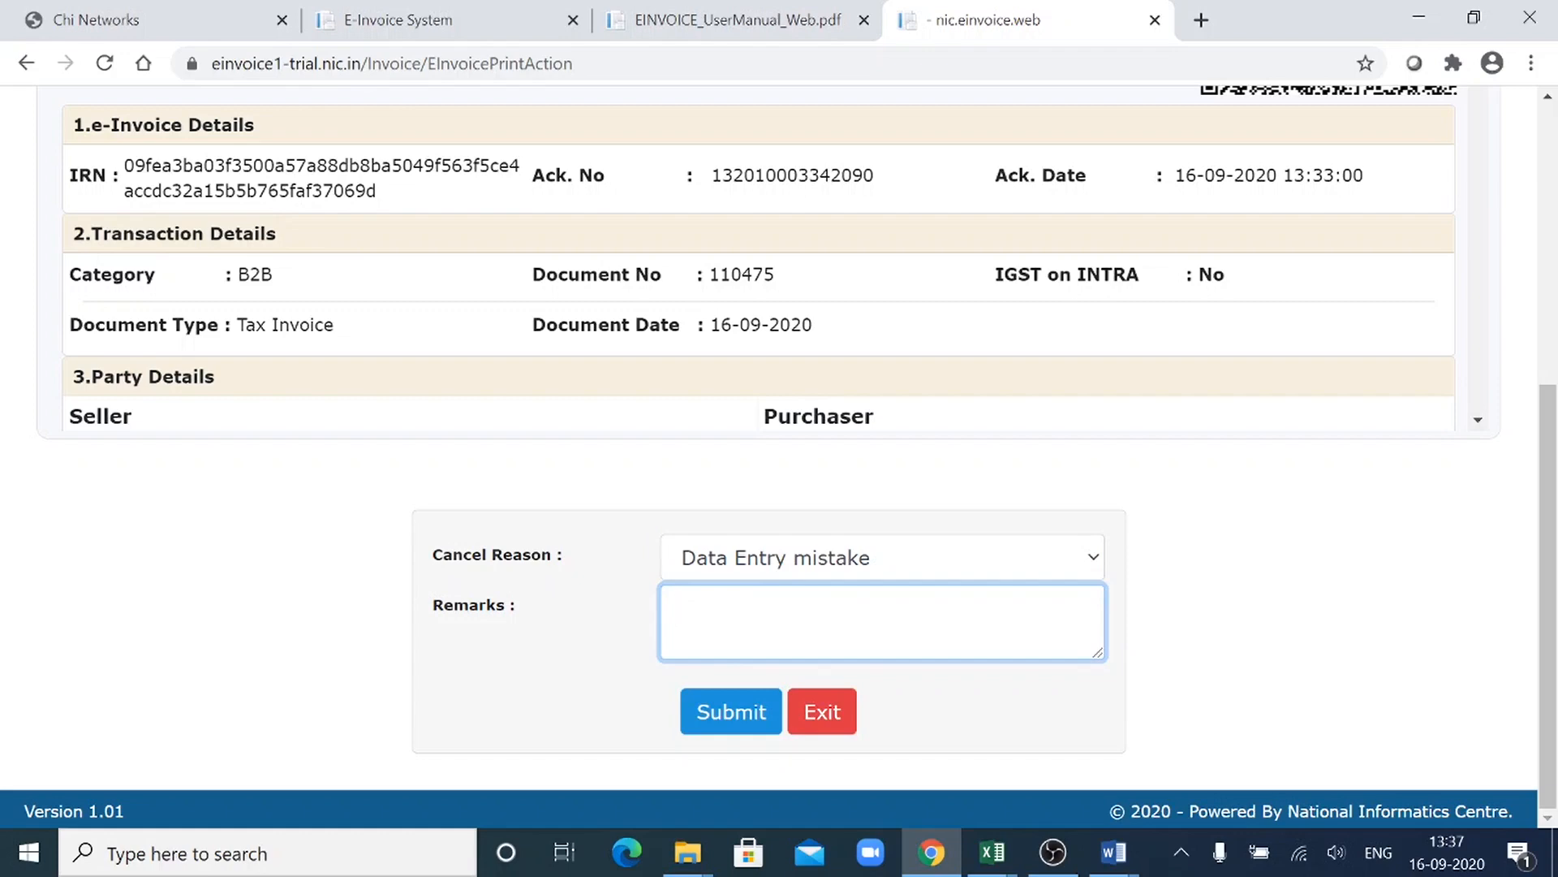
text(Data entry was)
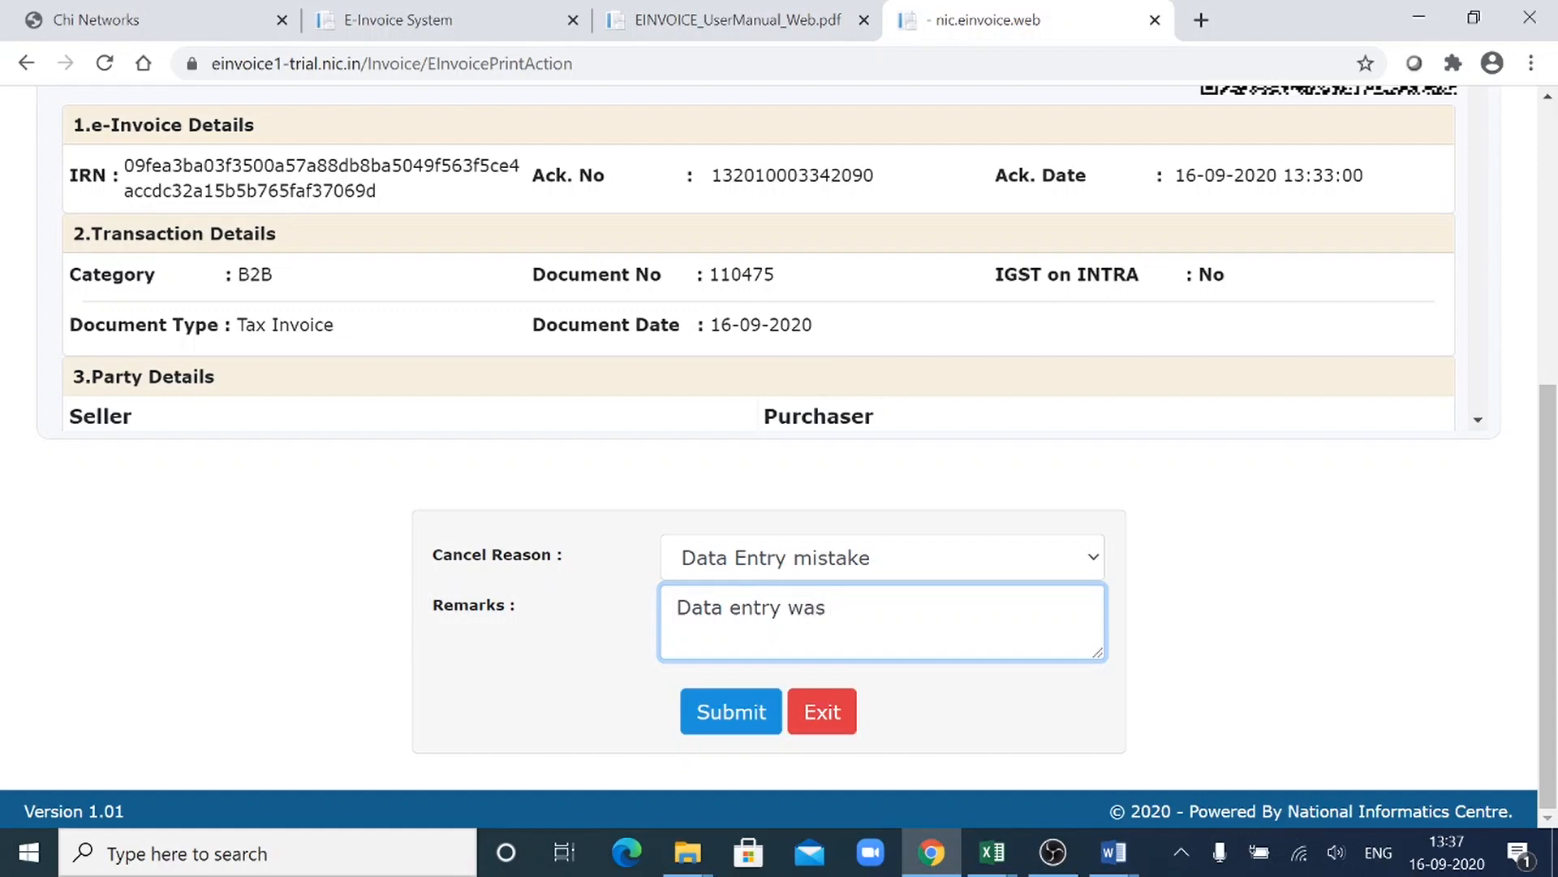
key(BackSpace)
key(BackSpace)
key(BackSpace)
key(BackSpace)
key(BackSpace)
key(BackSpace)
key(BackSpace)
key(BackSpace)
key(BackSpace)
key(BackSpace)
key(BackSpace)
key(BackSpace)
key(BackSpace)
key(BackSpace)
text(V)
key(BackSpace)
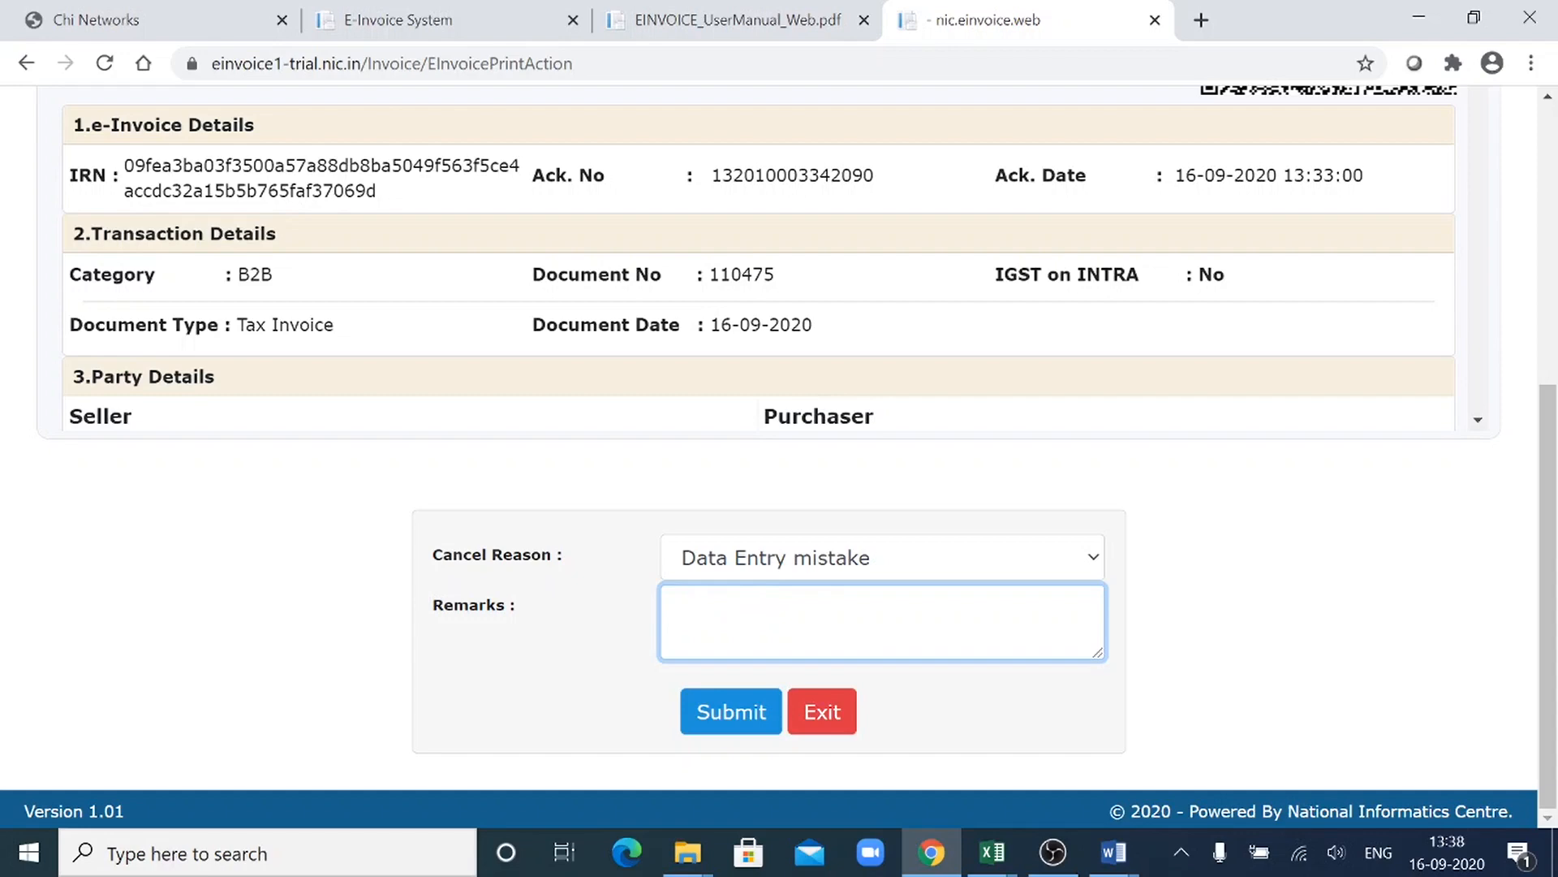
- Enter the cancellation remark "Calculation Mistake was there"
text(Calculation Mi)
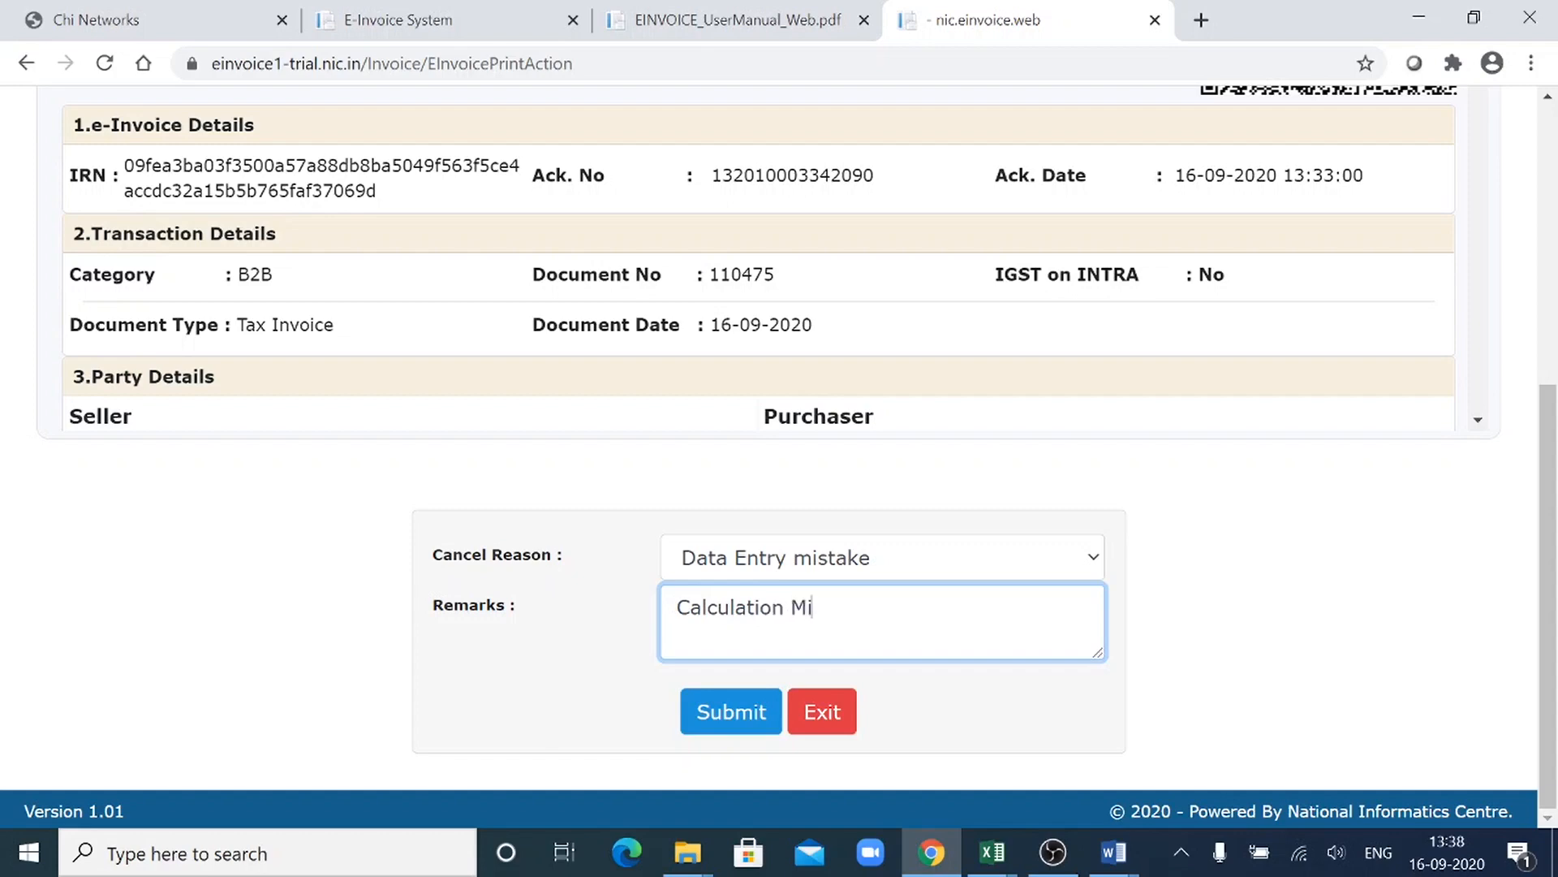
text(stake was there)
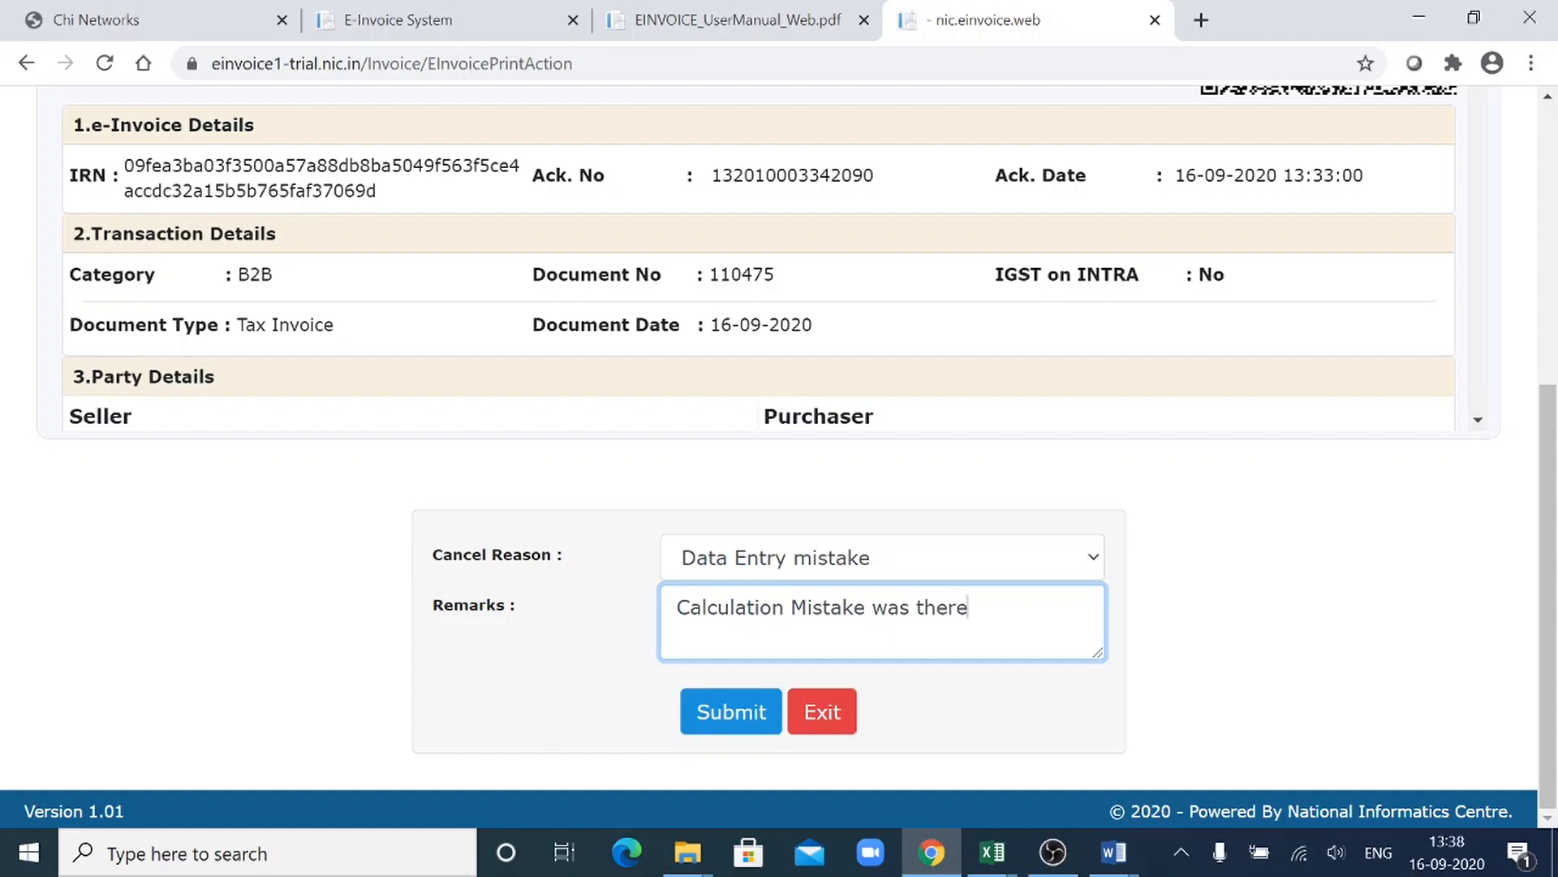
text(, thats)
- Extend the cancellation remark with "in invoice" and submit the e-invoice cancellation
key(BackSpace)
key(BackSpace)
key(BackSpace)
key(BackSpace)
key(BackSpace)
key(BackSpace)
text(in invoice)
click(753, 706)
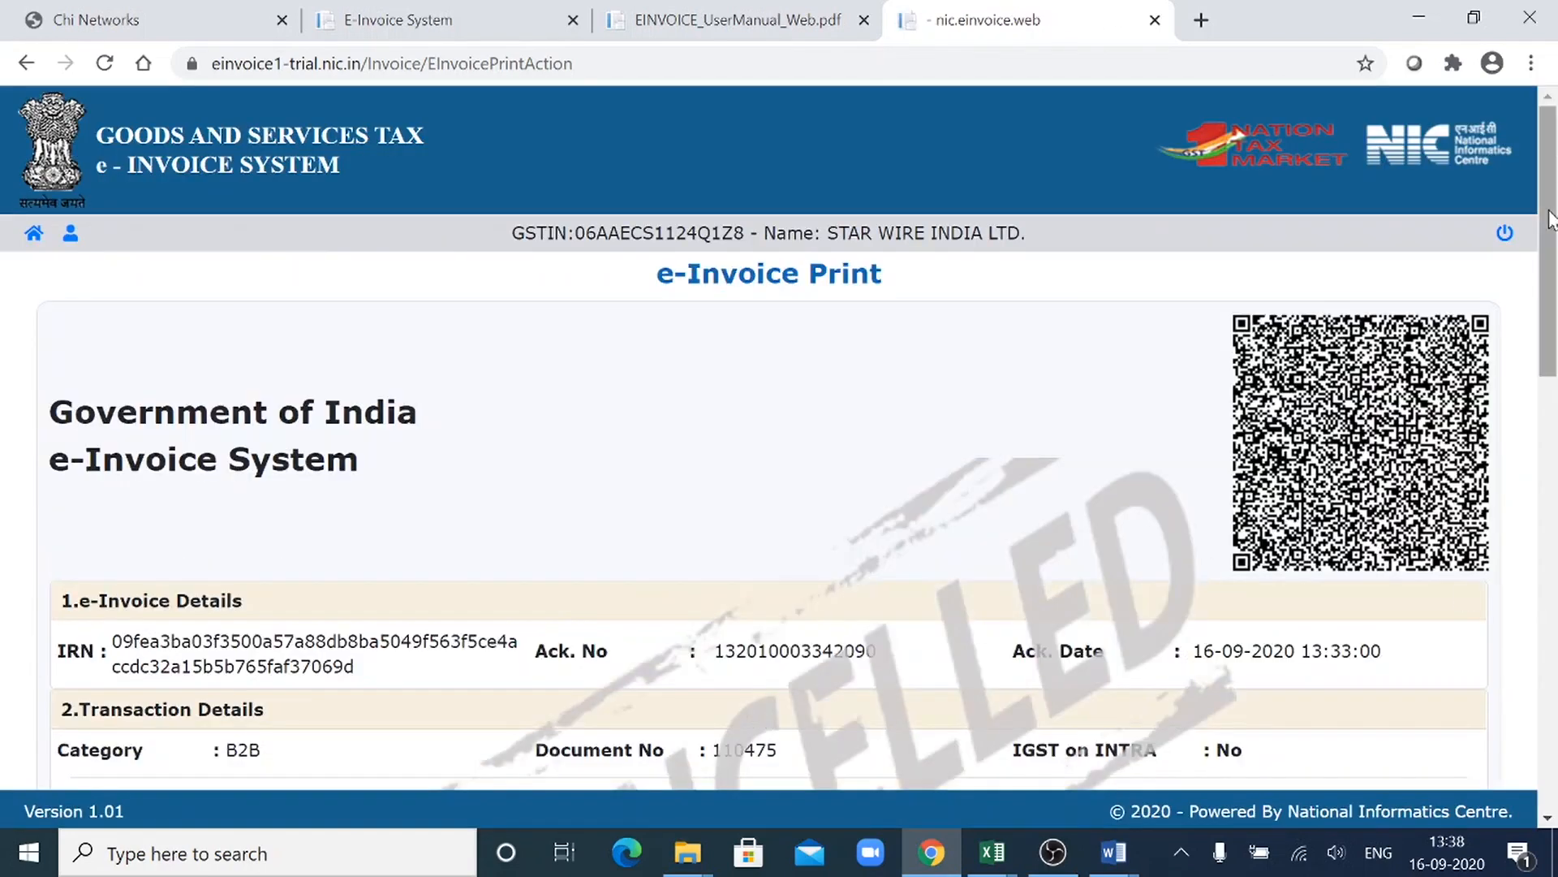
- Examine the cancelled e-invoice print from its QR code down to the party details
drag(1550, 217, 1546, 10)
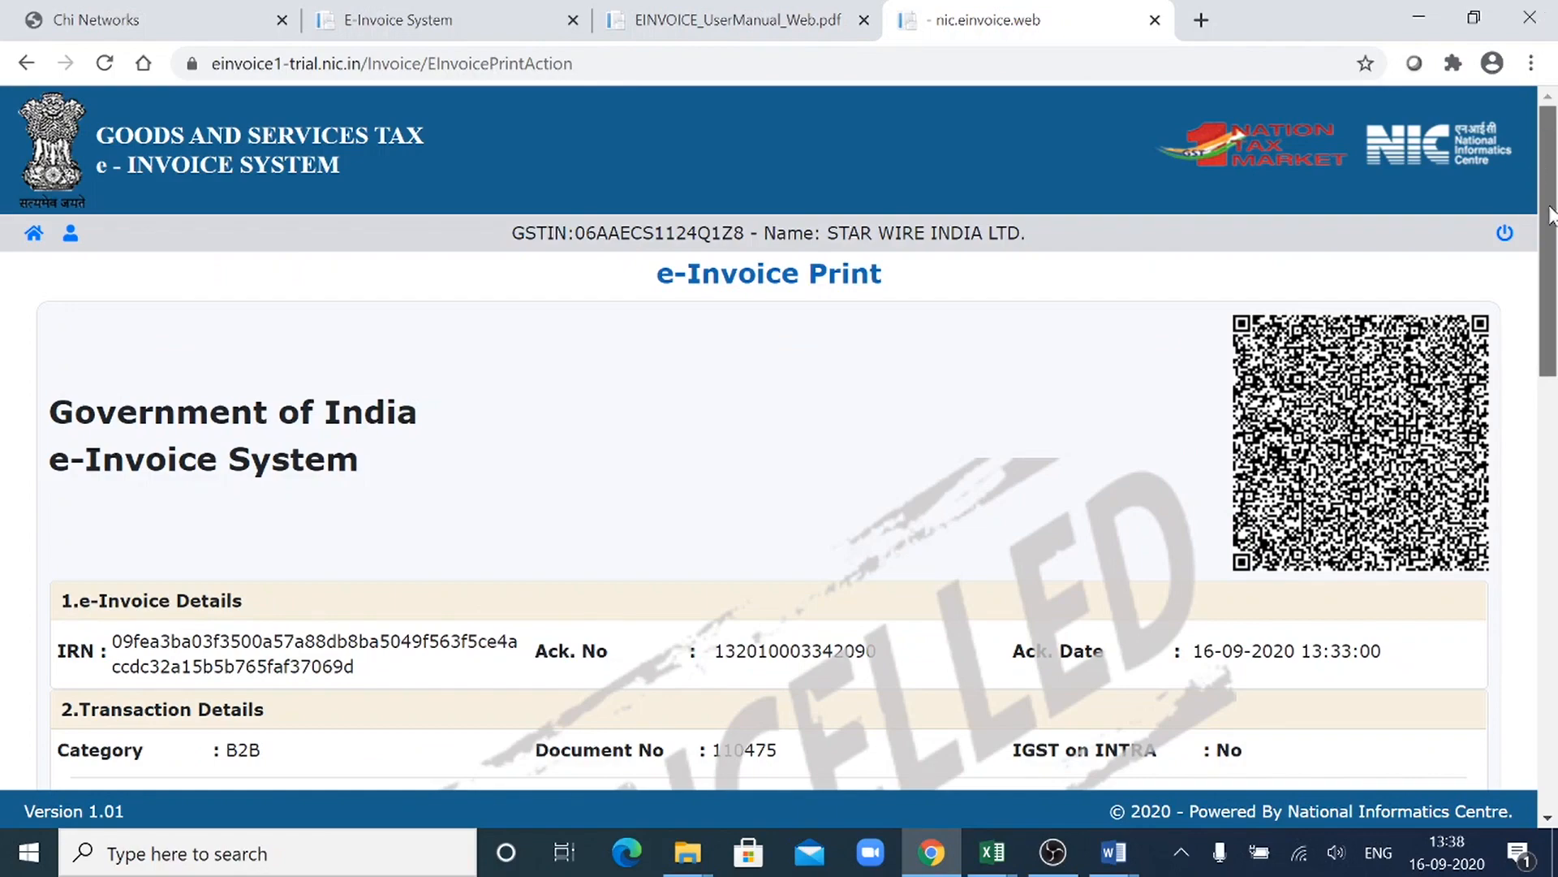
drag(1551, 215, 1552, 339)
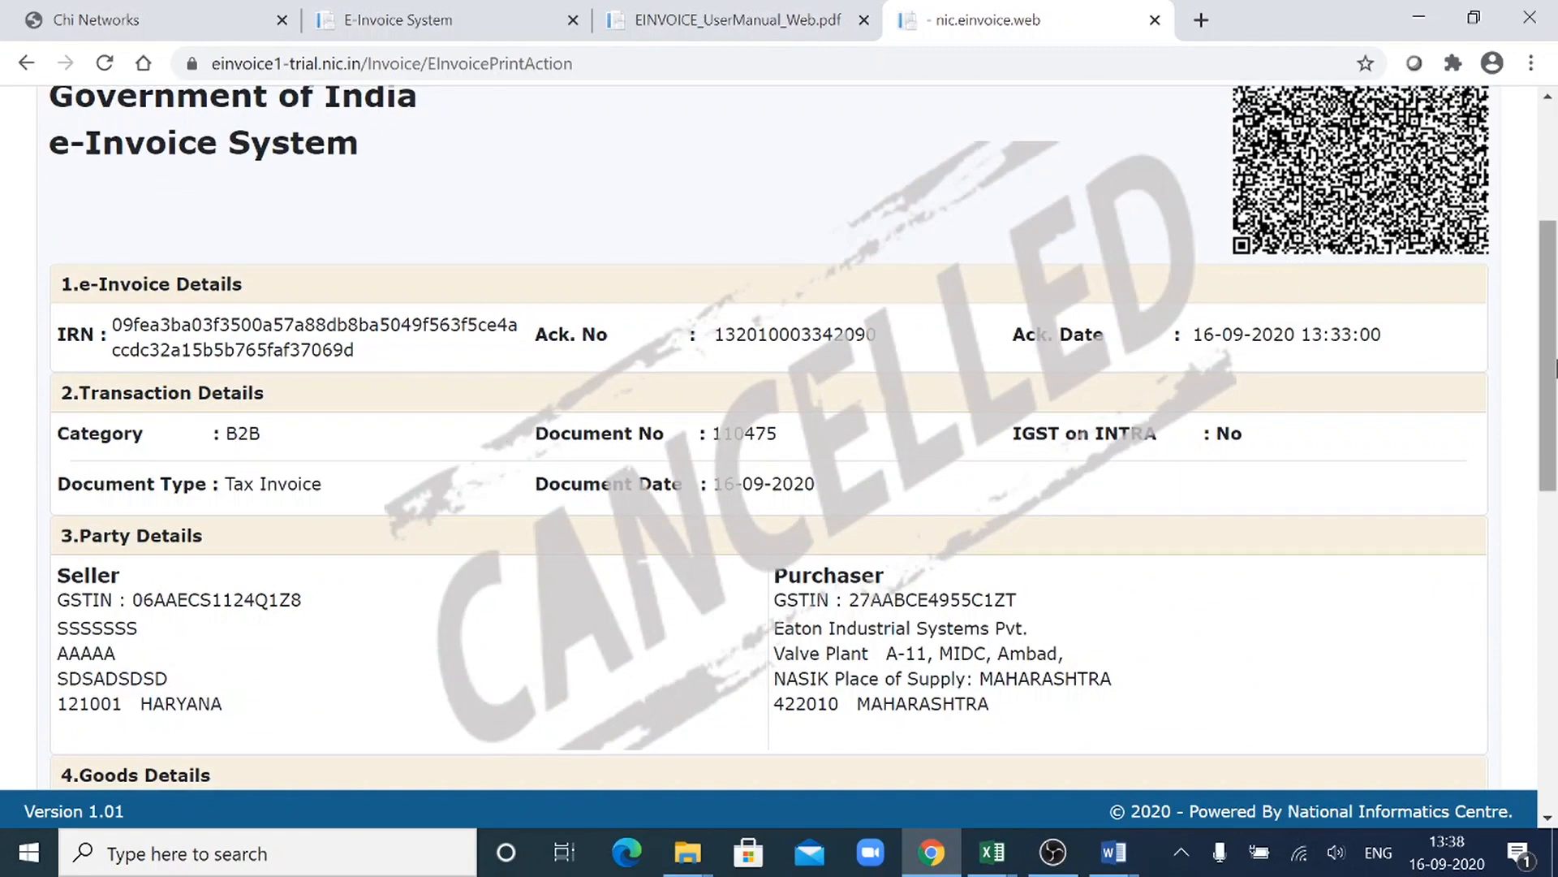
drag(1555, 373, 1554, 130)
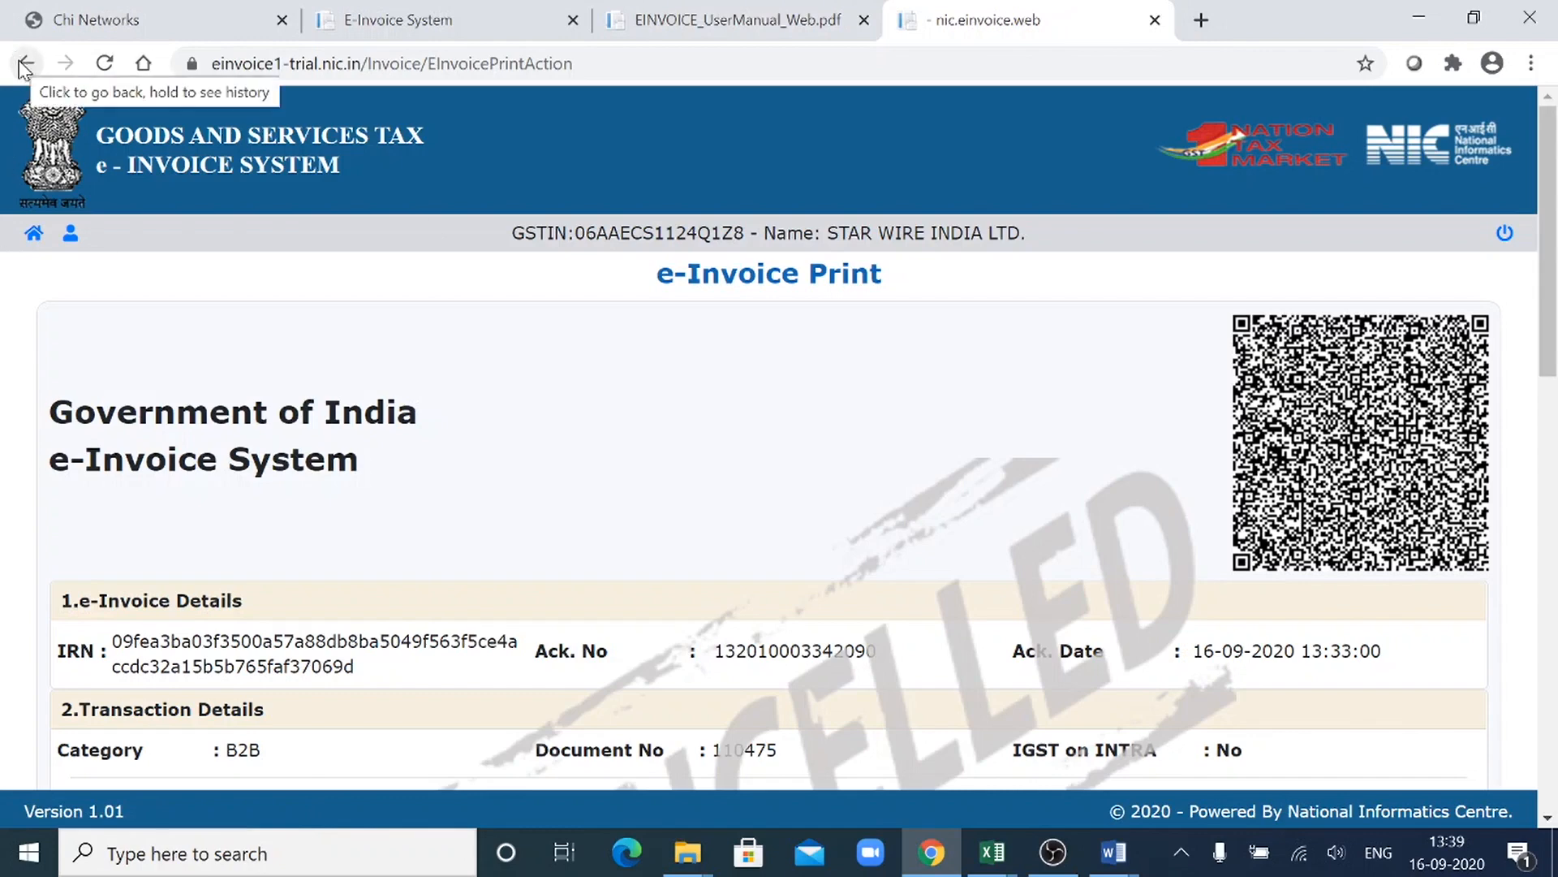
- Go back to the portal's main page and view the Bulk IRN Cancel upload page
click(37, 235)
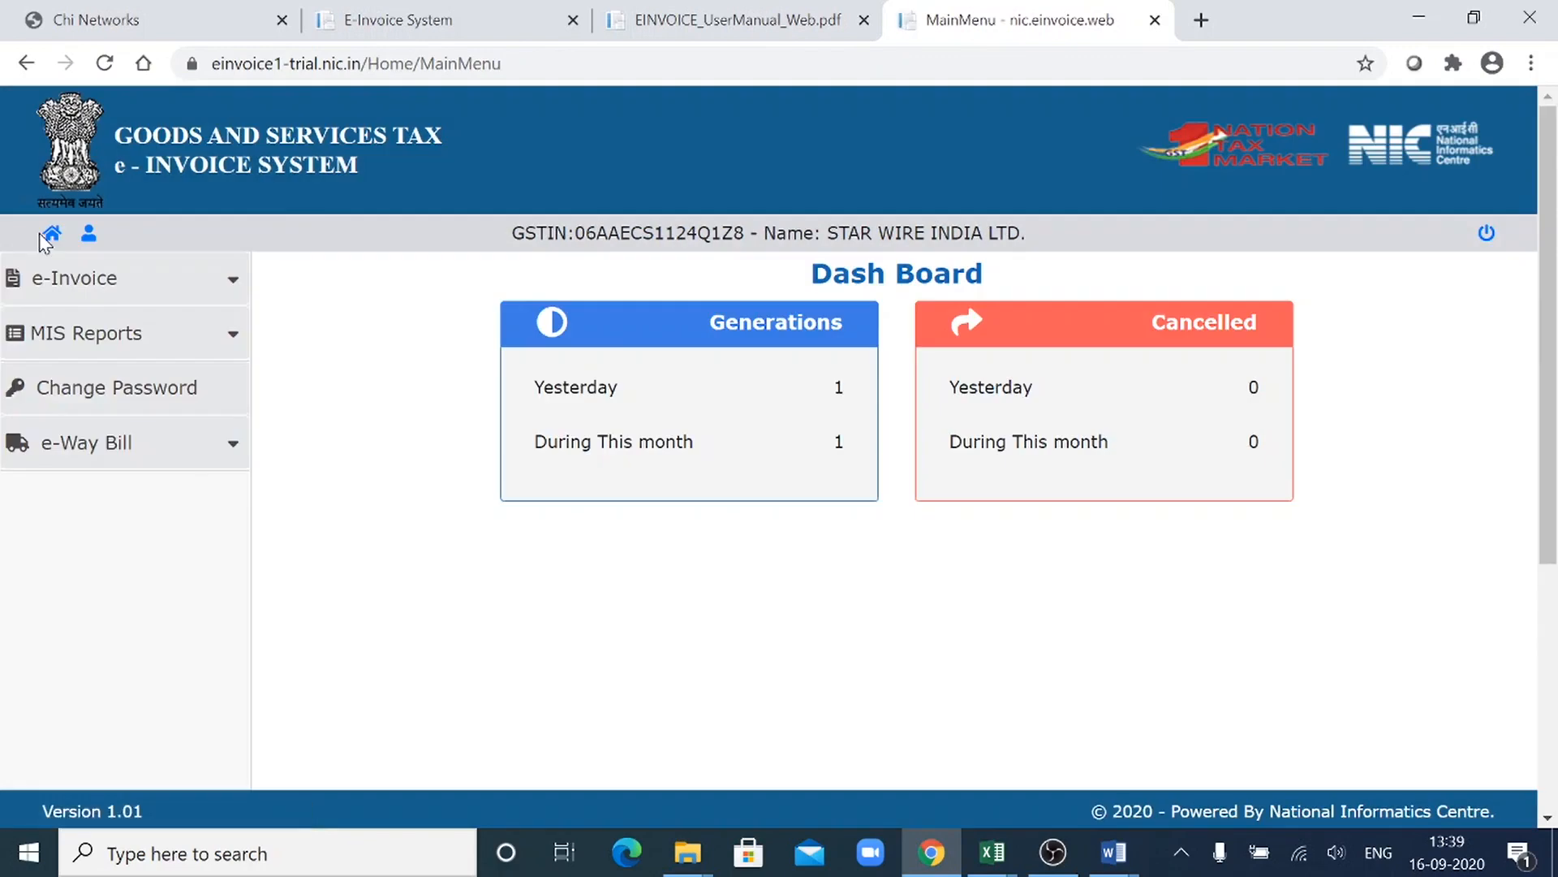
click(229, 280)
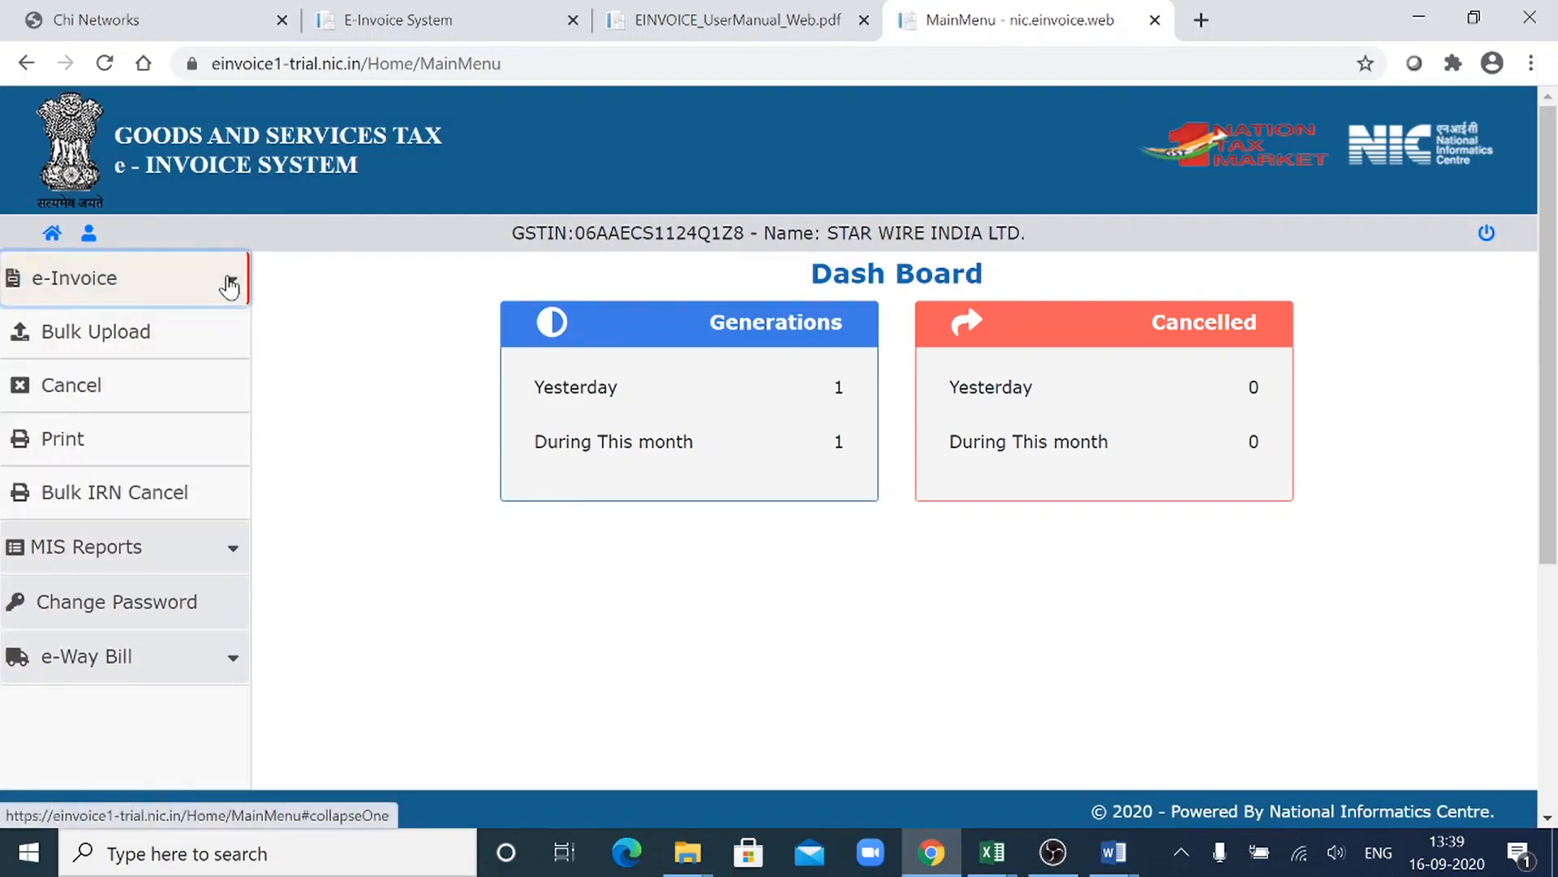
click(165, 497)
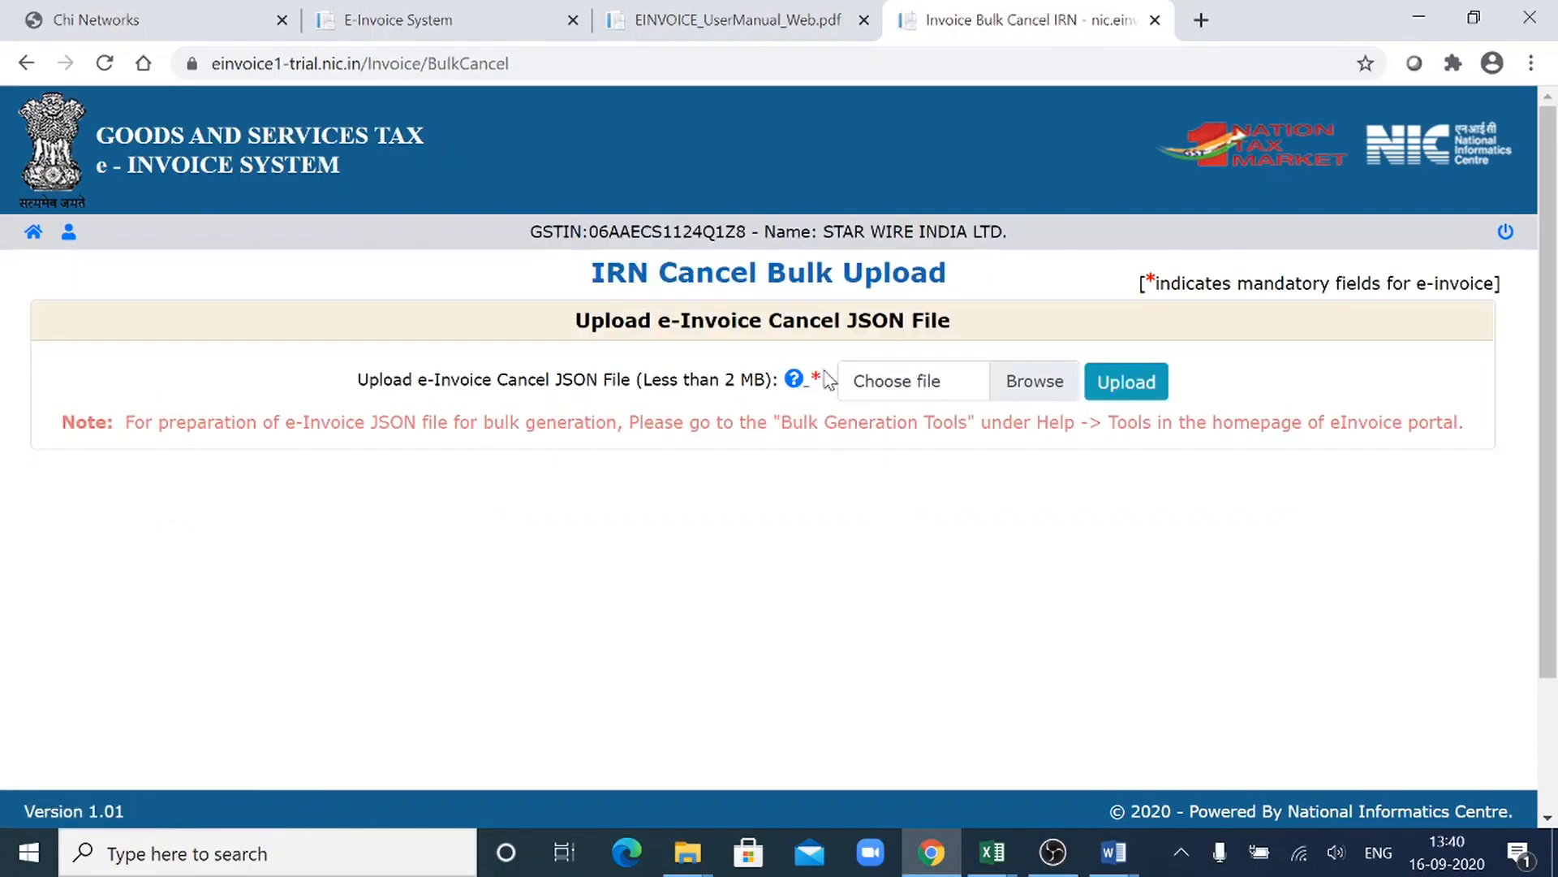
- View the single e-Invoice Cancel page with the Ack No. option and the IRN option
click(36, 233)
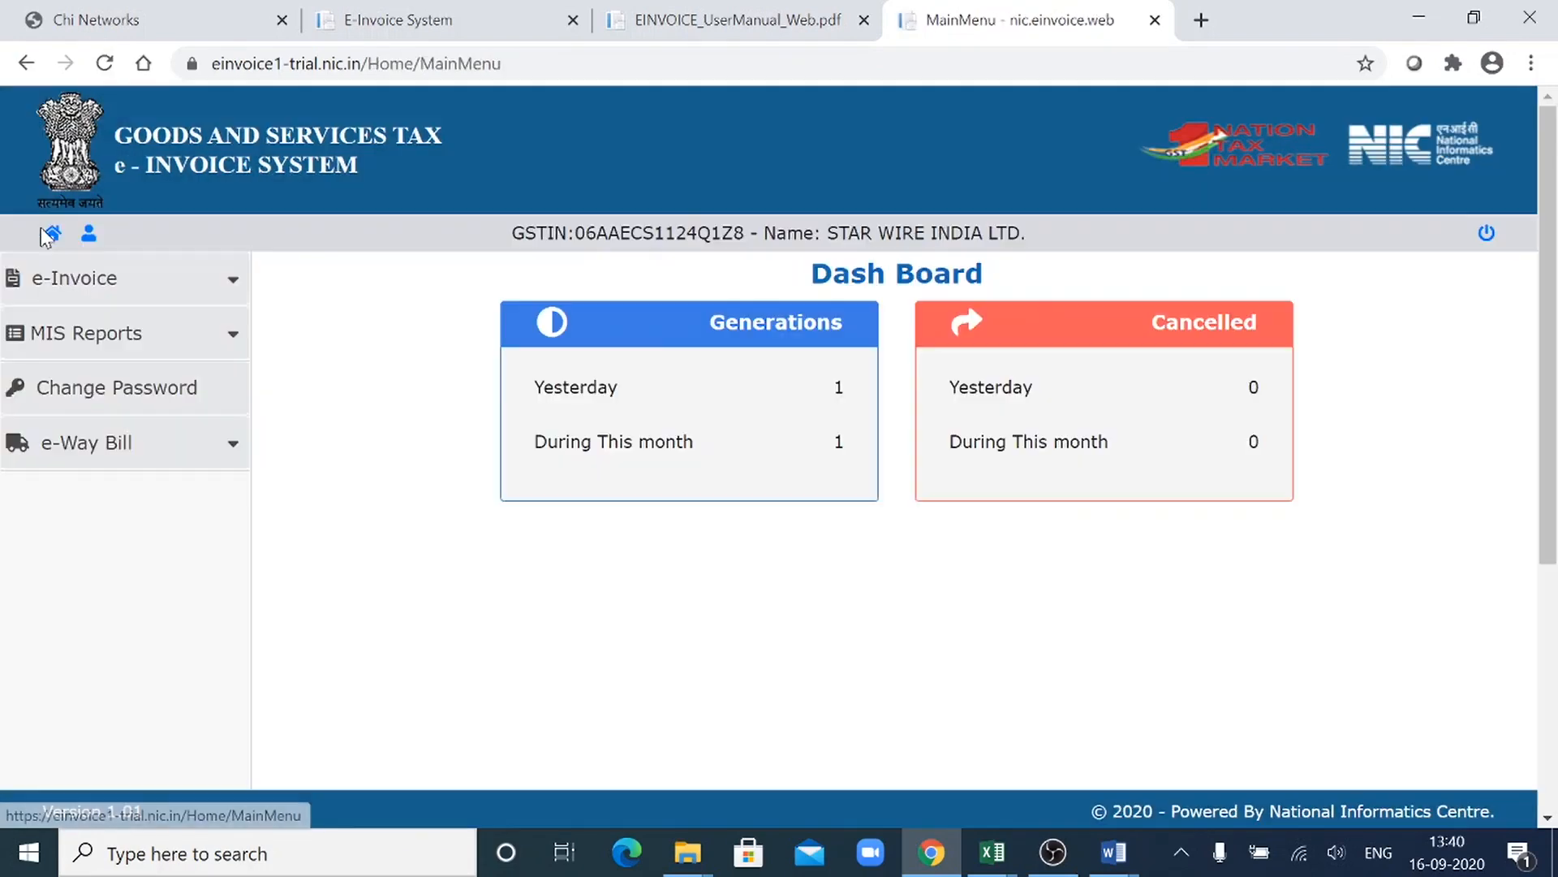
click(162, 299)
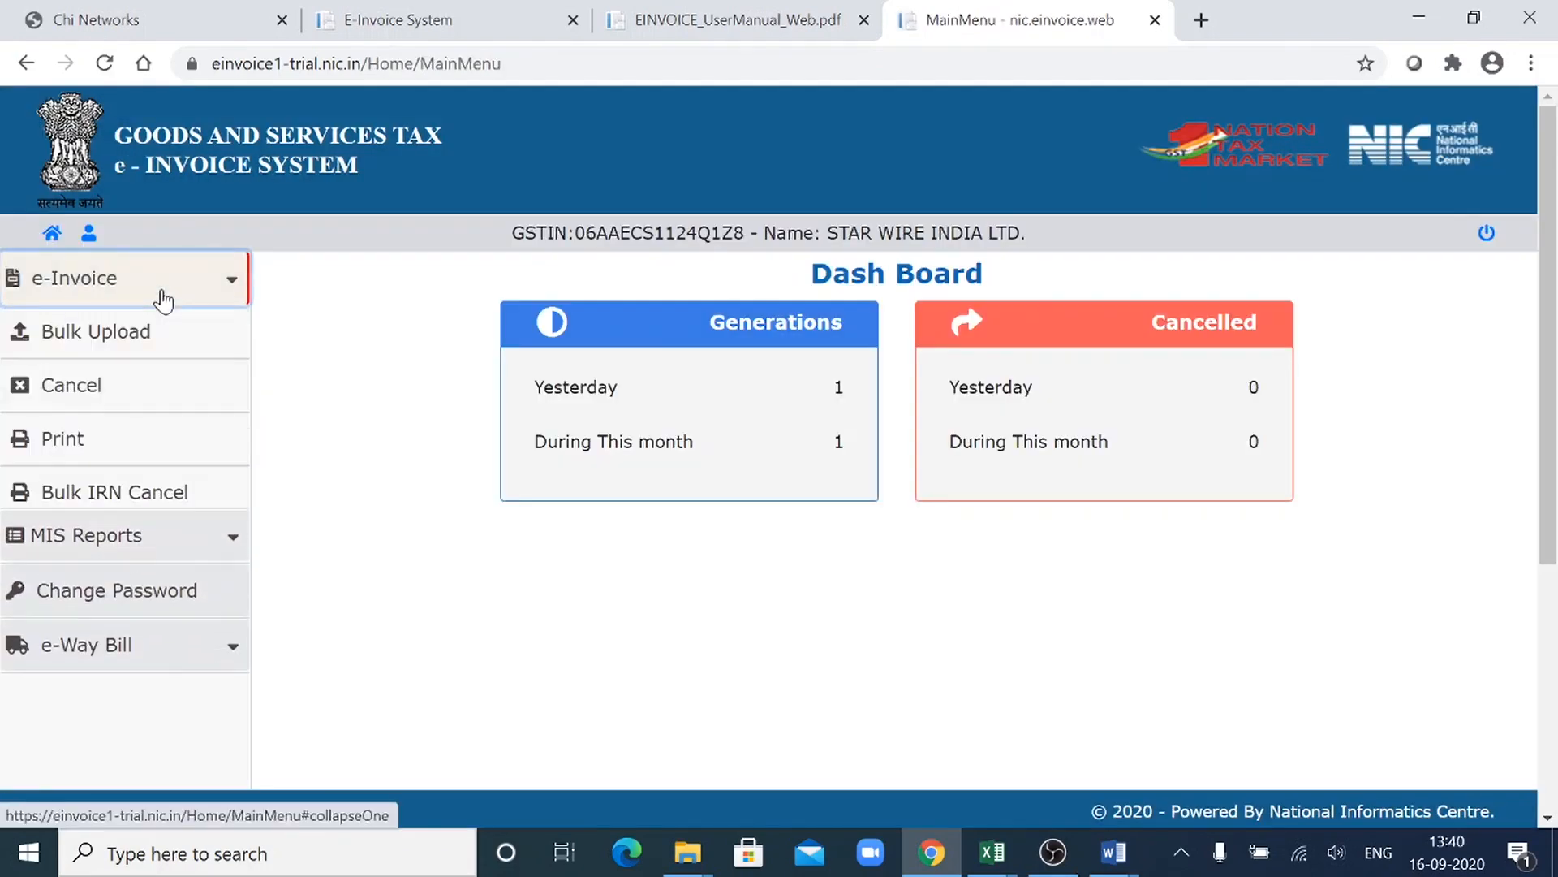
click(125, 385)
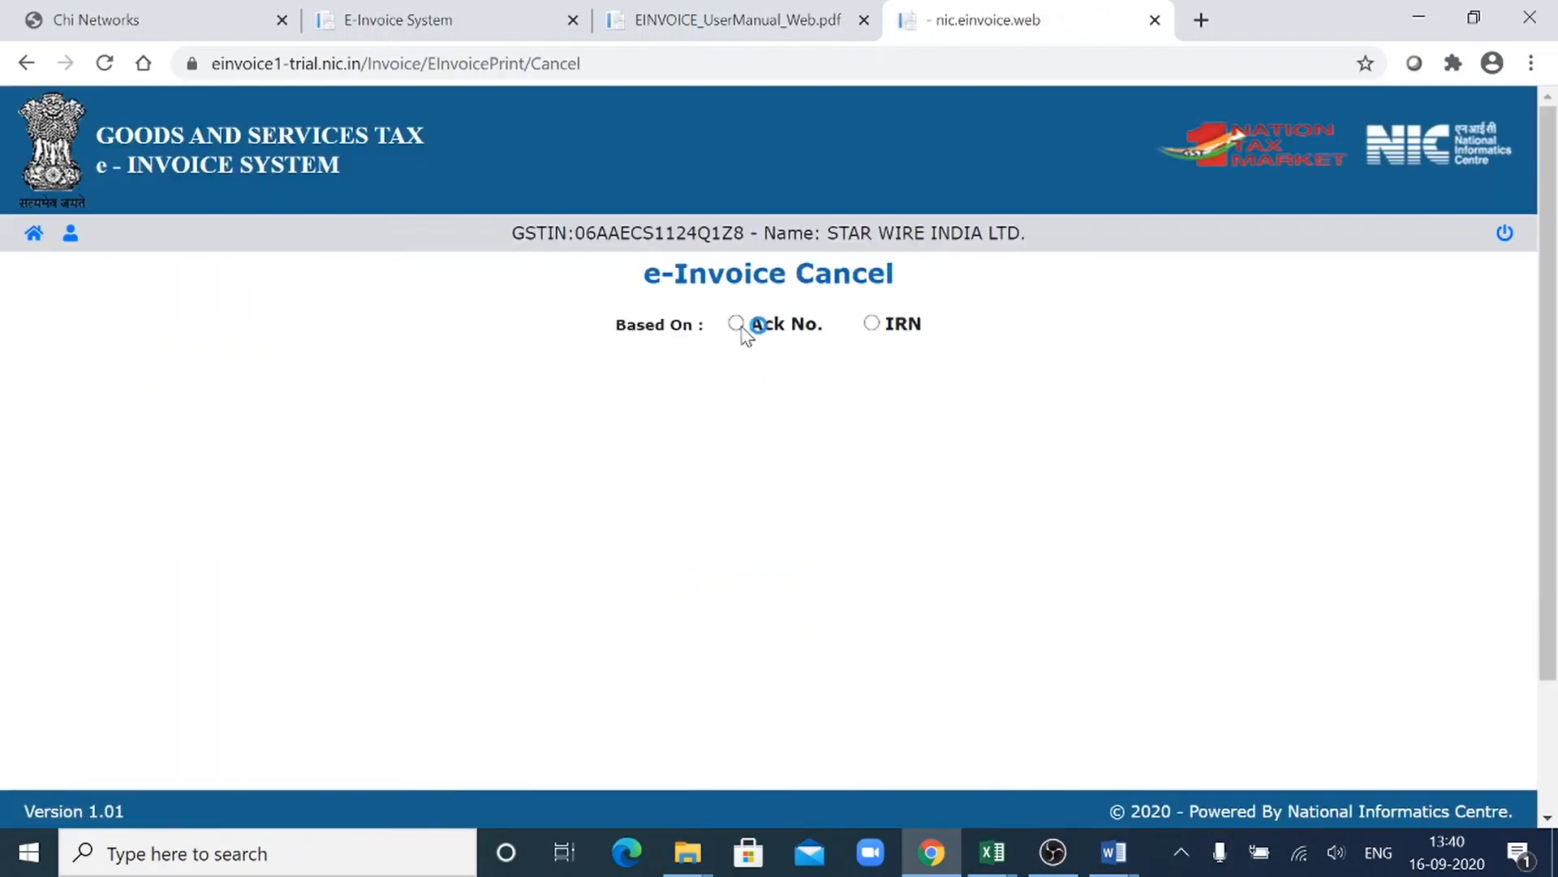
click(739, 325)
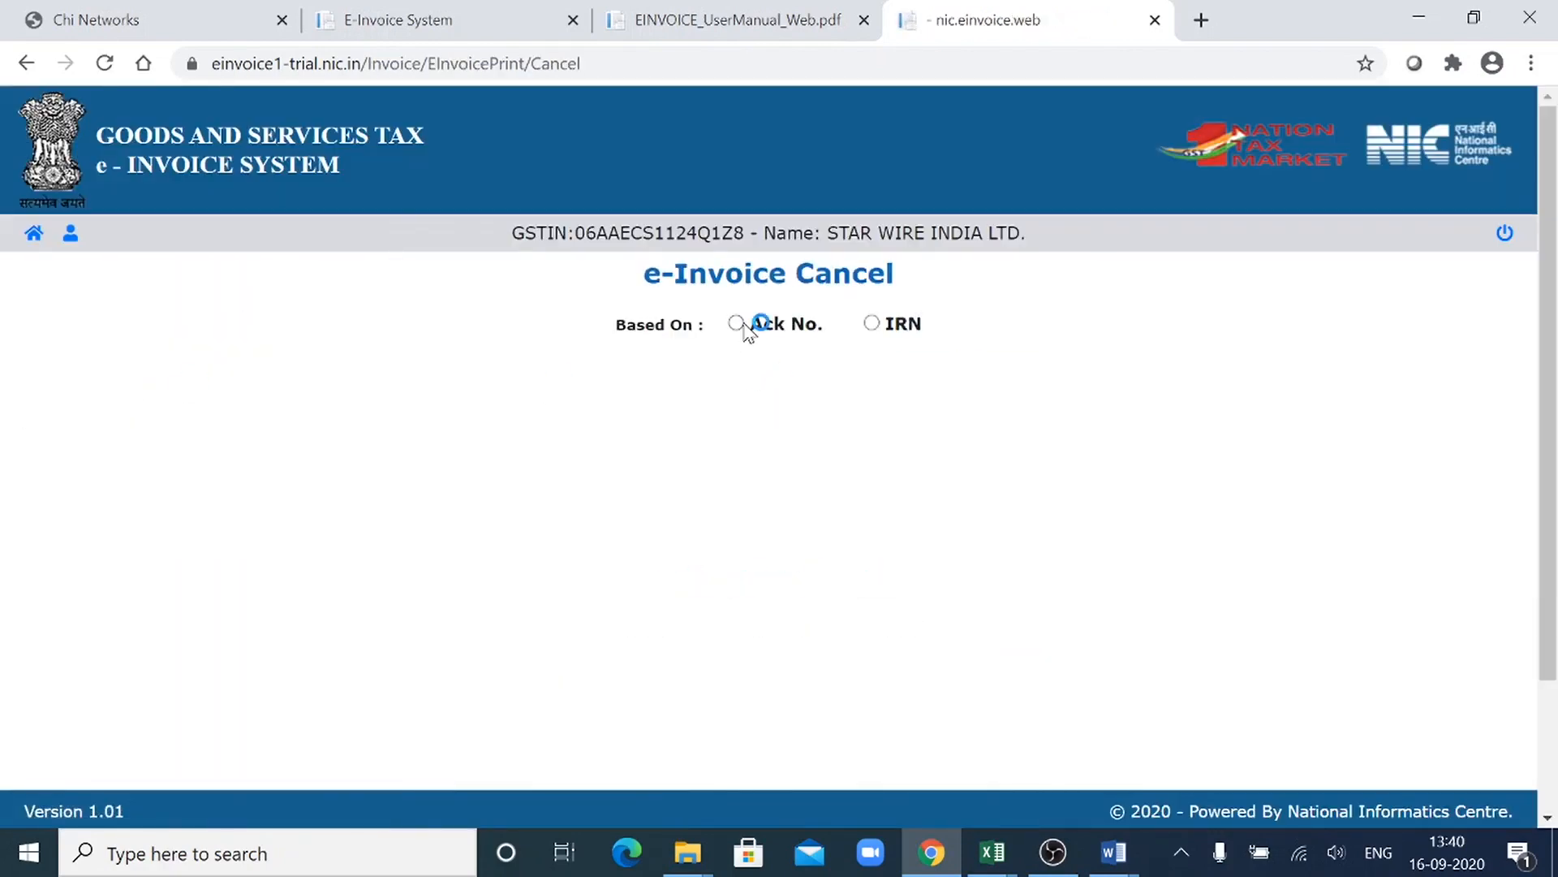
click(873, 325)
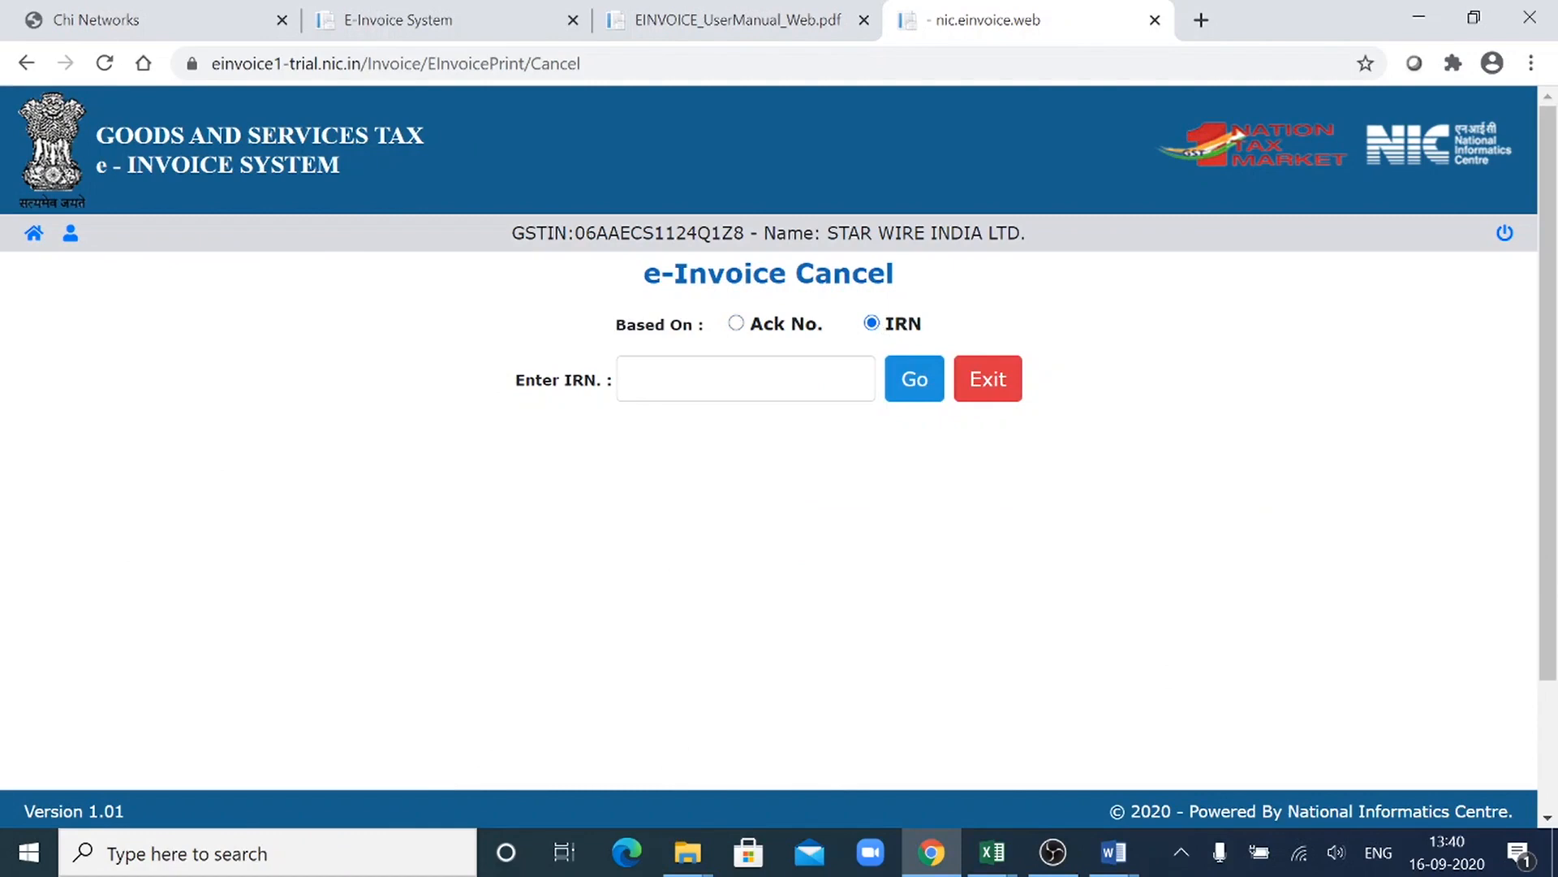
- Return through the main page to the IRN Cancel Bulk Upload page
click(34, 235)
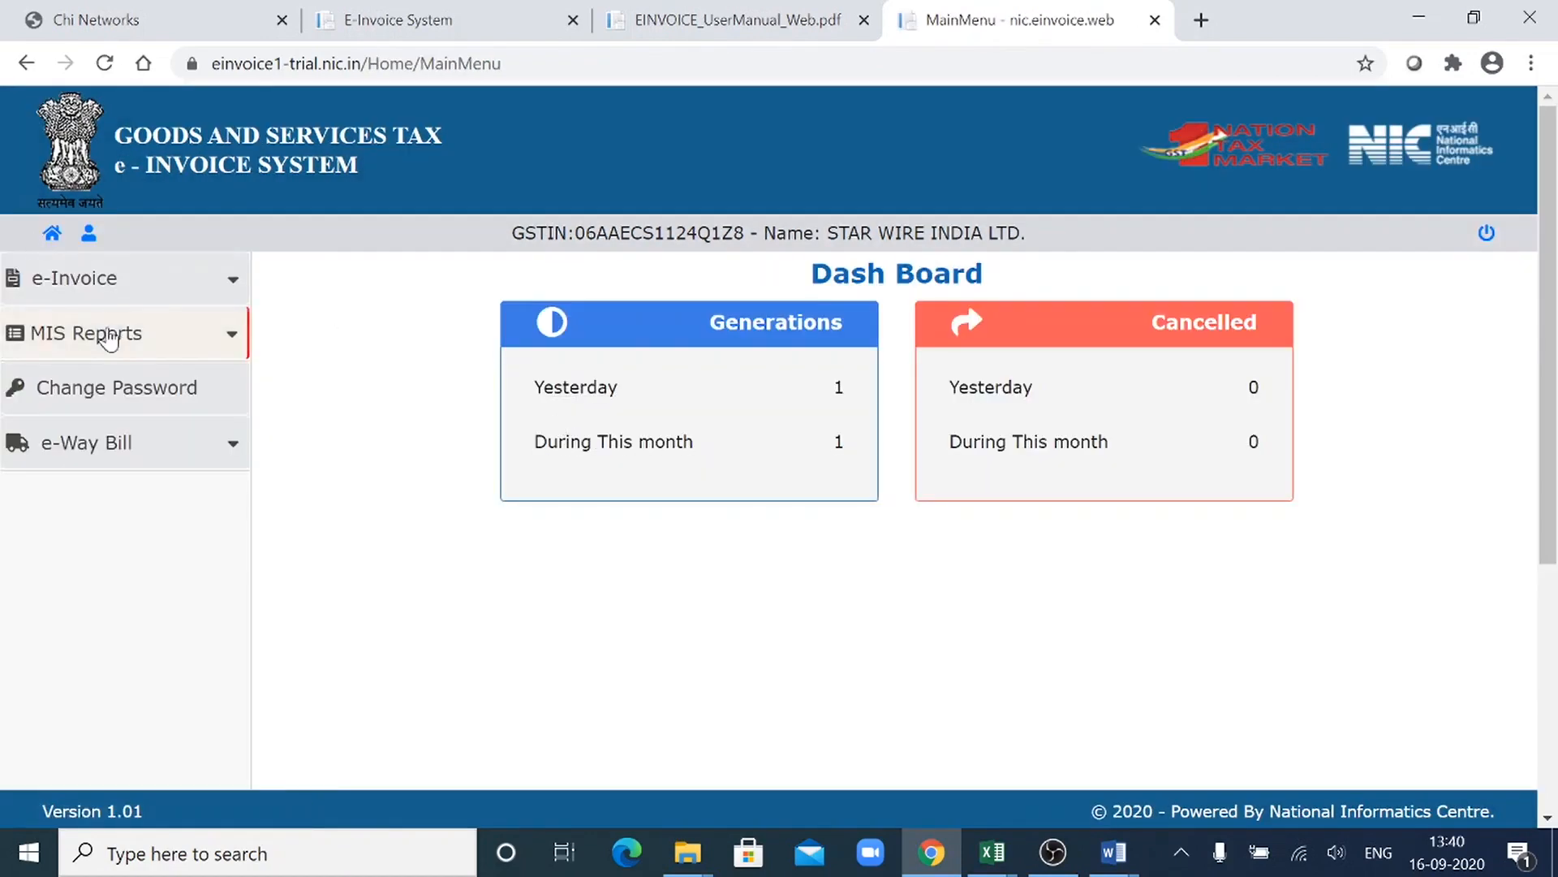
click(118, 298)
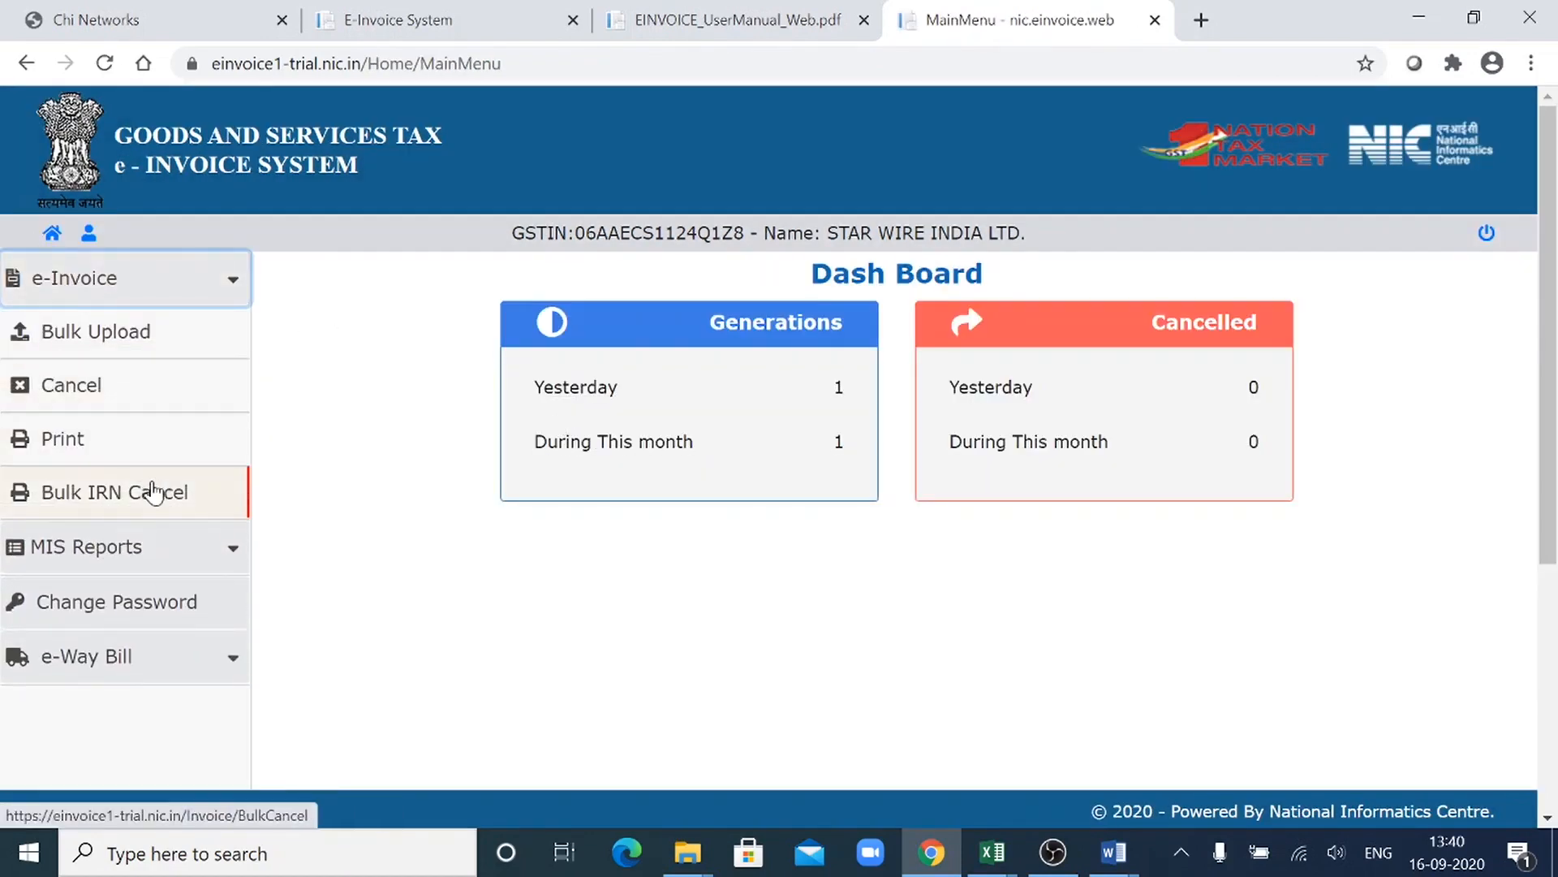
click(154, 490)
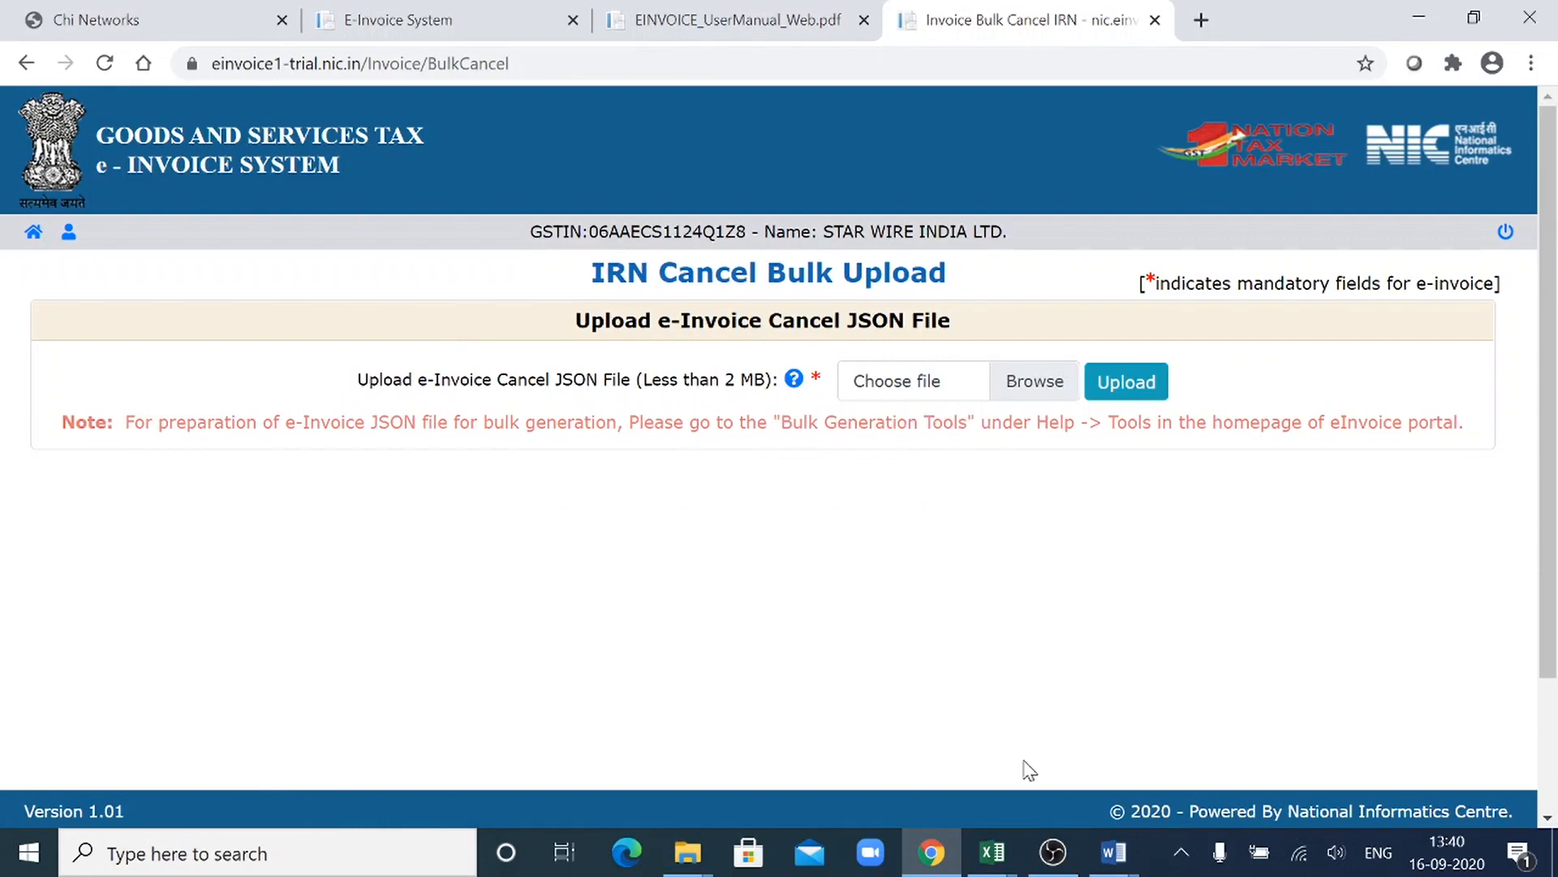
- Look through the UploadedInvoiceDetails (1) and Multiple Invoices workbooks in Excel, and return to the bulk cancel page in Chrome
mouse_move(1000, 849)
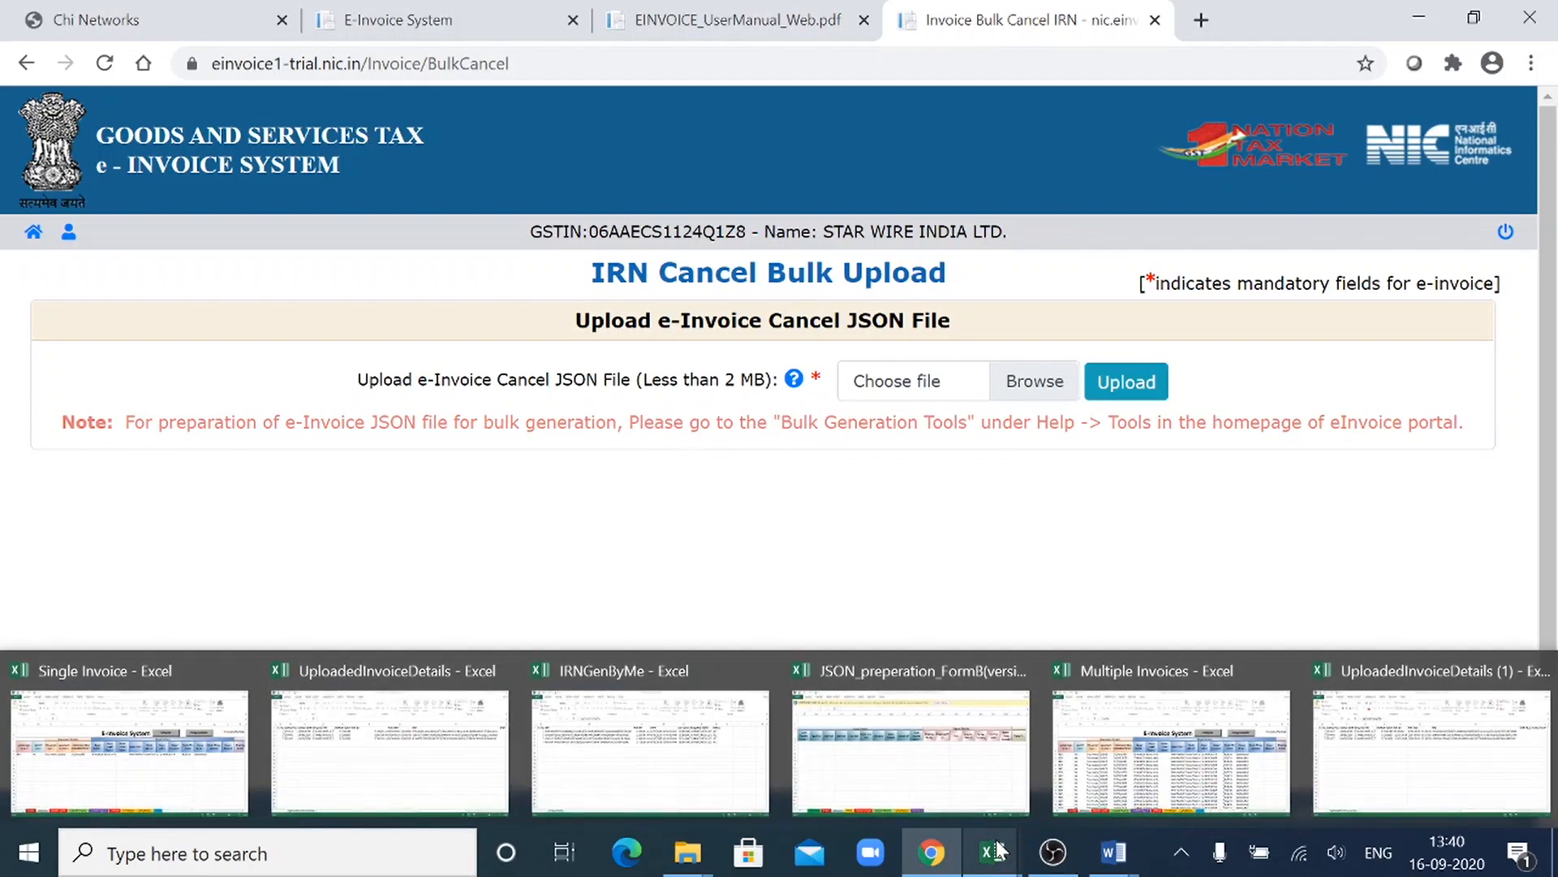
mouse_move(935, 714)
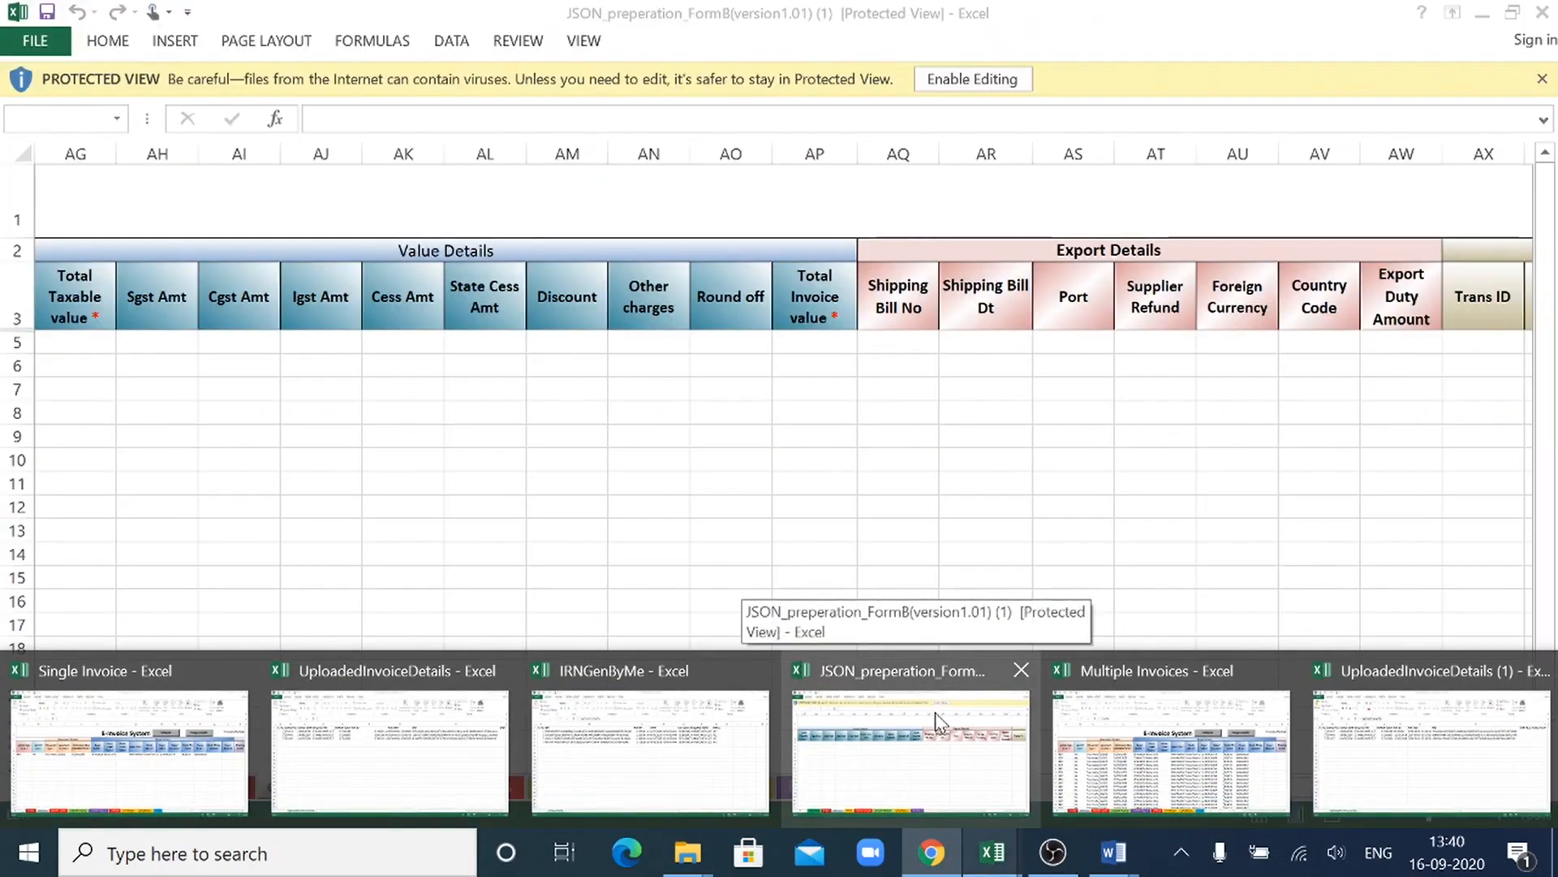
mouse_move(1161, 768)
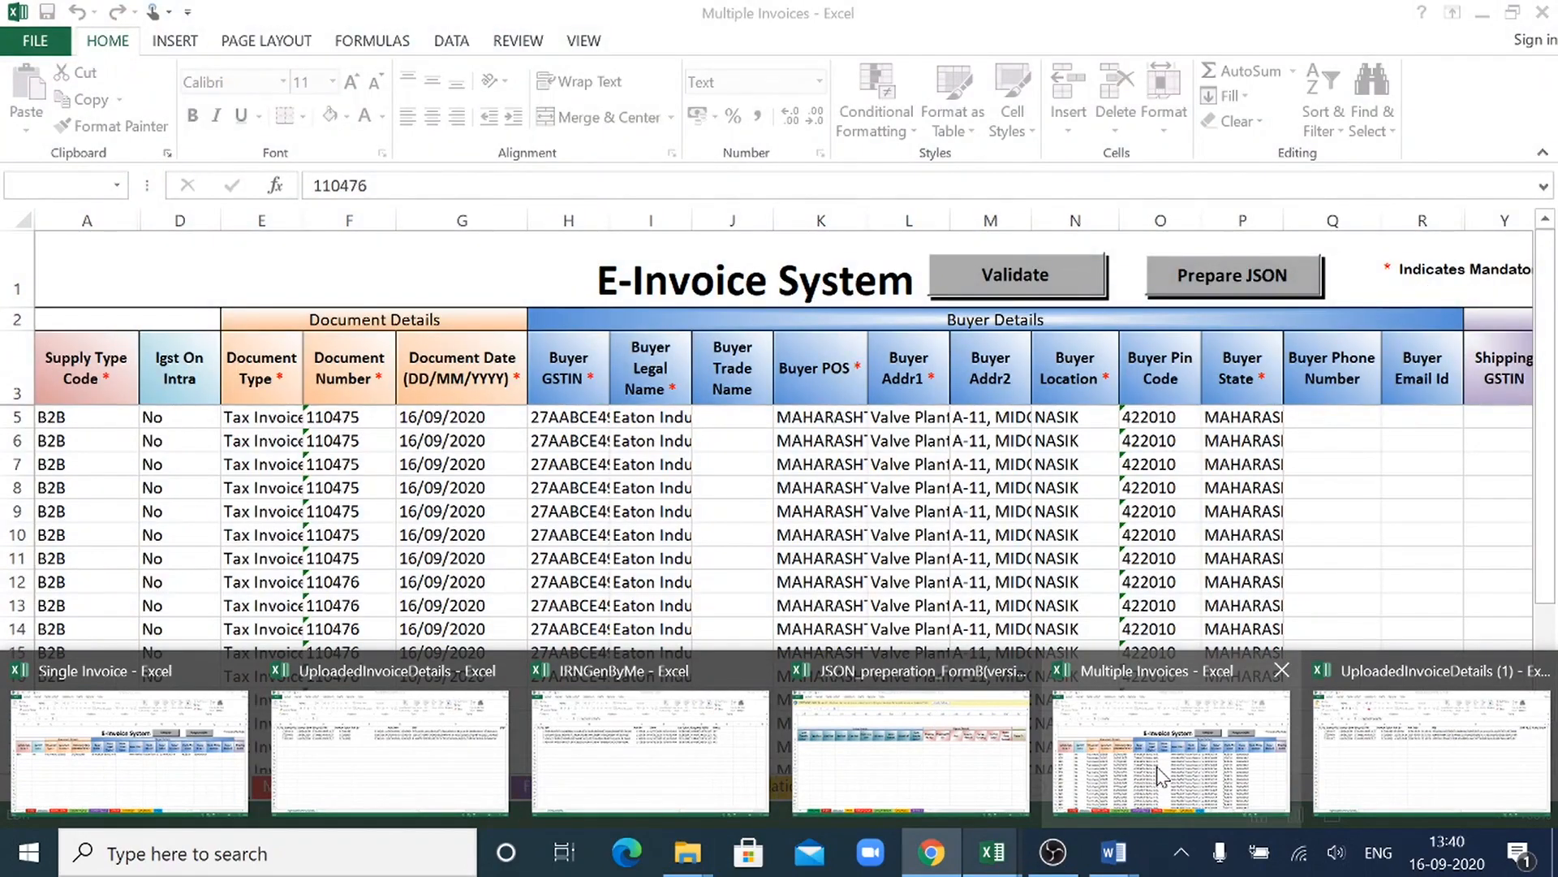
click(1429, 750)
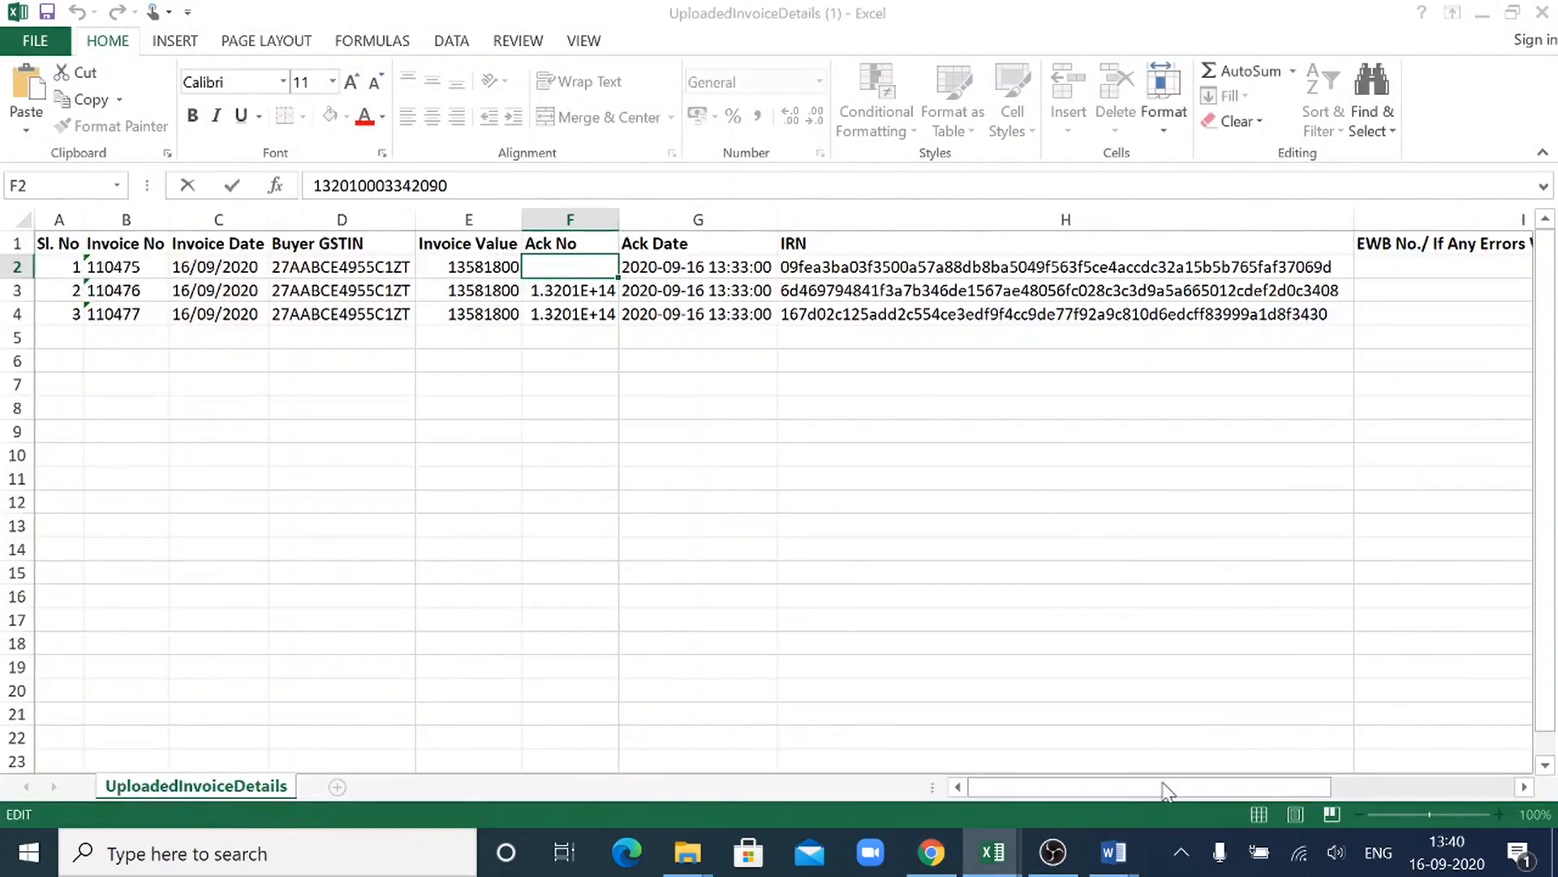
click(989, 854)
mouse_move(984, 872)
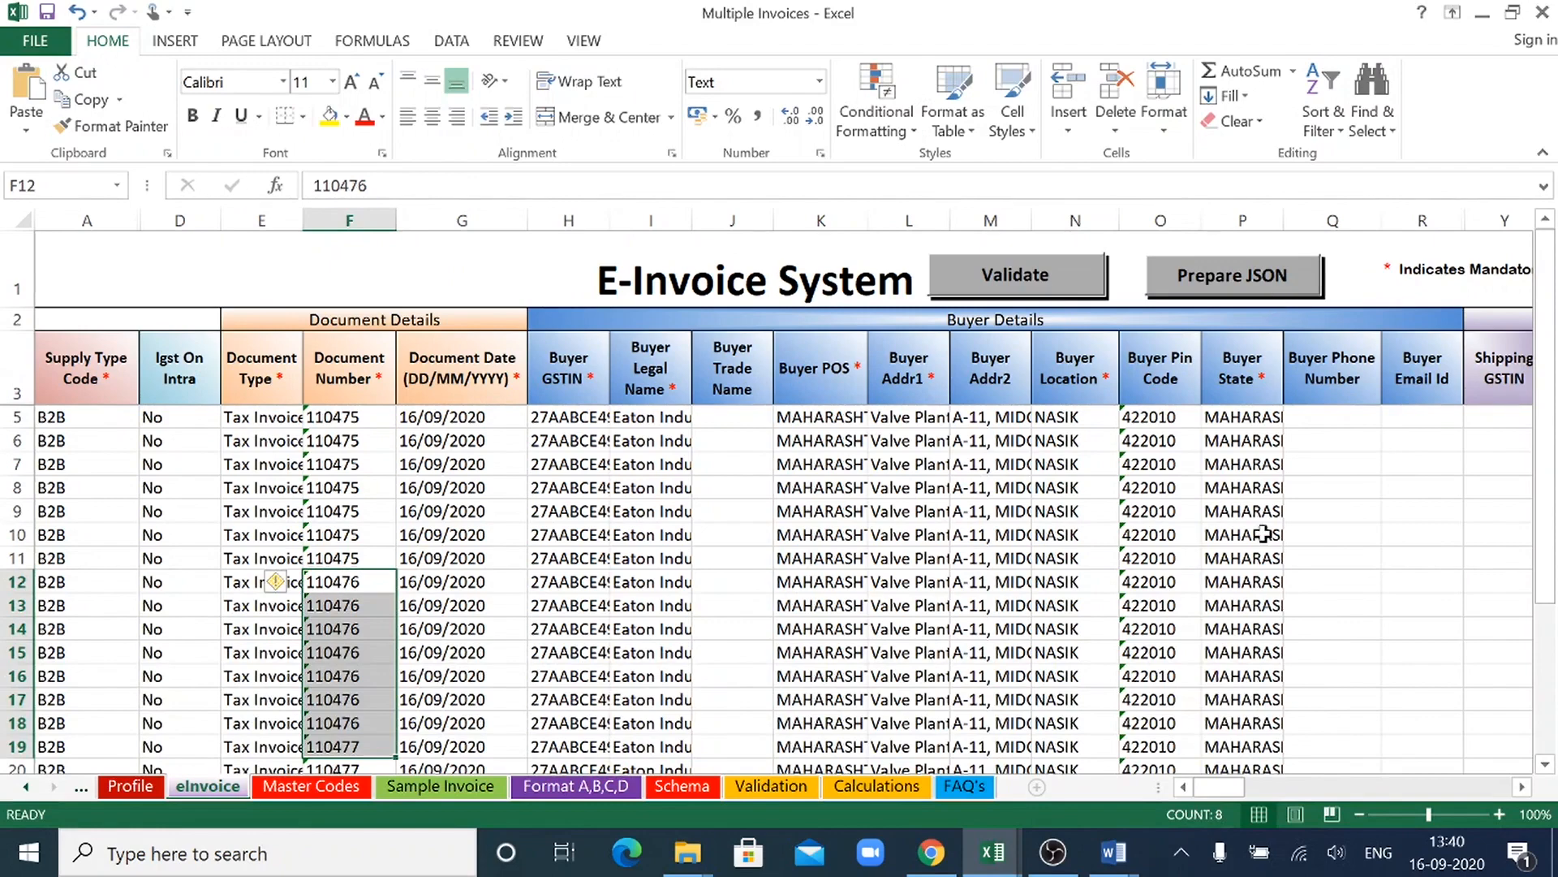
key(alt+Tab)
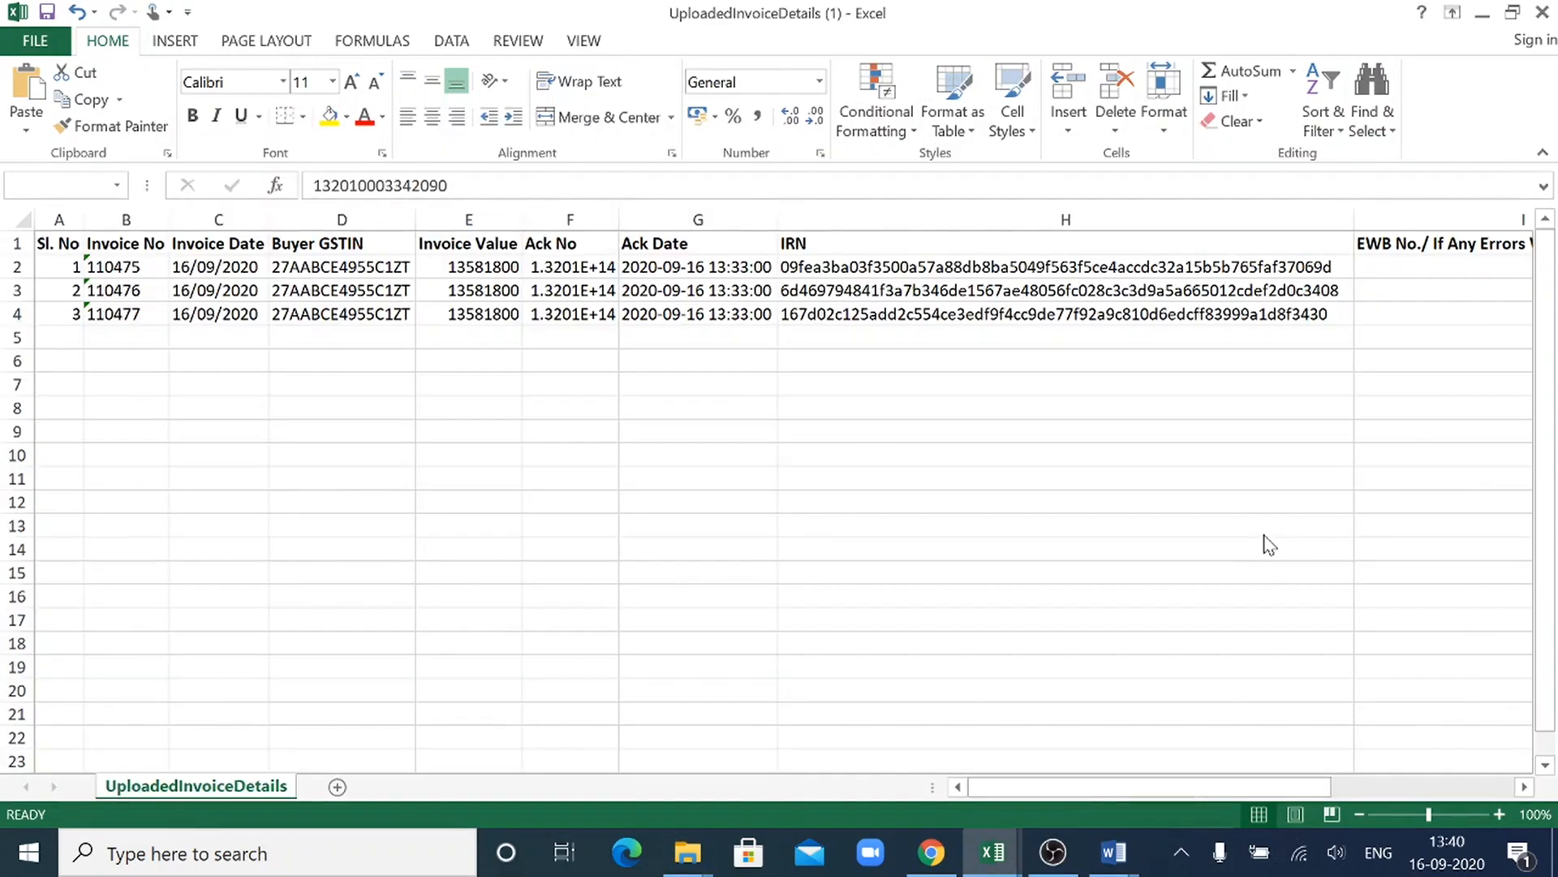
key(alt+Tab)
key(alt+Tab)
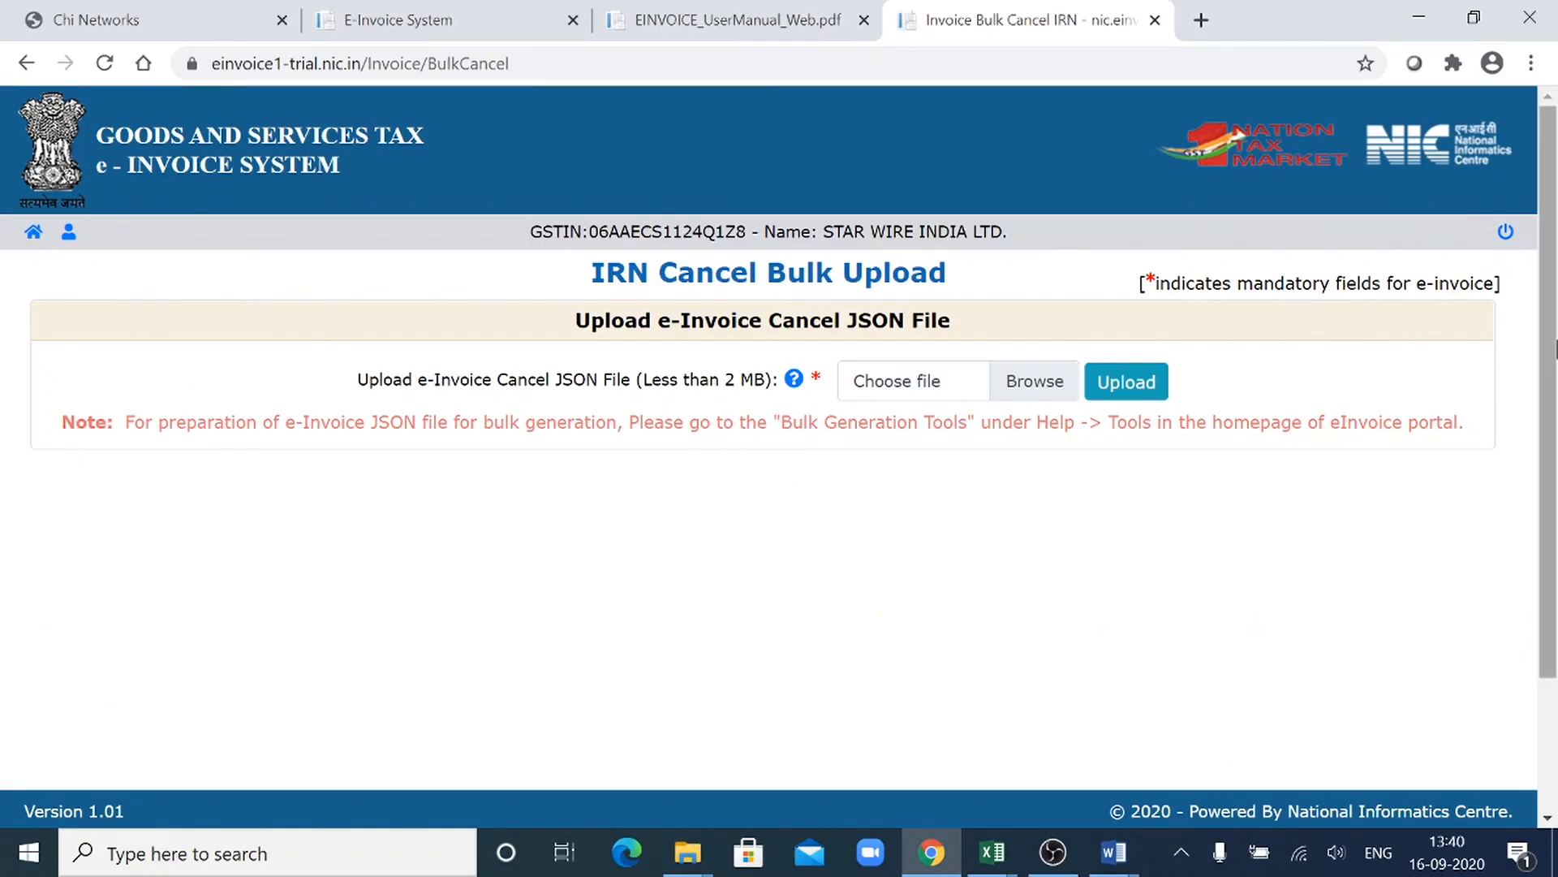
- Log out of the e-invoice portal and open its Bulk Generation Tools page
click(1504, 235)
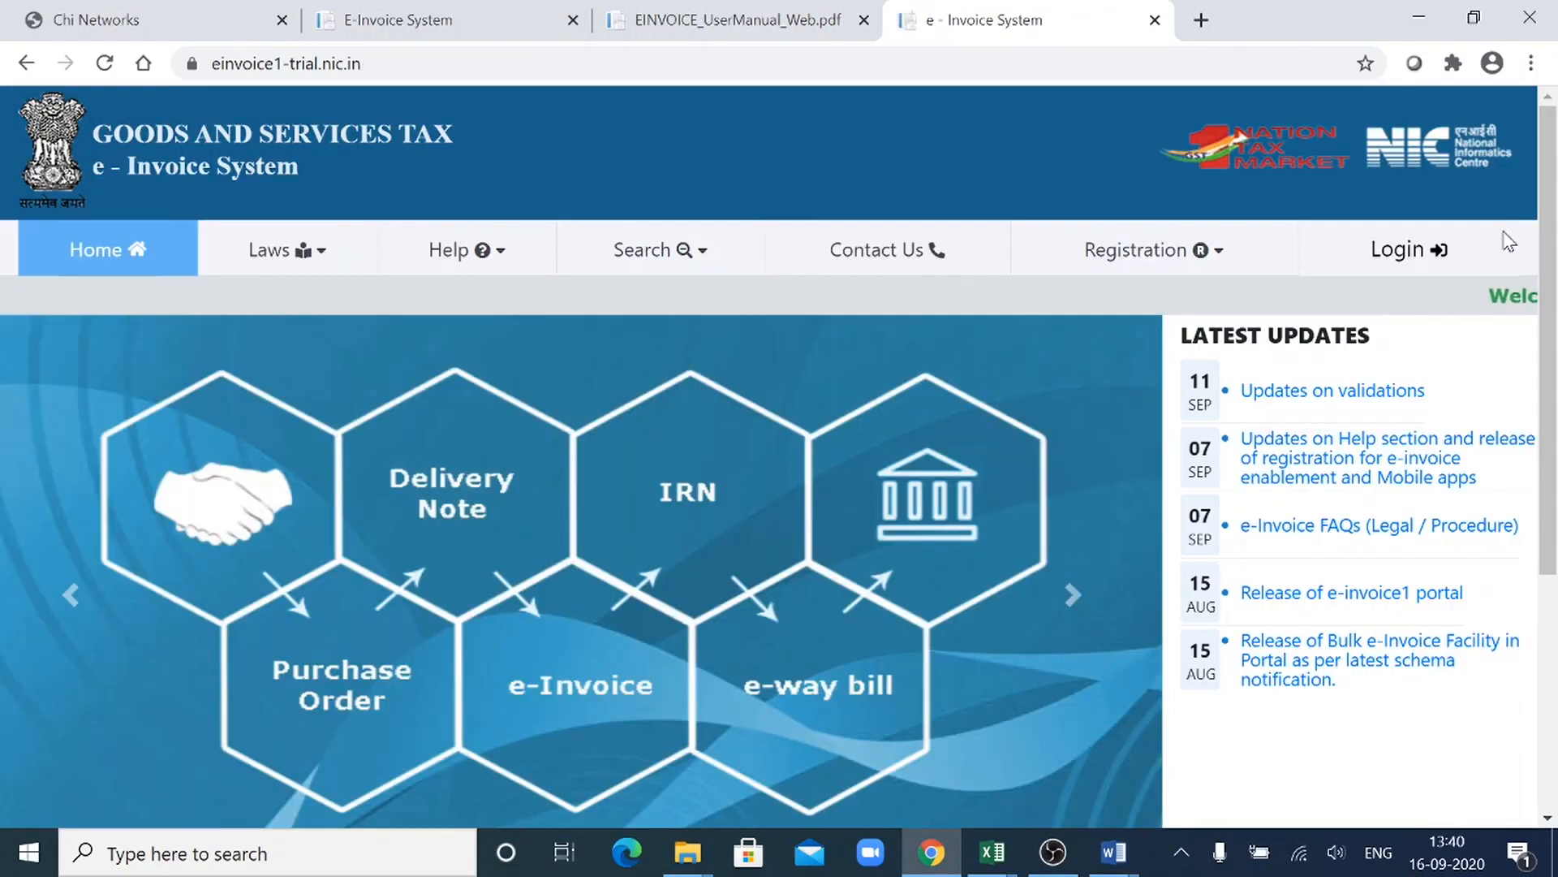
mouse_move(446, 260)
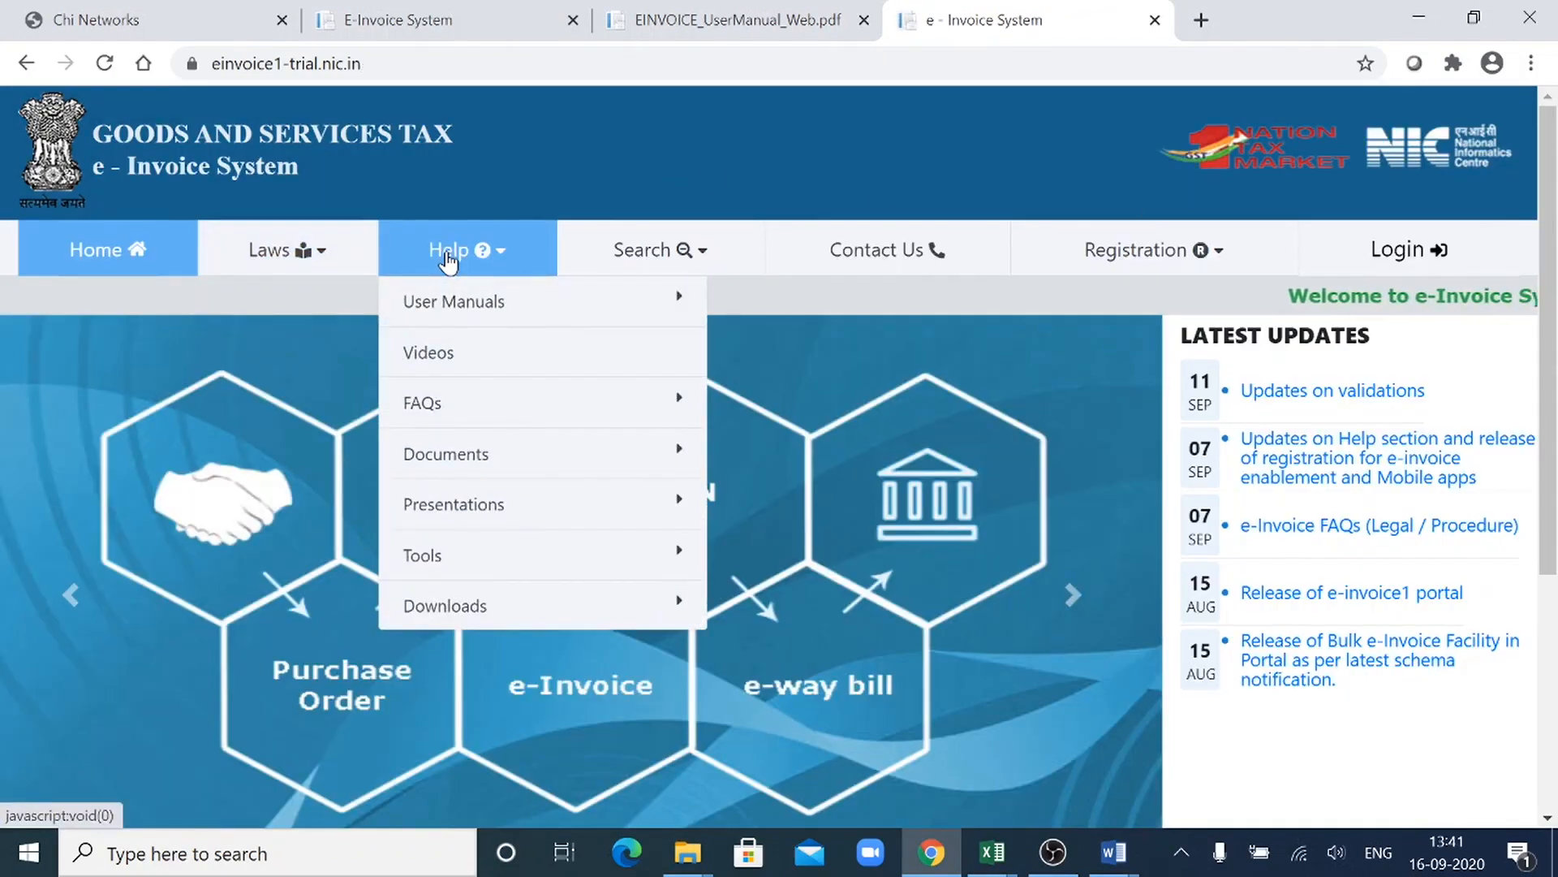
mouse_move(557, 568)
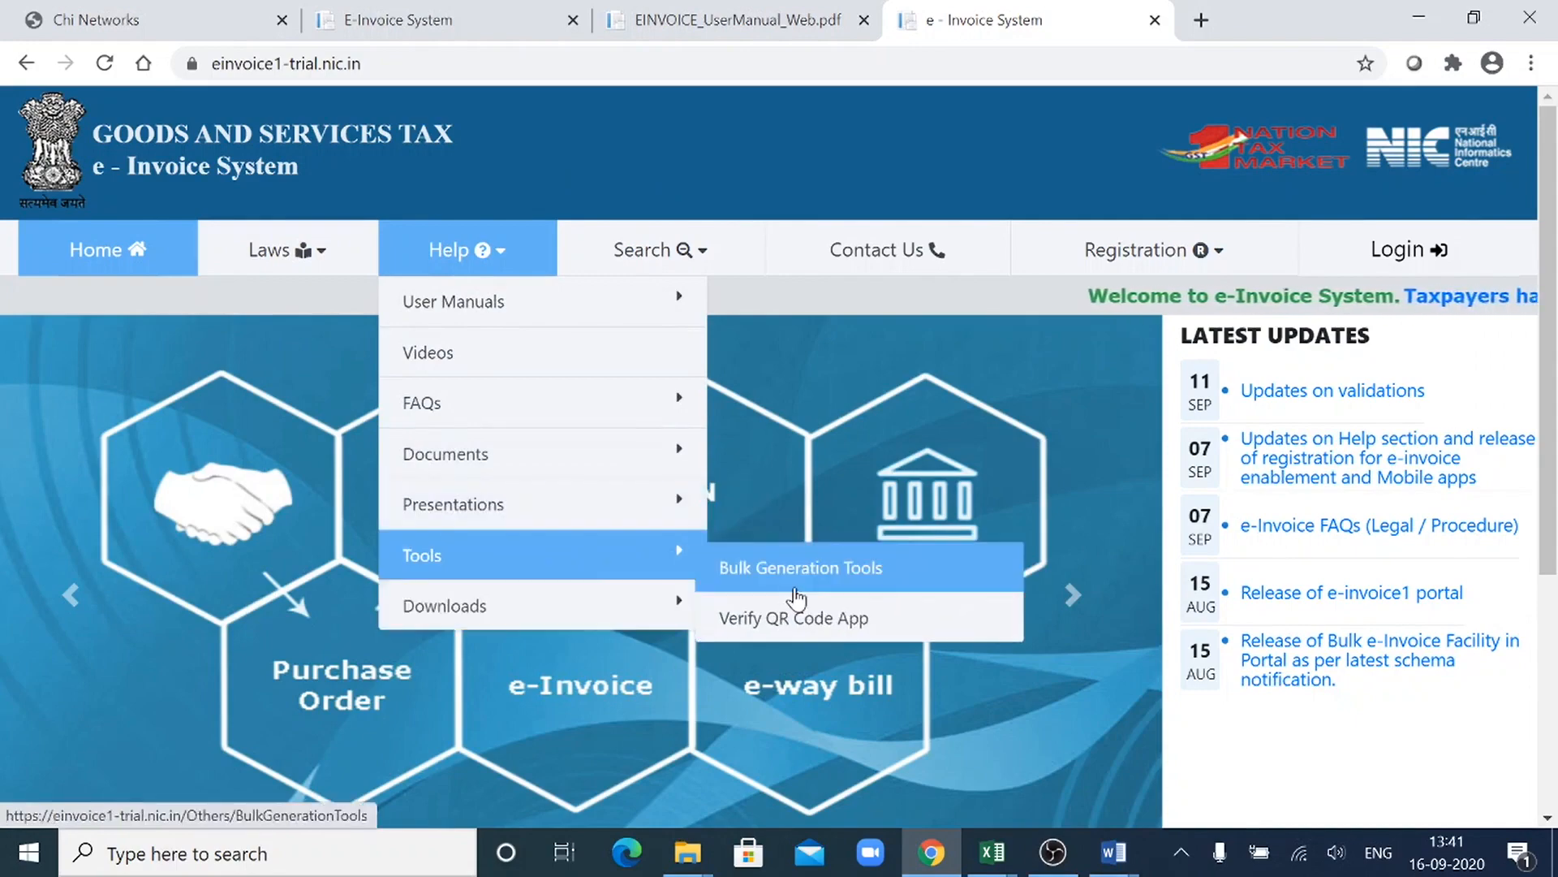
click(798, 599)
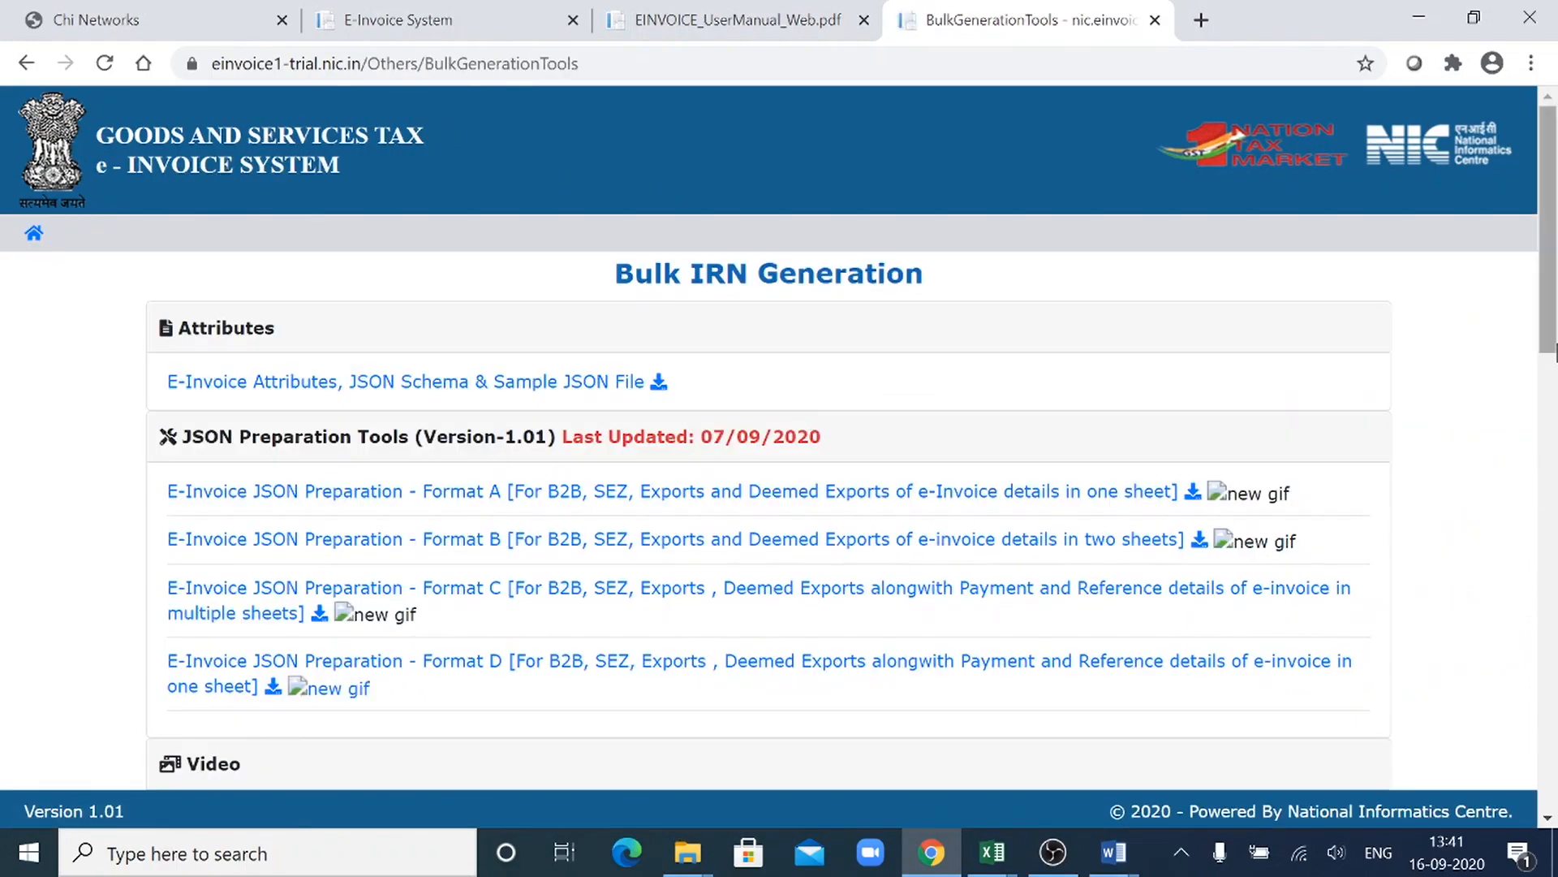
- Download the E-Invoice Cancel by IRN - JSON Preparation tool and look at the Bulk IRN Cancellation section's video area
scroll(1552, 410, down, 3)
drag(1555, 428, 1555, 576)
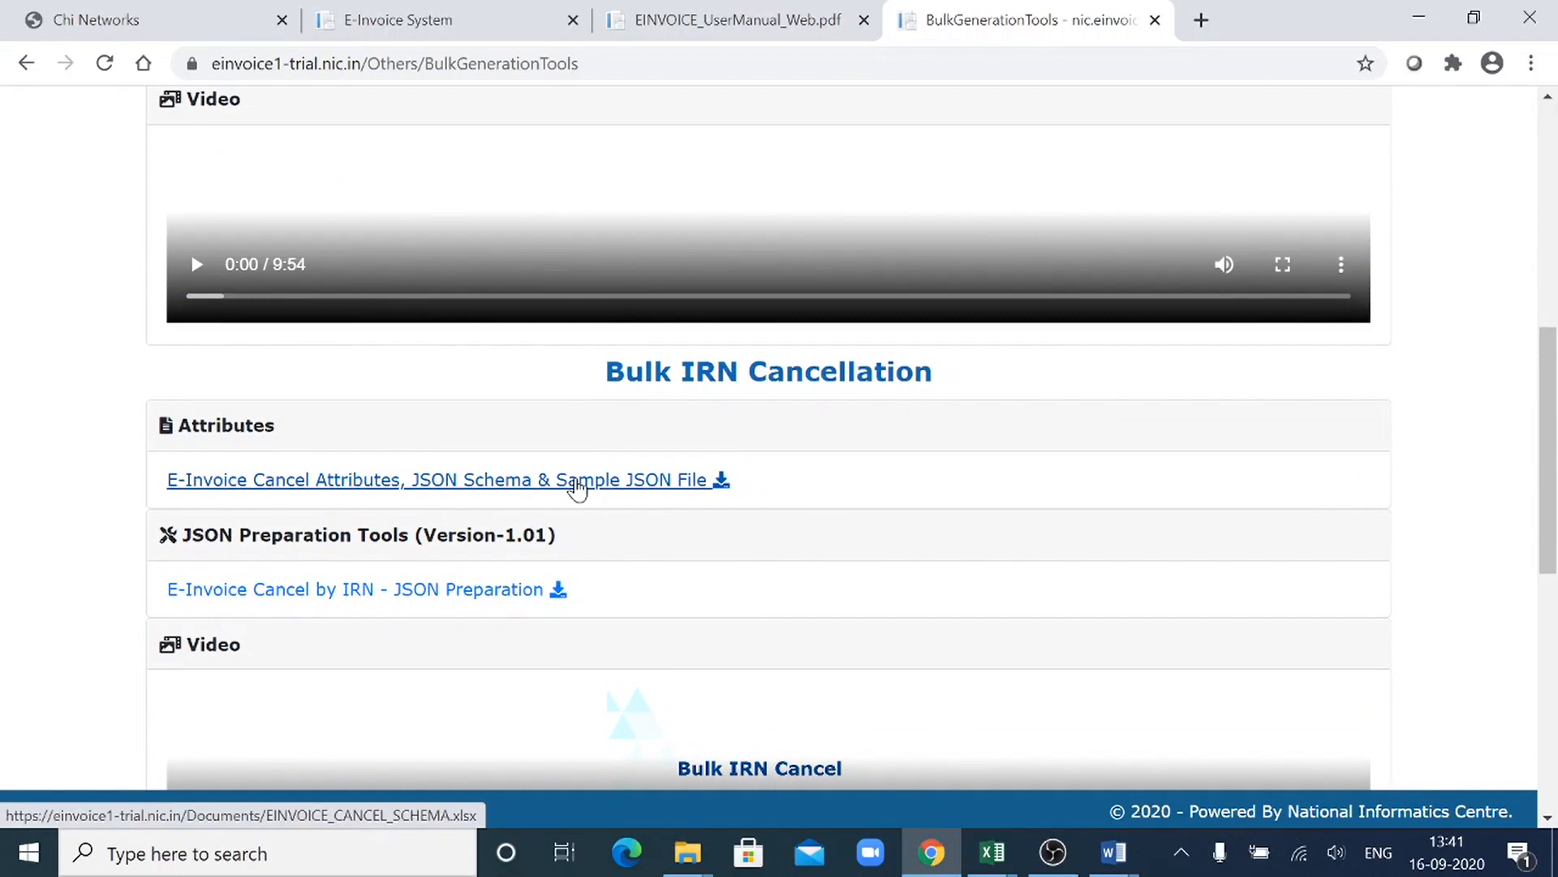
click(301, 592)
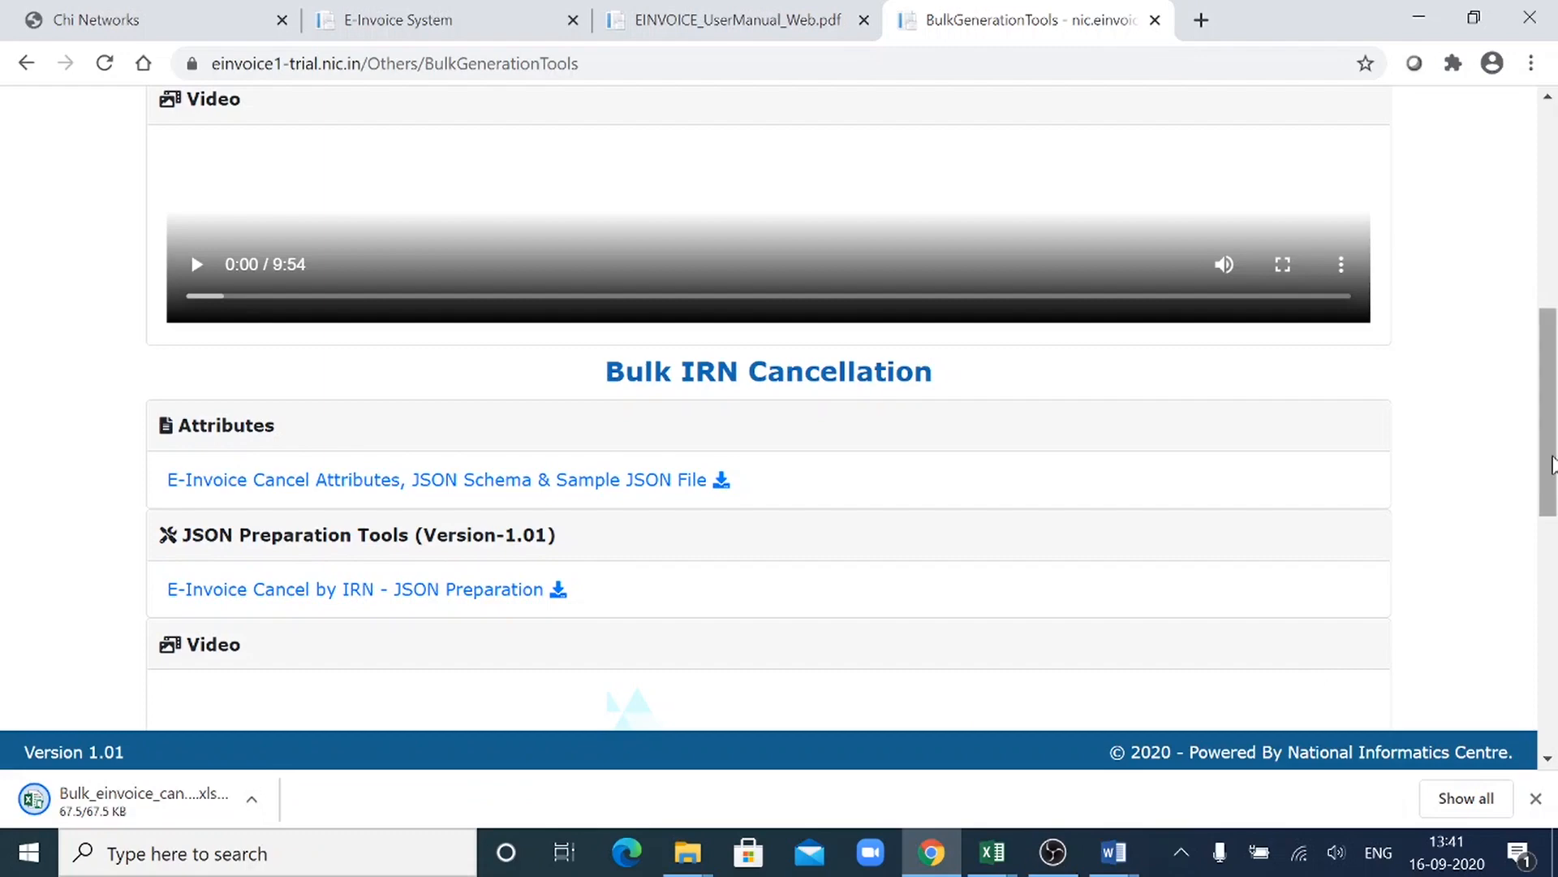
drag(1554, 462, 1555, 535)
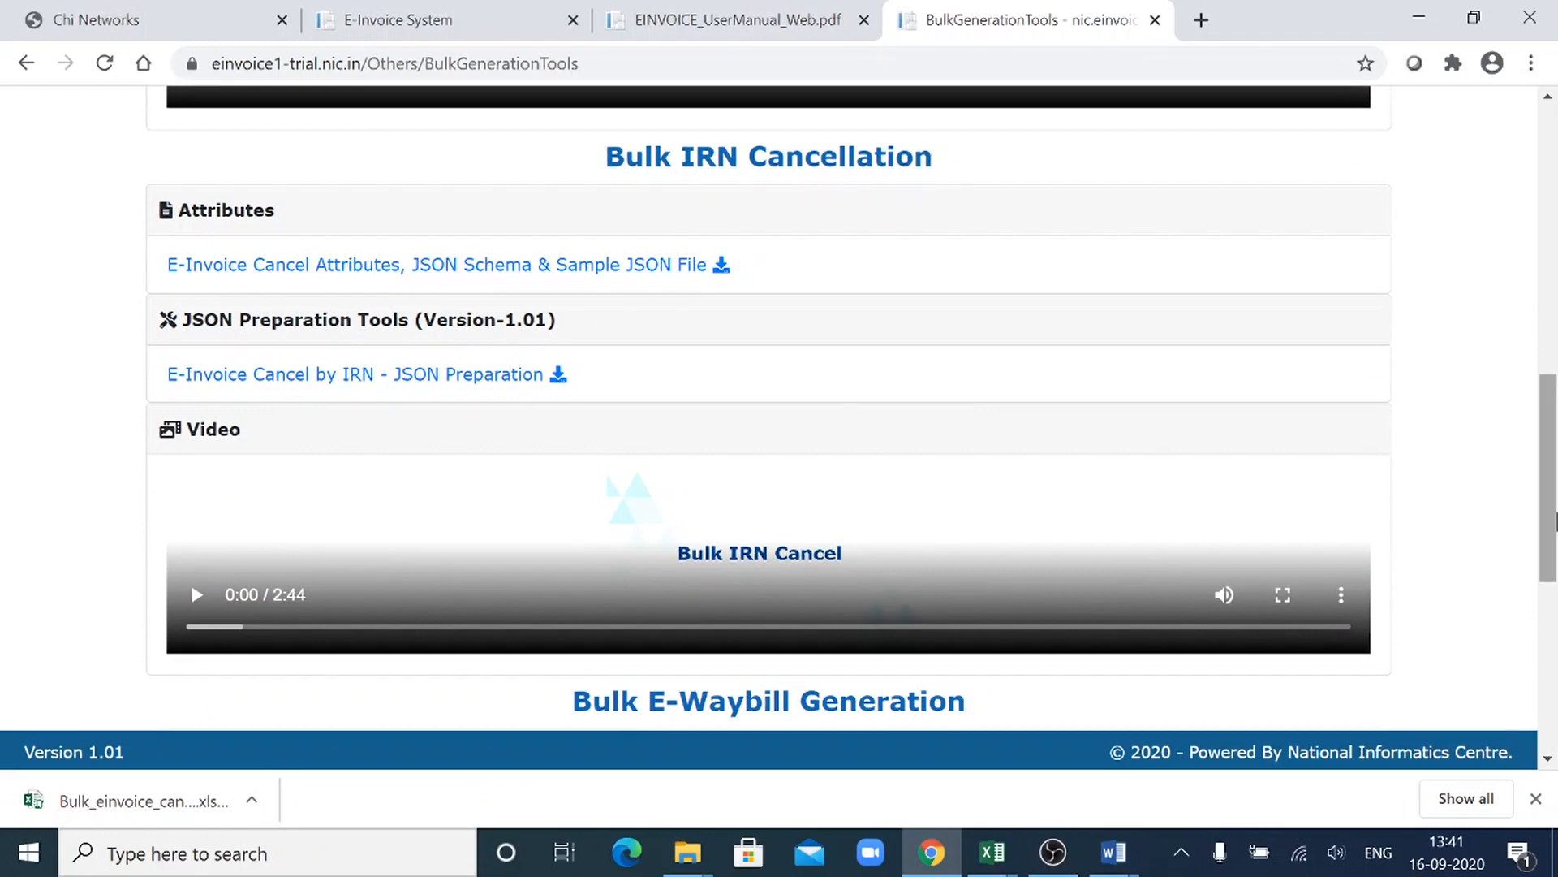
drag(1555, 520, 1553, 526)
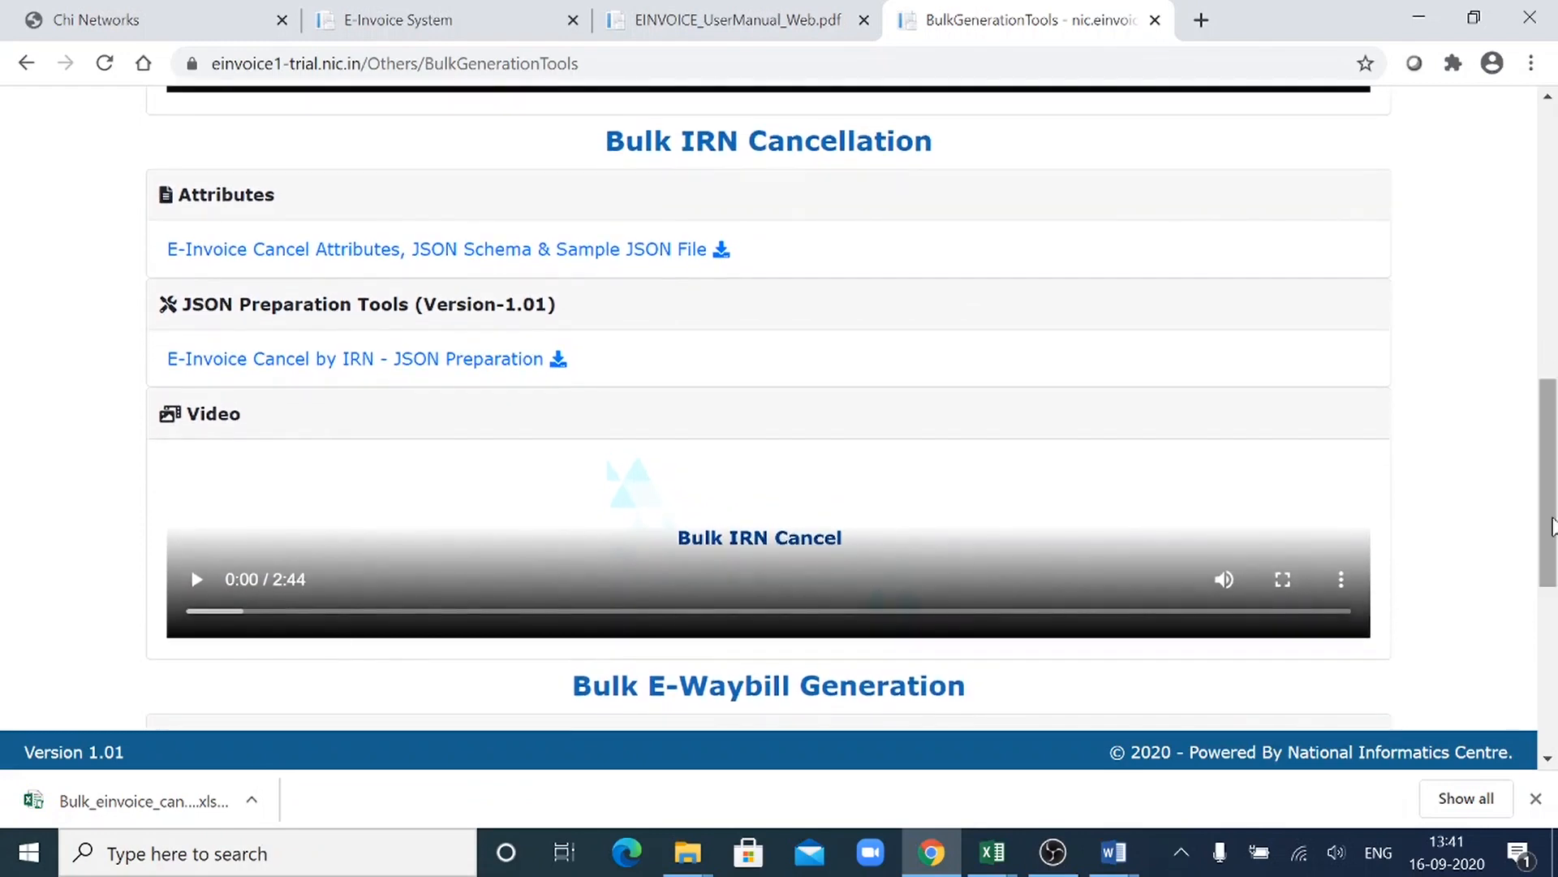
- Open the downloaded Bulk_einvoice_cancel workbook in Excel, review the EInvoice Cancel sheet's columns, and enable editing
click(134, 812)
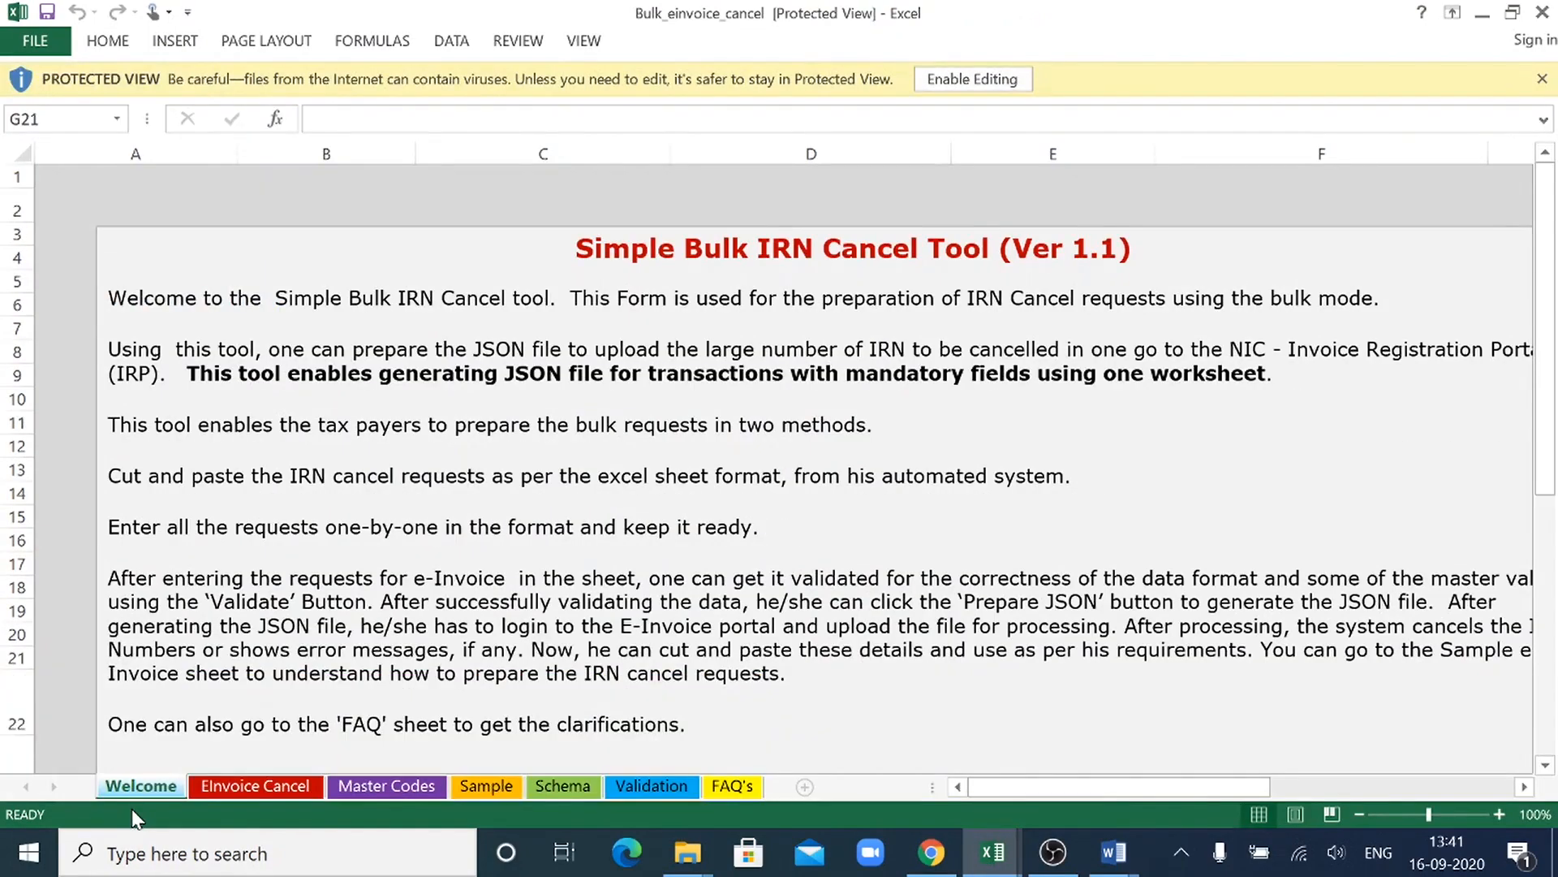
click(277, 781)
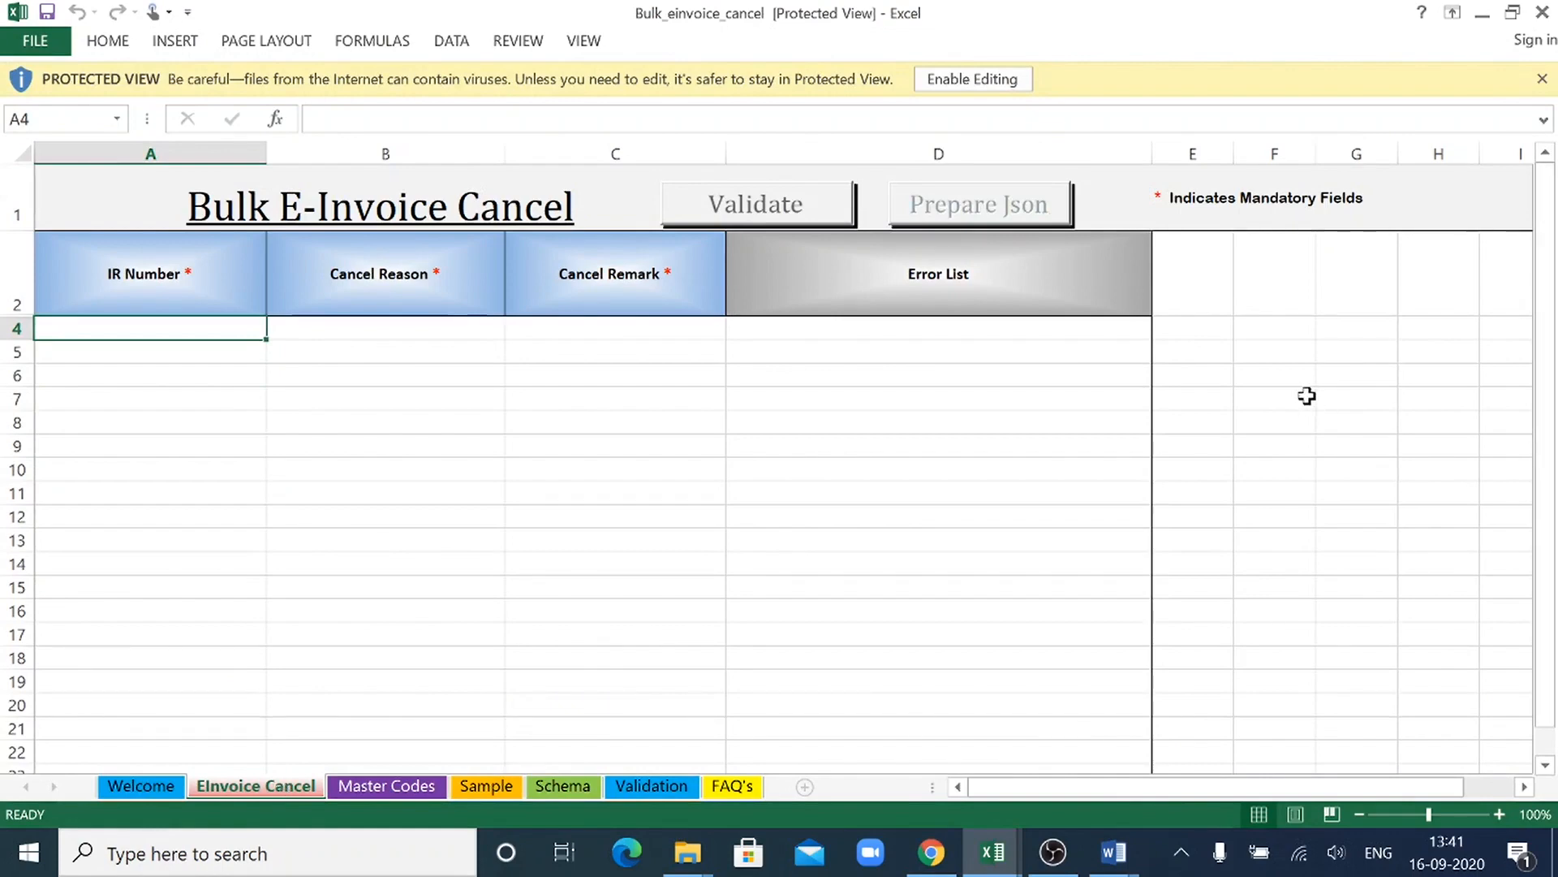
click(786, 471)
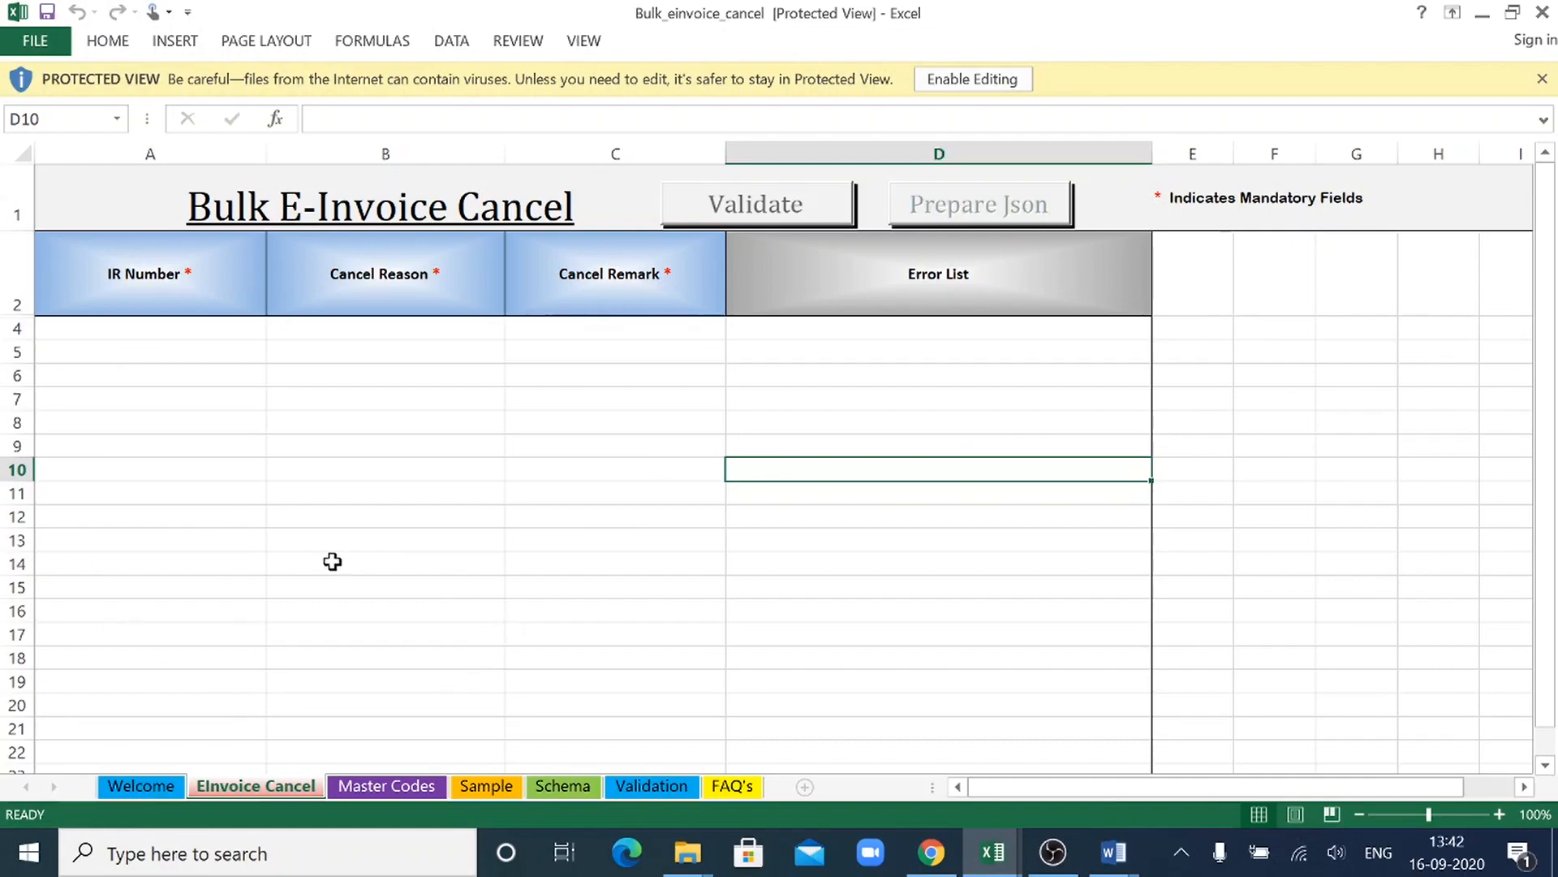
click(636, 537)
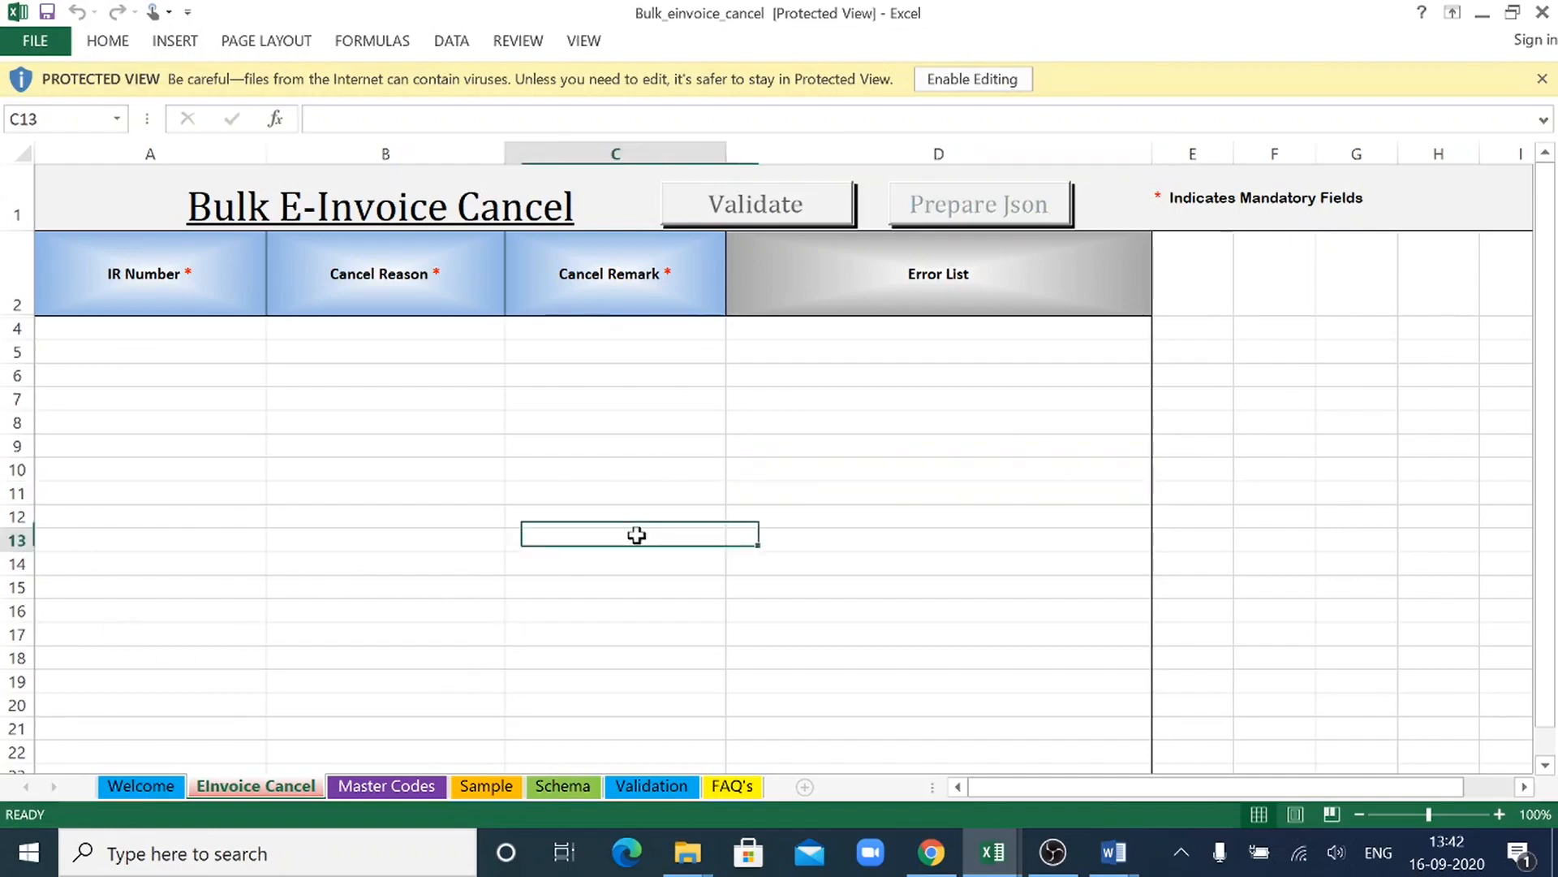
click(1013, 77)
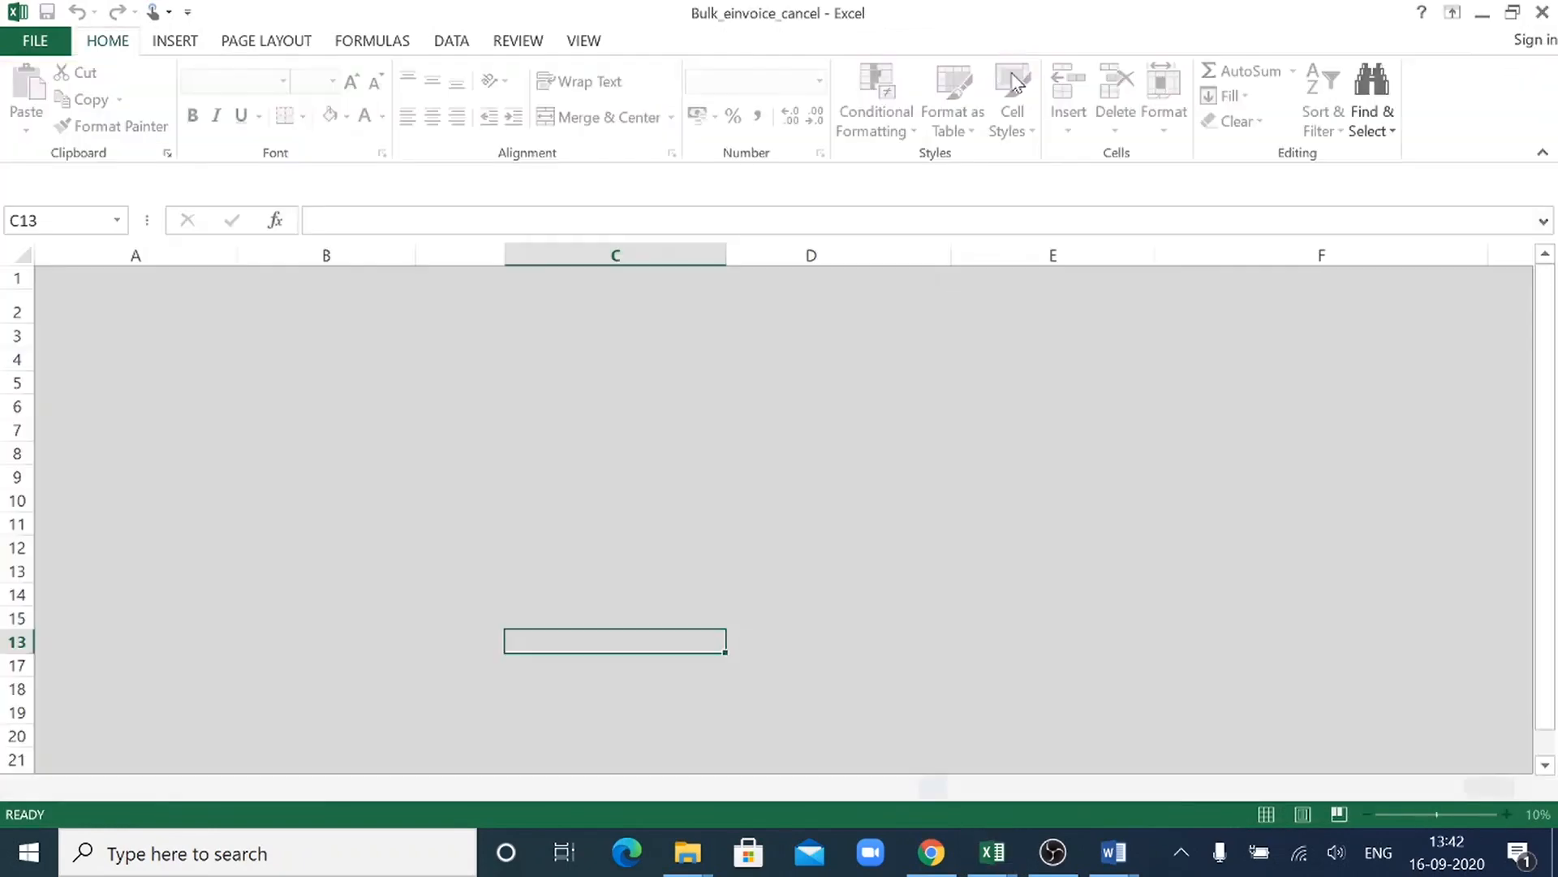
- Enable the Bulk_einvoice_cancel workbook's content and look over the first entry row's IR Number, Cancel Reason and Cancel Remark cells
click(792, 519)
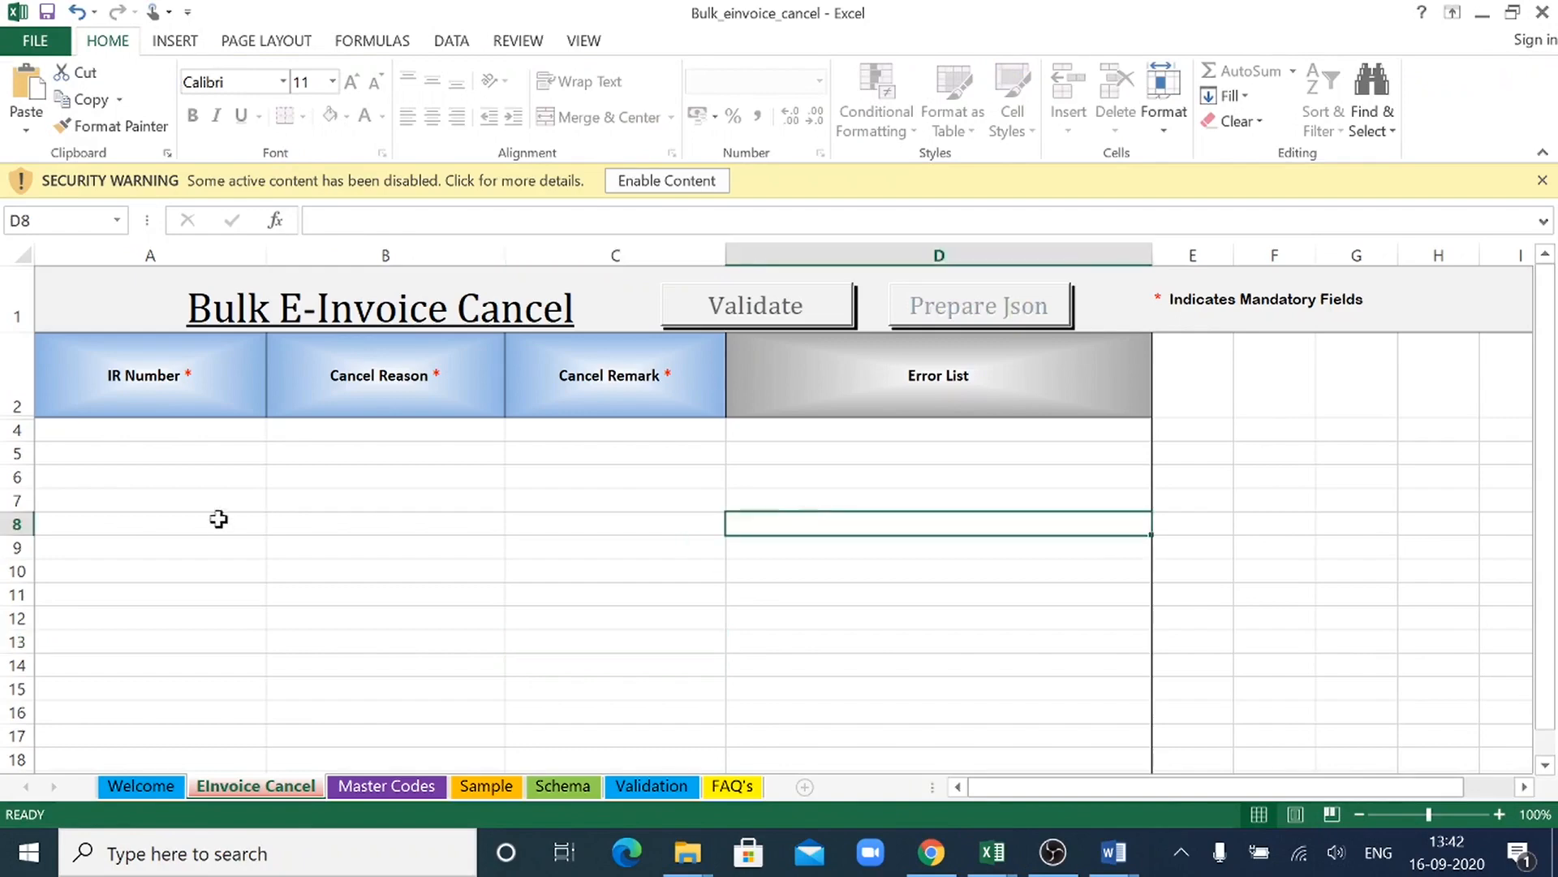
click(158, 474)
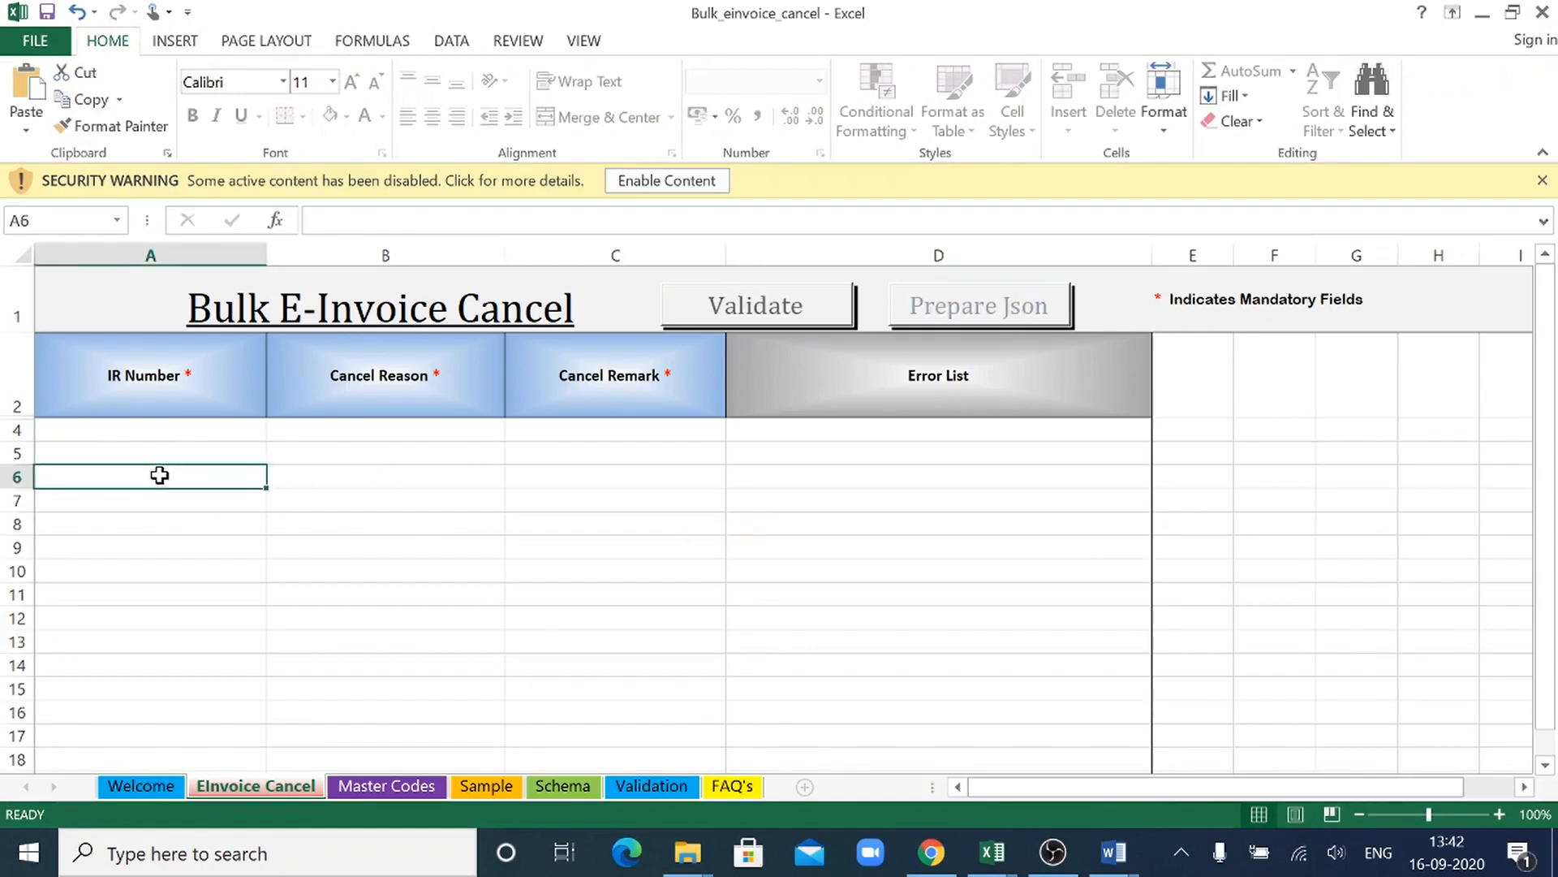
click(648, 181)
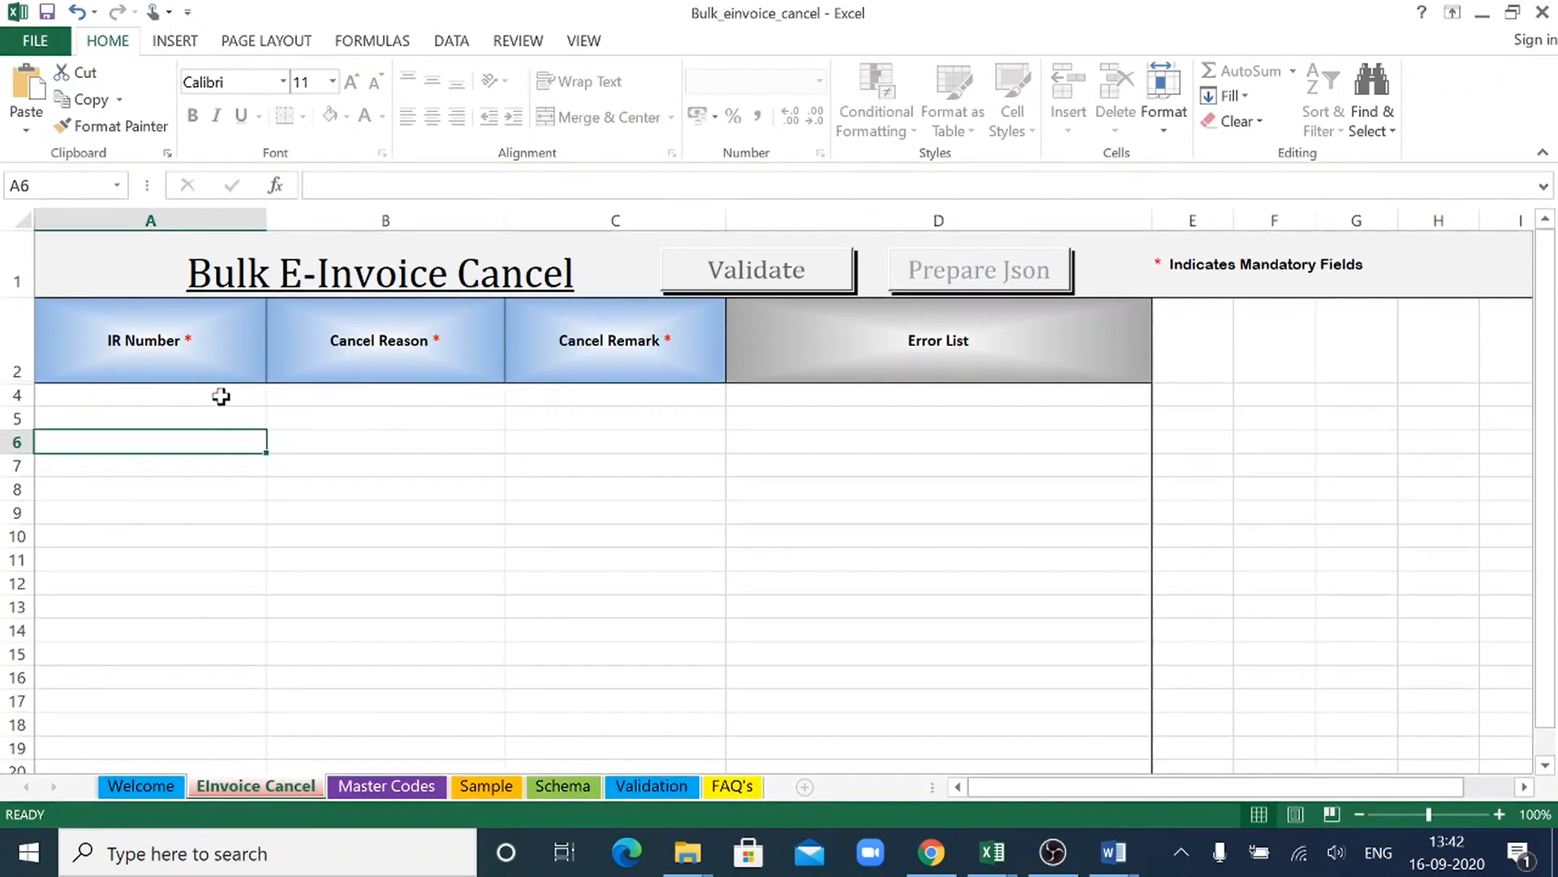
click(219, 396)
click(365, 398)
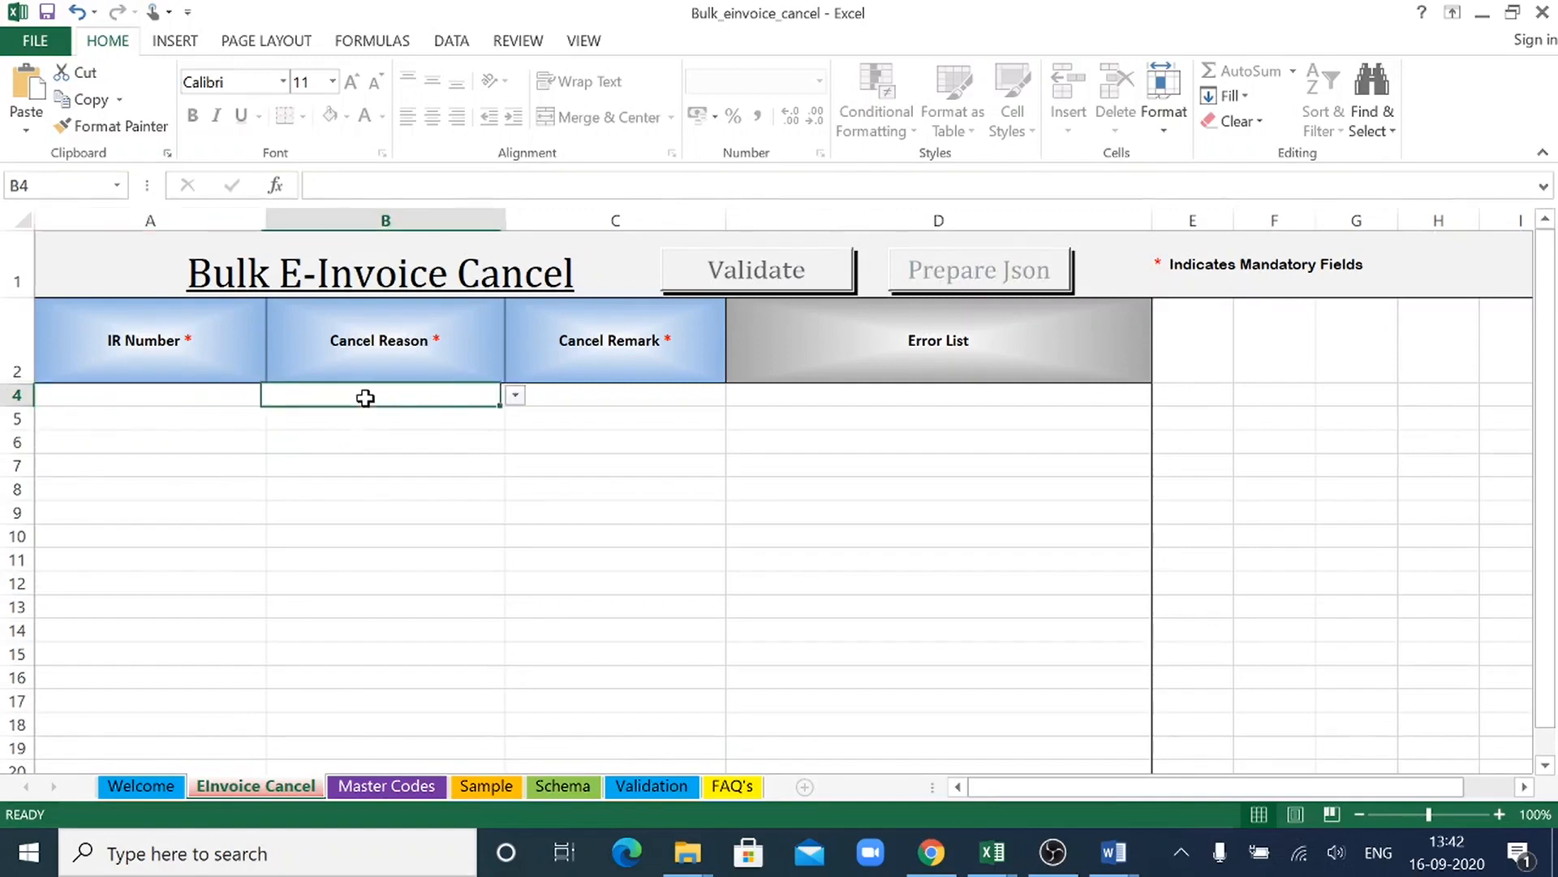
click(631, 392)
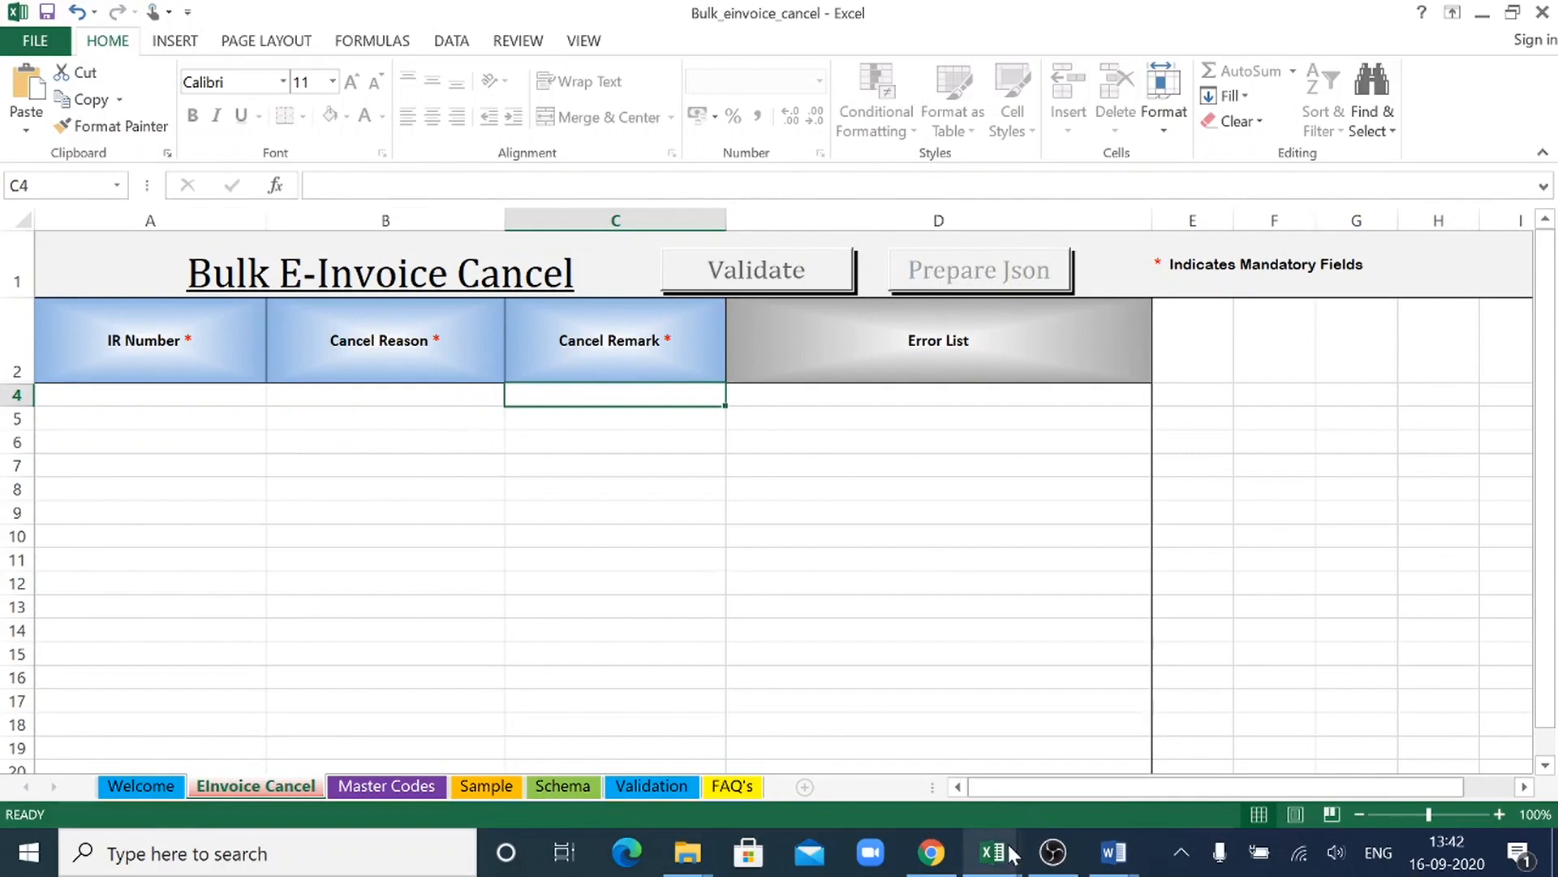
- Switch to the UploadedInvoiceDetails (1) workbook and review the dates, values and numbers of the second and third invoices
mouse_move(1010, 855)
click(1213, 748)
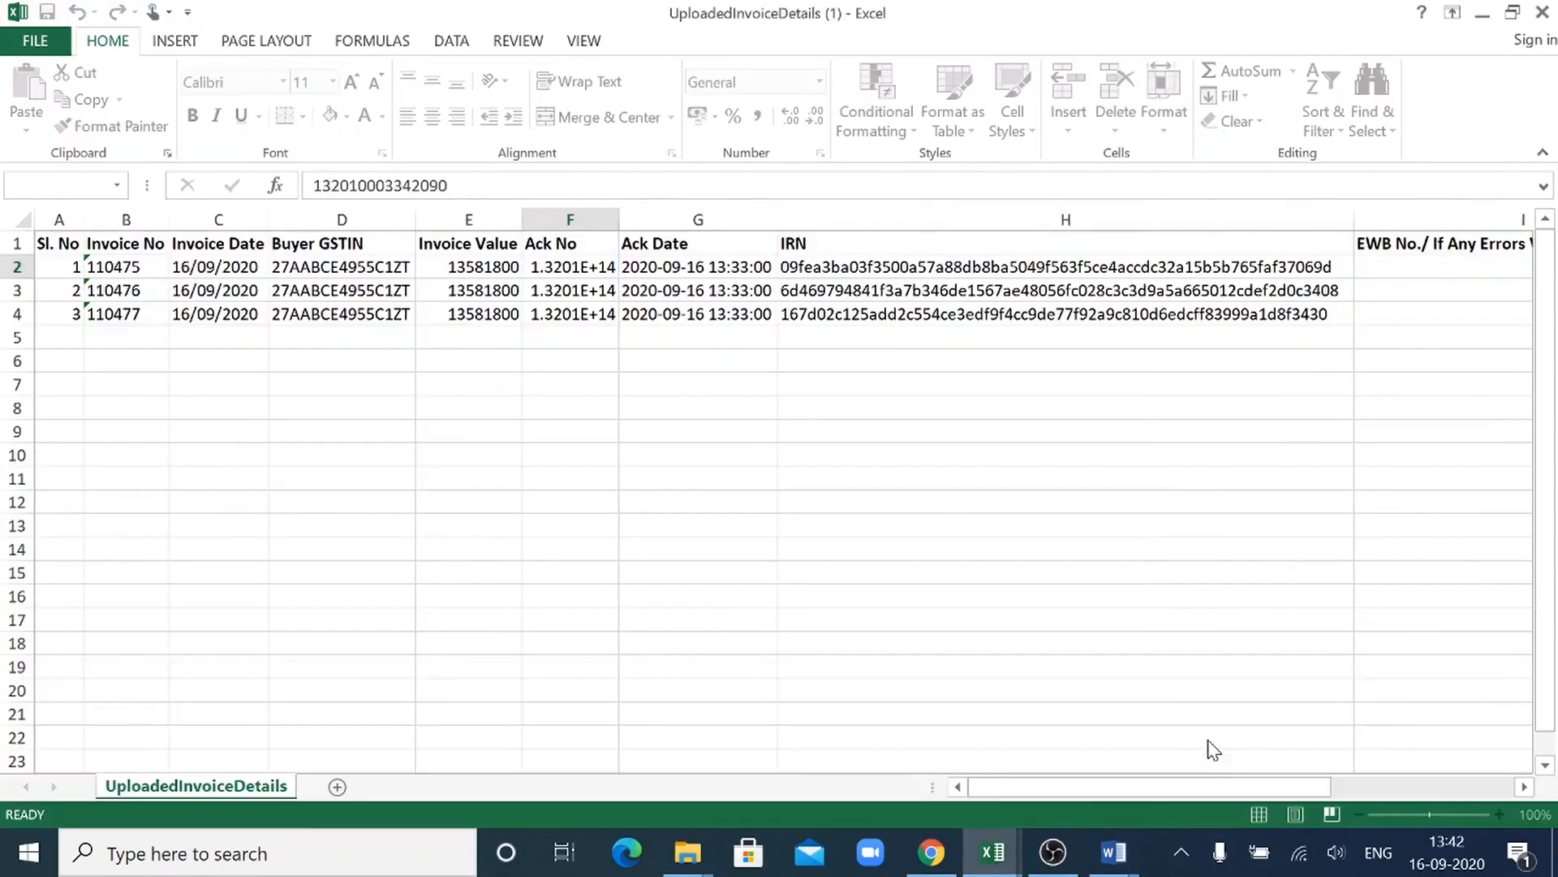
click(248, 286)
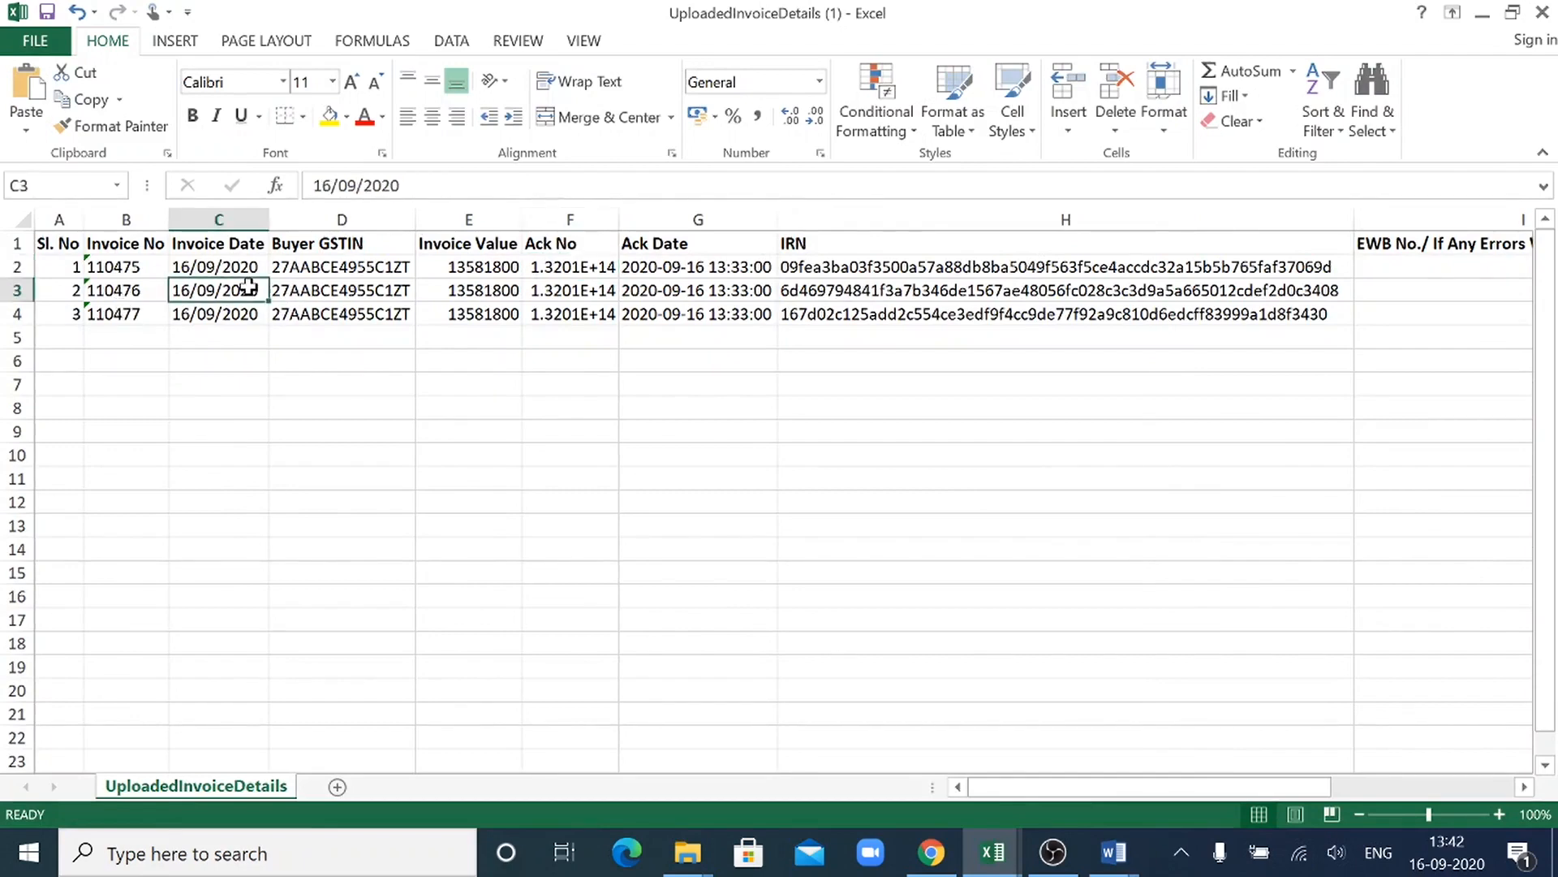
click(474, 289)
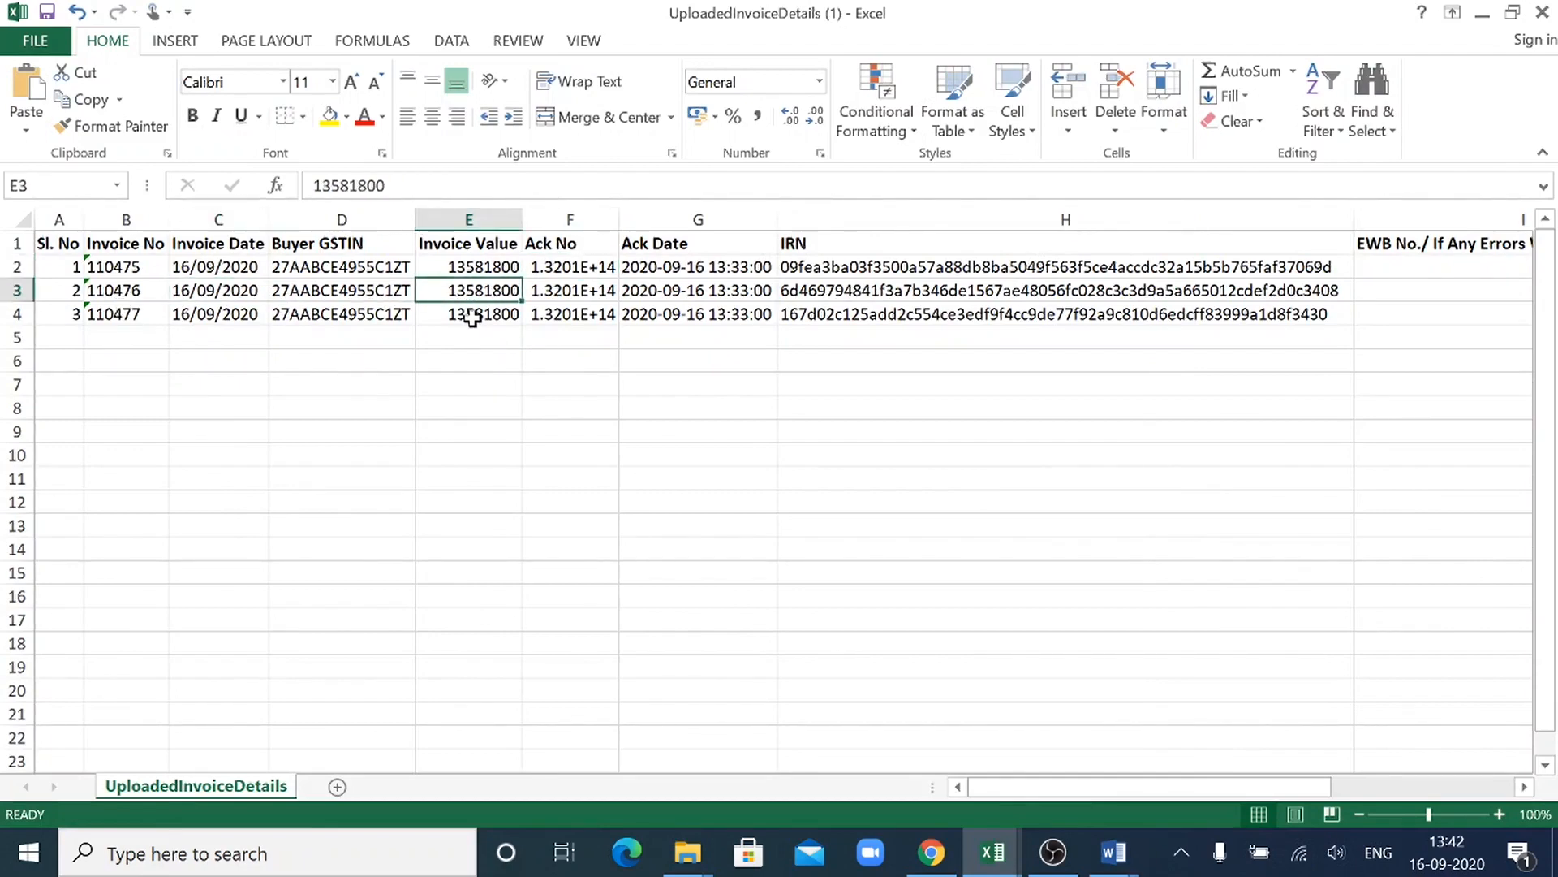
click(474, 317)
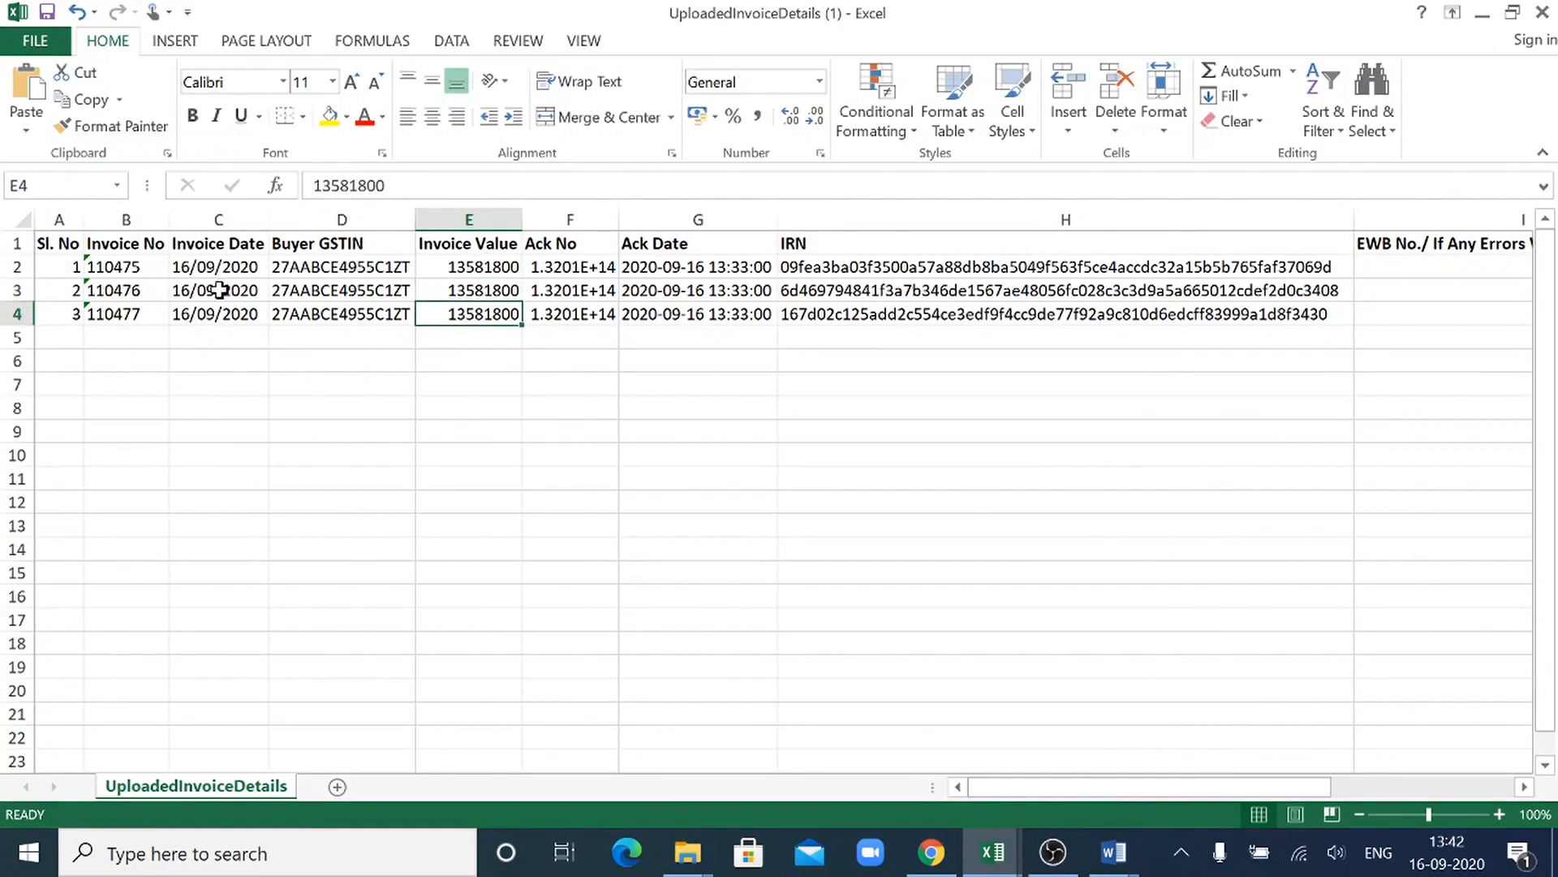
click(134, 289)
click(132, 313)
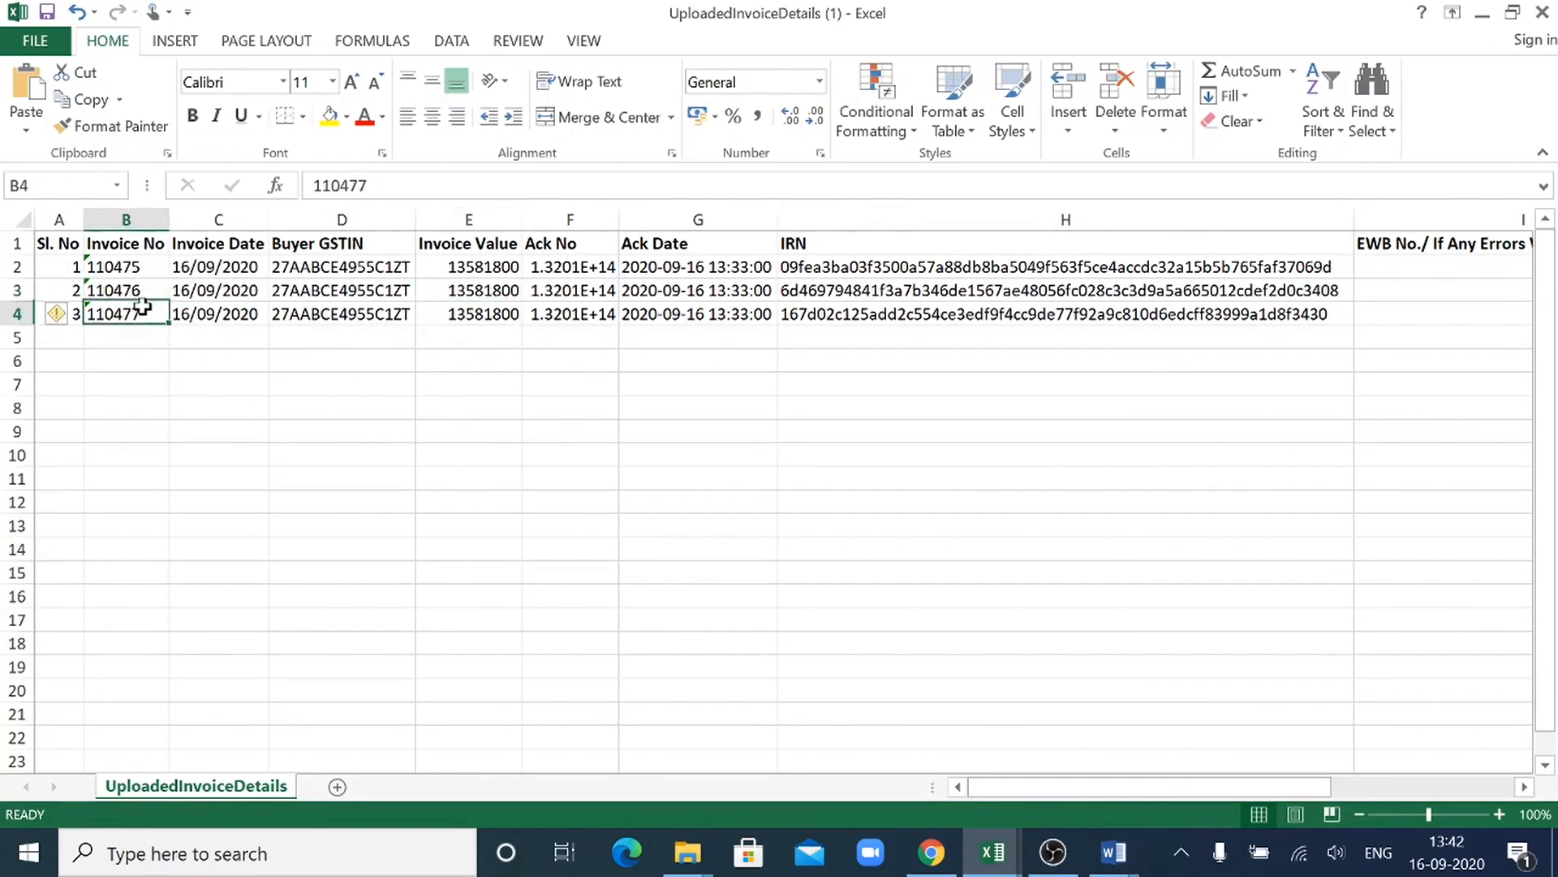
- Copy the second invoice's IRN from UploadedInvoiceDetails (1) into IR Number cell A4 of the EInvoice Cancel sheet
click(951, 293)
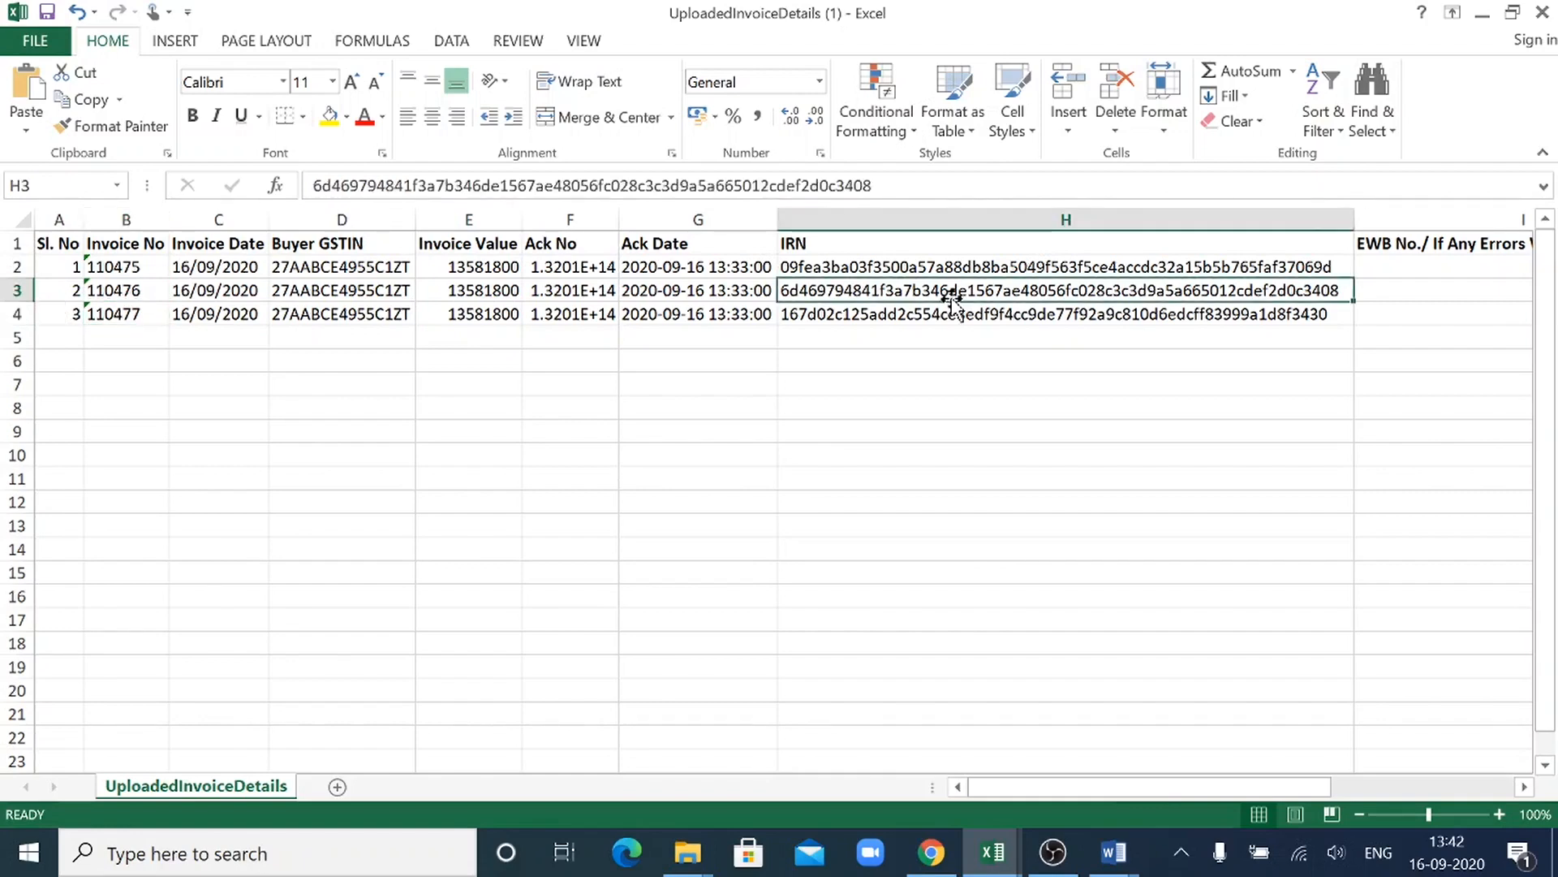
key(alt+Tab)
key(alt+Tab)
key(ctrl+c)
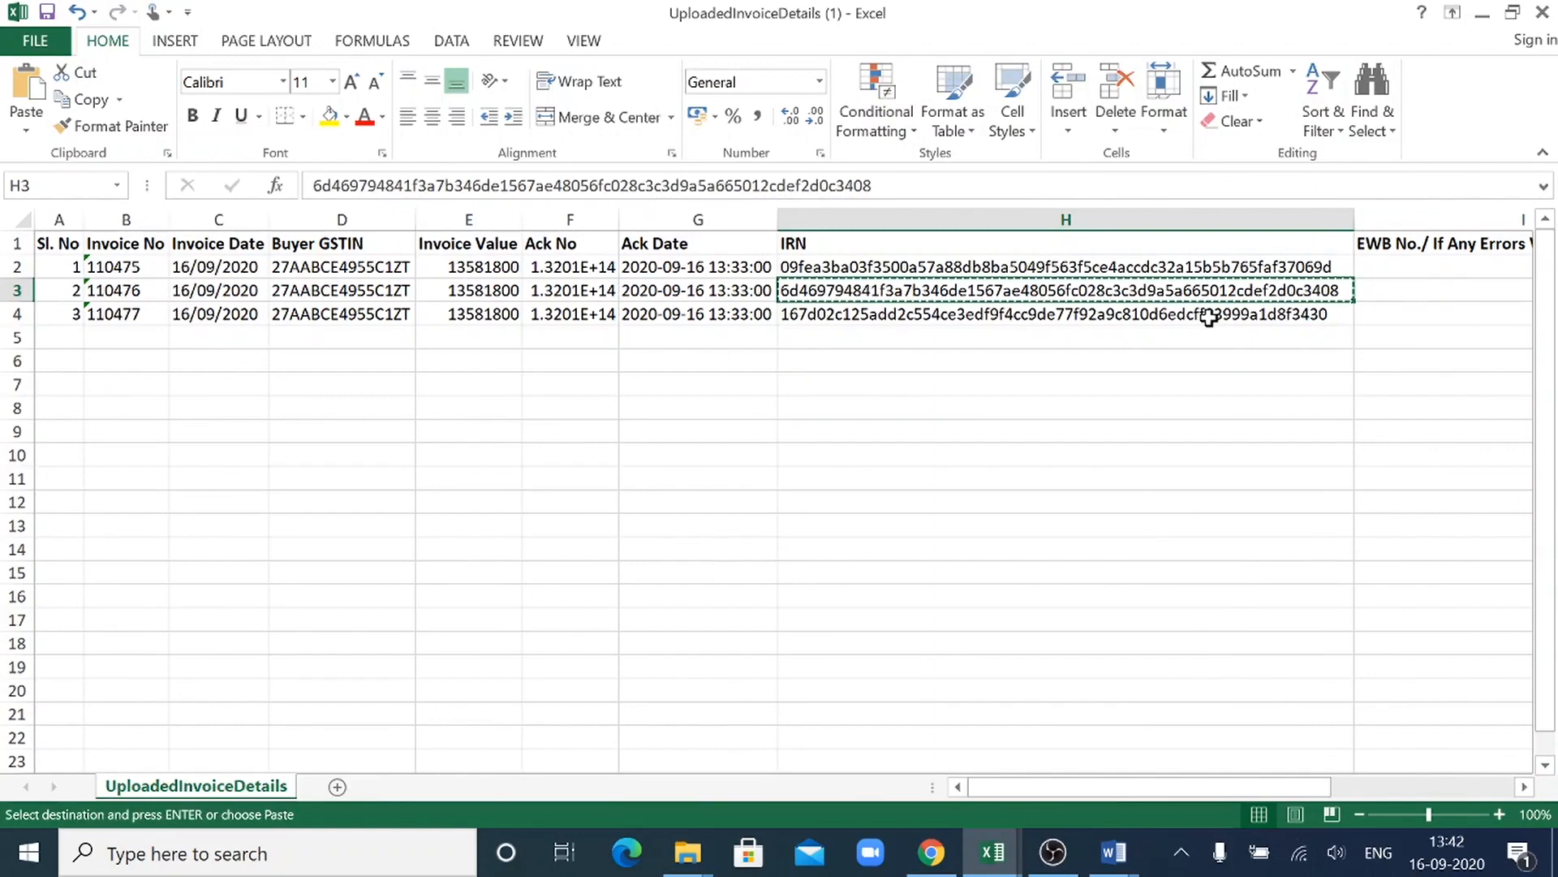
key(alt+Tab)
click(586, 390)
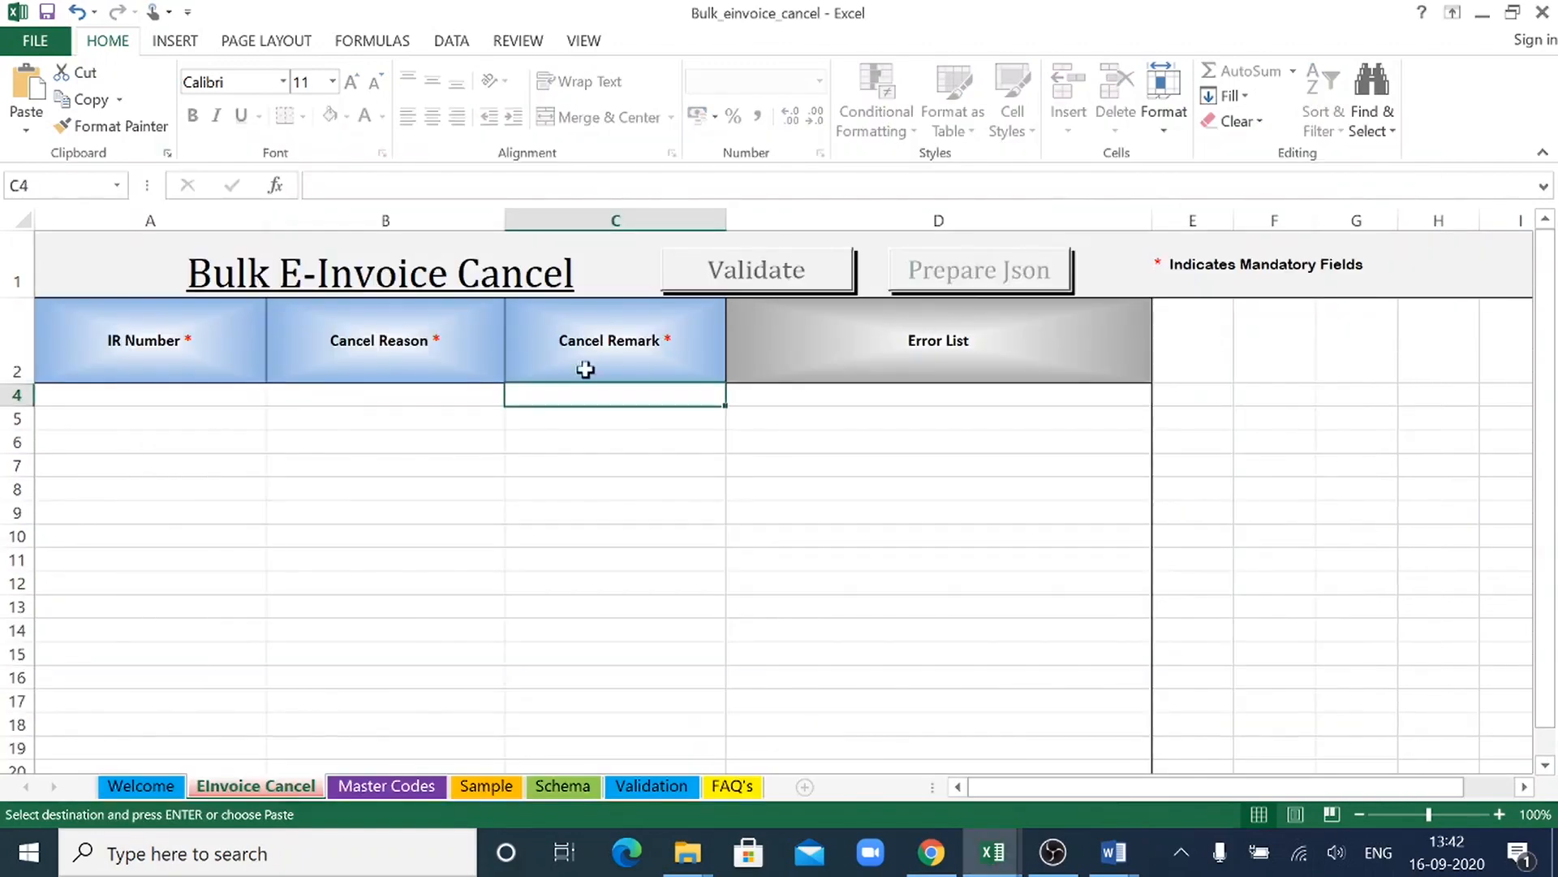
click(245, 401)
key(ctrl+v)
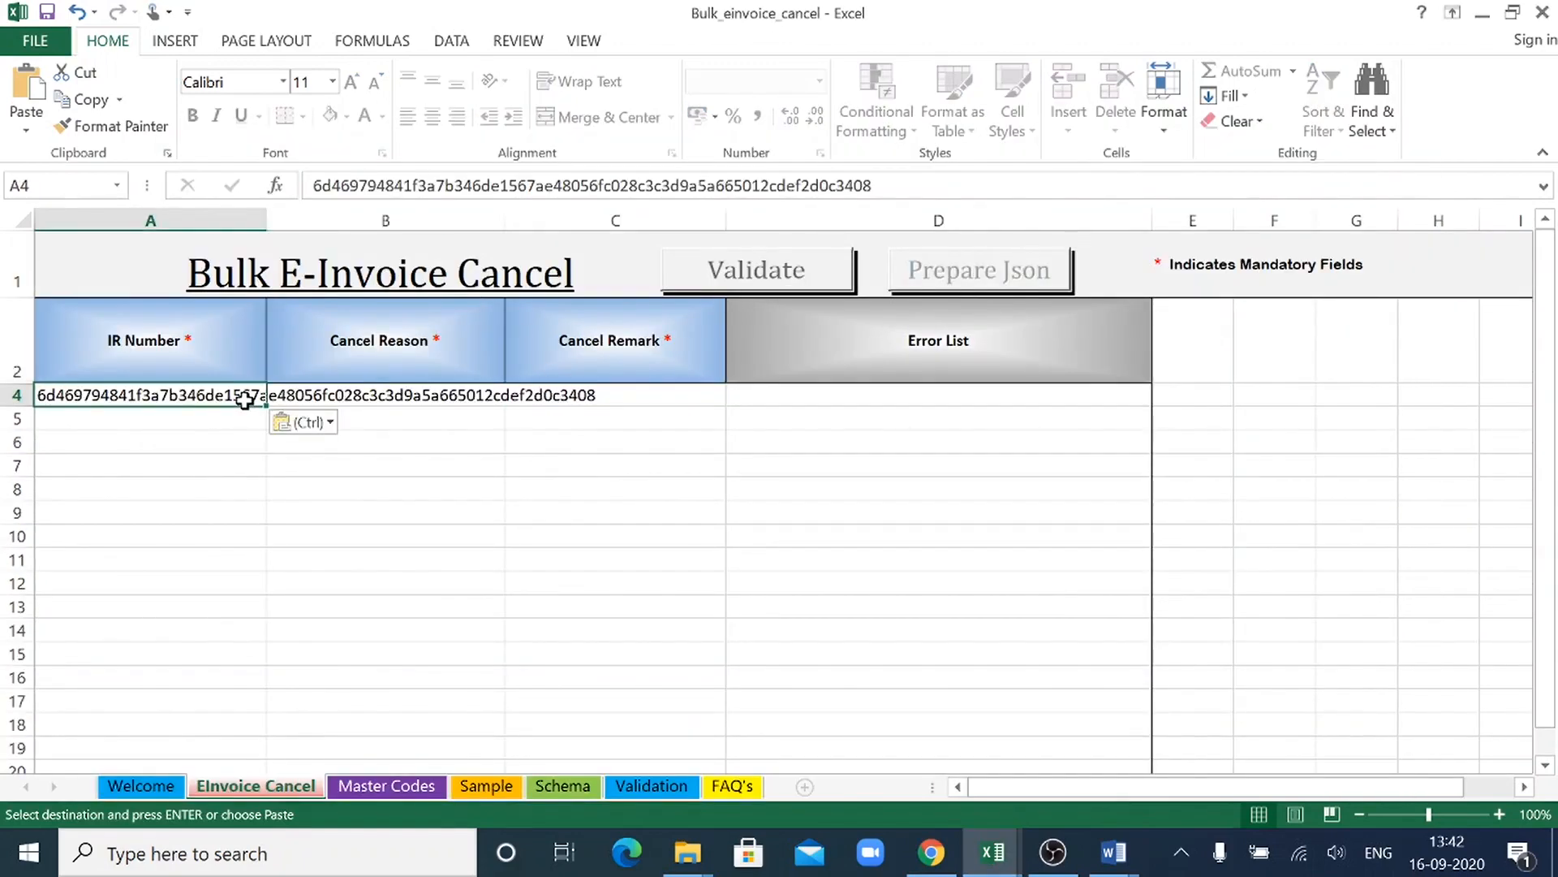
- Set row 4's Cancel Reason to Data Entry Mistake and enter "Calculation mistake" as its Cancel Remark
click(423, 398)
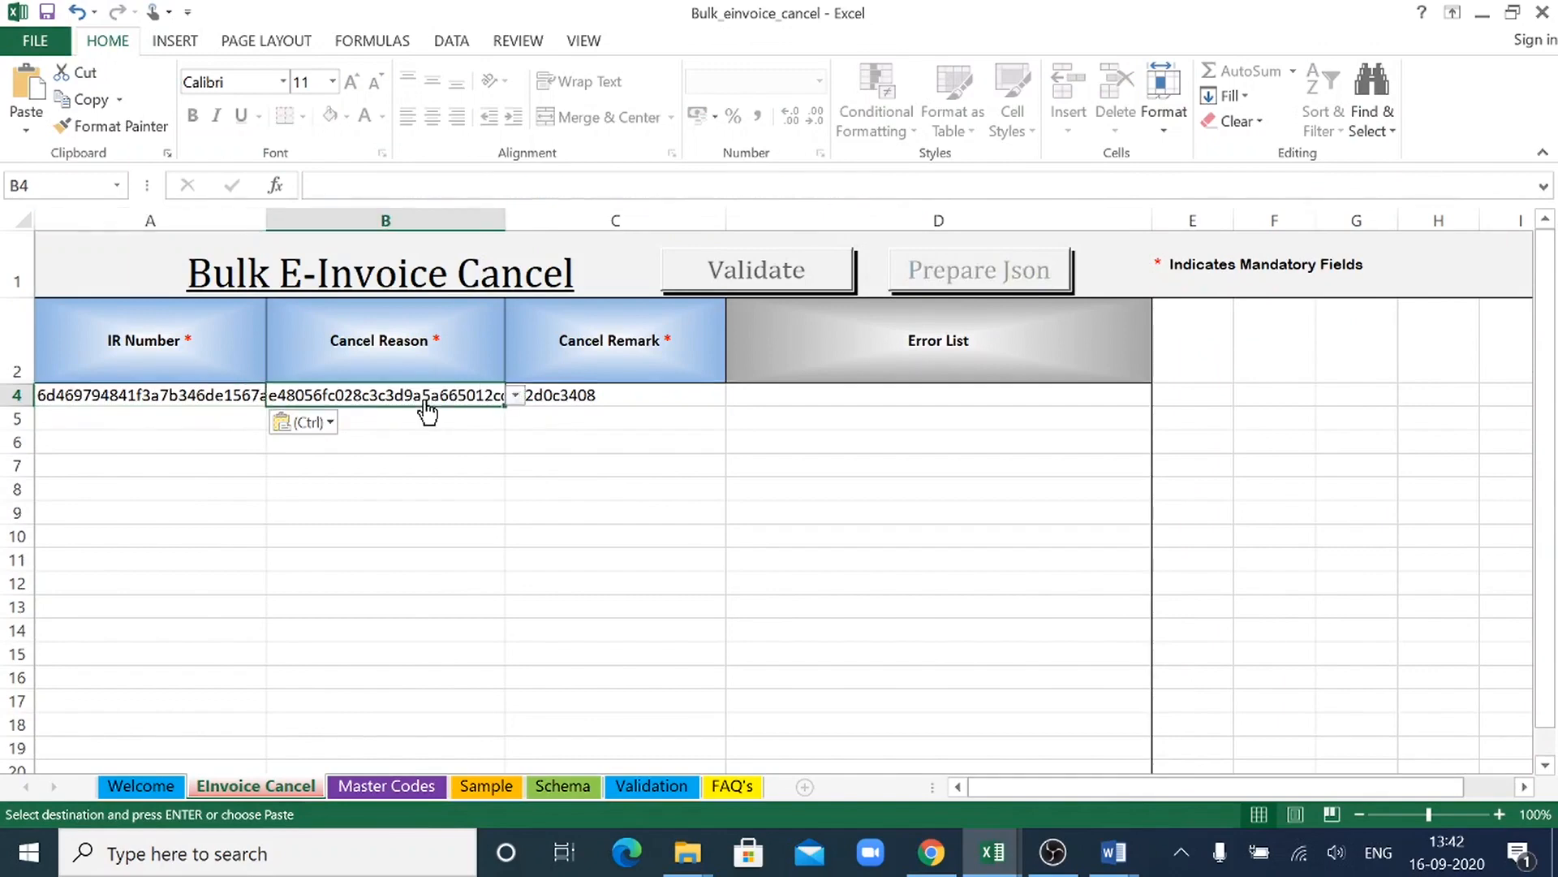
key(alt+Down)
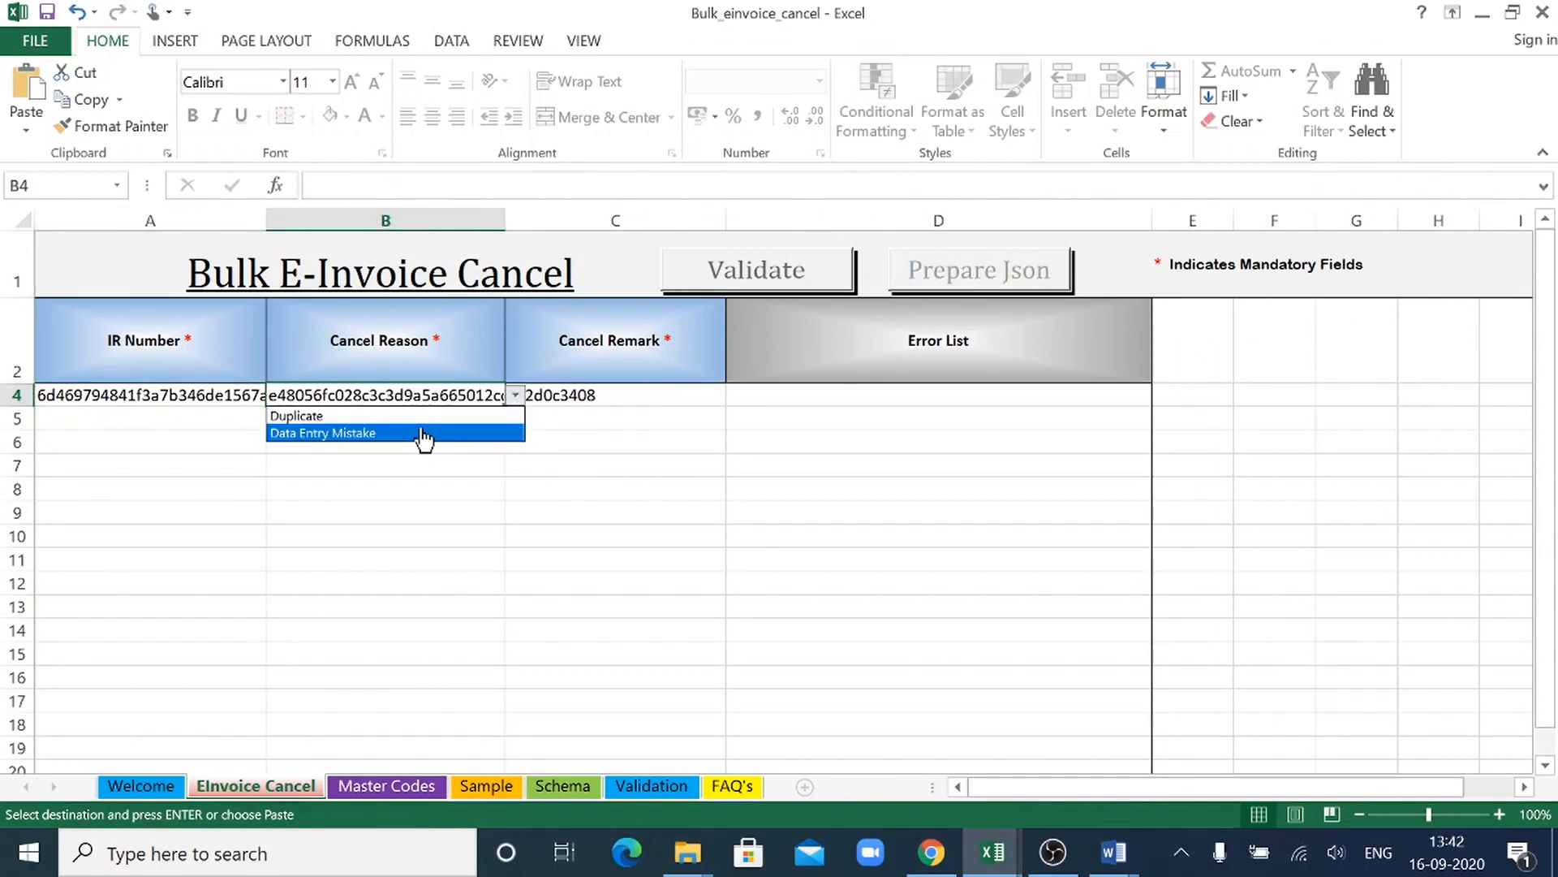
click(421, 433)
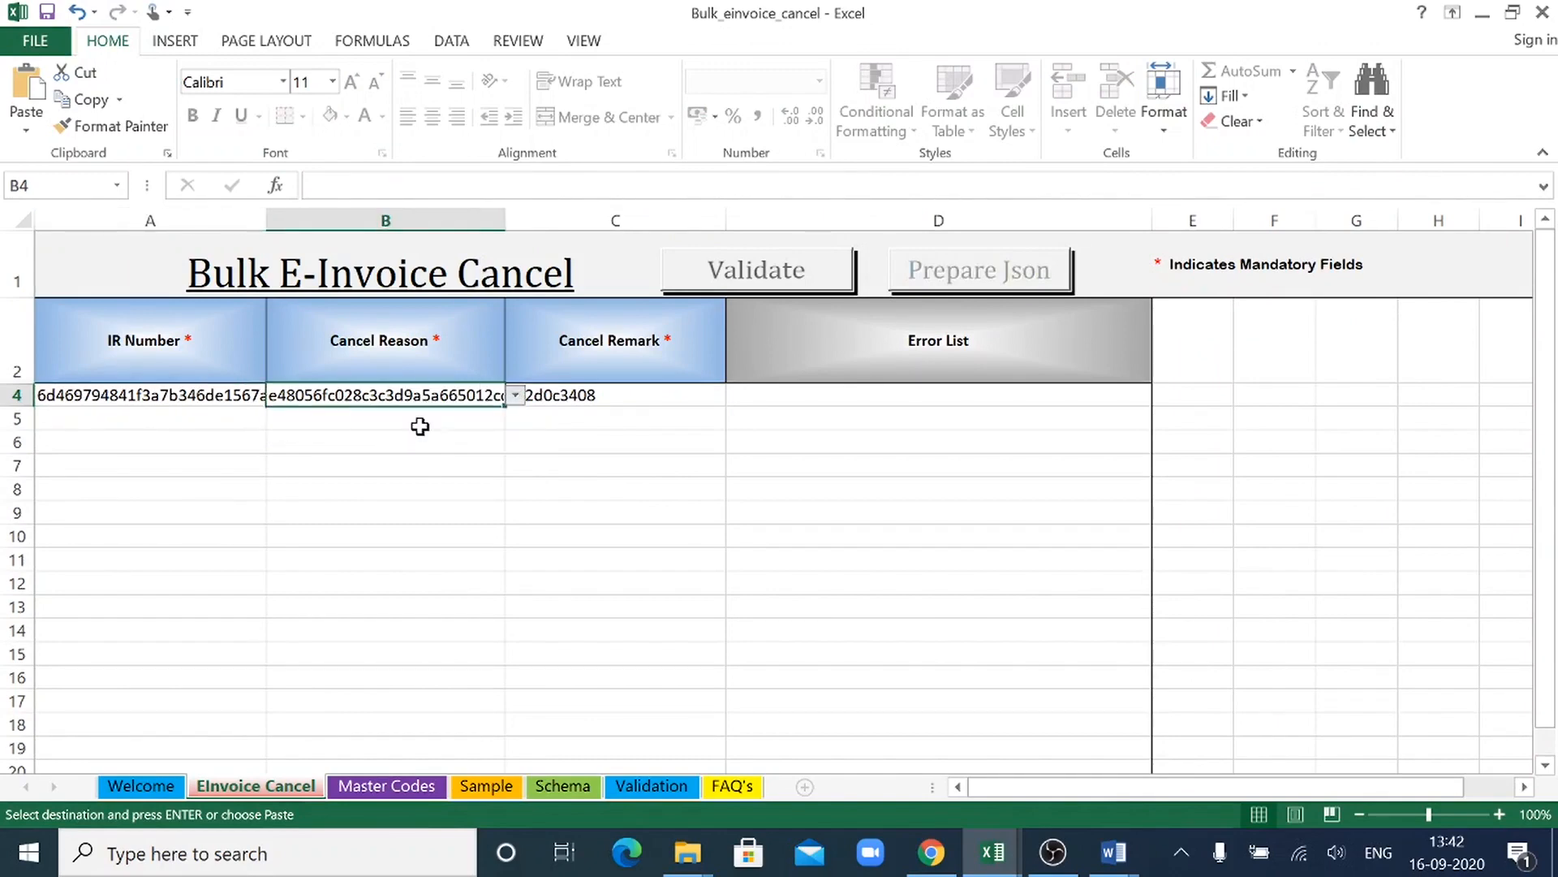
click(587, 396)
text(Calcula)
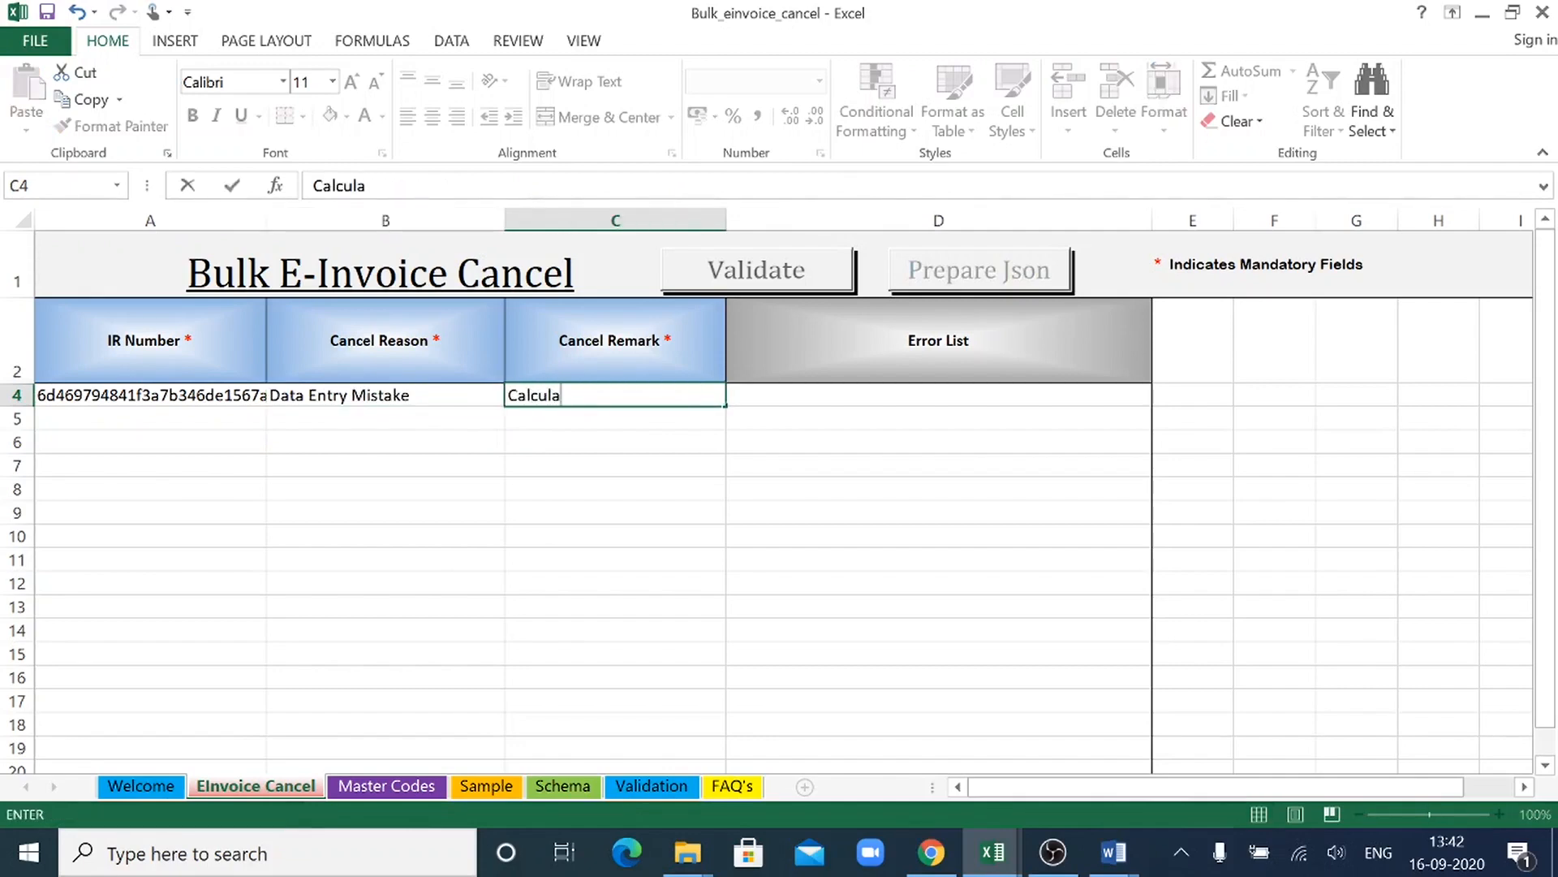
text(tion mistake)
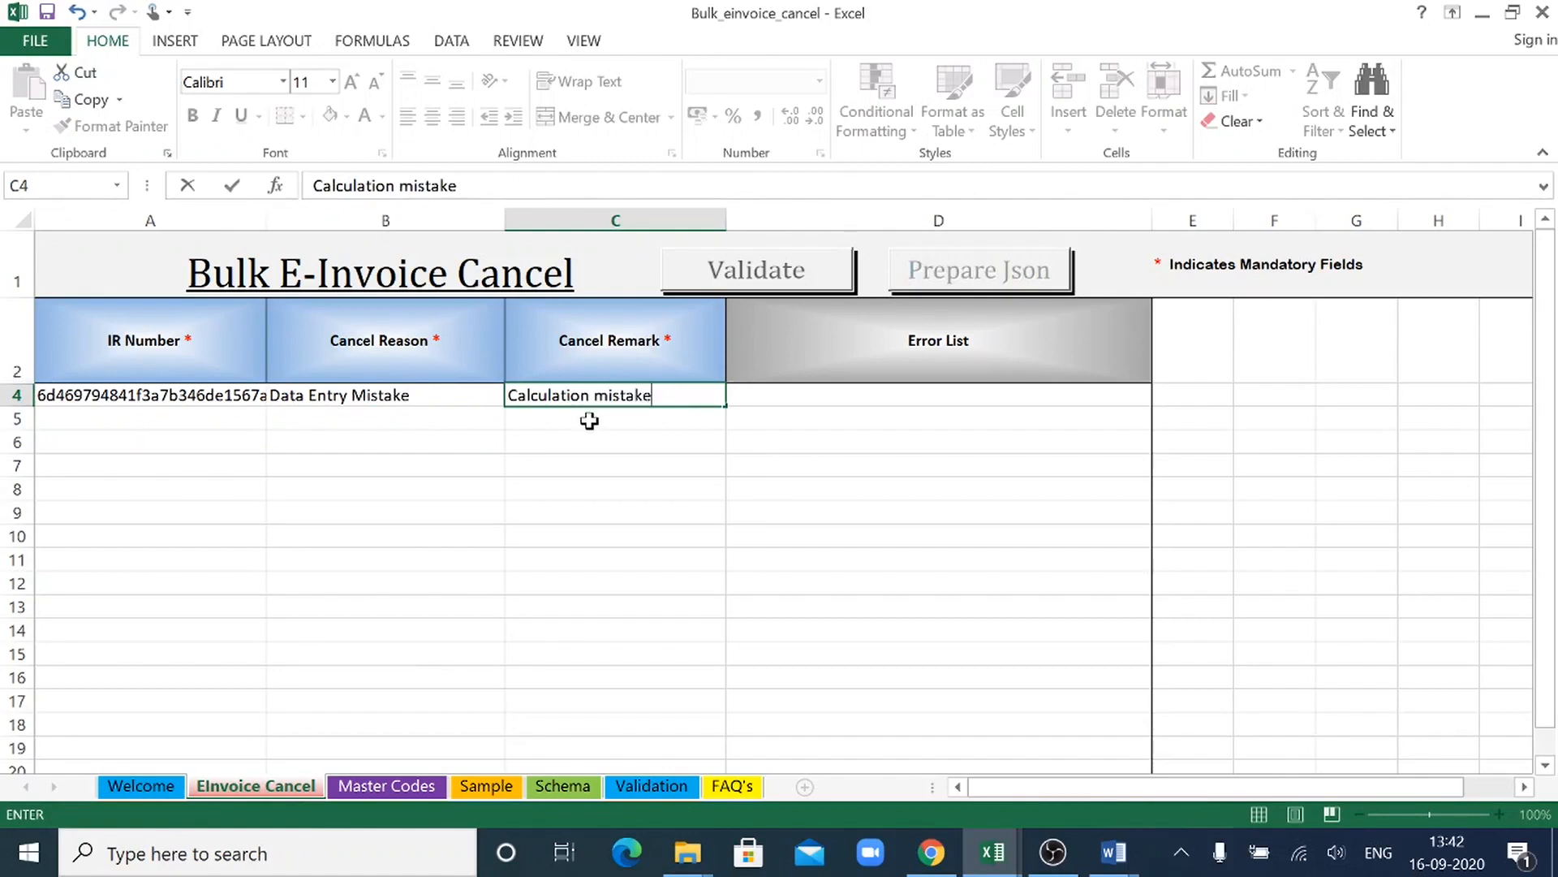
- Copy the third invoice's IRN from UploadedInvoiceDetails (1) into IR Number cell A5 of the EInvoice Cancel sheet
click(207, 420)
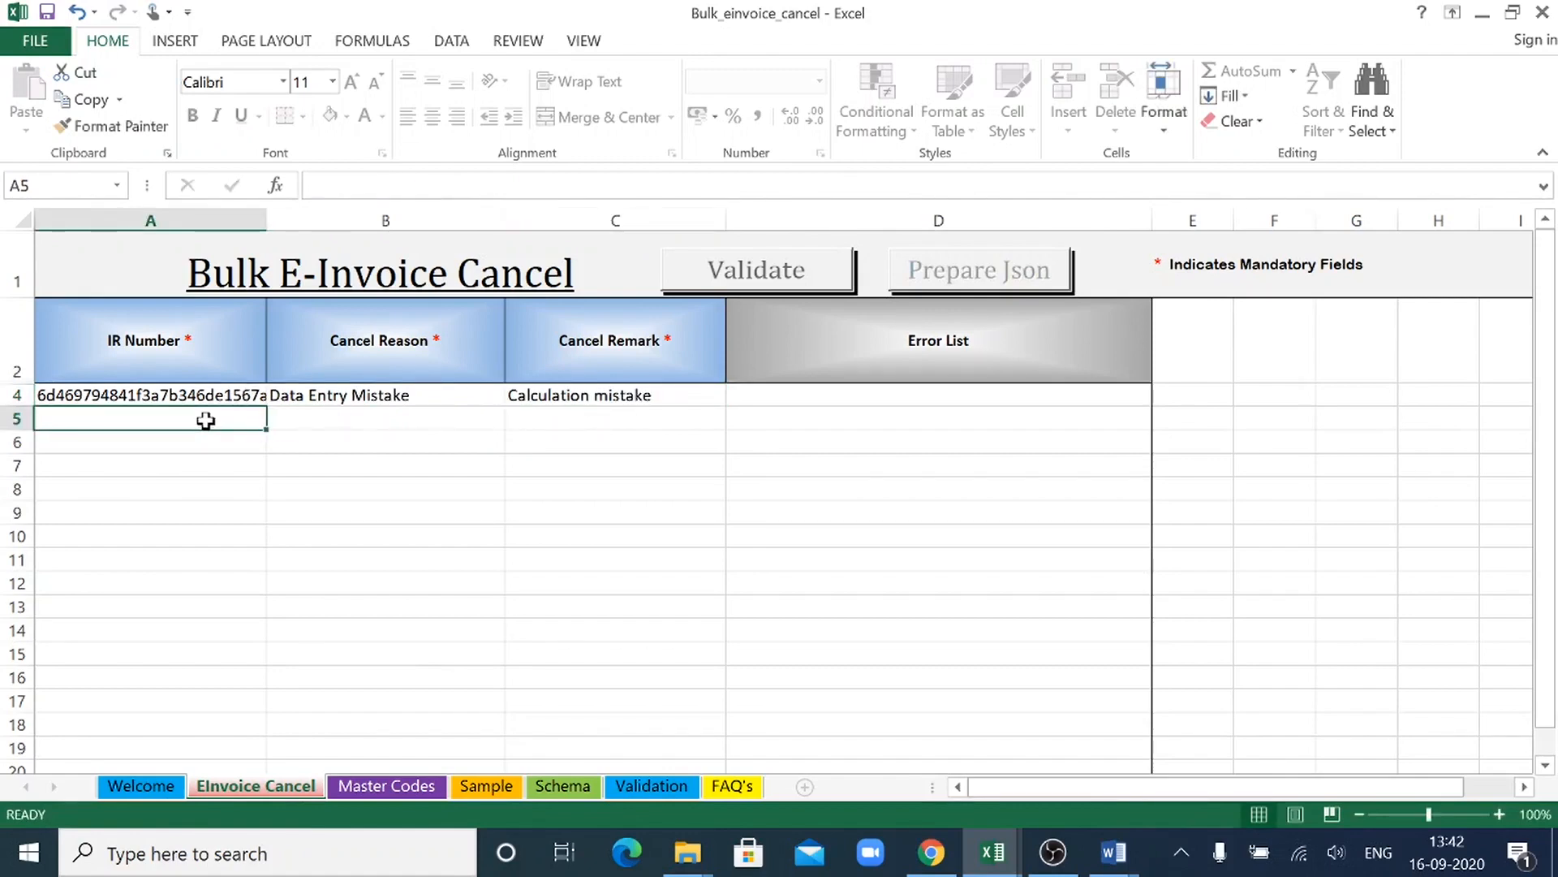
key(alt+Tab)
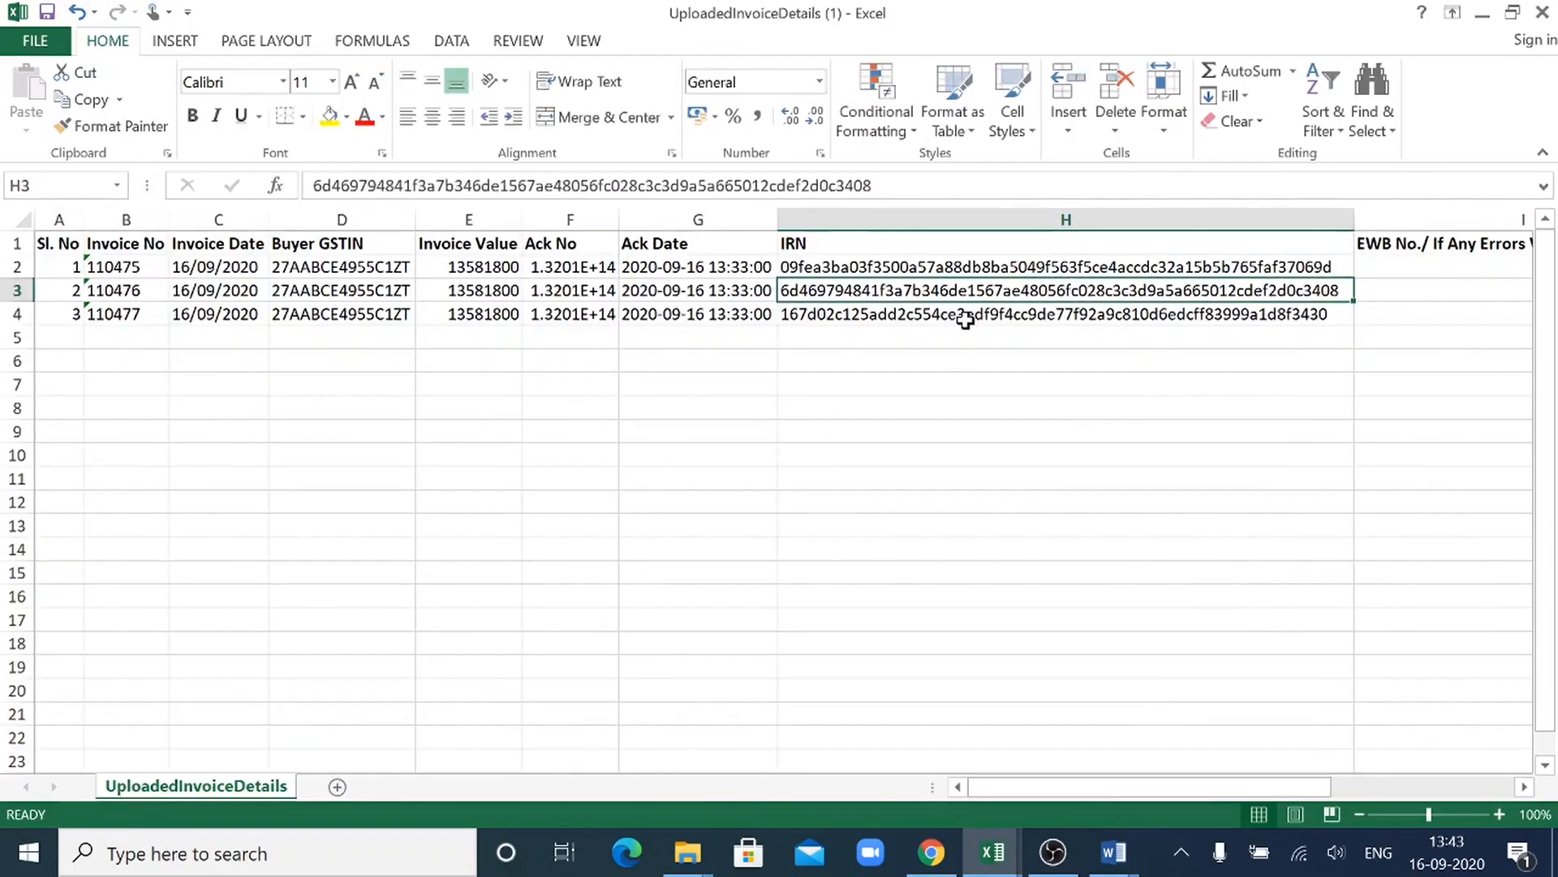
click(964, 316)
key(ctrl+c)
key(alt+Tab)
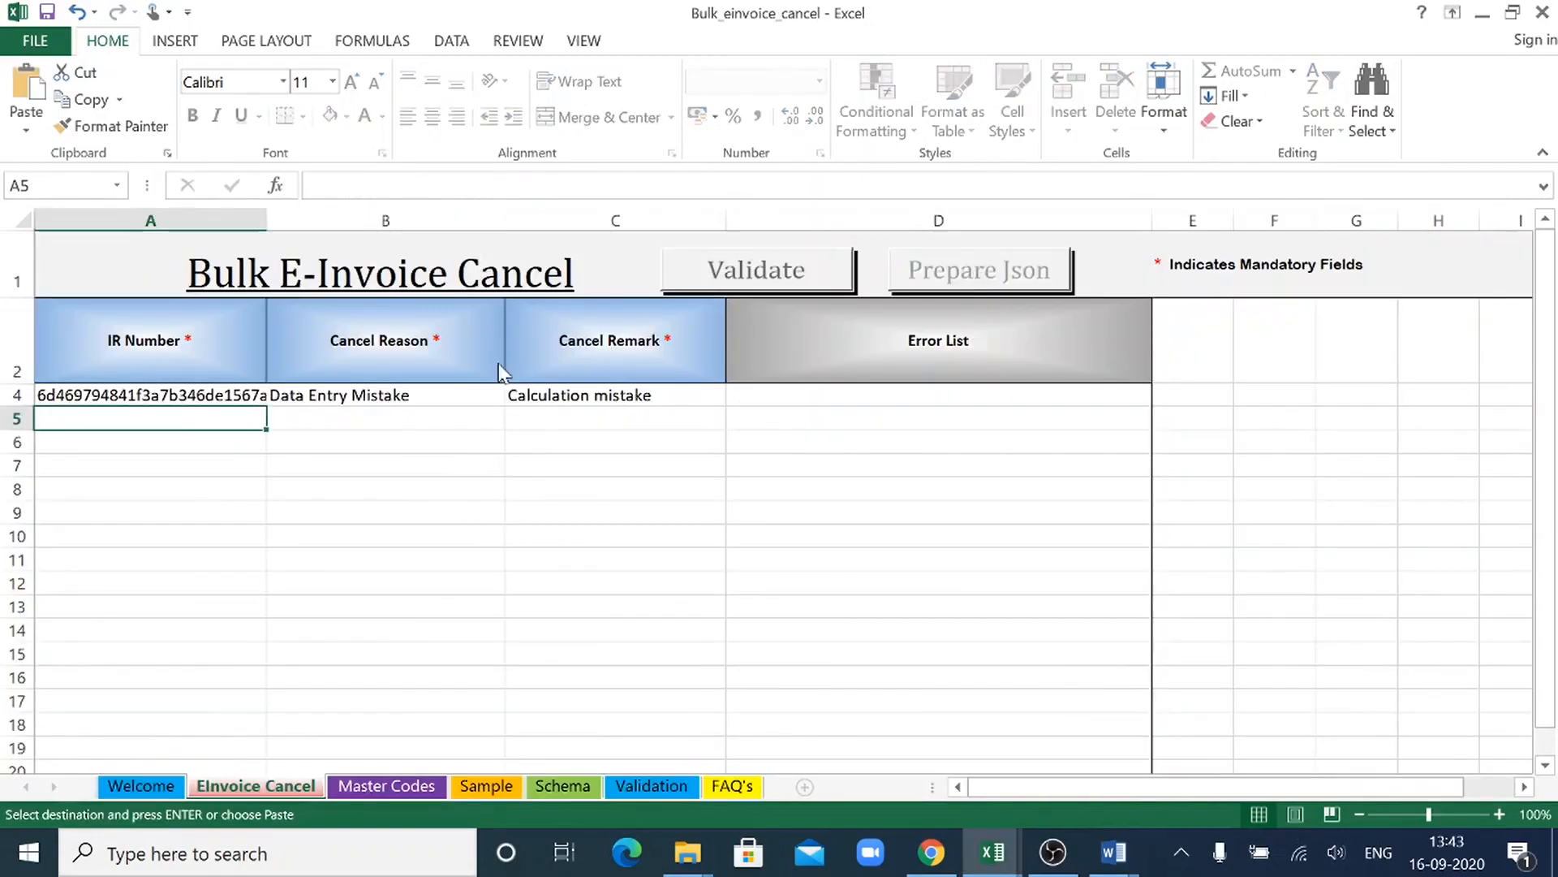
key(ctrl+v)
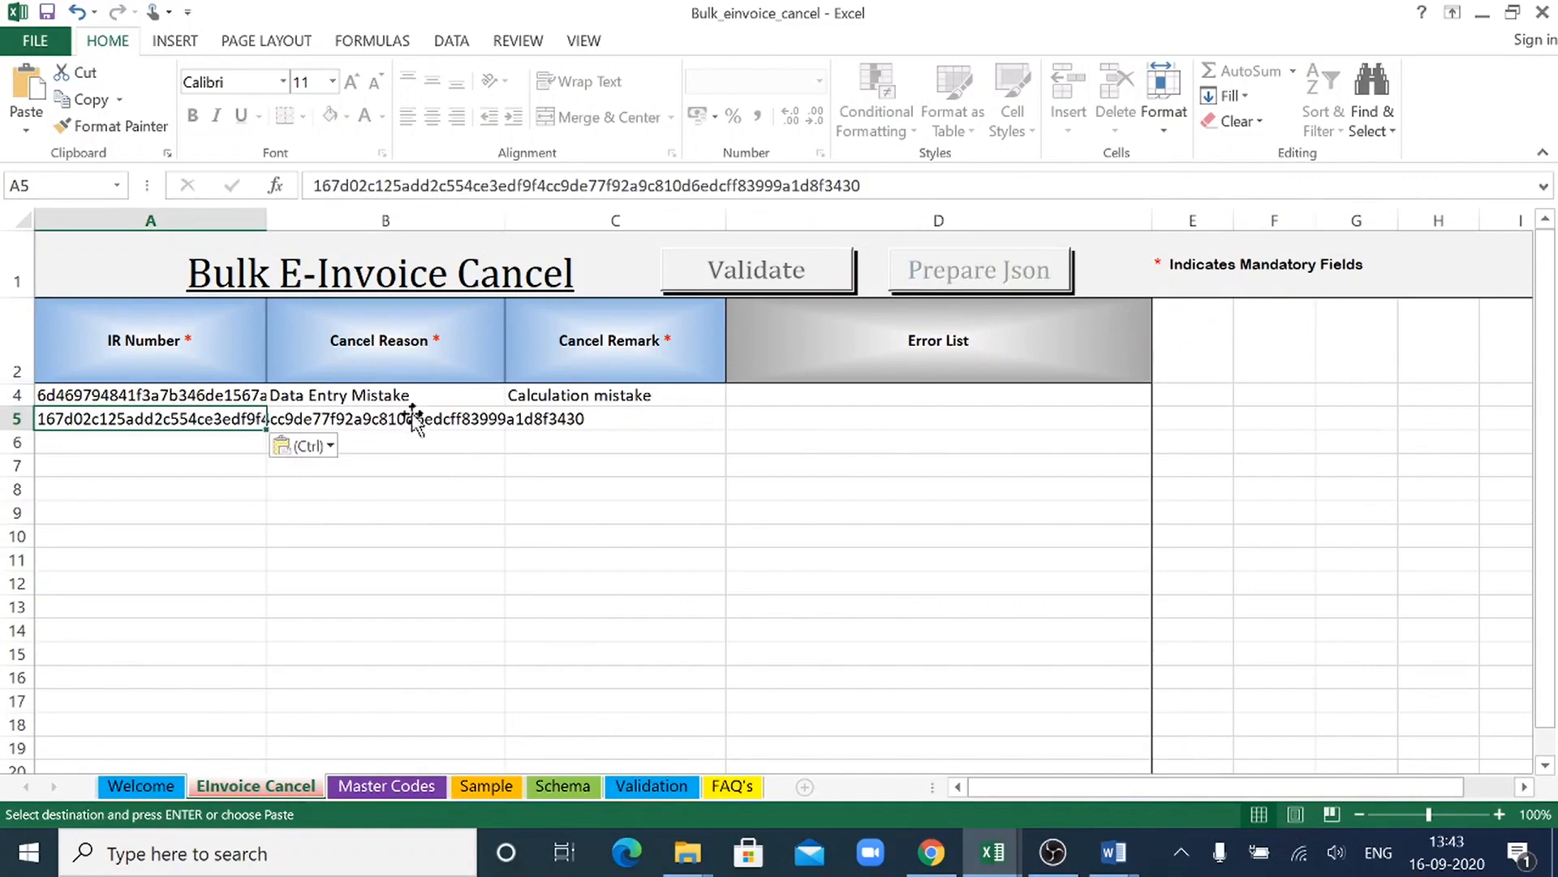
- Set row 5's Cancel Reason to Duplicate and enter "Duplicacy occurred in items" as its Cancel Remark
click(457, 418)
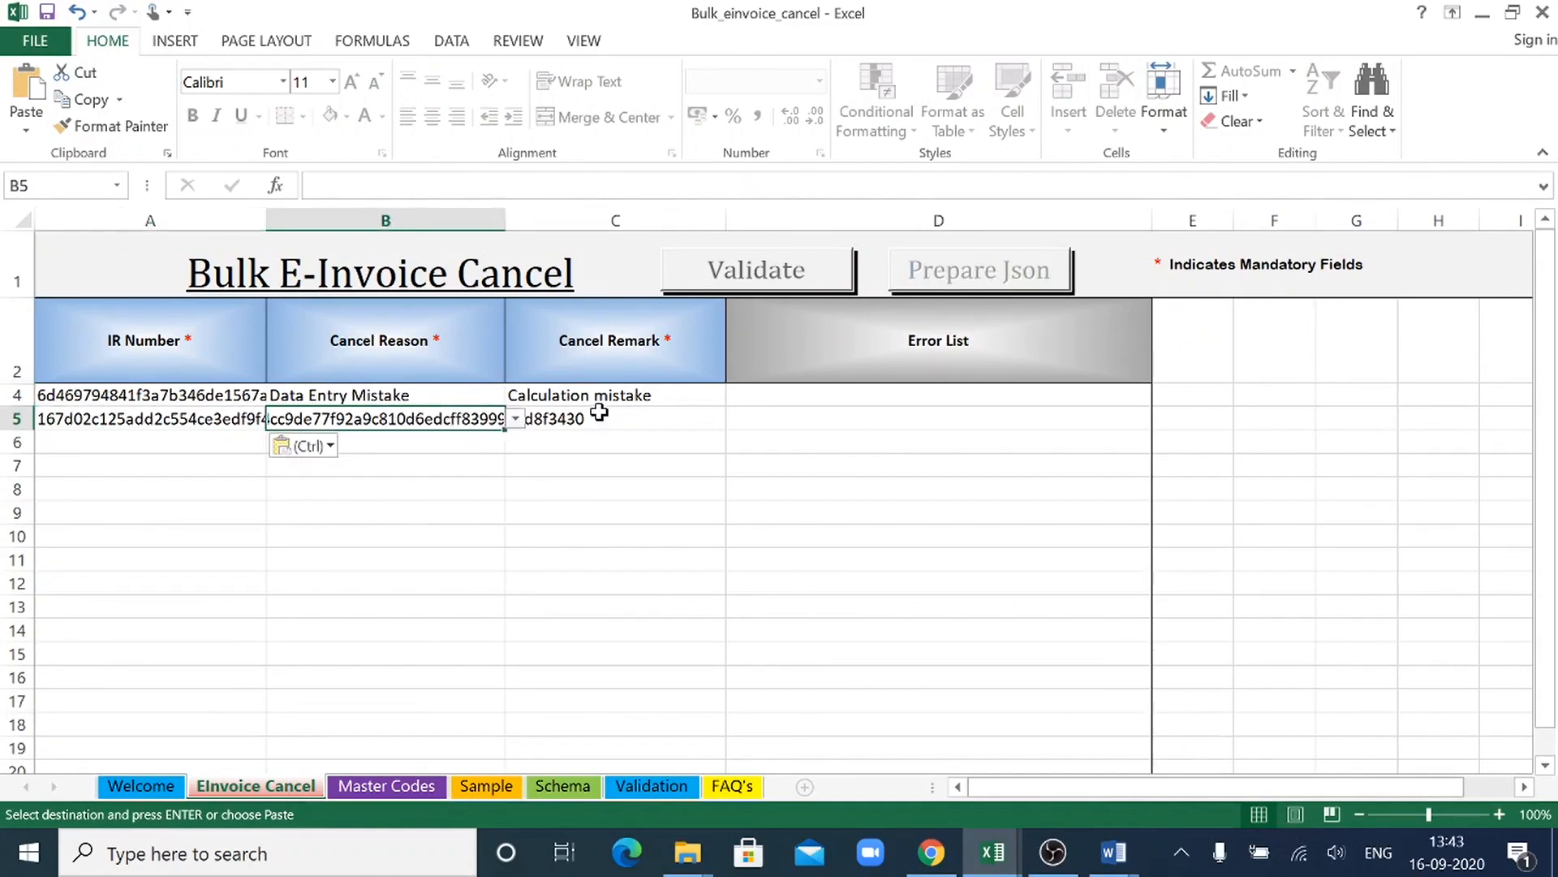
click(516, 418)
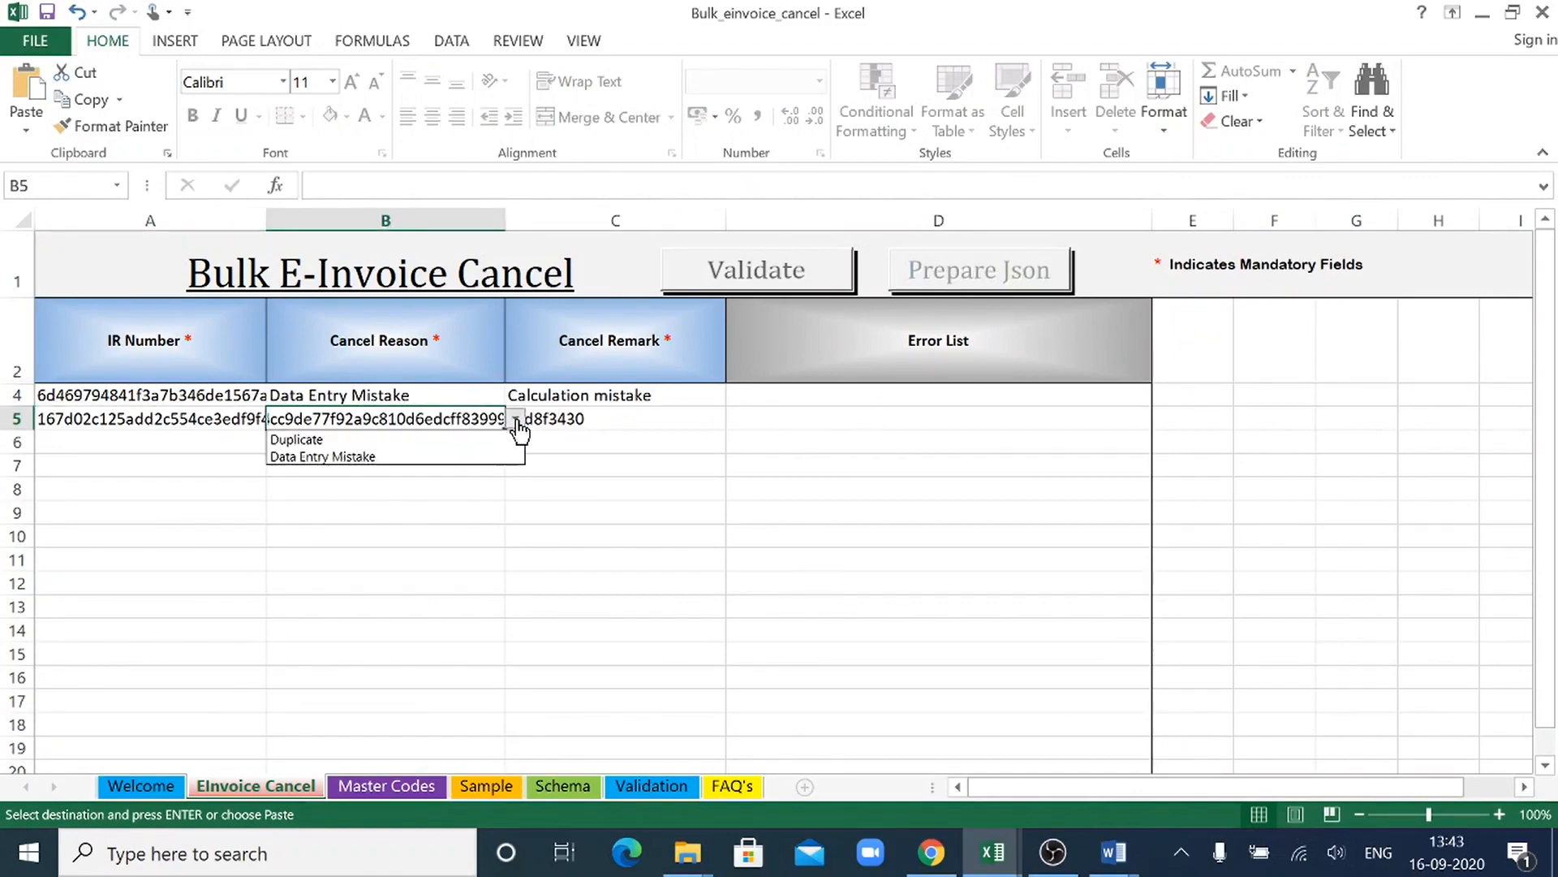
click(452, 440)
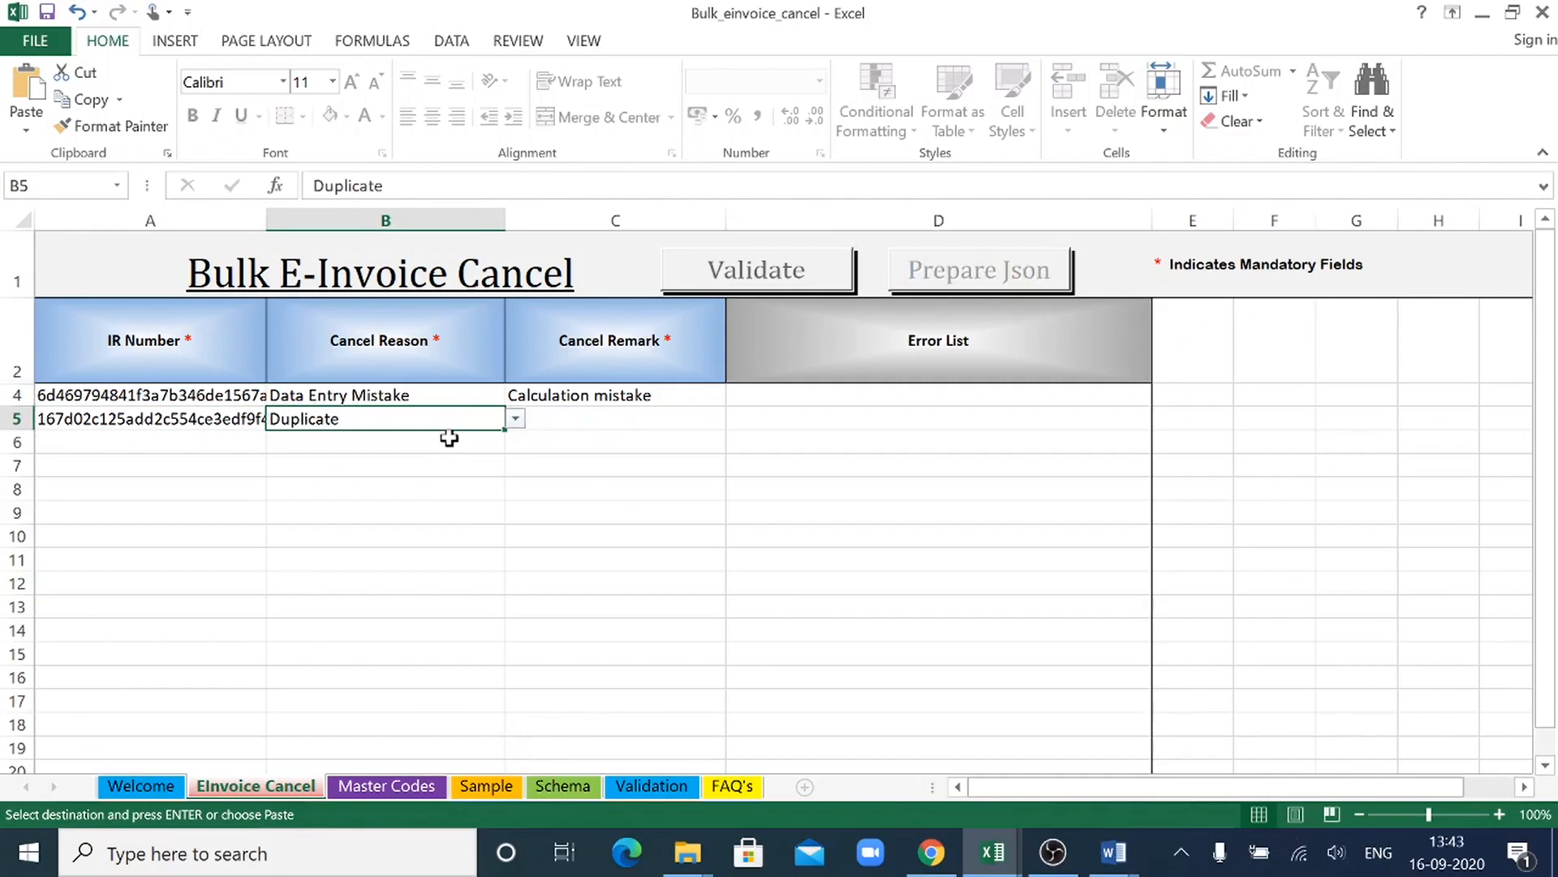
click(561, 421)
text(Duplicacy o)
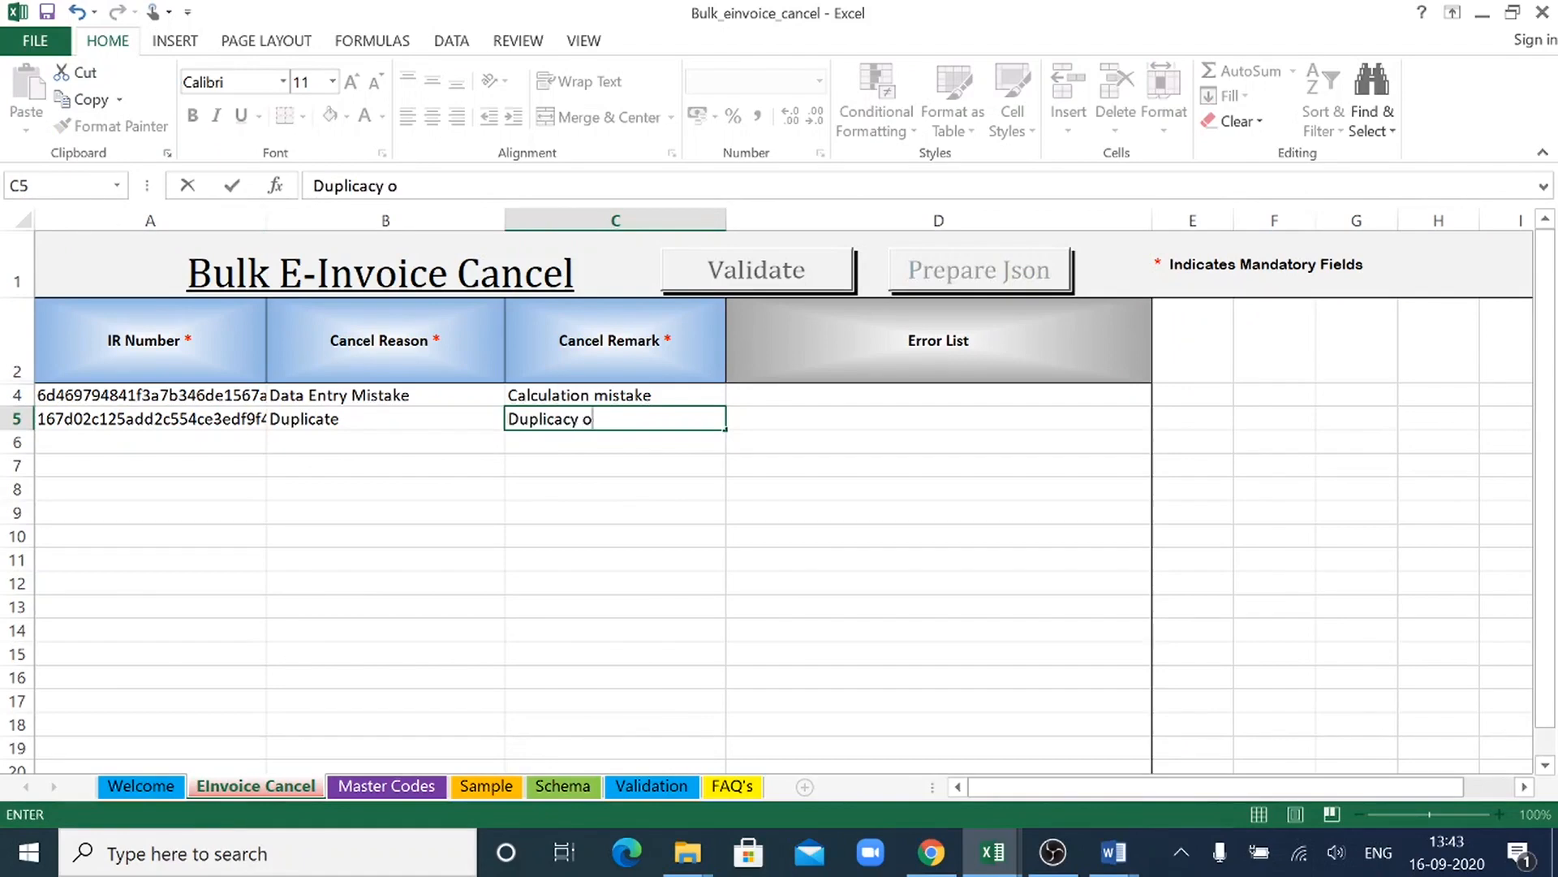
text(ccurred in items)
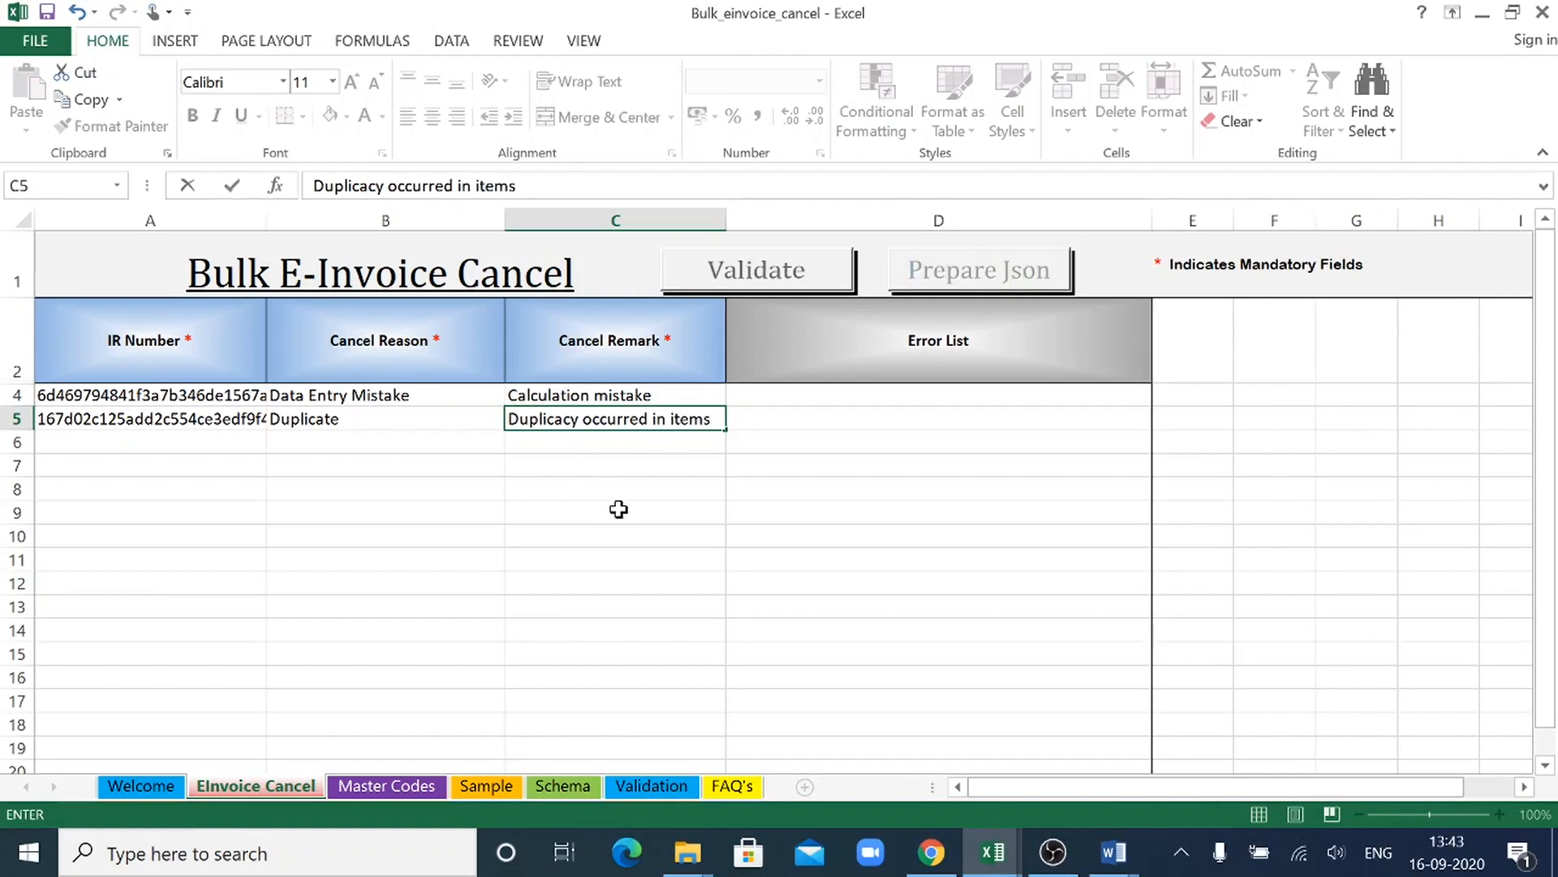
click(618, 509)
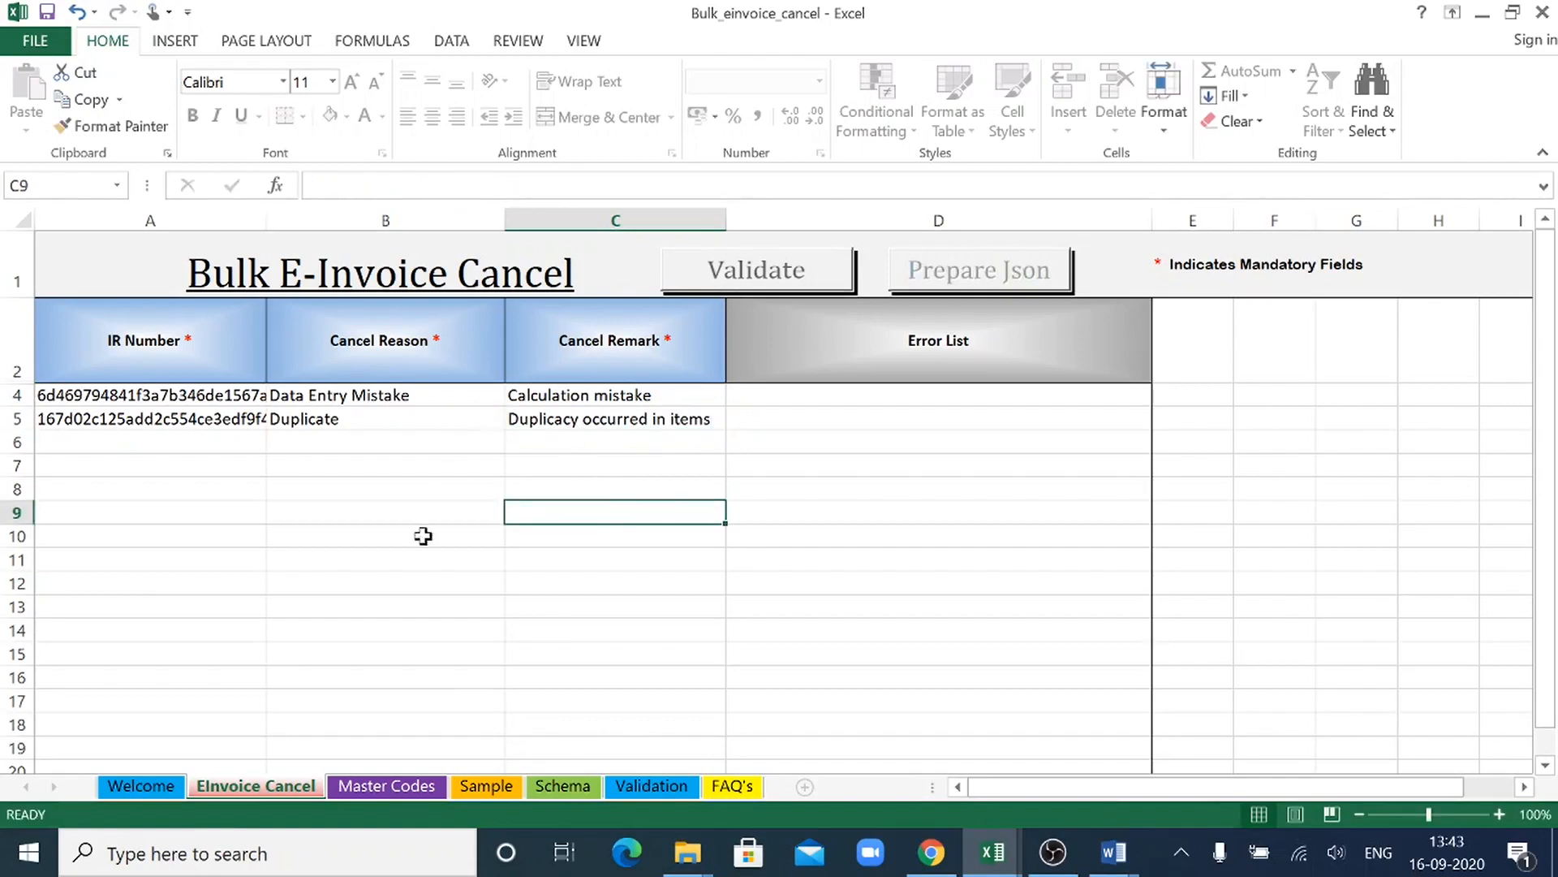
- Look through the Master Codes, Sample, Schema, Validation and FAQ's sheets, and return to the EInvoice Cancel sheet
click(400, 792)
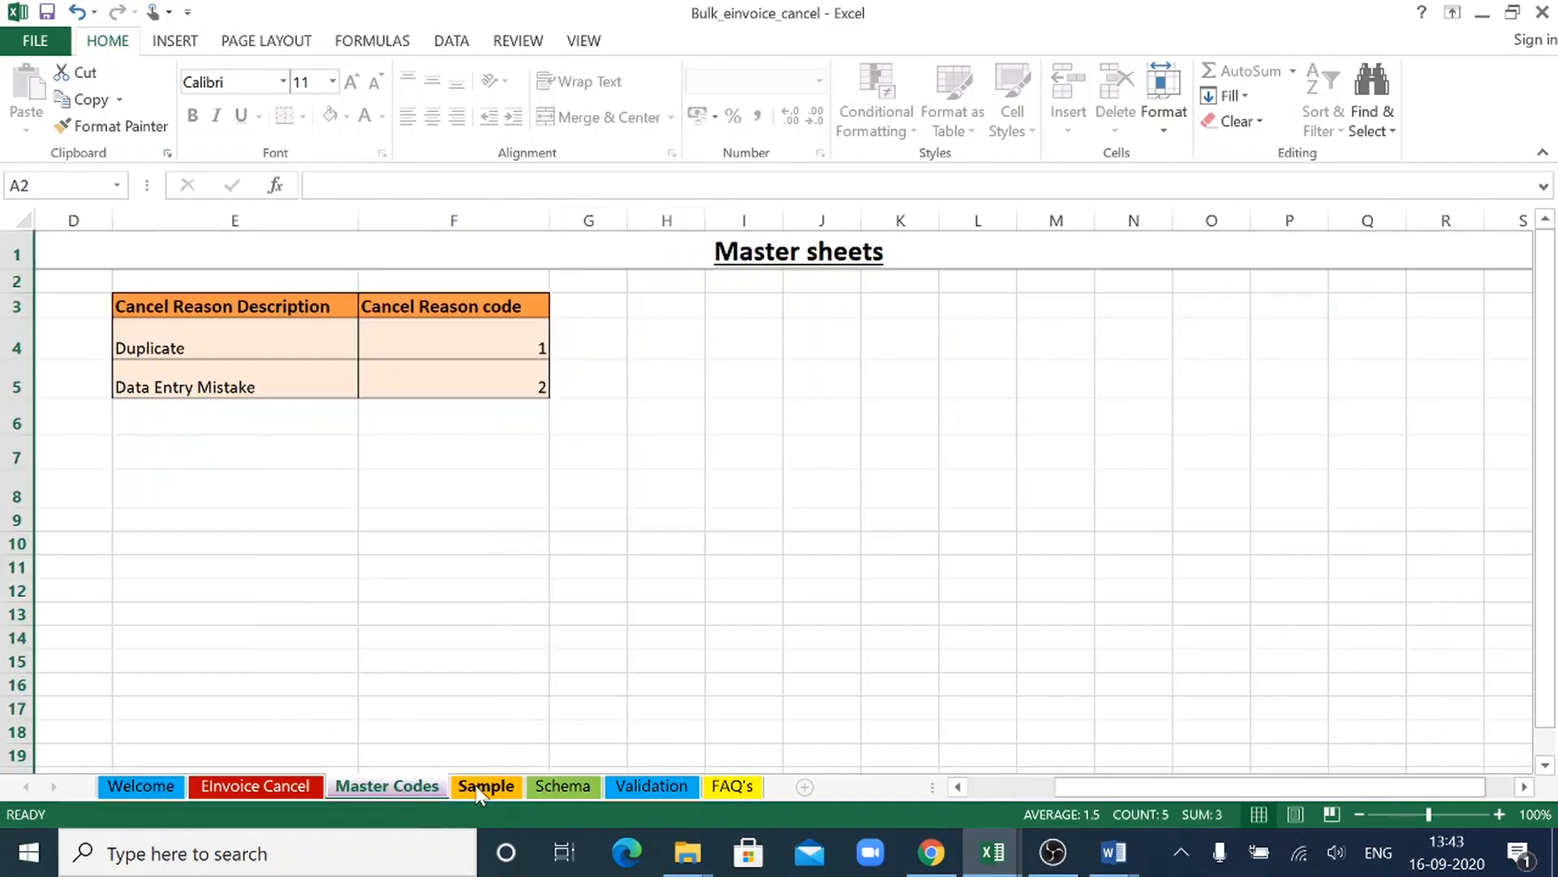
click(480, 789)
click(556, 789)
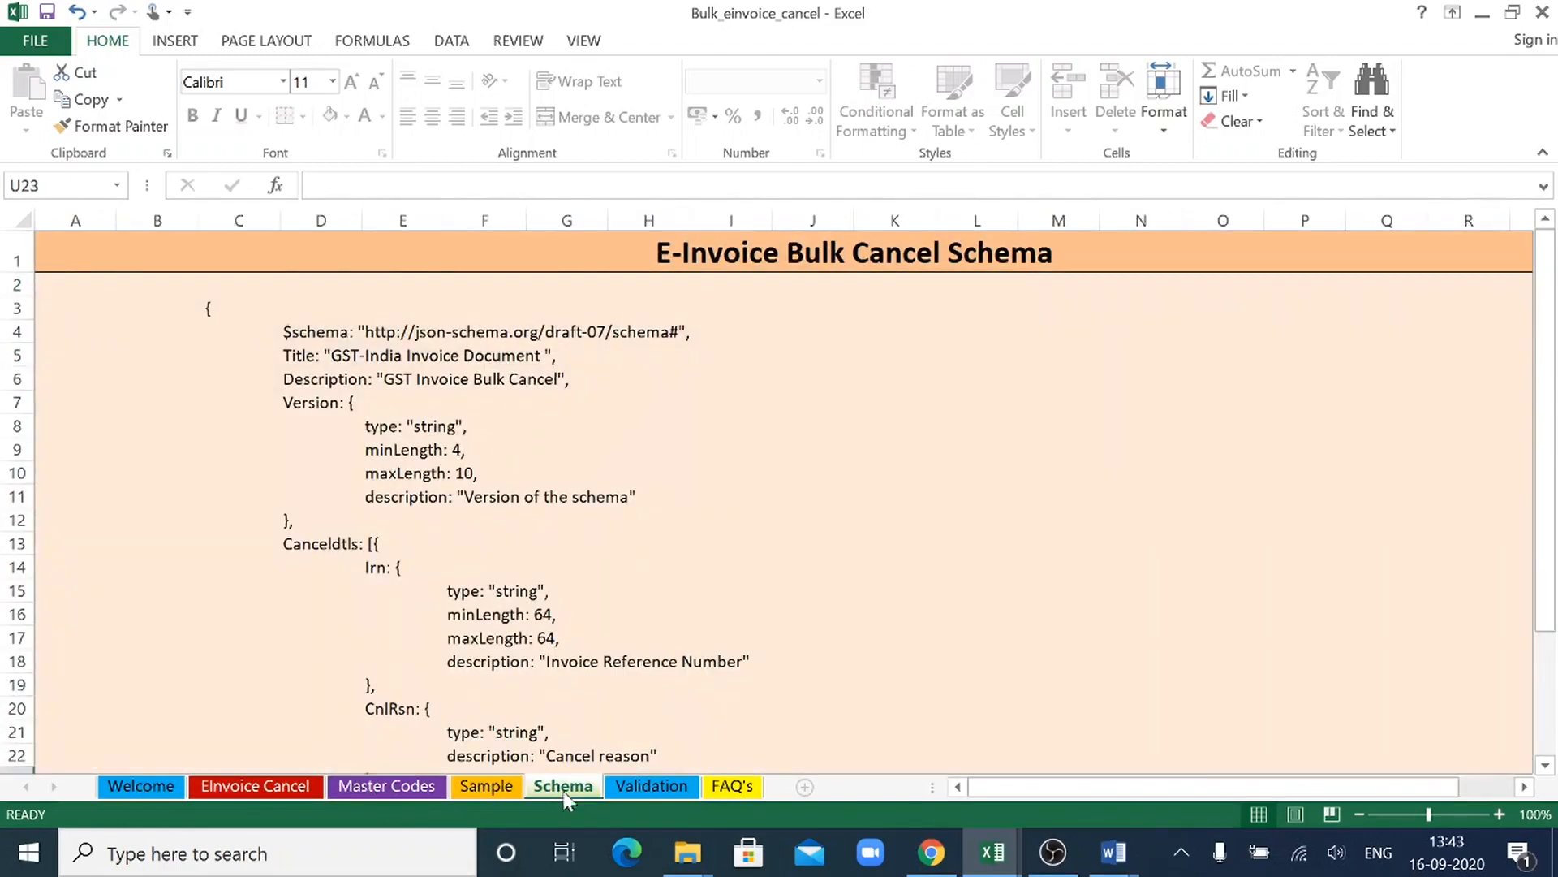
click(659, 786)
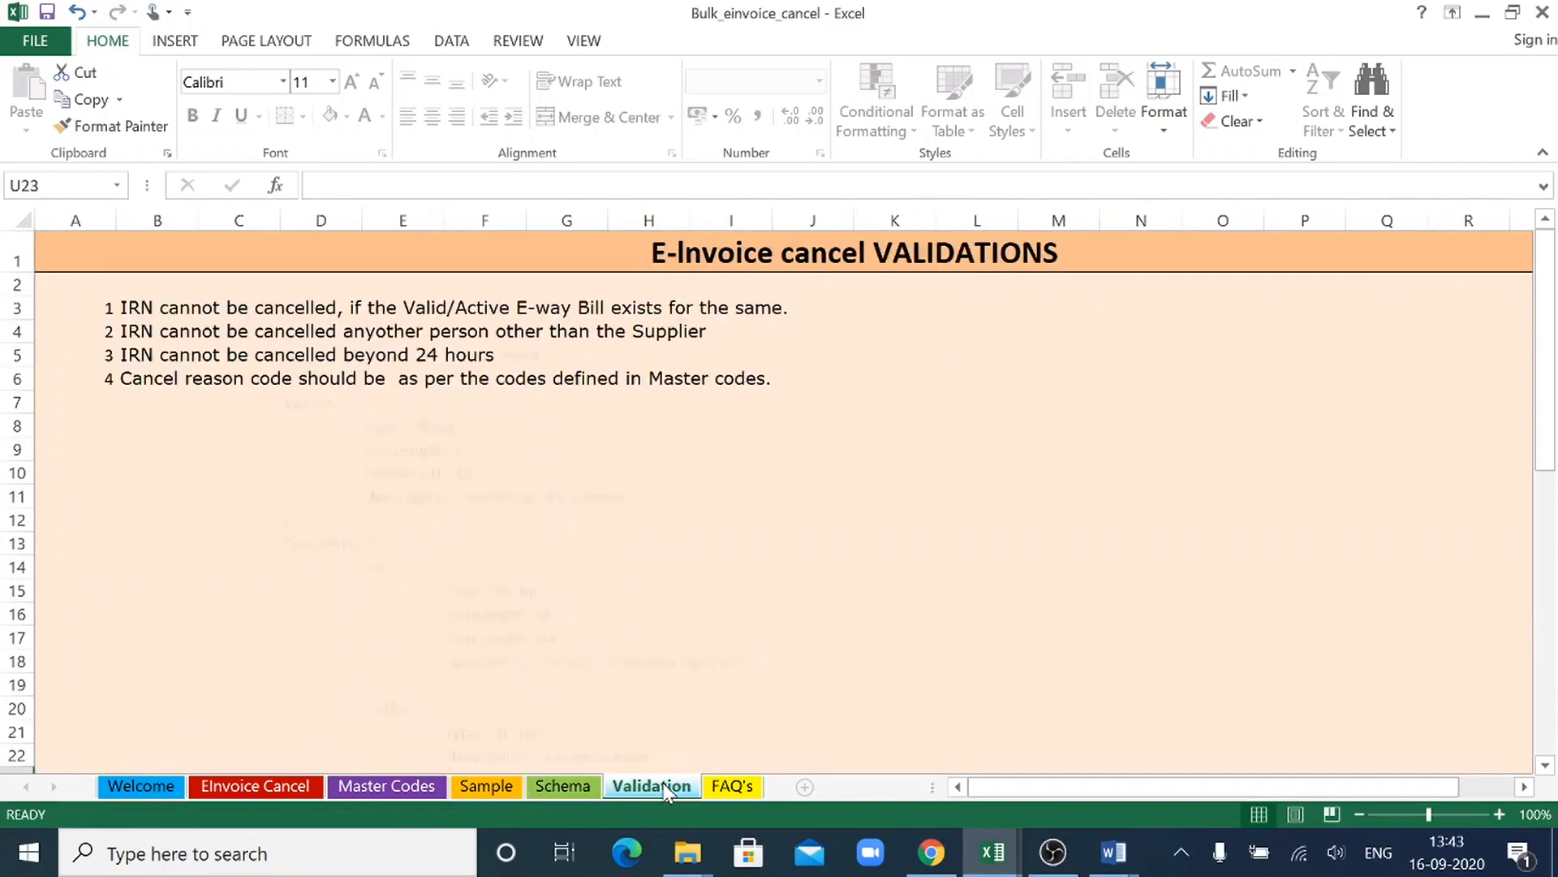
click(745, 787)
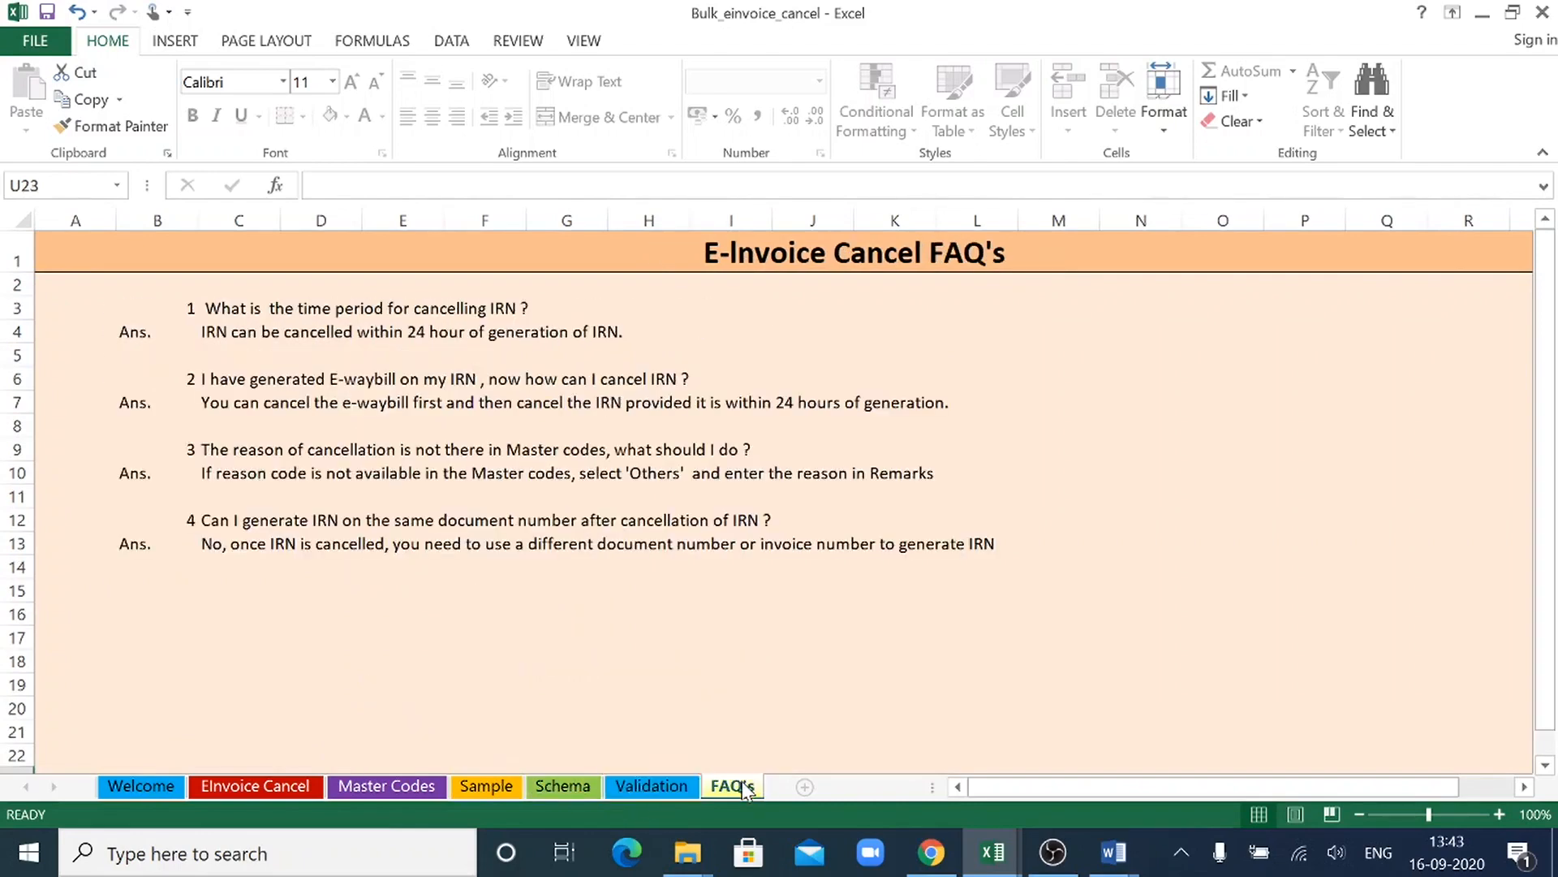
click(260, 786)
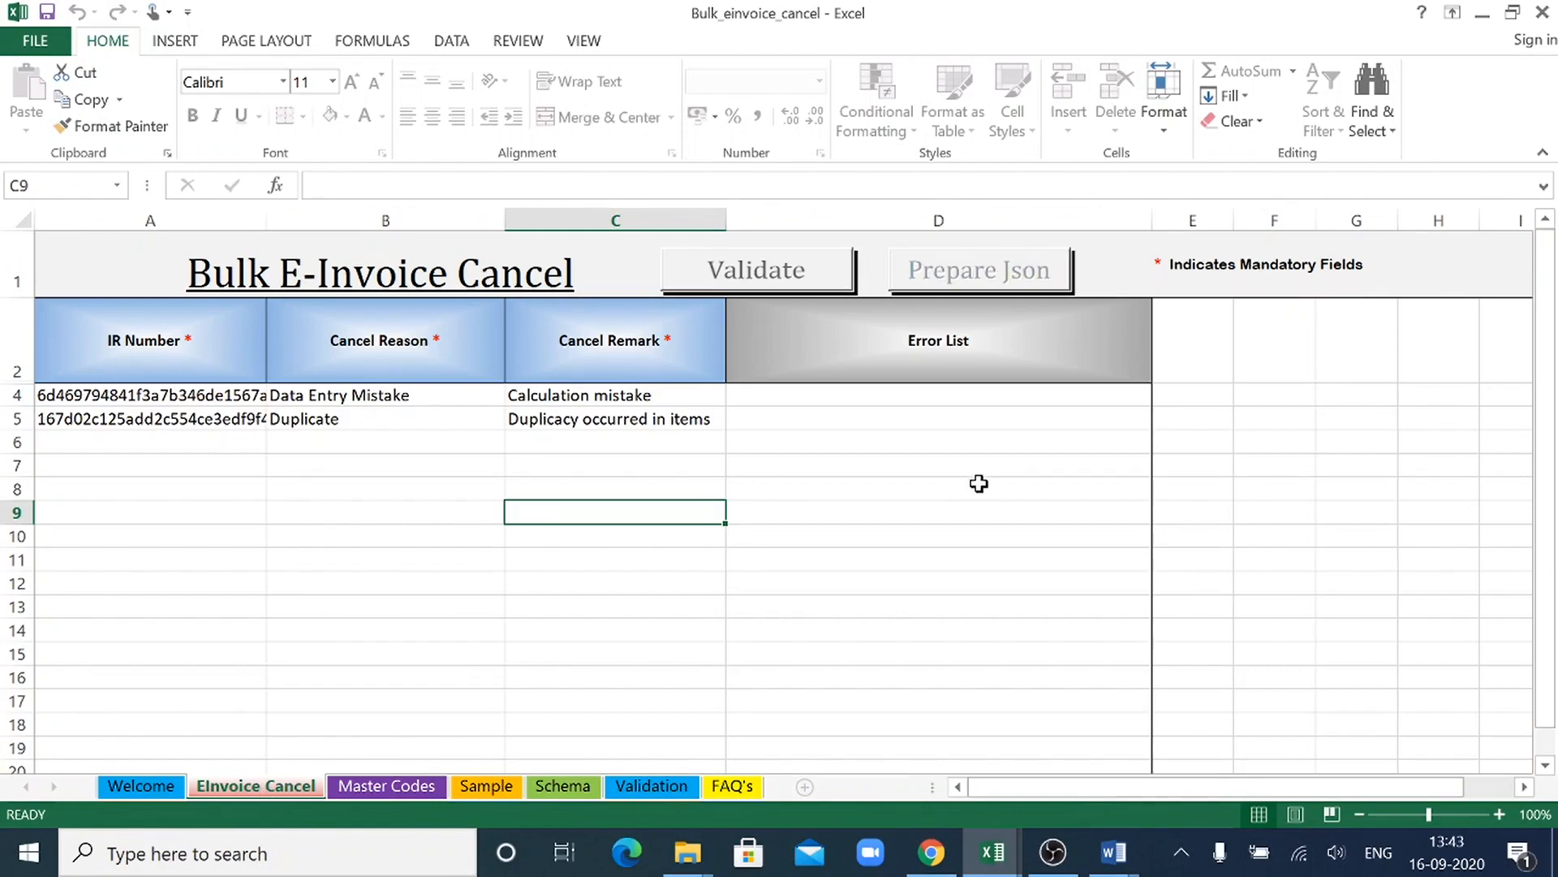
click(805, 517)
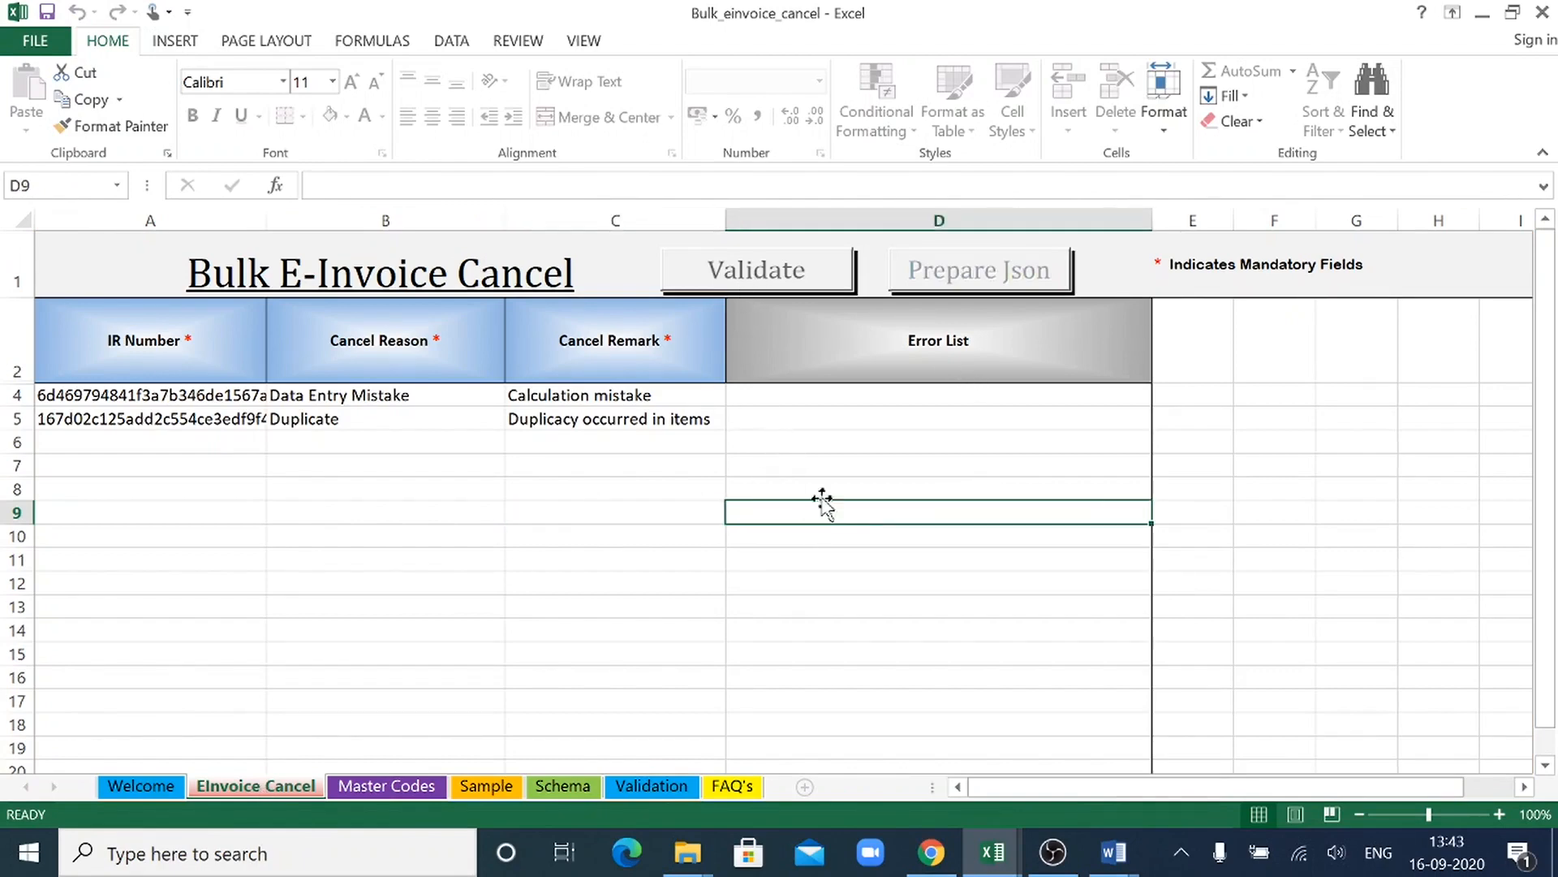
- Validate the two cancellation rows on the EInvoice Cancel sheet and prepare the cancel JSON file
click(814, 290)
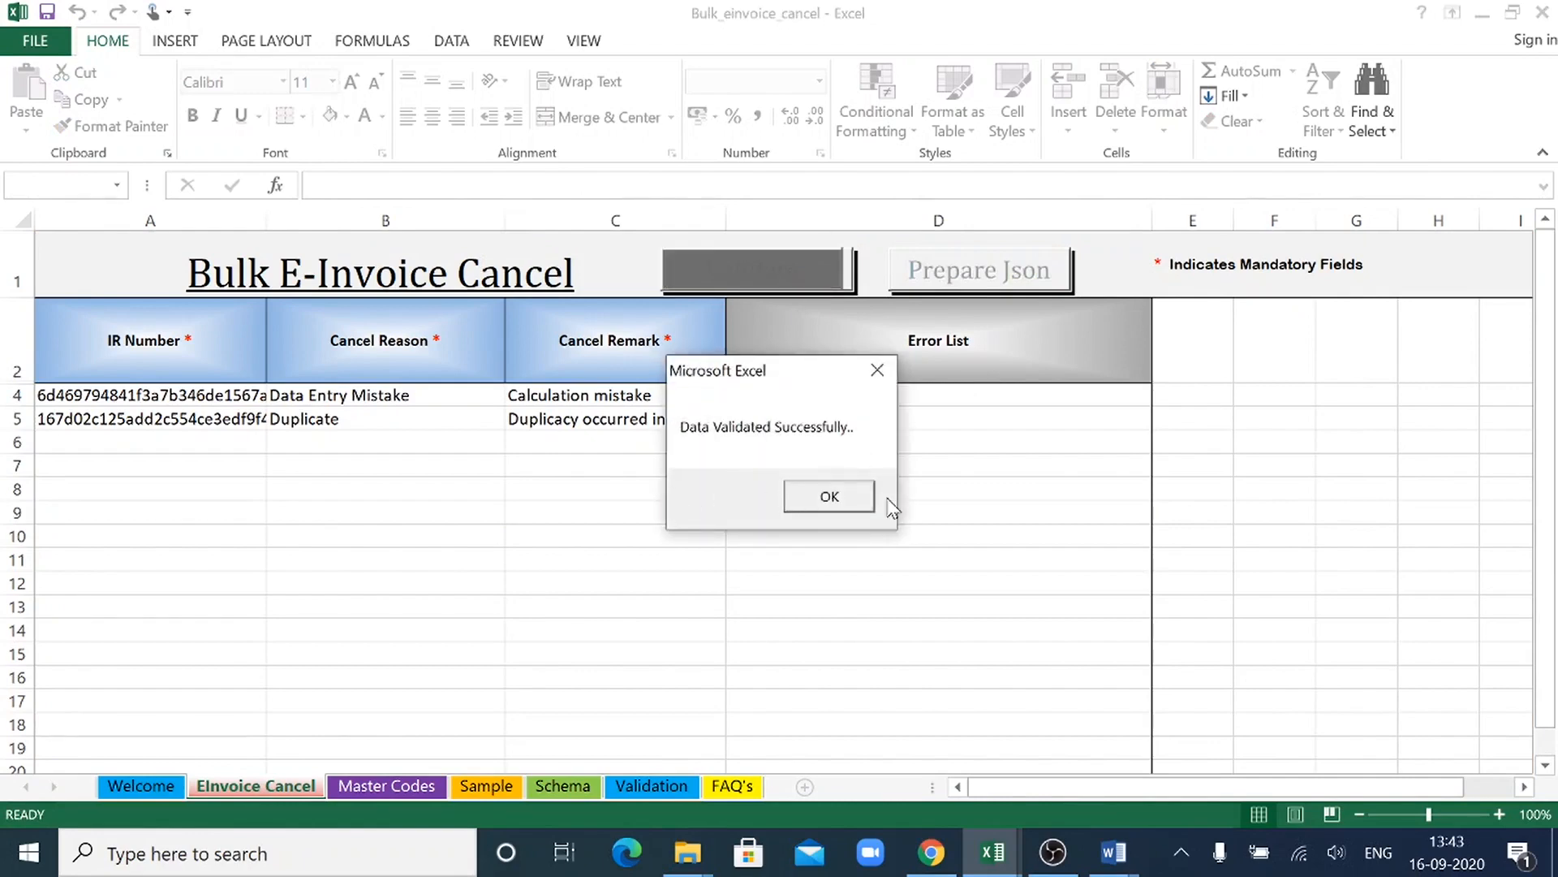
click(826, 496)
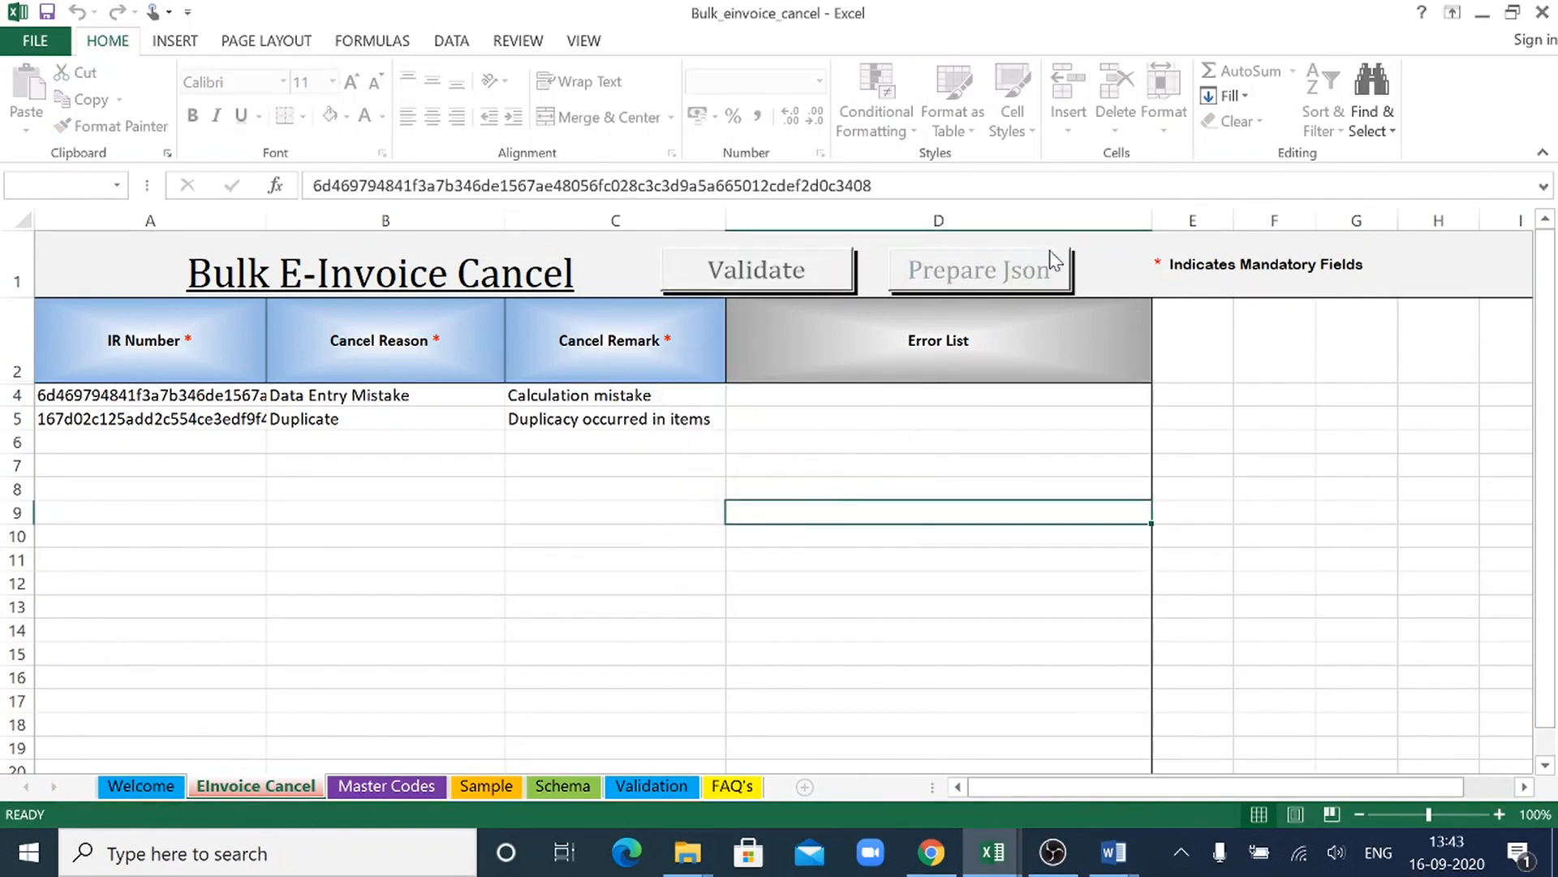
click(1028, 272)
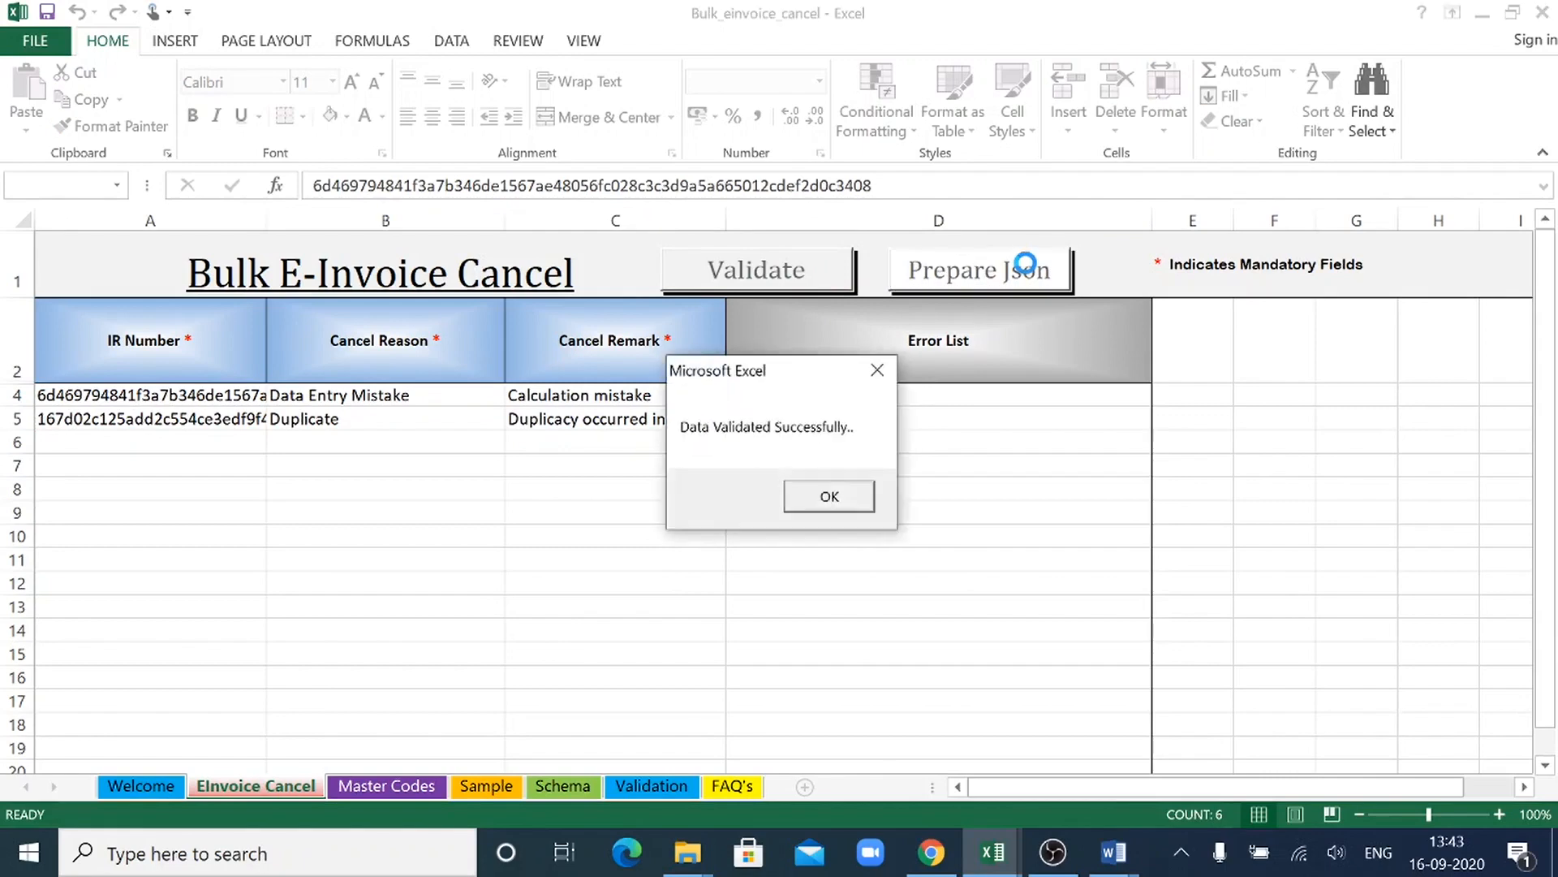
click(790, 508)
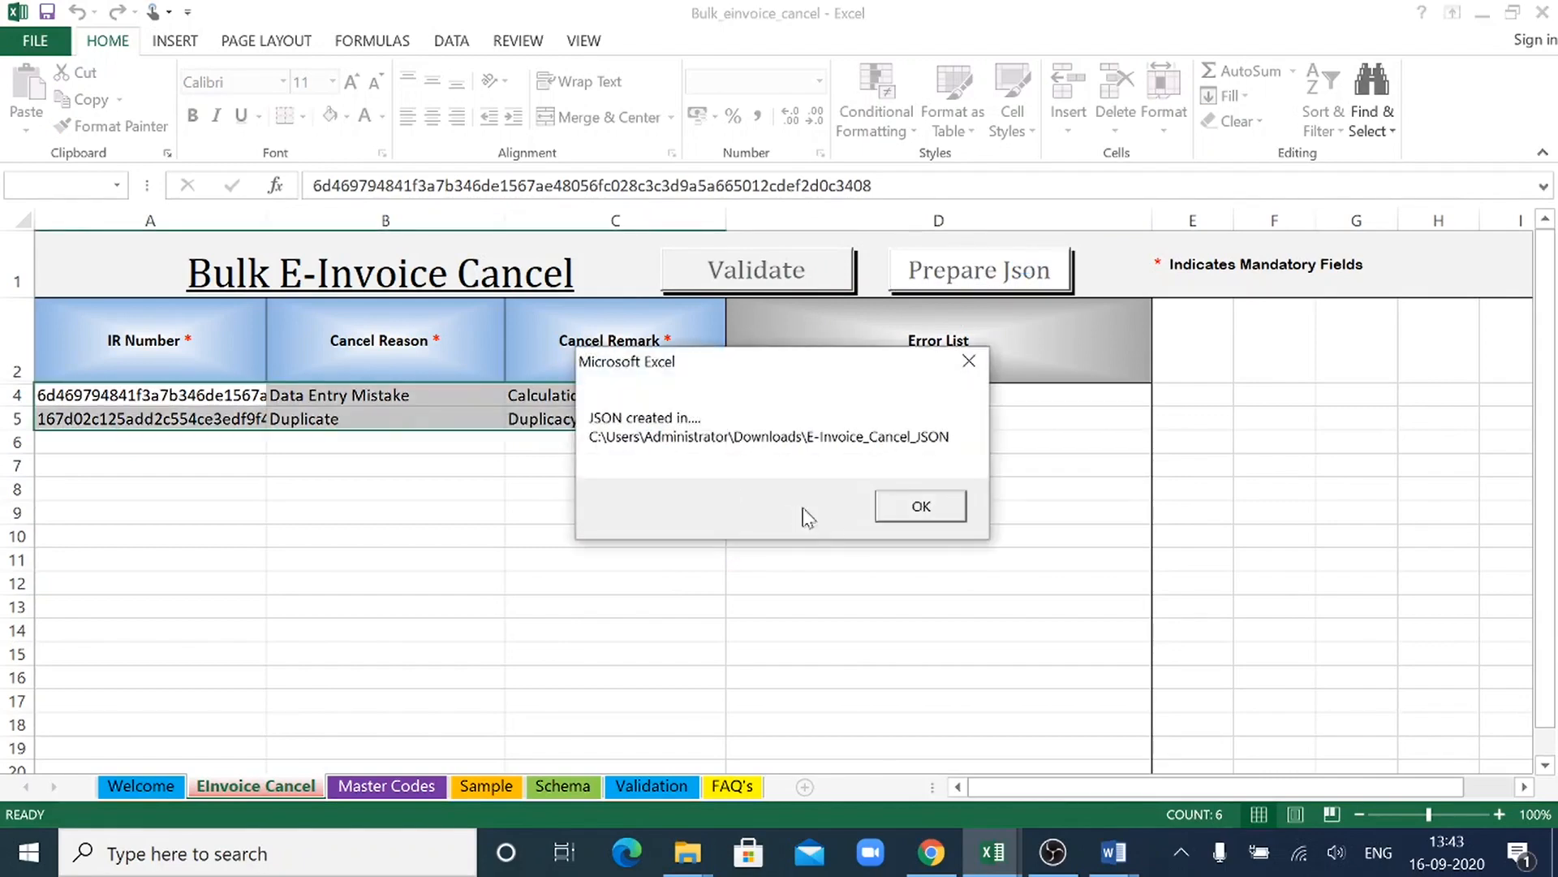
click(920, 505)
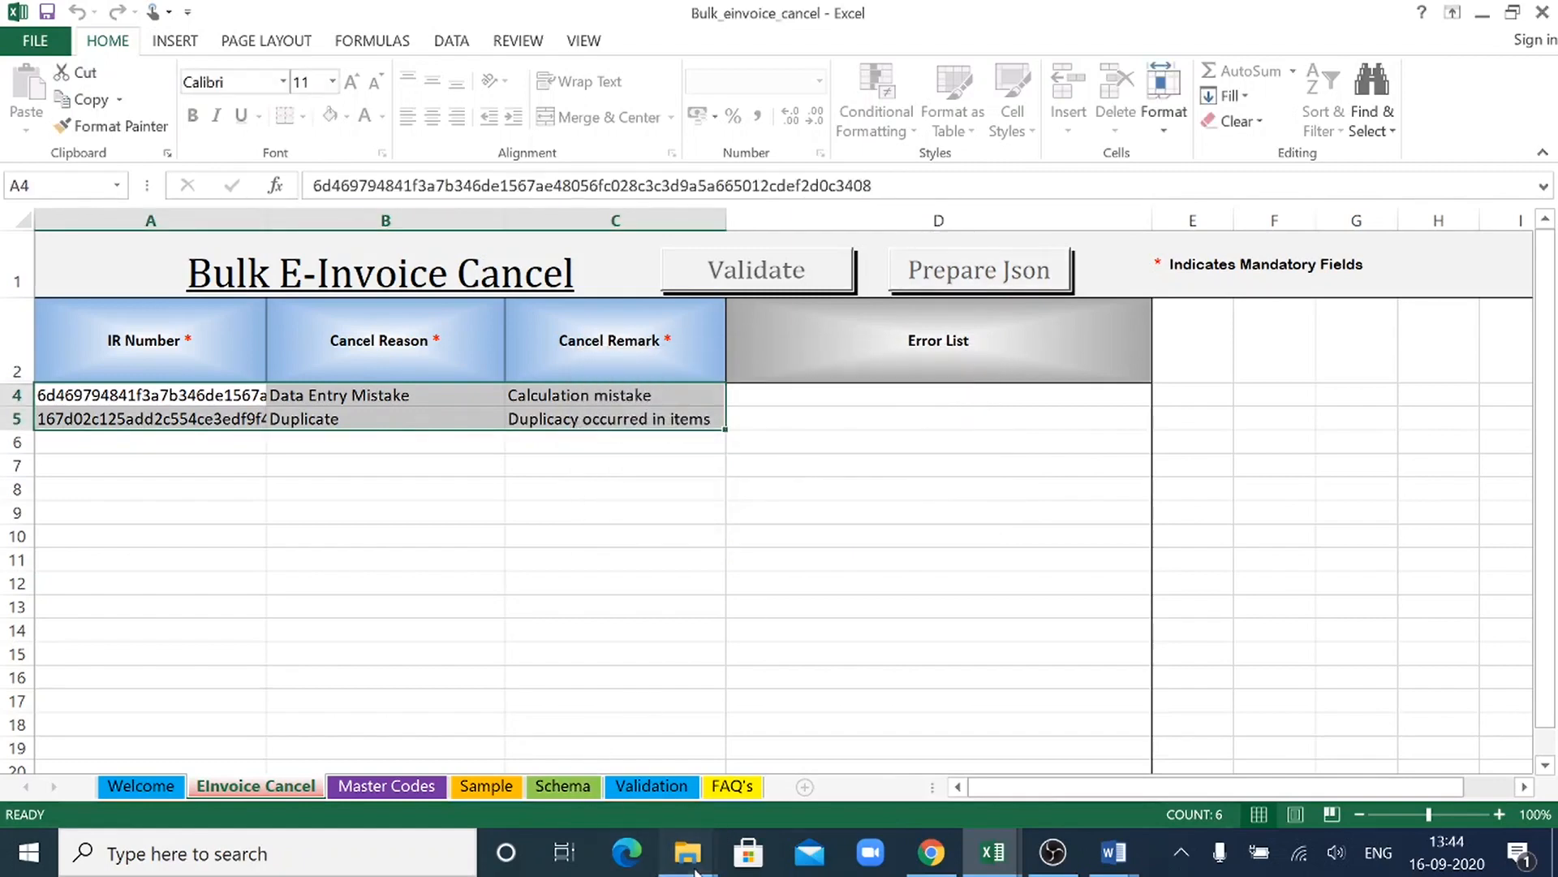
- Switch to File Explorer and look through the Users folders on drive C:, including Desktop and Einvoice Data, for the prepared cancel JSON
mouse_move(690, 860)
mouse_move(619, 804)
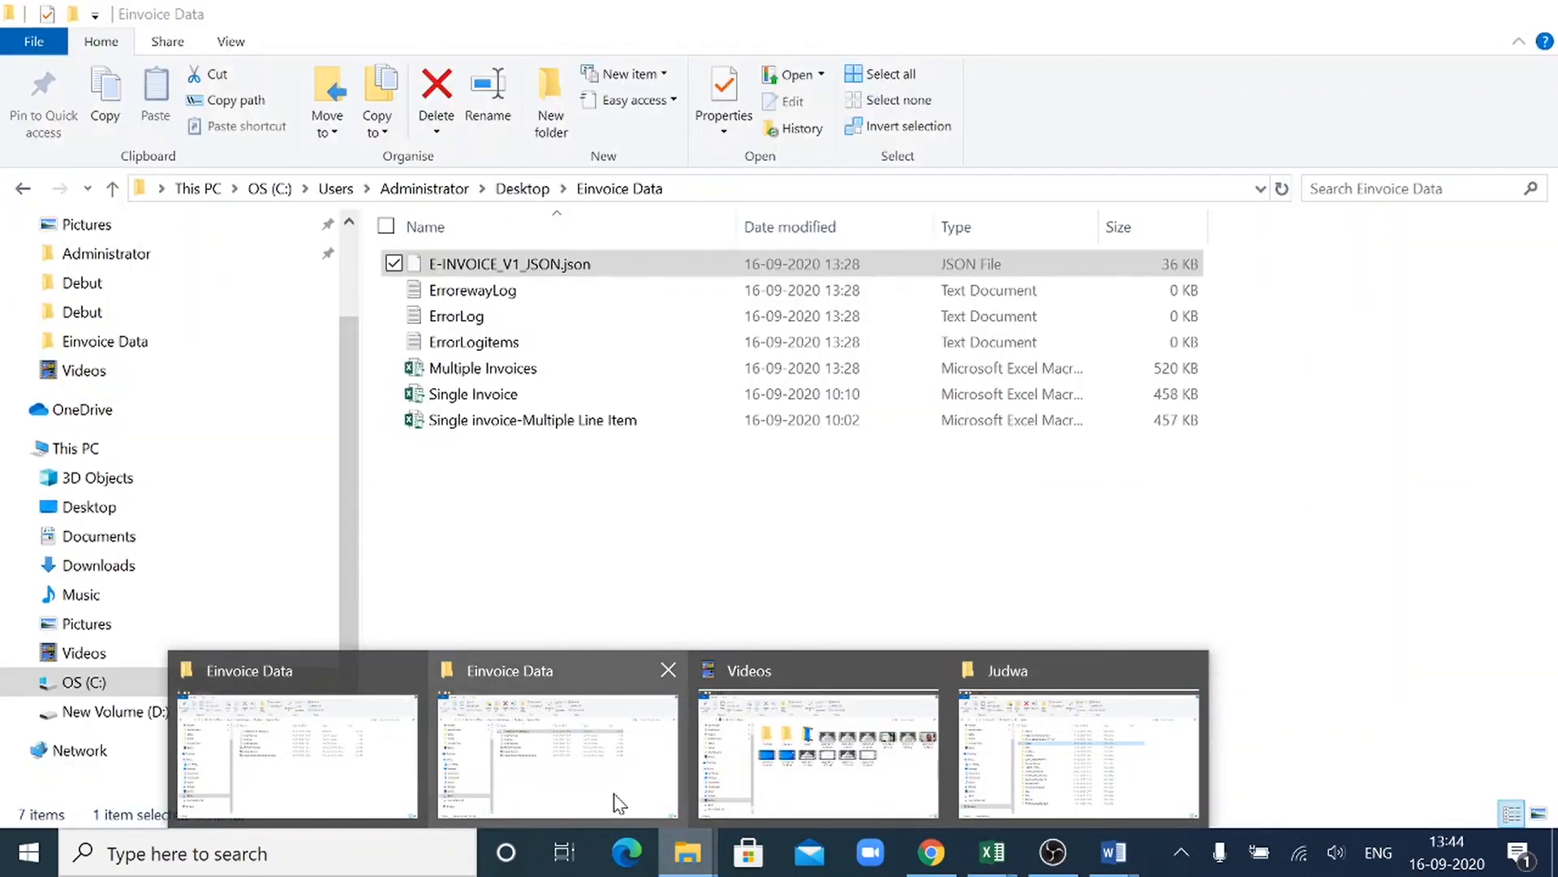
click(619, 803)
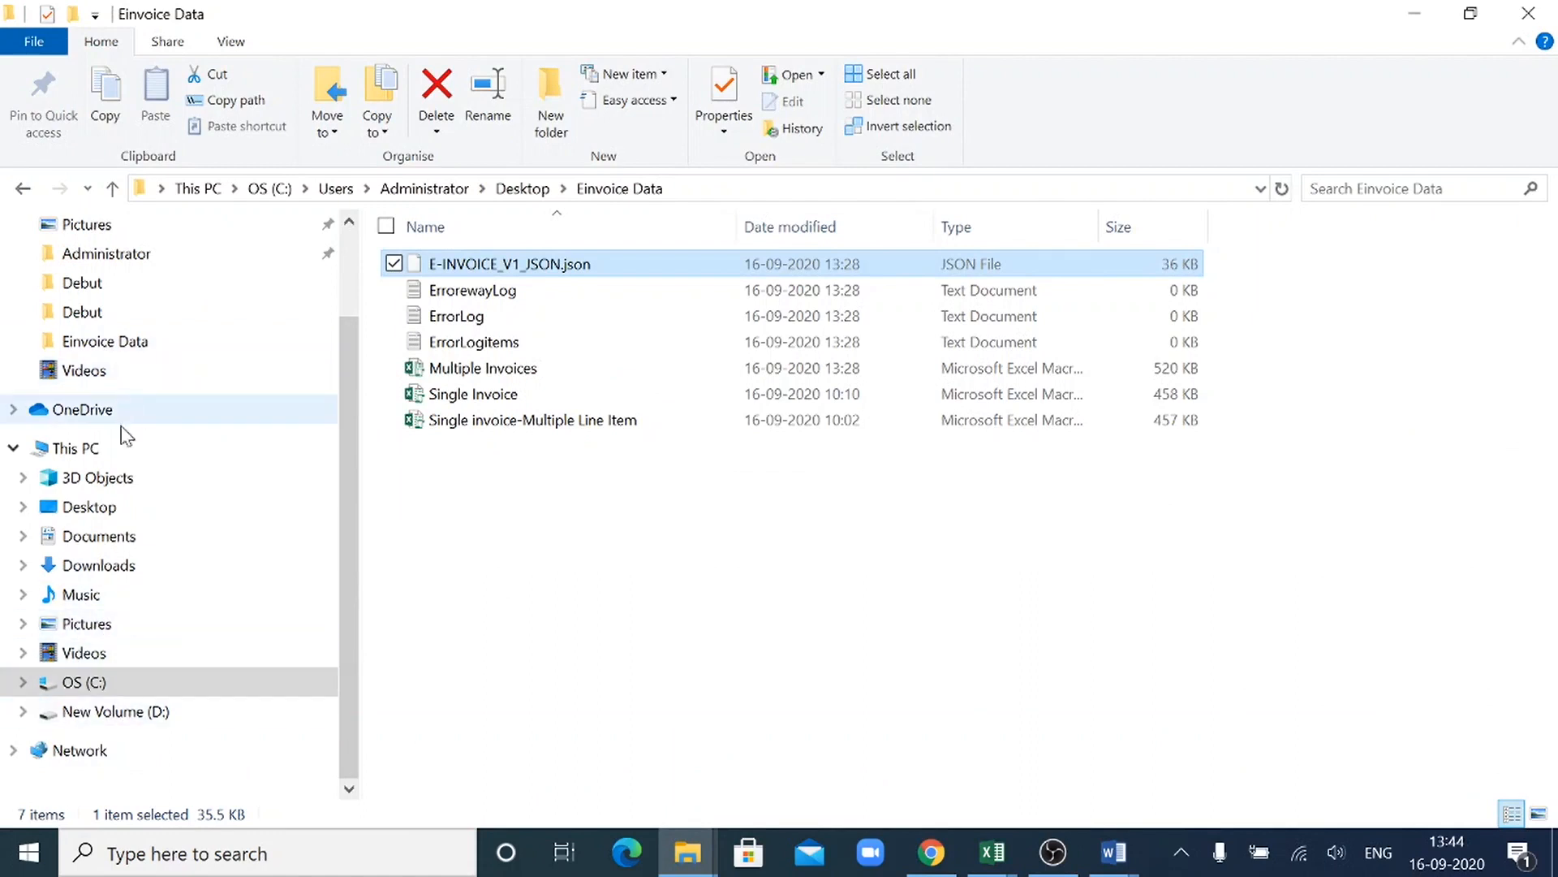
click(97, 683)
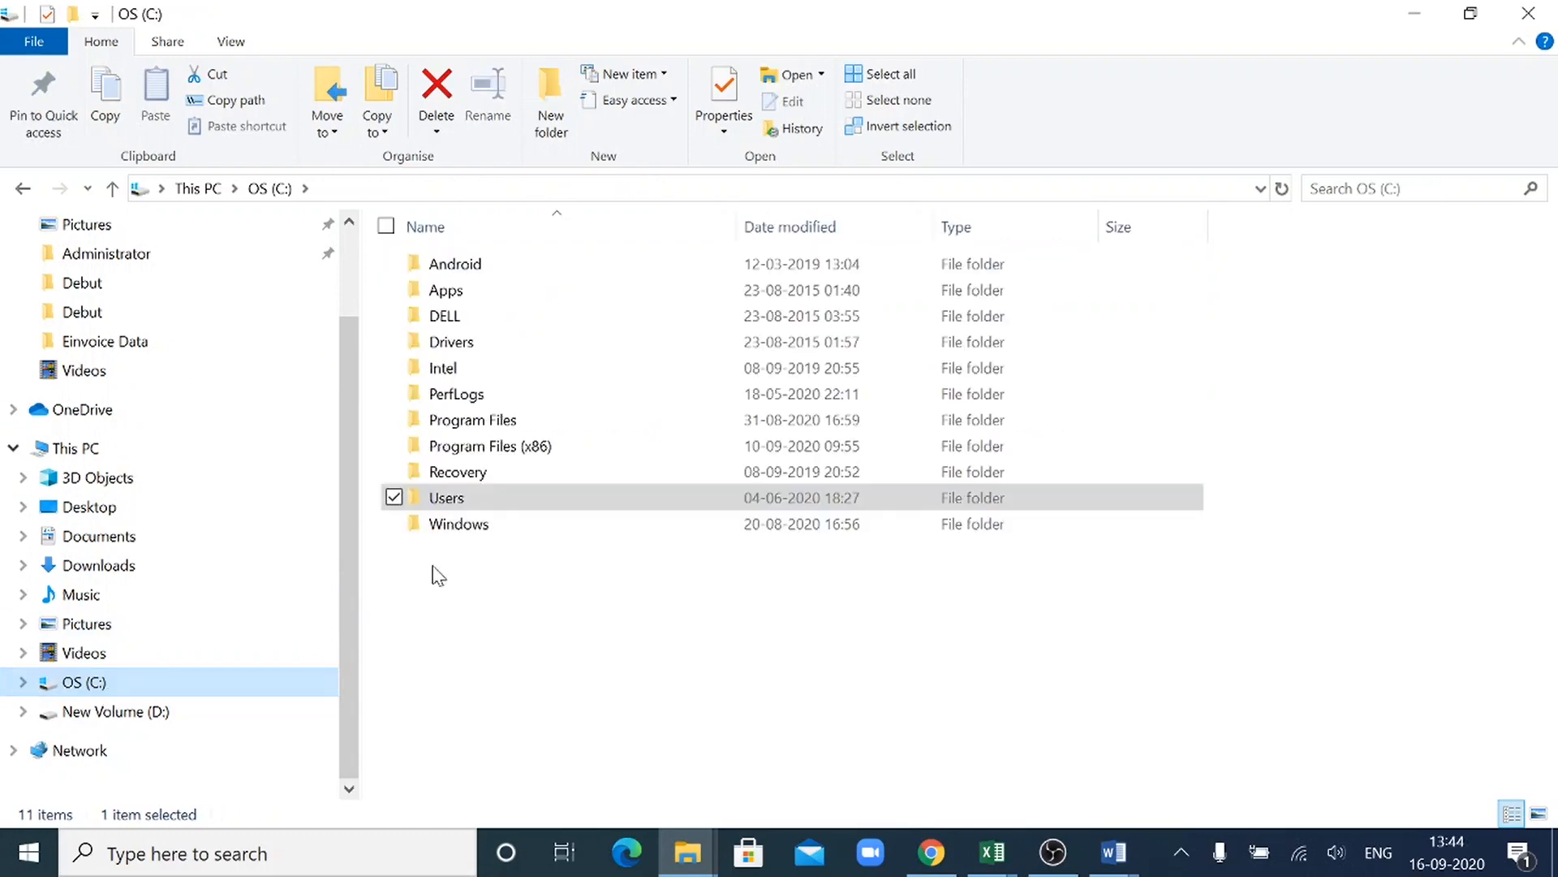
double_click(490, 505)
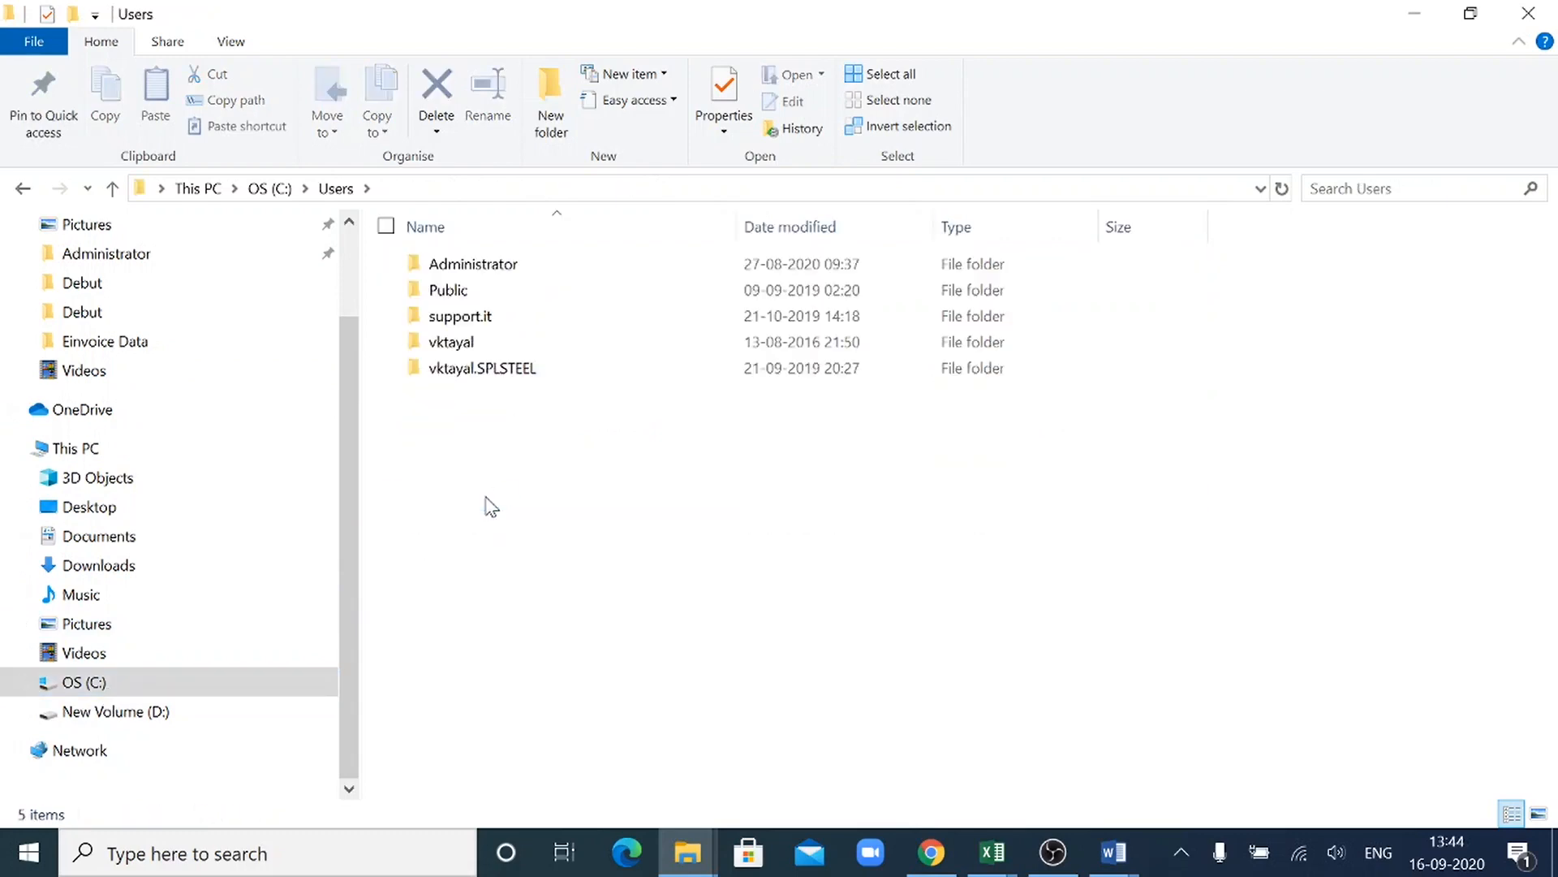
double_click(479, 309)
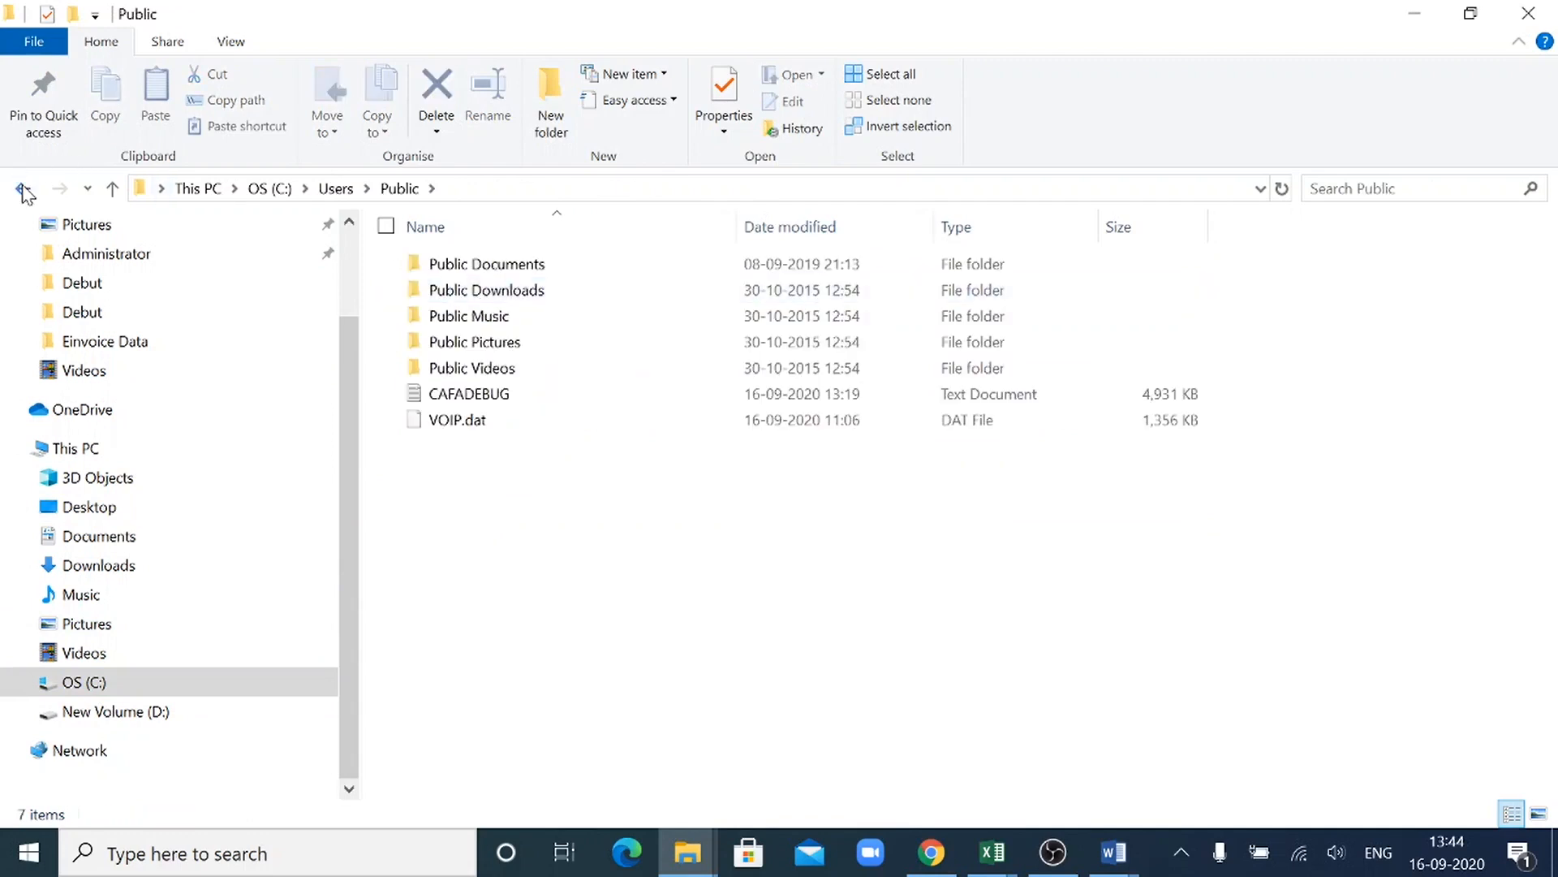
click(23, 188)
click(460, 270)
double_click(460, 270)
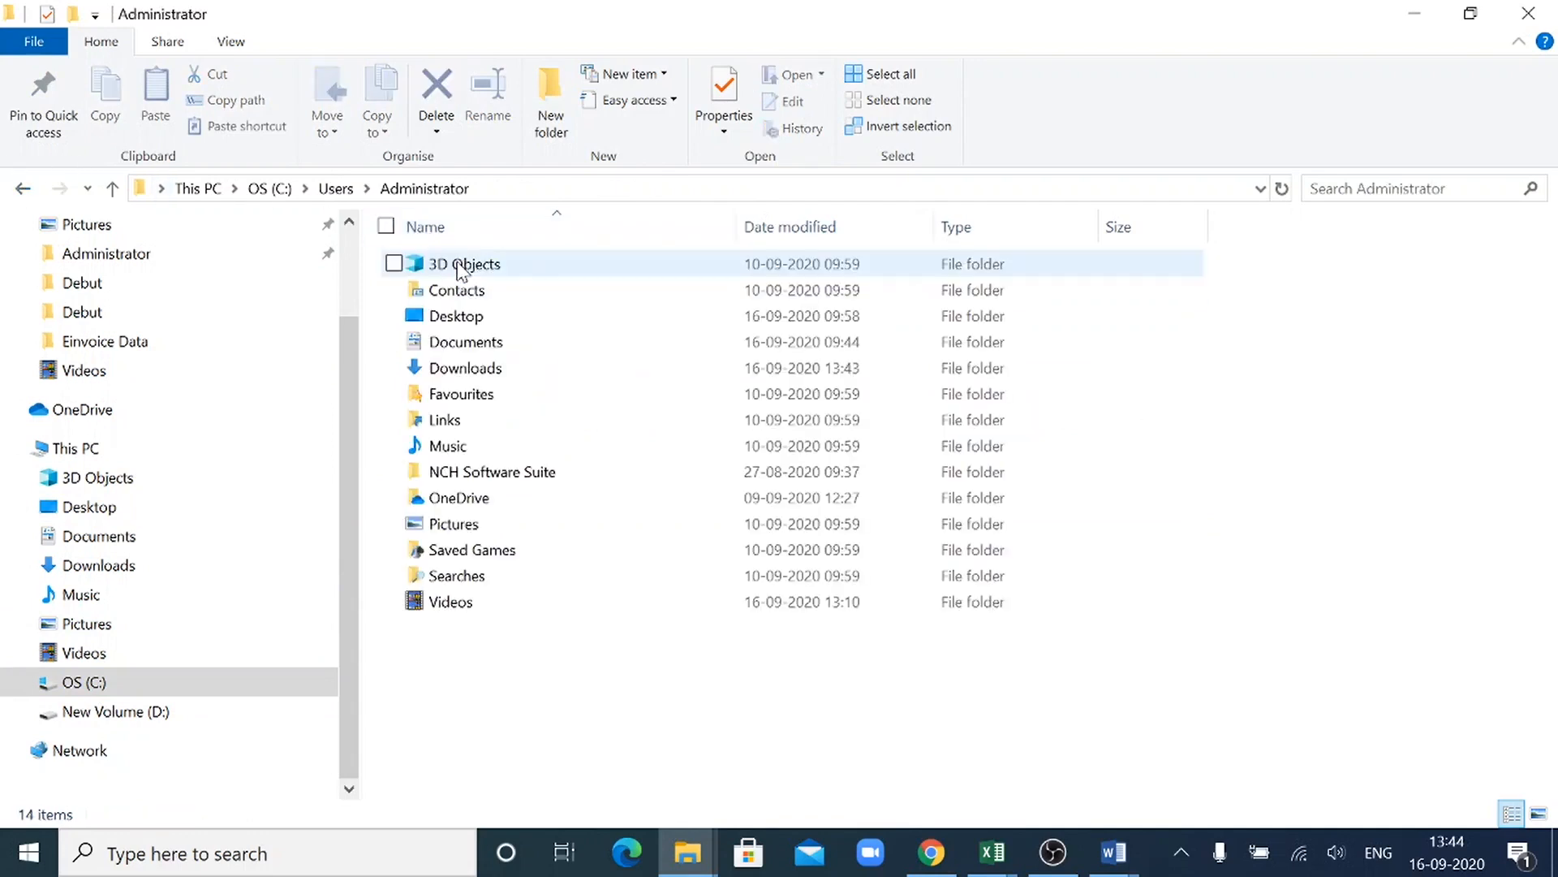
double_click(485, 321)
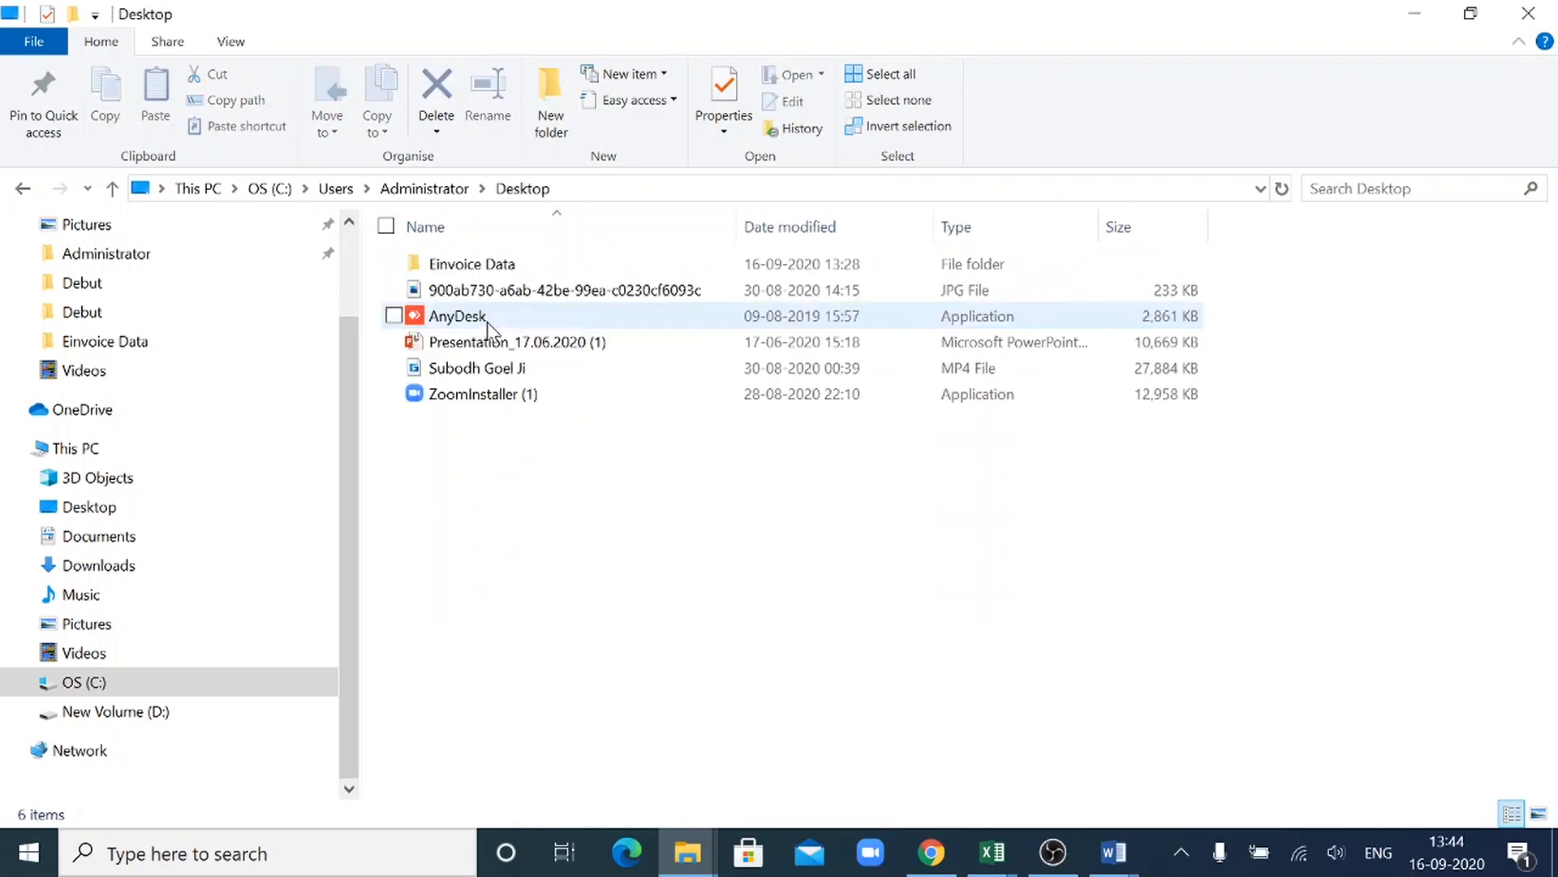
double_click(534, 266)
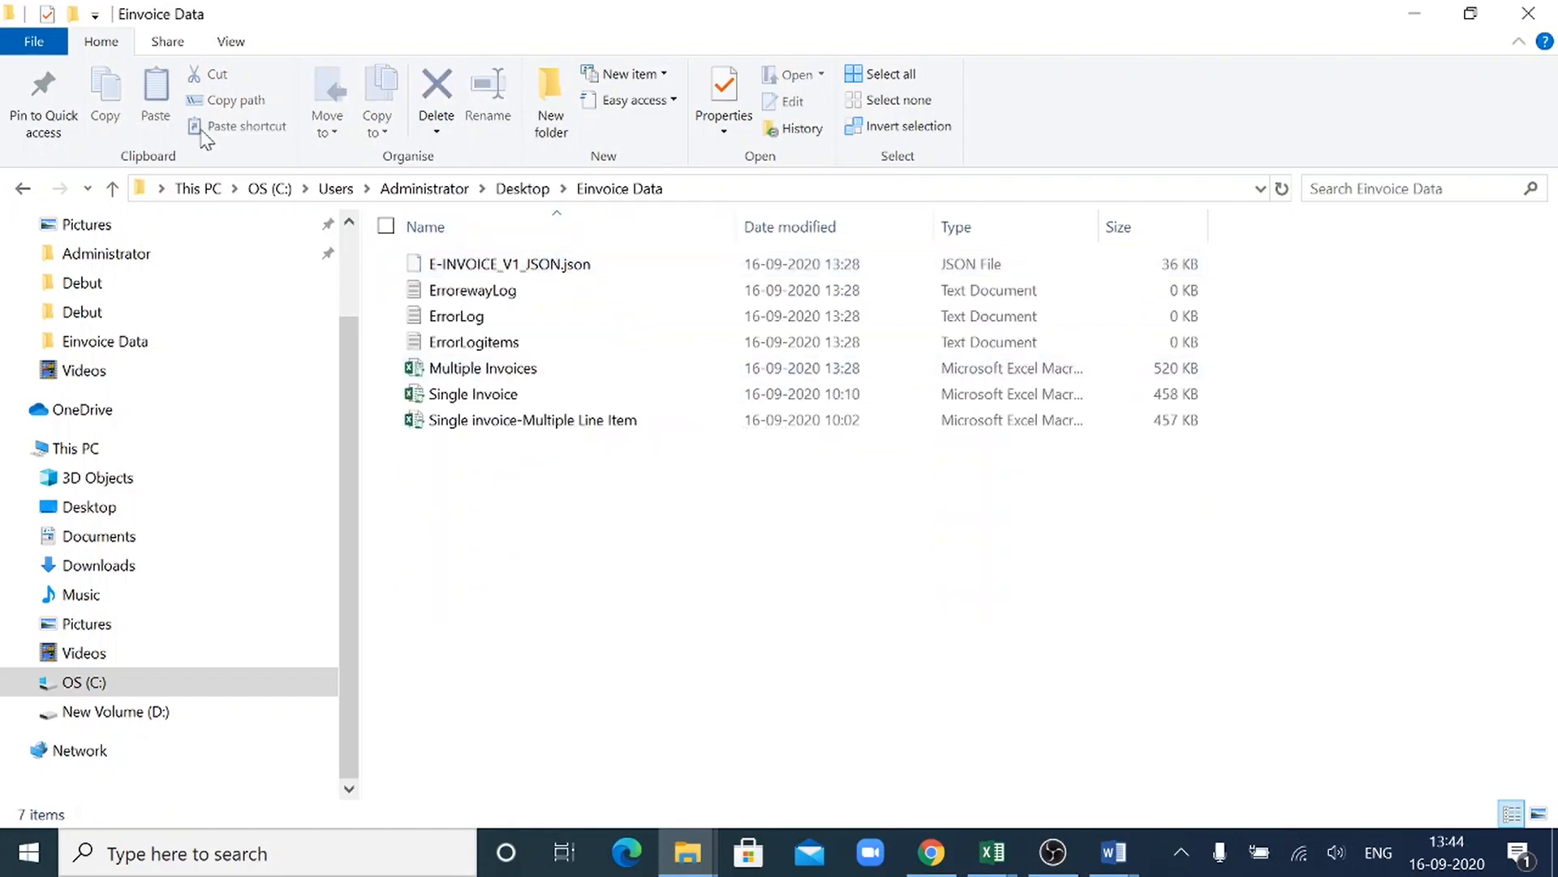
click(22, 192)
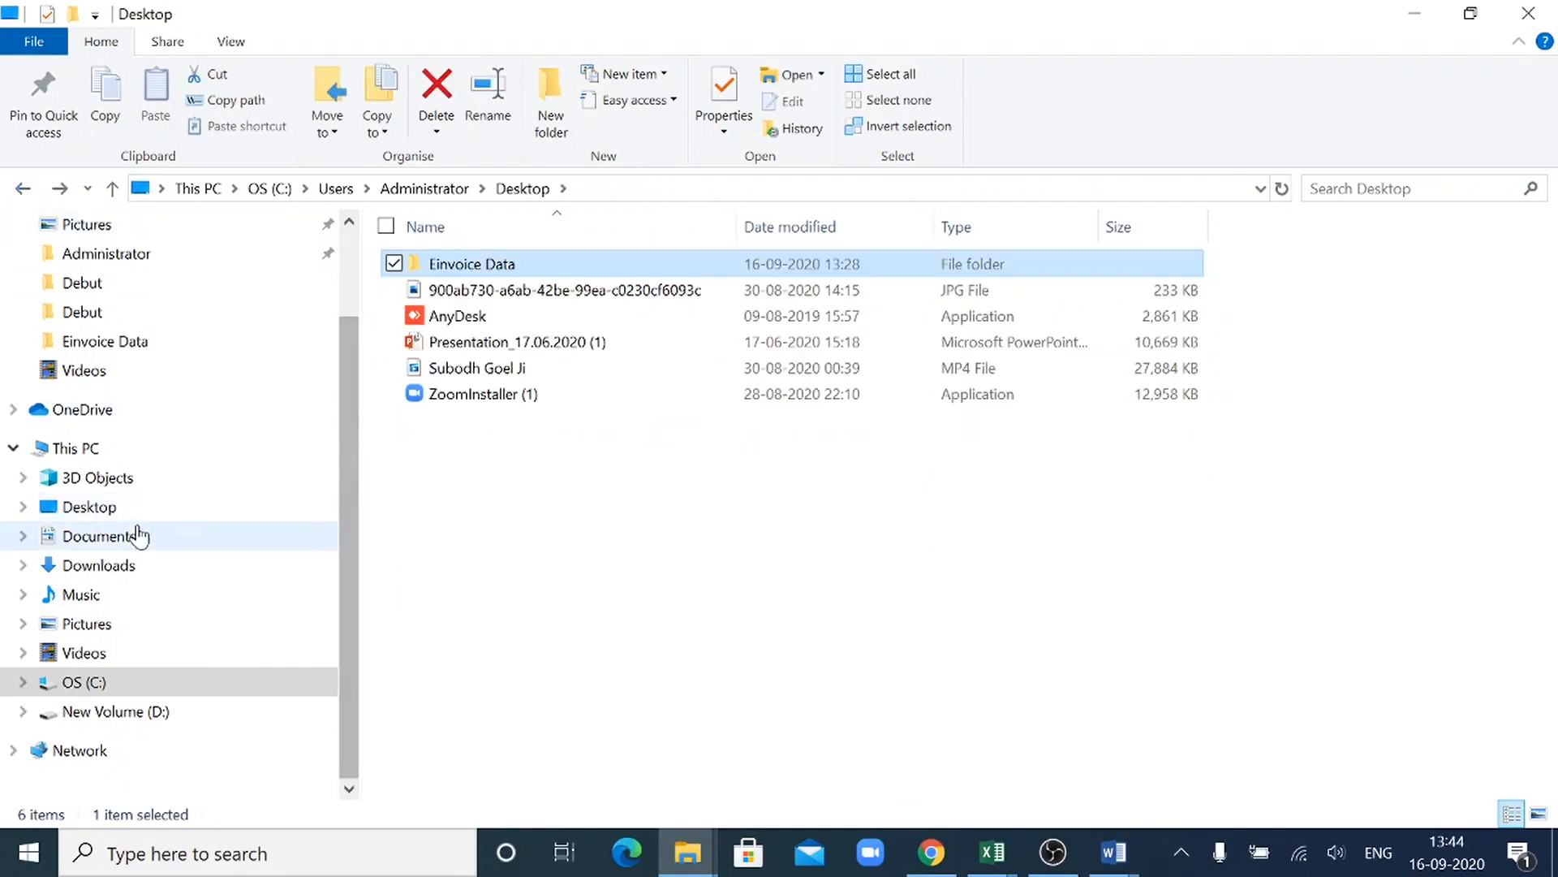
- Locate and select E-Invoice_Cancel_JSON.json in the Downloads folder
click(202, 572)
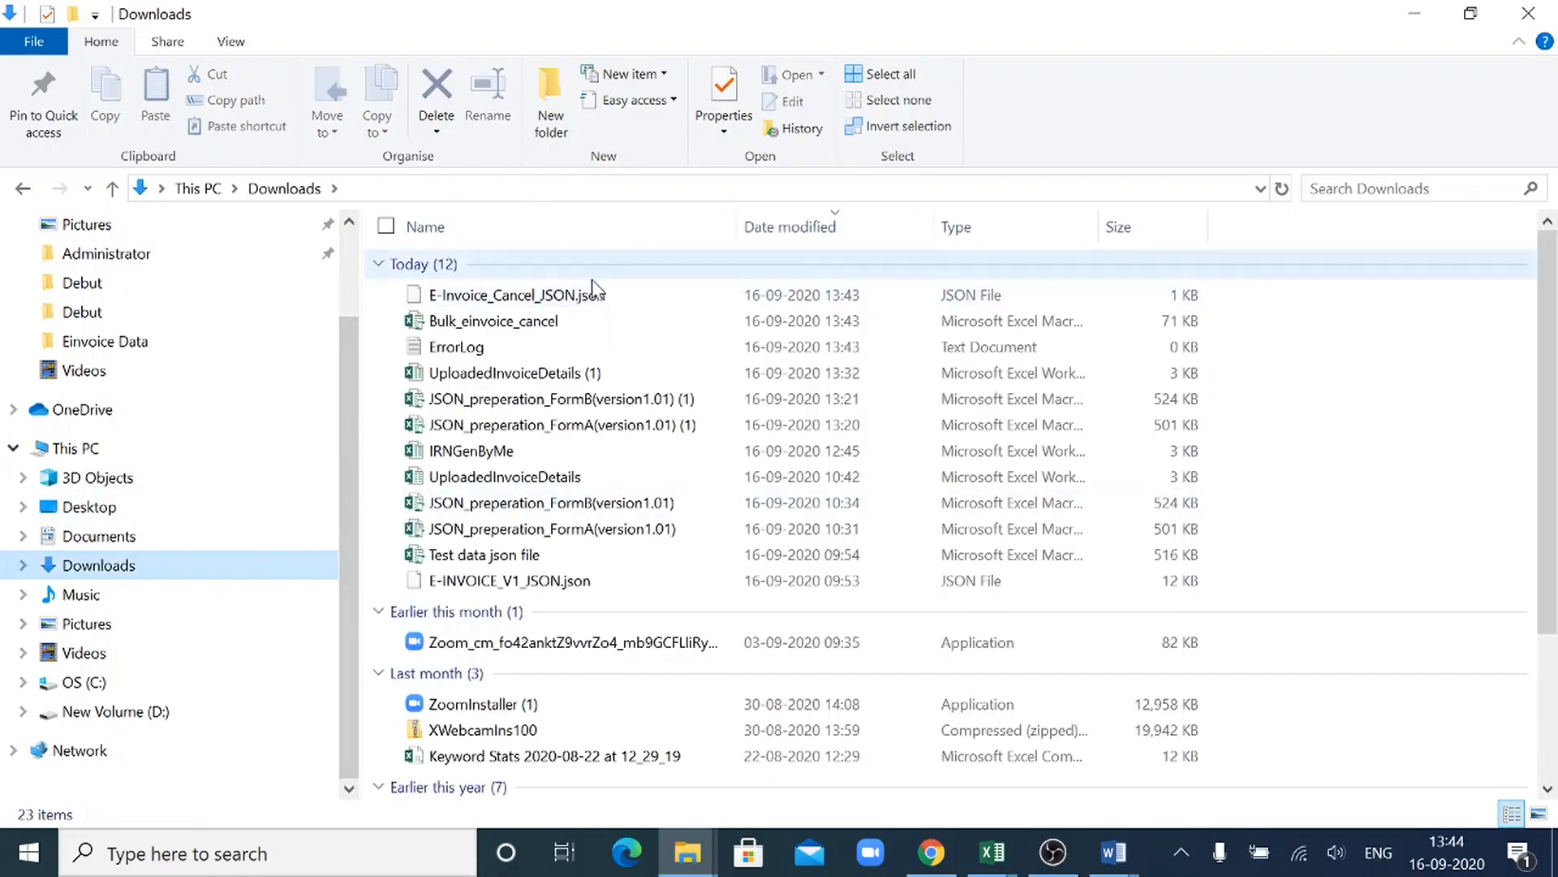
click(596, 299)
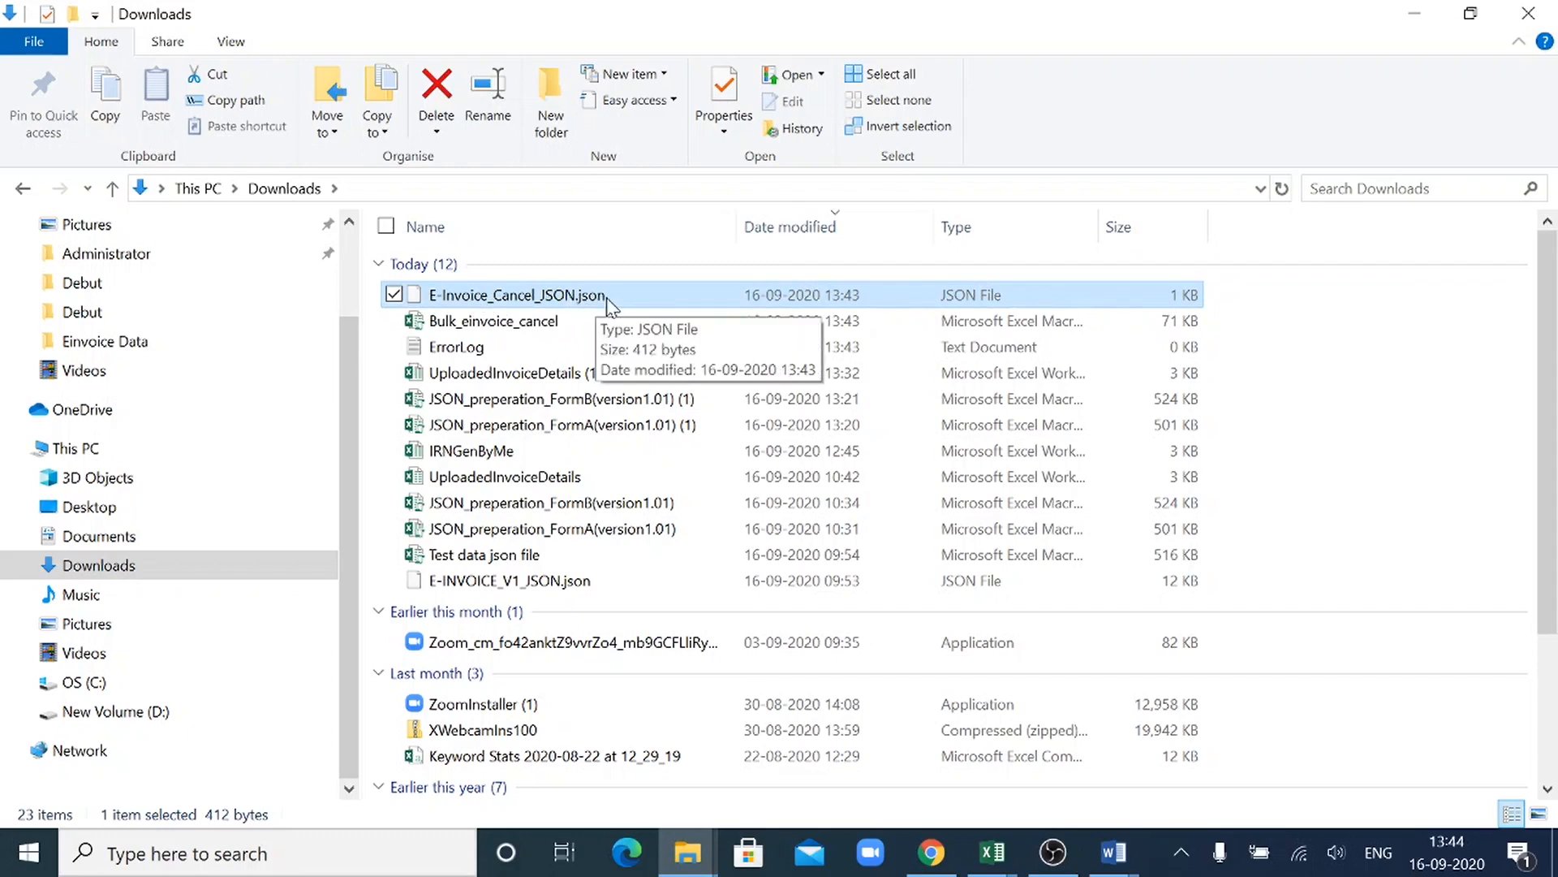
- Switch to the e-Invoice portal in Chrome and run the Generated e-Invoices report for 15/09/2020 to 16/09/2020
click(934, 854)
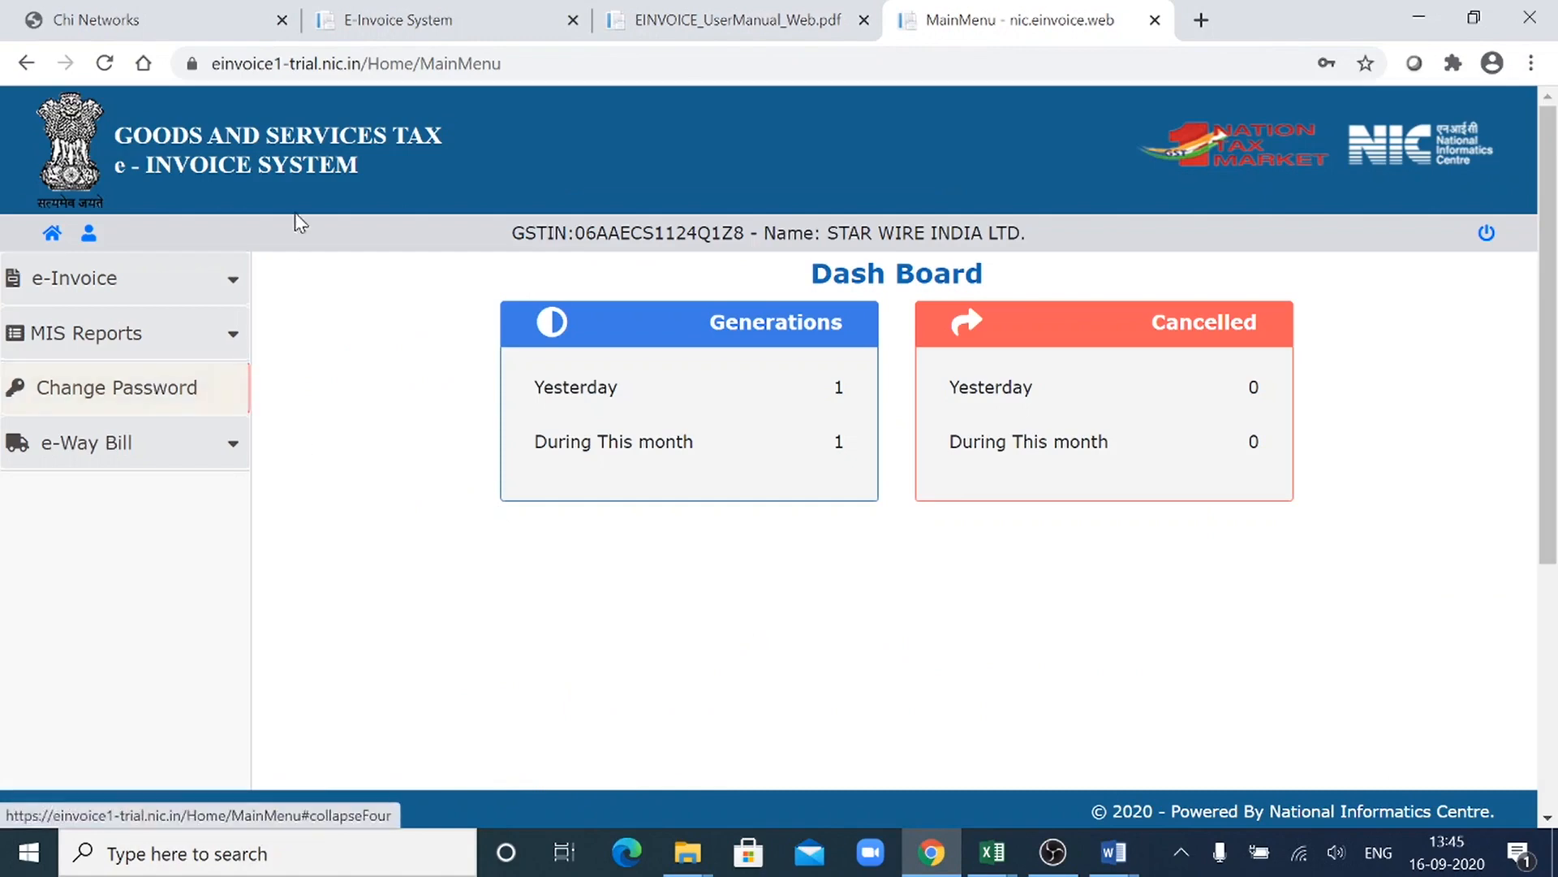
click(237, 271)
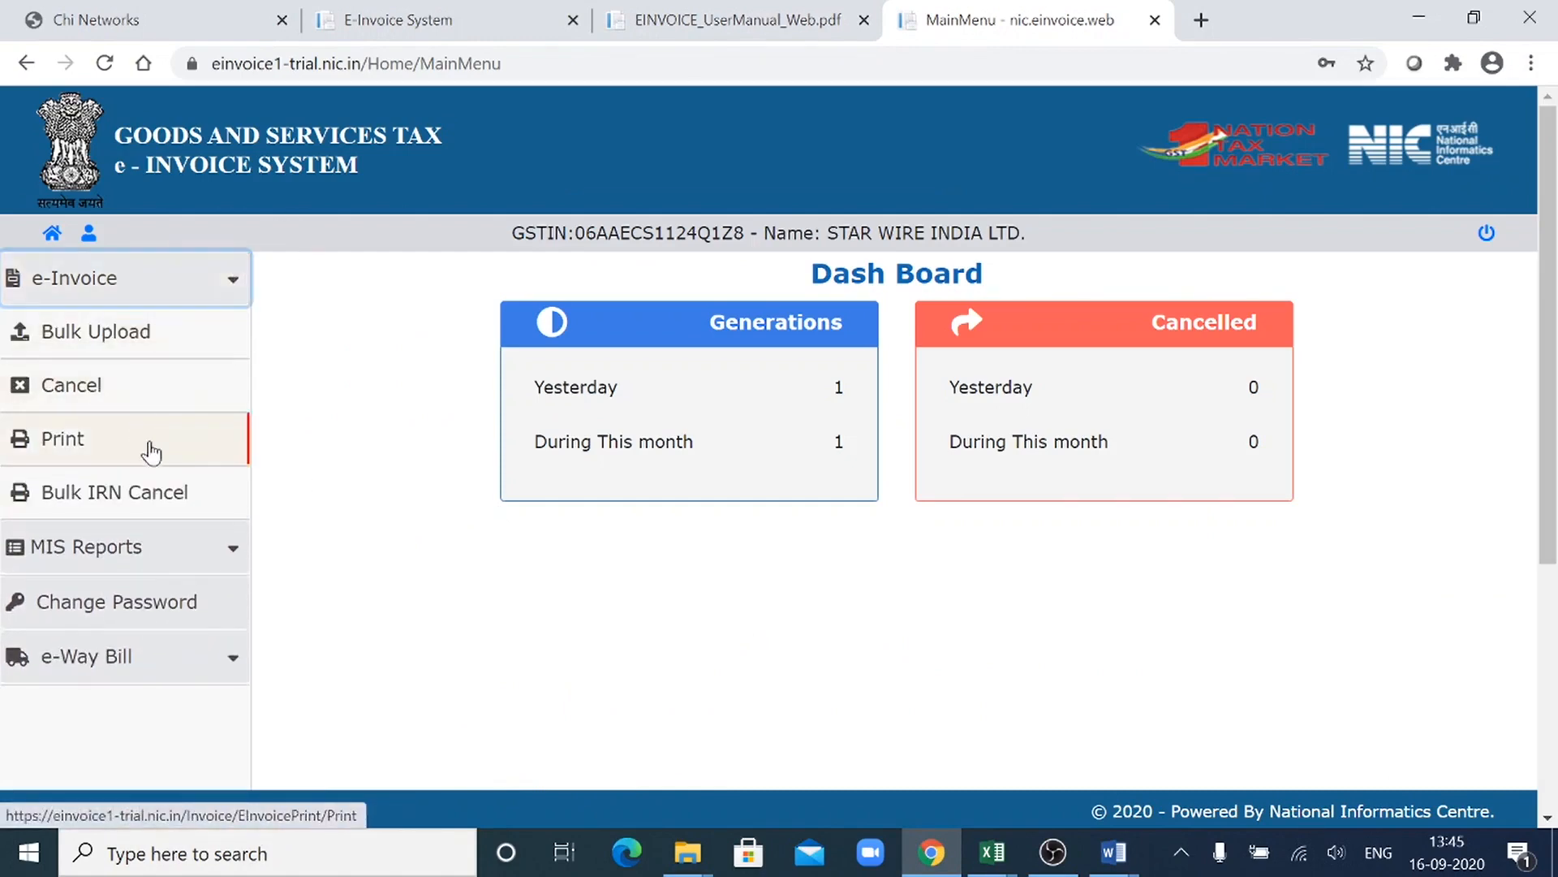
click(173, 553)
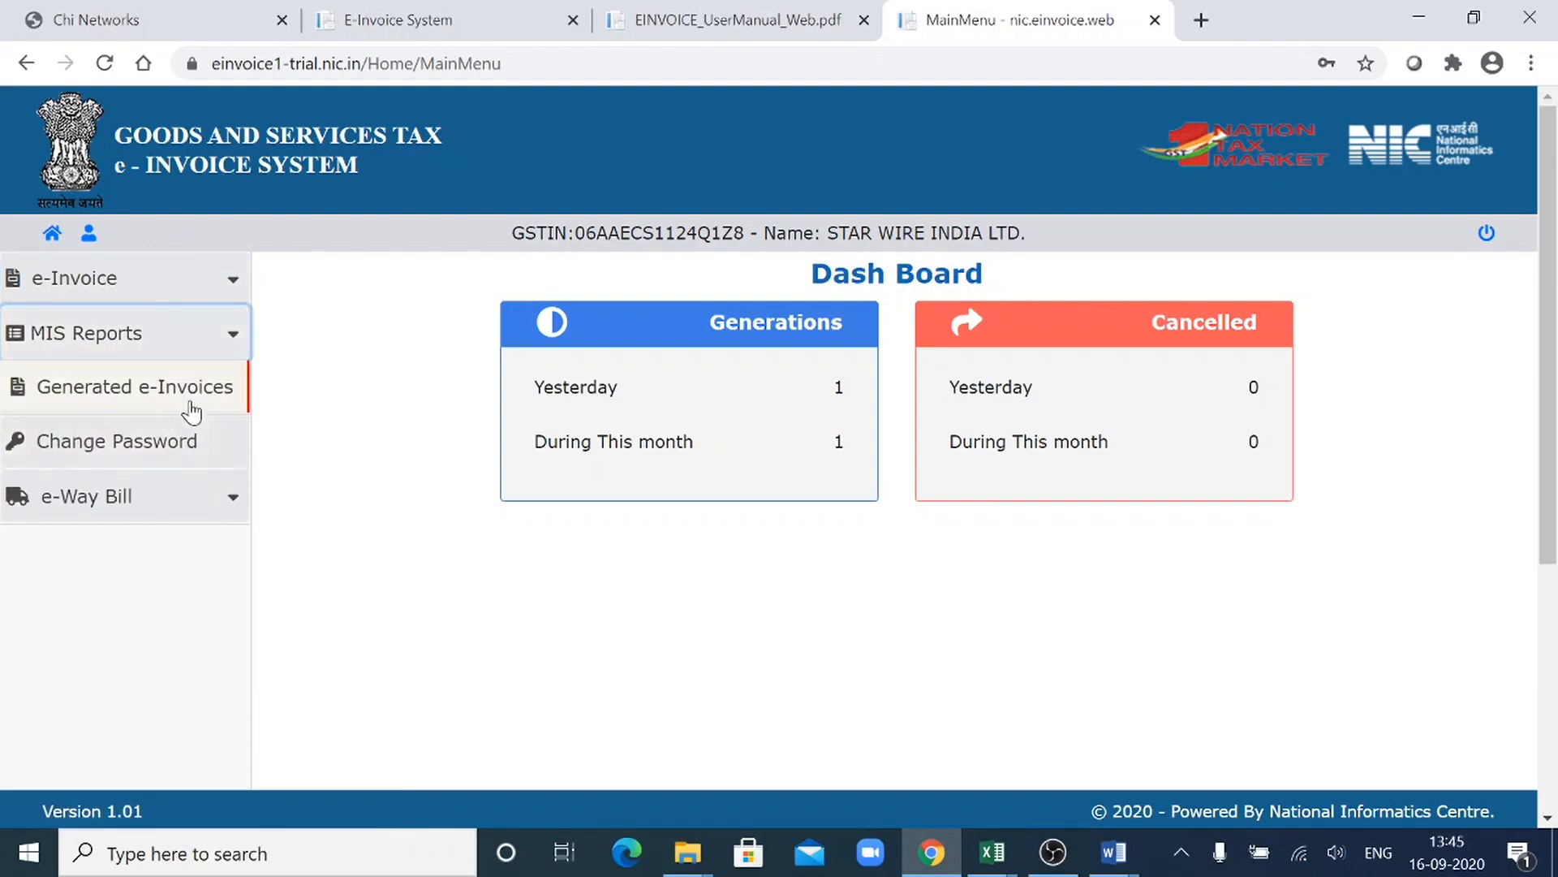
click(189, 405)
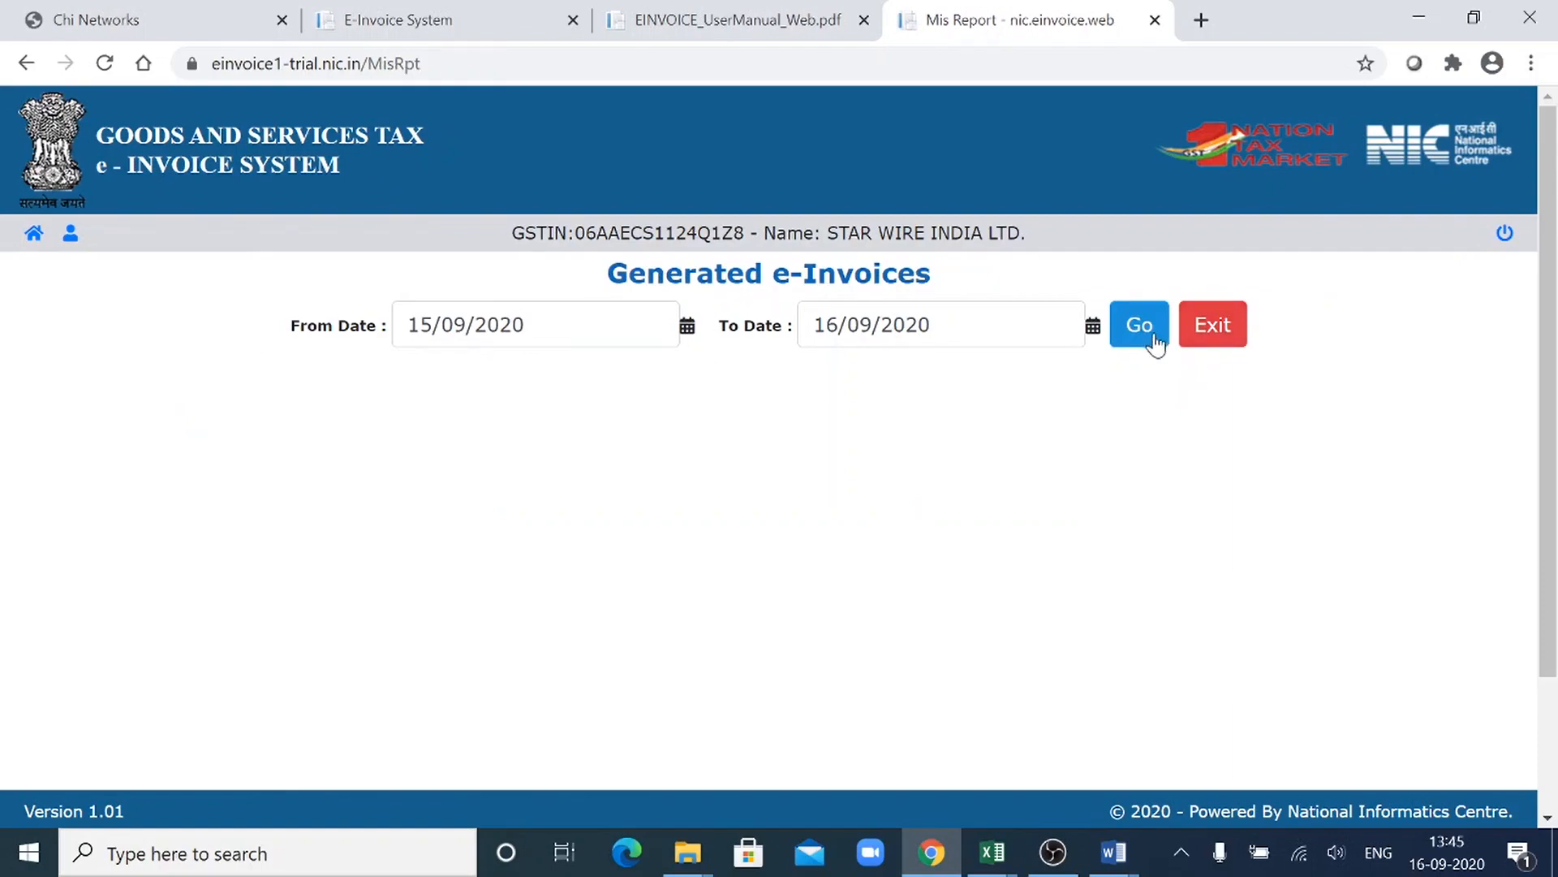
click(1157, 341)
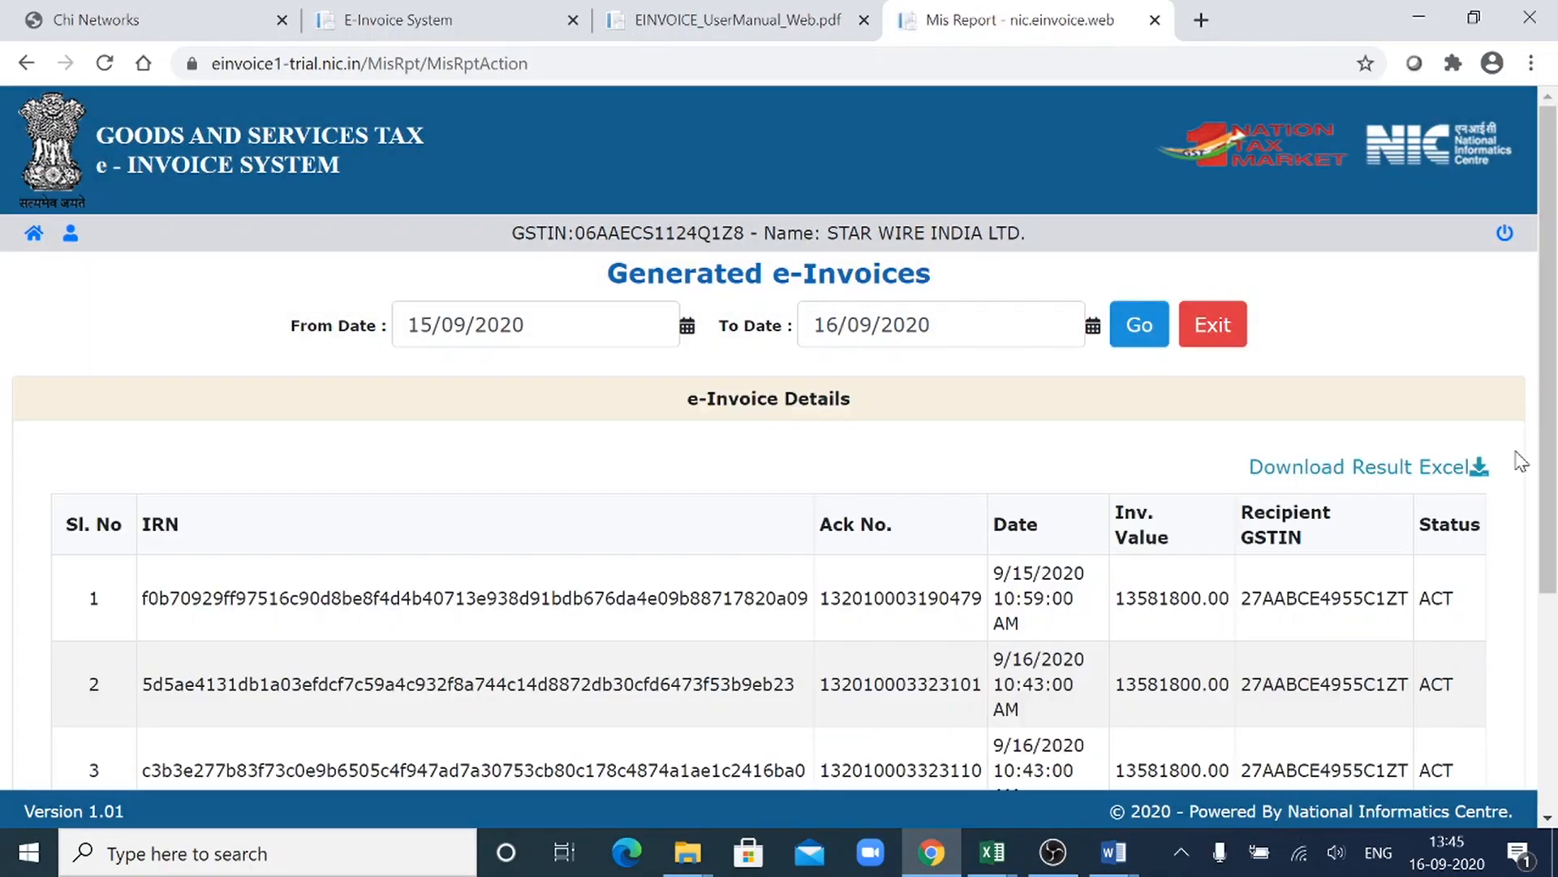
- Examine the status of each IRN in the e-Invoice Details list, and exit the report
drag(1553, 497, 1554, 769)
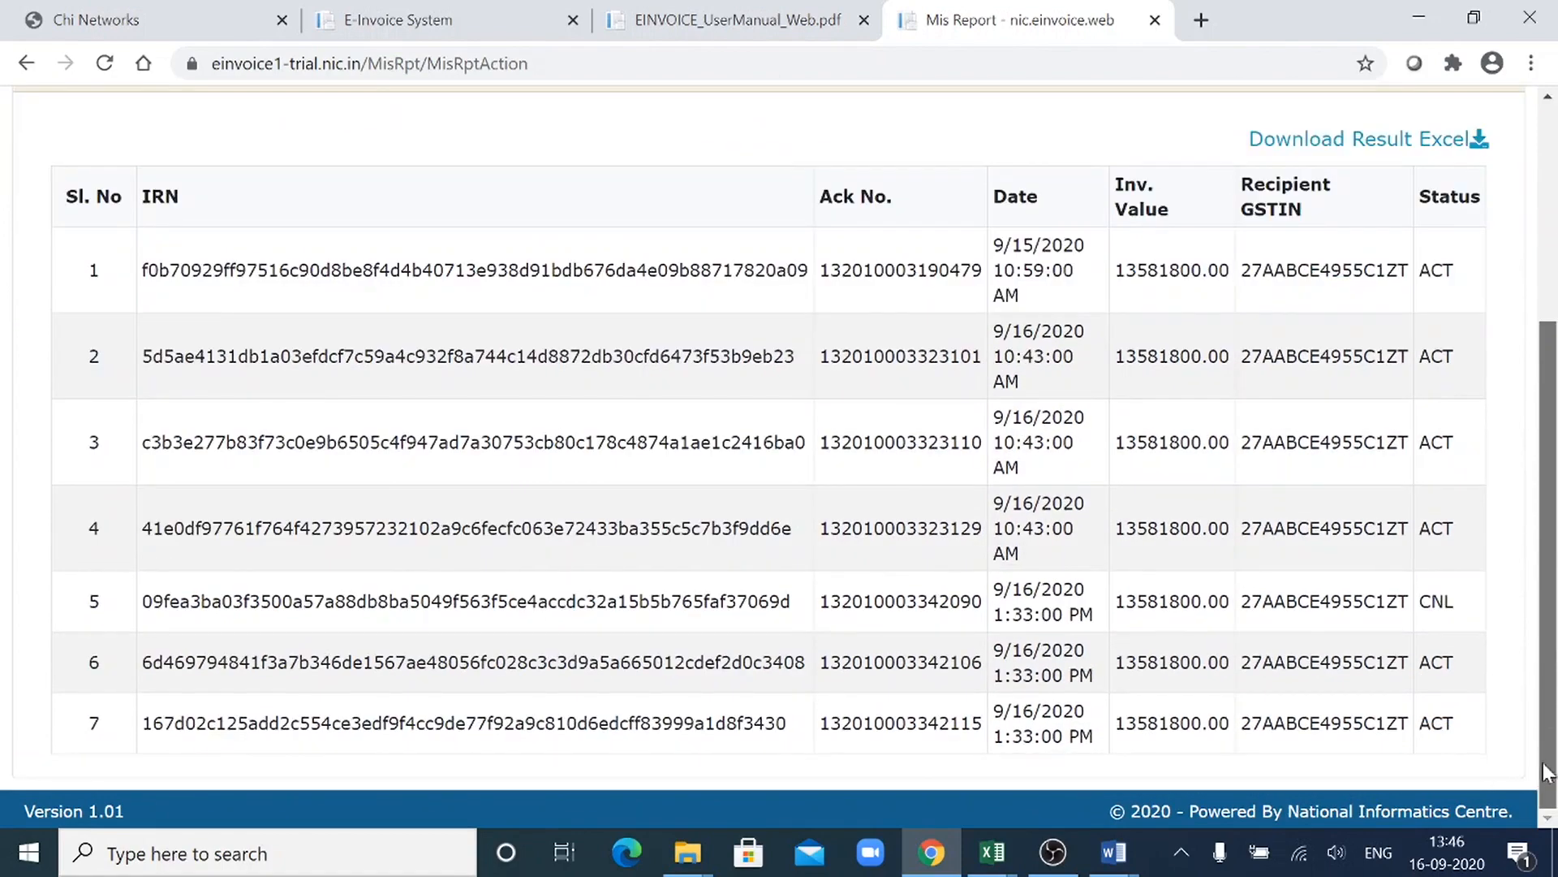
drag(1553, 769, 1553, 430)
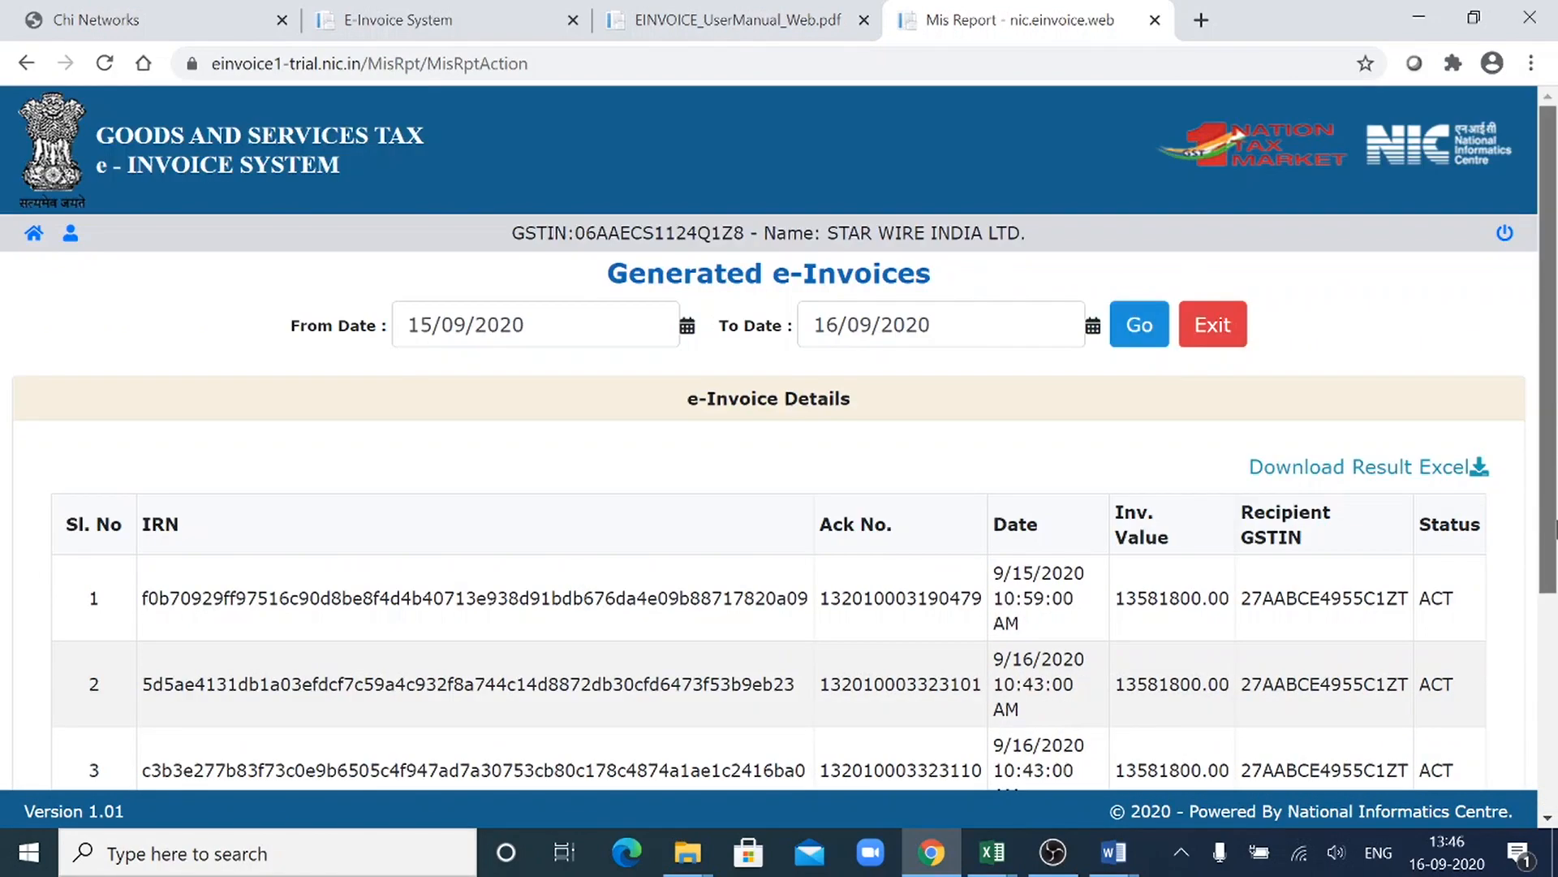
scroll(1555, 529, down, 5)
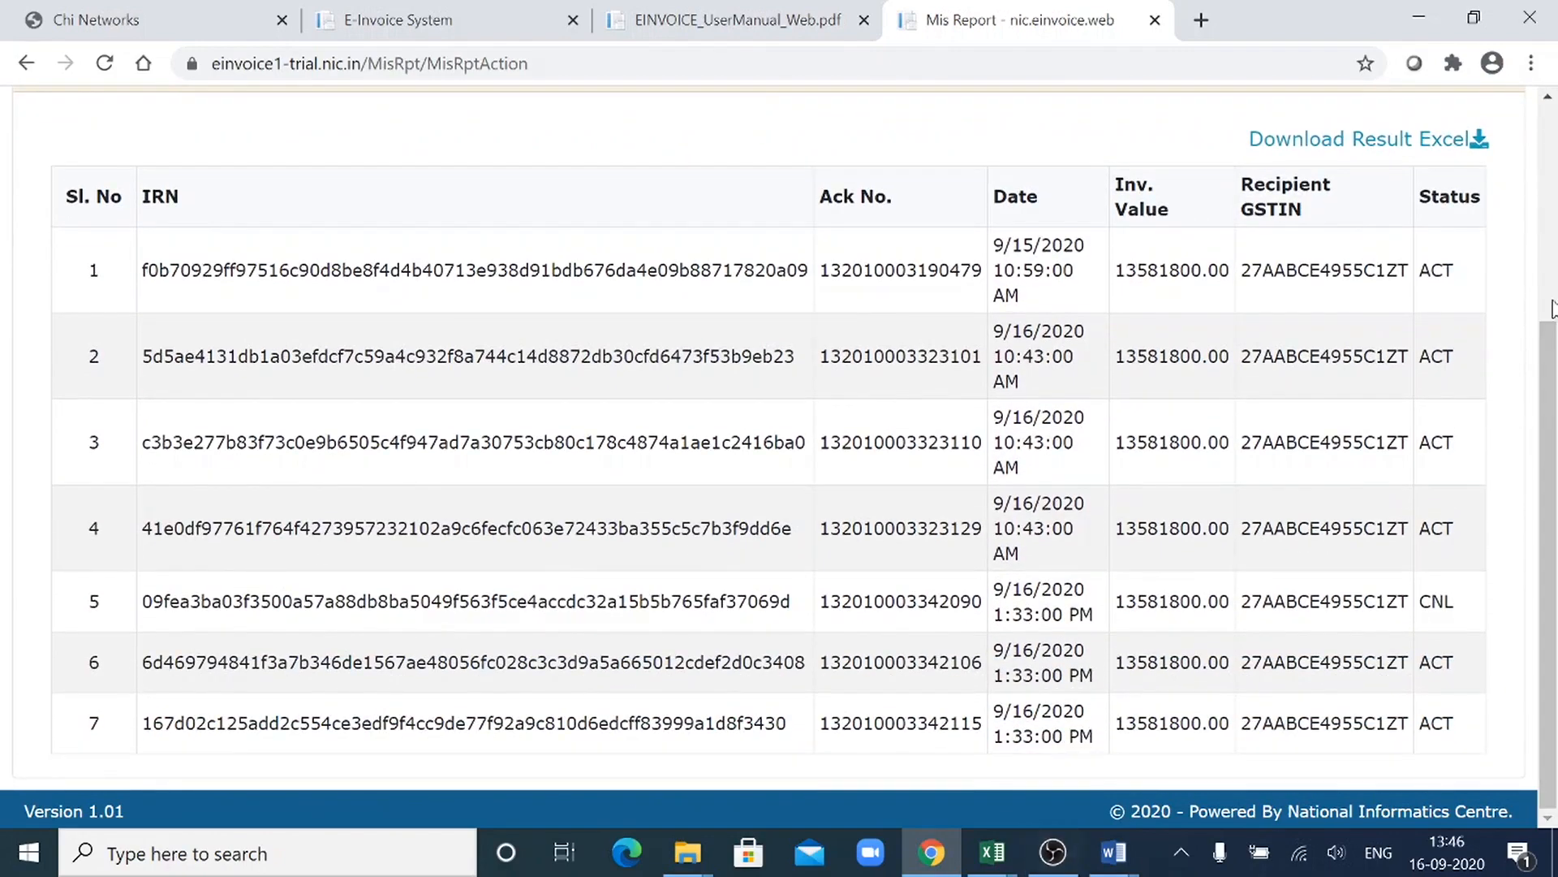
scroll(1552, 341, up, 3)
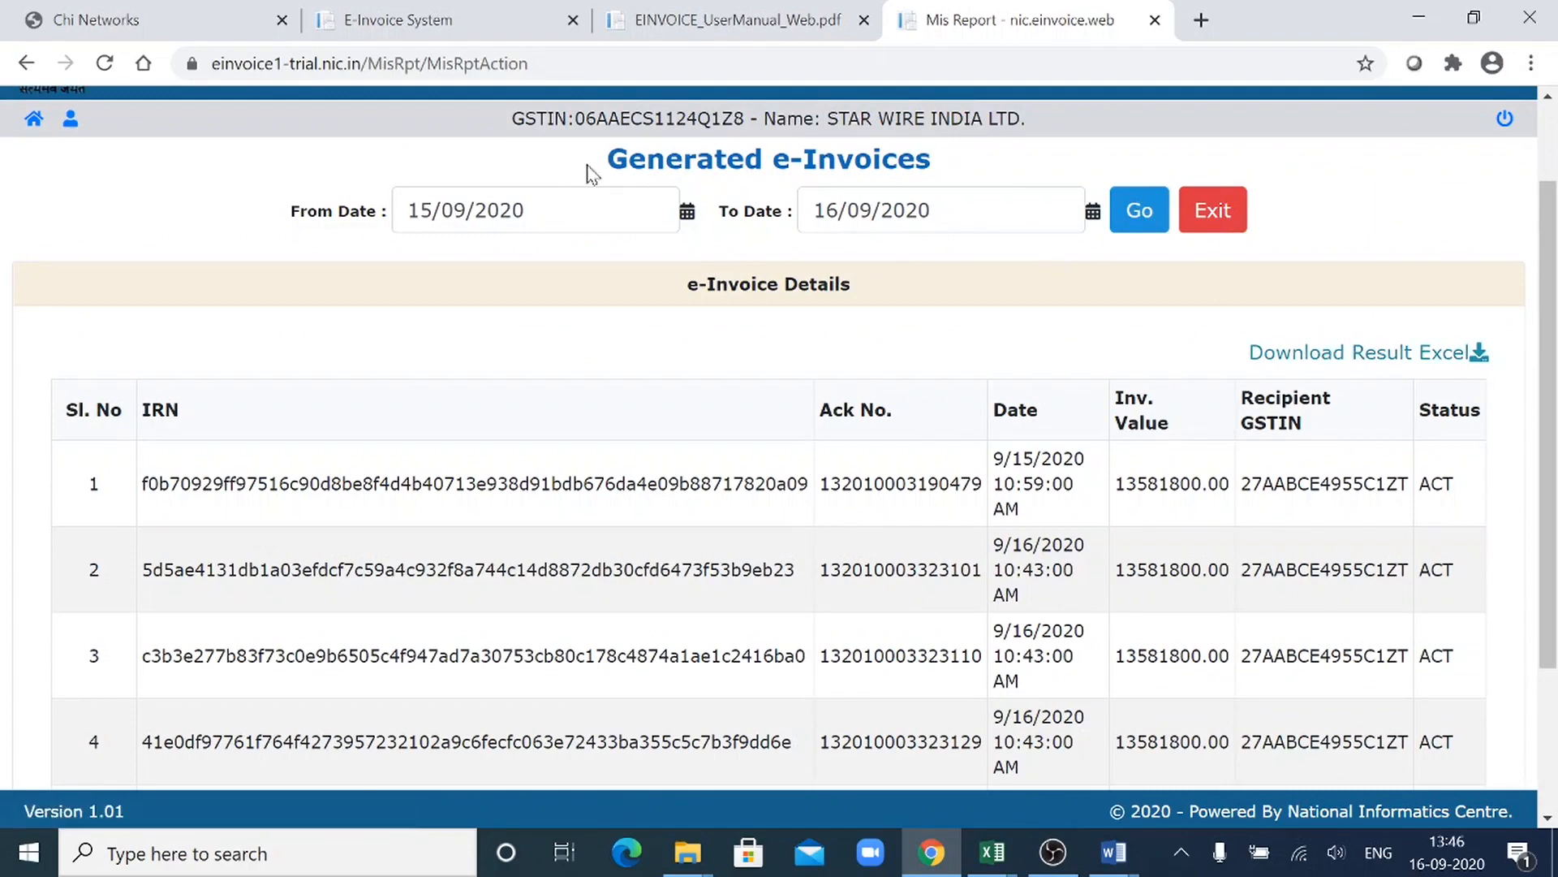
scroll(1552, 487, down, 3)
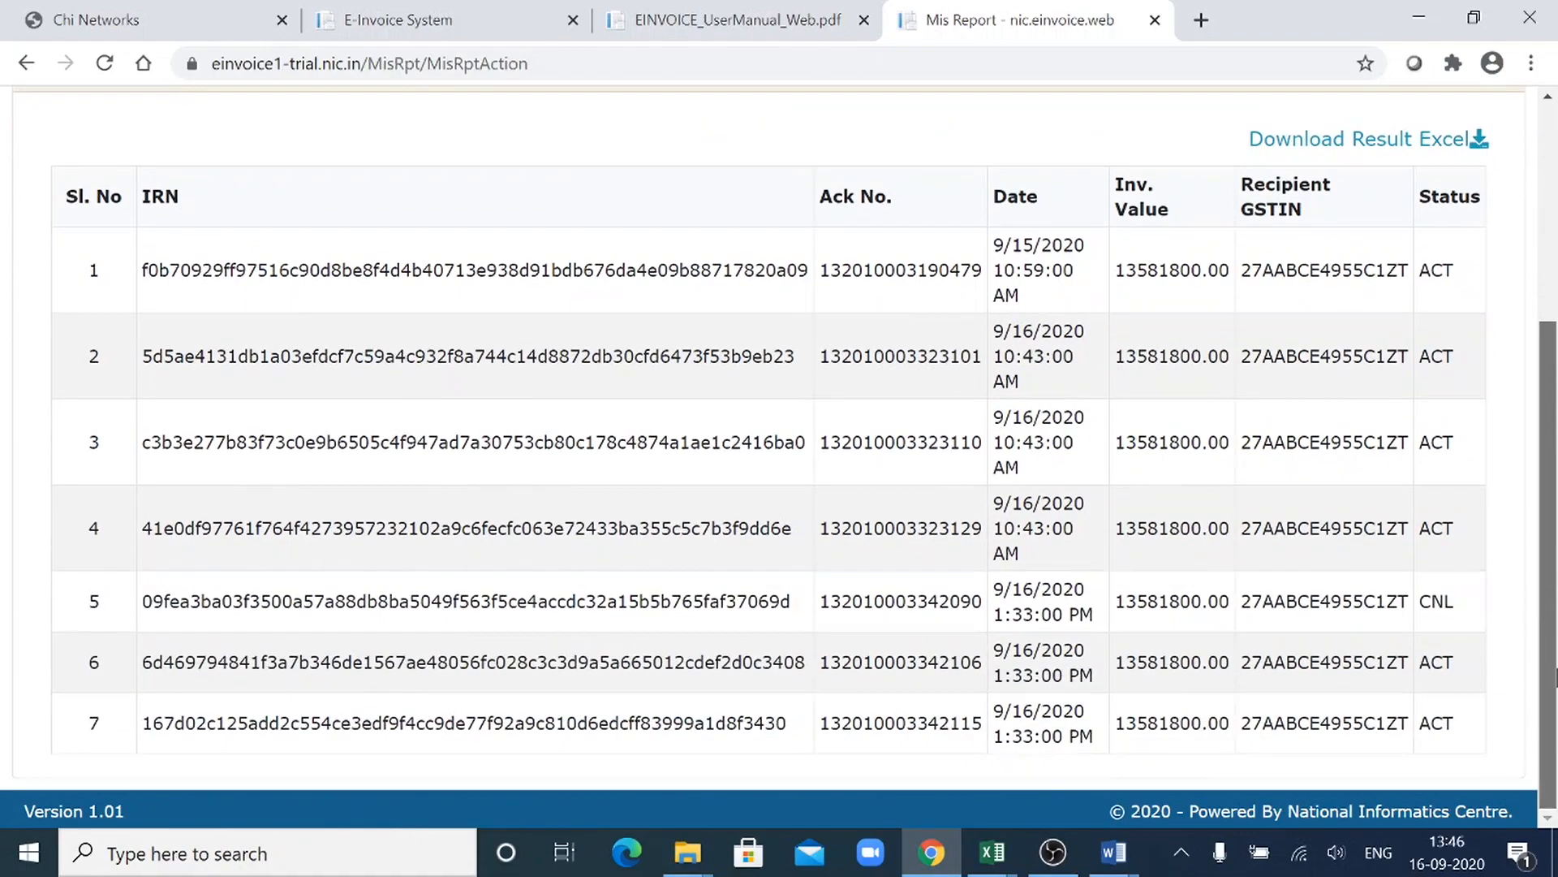
scroll(1553, 673, up, 3)
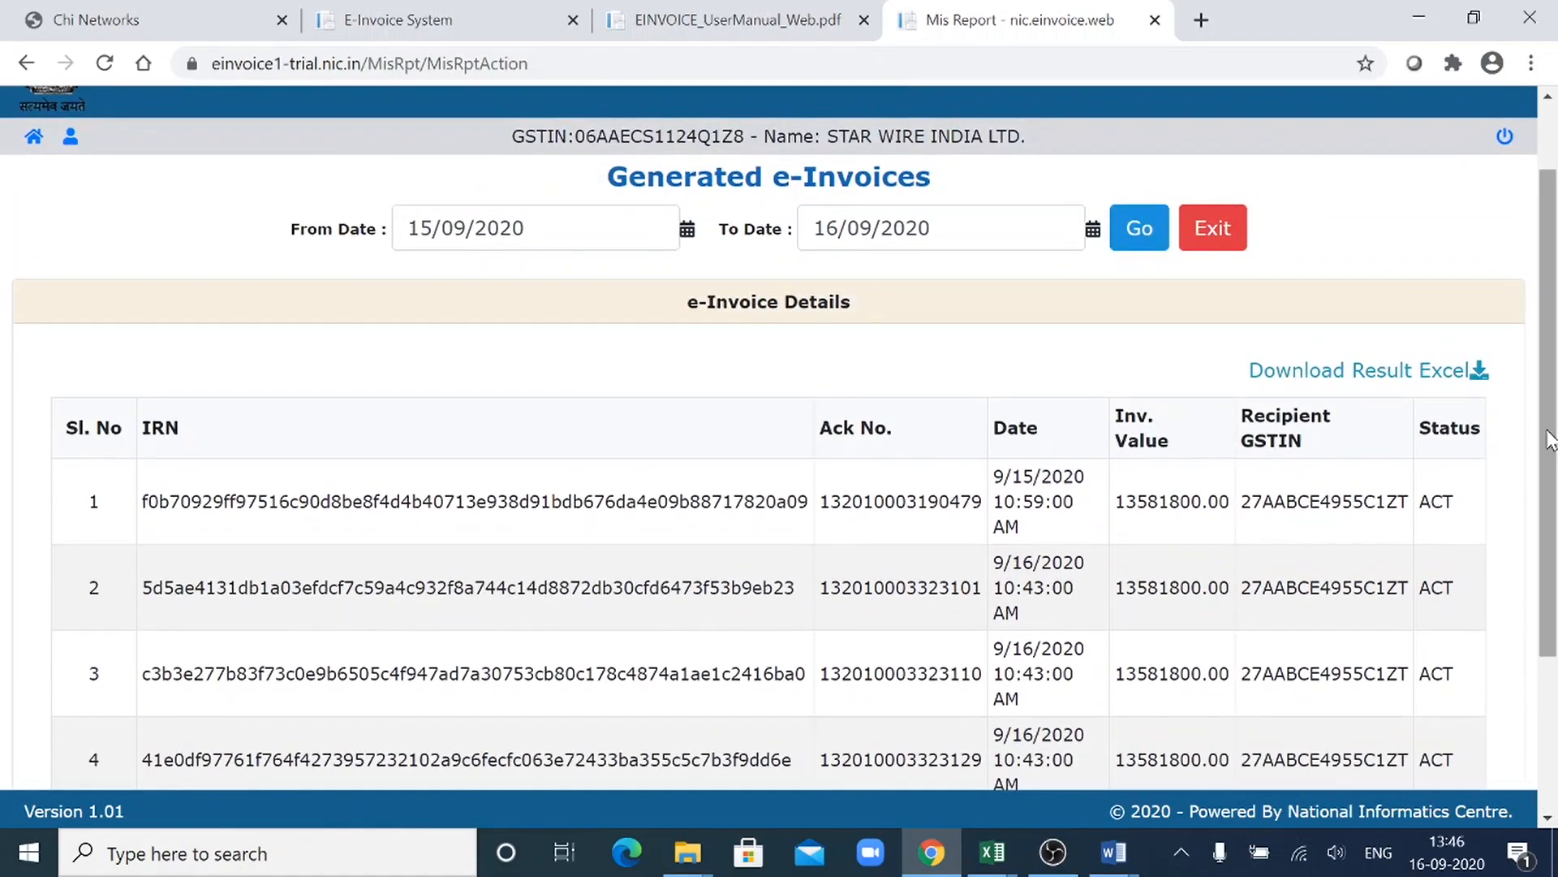
scroll(1550, 438, up, 1)
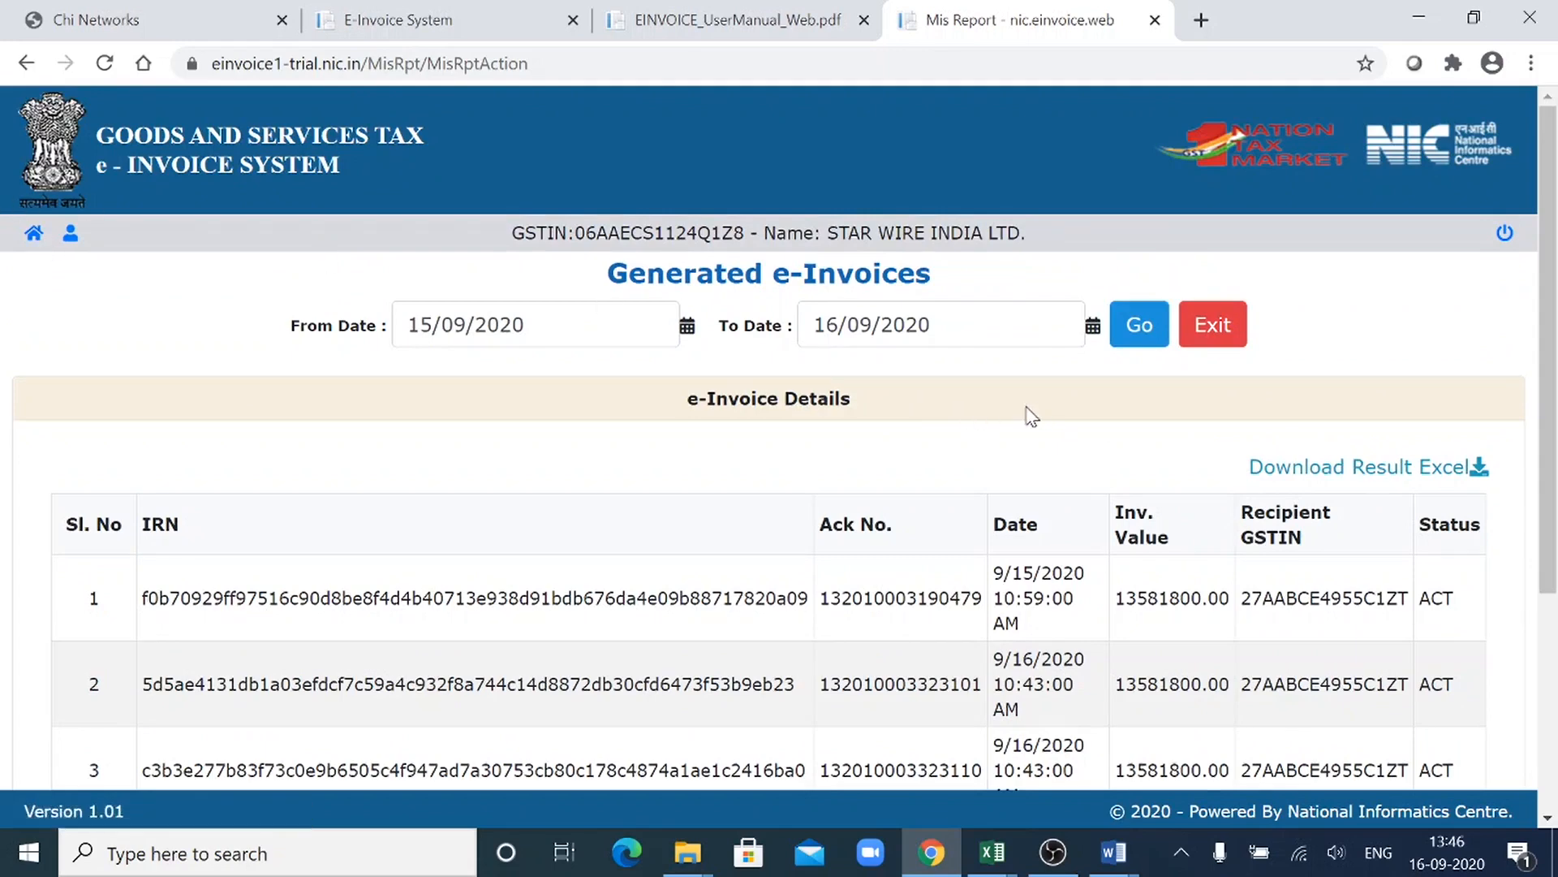
click(1231, 330)
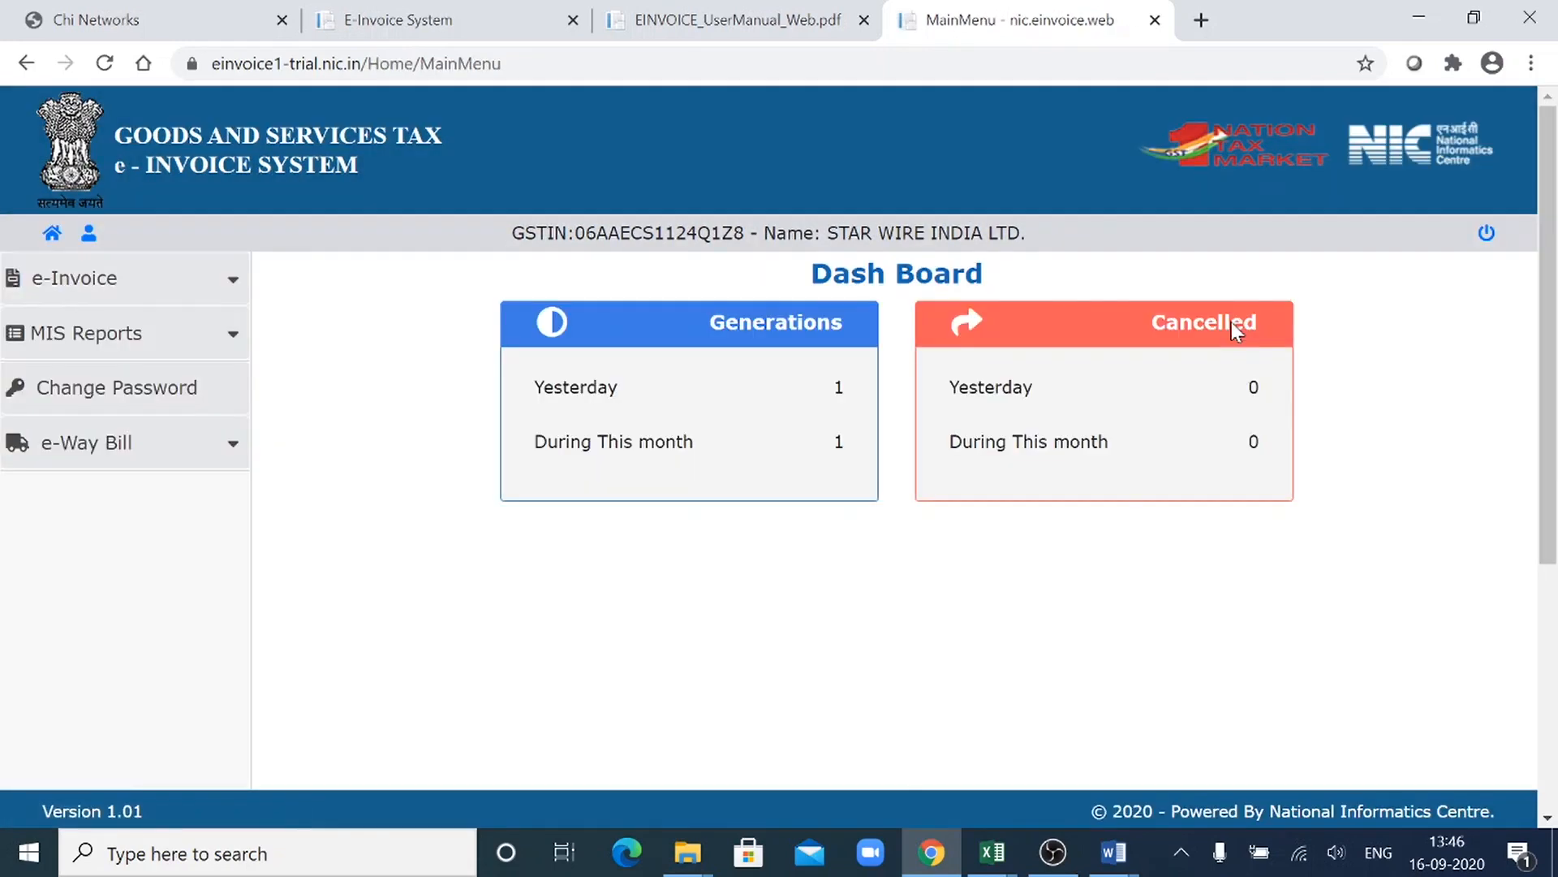
- Upload E-Invoice_Cancel_JSON.json from Downloads through Bulk IRN Cancel and review the cancellation details
click(226, 297)
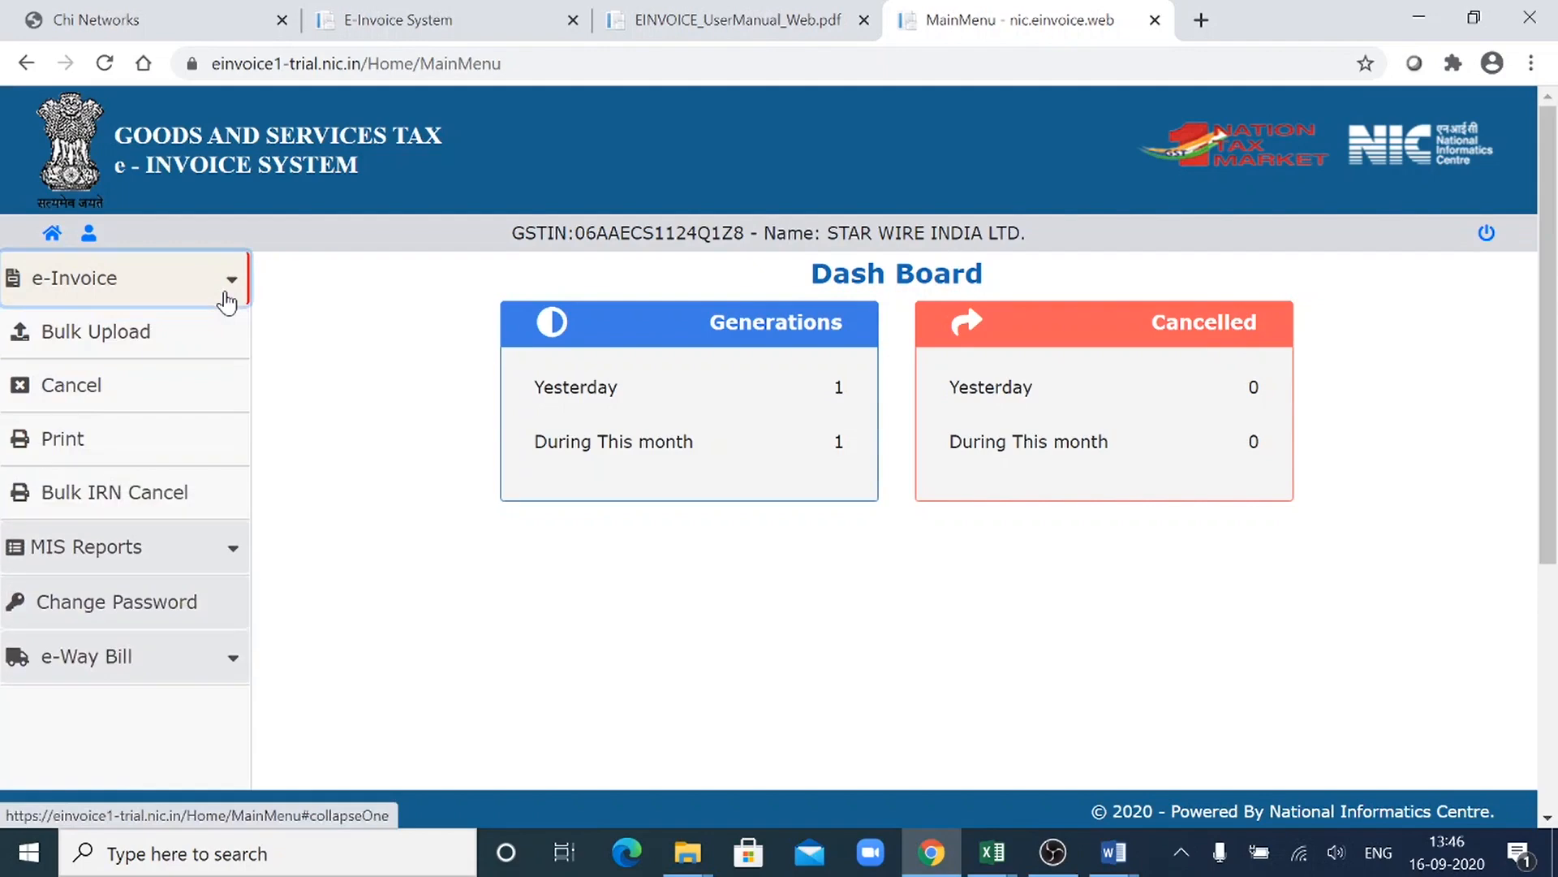
click(187, 499)
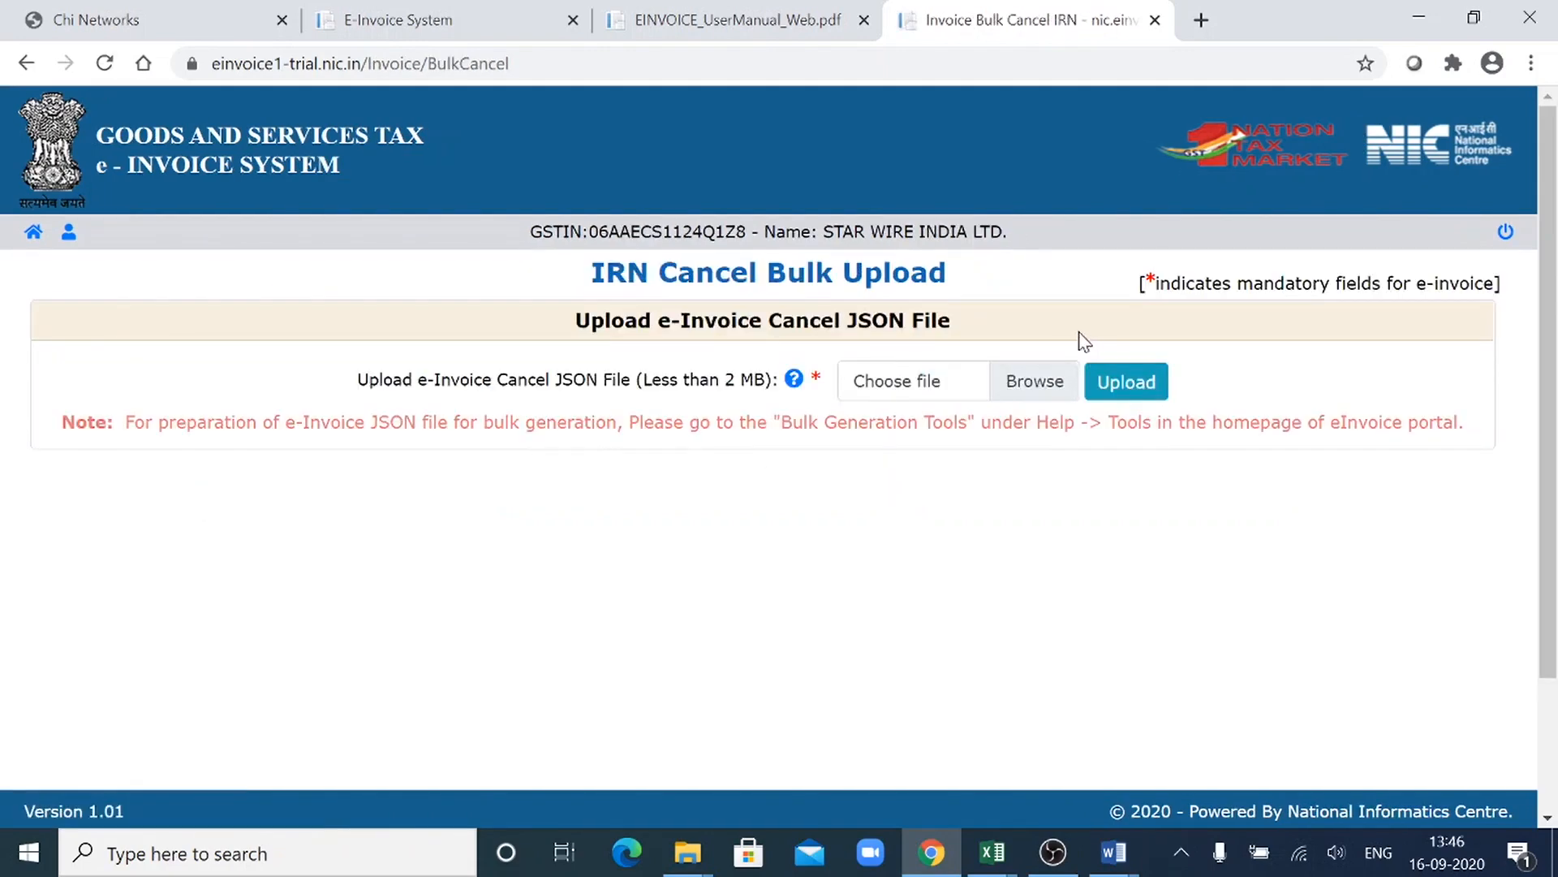
click(906, 389)
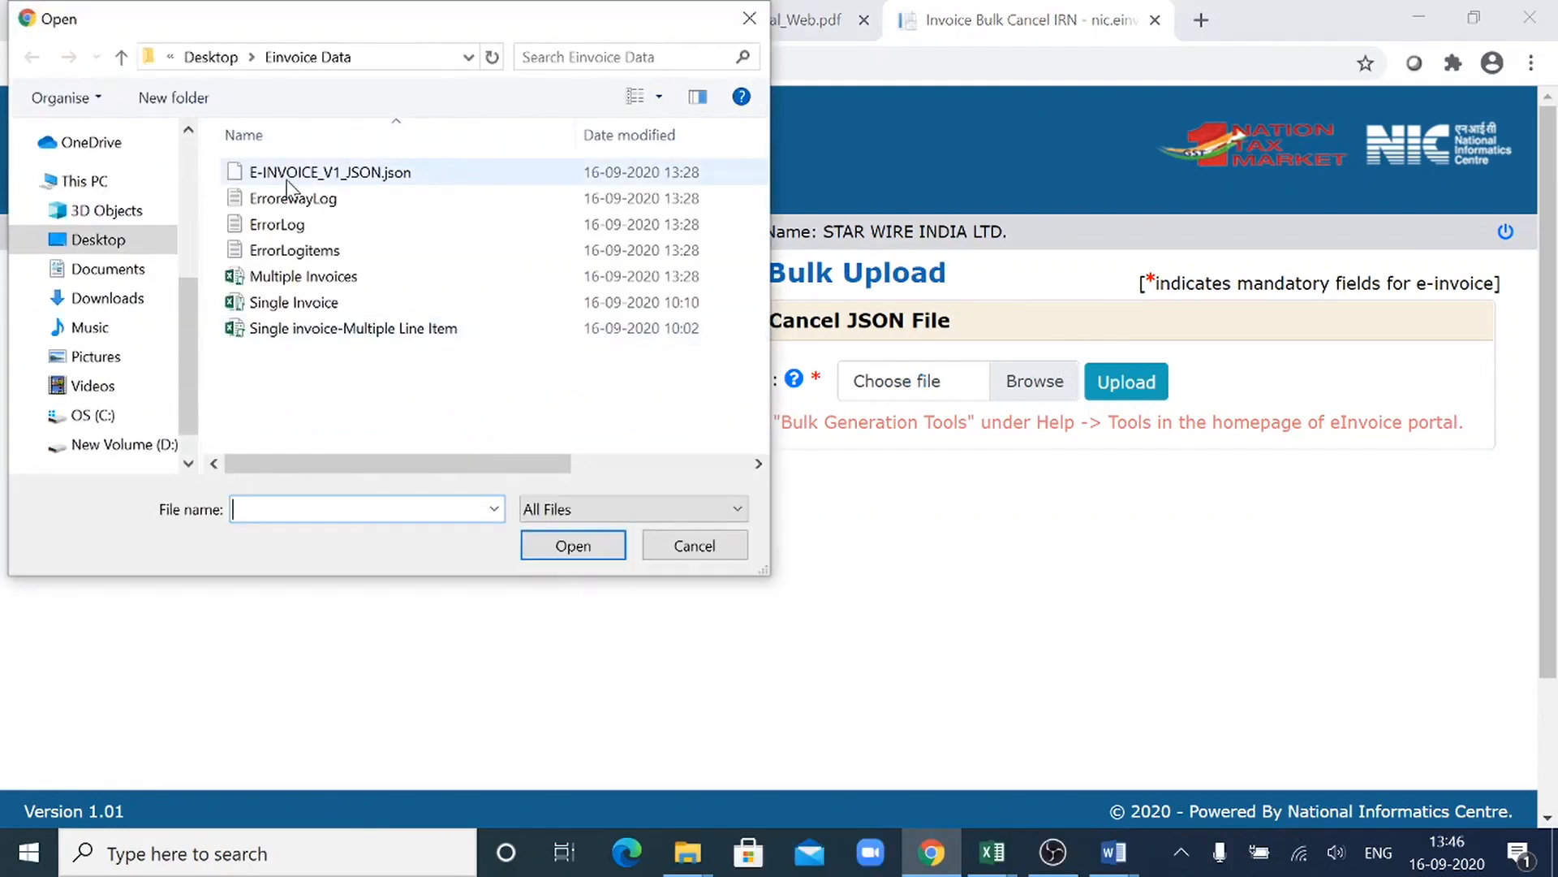
click(127, 300)
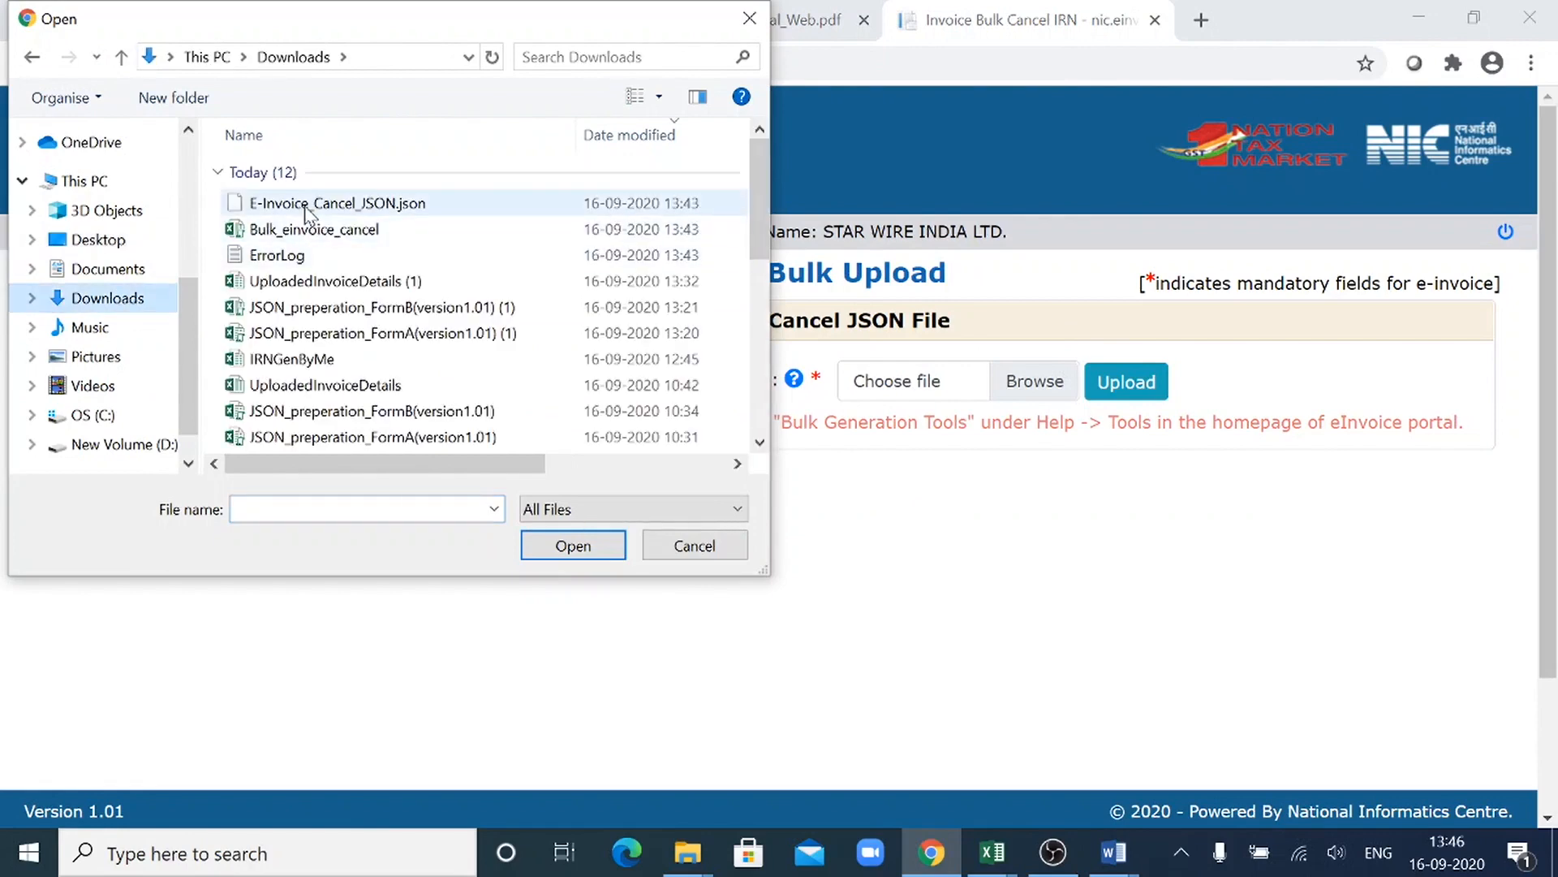
click(306, 210)
click(544, 552)
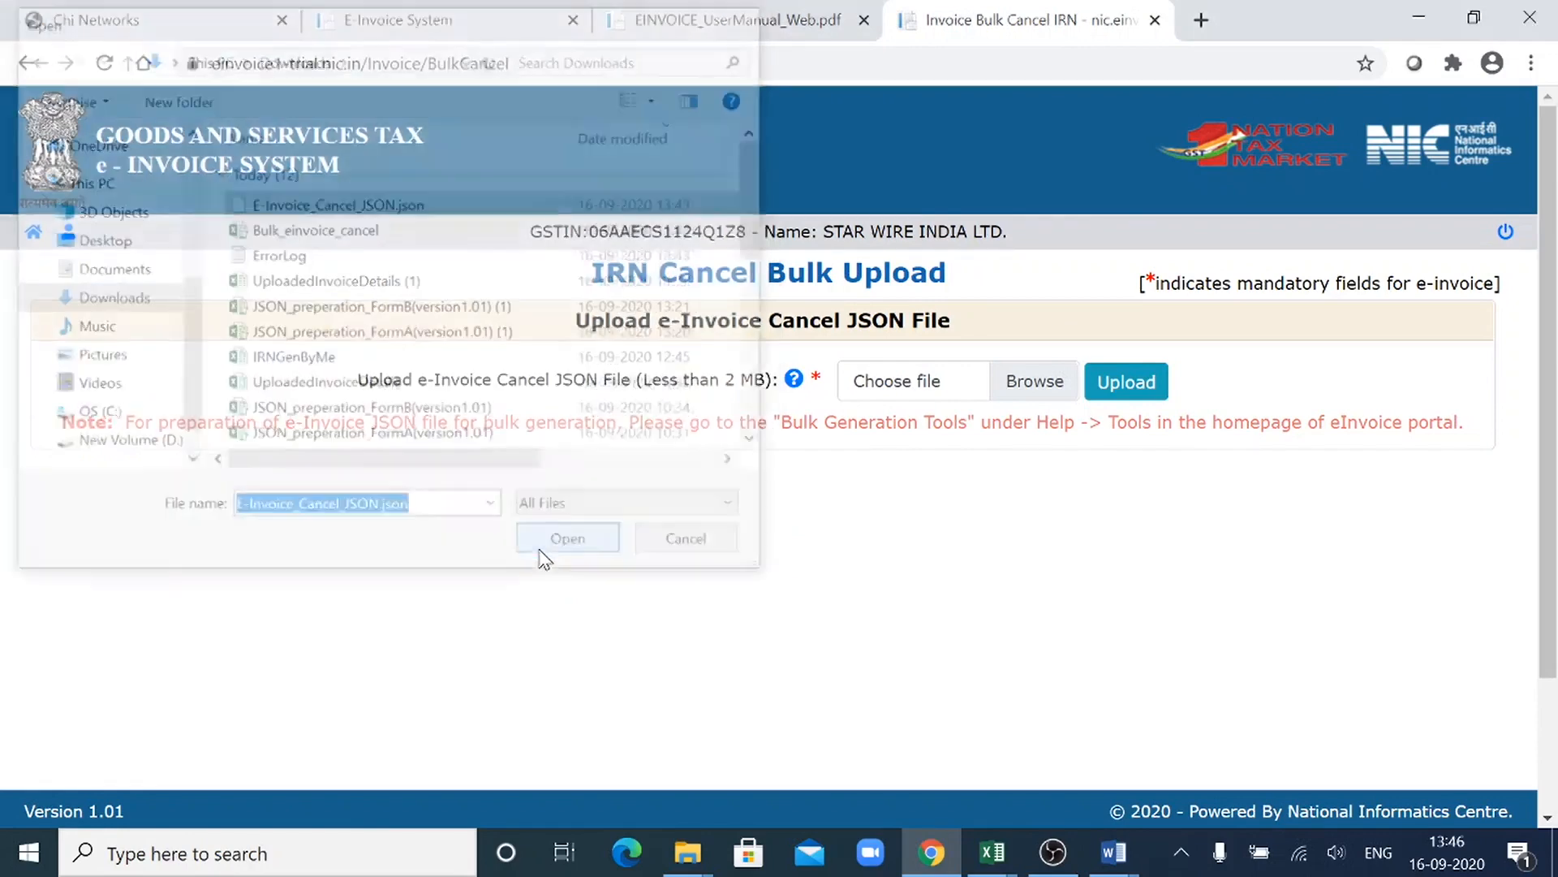
click(1120, 383)
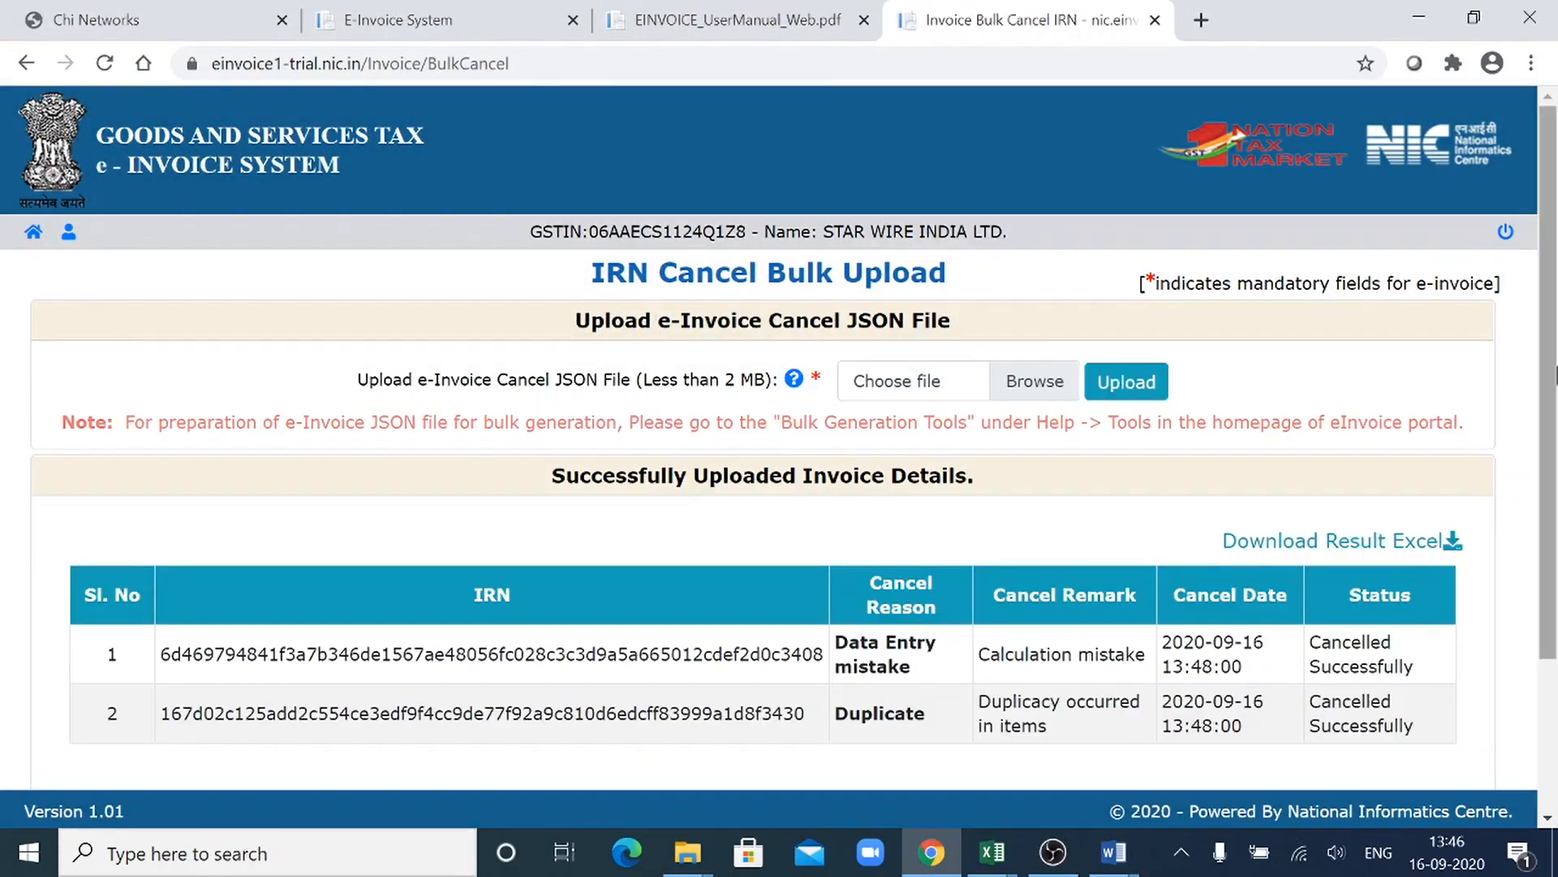
drag(1554, 375, 1555, 490)
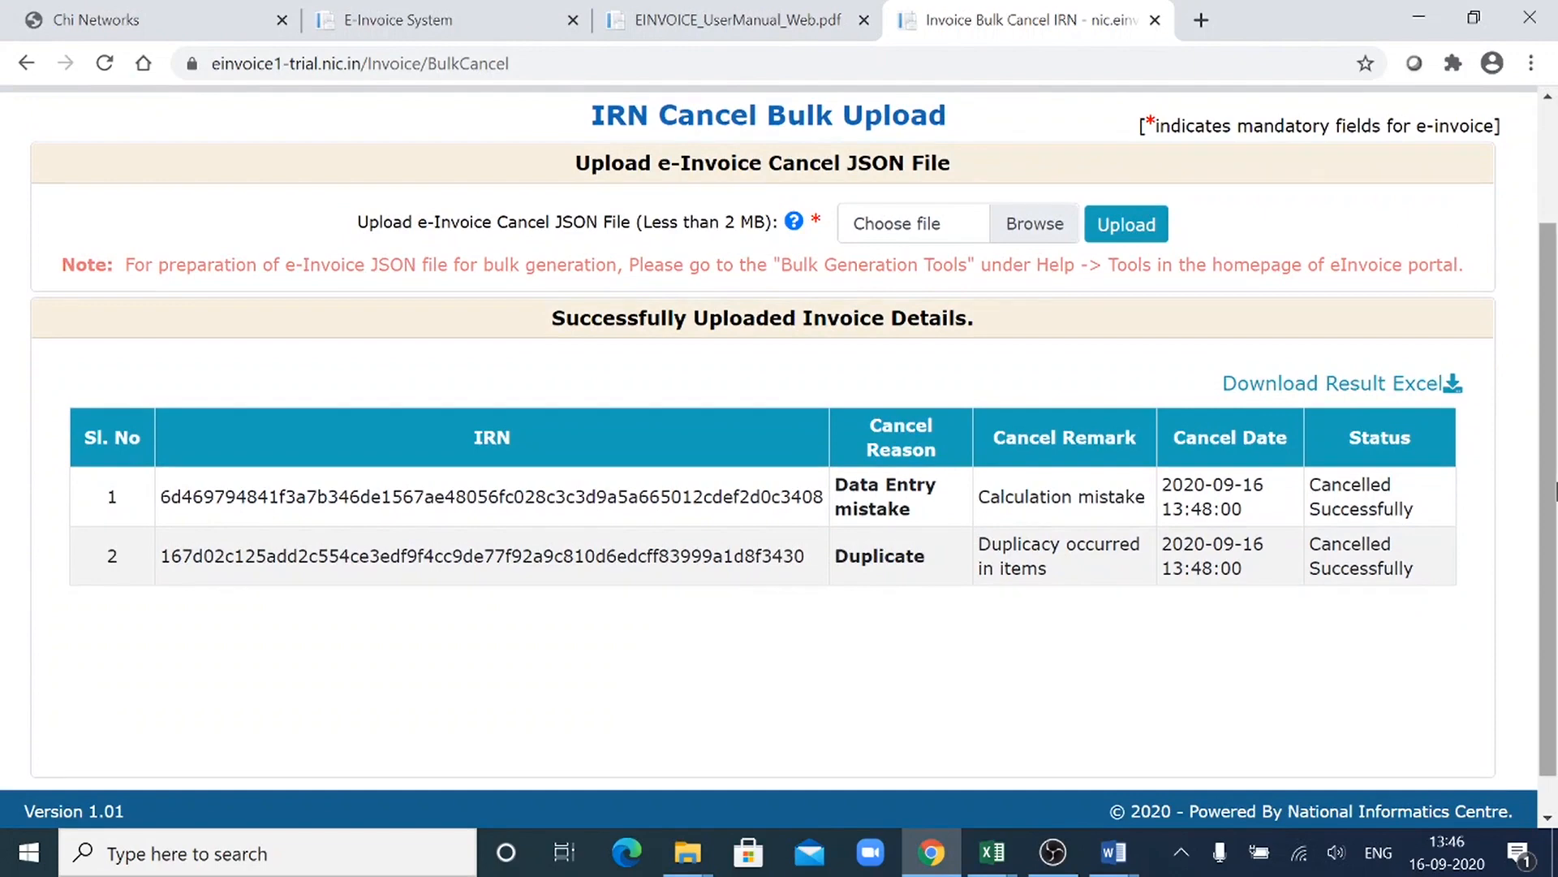